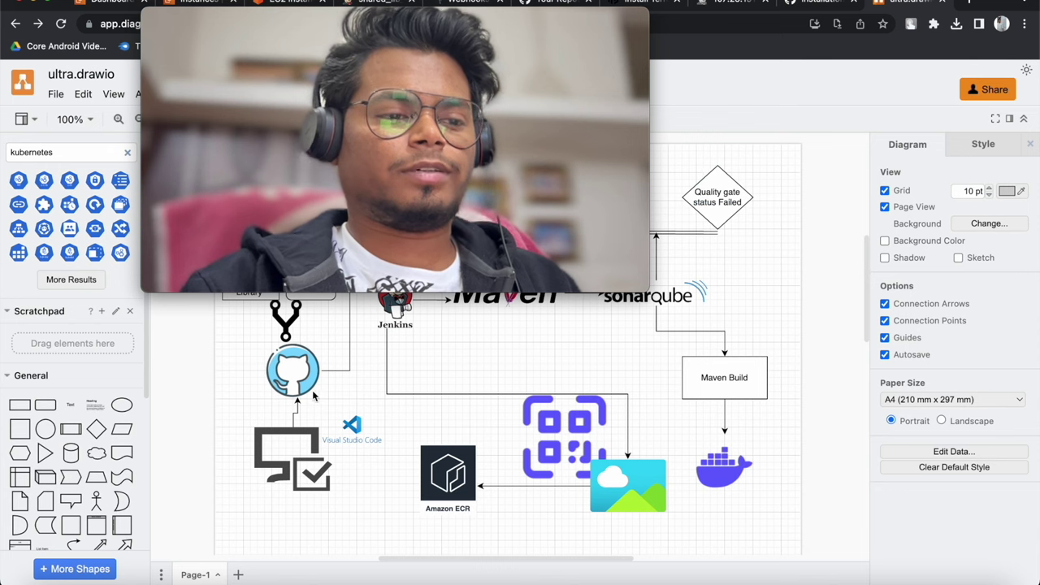
# Go to the EC2 Instances list, refresh it, and start launching a new instance
pyautogui.click(303, 384)
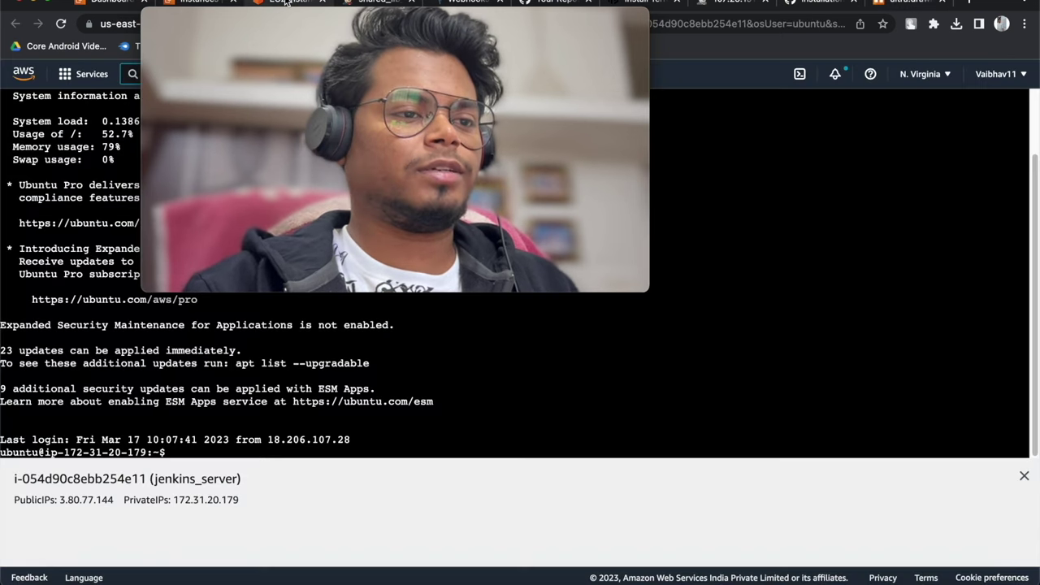
pyautogui.click(182, 7)
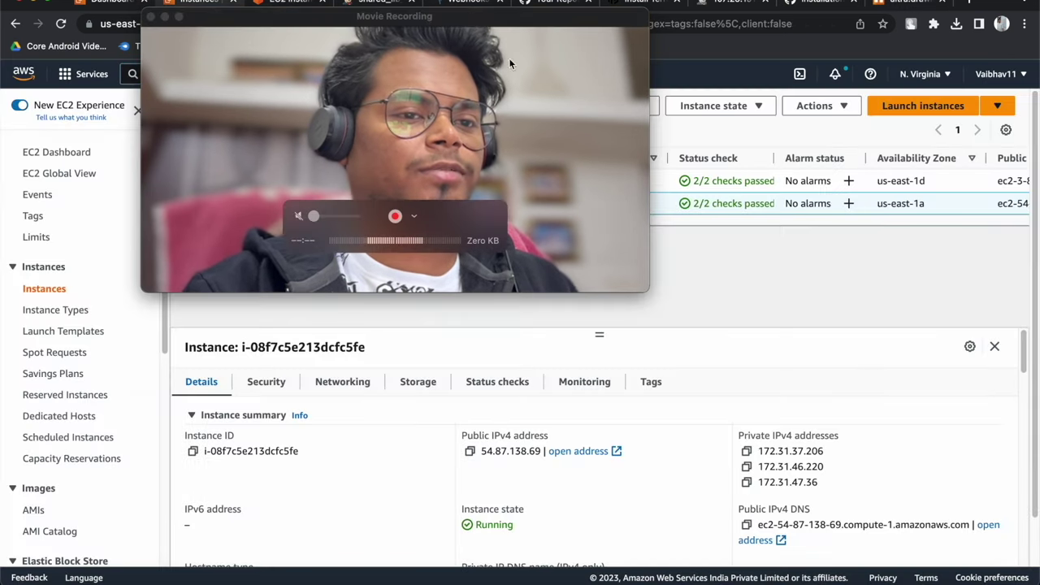
pyautogui.moveTo(390, 16); pyautogui.dragTo(375, 273)
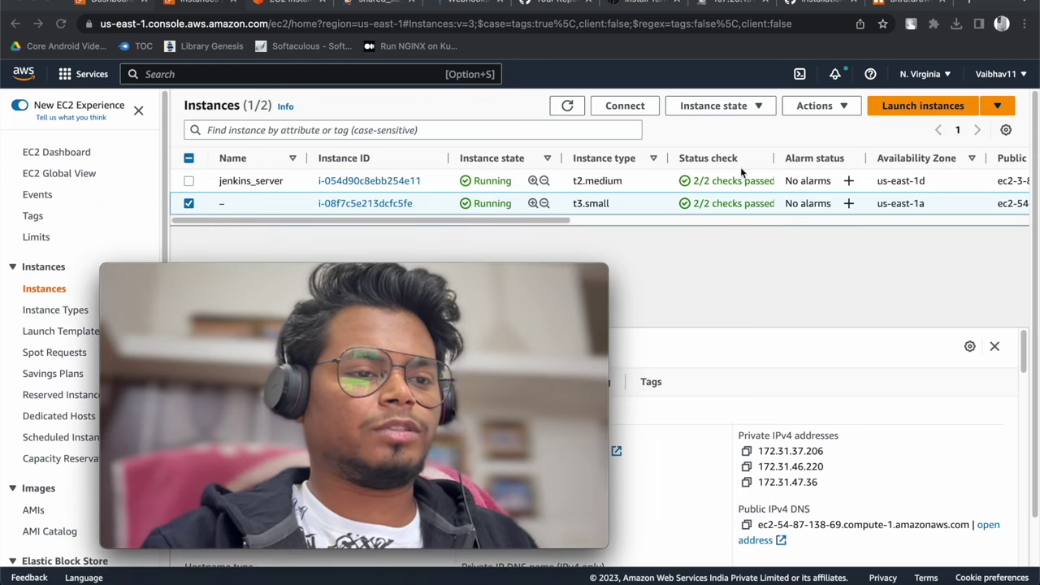
pyautogui.click(567, 108)
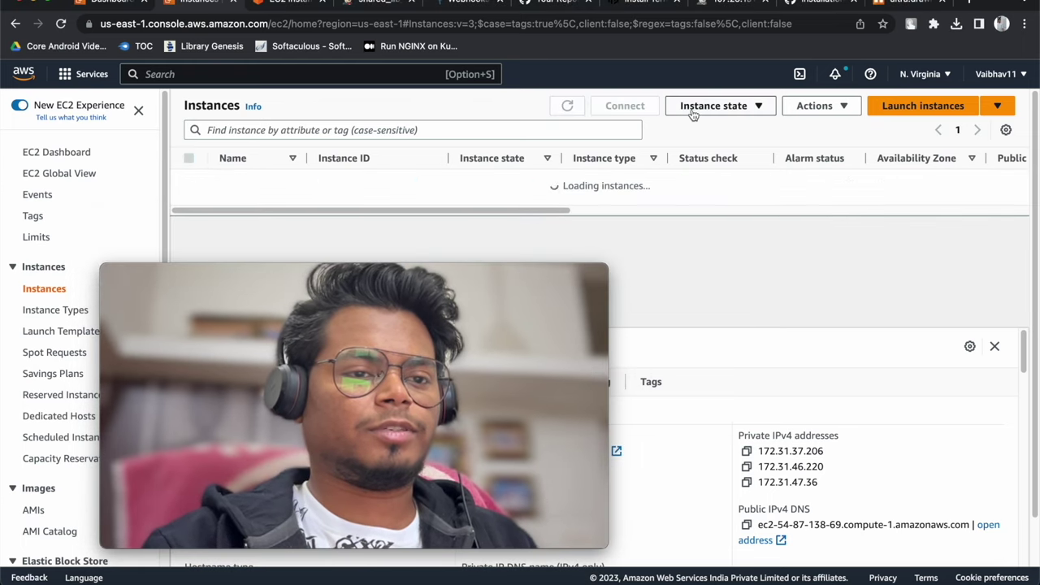
pyautogui.click(893, 110)
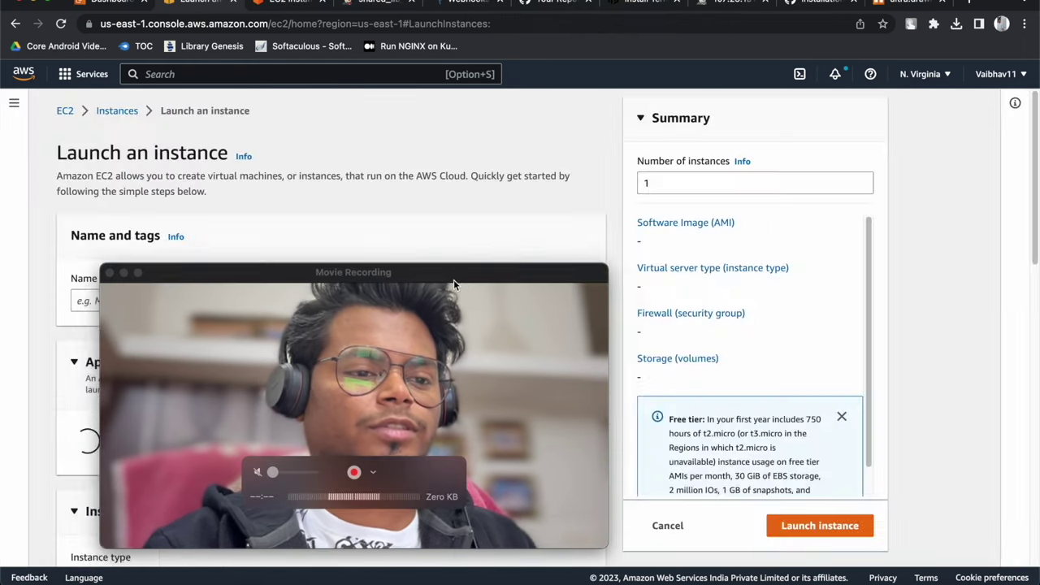
# Name the new instance 'jenkins' and pick the Ubuntu machine image
pyautogui.moveTo(453, 280); pyautogui.dragTo(850, 180)
pyautogui.click(194, 303)
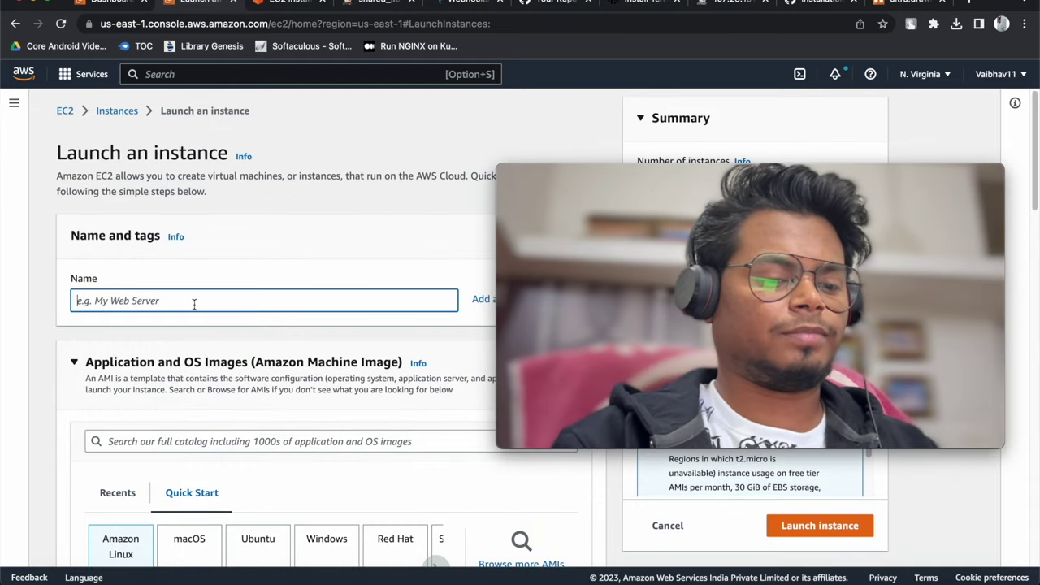
pyautogui.write('jenkins')
pyautogui.scroll(-4, 194, 341)
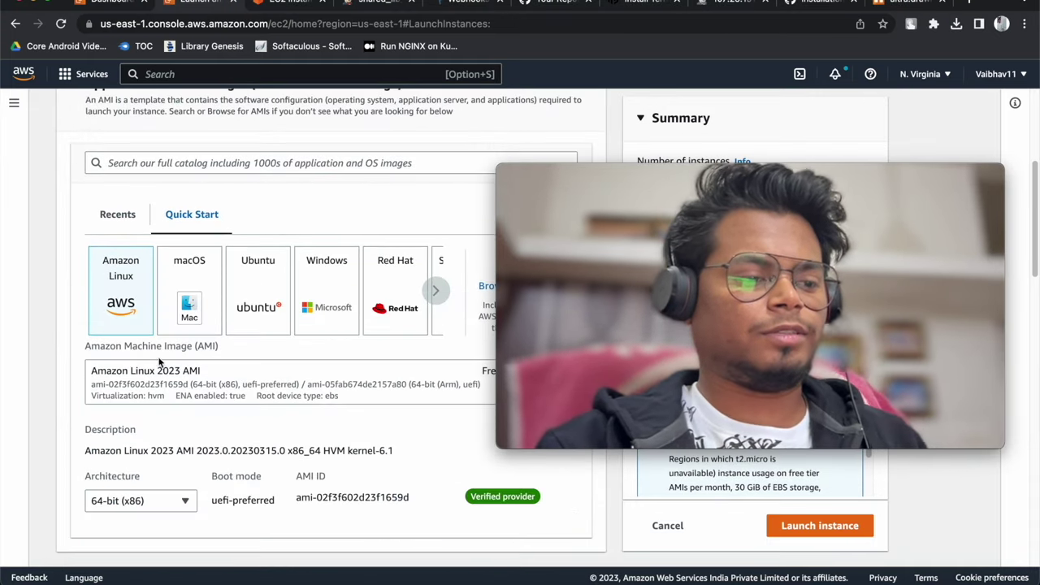
pyautogui.click(284, 288)
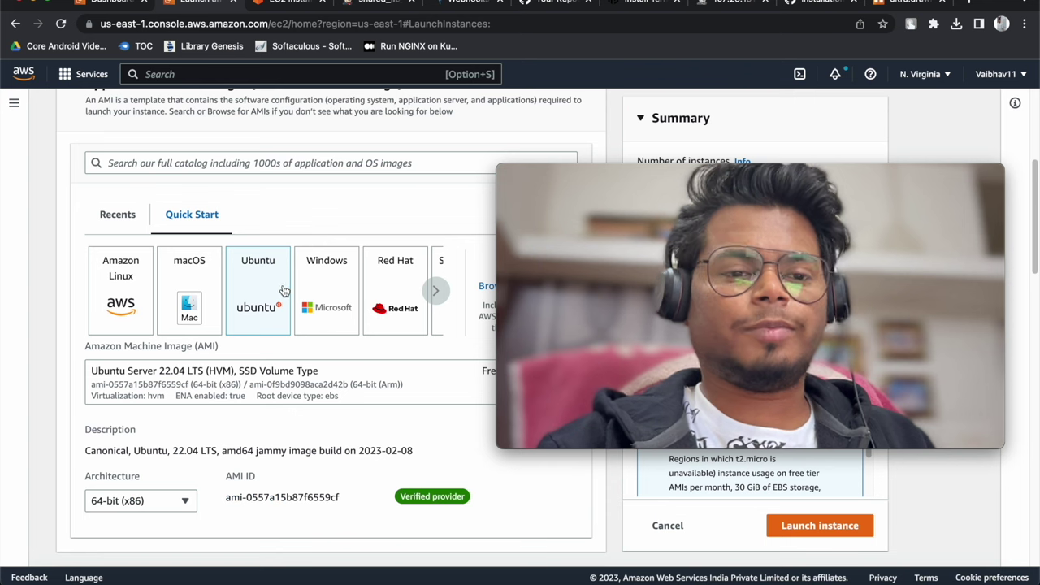
# Change the instance type from t2.micro to t2.medium
pyautogui.scroll(-1, 283, 371)
pyautogui.scroll(-10, 282, 371)
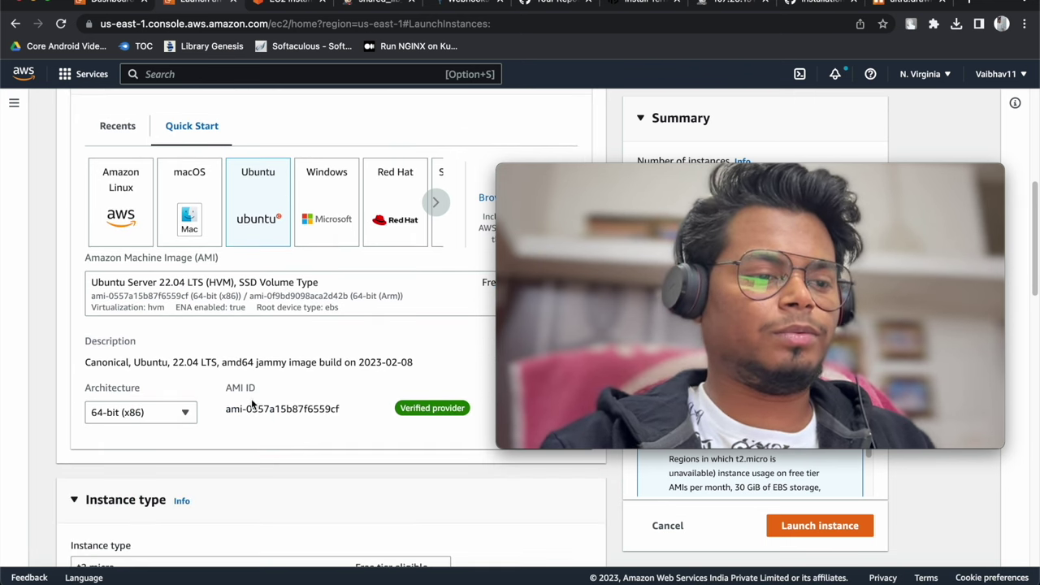
pyautogui.click(404, 299)
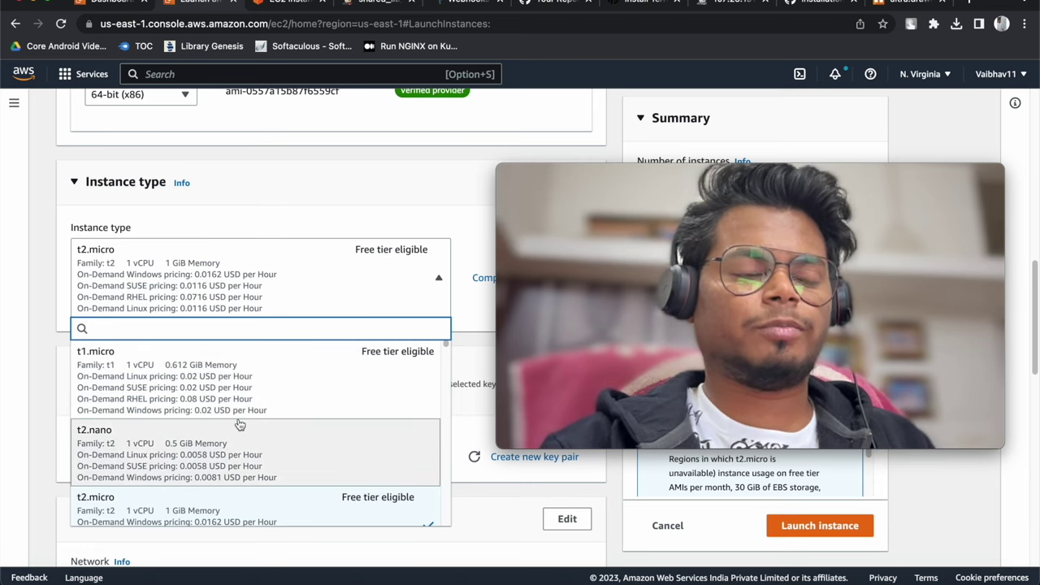
pyautogui.scroll(-5, 221, 481)
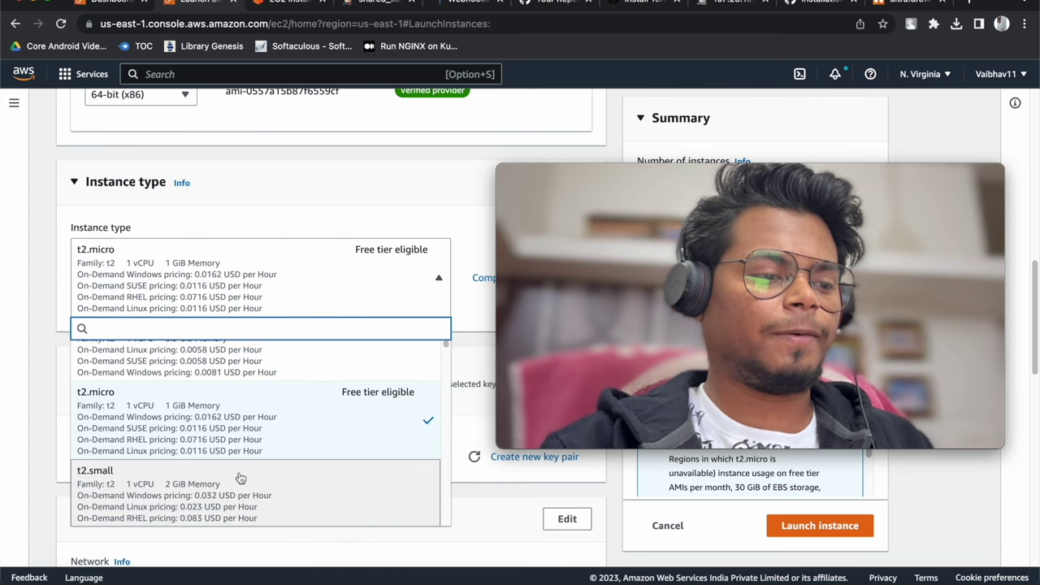
pyautogui.click(312, 481)
# Select the existing test key pair for login
pyautogui.scroll(-2, 337, 390)
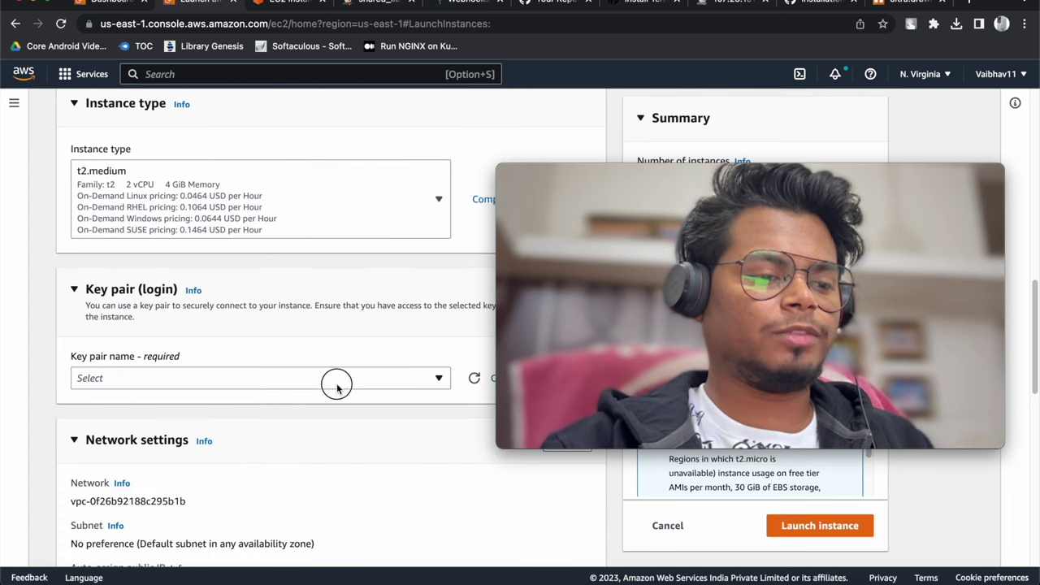
pyautogui.click(336, 378)
pyautogui.click(235, 484)
pyautogui.scroll(-6, 269, 399)
pyautogui.scroll(-1, 163, 414)
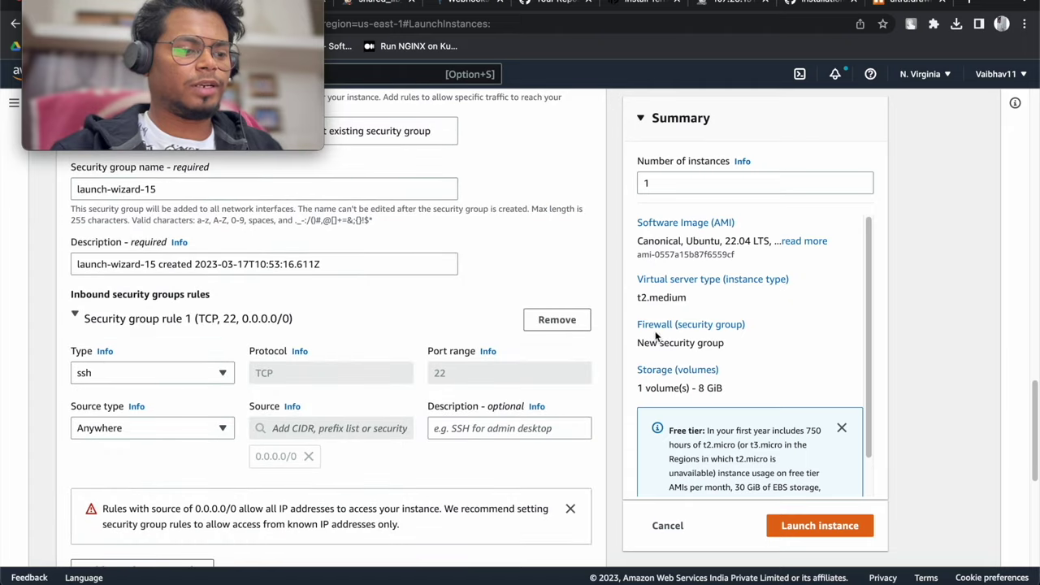
pyautogui.scroll(-3, 330, 493)
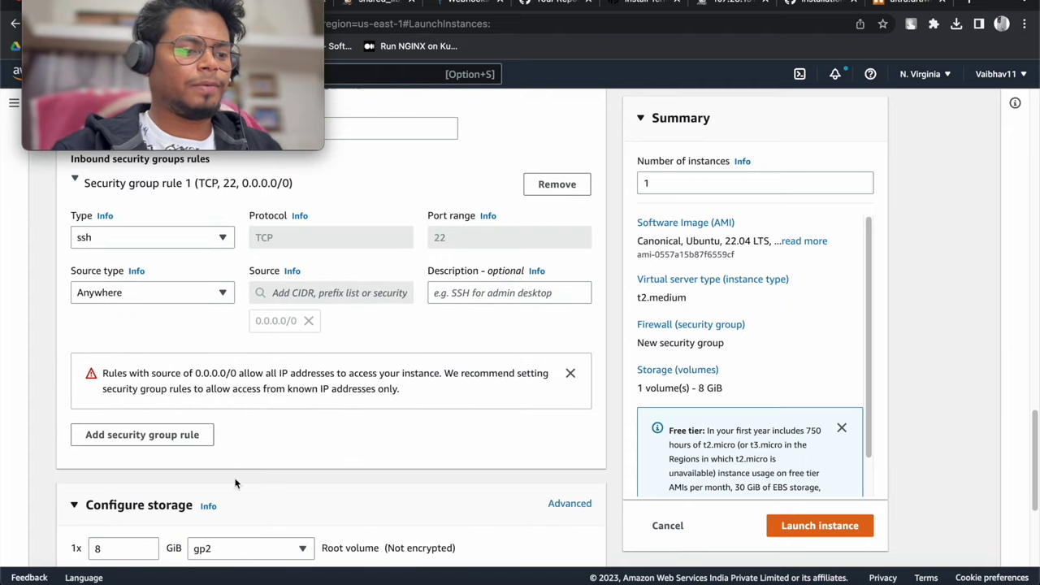
# Add inbound rules for ports 8080 and 9000, each allowing source 0.0.0.0/0
pyautogui.click(146, 436)
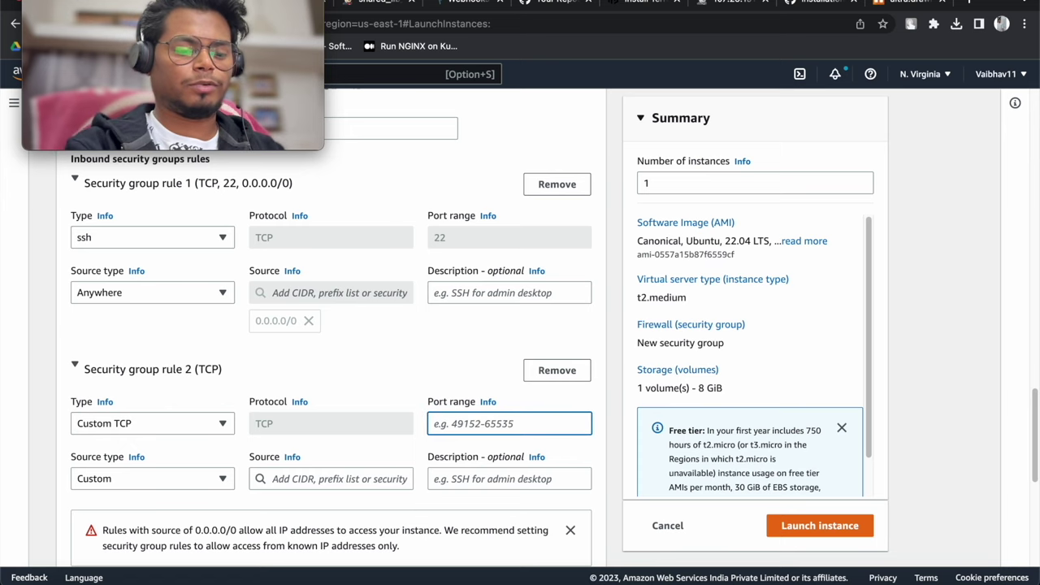
pyautogui.scroll(-3, 435, 422)
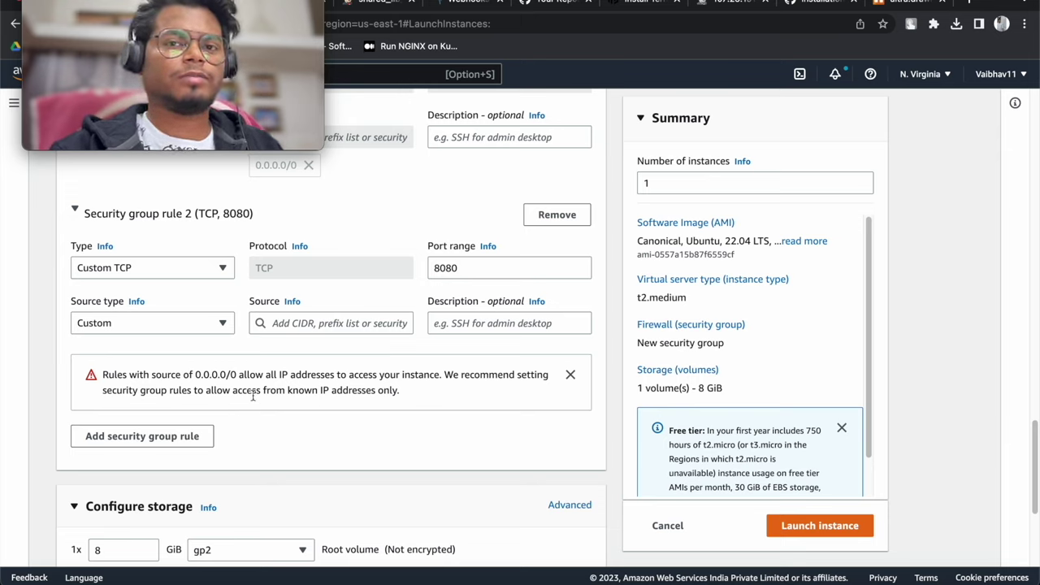
pyautogui.click(321, 325)
pyautogui.click(292, 371)
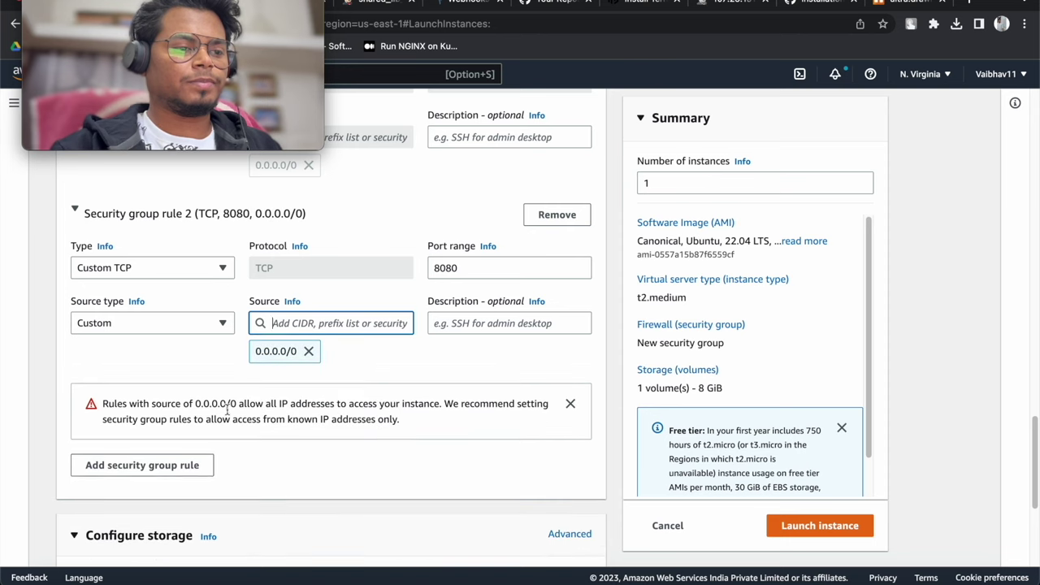
pyautogui.click(151, 465)
pyautogui.press('BackSpace')
pyautogui.write('9000')
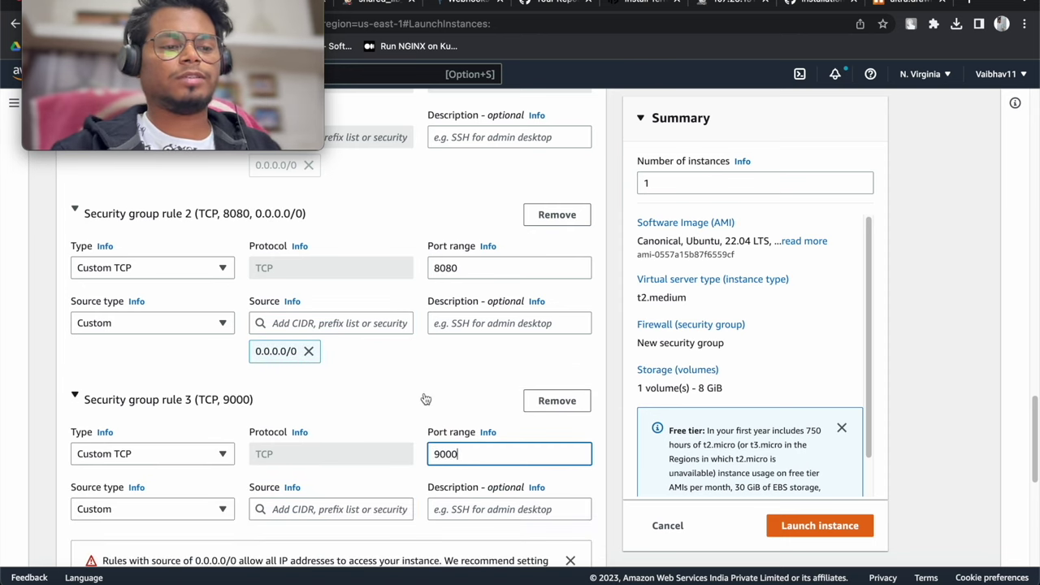
pyautogui.click(426, 399)
pyautogui.click(208, 398)
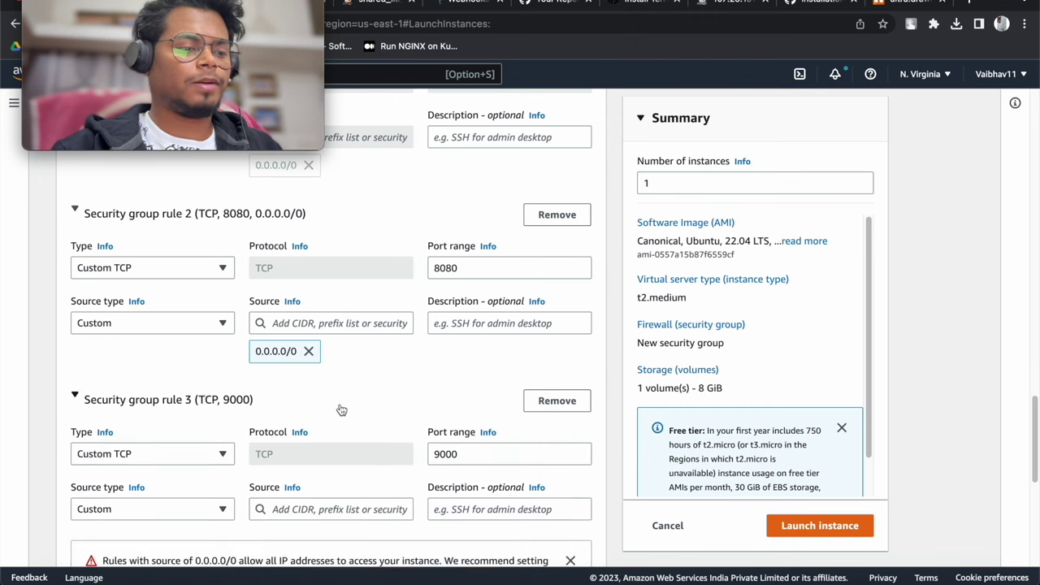
pyautogui.scroll(-1, 281, 433)
pyautogui.click(295, 452)
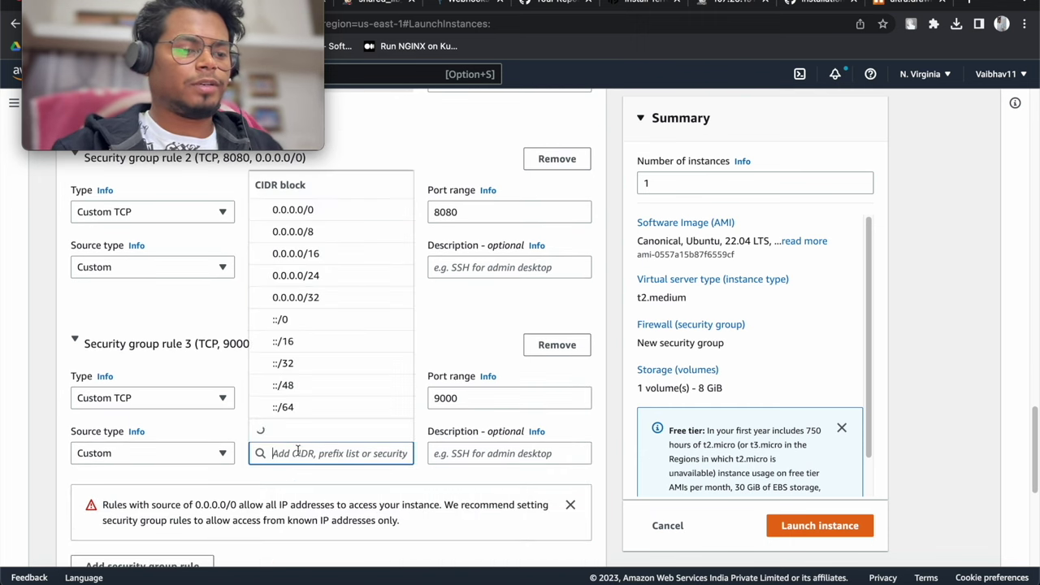
pyautogui.click(360, 162)
# Increase the root volume size to 30 GiB
pyautogui.scroll(-5, 360, 326)
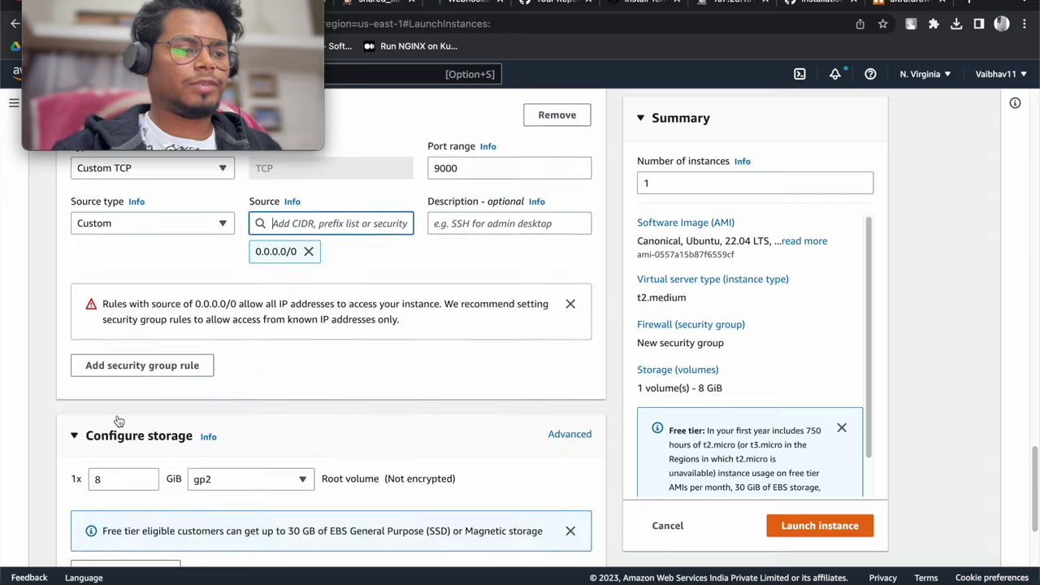
pyautogui.click(118, 421)
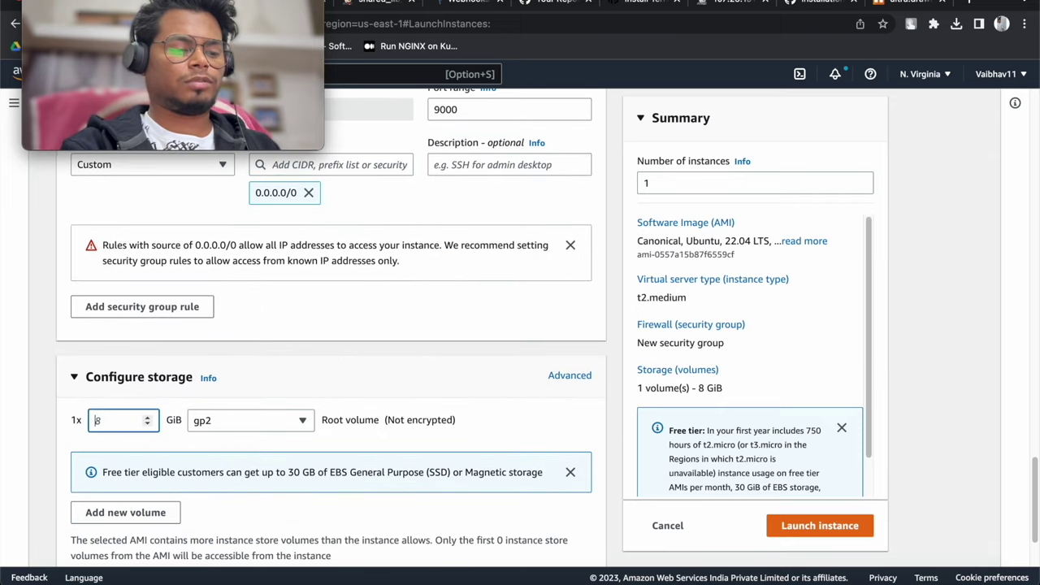
pyautogui.scroll(-2, 218, 381)
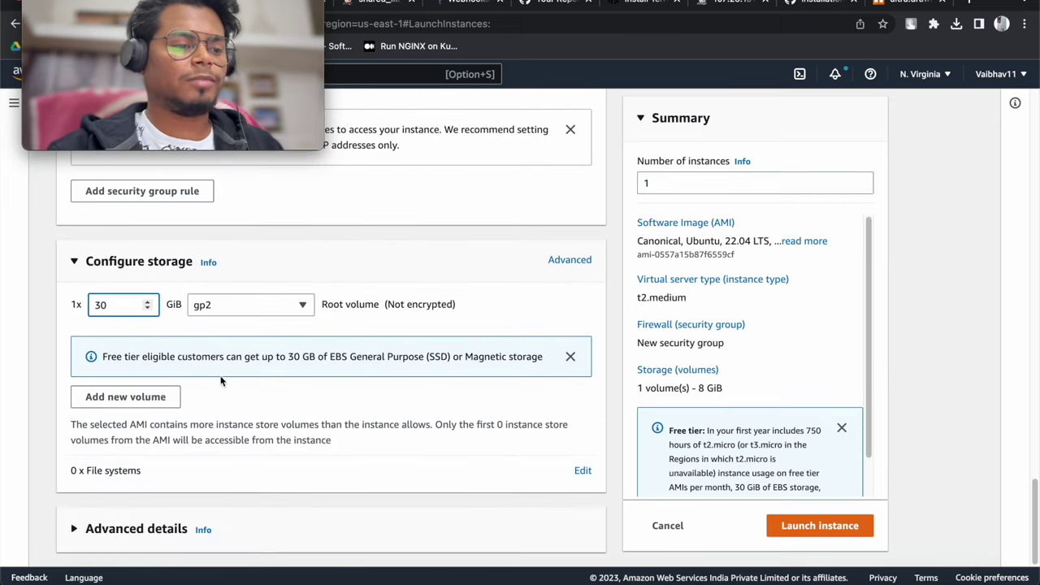
# Expand Advanced details to the User data box, then search GitHub repositories for 'install'
pyautogui.click(135, 529)
pyautogui.scroll(-10, 197, 422)
pyautogui.scroll(-10, 195, 465)
pyautogui.click(175, 415)
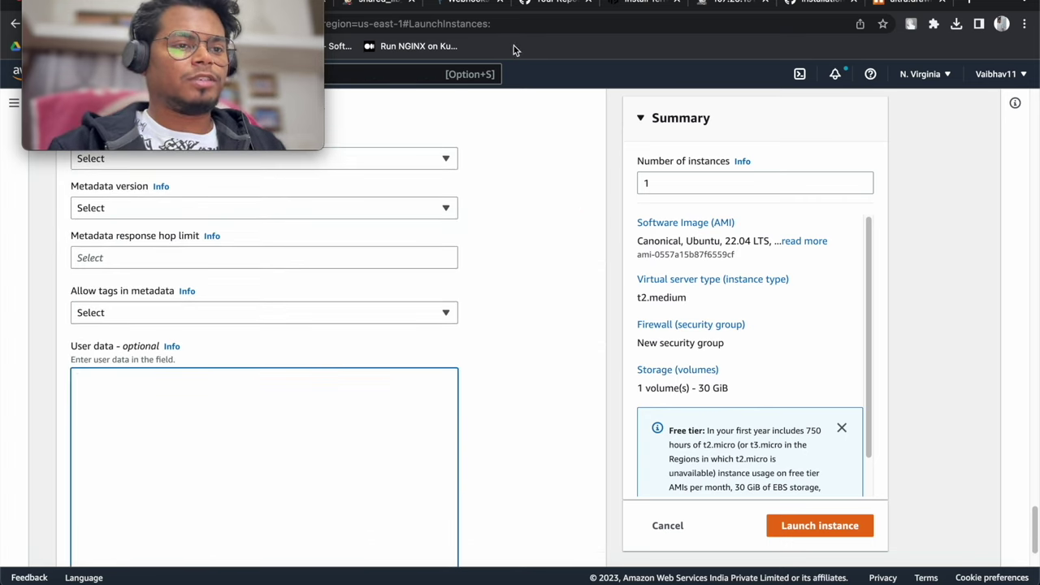
pyautogui.click(559, 4)
pyautogui.click(416, 185)
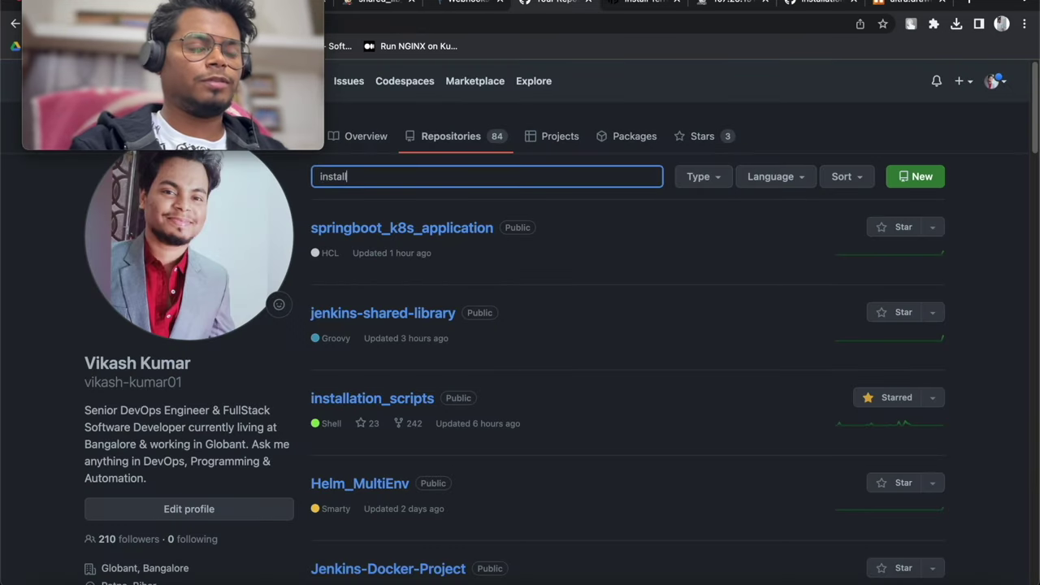
# Open jenkins.sh in installation_scripts and copy the entire install script
pyautogui.click(390, 271)
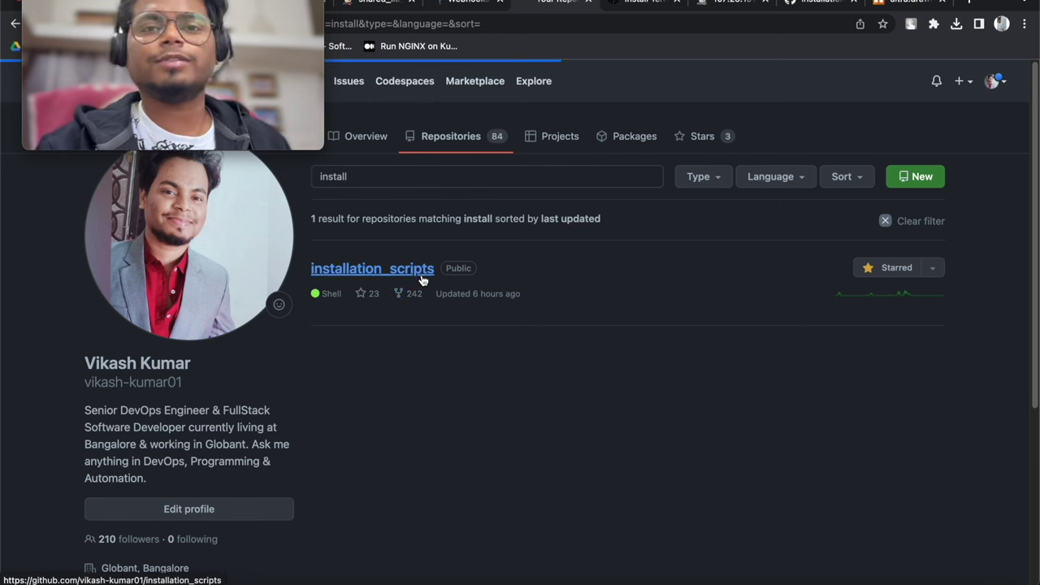
pyautogui.scroll(-2, 166, 406)
pyautogui.scroll(-1, 172, 398)
pyautogui.scroll(-1, 156, 403)
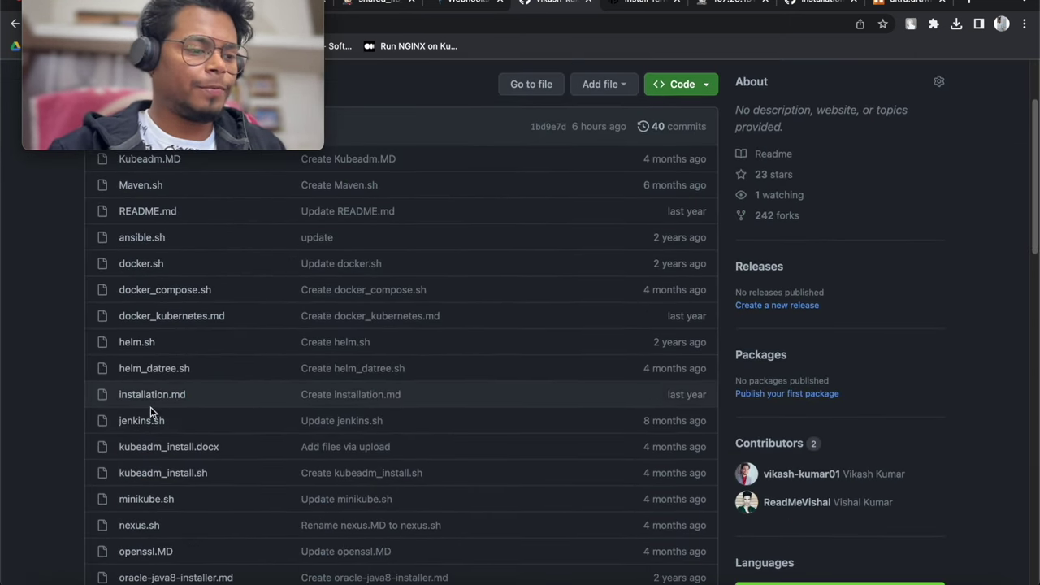
pyautogui.click(140, 421)
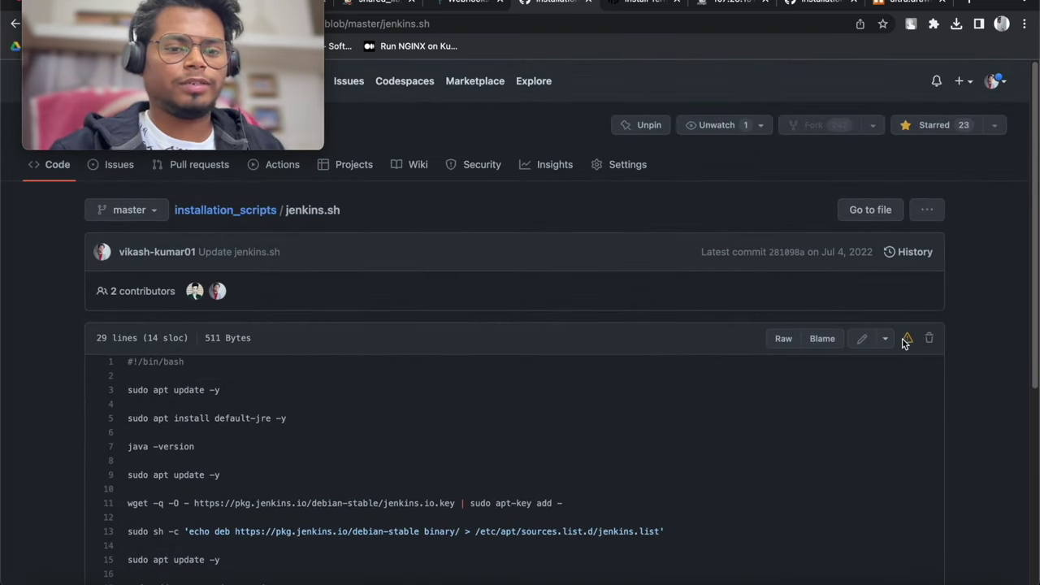
pyautogui.moveTo(127, 363); pyautogui.dragTo(308, 537)
pyautogui.rightClick(241, 490)
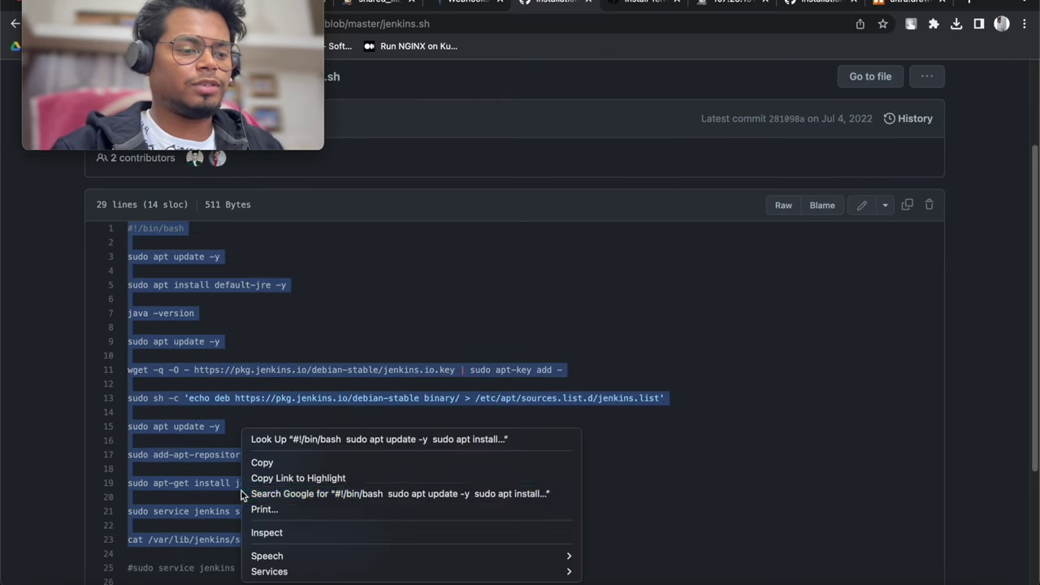
pyautogui.click(291, 463)
pyautogui.moveTo(172, 11); pyautogui.dragTo(172, 151)
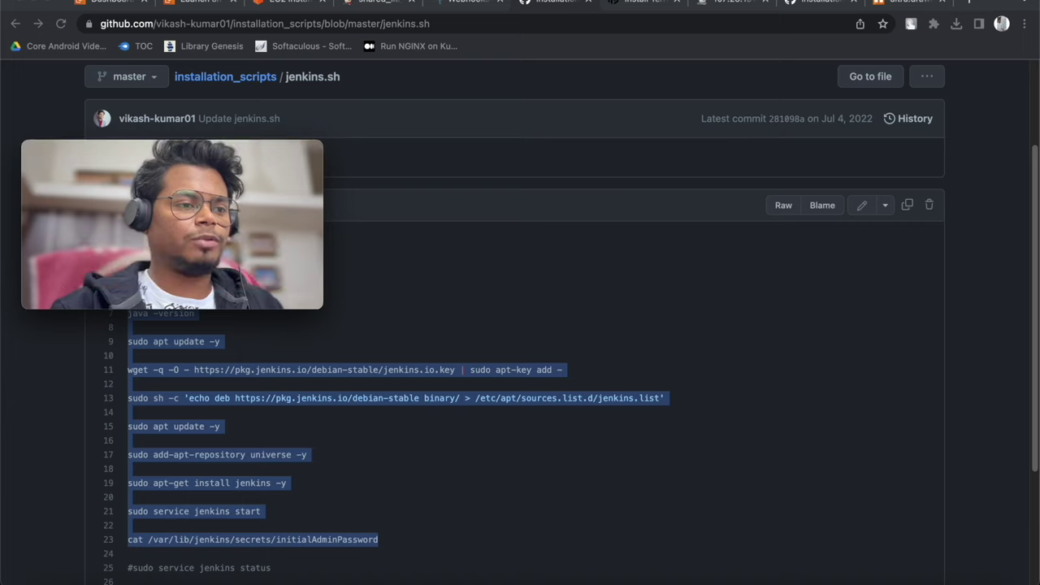
pyautogui.click(359, 3)
pyautogui.click(220, 3)
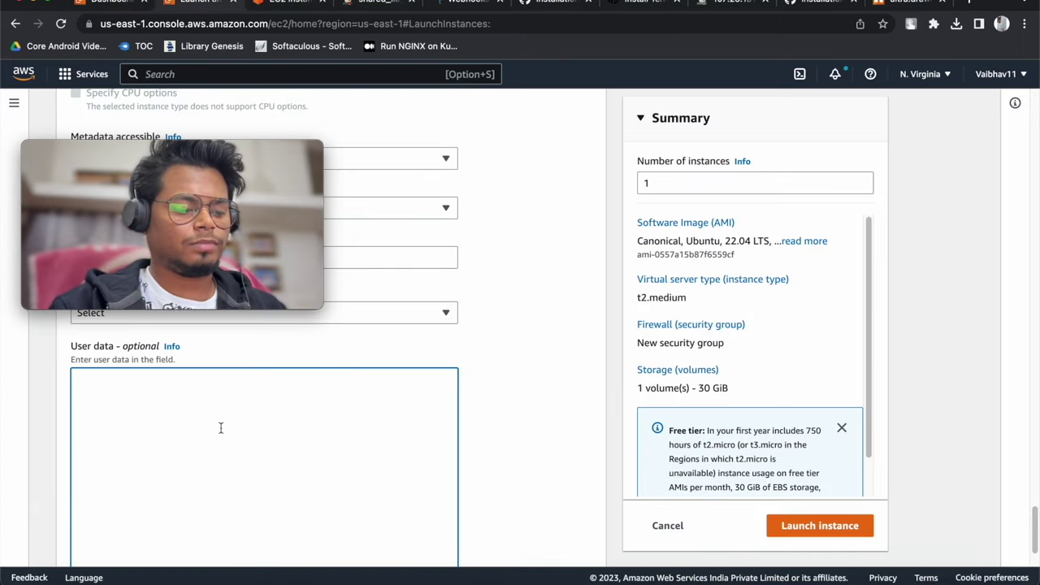
# Paste the Jenkins script into User data, then return to the installation_scripts file list
pyautogui.press('super+v')
pyautogui.scroll(-2, 415, 467)
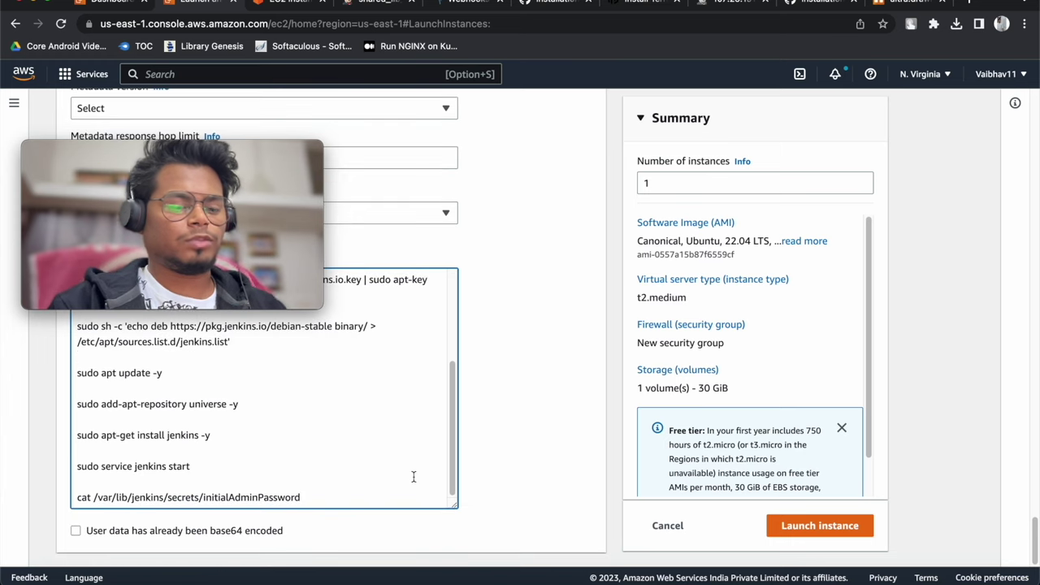
pyautogui.press('Return')
pyautogui.press('Return')
pyautogui.press('Return')
pyautogui.press('Return')
pyautogui.press('Return')
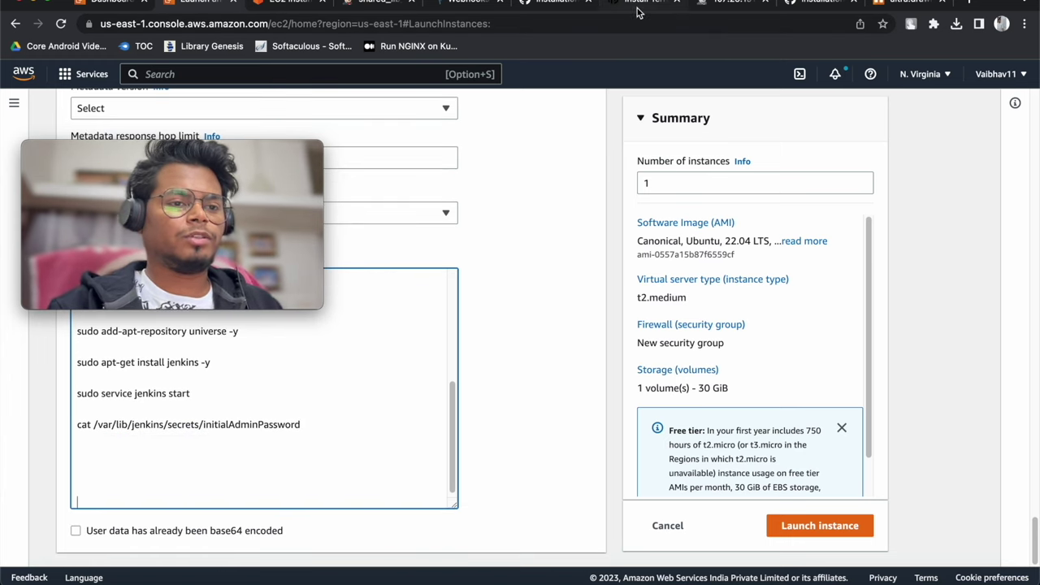
pyautogui.click(549, 5)
pyautogui.click(225, 75)
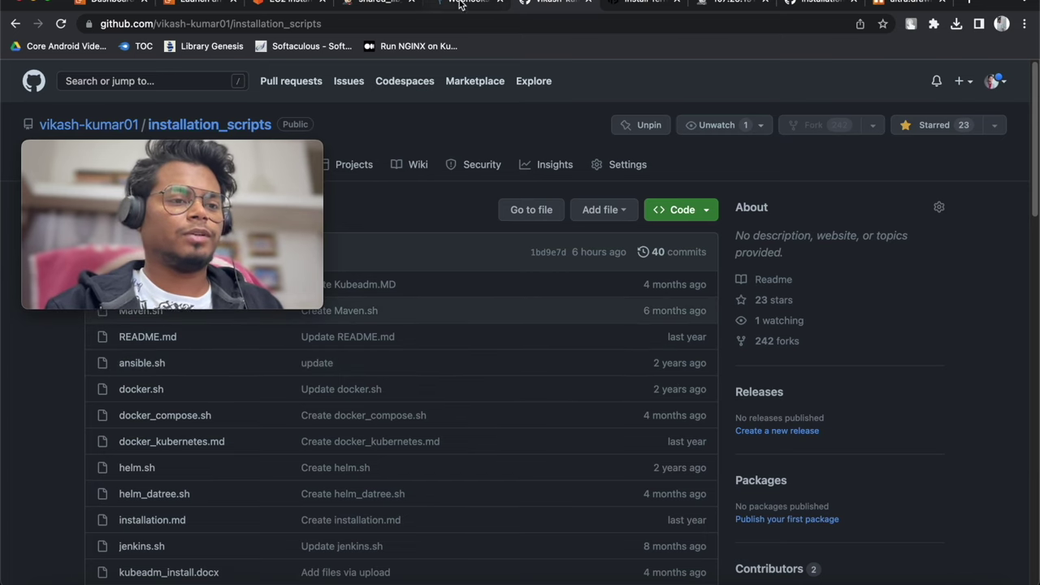
# Open docker.sh and copy its Docker install commands on lines 2–14
pyautogui.click(205, 424)
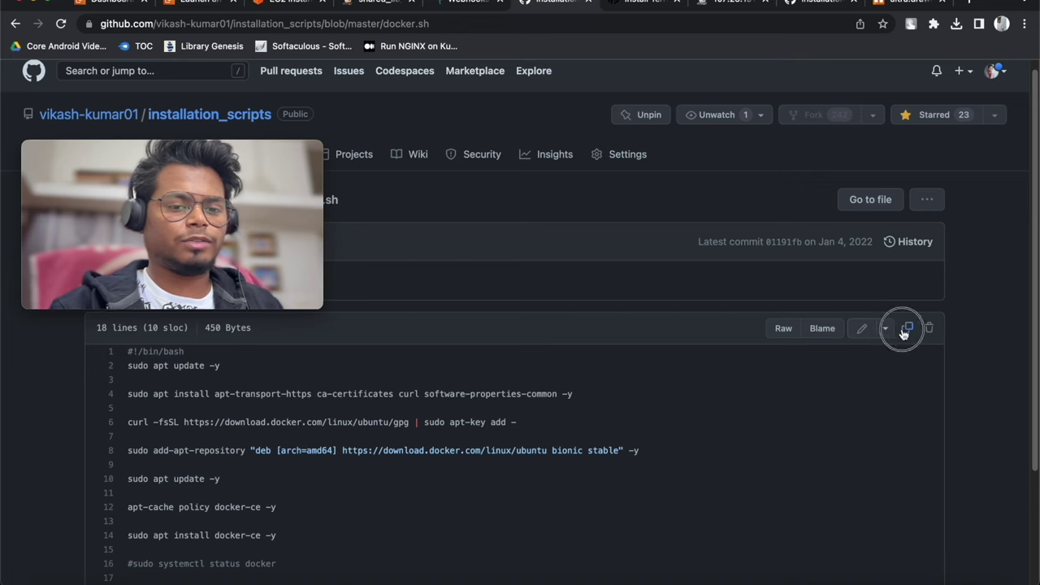
pyautogui.moveTo(124, 363); pyautogui.dragTo(305, 485)
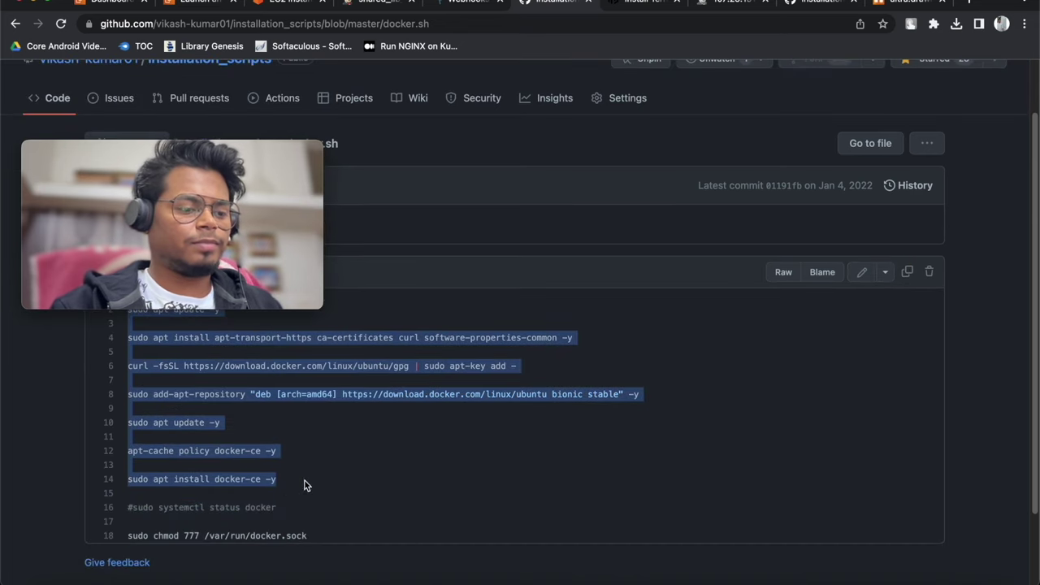
pyautogui.rightClick(305, 485)
pyautogui.click(295, 462)
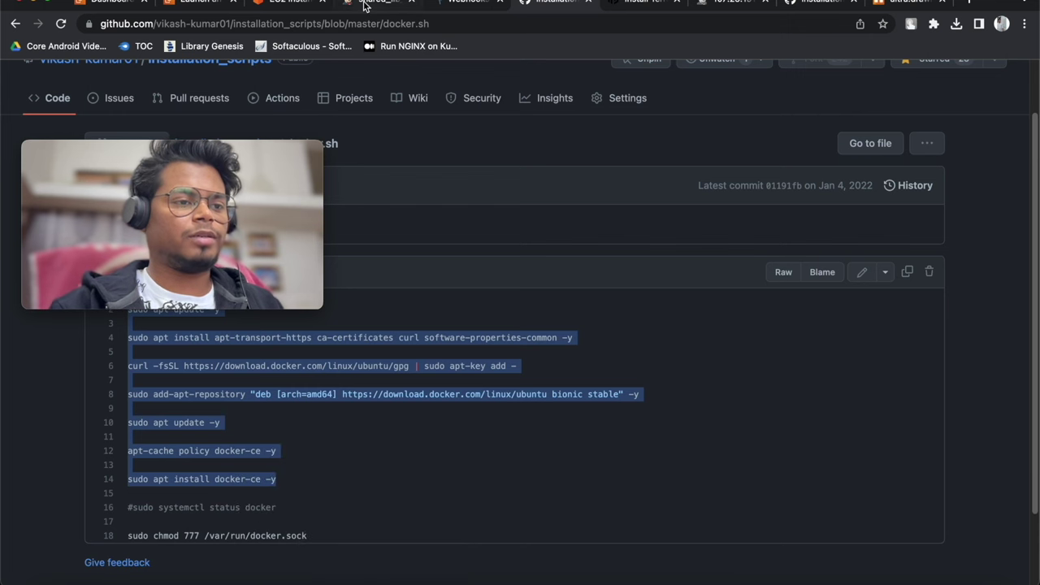
pyautogui.click(266, 2)
# Paste the Docker commands into User data below the Jenkins script
pyautogui.click(207, 3)
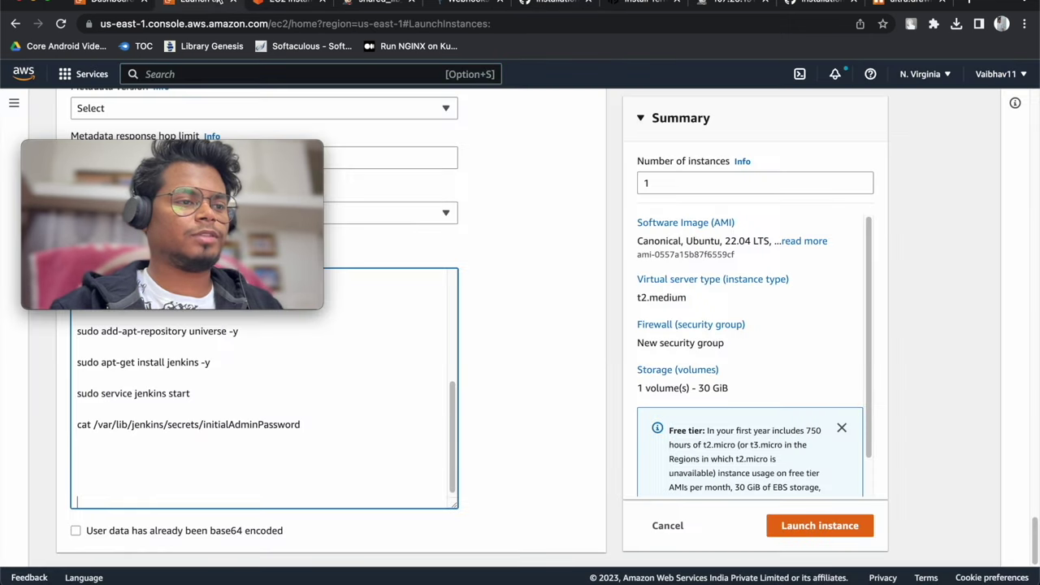
pyautogui.press('super+v')
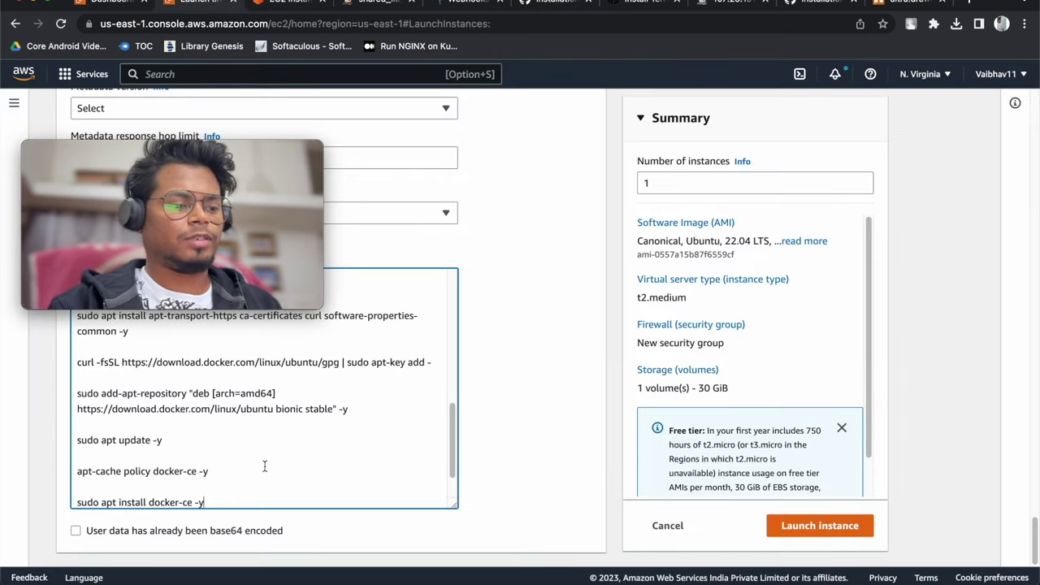
pyautogui.scroll(-1, 262, 459)
pyautogui.scroll(1, 262, 455)
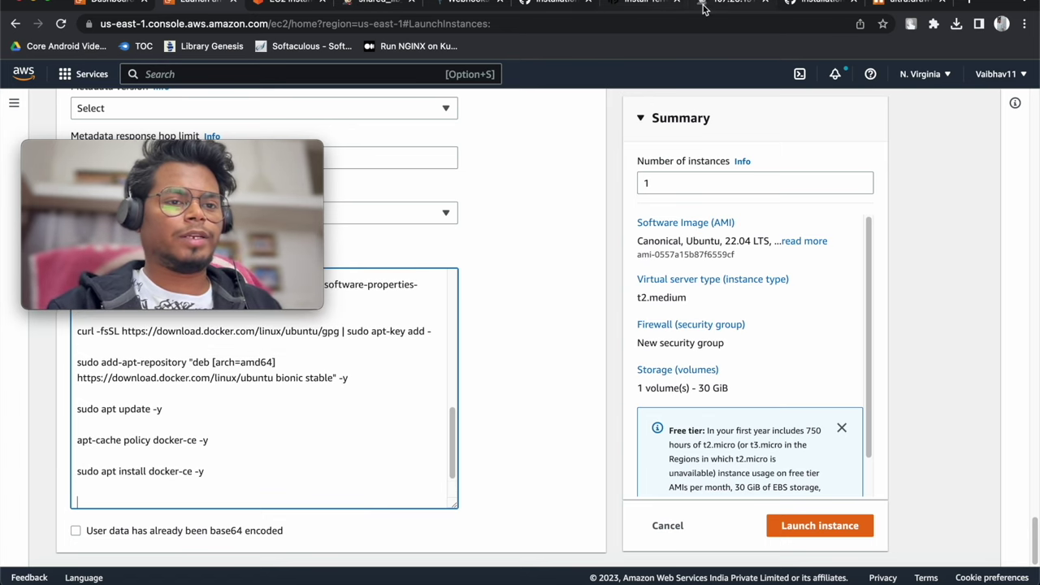
pyautogui.click(578, 5)
# Close the install-guide and minikube.sh tabs and return to the installation_scripts file list
pyautogui.click(675, 5)
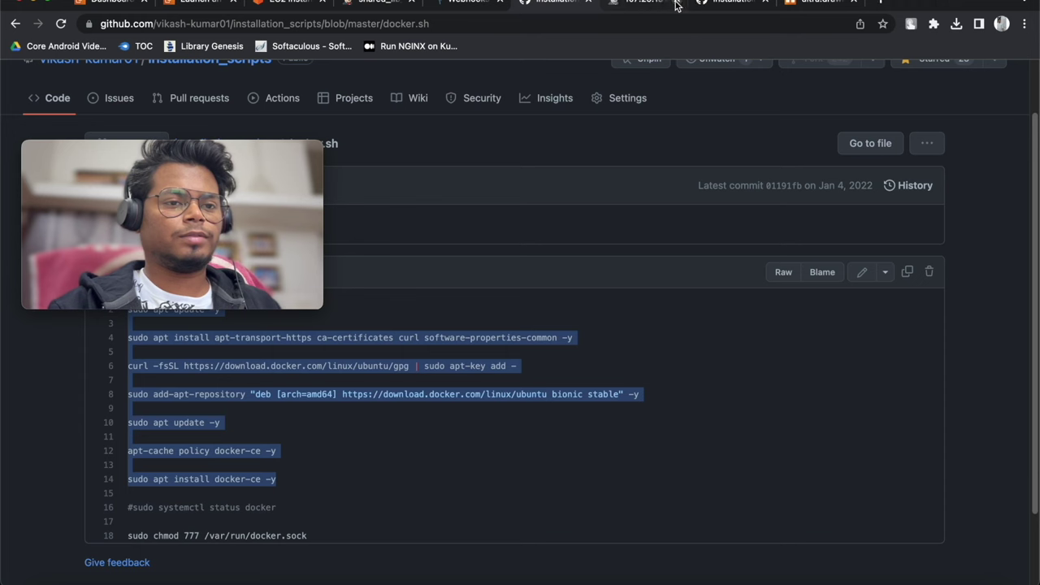
pyautogui.click(649, 4)
pyautogui.click(676, 5)
pyautogui.click(553, 5)
pyautogui.scroll(-3, 216, 126)
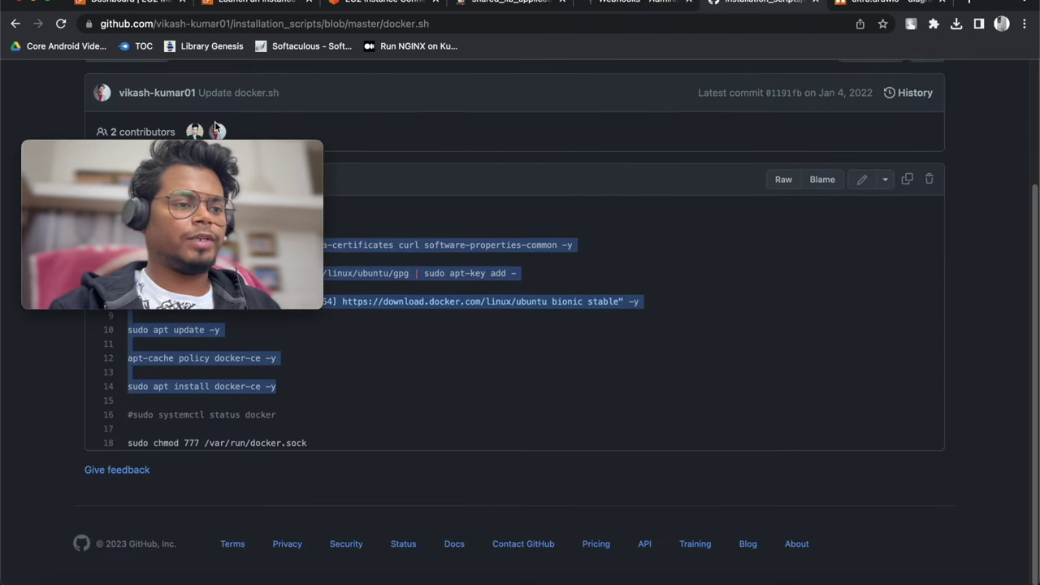
pyautogui.scroll(5, 216, 126)
pyautogui.scroll(-5, 352, 150)
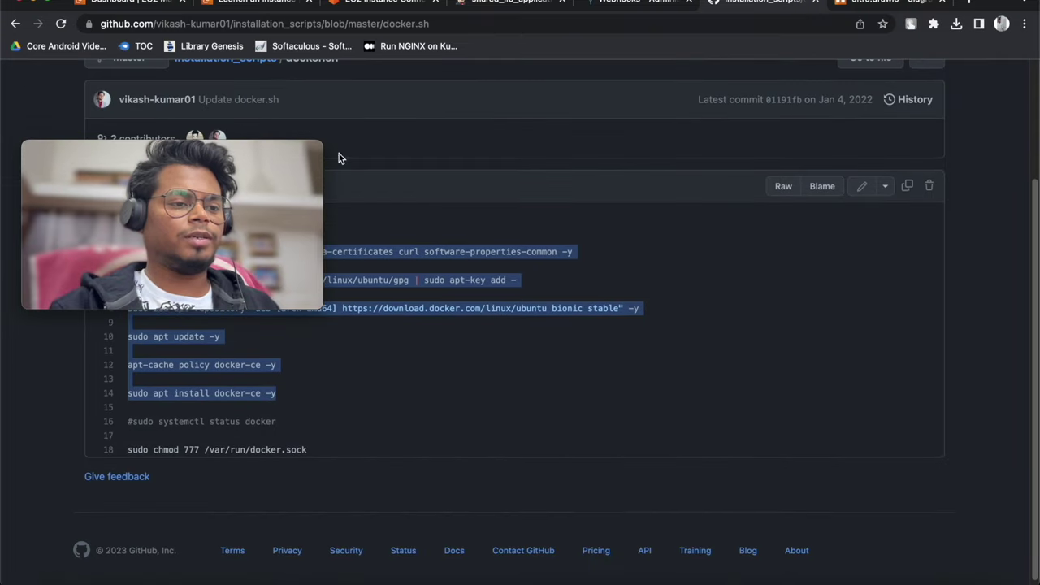
pyautogui.click(251, 67)
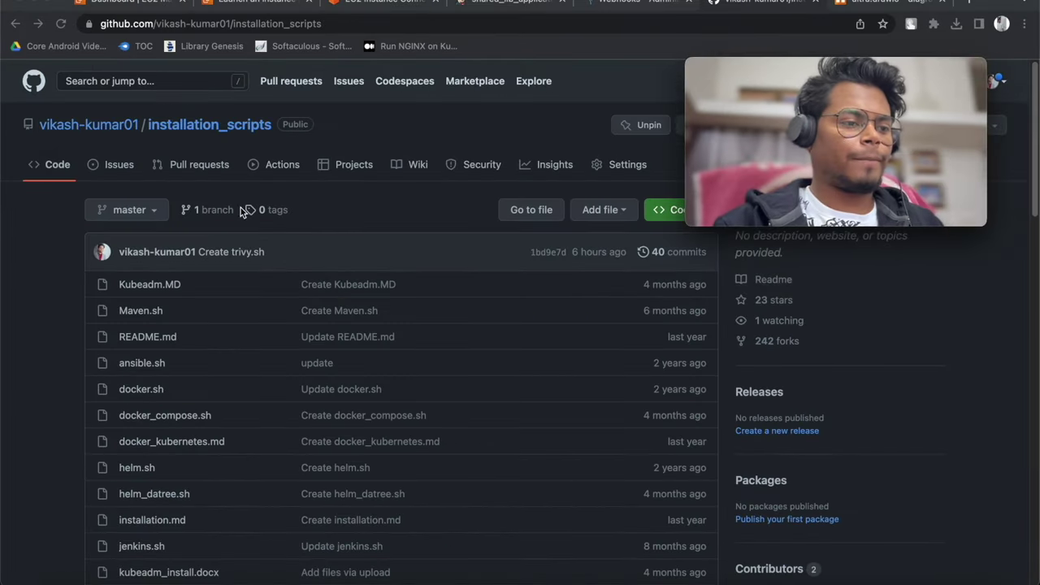
# Open sonarqube.sh and copy the docker run command on line 3
pyautogui.scroll(-3, 203, 294)
pyautogui.scroll(-5, 169, 370)
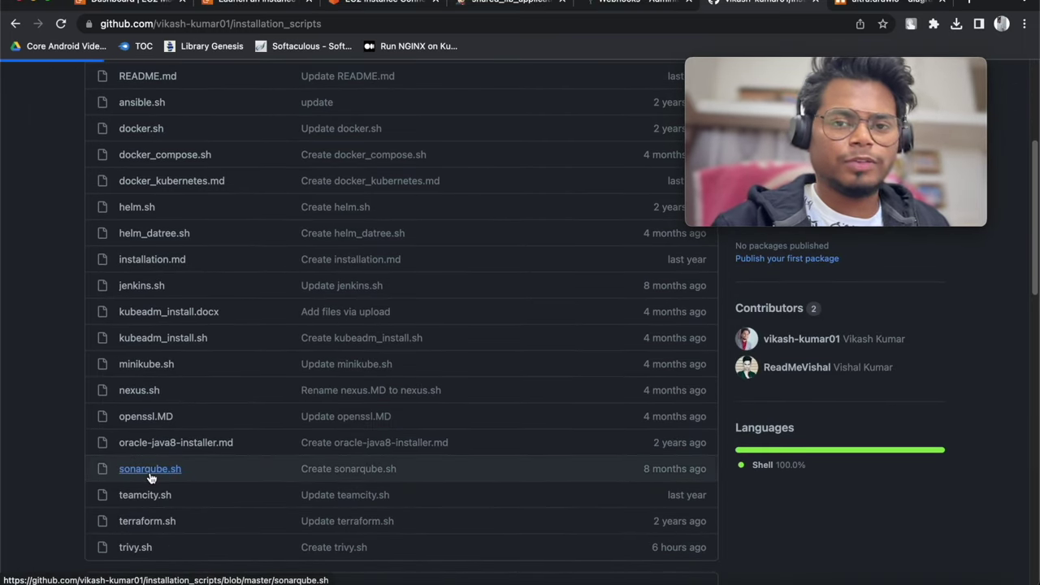
pyautogui.click(152, 470)
pyautogui.moveTo(495, 389); pyautogui.dragTo(159, 388)
pyautogui.rightClick(195, 396)
pyautogui.press('Escape')
pyautogui.click(156, 395)
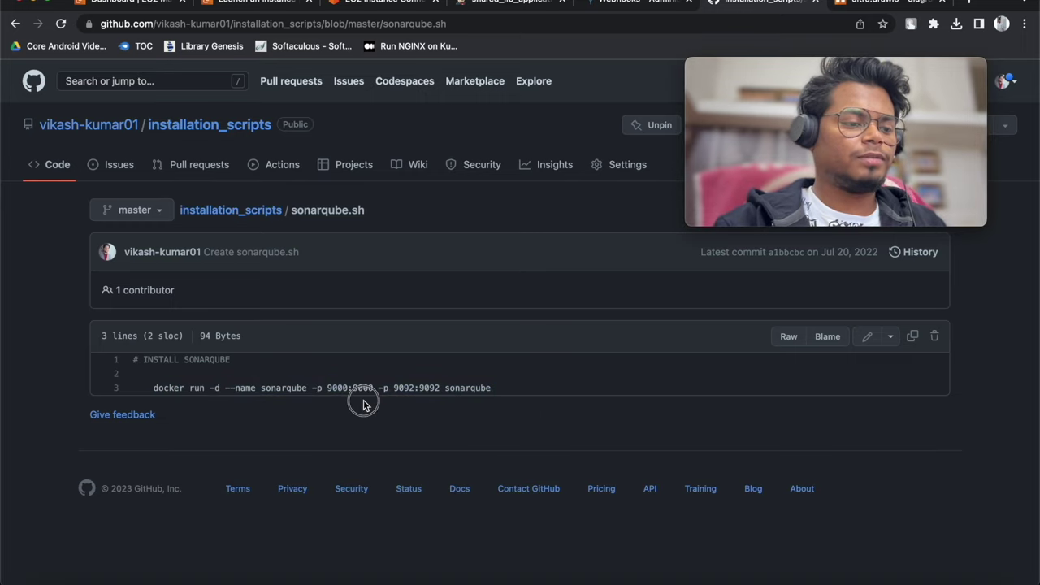
pyautogui.moveTo(490, 388); pyautogui.dragTo(153, 389)
pyautogui.rightClick(182, 392)
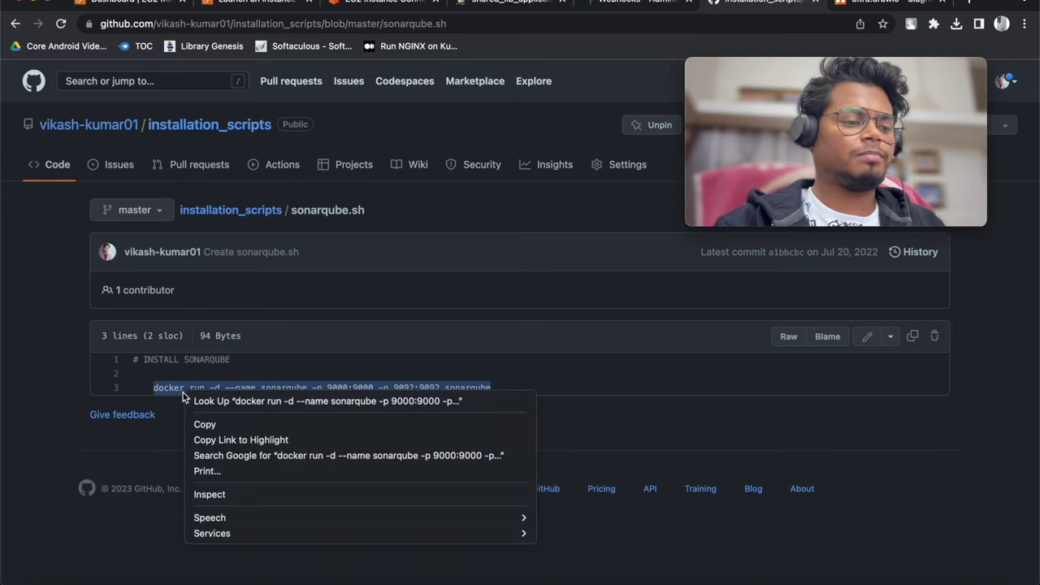
pyautogui.click(201, 423)
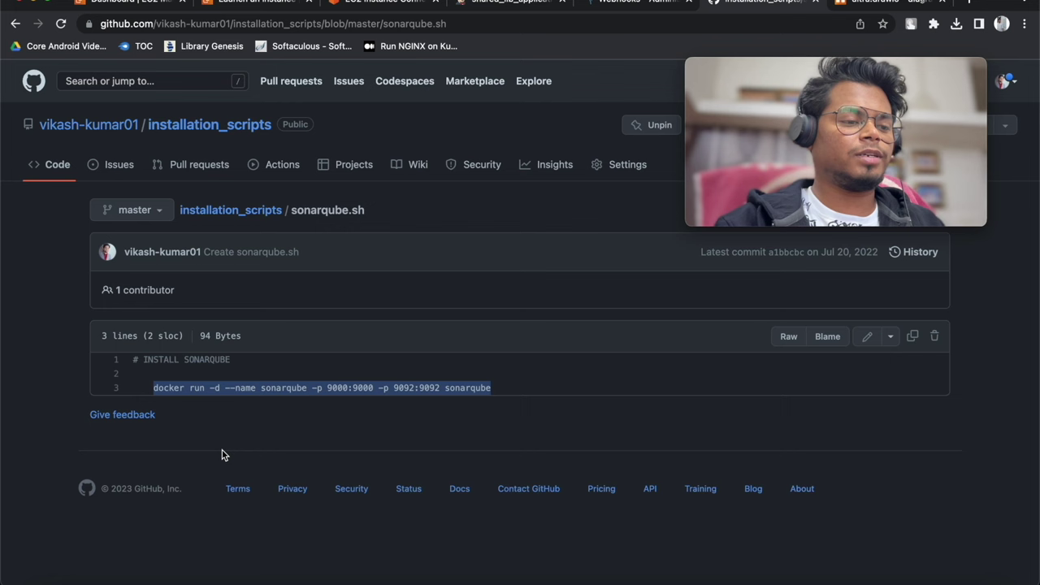
# Paste the SonarQube command into User data and launch the instance
pyautogui.click(476, 10)
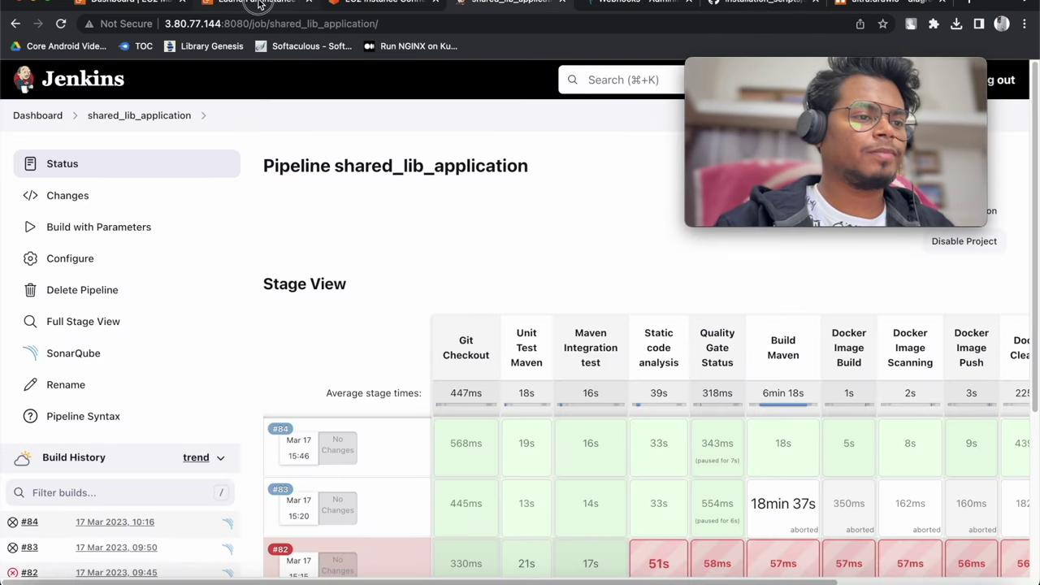
pyautogui.click(259, 5)
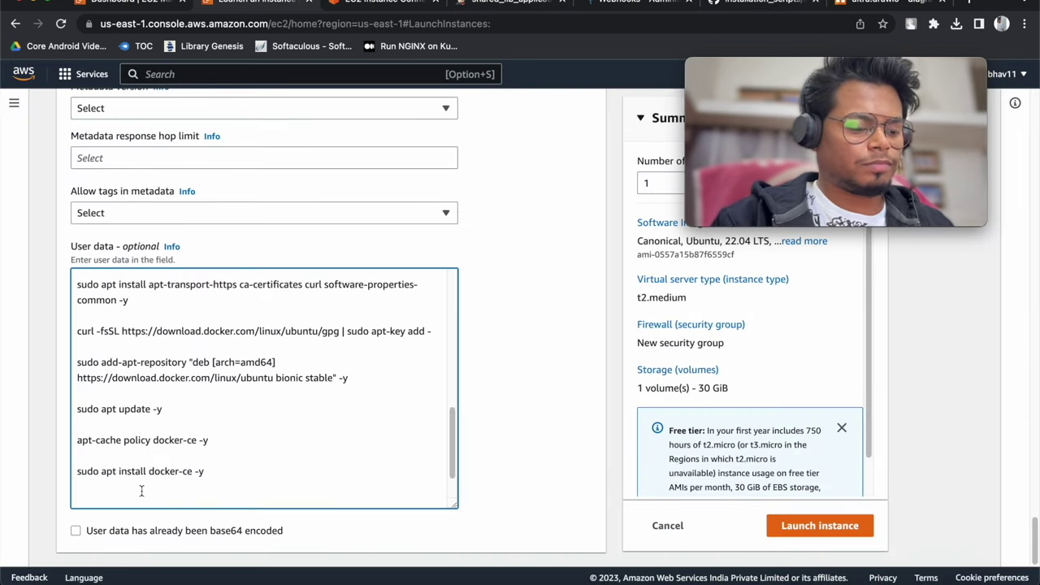
pyautogui.press('super+v')
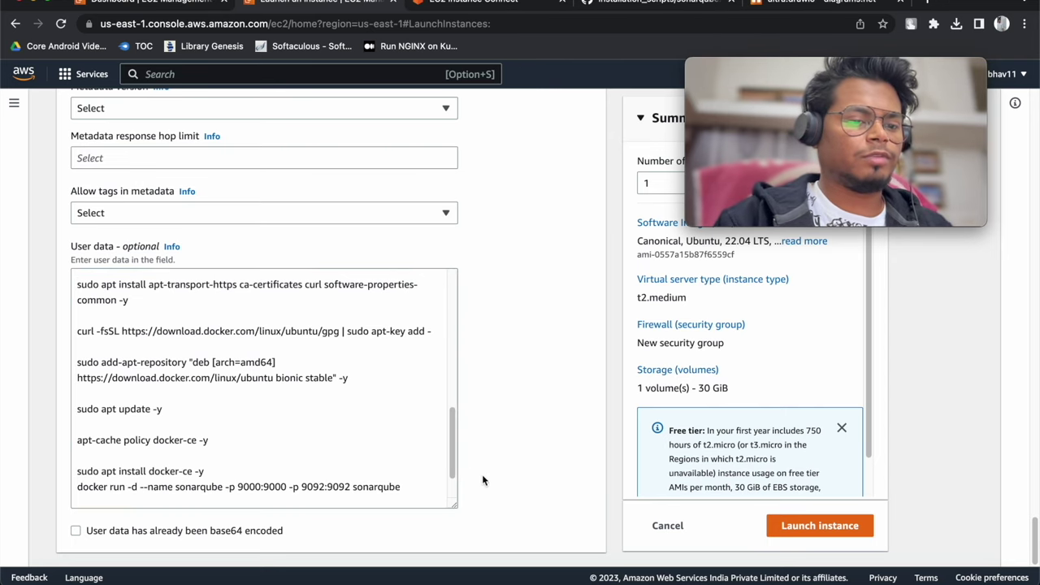
pyautogui.click(784, 527)
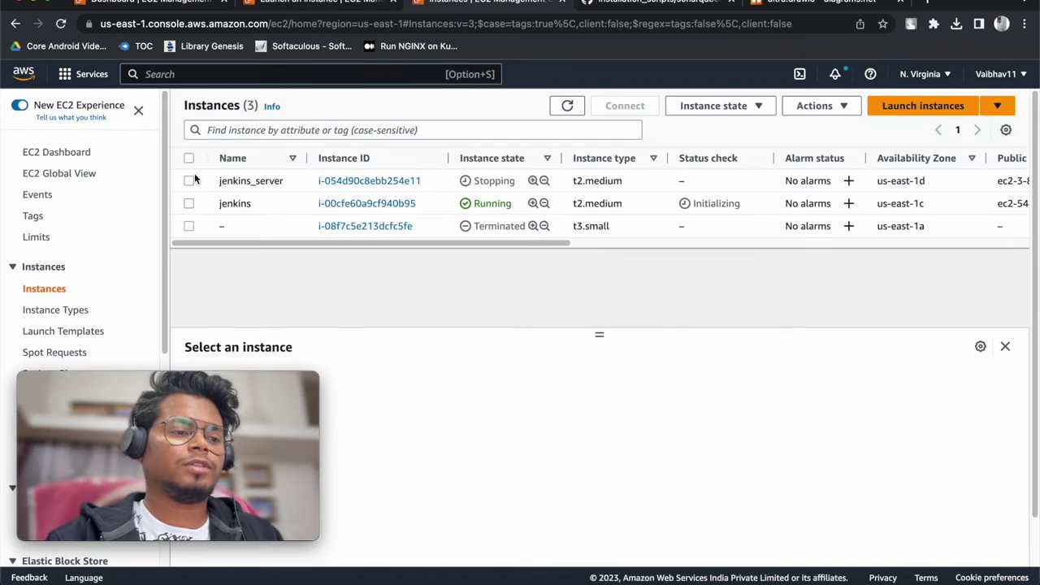
# Copy the /var/lib/jenkins/secrets/initialAdminPassword file path
pyautogui.click(188, 204)
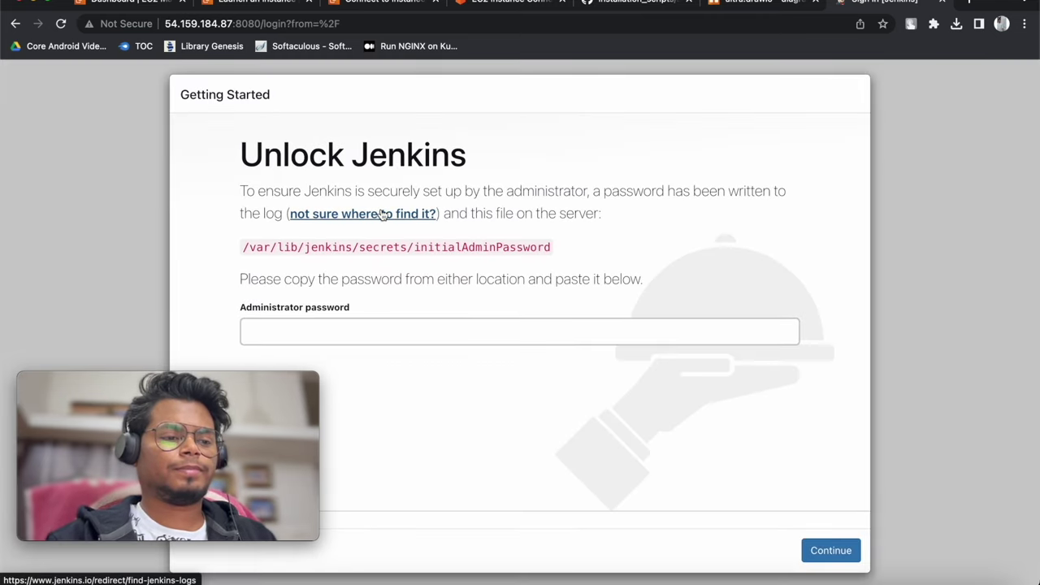
pyautogui.moveTo(572, 250); pyautogui.dragTo(266, 246)
pyautogui.rightClick(244, 247)
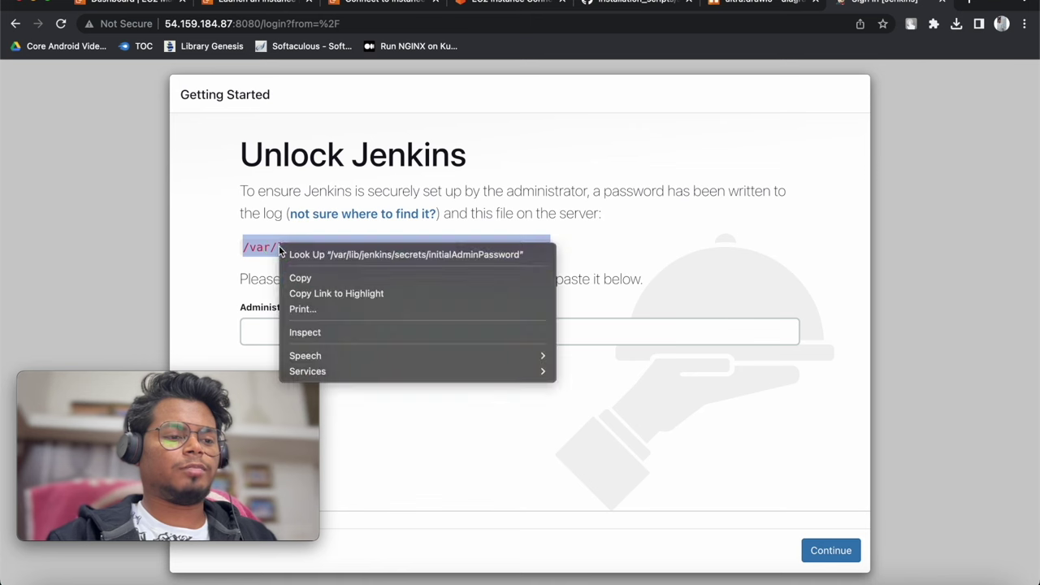
pyautogui.click(304, 277)
# Run sudo cat /var/lib/jenkins/secrets/initialAdminPassword in the instance terminal
pyautogui.click(388, 4)
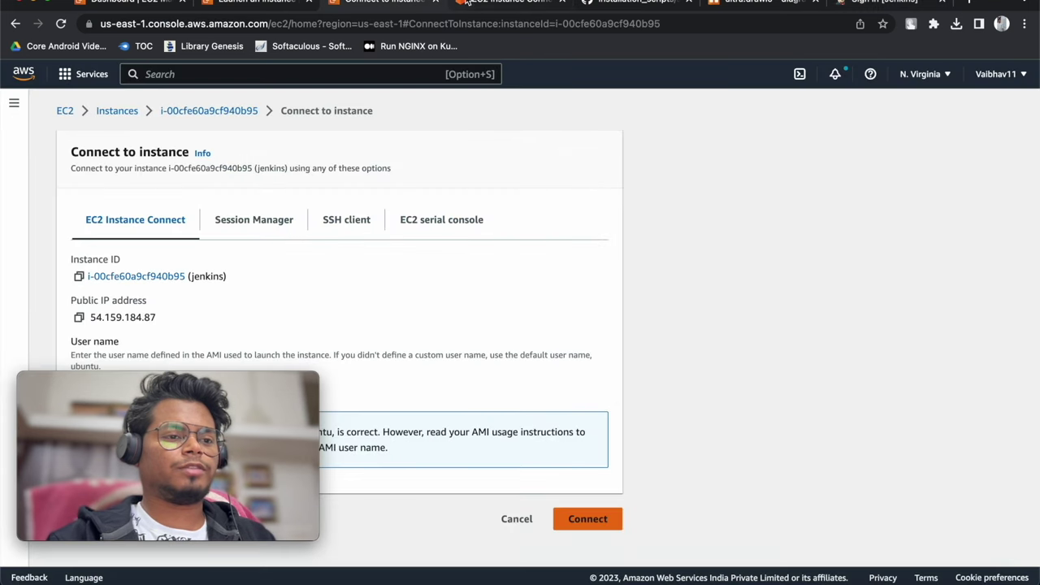
pyautogui.click(466, 3)
pyautogui.moveTo(566, 209); pyautogui.dragTo(548, 222)
pyautogui.moveTo(211, 381); pyautogui.dragTo(942, 24)
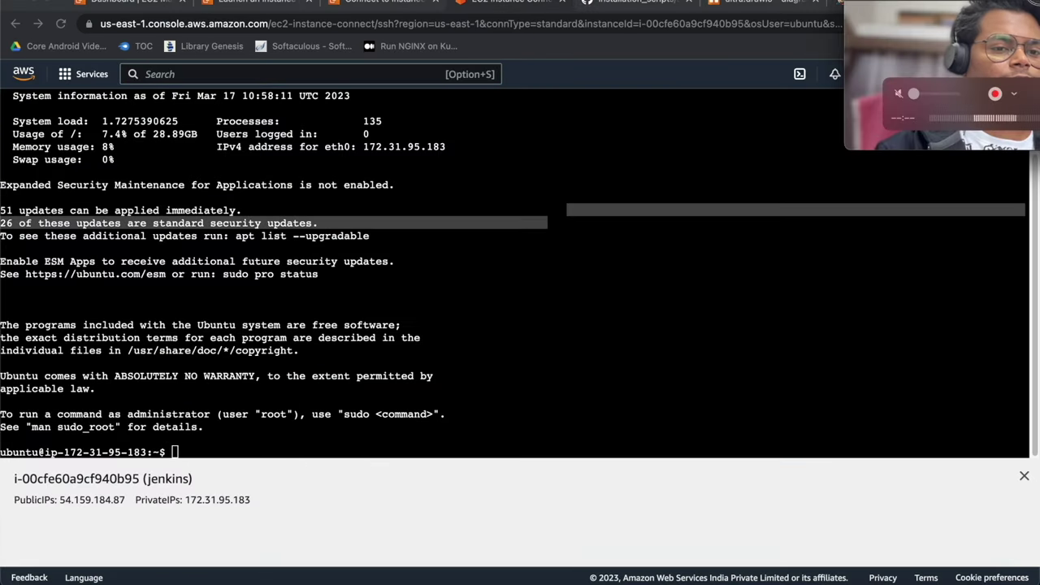
pyautogui.click(643, 365)
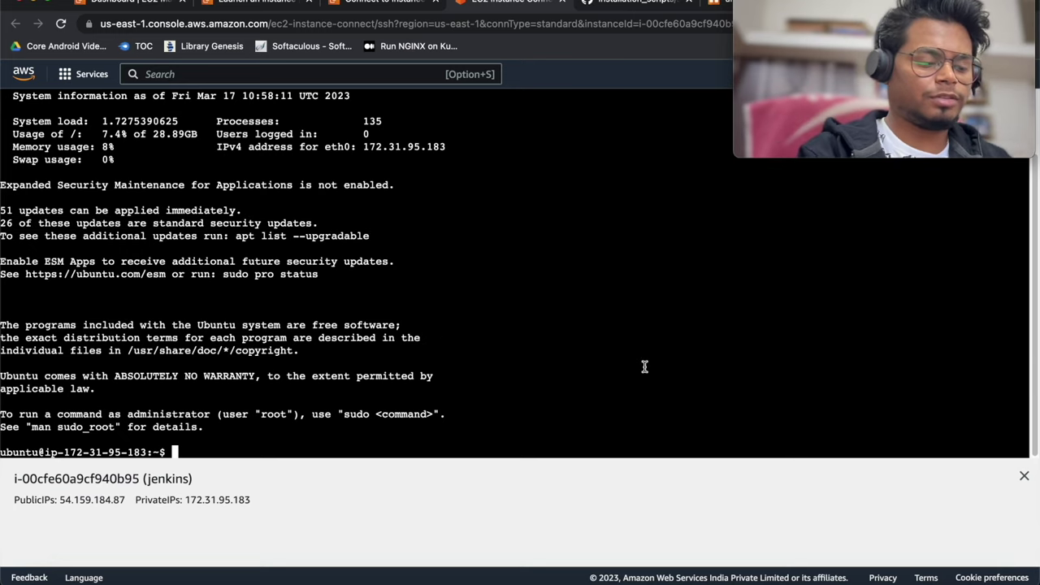
pyautogui.write('sud')
pyautogui.write('cat')
pyautogui.rightClick(620, 377)
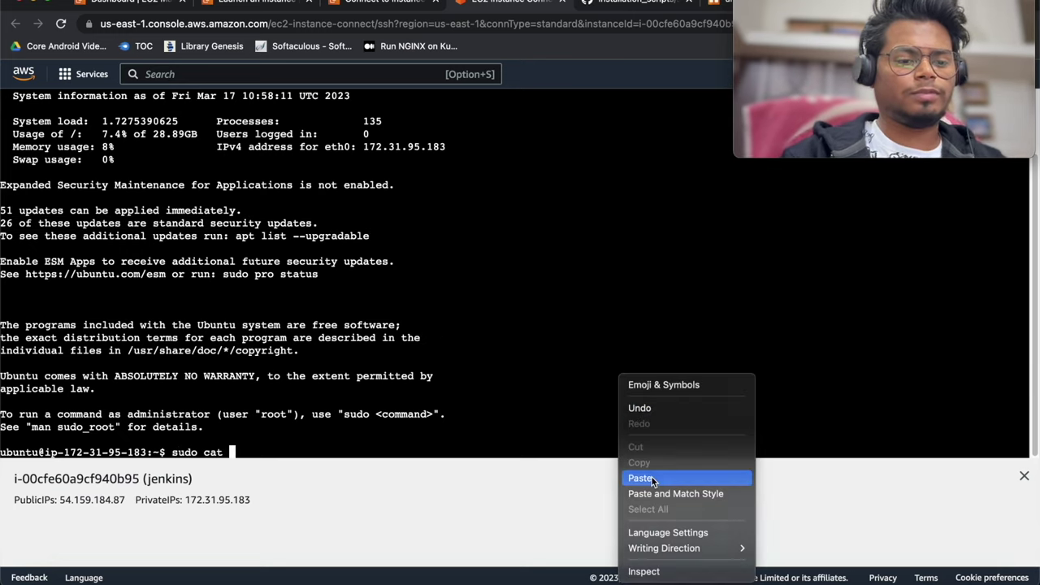
pyautogui.click(640, 478)
pyautogui.press('Return')
# Copy the printed initial admin password
pyautogui.doubleClick(32, 439)
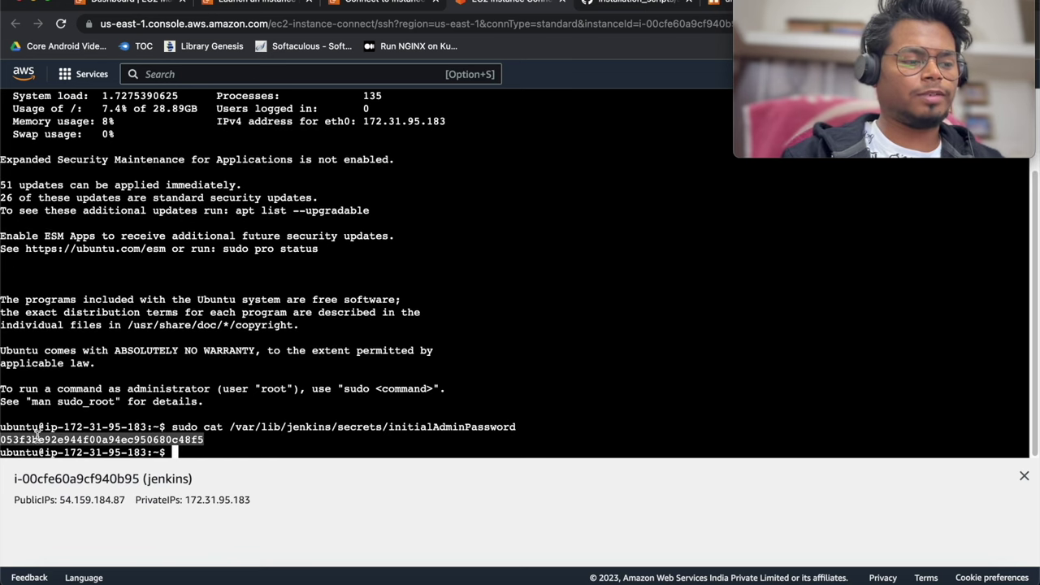
pyautogui.rightClick(39, 440)
pyautogui.click(84, 391)
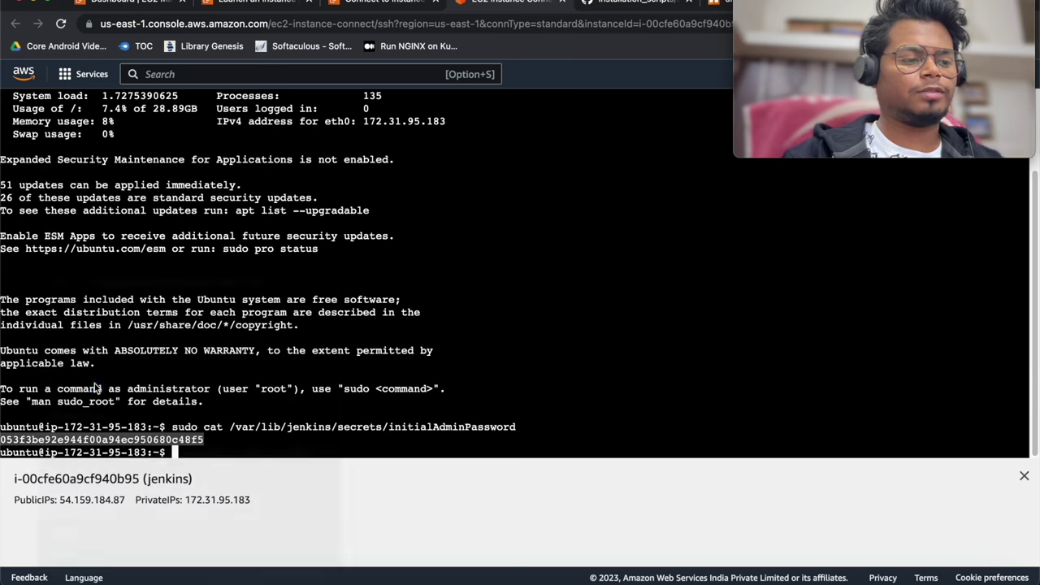
pyautogui.moveTo(775, 7); pyautogui.dragTo(77, 7)
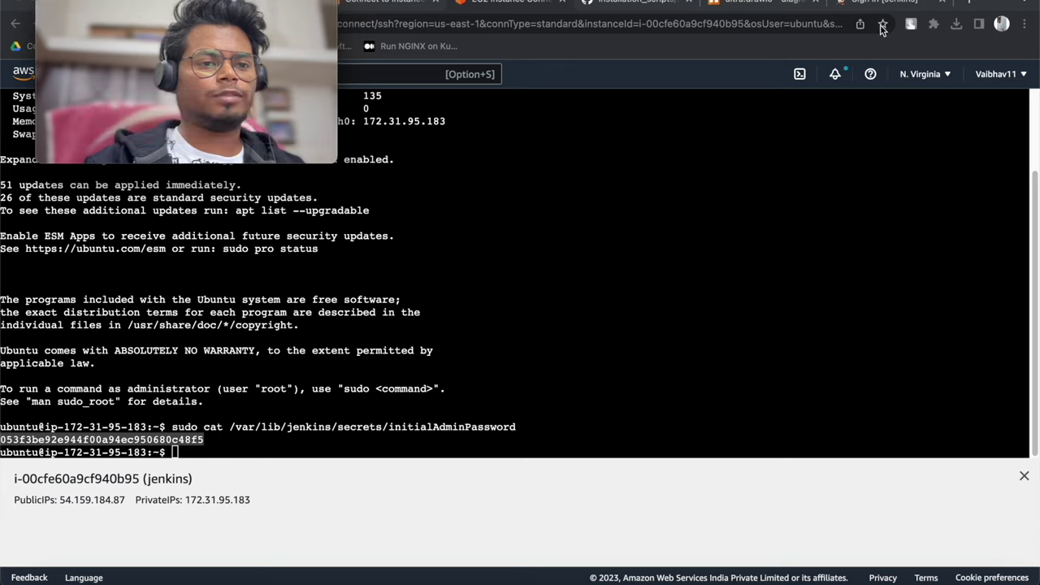
pyautogui.click(884, 3)
# Unlock Jenkins with the pasted admin password, decline saving it, and return to the terminal
pyautogui.click(414, 337)
pyautogui.press('super+v')
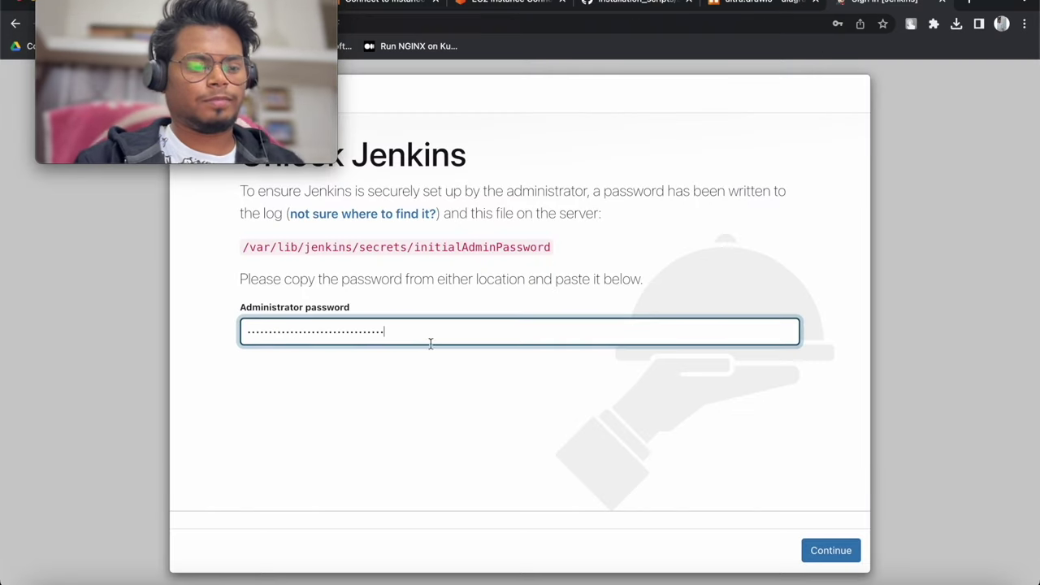
pyautogui.click(815, 552)
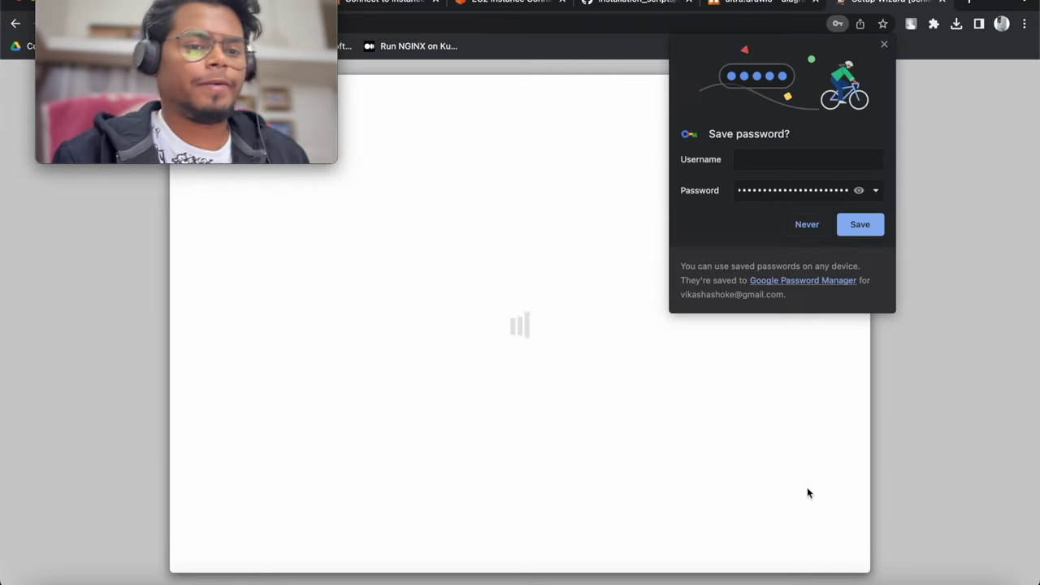
pyautogui.click(809, 227)
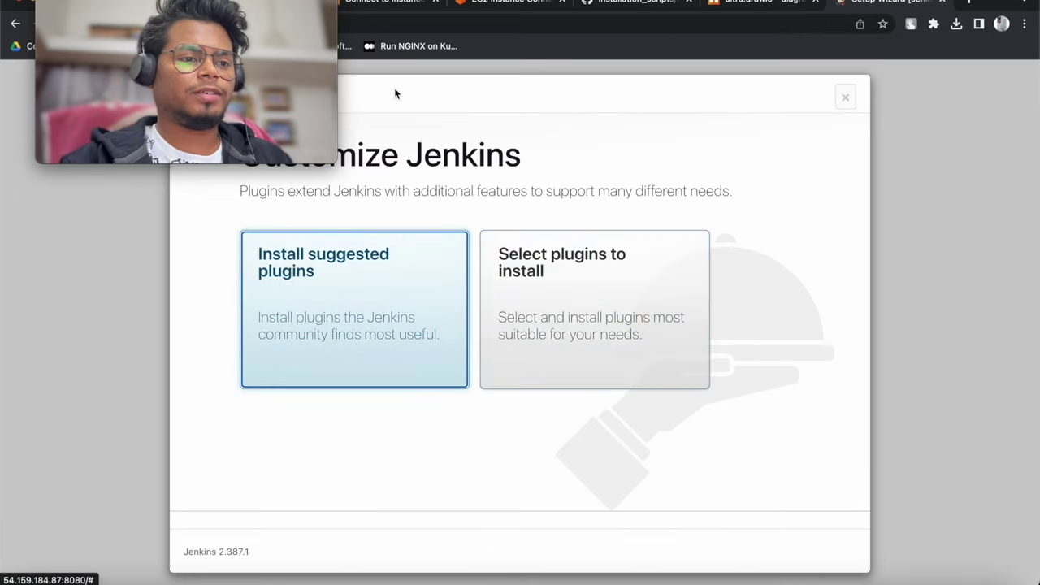
pyautogui.click(506, 3)
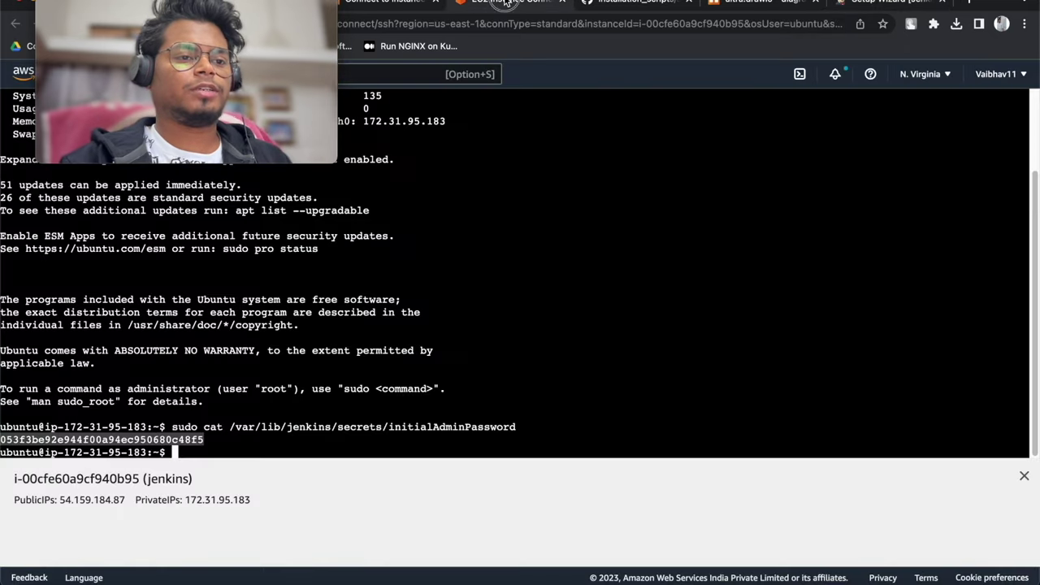
pyautogui.click(599, 192)
# After docker container ls fails, grant full permissions on /var/run/docker.sock with chmod 777
pyautogui.write('docker container ls')
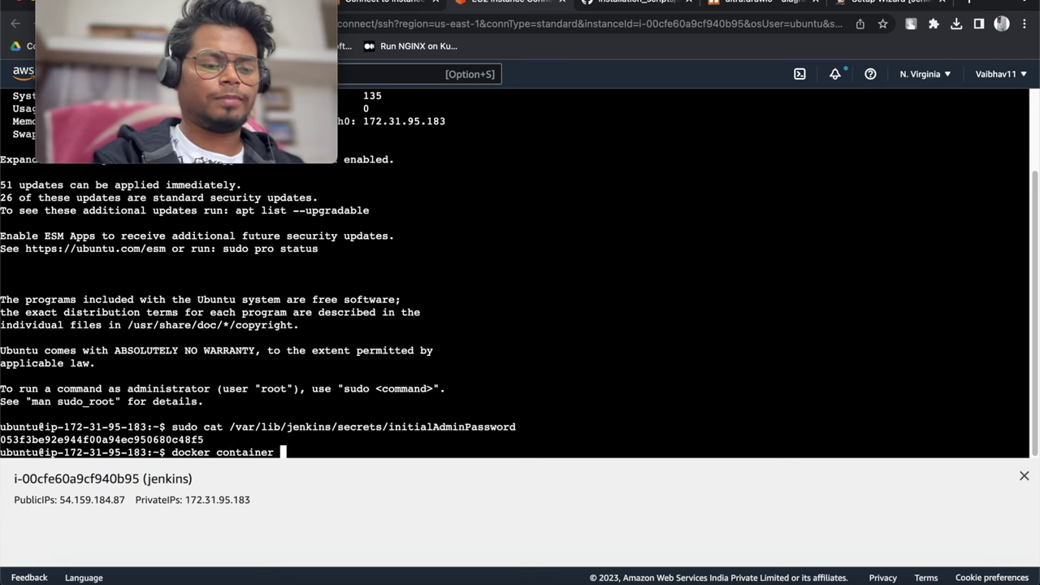
pyautogui.press('Return')
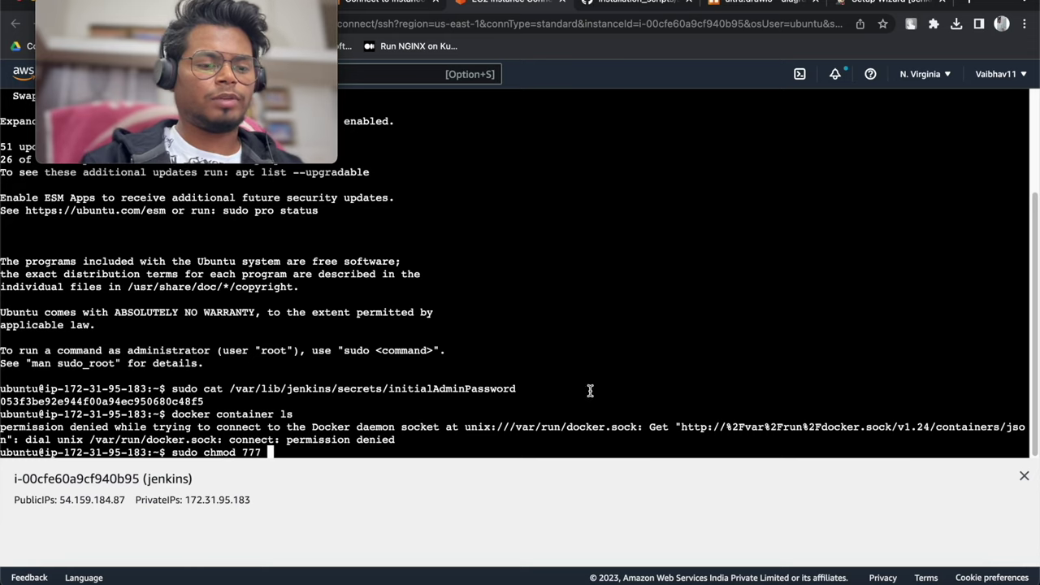
pyautogui.moveTo(92, 439); pyautogui.dragTo(207, 448)
pyautogui.rightClick(207, 449)
pyautogui.click(242, 403)
pyautogui.rightClick(372, 451)
pyautogui.click(410, 462)
pyautogui.press('Return')
# List the running containers, then all containers including stopped ones with docker container ls -a
pyautogui.press('Up')
pyautogui.press('Up')
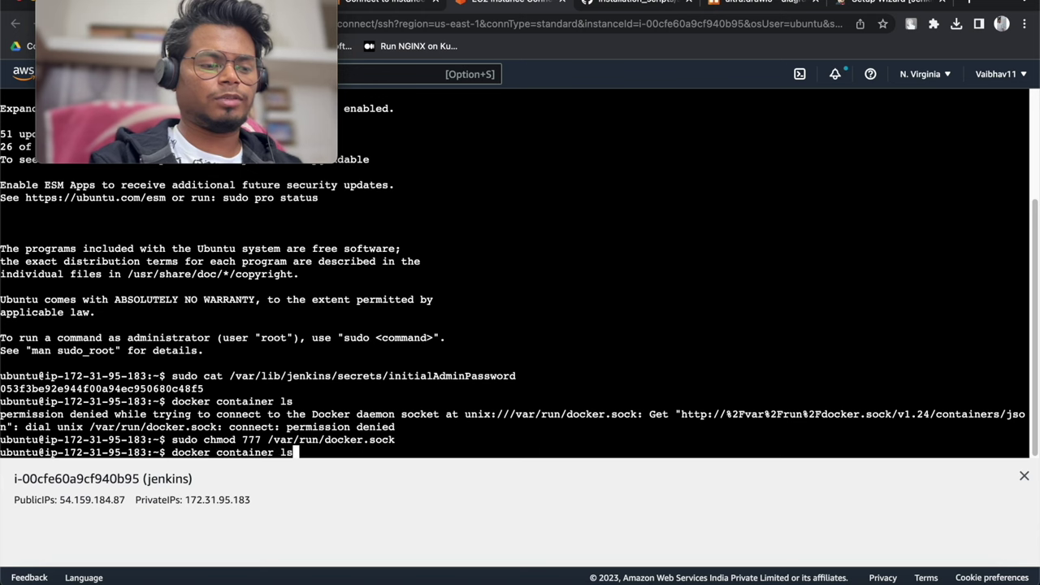
pyautogui.press('Return')
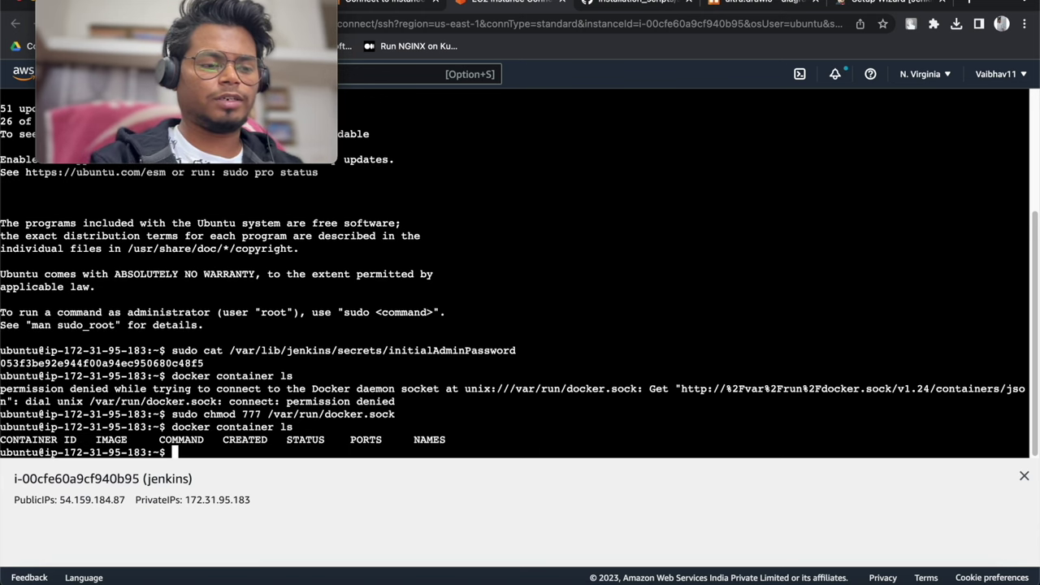
pyautogui.press('Up')
pyautogui.write('-a')
pyautogui.press('Return')
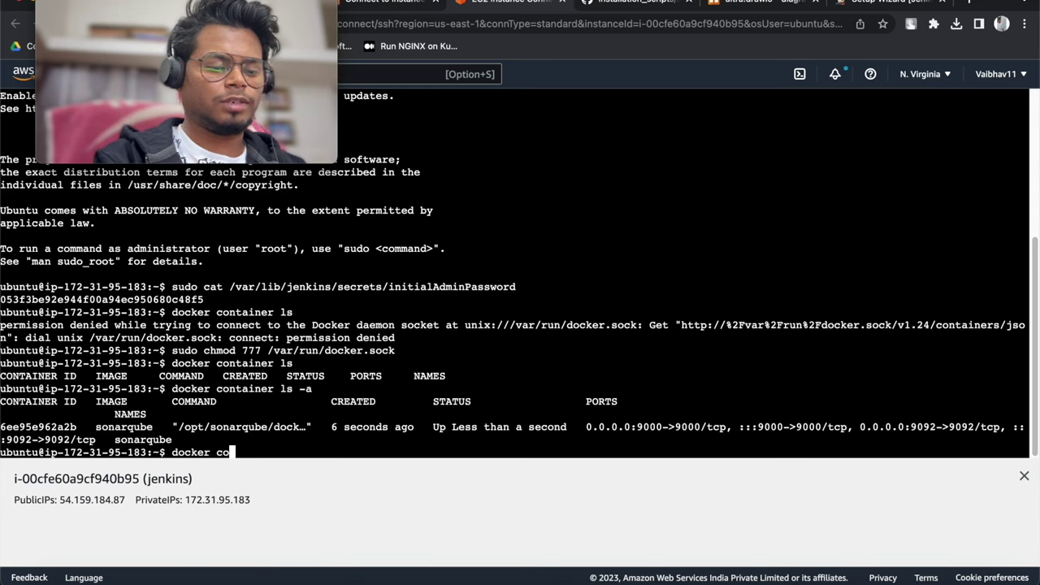
# Start the sonarqube container 6ee and confirm with docker container ls that it is running
pyautogui.write('iner start ')
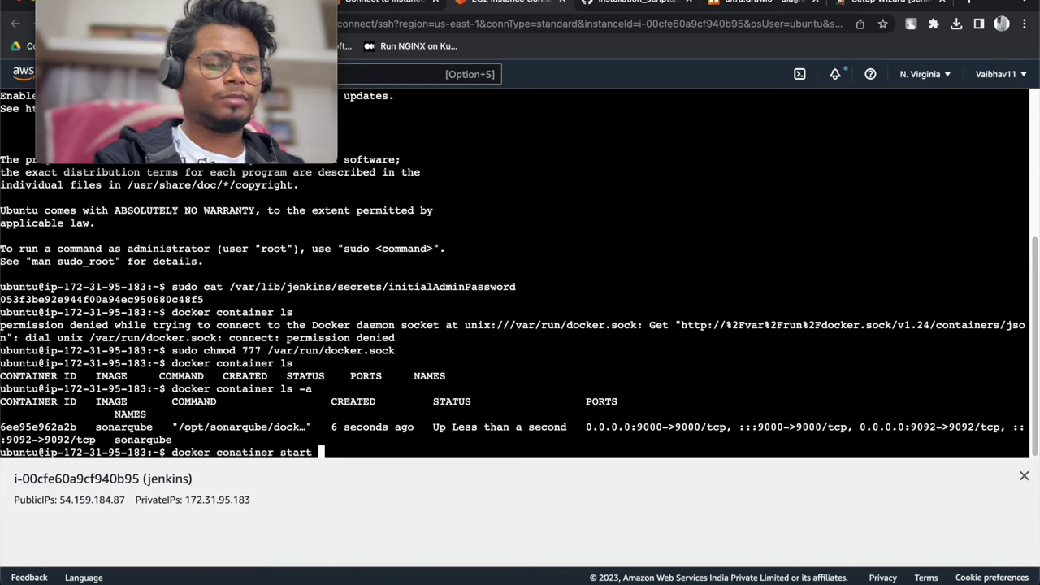
pyautogui.write('6ee')
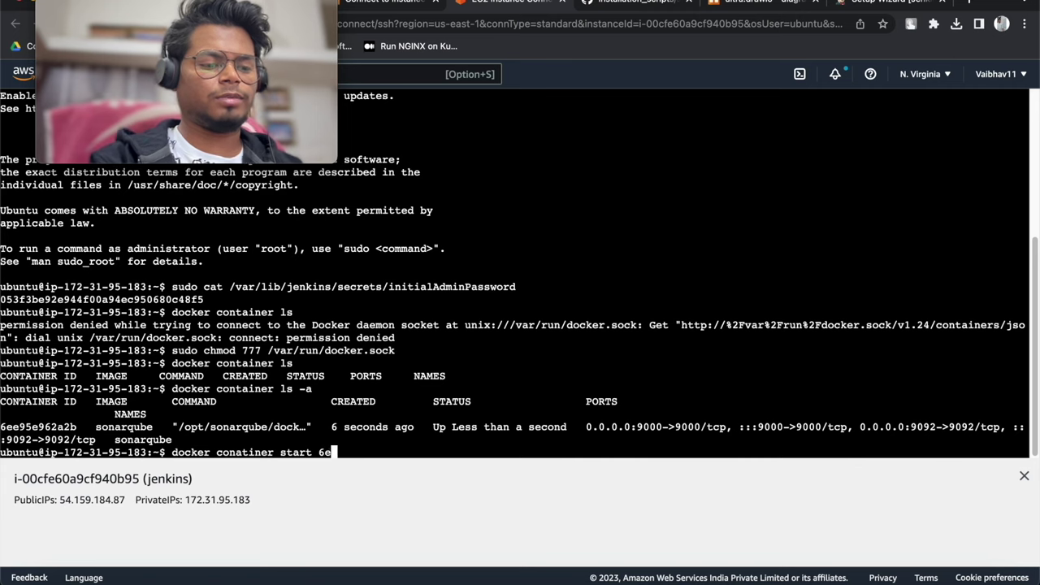
pyautogui.press('Return')
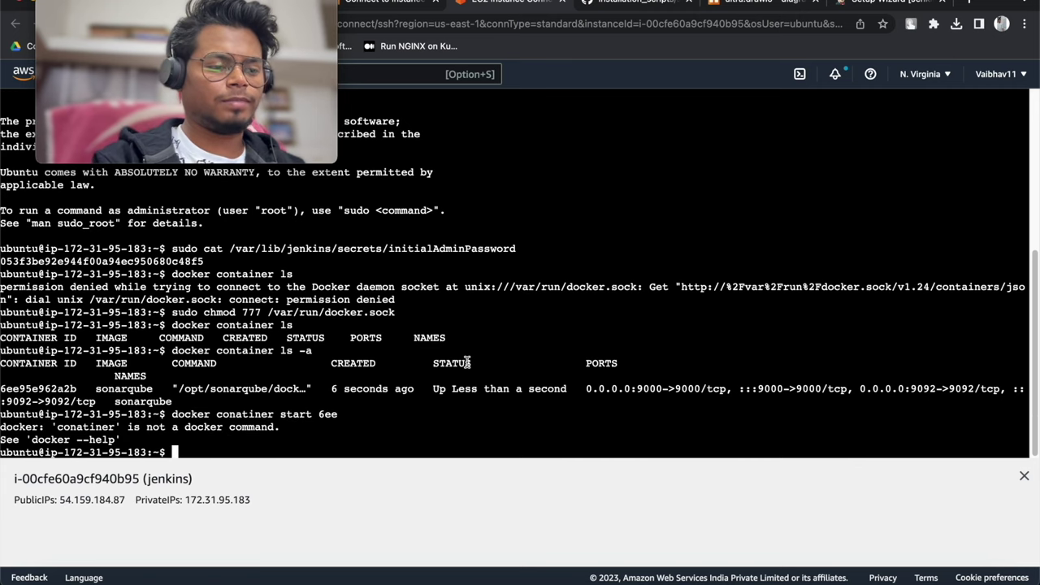
pyautogui.press('Up')
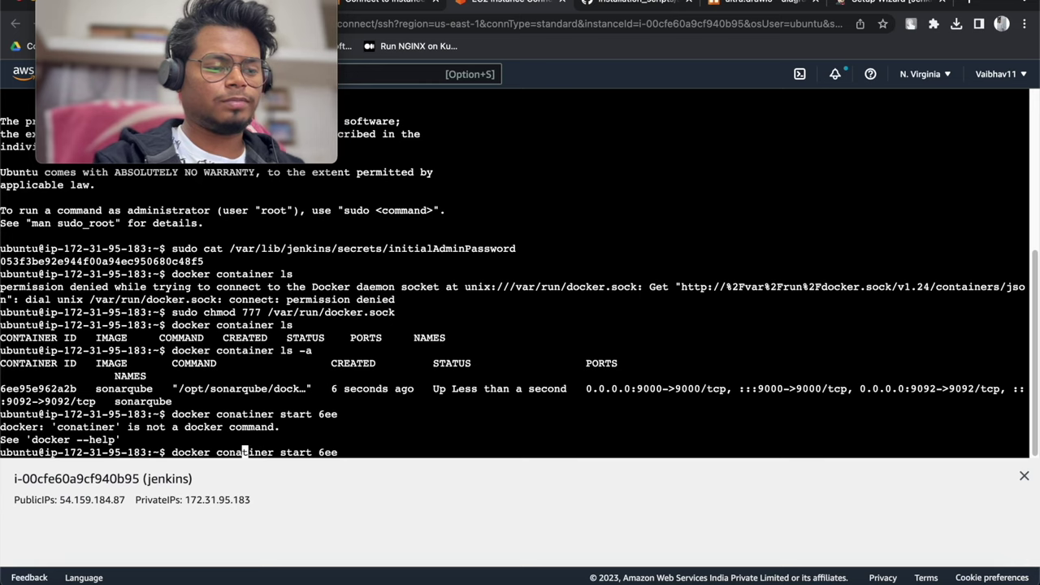
pyautogui.press('BackSpace')
pyautogui.press('Return')
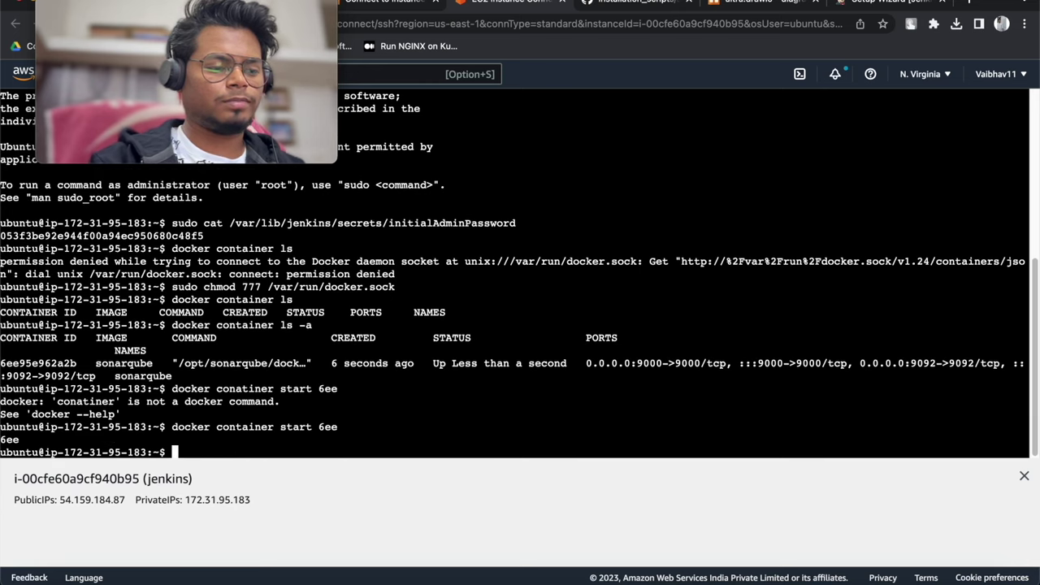
pyautogui.press('Up')
pyautogui.press('Up')
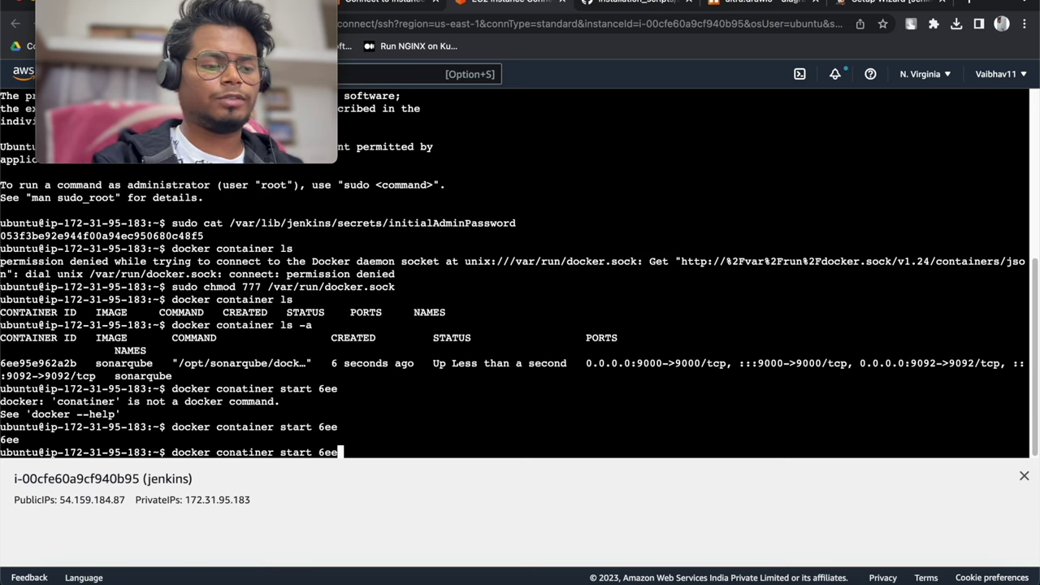
pyautogui.press('Up')
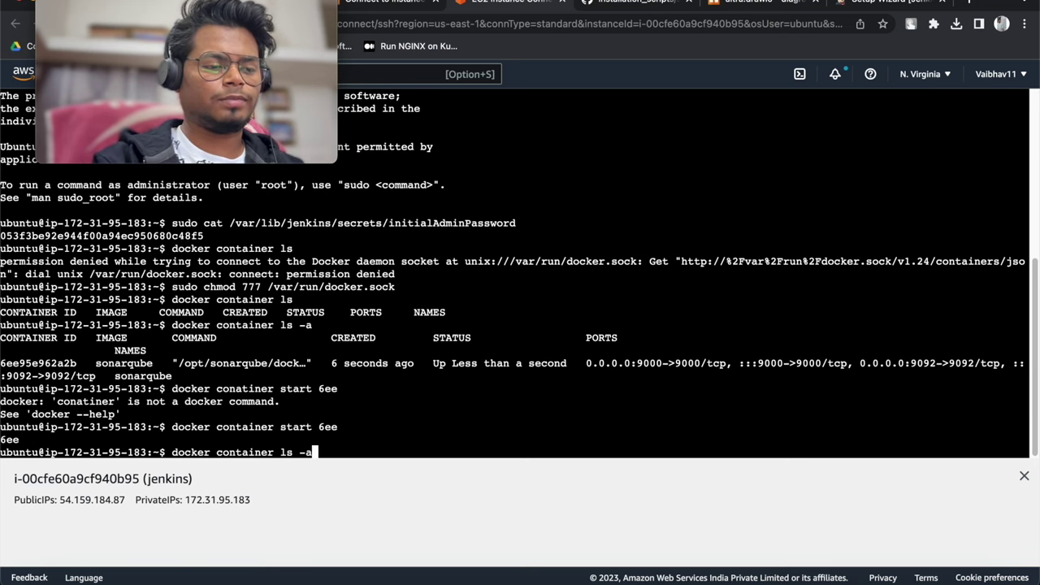
pyautogui.press('BackSpace')
pyautogui.press('BackSpace')
pyautogui.press('BackSpace')
pyautogui.press('Return')
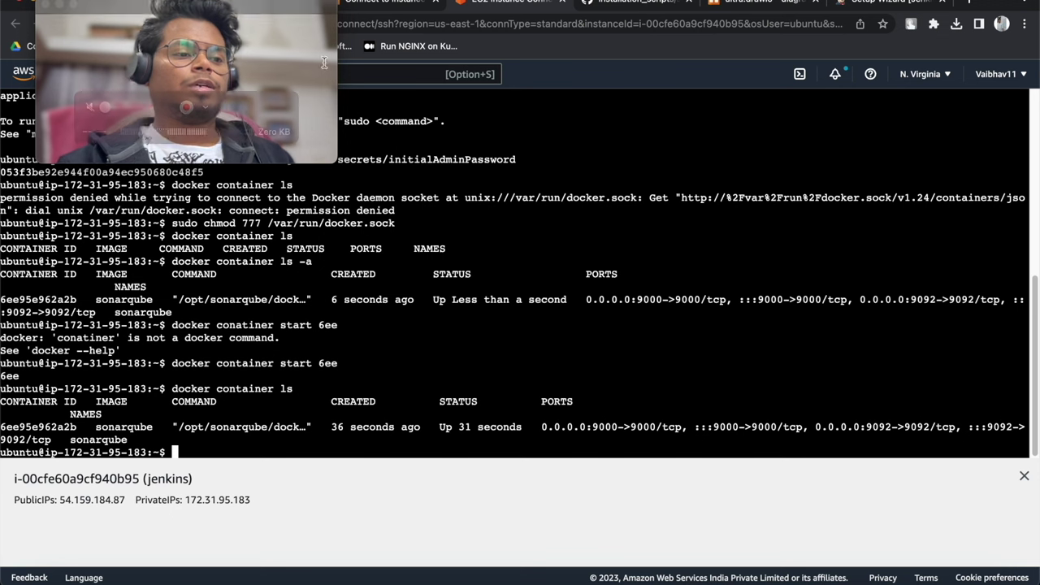
pyautogui.moveTo(252, 9); pyautogui.dragTo(326, 218)
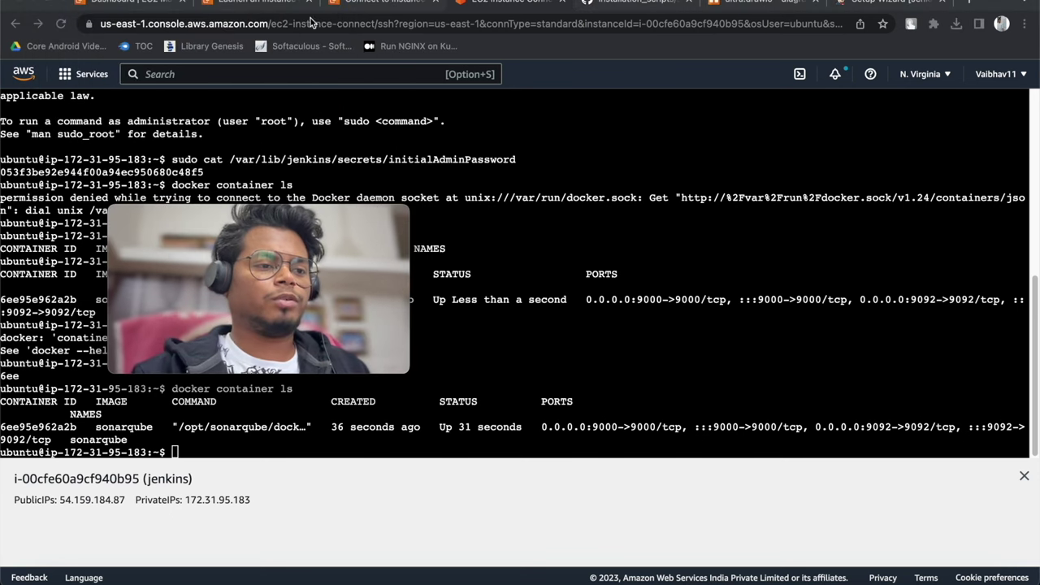
# Open 54.159.184.87:9000 in a new tab, then return to the Jenkins setup wizard
pyautogui.click(116, 501)
pyautogui.moveTo(115, 501); pyautogui.dragTo(87, 507)
pyautogui.rightClick(87, 507)
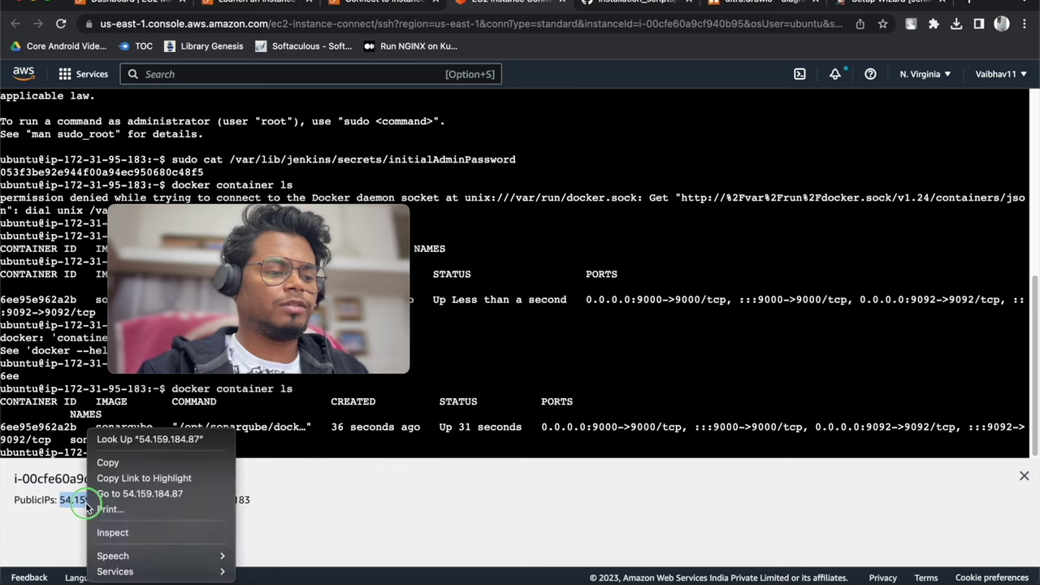
pyautogui.click(96, 459)
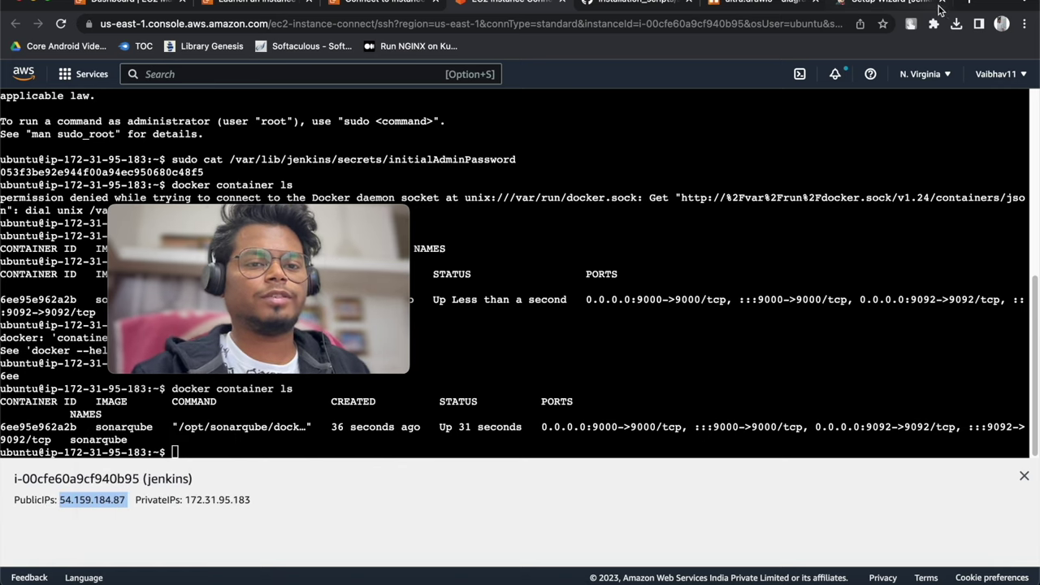
pyautogui.click(968, 4)
pyautogui.click(829, 22)
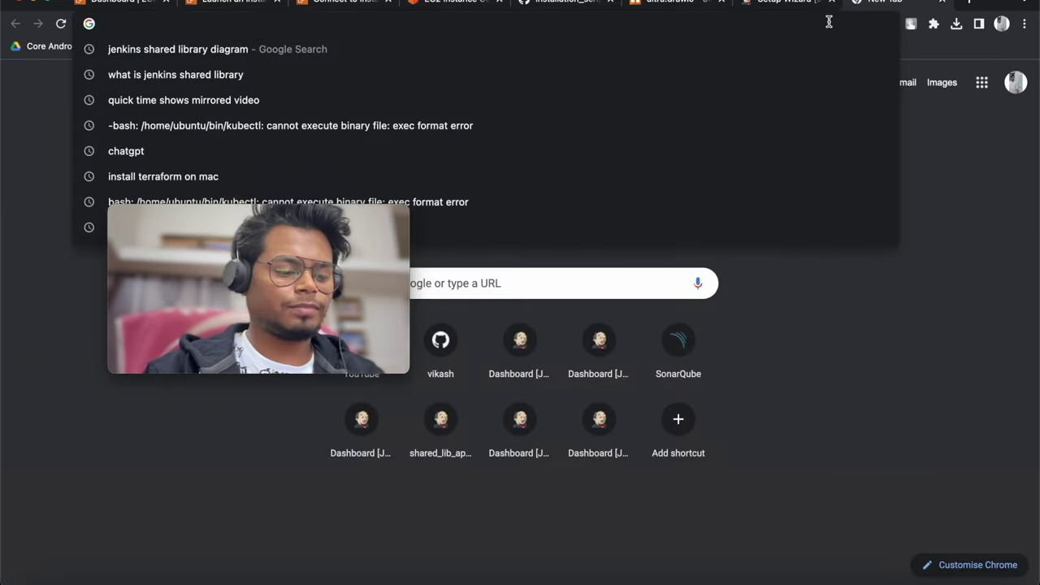
pyautogui.press('super+v')
pyautogui.write(':9000')
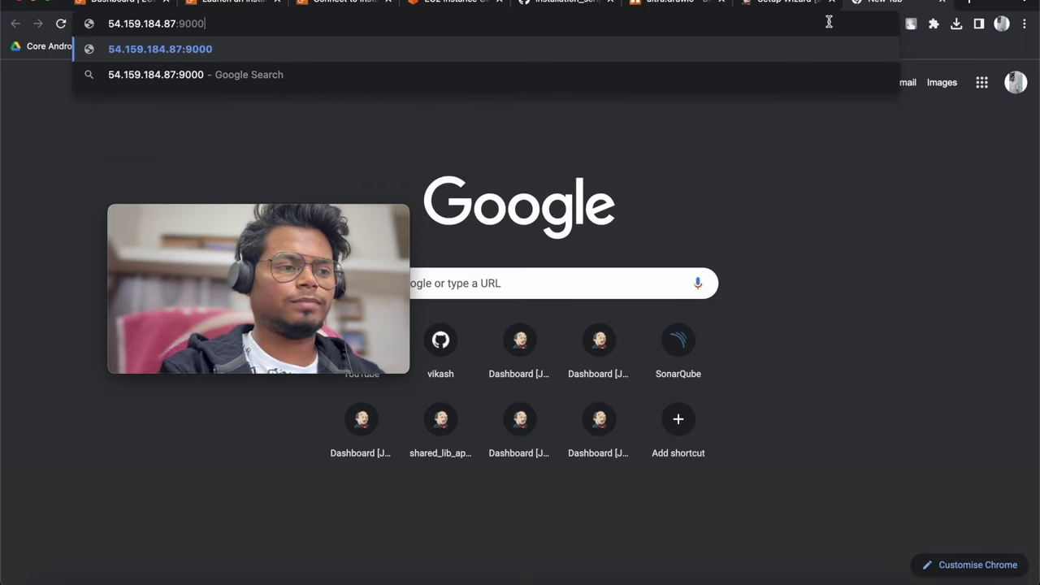
pyautogui.press('Return')
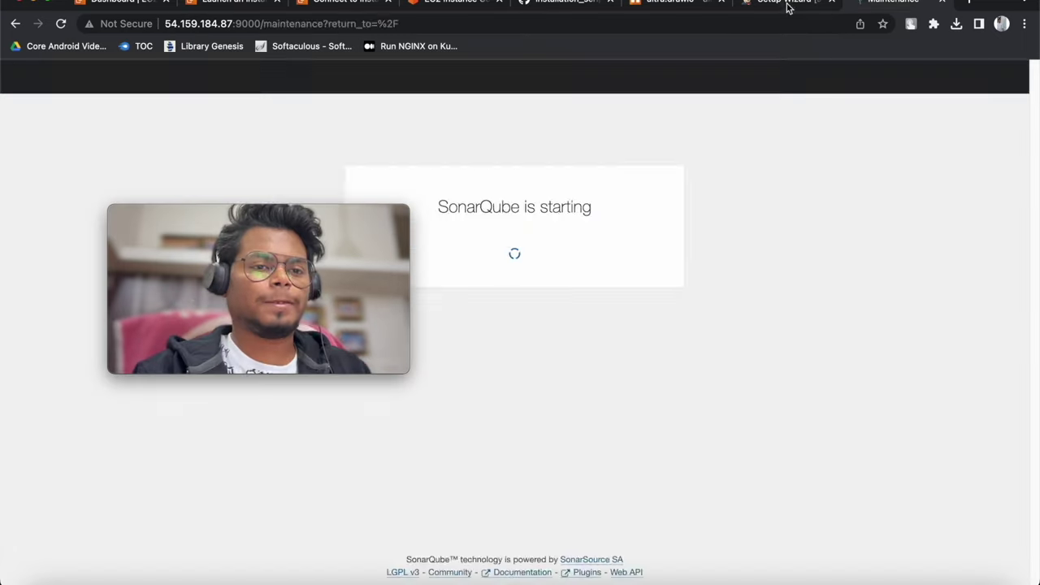
pyautogui.click(787, 7)
pyautogui.moveTo(296, 215); pyautogui.dragTo(827, 83)
# Save admin user 'mrdevops' with a password, full name and saved e-mail, and accept the Jenkins URL
pyautogui.write('mrdevops')
pyautogui.click(346, 303)
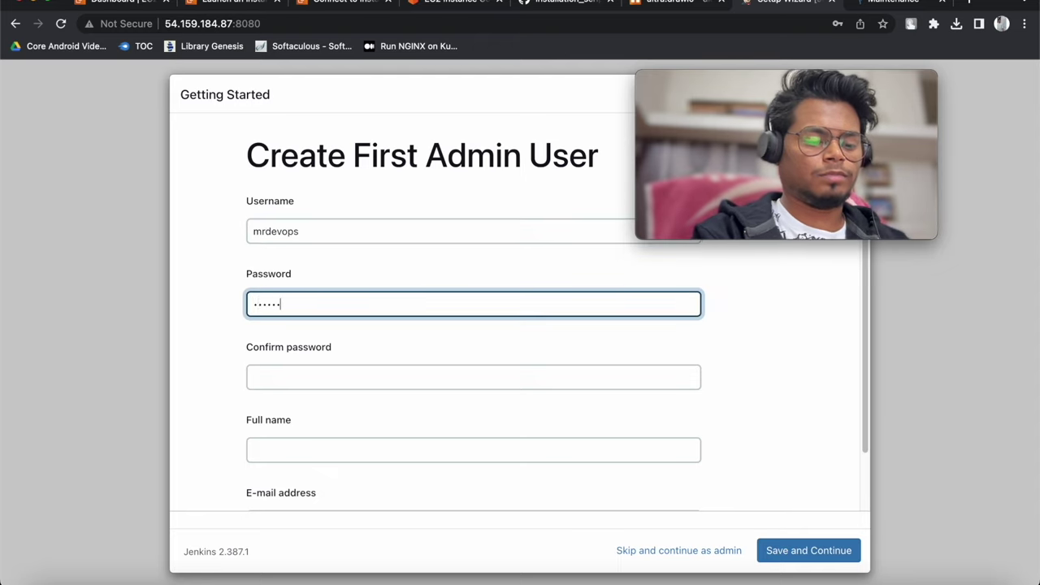
pyautogui.press('Tab')
pyautogui.write('a')
pyautogui.click(302, 449)
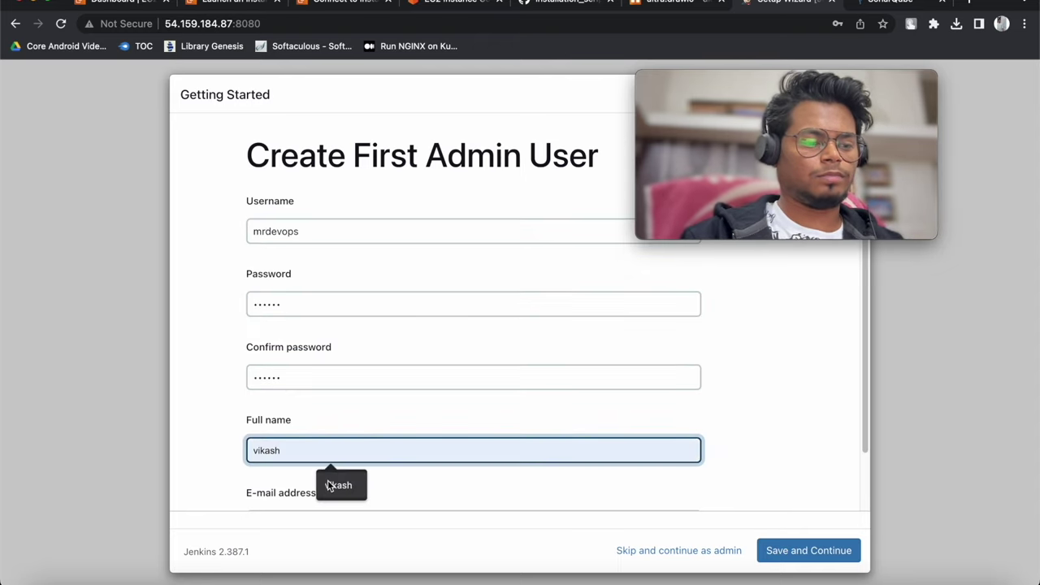
pyautogui.write('mrdevops')
pyautogui.scroll(-2, 360, 433)
pyautogui.click(370, 457)
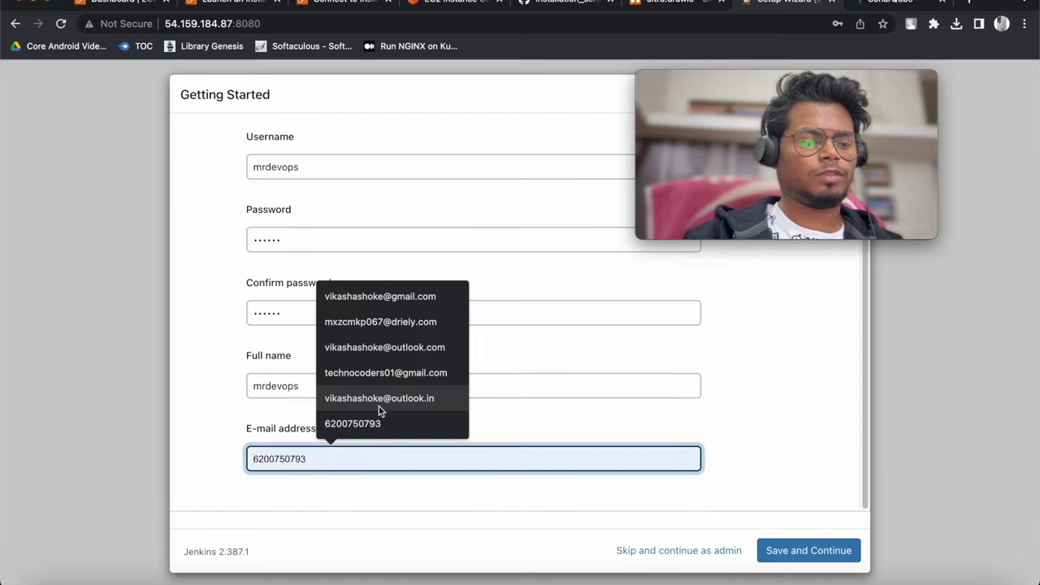
pyautogui.click(382, 399)
pyautogui.click(776, 559)
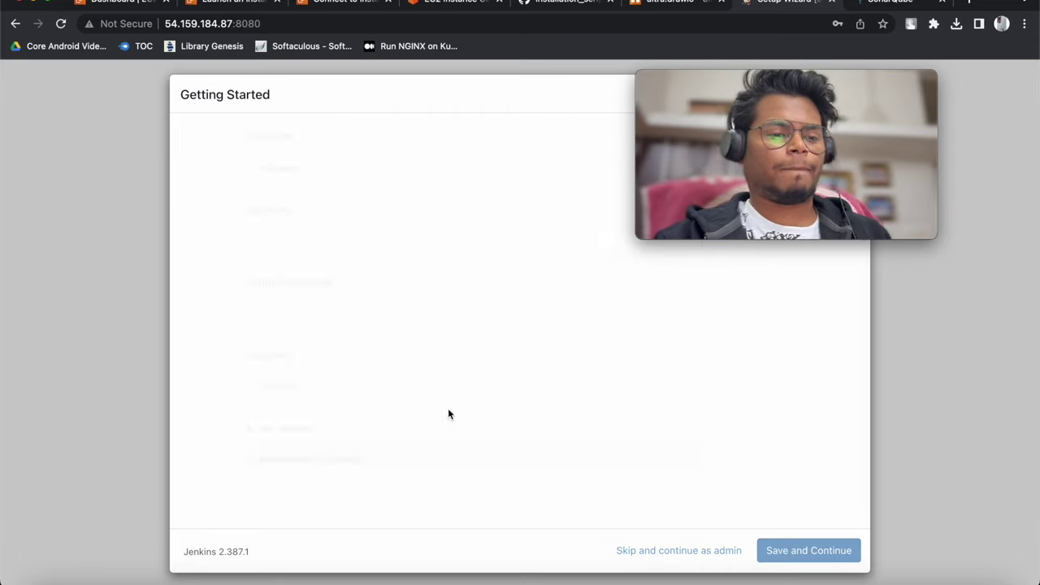
pyautogui.press('Return')
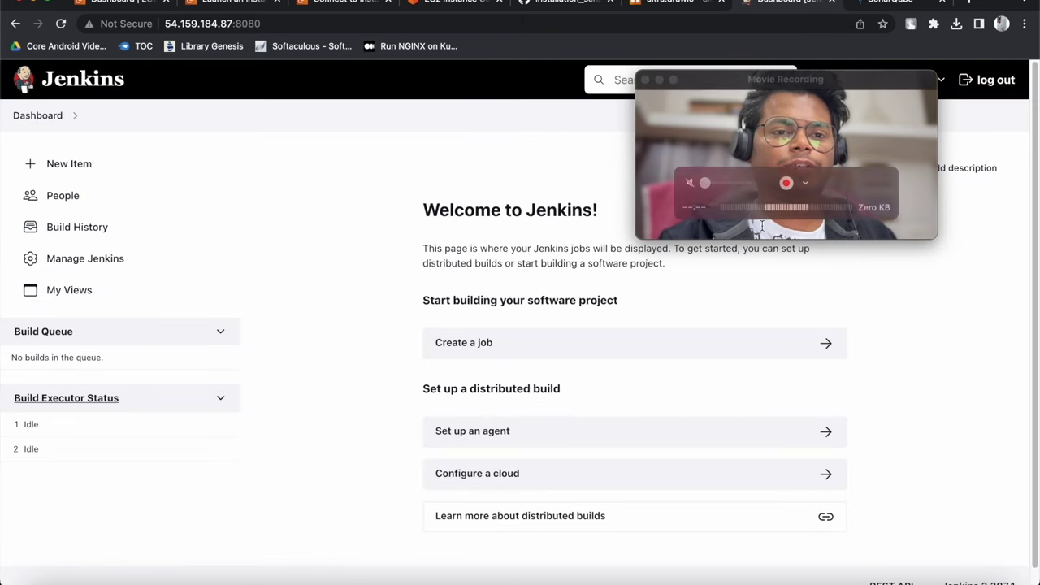
# Log in to SonarQube with the saved admin credentials and dismiss the password breach warning
pyautogui.click(886, 4)
pyautogui.click(482, 162)
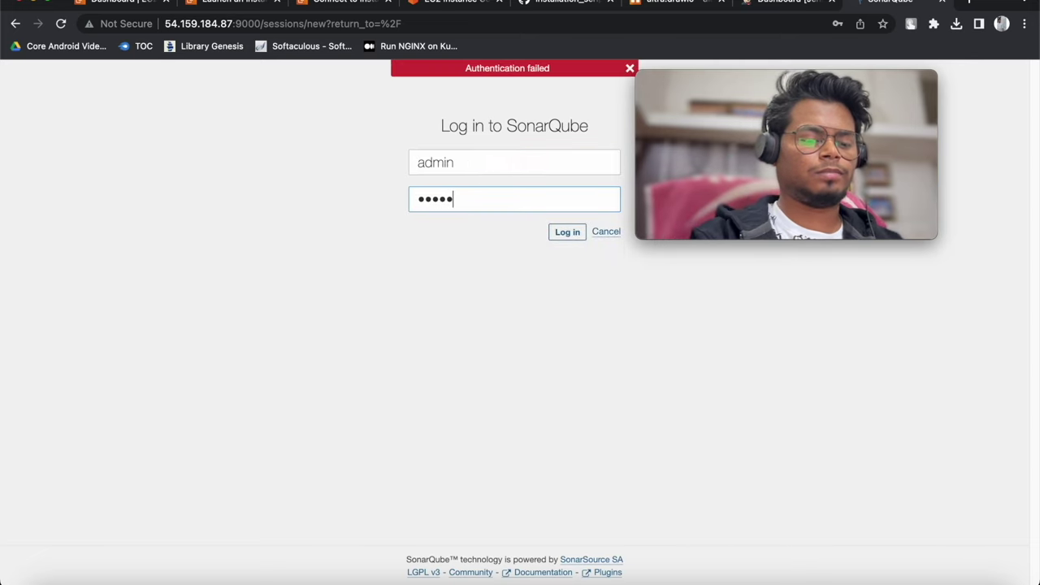
pyautogui.press('Return')
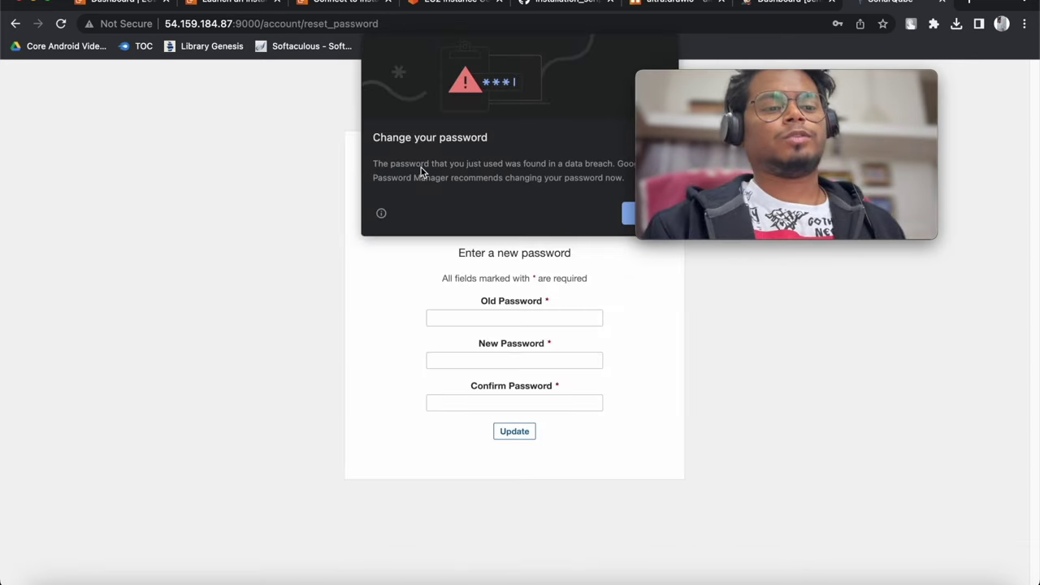
pyautogui.click(626, 214)
# Replace the default admin password with a new one, then return to the Jenkins dashboard
pyautogui.click(496, 317)
pyautogui.write('admin')
pyautogui.press('Tab')
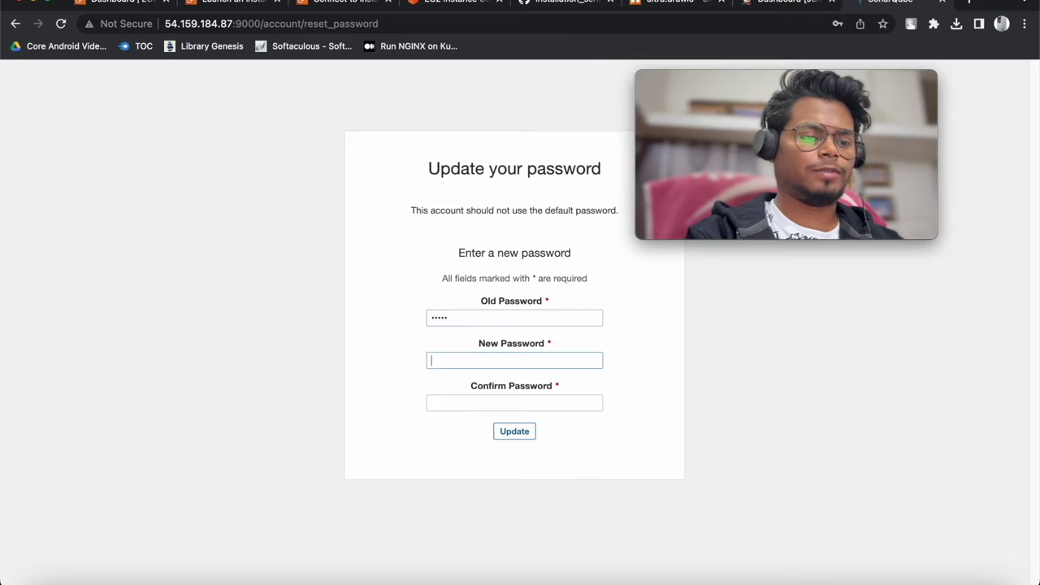
pyautogui.write('123456')
pyautogui.press('Tab')
pyautogui.write('123456')
pyautogui.click(511, 432)
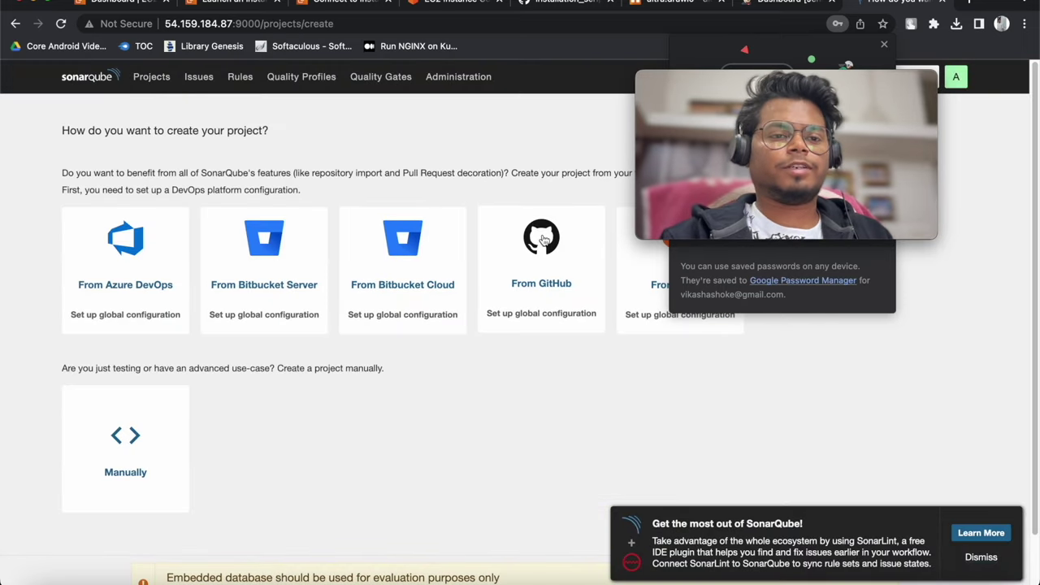
pyautogui.hotkey('ctrl', 'shift', 'Tab')
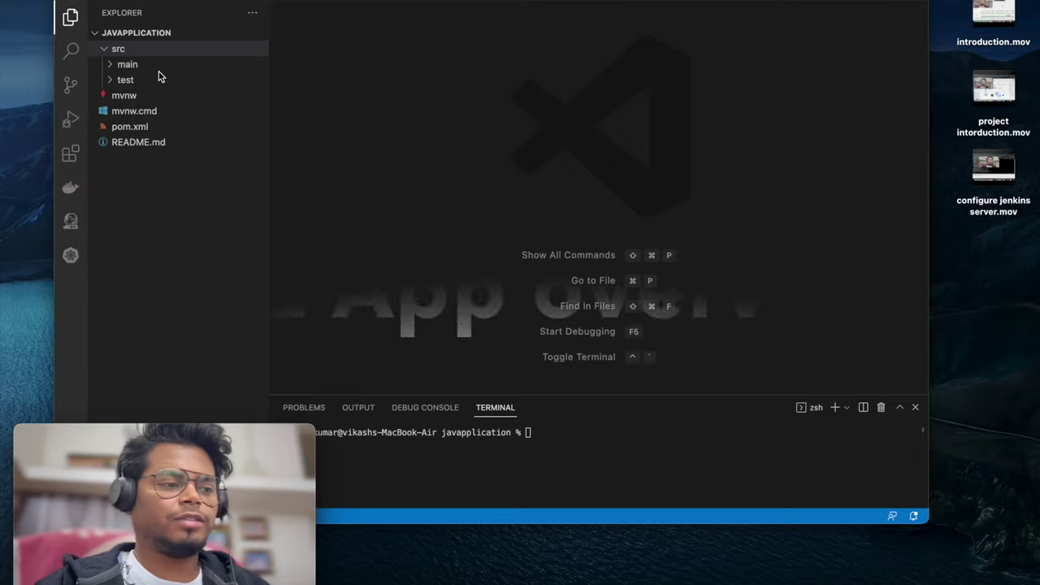
# Expand src/main/java down to the rest controller package and open HomeResource.java
pyautogui.click(138, 65)
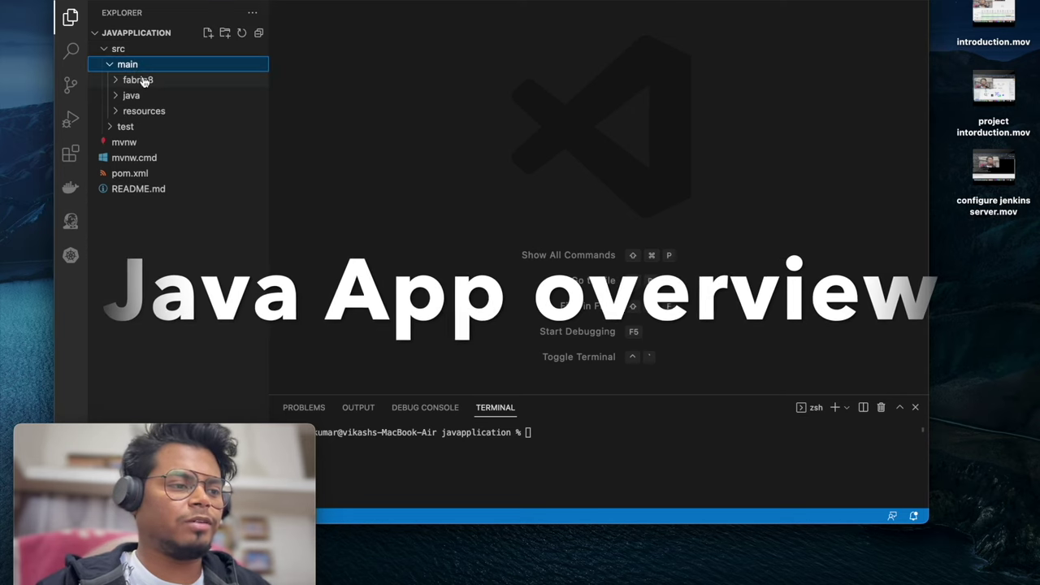
pyautogui.click(164, 96)
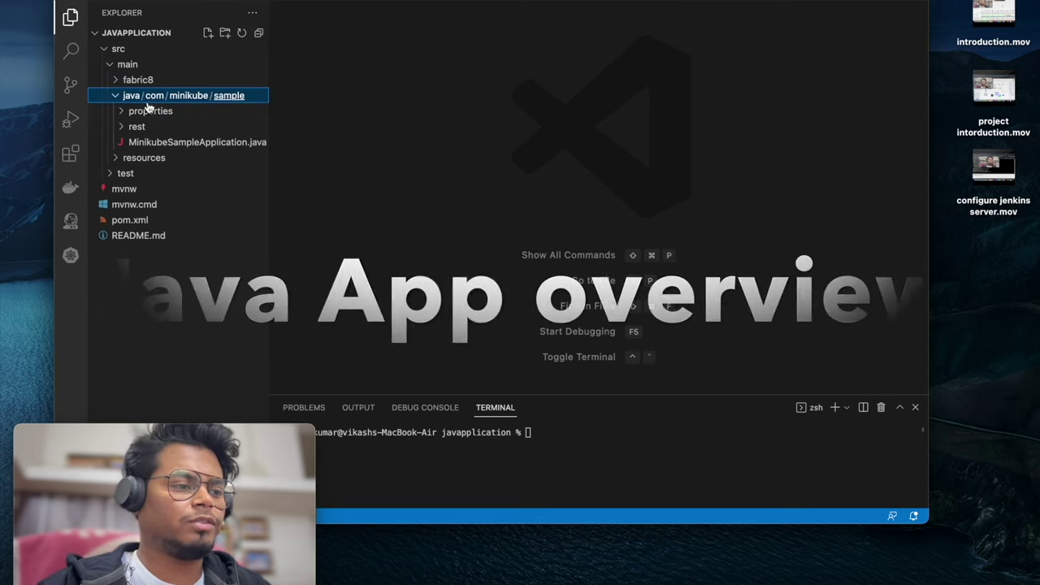
pyautogui.click(157, 128)
pyautogui.click(172, 143)
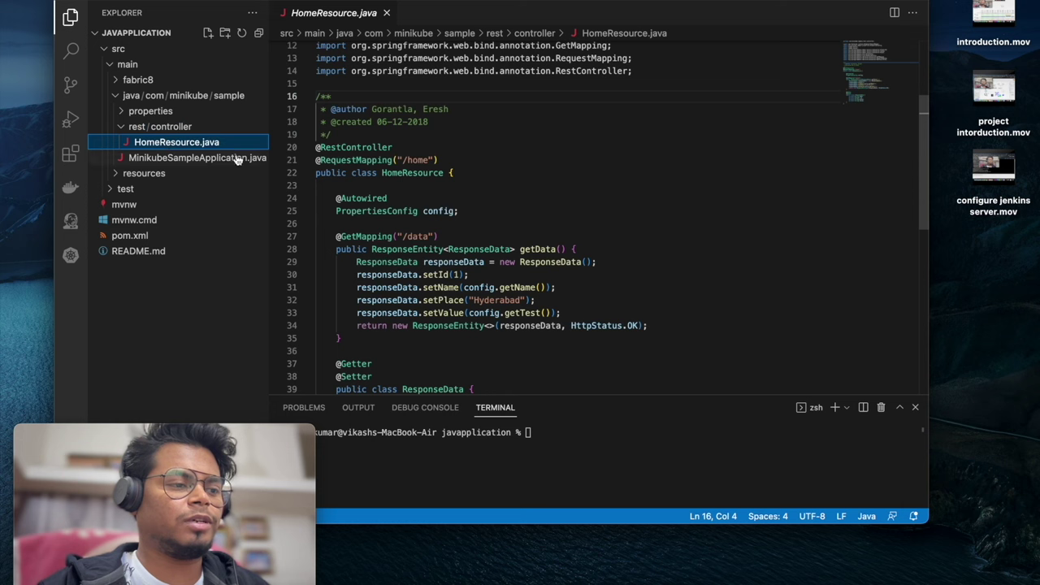
pyautogui.scroll(-4, 469, 210)
pyautogui.scroll(4, 471, 218)
pyautogui.scroll(2, 471, 217)
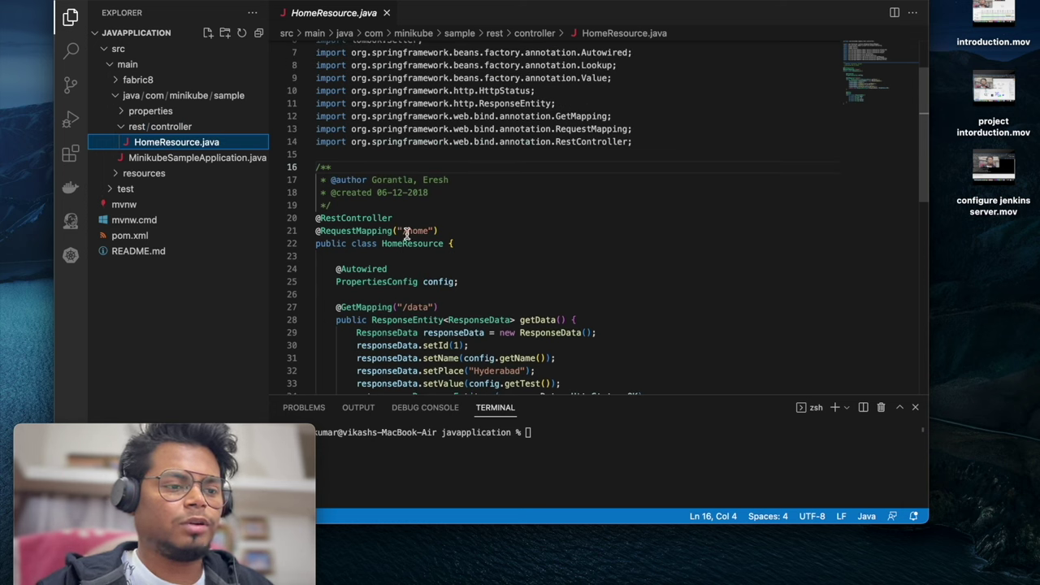
pyautogui.moveTo(407, 232); pyautogui.dragTo(428, 231)
pyautogui.scroll(-4, 430, 232)
pyautogui.click(420, 92)
pyautogui.doubleClick(416, 92)
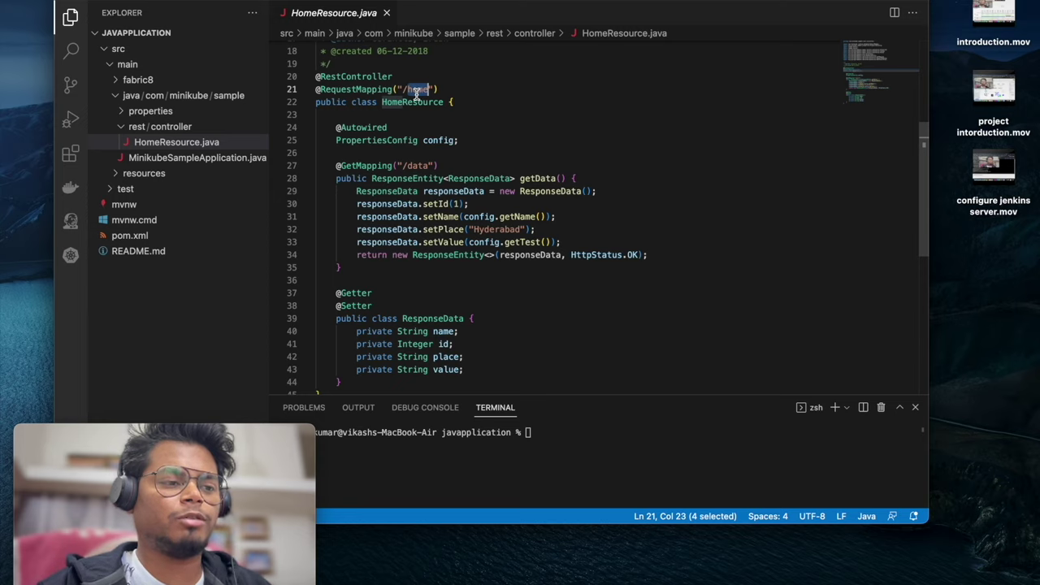
pyautogui.click(122, 49)
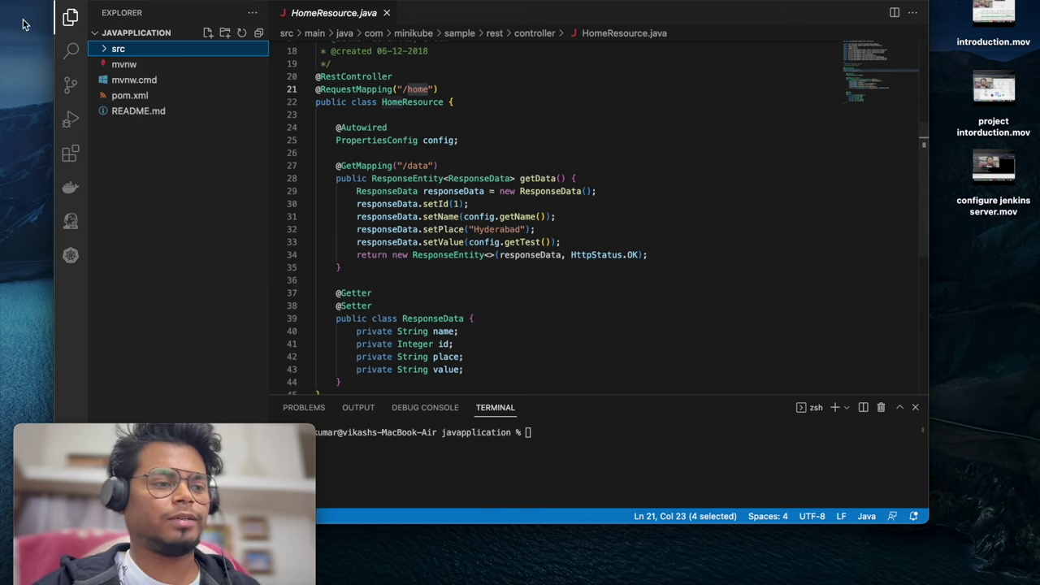
pyautogui.click(81, 2)
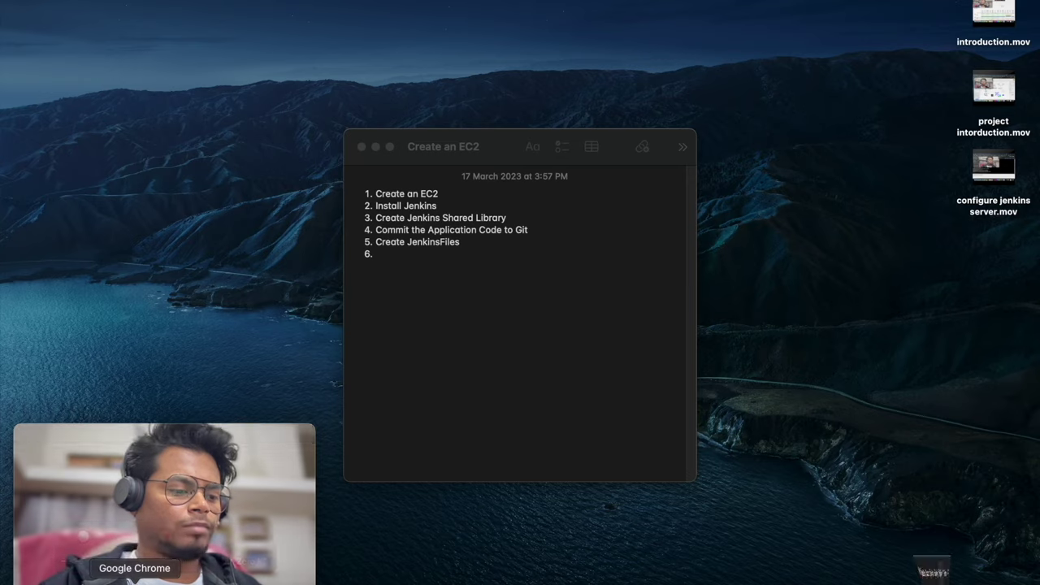
# Create the public GitHub repository mrdevops_java_app, then stage the project files with git add
pyautogui.click(174, 576)
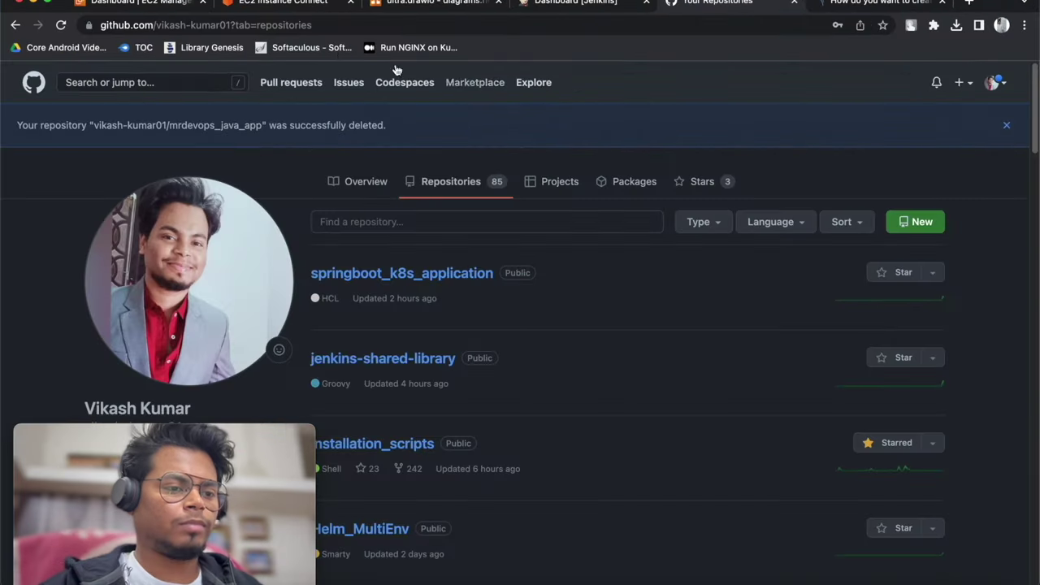
pyautogui.click(918, 230)
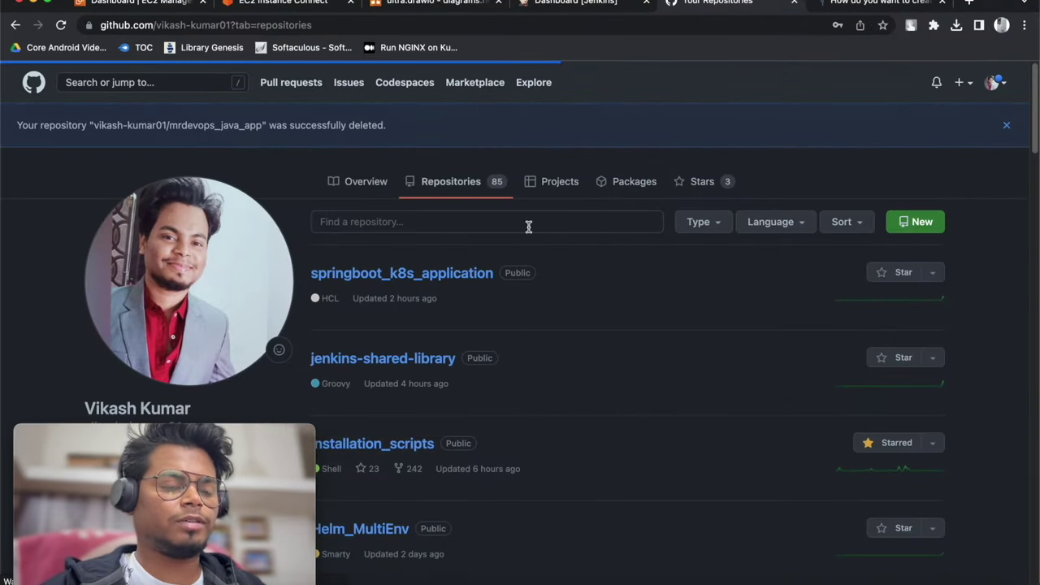
pyautogui.click(455, 245)
pyautogui.write('mrde')
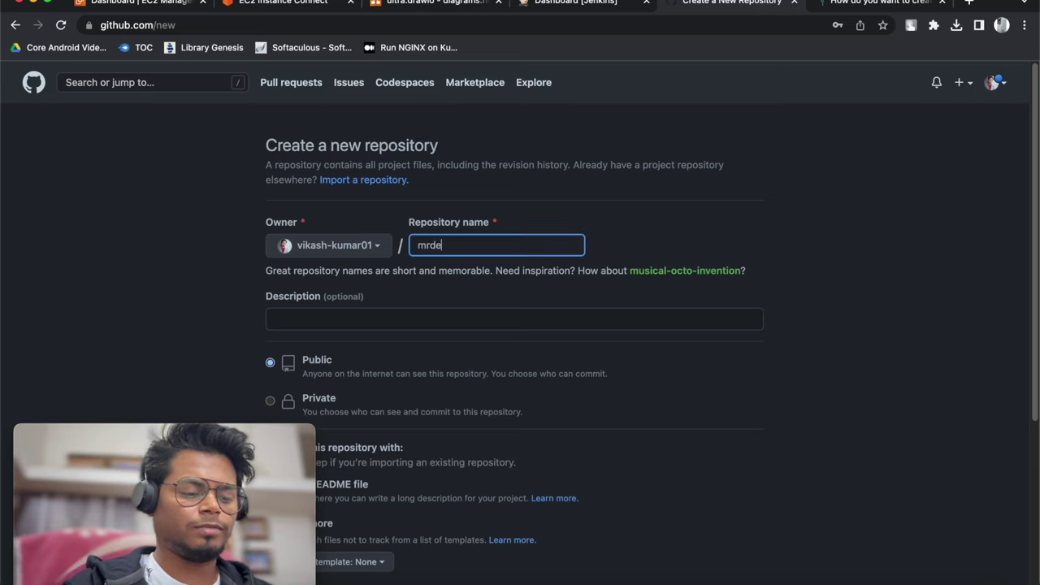
pyautogui.write('vops_java_aop')
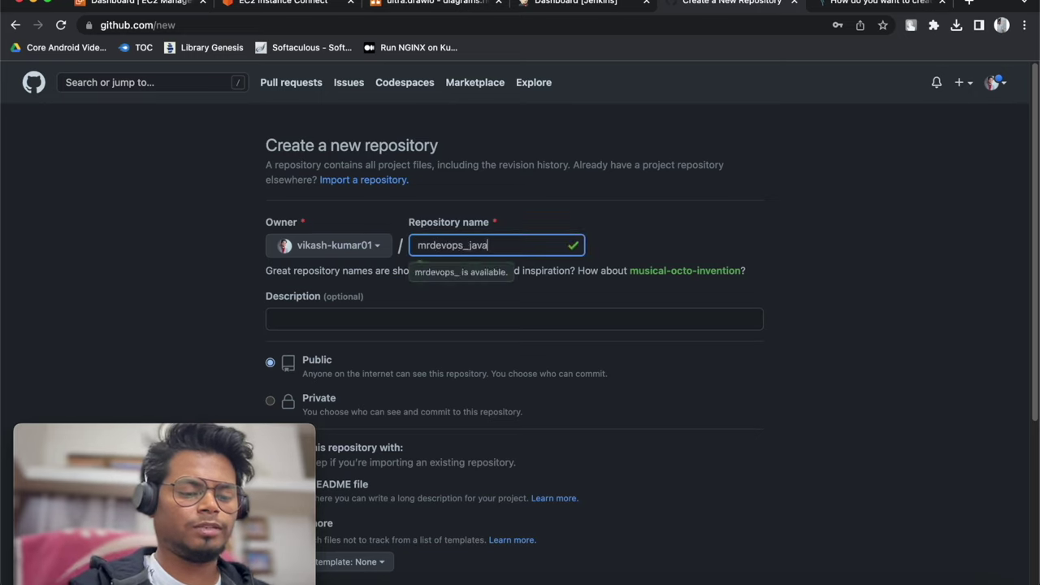
pyautogui.press('BackSpace')
pyautogui.press('BackSpace')
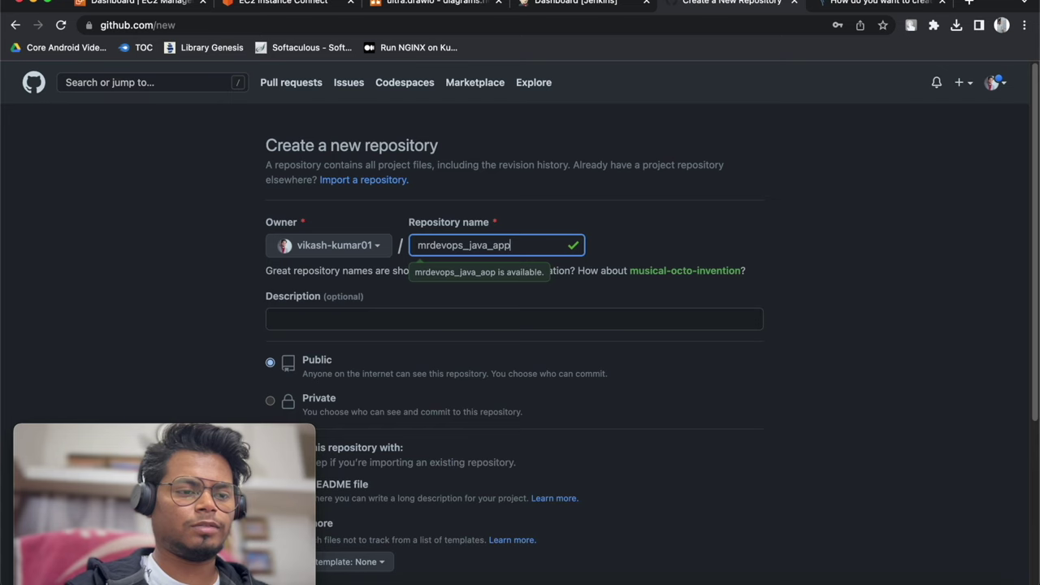
pyautogui.scroll(-3, 422, 342)
pyautogui.click(358, 467)
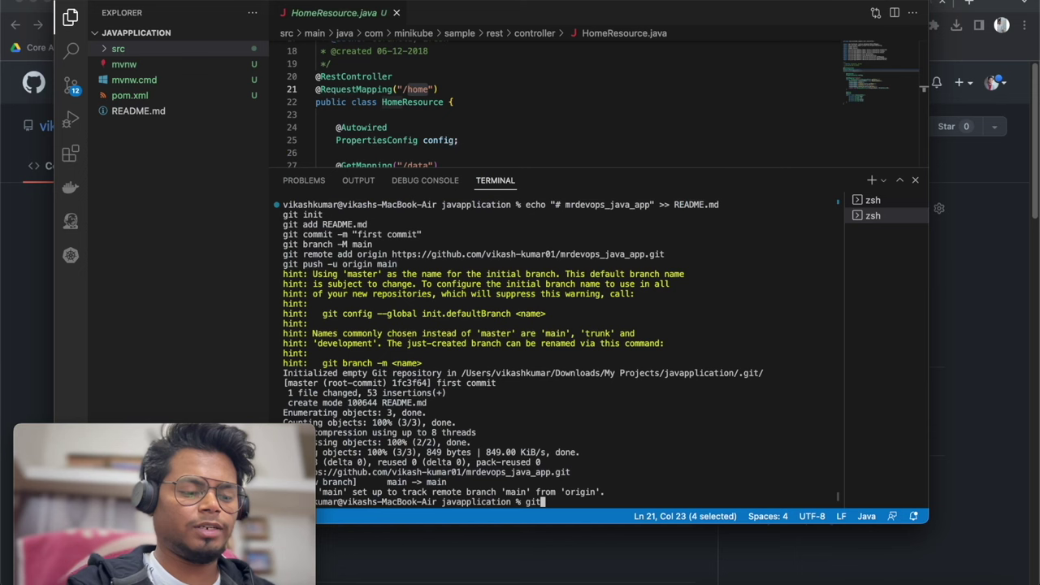
pyautogui.write('add .')
pyautogui.press('Return')
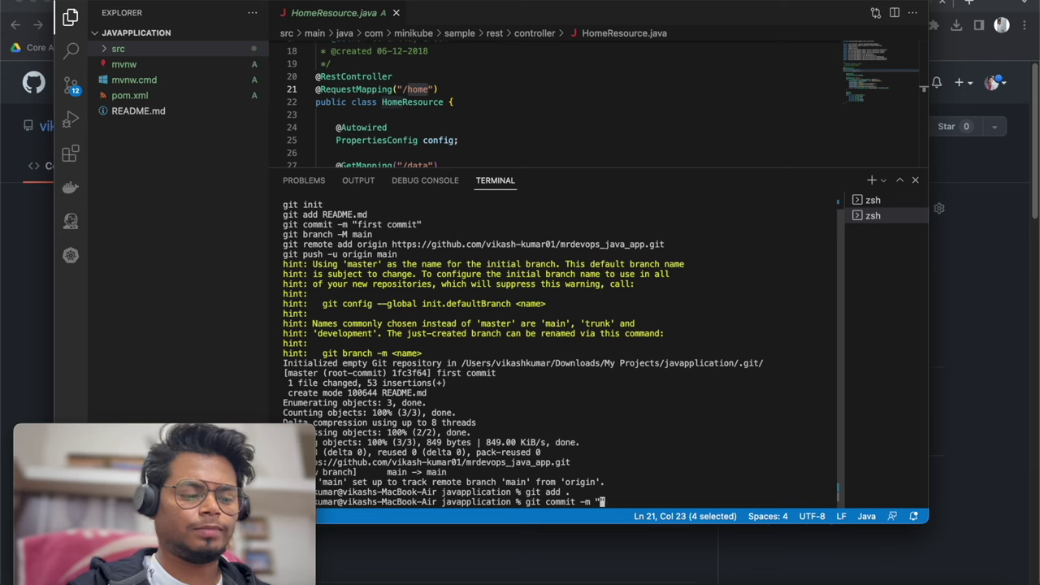
# Commit the staged files as 'app files' and push to origin main, denying the keychain prompt
pyautogui.write('git commit -m "app fi')
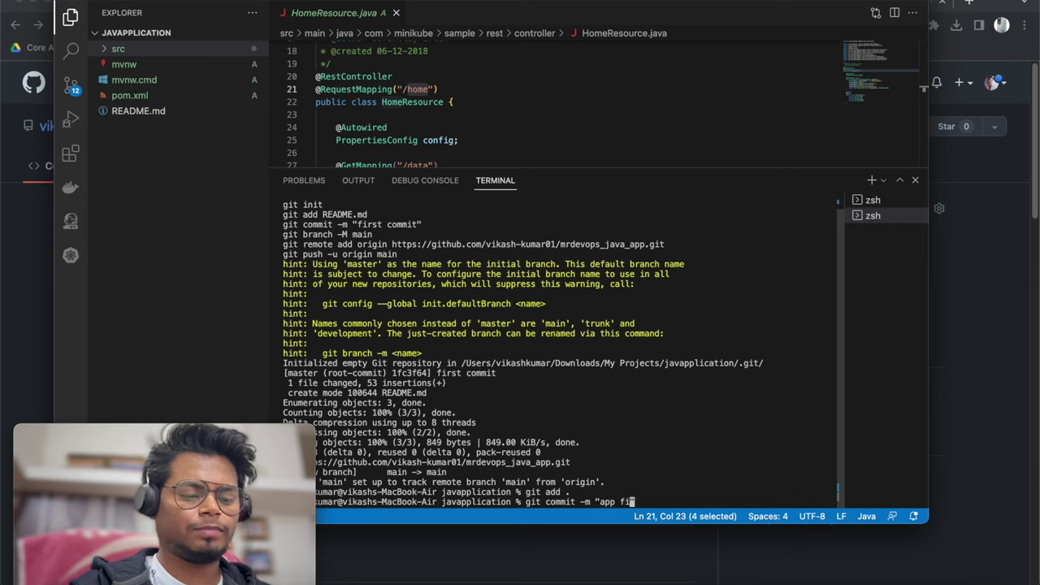
pyautogui.write('les"')
pyautogui.press('Return')
pyautogui.write('git p')
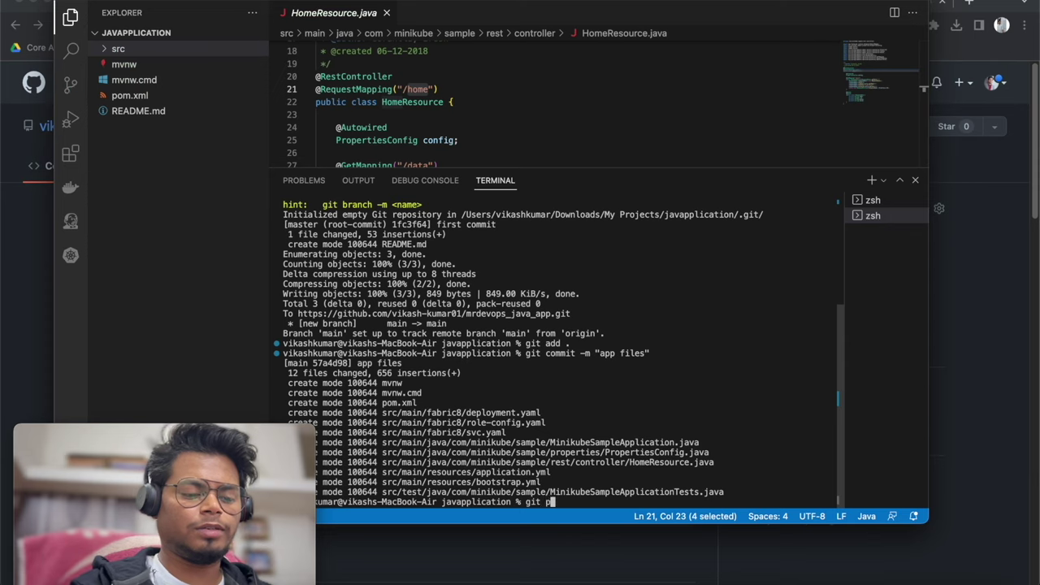
pyautogui.write('ush origin ma')
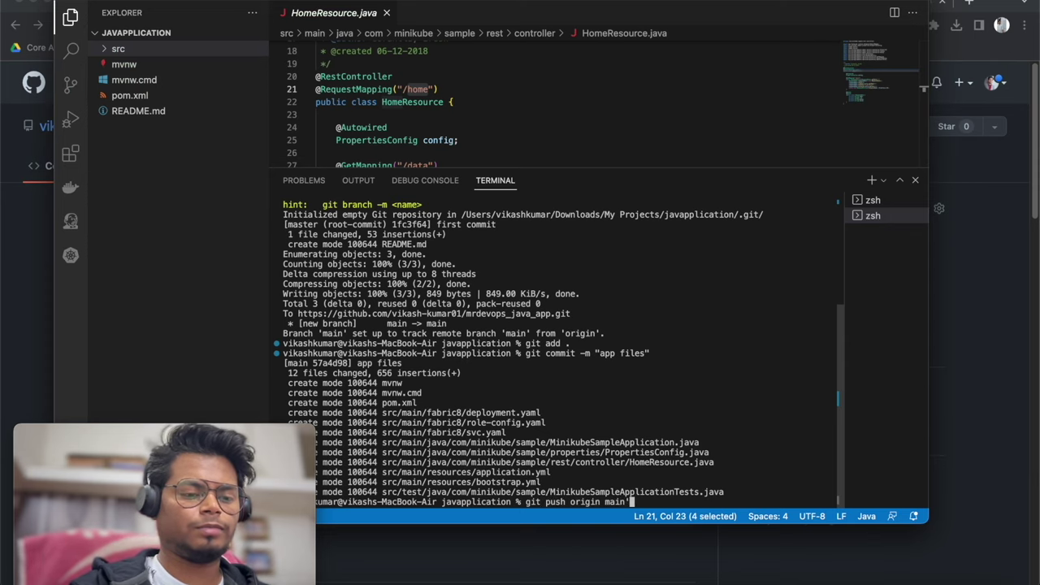
pyautogui.write('in')
pyautogui.press('Return')
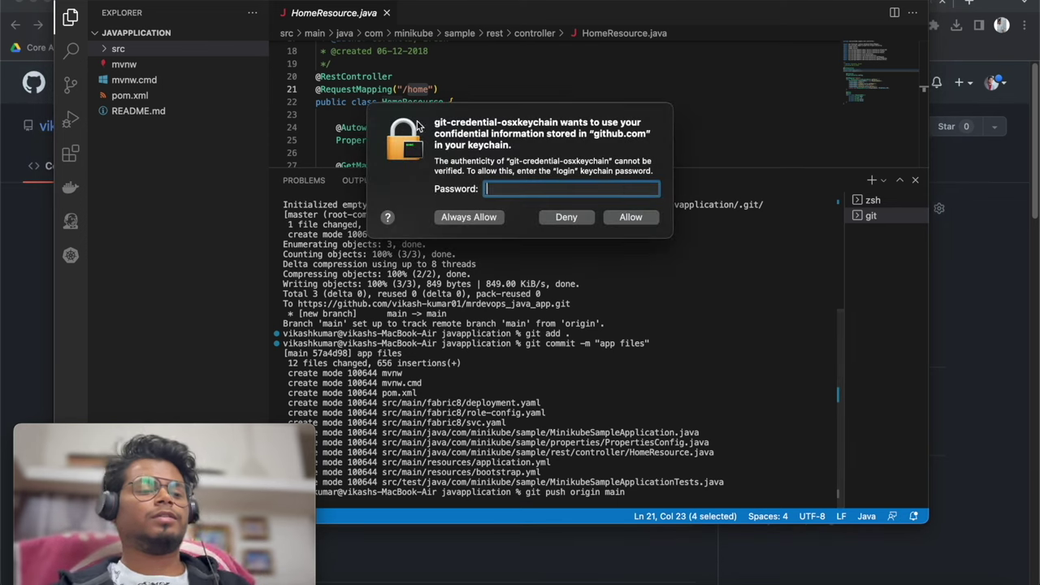
pyautogui.click(568, 219)
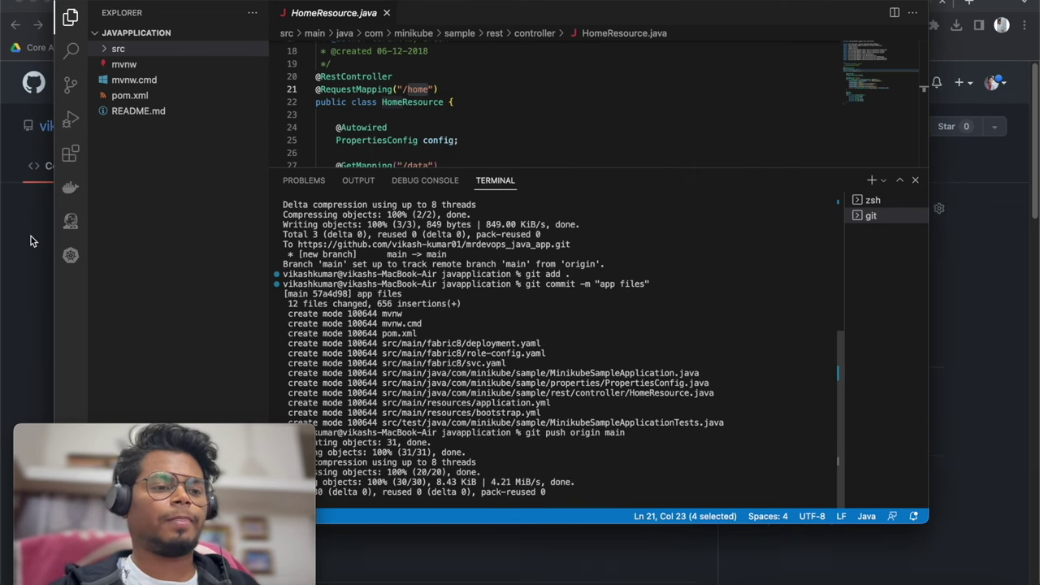
# Reload the mrdevops_java_app GitHub page to confirm the pushed src, mvnw and pom.xml
pyautogui.click(28, 240)
pyautogui.click(61, 25)
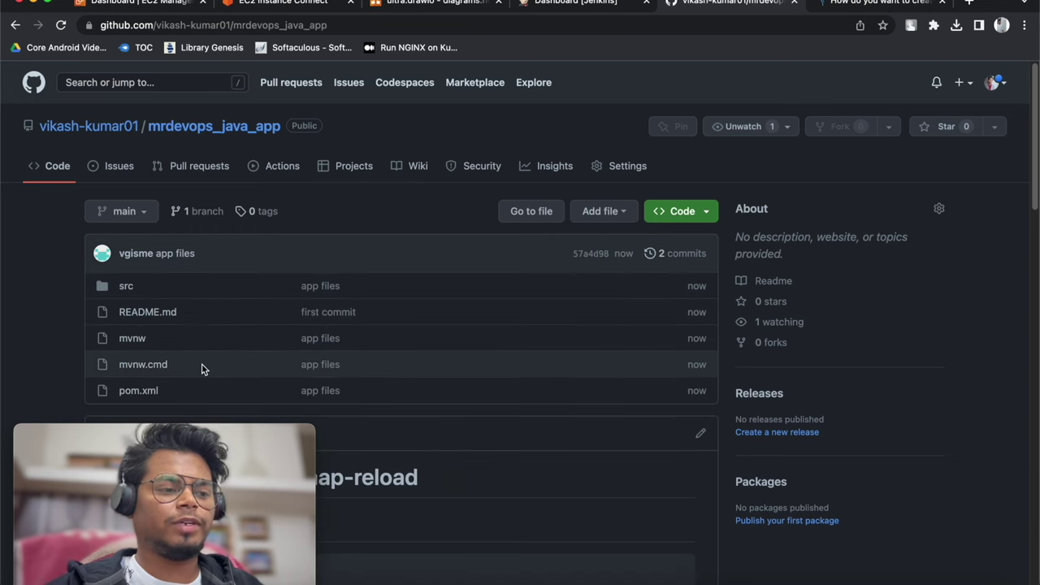
pyautogui.click(509, 363)
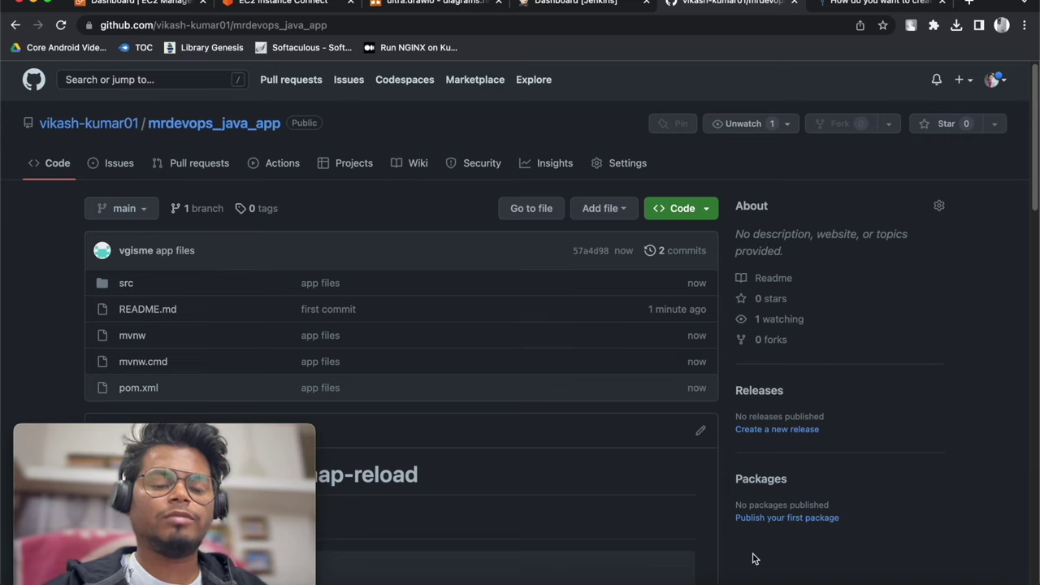
pyautogui.click(755, 580)
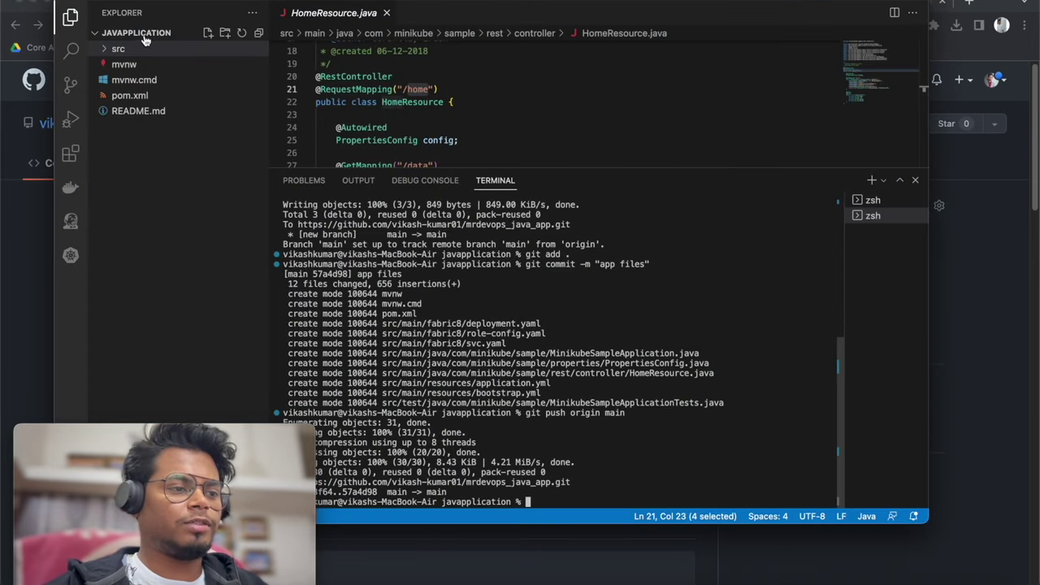
# Create a Jenkinsfile in the project root with a pipeline block using agent any
pyautogui.click(207, 34)
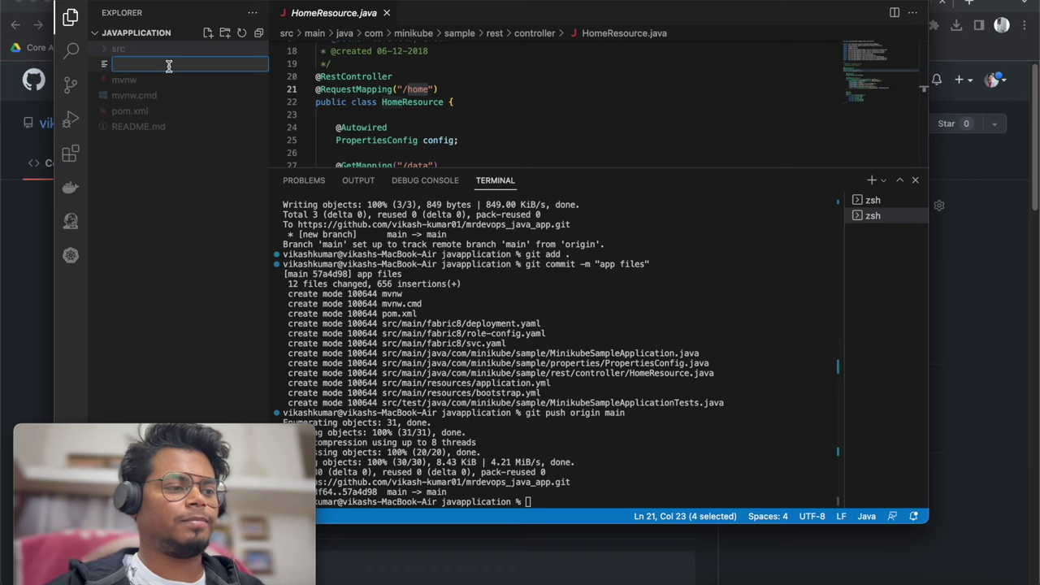
pyautogui.write('Jenkinsf')
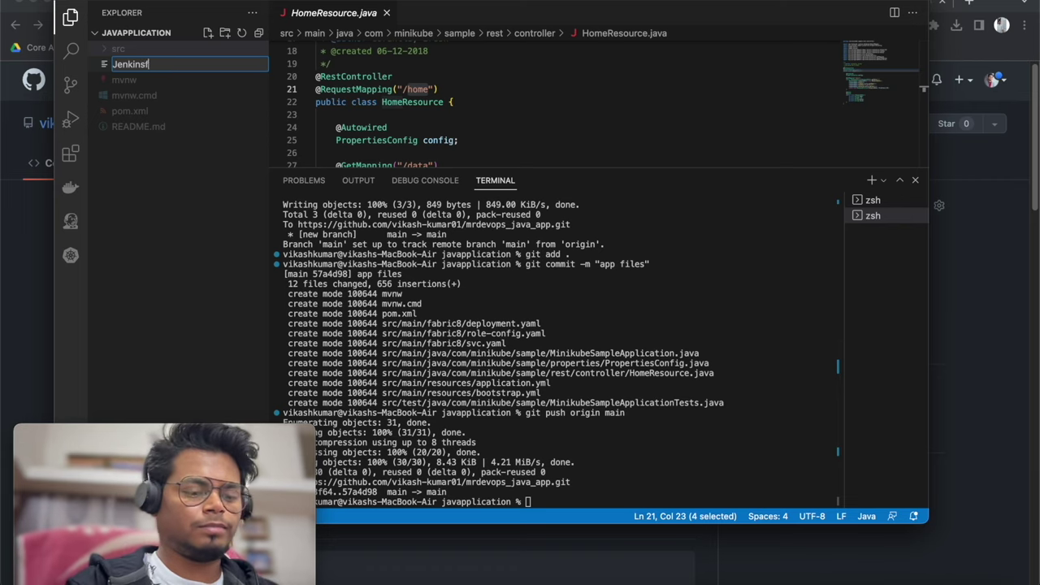
pyautogui.write('ile')
pyautogui.press('Return')
pyautogui.write('pipeline{')
pyautogui.press('Return')
pyautogui.press('Return')
pyautogui.write('agent ')
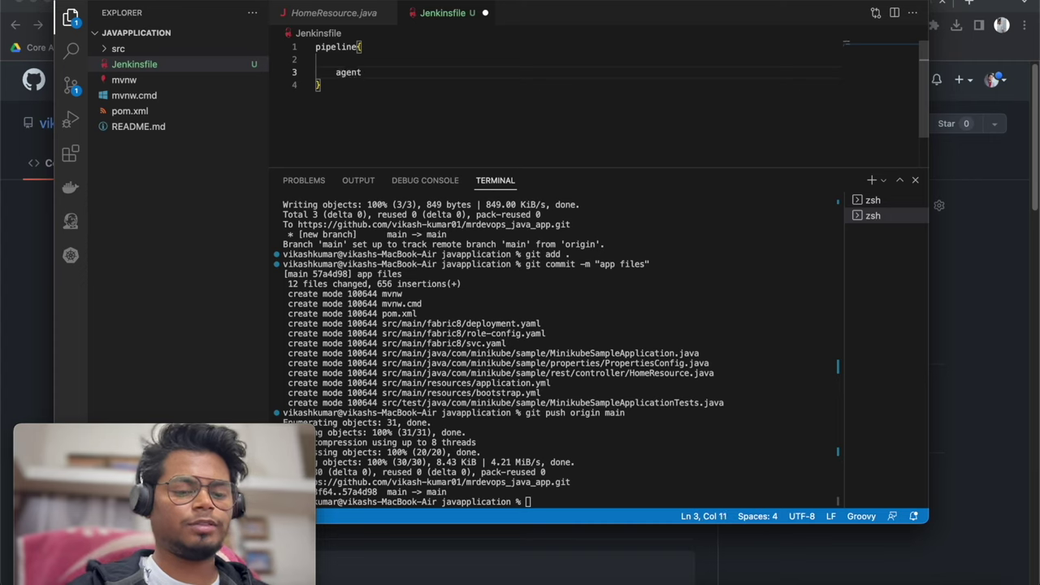
pyautogui.write('any {')
pyautogui.press('Return')
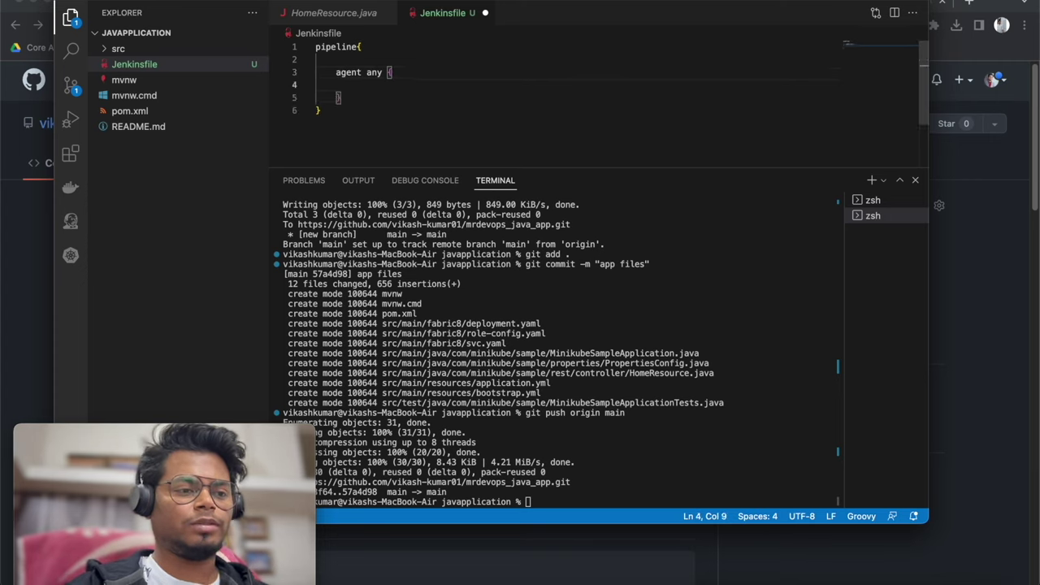
pyautogui.press('Up')
pyautogui.press('Up')
pyautogui.press('End')
pyautogui.press('BackSpace')
pyautogui.press('Down')
pyautogui.press('Down')
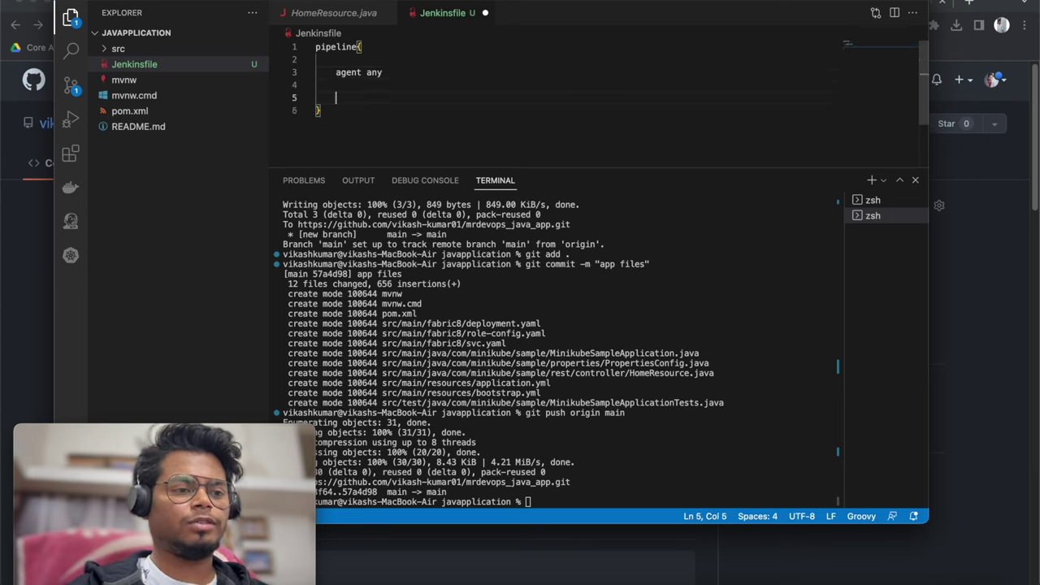
# Add a stages block with a 'Git Chweckout' stage holding steps and an empty script block
pyautogui.write('stage ')
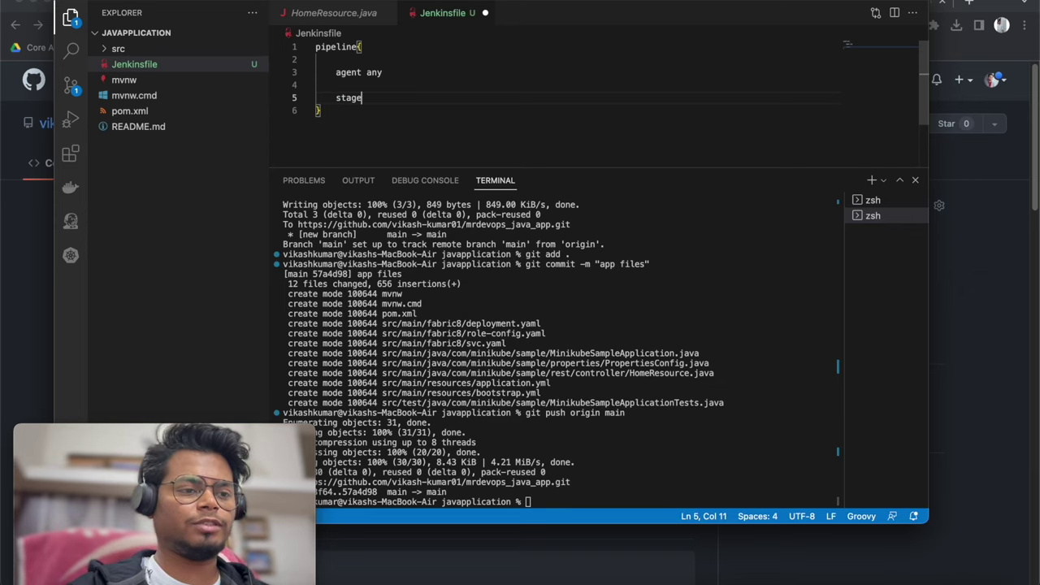
pyautogui.write('s{')
pyautogui.press('Return')
pyautogui.press('Return')
pyautogui.write('stage')
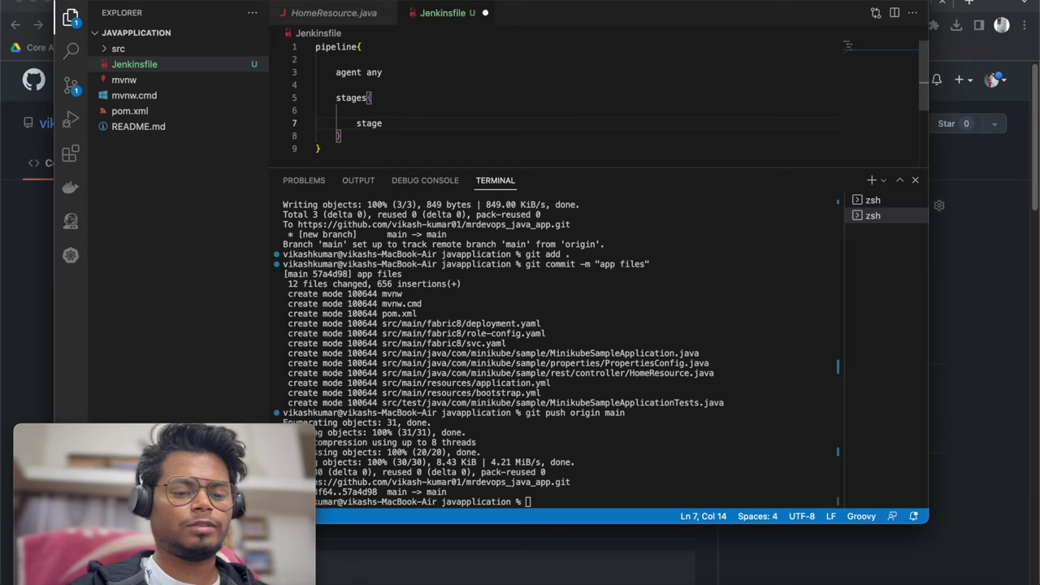
pyautogui.write("('Git Chweckout")
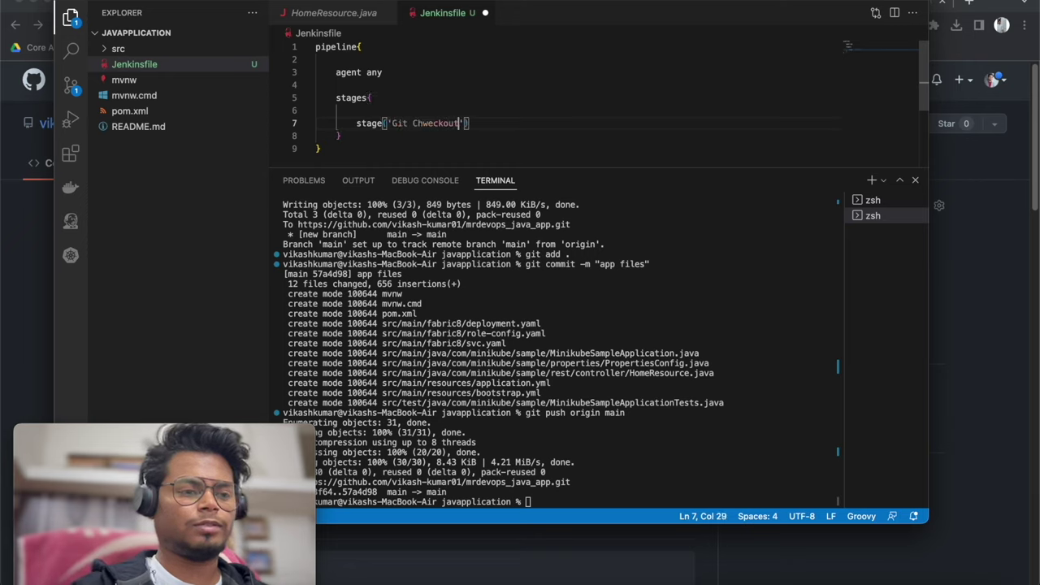
pyautogui.write("'){")
pyautogui.press('Return')
pyautogui.press('Return')
pyautogui.write('stes')
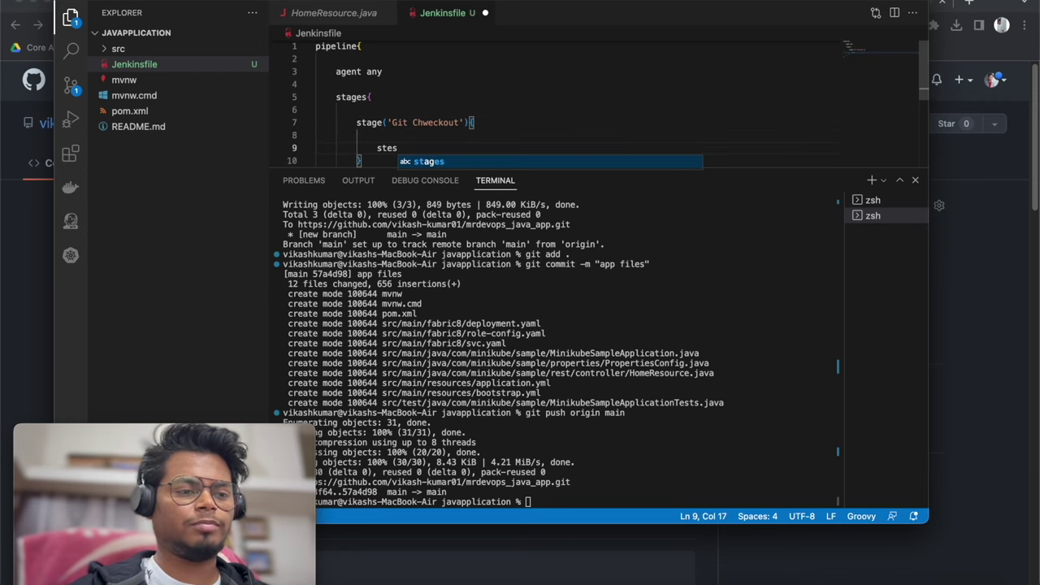
pyautogui.press('BackSpace')
pyautogui.write('ps')
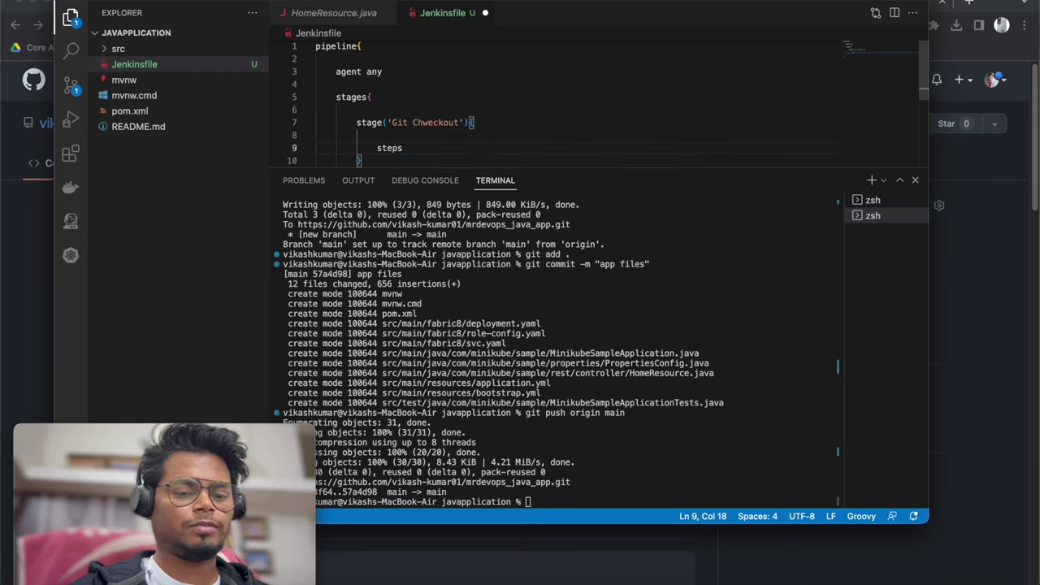
pyautogui.write('{')
pyautogui.press('Return')
pyautogui.press('Return')
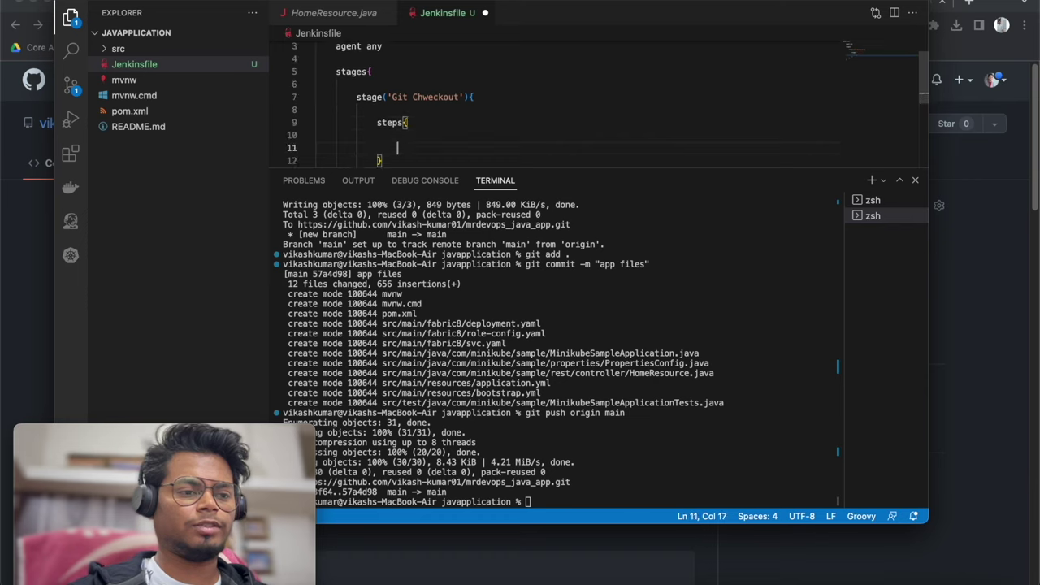
pyautogui.write('script')
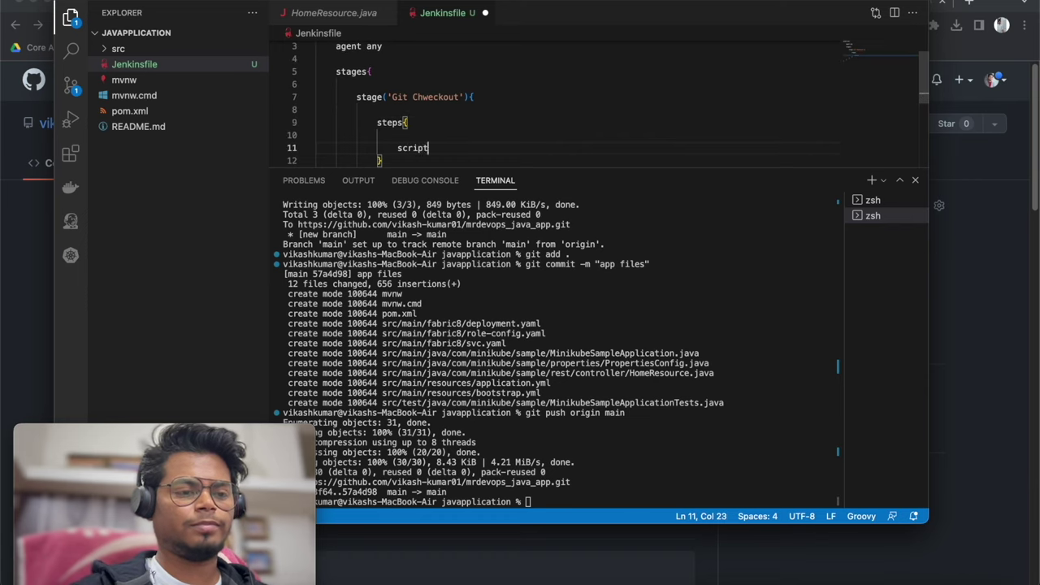
pyautogui.write('{')
pyautogui.press('Return')
pyautogui.press('Return')
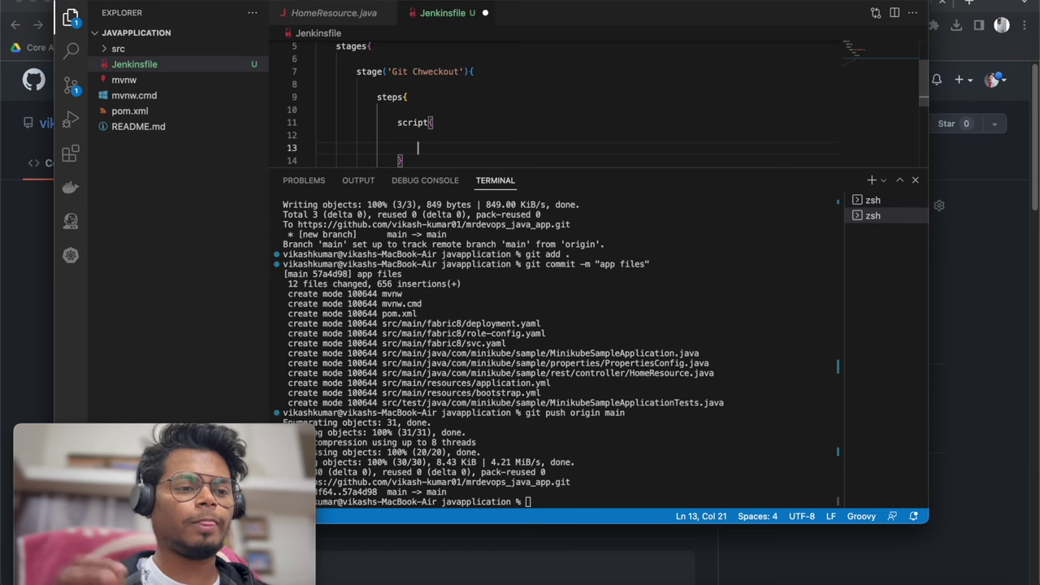
pyautogui.click(2, 195)
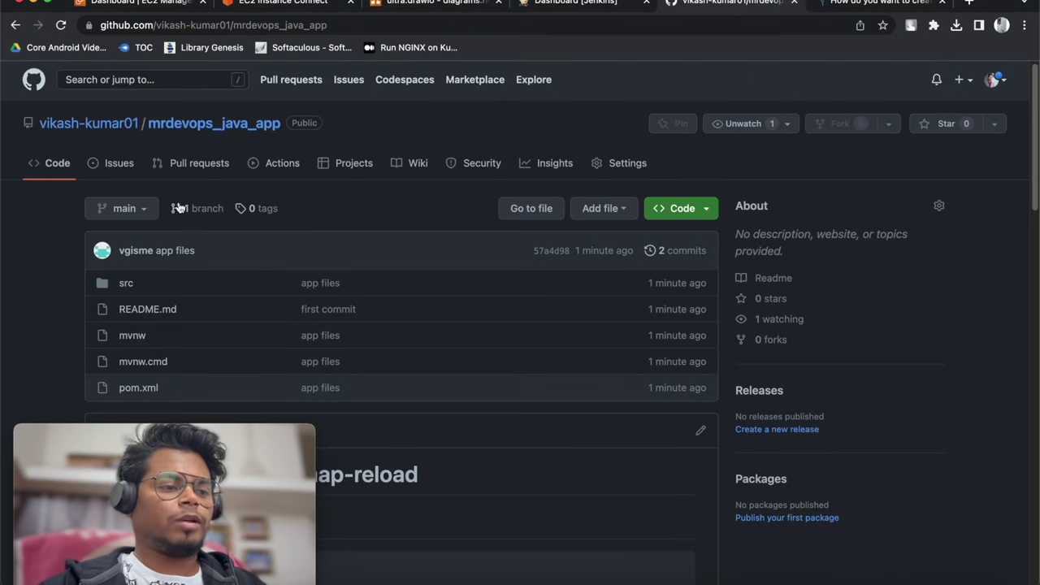
# Create a new Pipeline item named mrdevops_java_app in Jenkins
pyautogui.click(586, 11)
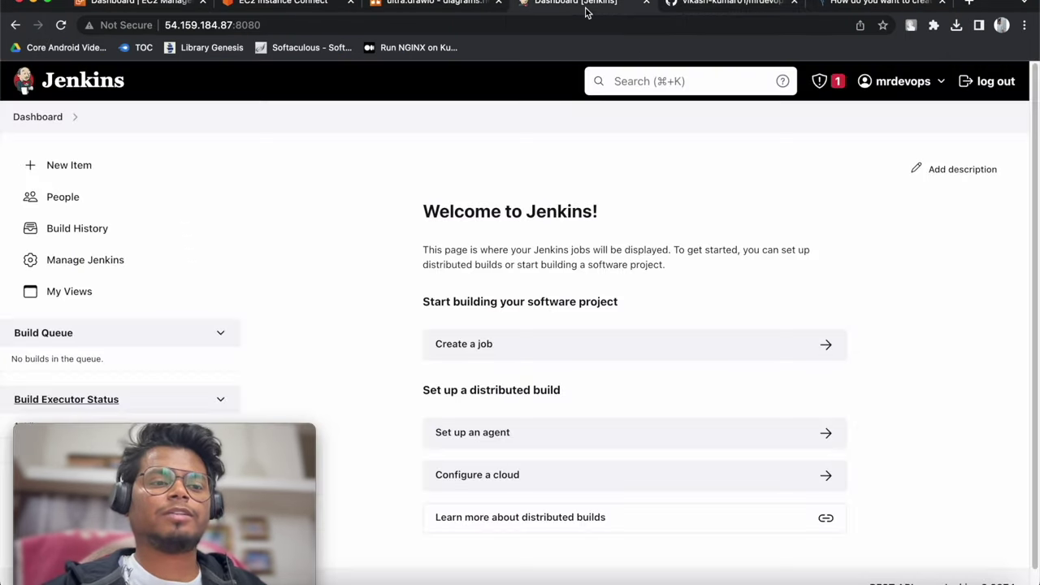
pyautogui.click(100, 173)
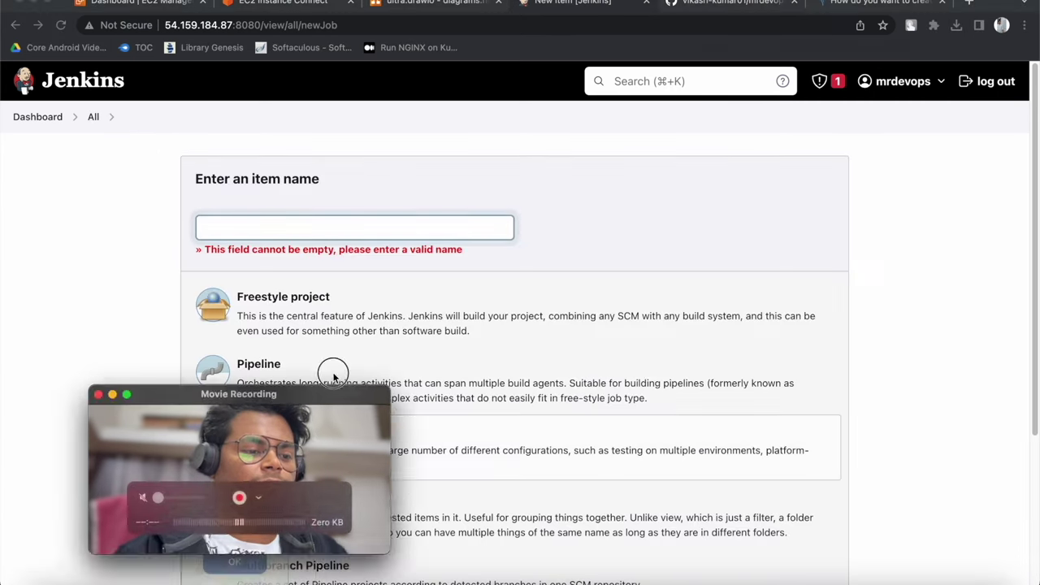
pyautogui.write('mr')
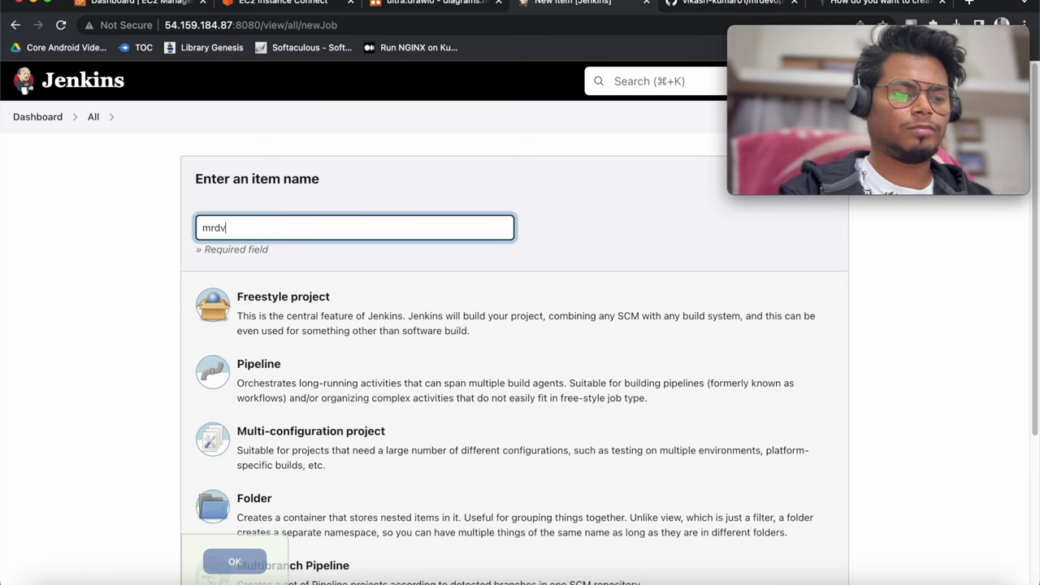
pyautogui.write('devops_java_app')
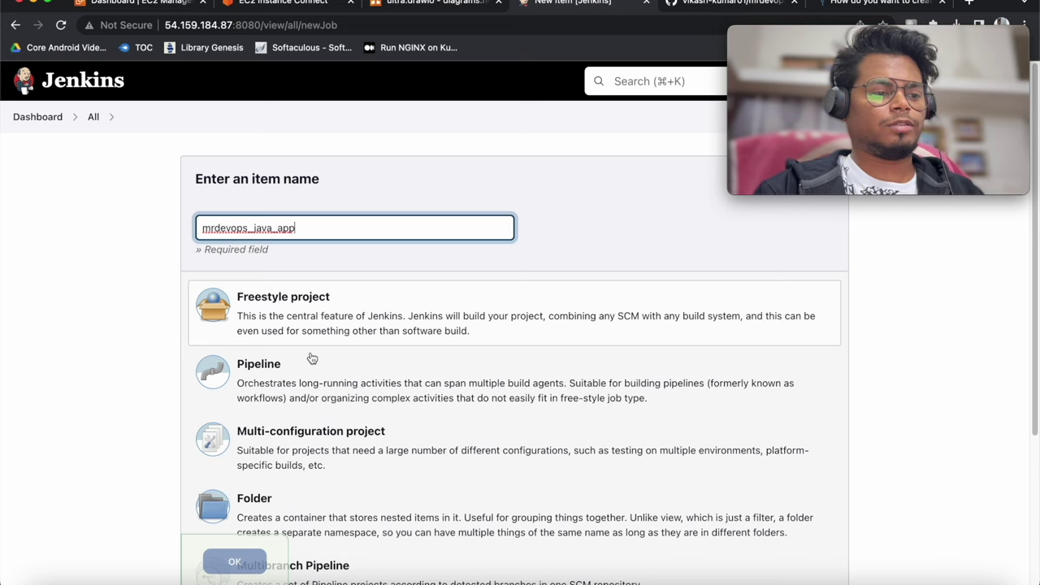
pyautogui.click(315, 390)
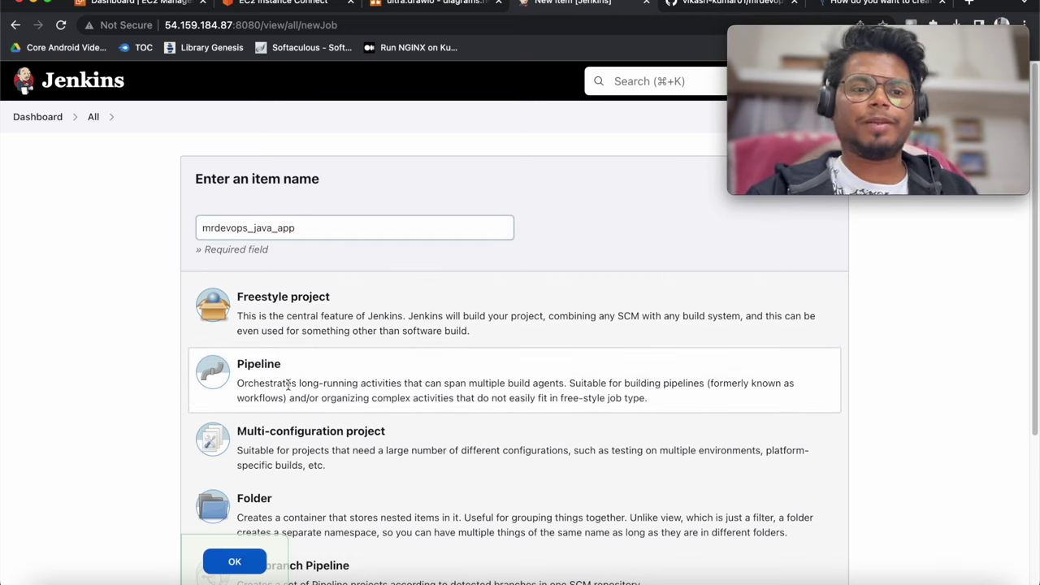
pyautogui.click(234, 562)
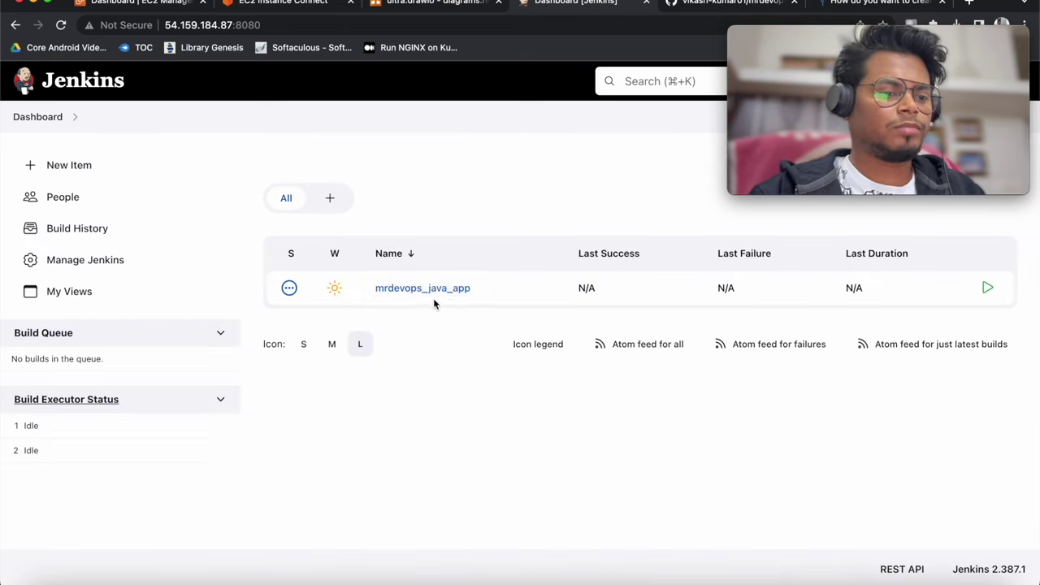
# Open the Pipeline Syntax snippet generator from the mrdevops_java_app job page
pyautogui.click(431, 289)
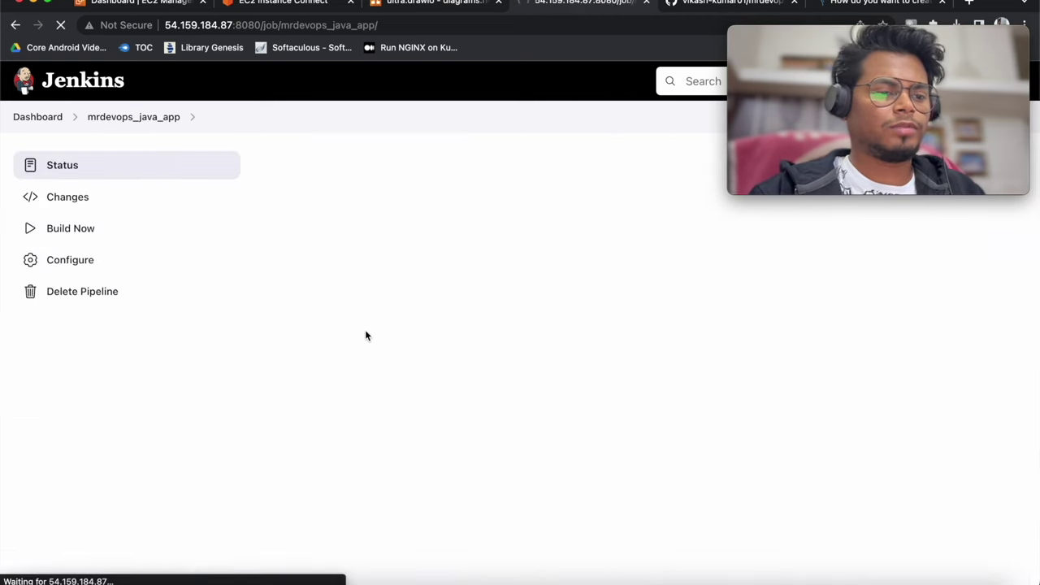
pyautogui.scroll(-1, 151, 348)
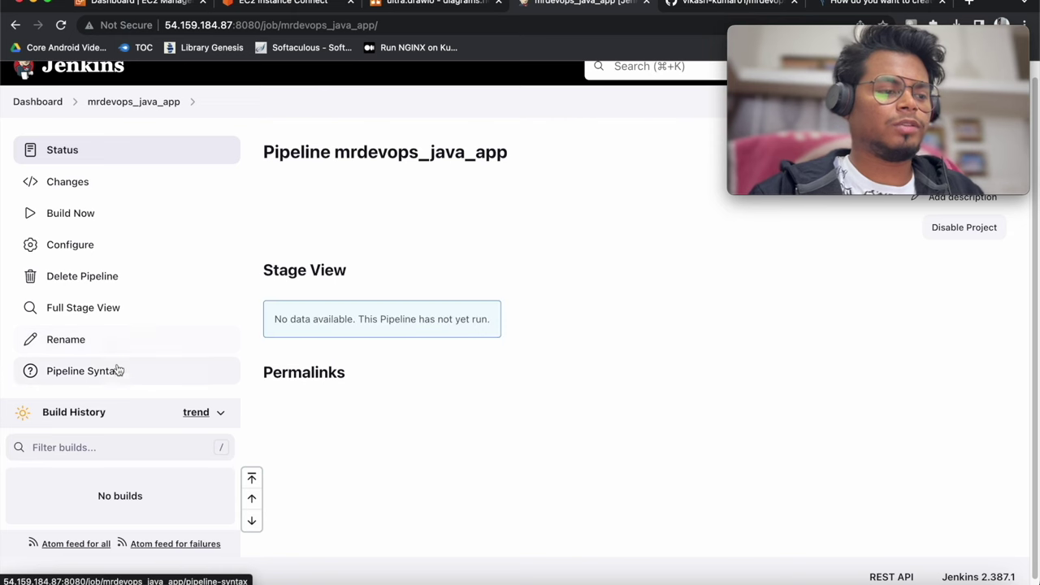
pyautogui.click(127, 372)
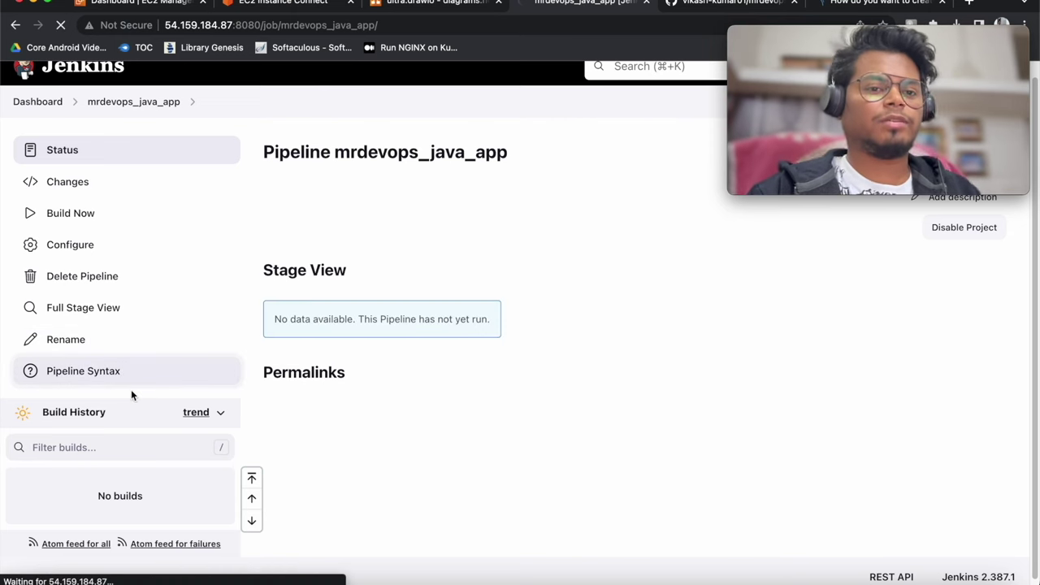
# Choose the git: Git sample step and paste the repo's HTTPS clone URL from GitHub
pyautogui.click(365, 354)
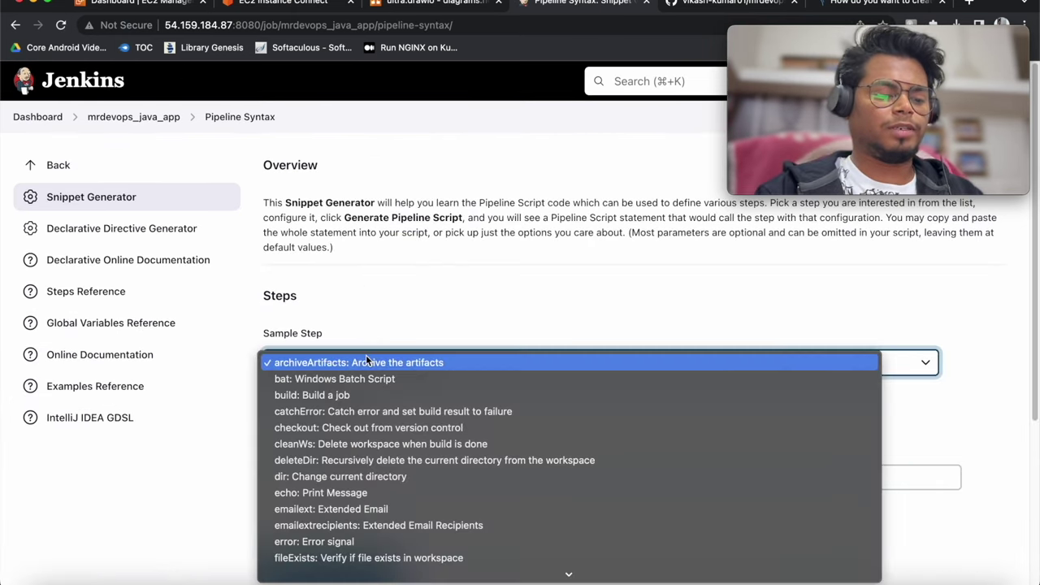
pyautogui.write('git: Git')
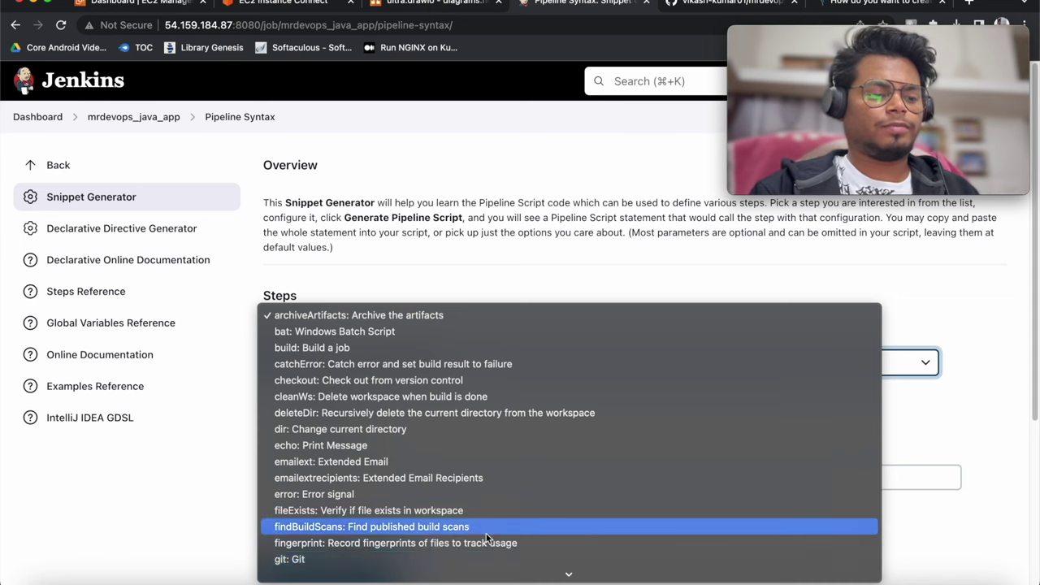
pyautogui.click(335, 399)
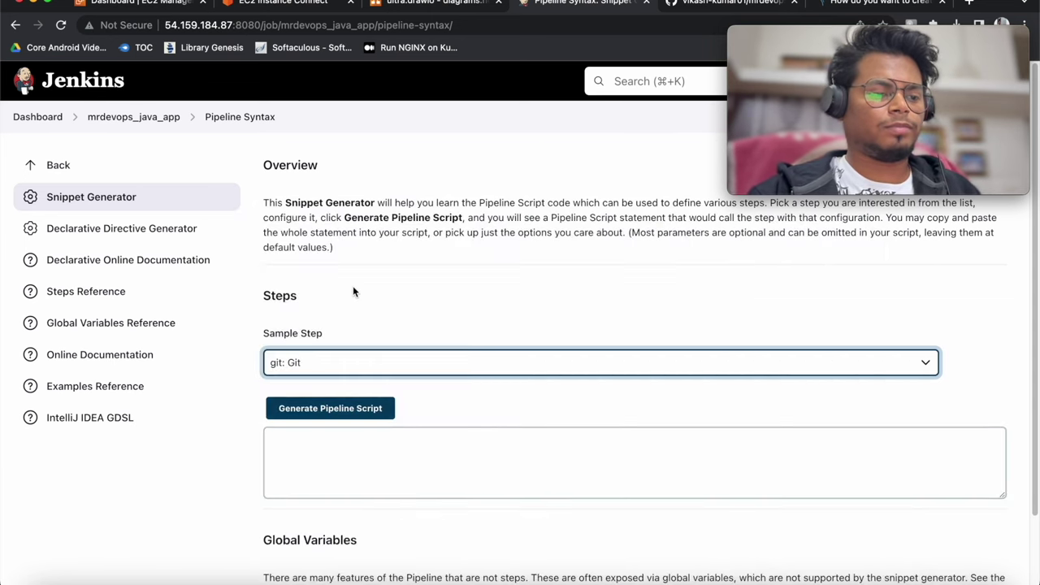
pyautogui.scroll(-5, 366, 311)
pyautogui.click(351, 292)
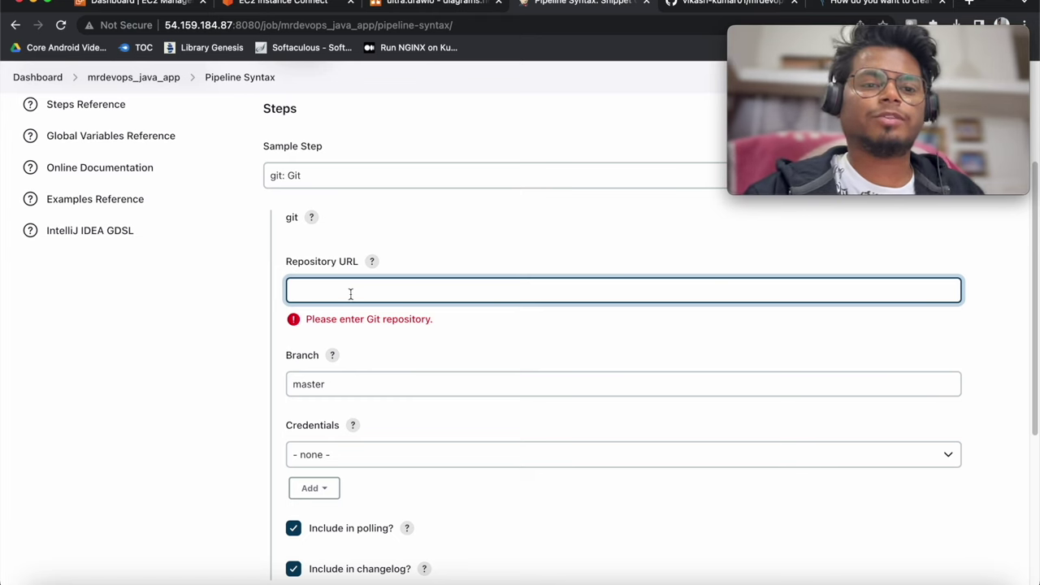
pyautogui.moveTo(736, 35)
pyautogui.click(731, 4)
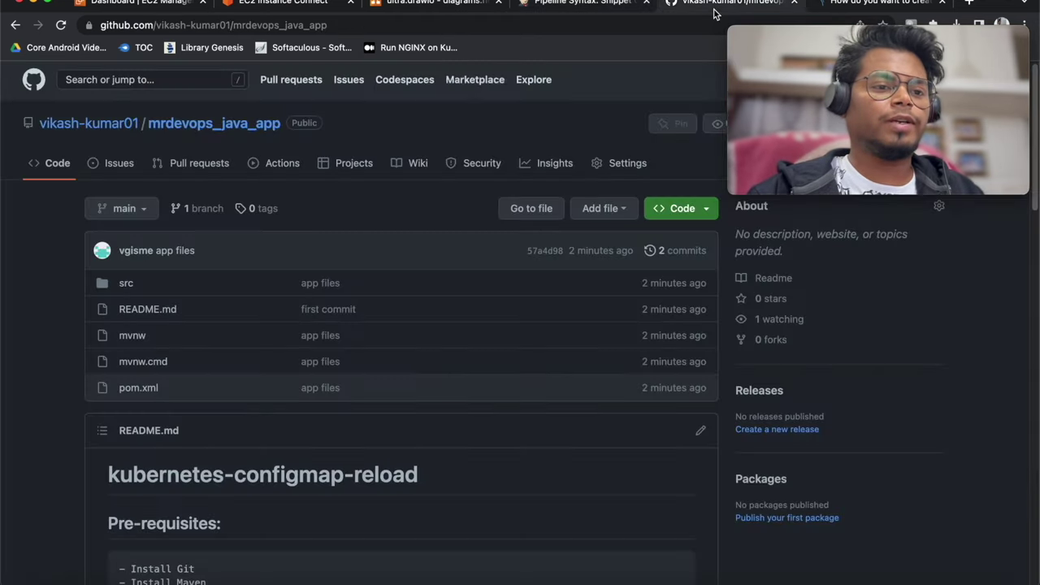
pyautogui.click(683, 208)
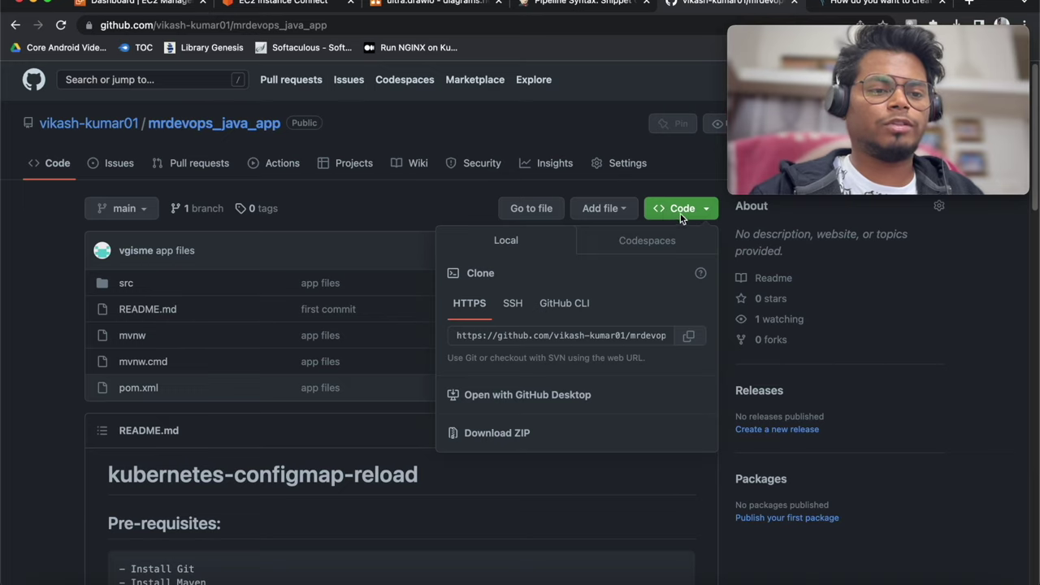
pyautogui.click(688, 336)
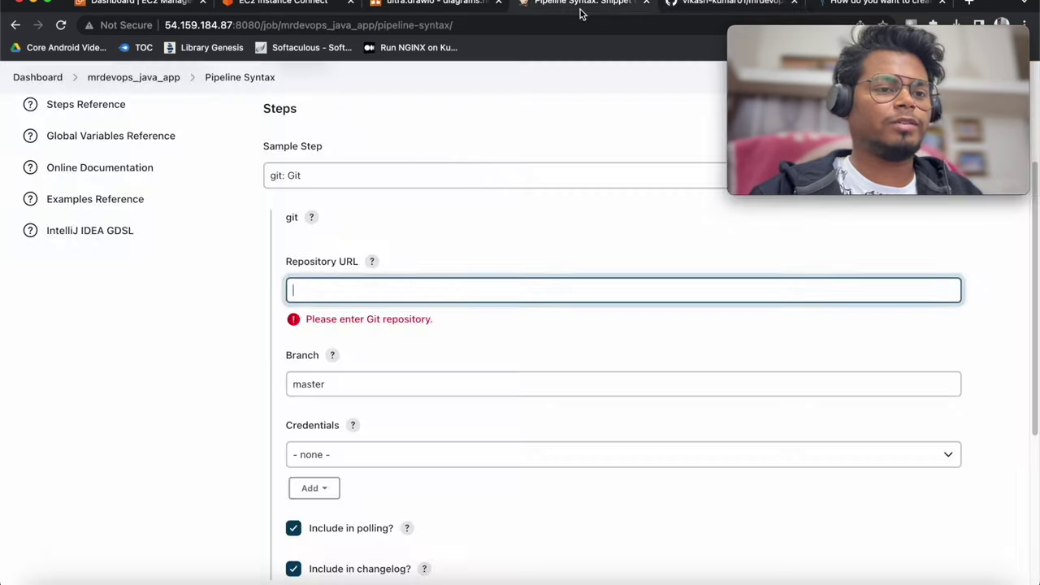
pyautogui.click(537, 5)
pyautogui.hotkey('ctrl', 'v')
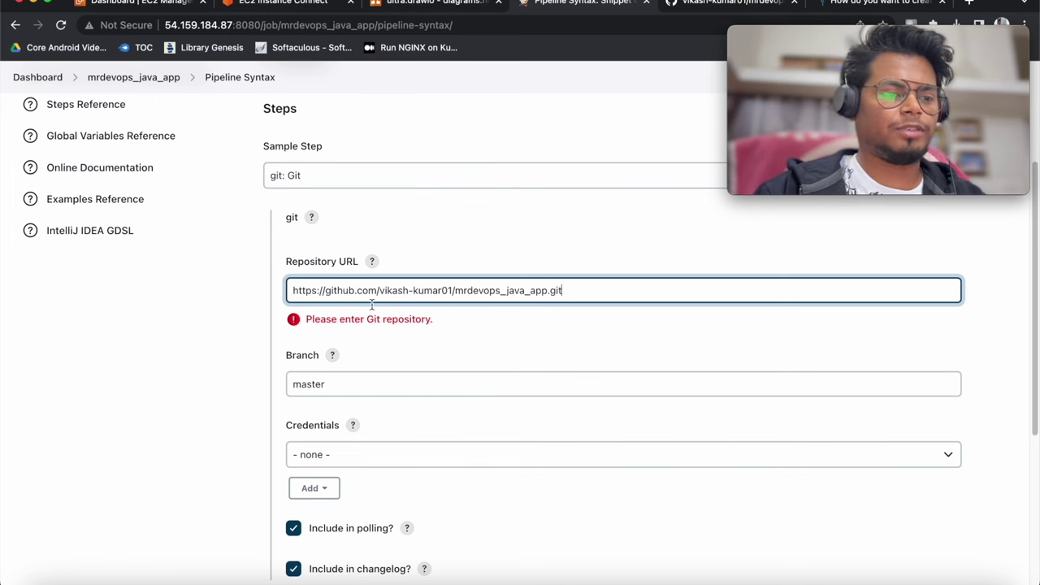
# Check the repo's branch on GitHub and change the snippet's branch from master to main
pyautogui.scroll(-2, 358, 309)
pyautogui.click(756, 7)
pyautogui.click(157, 209)
pyautogui.click(130, 213)
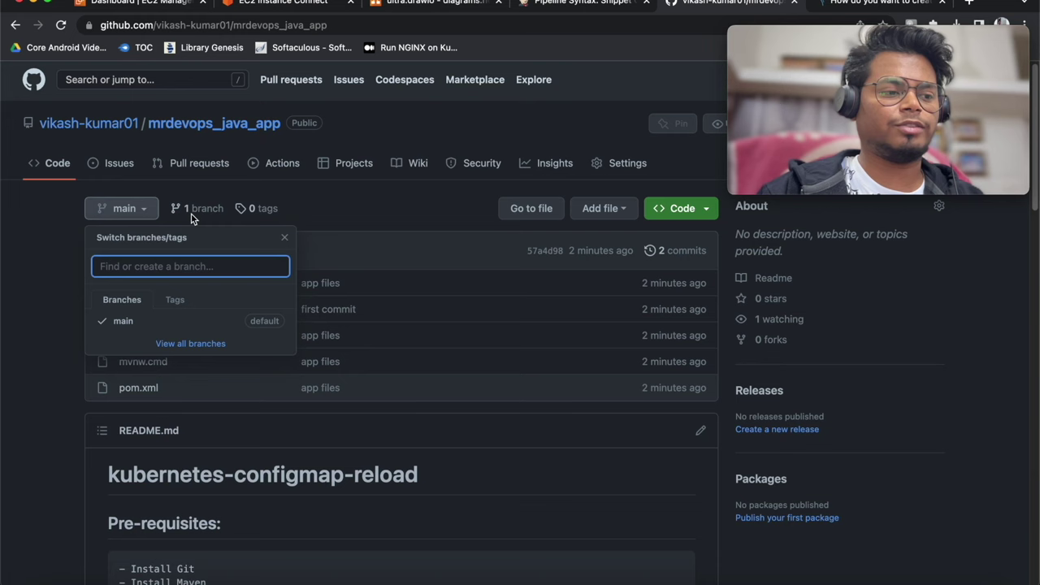
pyautogui.click(581, 3)
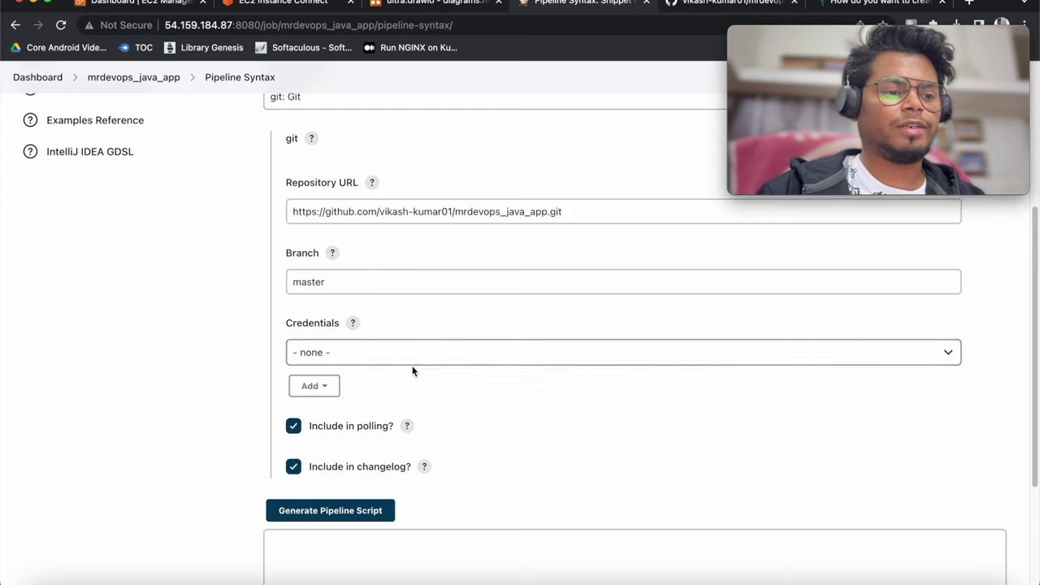
pyautogui.moveTo(329, 282); pyautogui.dragTo(277, 276)
pyautogui.write('main')
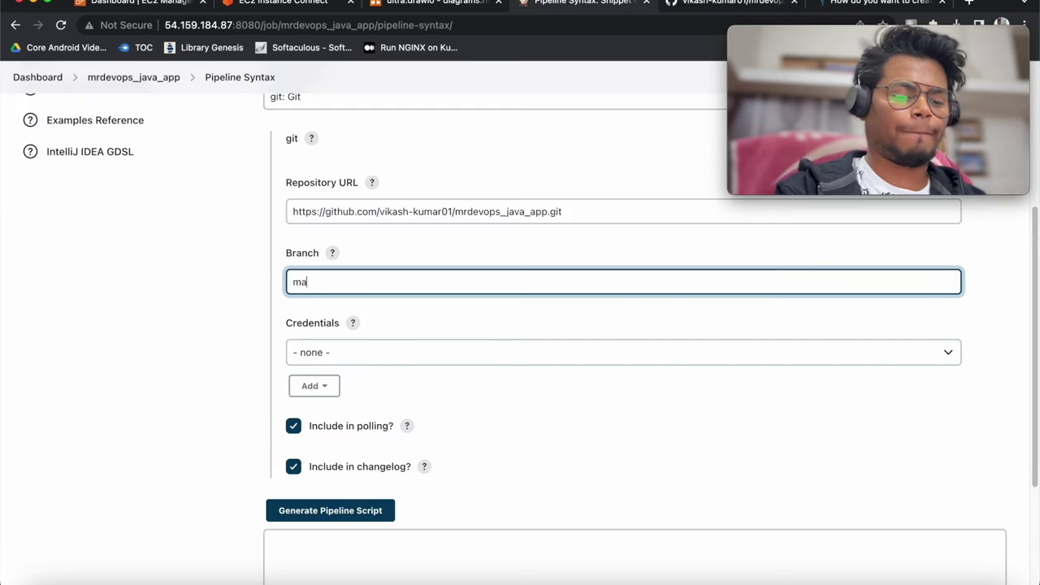
# Leave the checkout's Credentials set to none
pyautogui.scroll(-1, 415, 352)
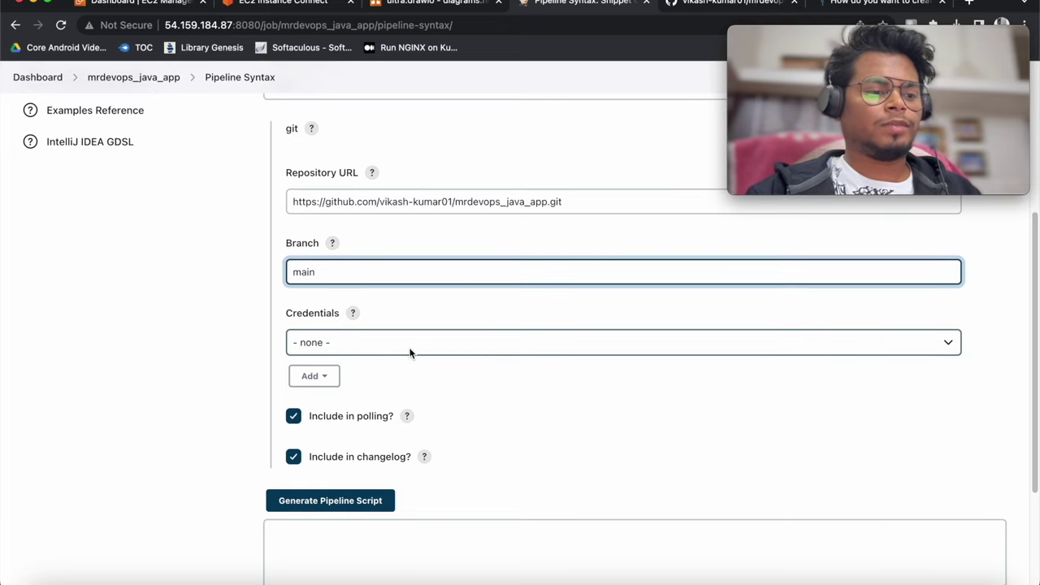
pyautogui.click(419, 348)
pyautogui.click(422, 345)
pyautogui.scroll(-3, 545, 378)
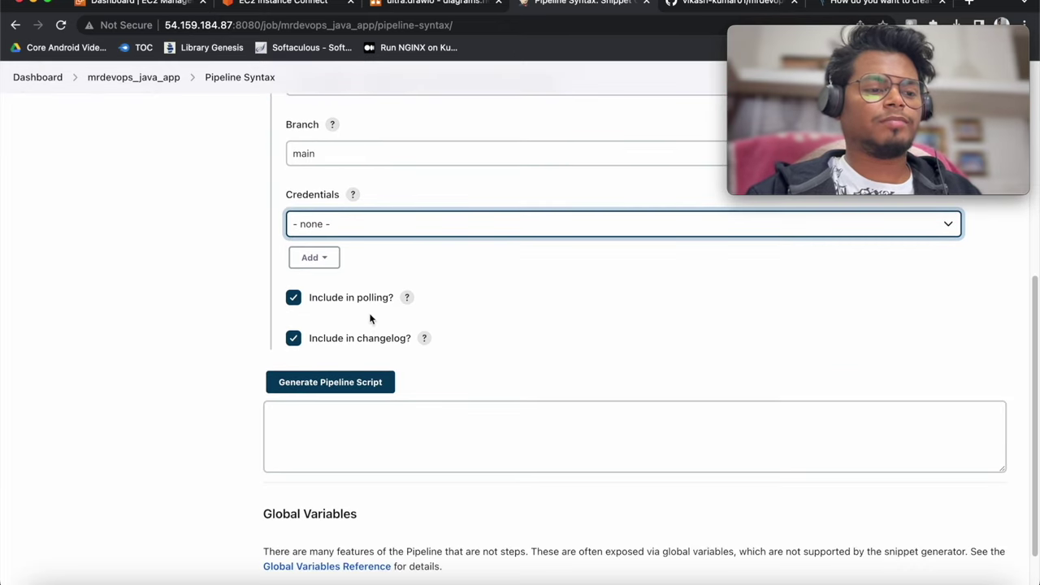
pyautogui.click(501, 315)
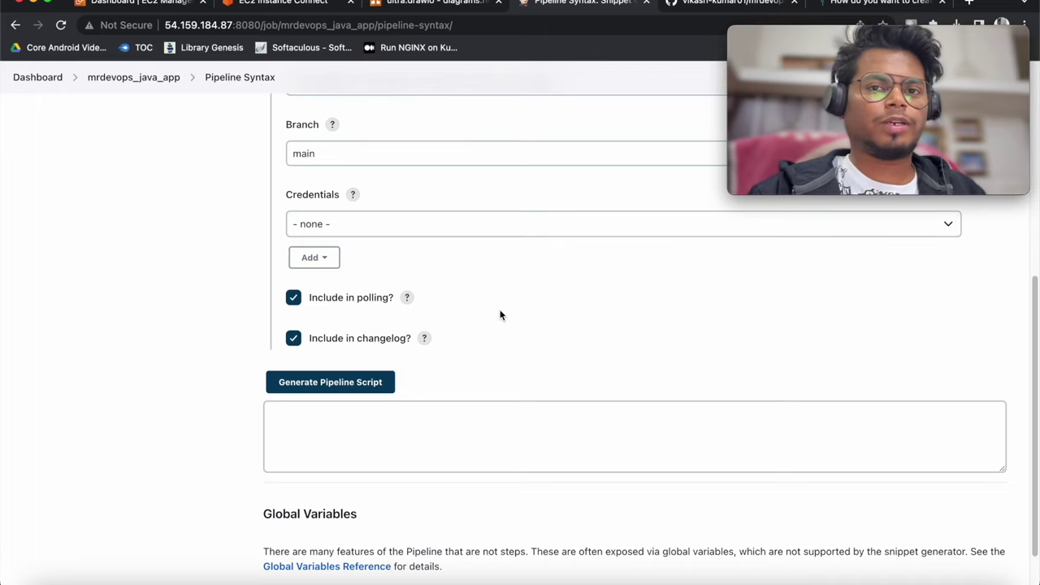
pyautogui.scroll(3, 500, 315)
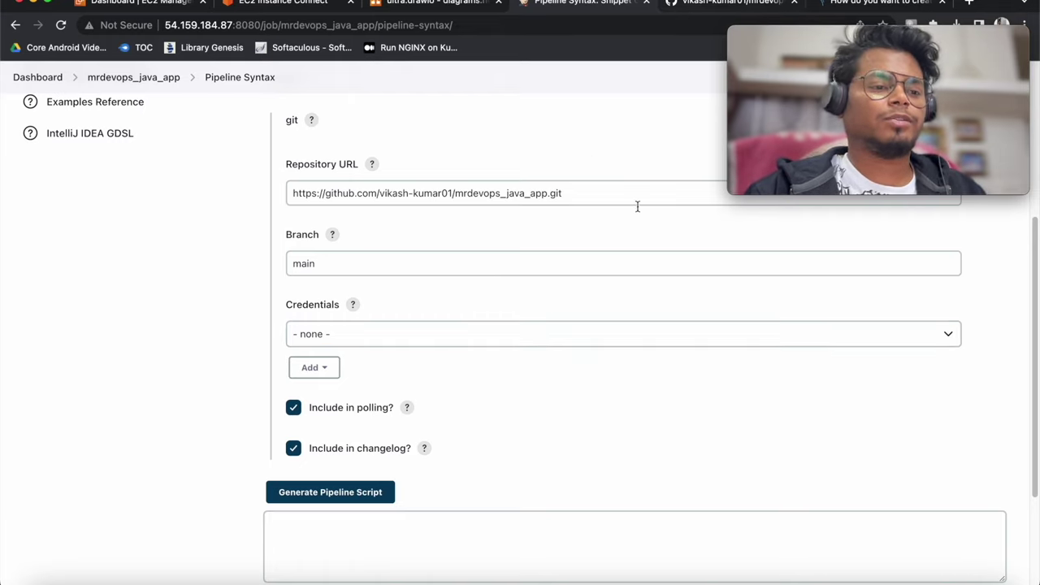
pyautogui.scroll(-1, 430, 298)
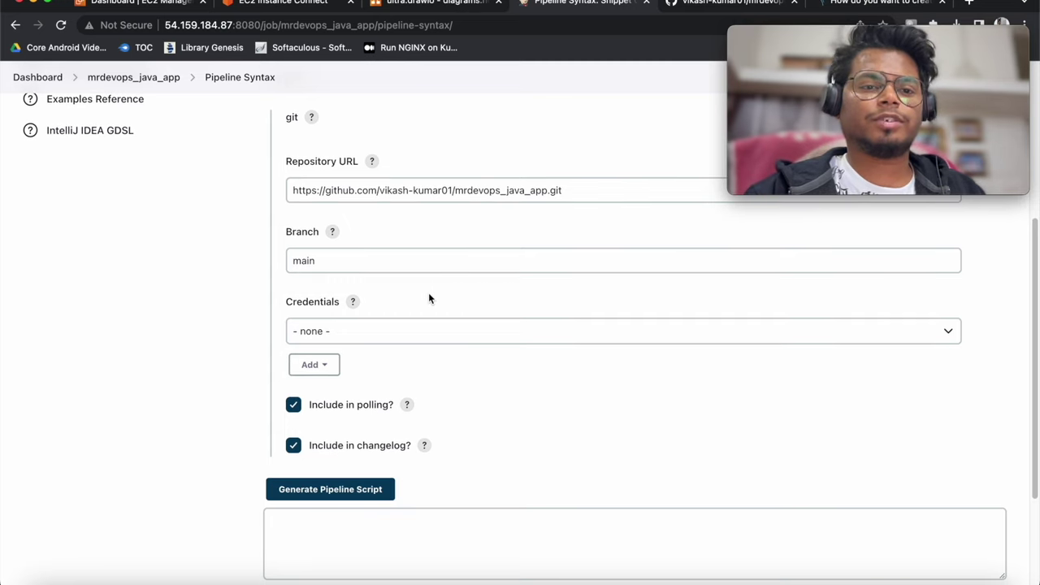
pyautogui.scroll(-5, 411, 367)
# Generate the git checkout snippet, copy it, and put the caret in the Jenkinsfile's script block
pyautogui.click(341, 328)
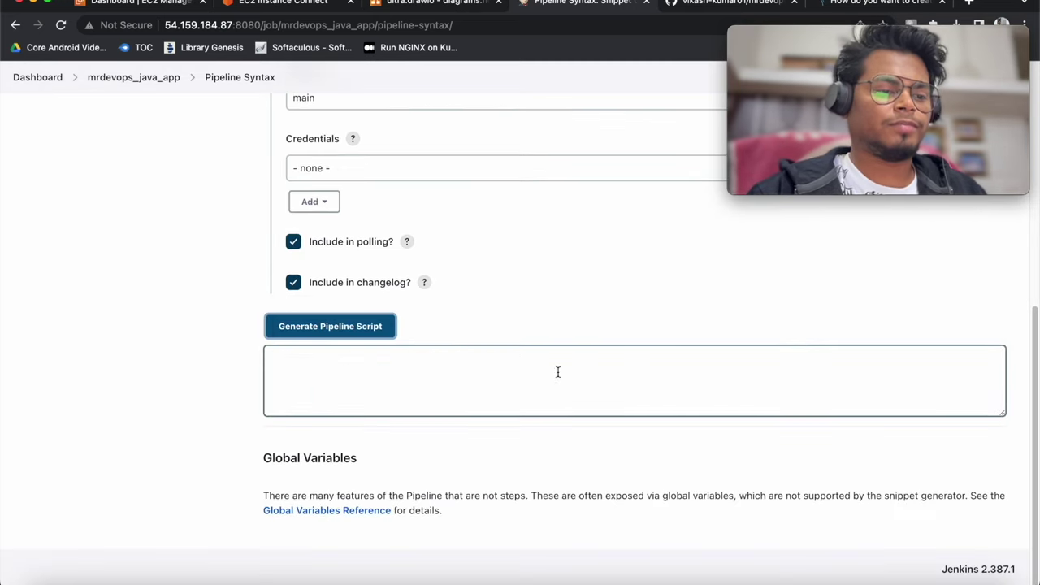
pyautogui.moveTo(666, 356); pyautogui.dragTo(259, 354)
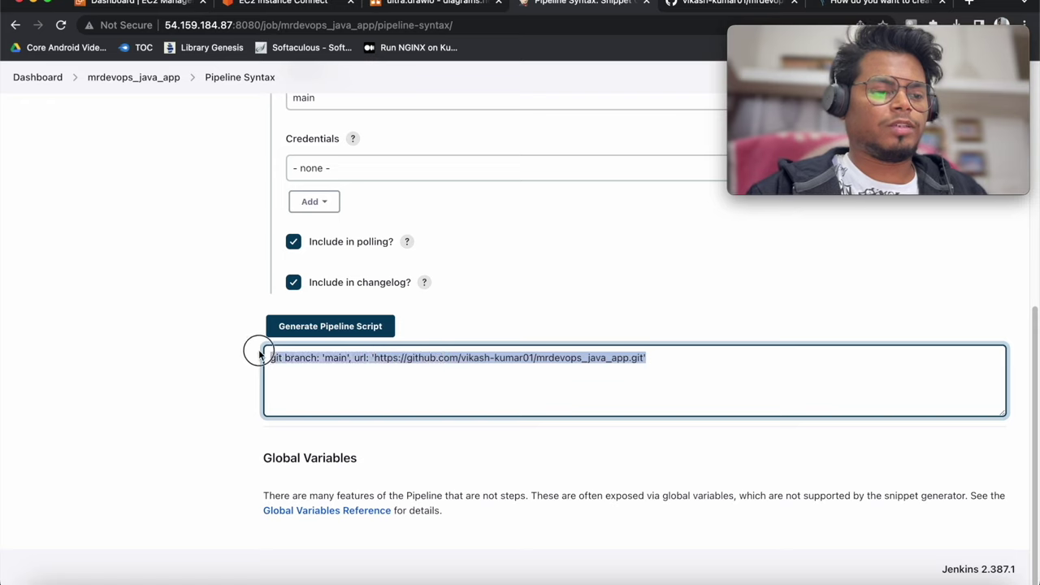
pyautogui.rightClick(325, 361)
pyautogui.click(357, 388)
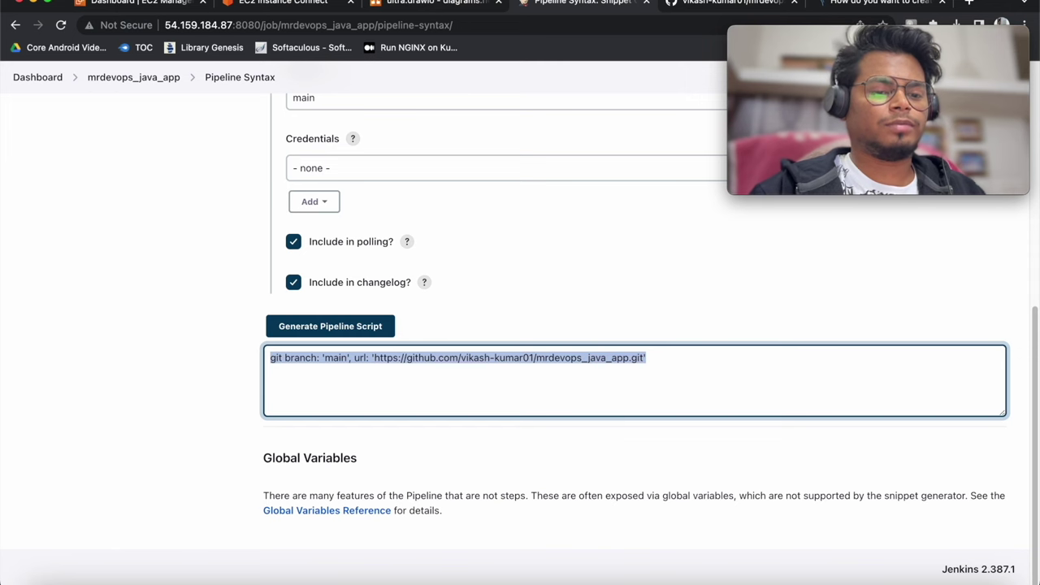
pyautogui.click(768, 578)
pyautogui.click(419, 143)
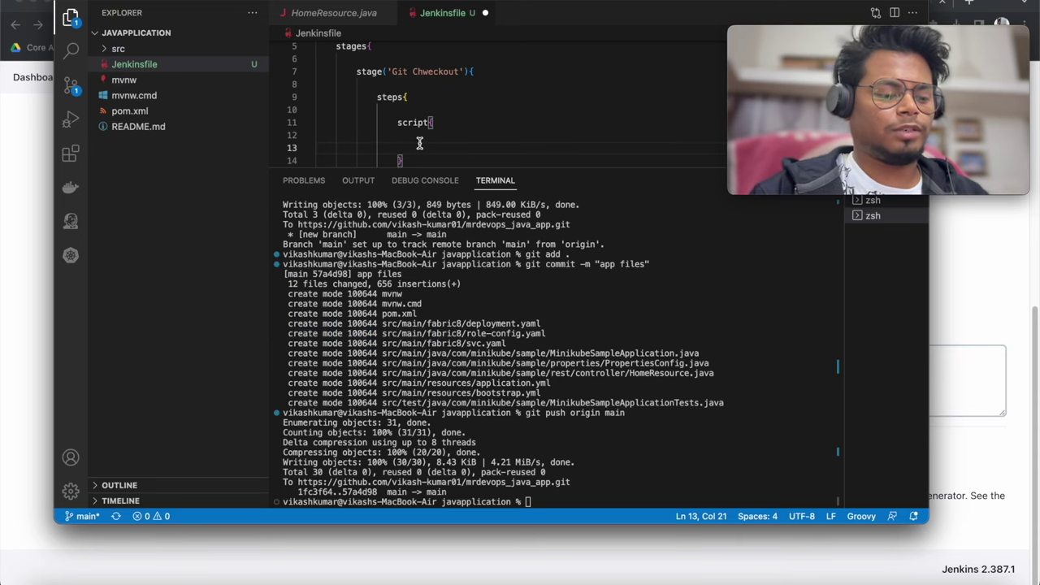
# Paste the git line into the script block, save, then stage and commit as 'git checkout stage added'
pyautogui.press('super+v')
pyautogui.press('super+s')
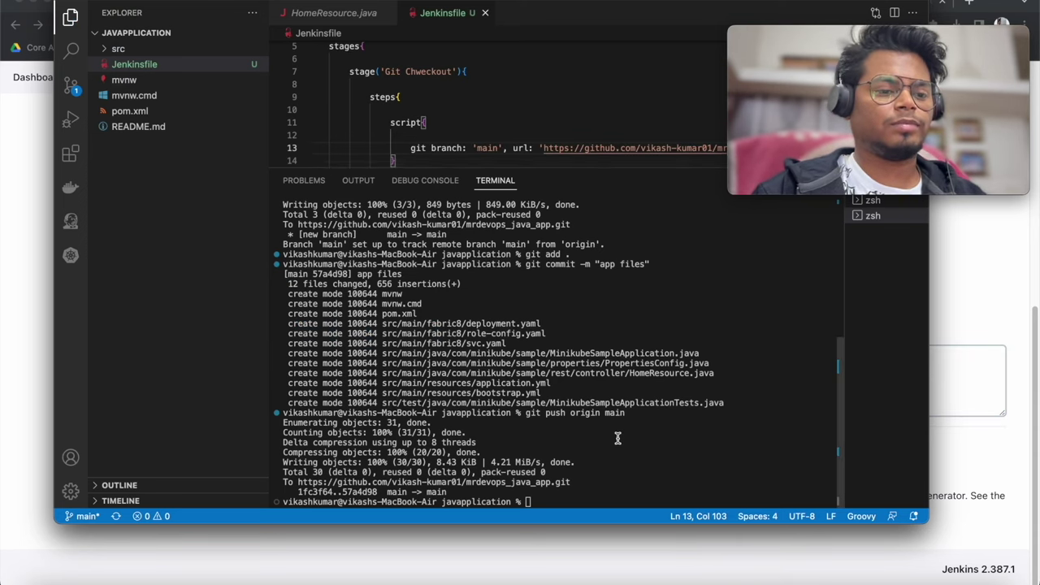
pyautogui.press('Up')
pyautogui.press('Up')
pyautogui.press('Up')
pyautogui.press('Return')
pyautogui.press('Up')
pyautogui.press('Up')
pyautogui.press('Up')
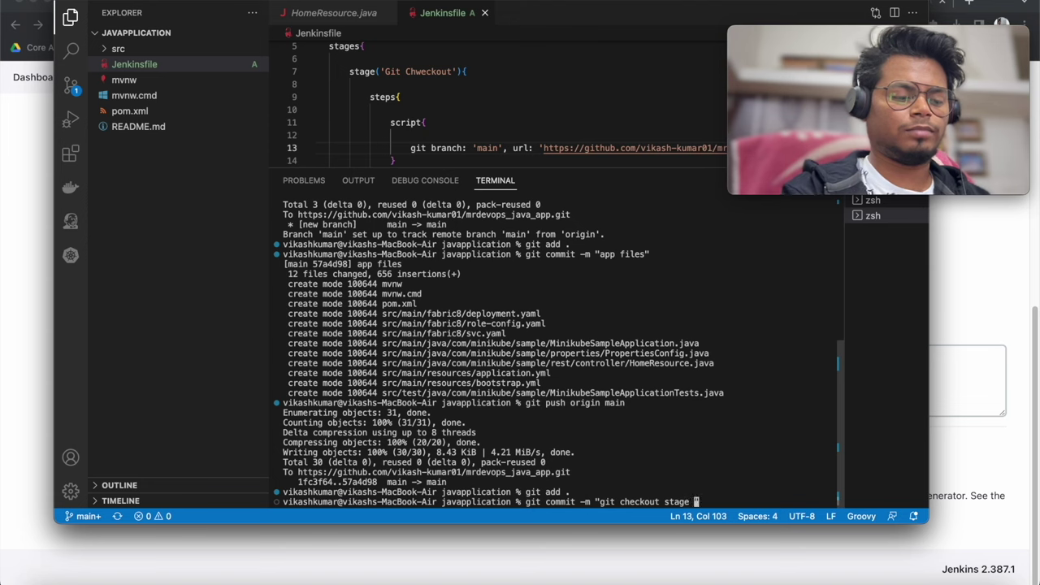
pyautogui.press('Return')
# Push the commit with git push origin main, dismissing the keychain prompt
pyautogui.write('git push rori')
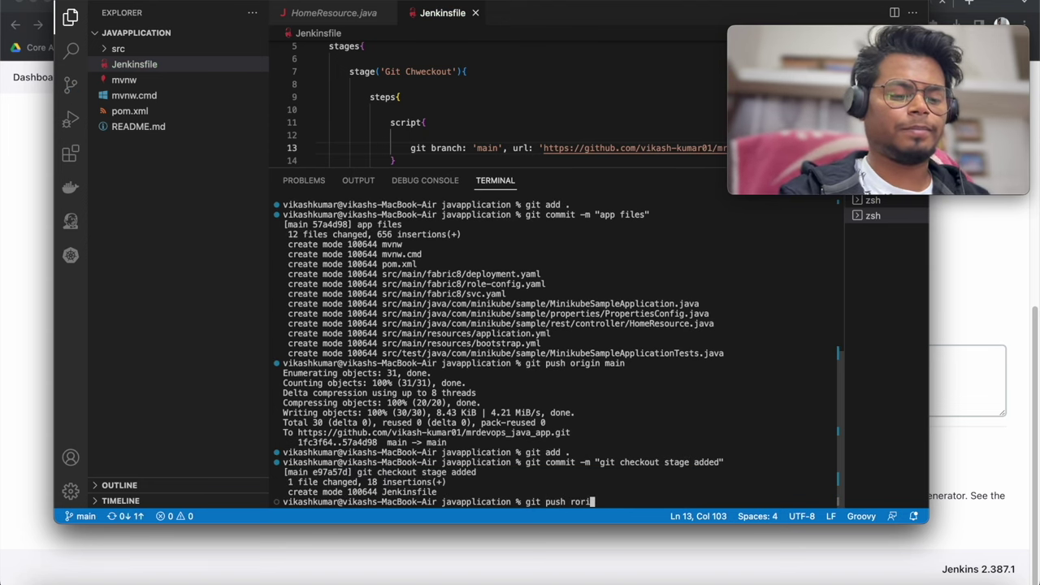
pyautogui.press('BackSpace')
pyautogui.press('BackSpace')
pyautogui.press('BackSpace')
pyautogui.press('BackSpace')
pyautogui.write('origin mai')
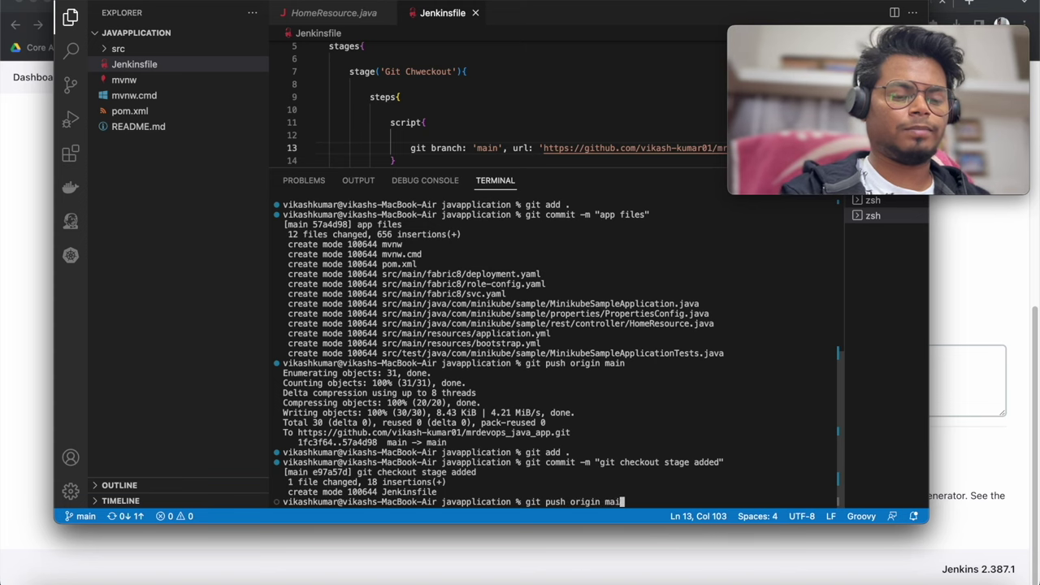
pyautogui.write('n')
pyautogui.press('Return')
pyautogui.click(565, 214)
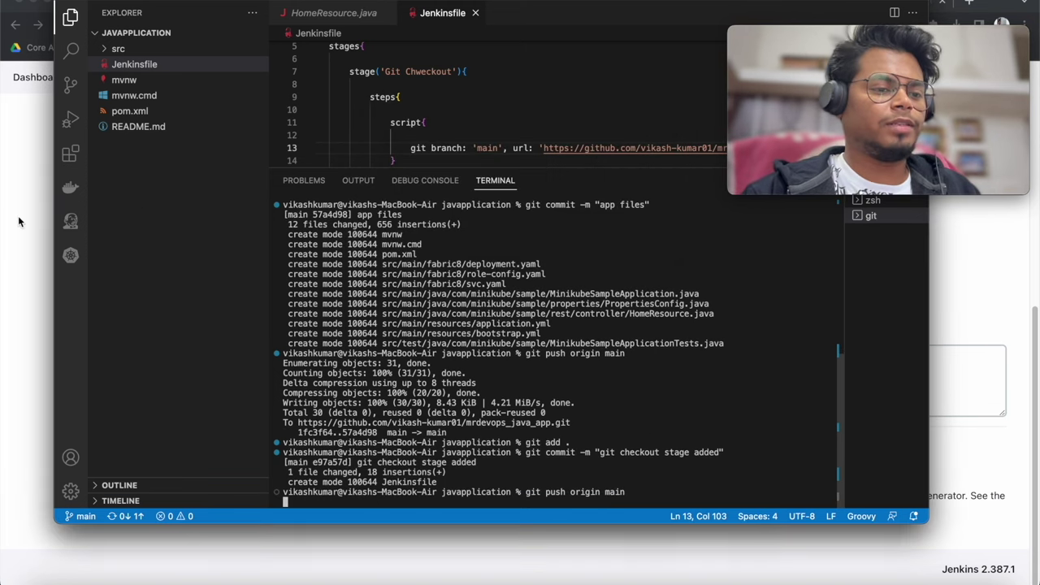
pyautogui.click(19, 221)
pyautogui.click(369, 327)
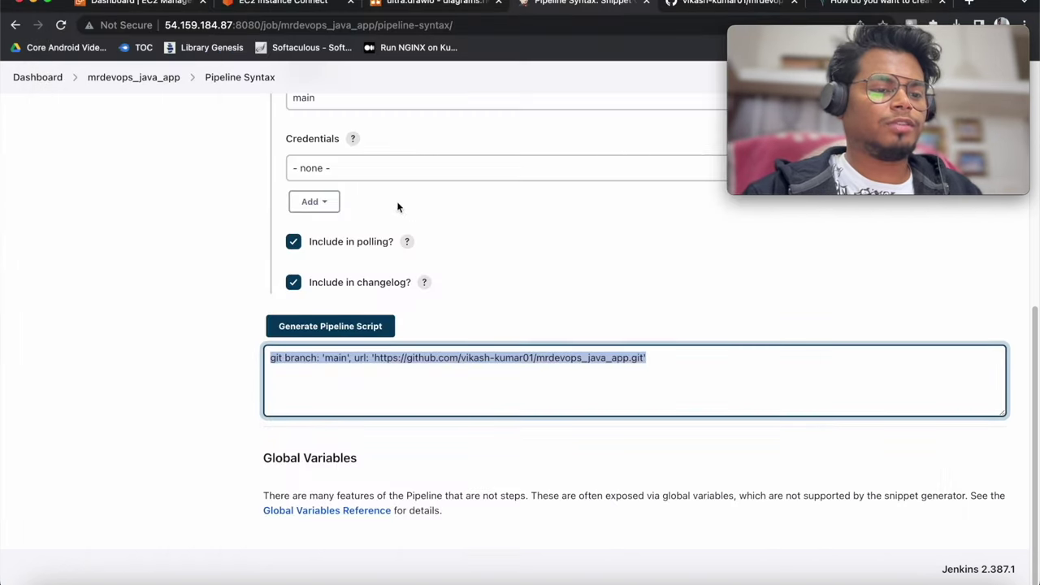
# In mrdevops_java_app's configuration, discard old builds, keeping them 1 day with at most 3
pyautogui.click(151, 79)
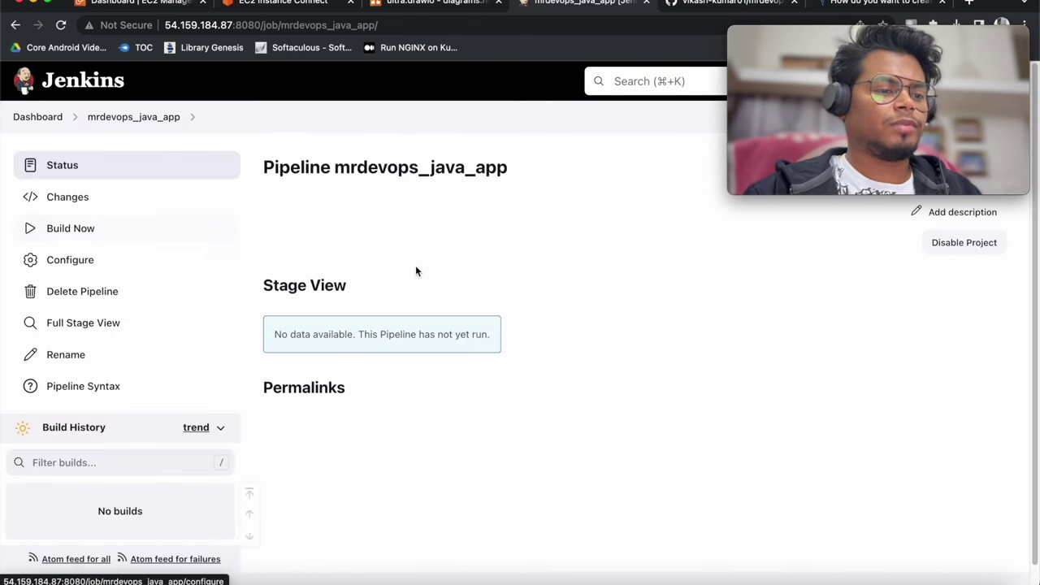
pyautogui.click(81, 260)
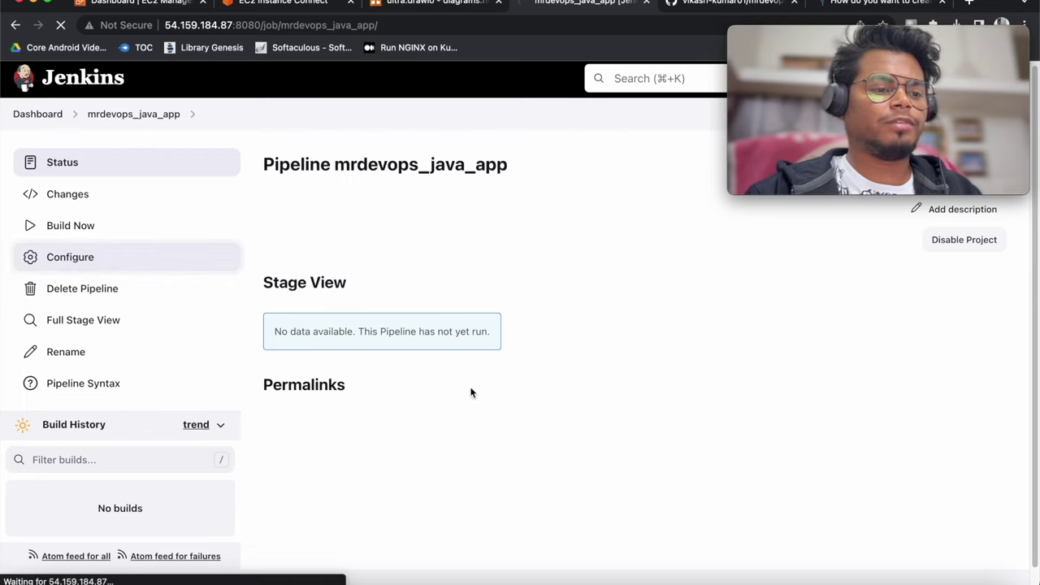
pyautogui.scroll(-10, 396, 388)
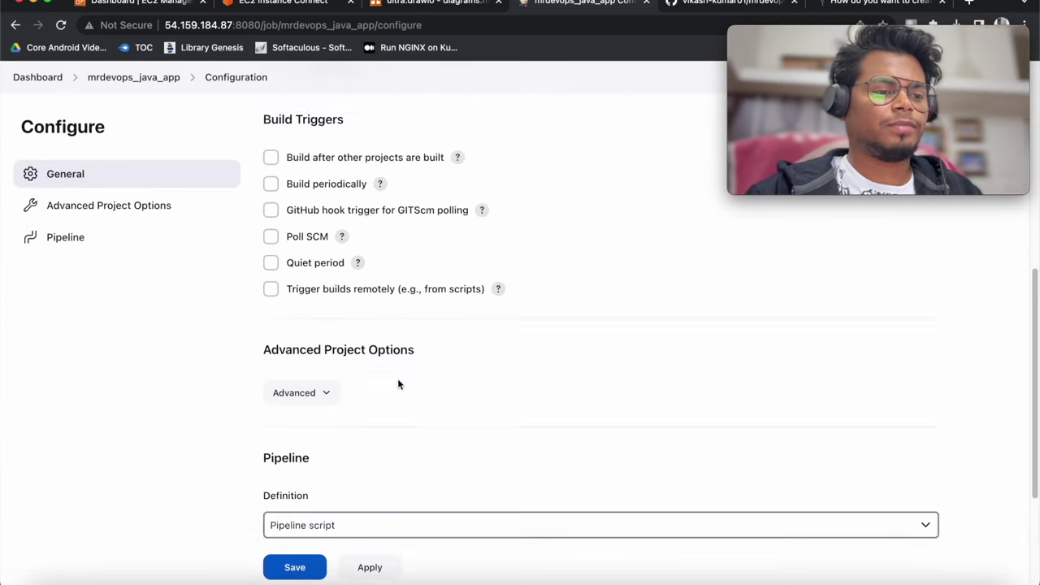
pyautogui.click(65, 173)
pyautogui.click(271, 348)
pyautogui.scroll(-3, 357, 365)
pyautogui.click(358, 375)
pyautogui.write('1')
pyautogui.scroll(-2, 358, 374)
pyautogui.click(354, 384)
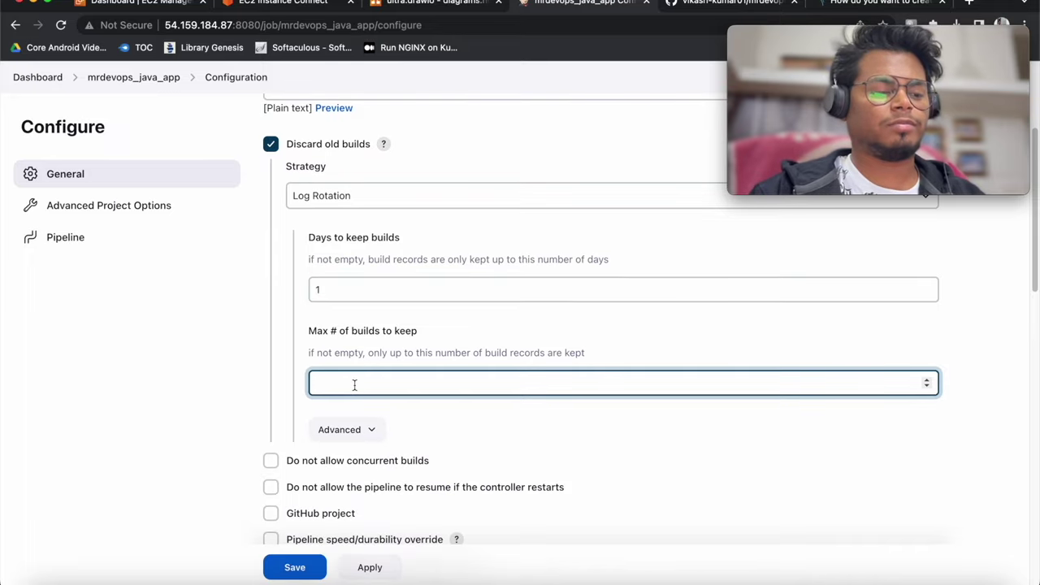
pyautogui.write('3')
# Set the pipeline definition to Pipeline script from SCM with Git
pyautogui.scroll(-10, 475, 400)
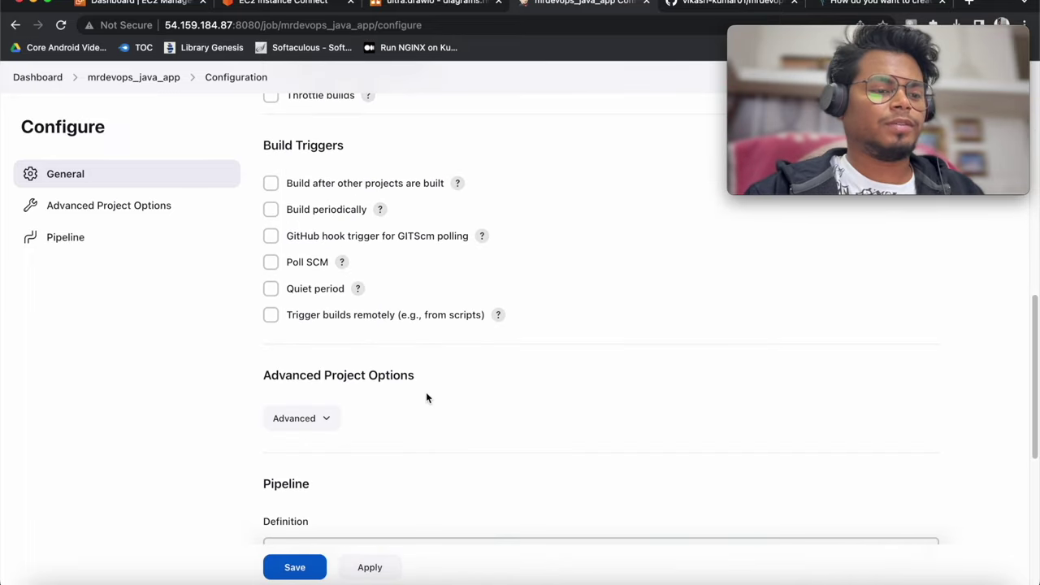
pyautogui.scroll(-2, 412, 388)
pyautogui.click(380, 260)
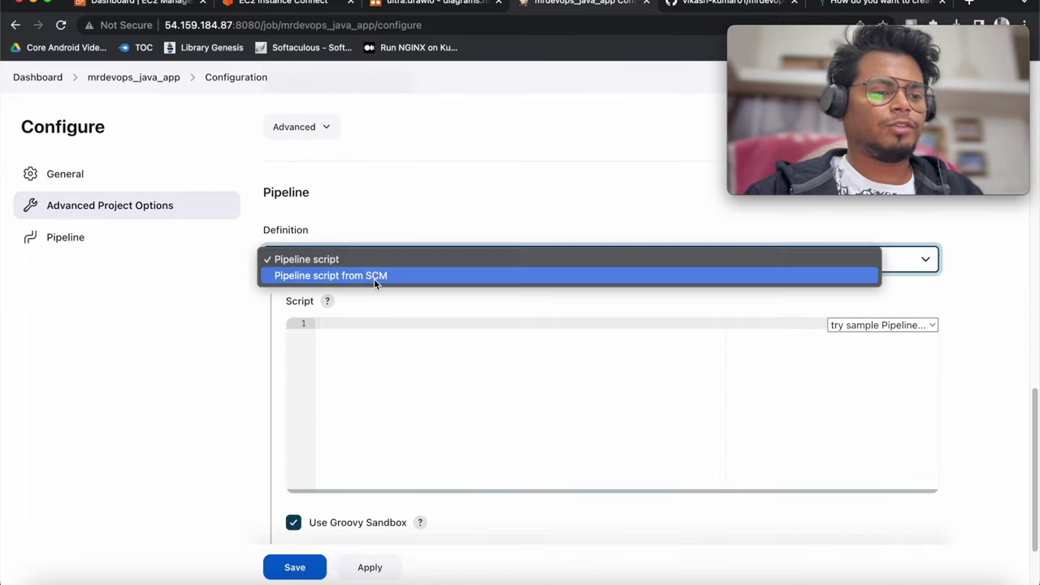
pyautogui.click(374, 276)
pyautogui.scroll(-4, 406, 325)
pyautogui.click(434, 329)
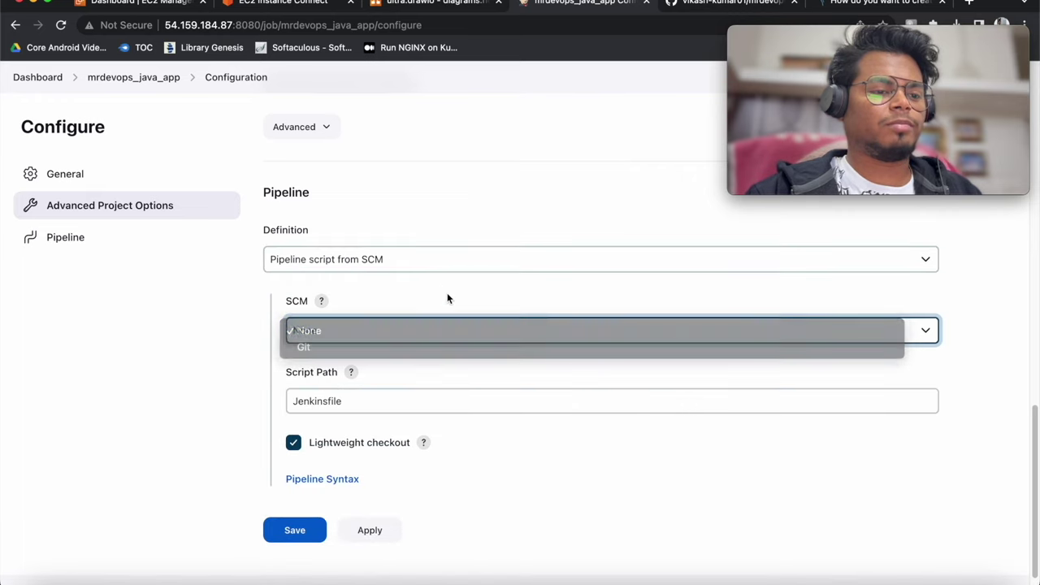
pyautogui.click(431, 331)
pyautogui.scroll(-1, 425, 333)
pyautogui.scroll(-1, 426, 333)
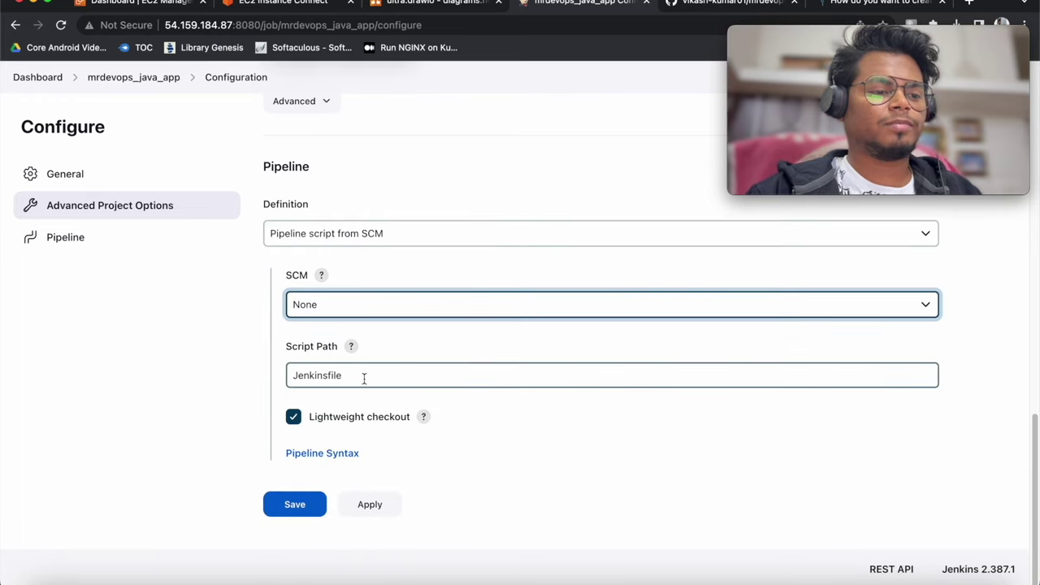
pyautogui.click(357, 304)
pyautogui.click(354, 322)
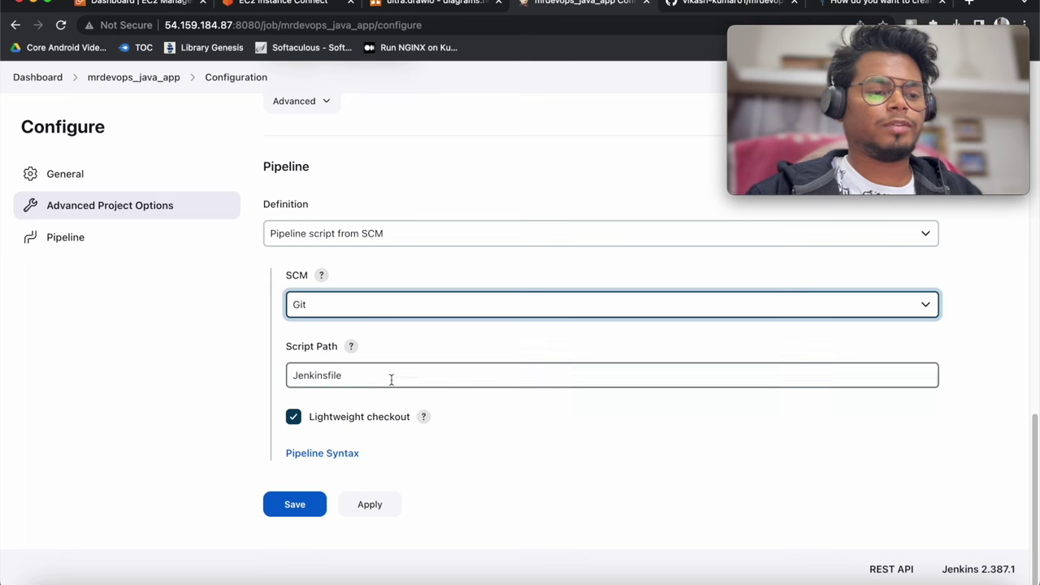
# Paste the GitHub repo's HTTPS clone URL as the Repository URL
pyautogui.click(713, 9)
pyautogui.click(676, 207)
pyautogui.click(678, 208)
pyautogui.click(689, 337)
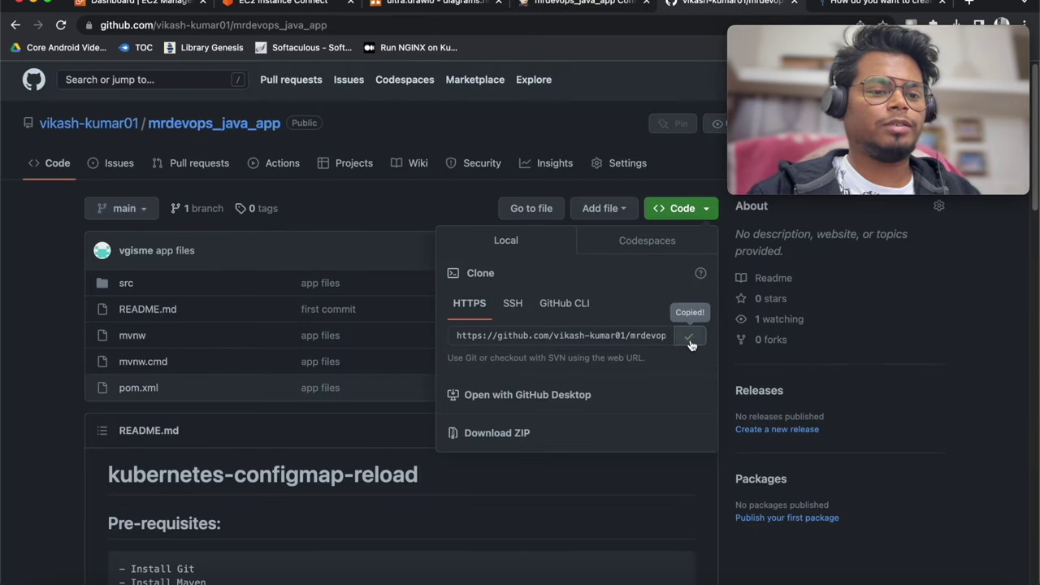
pyautogui.click(585, 3)
pyautogui.click(427, 409)
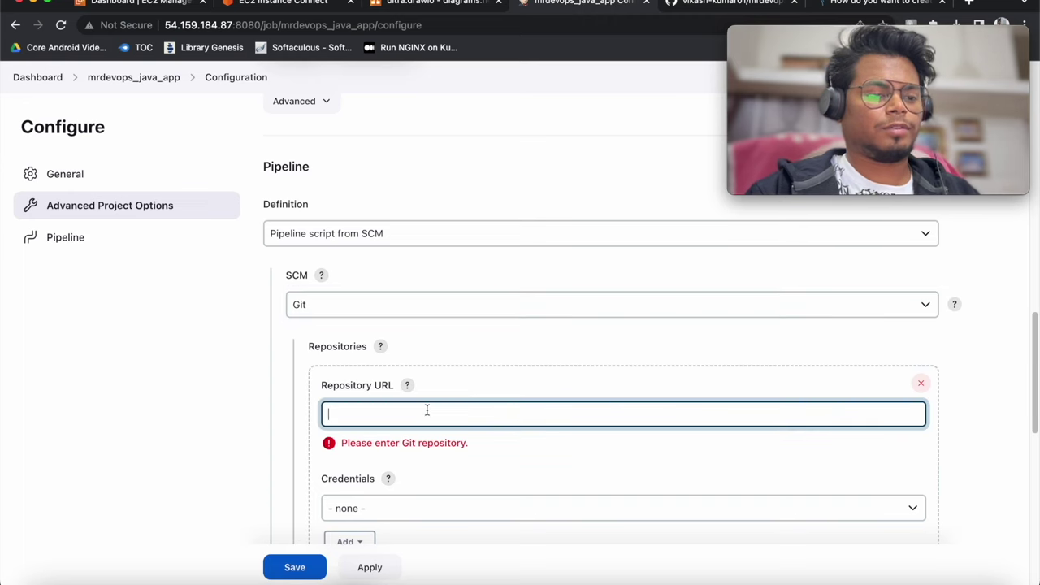
pyautogui.write('https://github.com/vikash-kumar01/mrdevops_java_app.git')
pyautogui.scroll(-3, 415, 394)
pyautogui.click(477, 351)
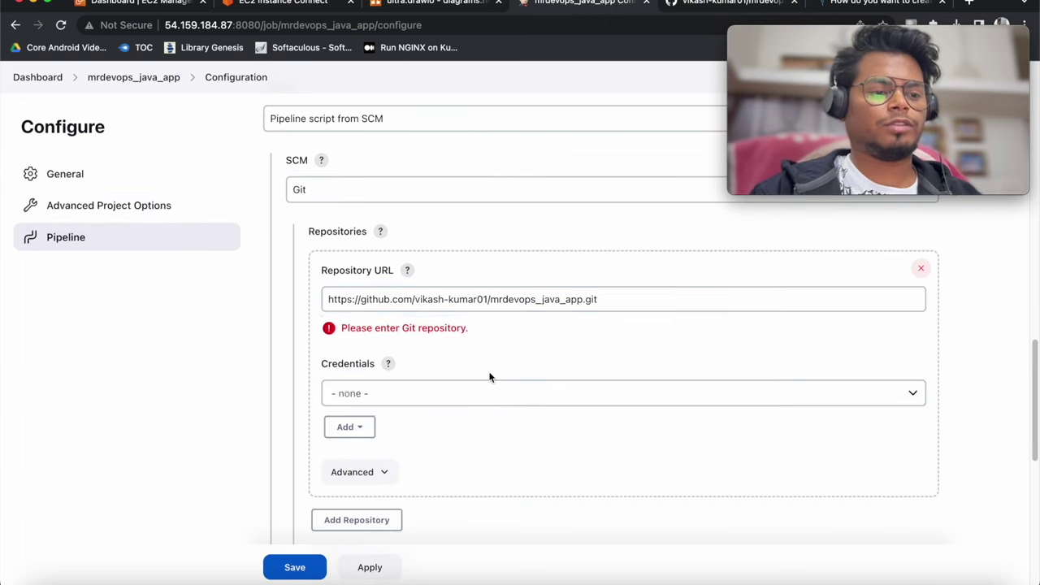
# Edit the Branch Specifier to build */main instead of */master
pyautogui.scroll(-5, 480, 363)
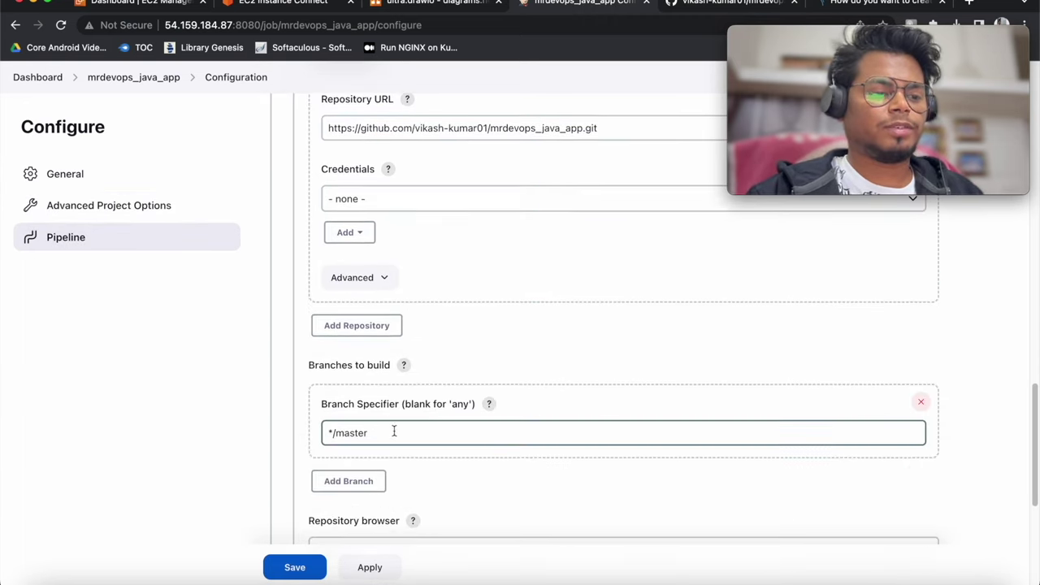
pyautogui.moveTo(395, 430); pyautogui.dragTo(335, 433)
pyautogui.press('BackSpace')
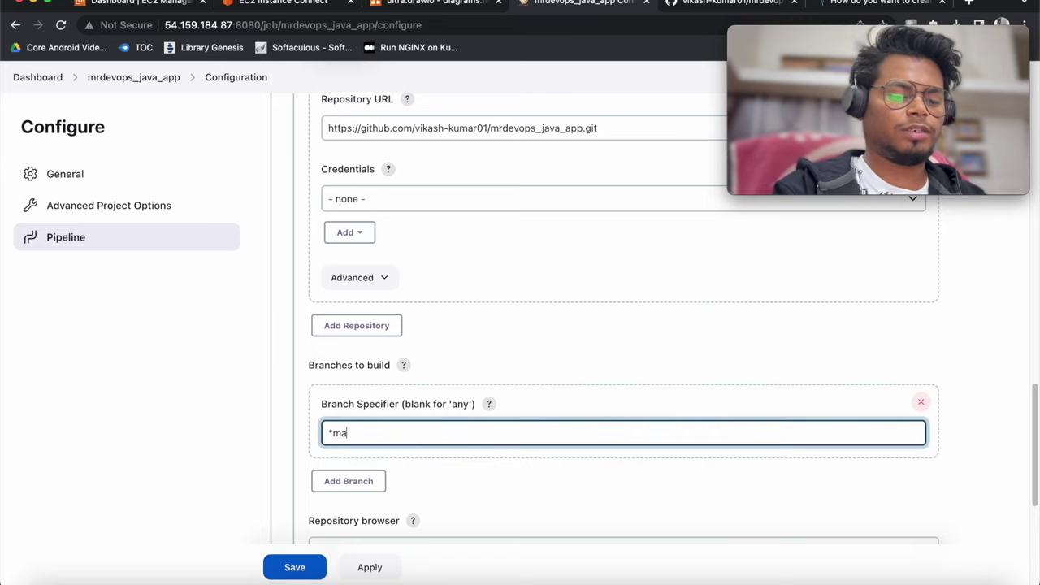
pyautogui.write('main')
pyautogui.hotkey('ctrl', 'a')
pyautogui.write('*/master')
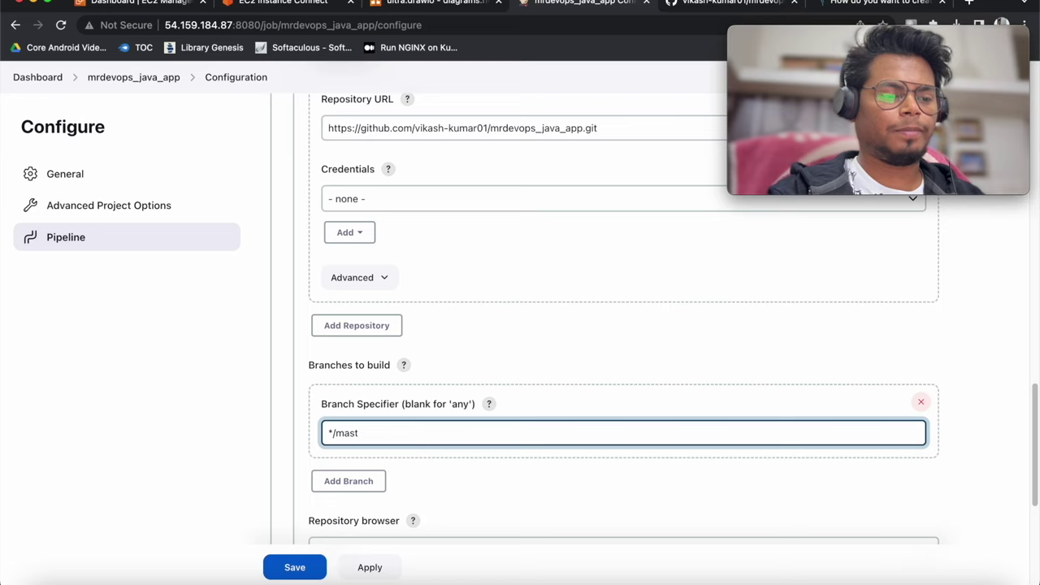
# Keep Script Path as Jenkinsfile, then apply and save the configuration
pyautogui.scroll(-5, 408, 434)
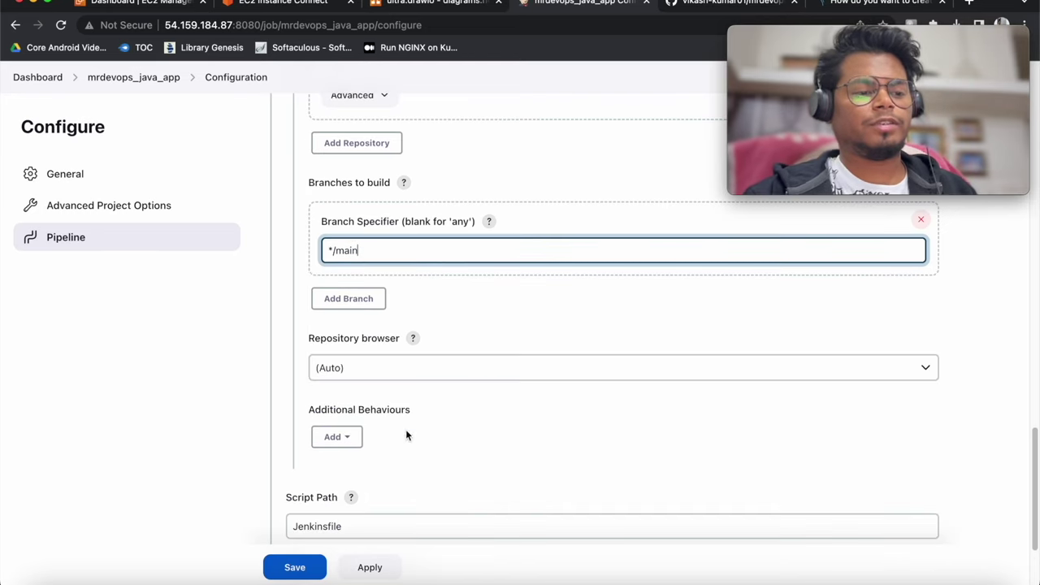
pyautogui.moveTo(344, 418); pyautogui.dragTo(290, 416)
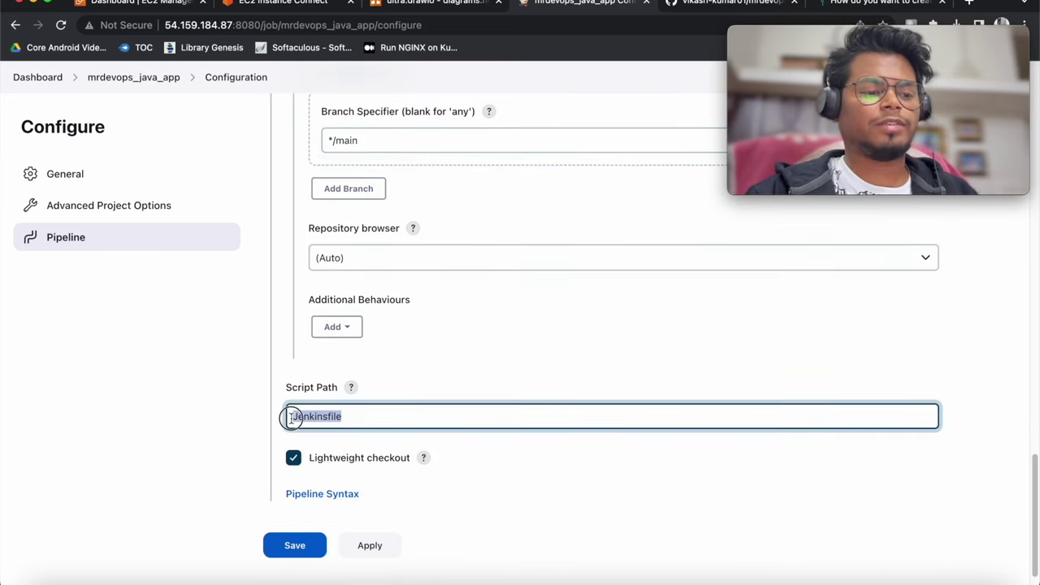
pyautogui.click(367, 414)
pyautogui.moveTo(366, 415); pyautogui.dragTo(290, 418)
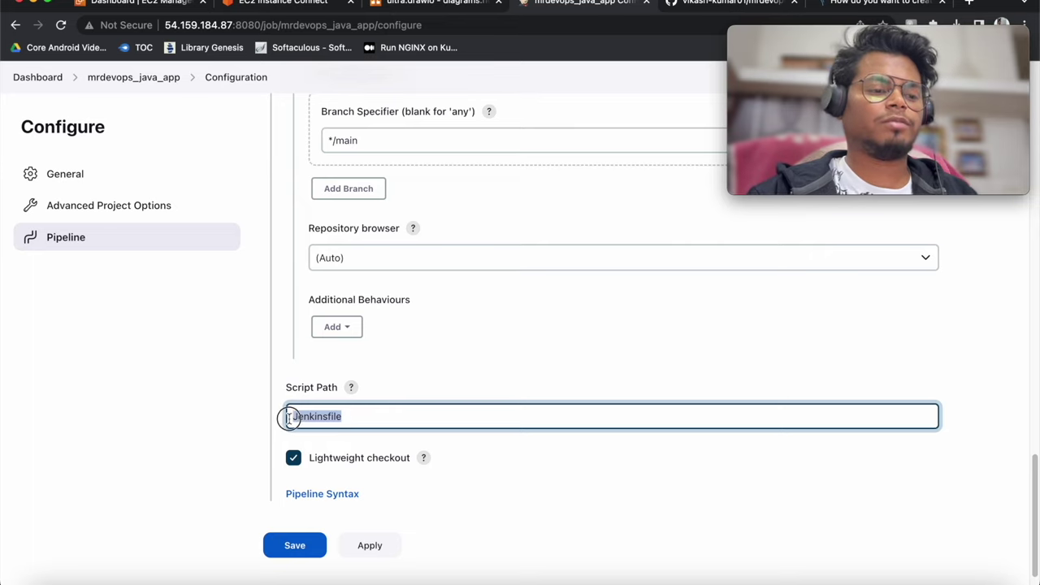
pyautogui.click(379, 547)
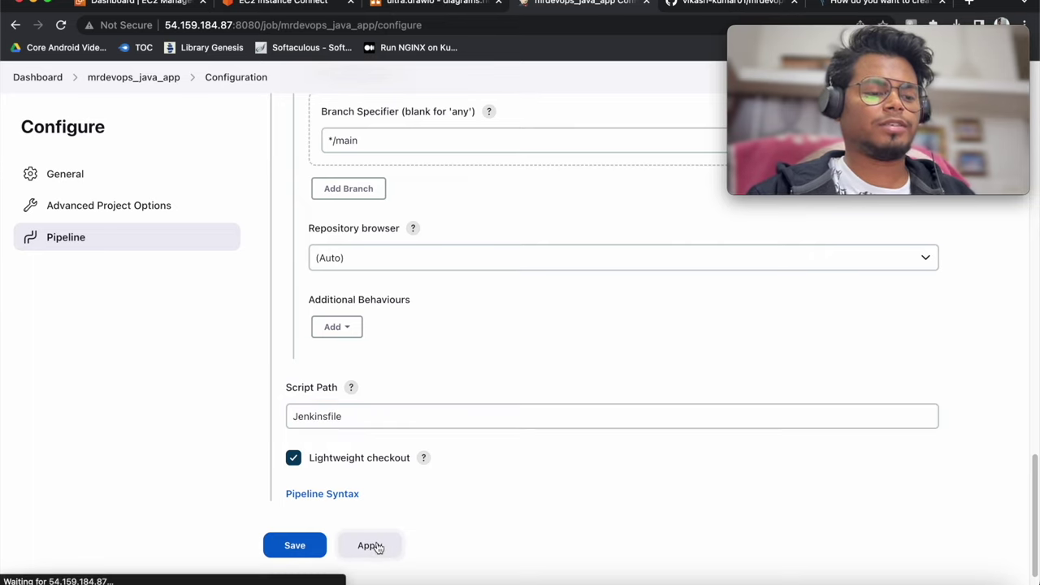
pyautogui.click(309, 548)
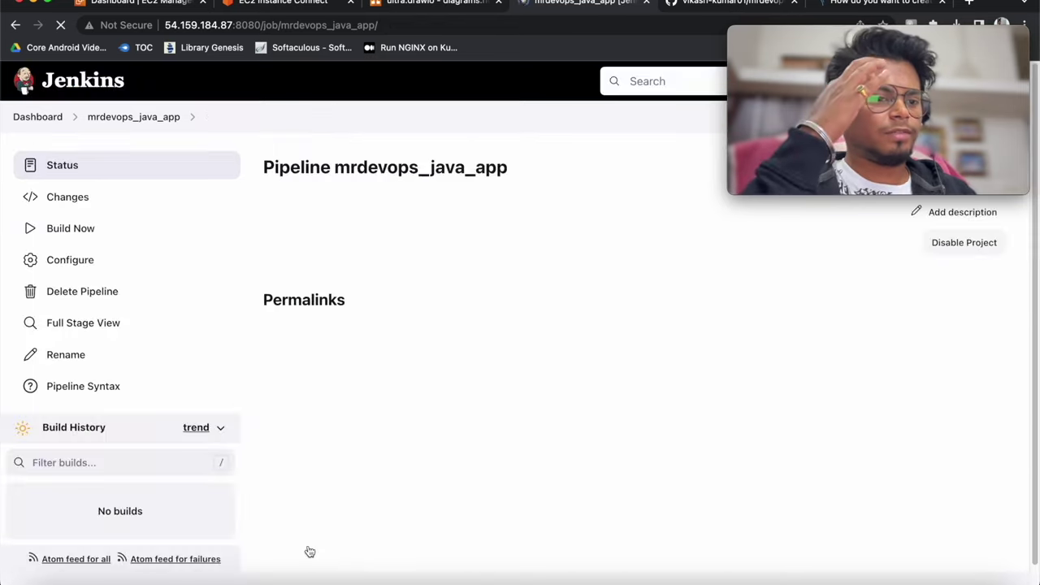
# Run build #1 and confirm its Declarative: Checkout SCM and Git Chweckout stages passed
pyautogui.click(140, 233)
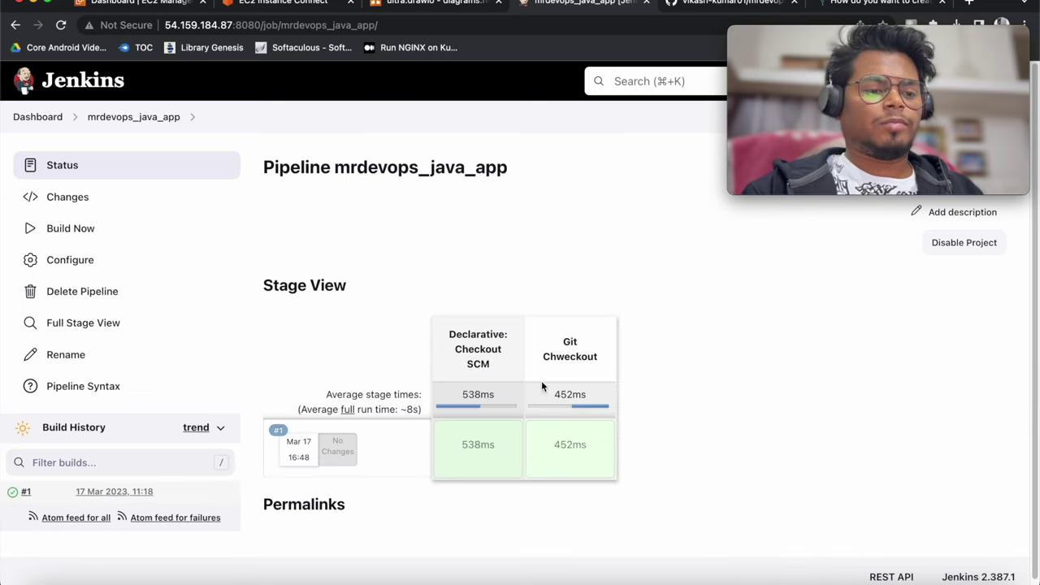
pyautogui.moveTo(511, 361); pyautogui.dragTo(449, 332)
pyautogui.moveTo(537, 341); pyautogui.dragTo(600, 357)
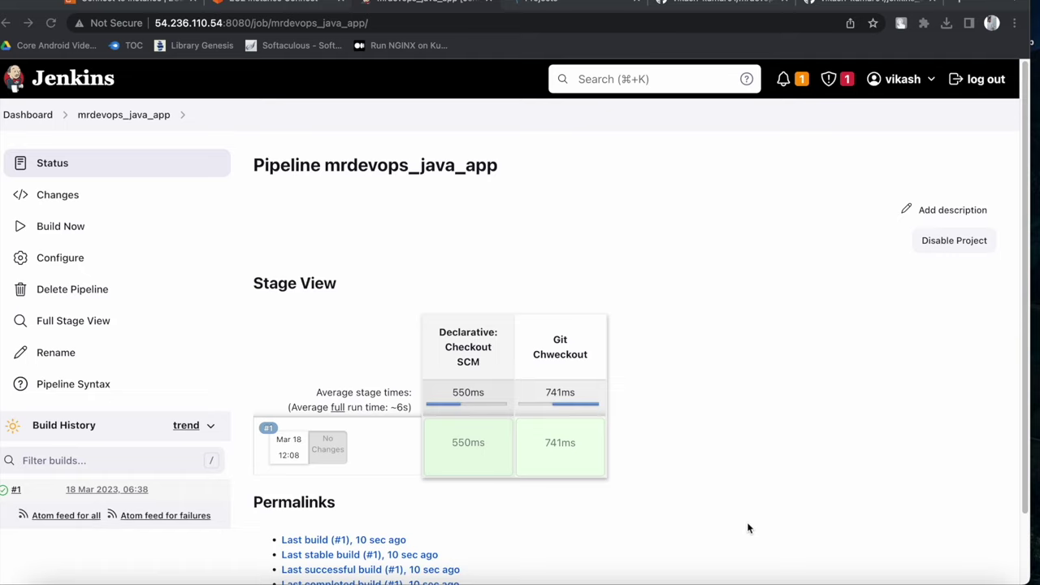
# In VS Code, expand jenkins_shared_lib > vars to show gitCheckout.groovy
pyautogui.click(767, 580)
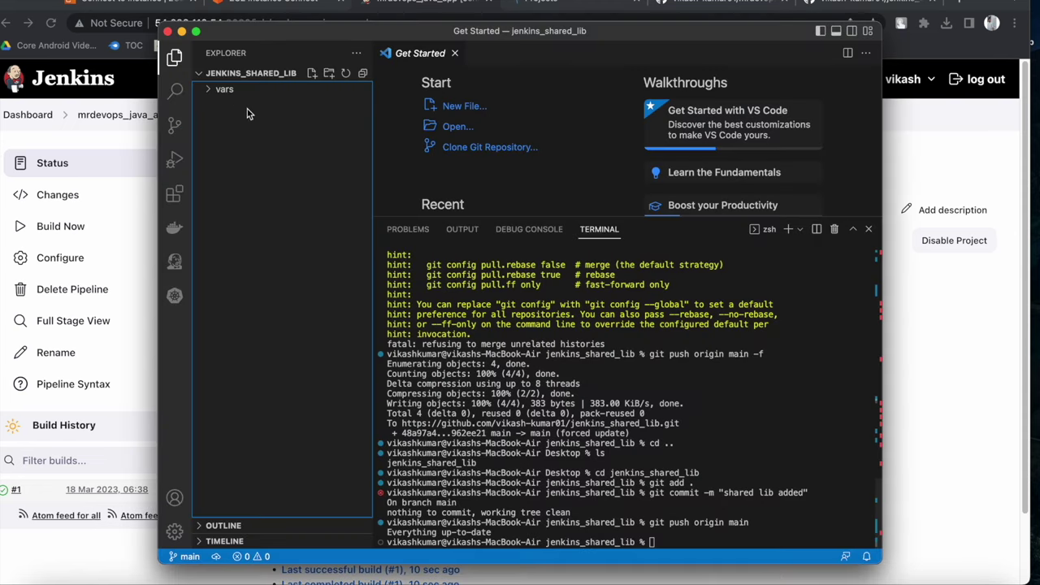
pyautogui.click(241, 74)
pyautogui.click(241, 75)
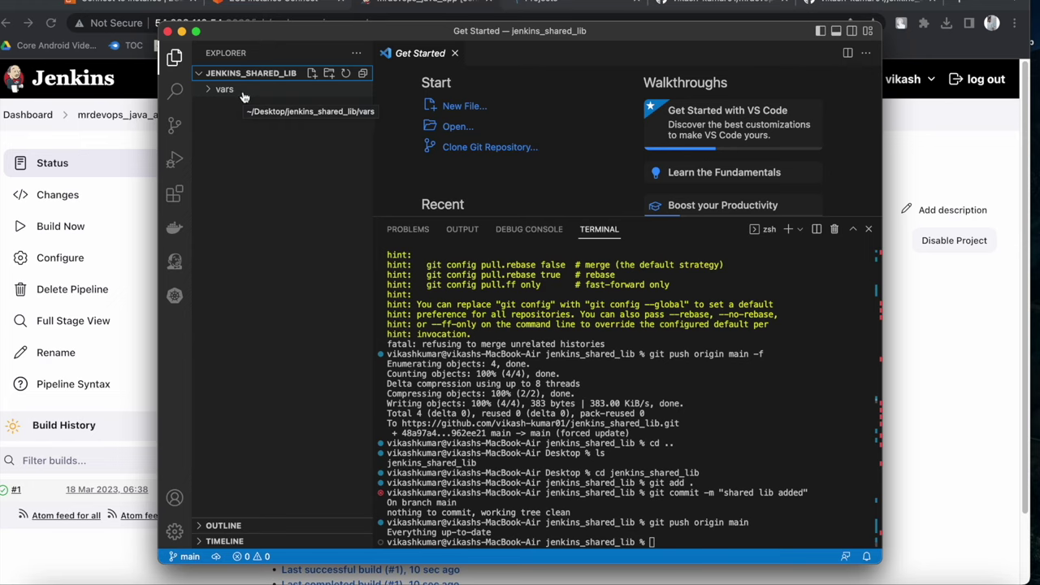
pyautogui.click(228, 93)
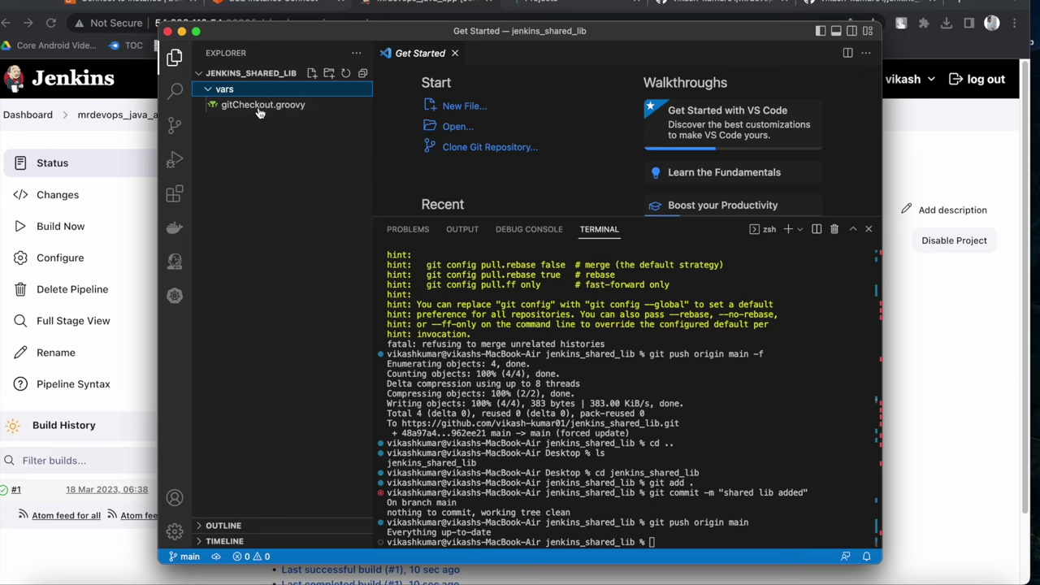
# Return to the jenkins_shared_lib repository page on GitHub
pyautogui.click(906, 323)
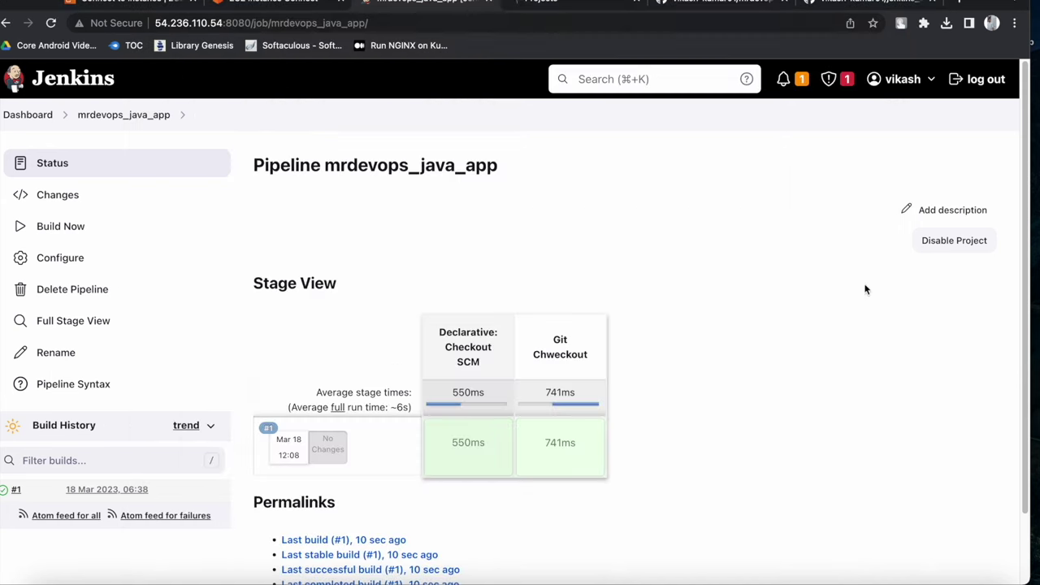
pyautogui.click(675, 7)
pyautogui.click(812, 4)
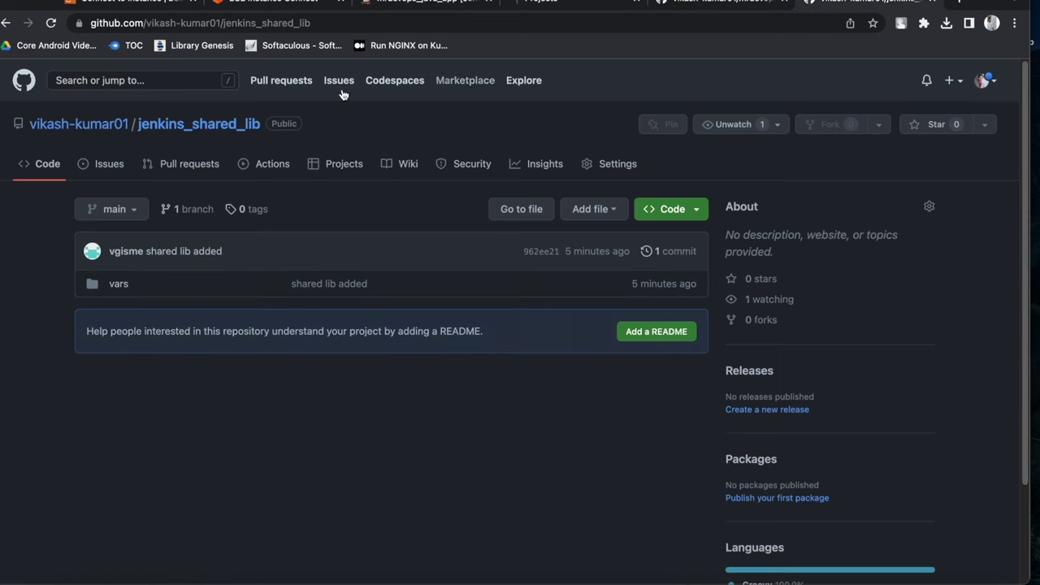
pyautogui.moveTo(146, 140); pyautogui.dragTo(164, 124)
# Confirm gitCheckout.groovy is in the repo's vars folder, then return to the repository root
pyautogui.click(285, 128)
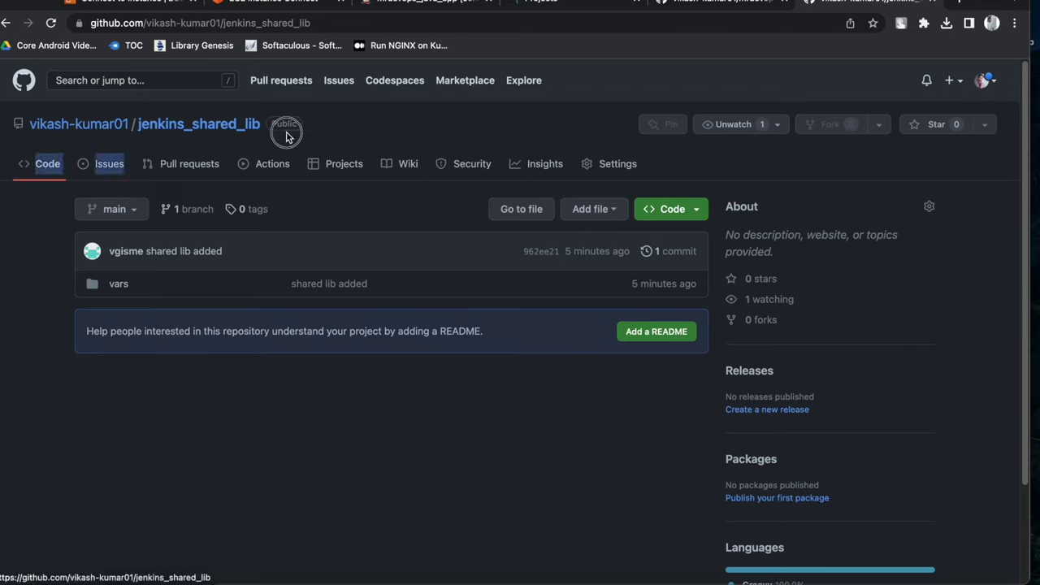
pyautogui.click(297, 123)
pyautogui.click(351, 139)
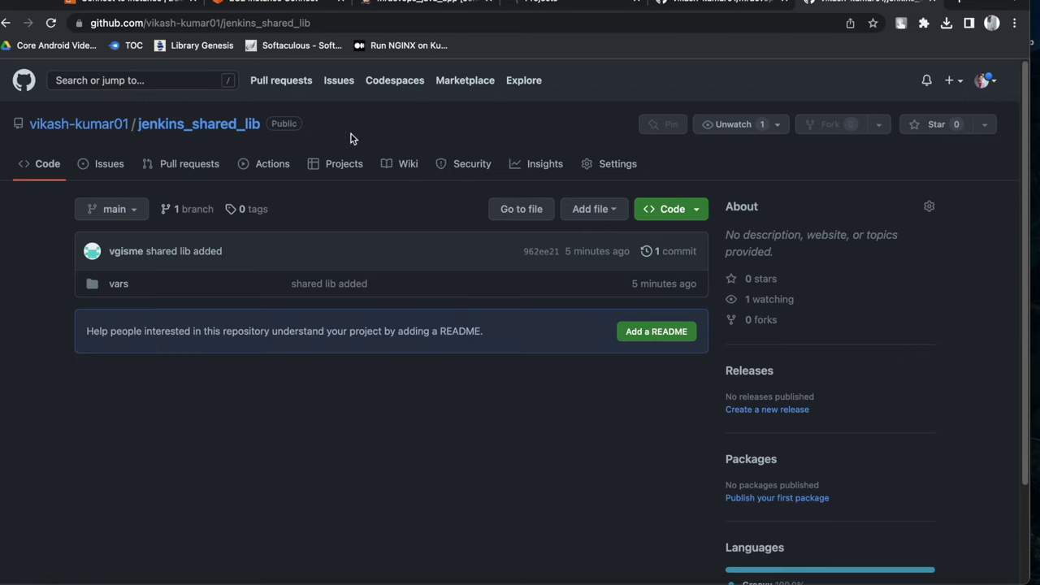
pyautogui.click(119, 284)
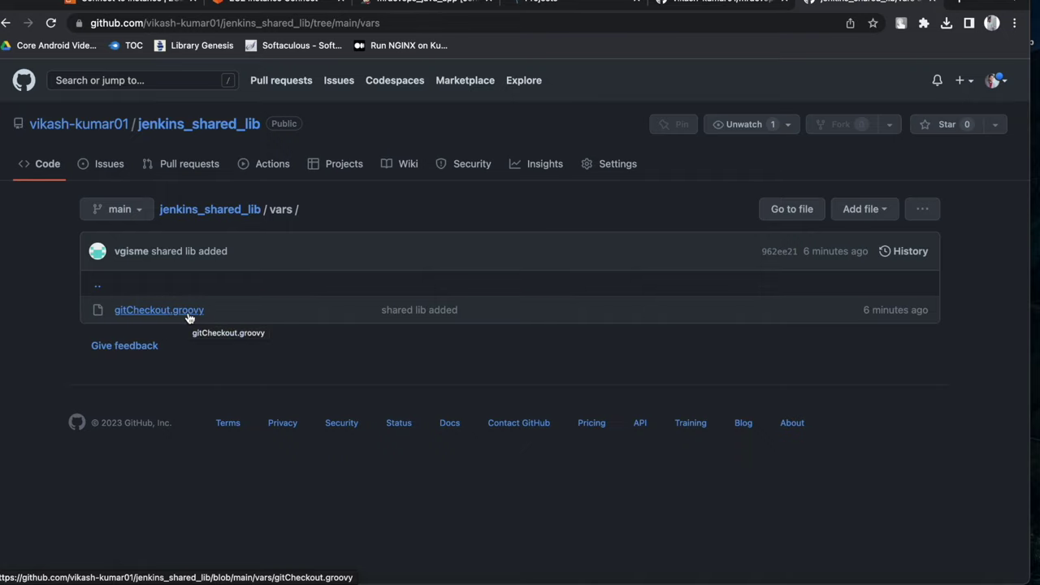
pyautogui.click(232, 127)
# Copy jenkins_shared_lib's HTTPS clone URL and go back to the Jenkins pipeline page
pyautogui.click(676, 211)
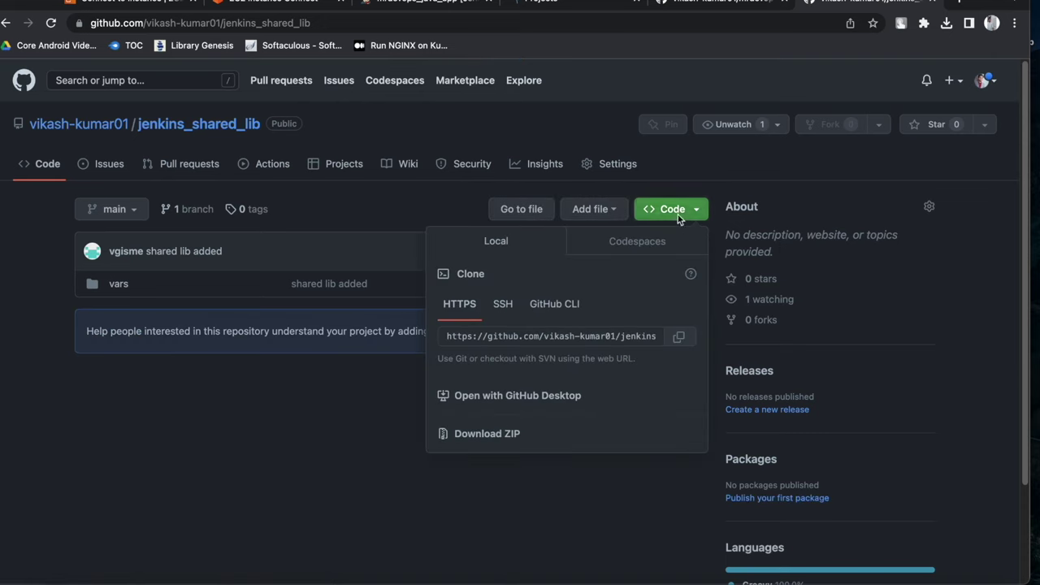
pyautogui.click(688, 338)
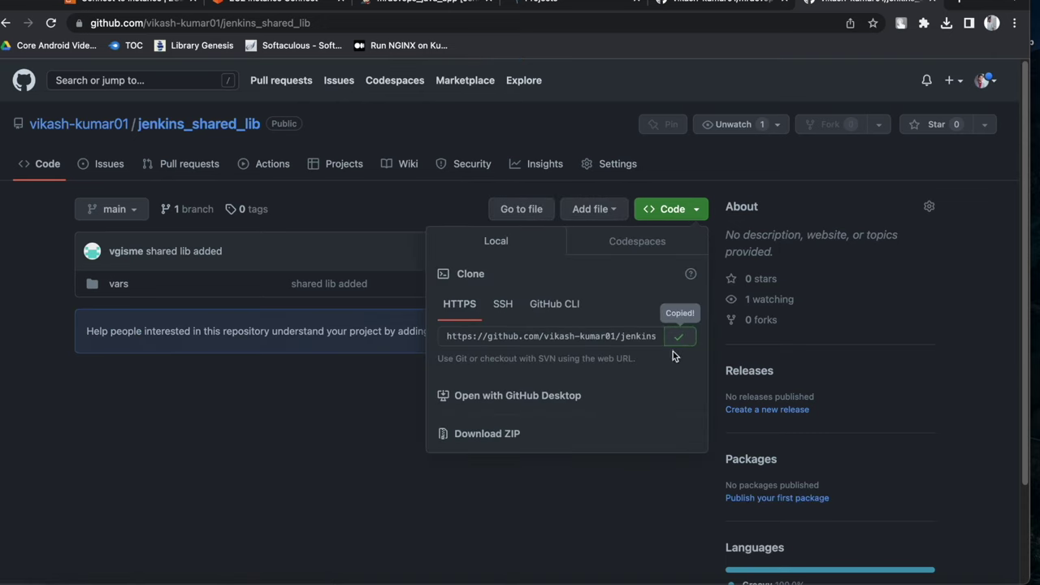
pyautogui.click(420, 7)
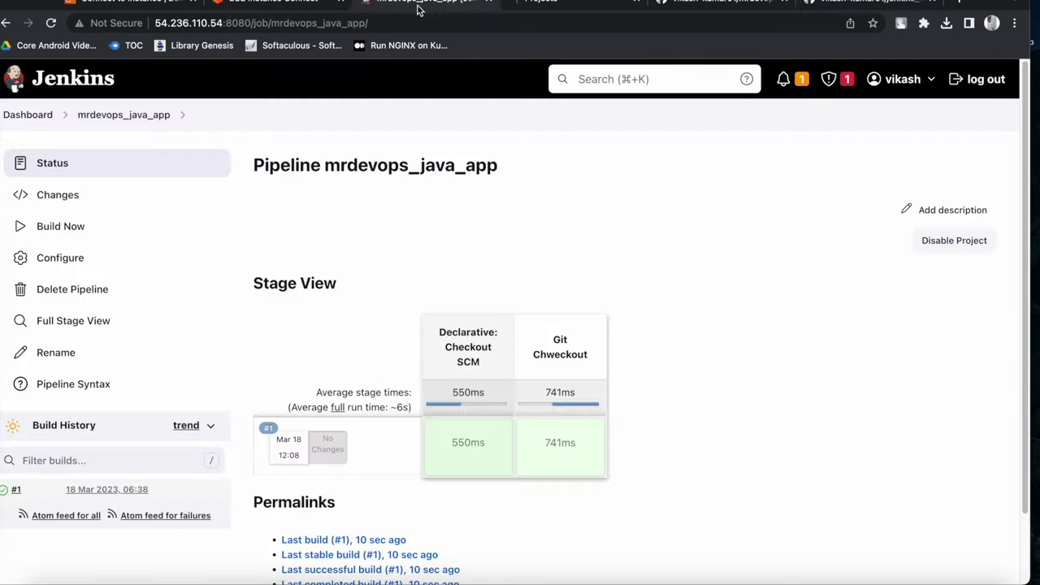
# Open Configure System from the Dashboard via Manage Jenkins
pyautogui.click(28, 114)
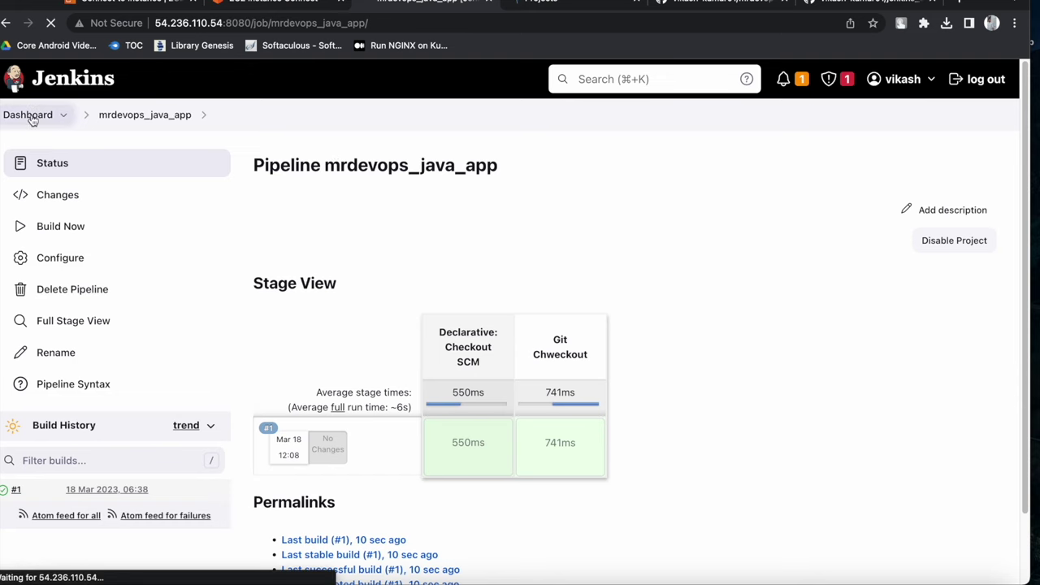
pyautogui.click(77, 320)
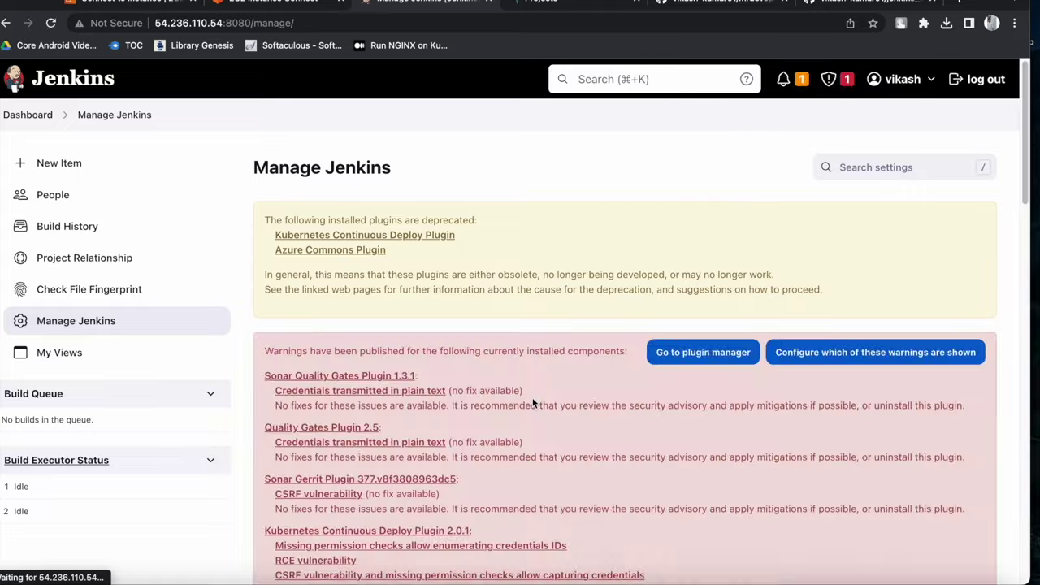
pyautogui.scroll(-5, 520, 394)
pyautogui.click(349, 151)
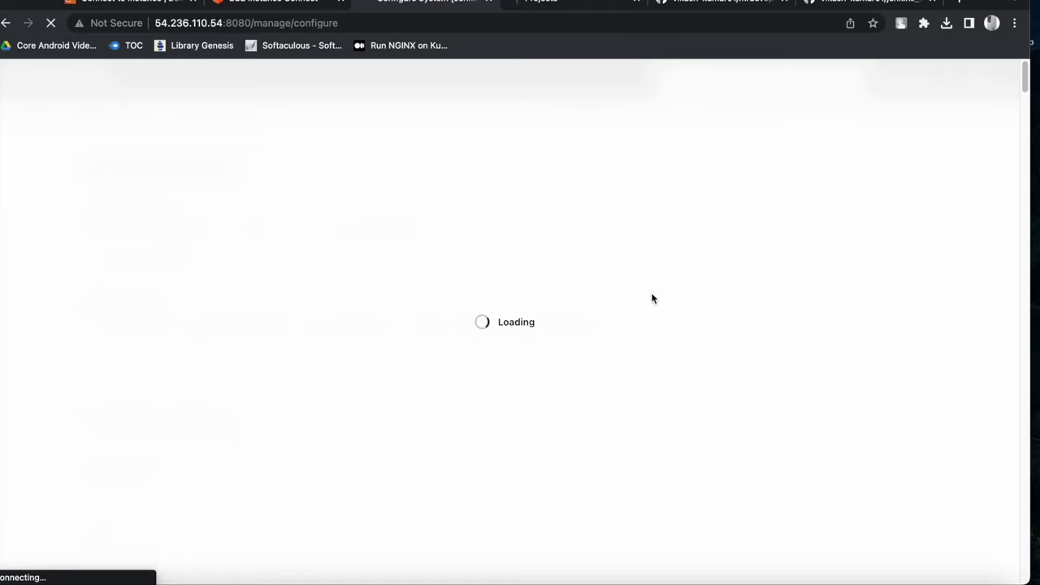
pyautogui.click(650, 276)
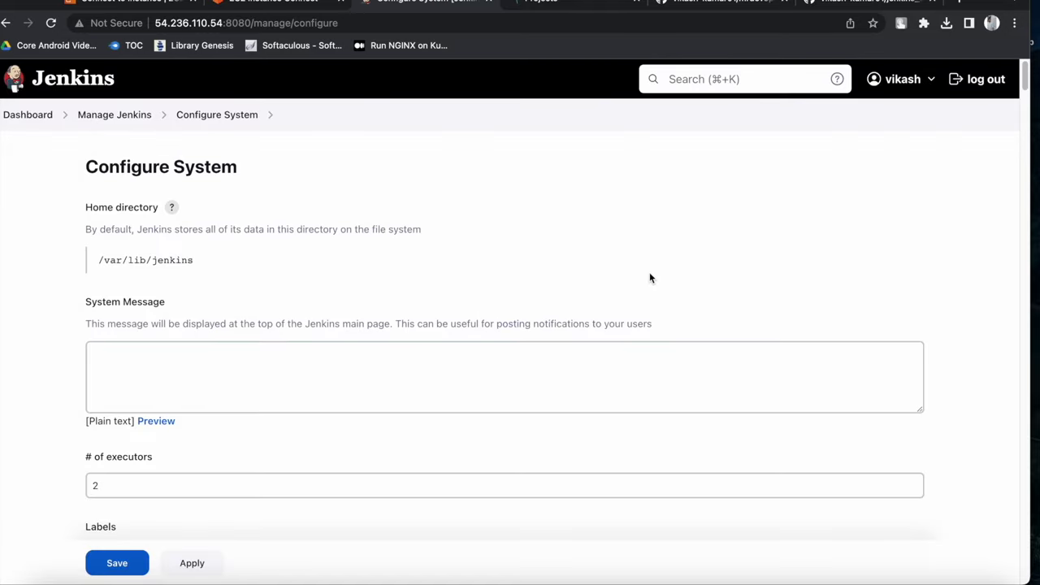
# Search the page for 'global' to reach the Global Pipeline Libraries section
pyautogui.press('super+f')
pyautogui.write('global')
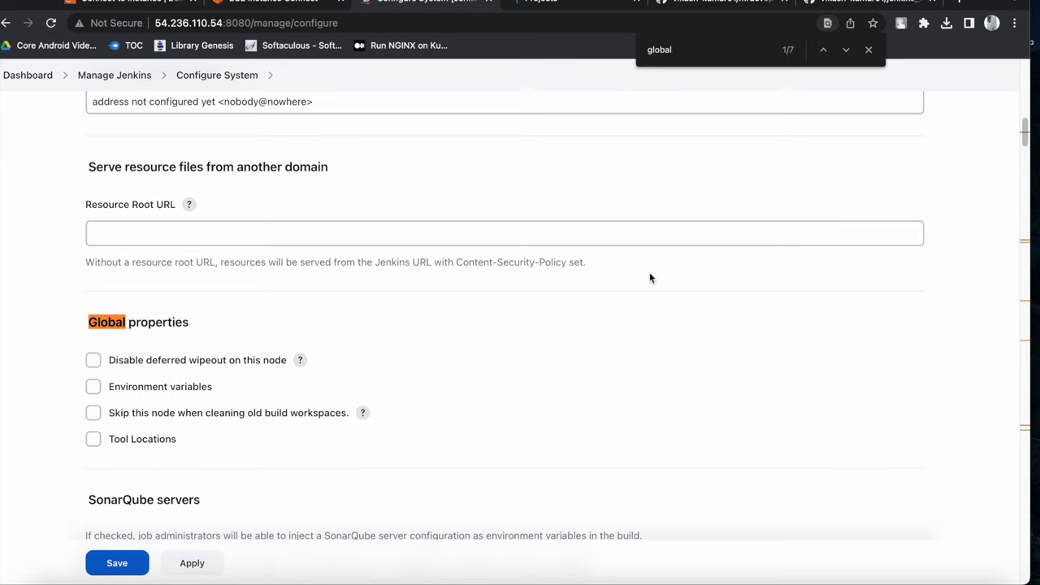
pyautogui.scroll(-3, 649, 272)
pyautogui.click(849, 50)
pyautogui.click(849, 50)
pyautogui.click(849, 49)
pyautogui.click(849, 49)
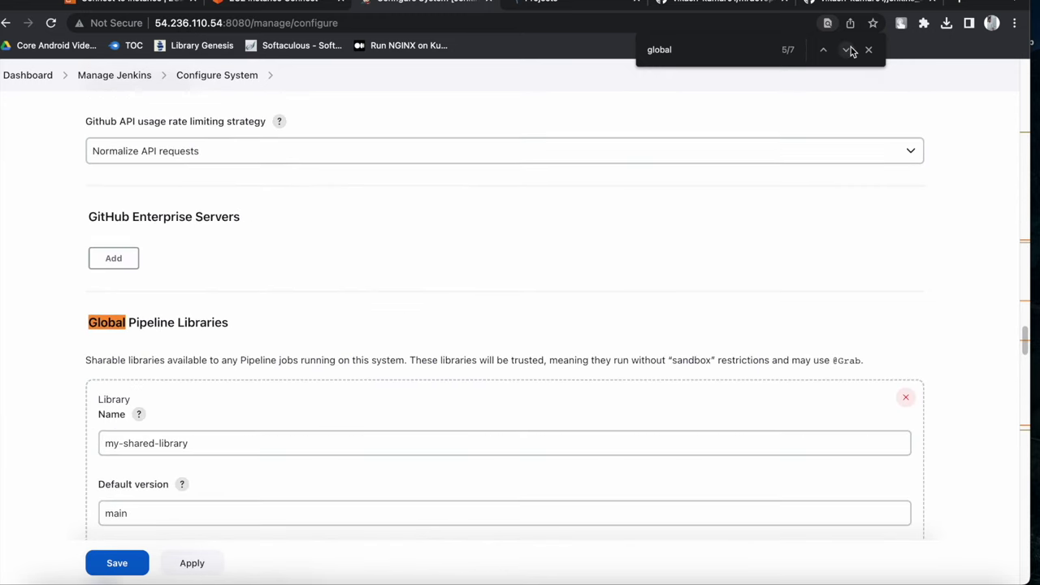
pyautogui.scroll(-2, 341, 299)
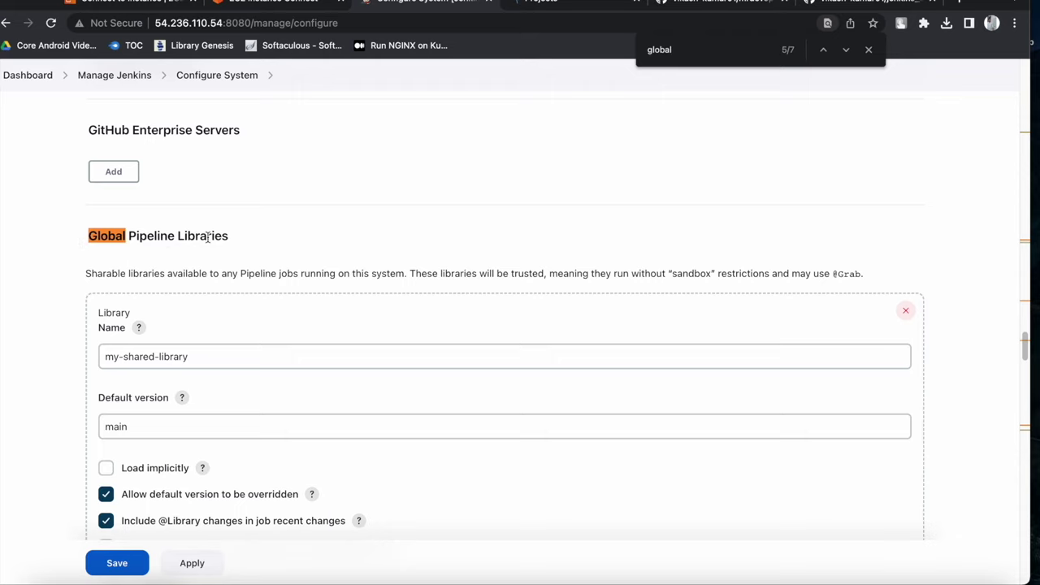
pyautogui.scroll(-1, 229, 238)
# Check the library Name field reads my-shared-library
pyautogui.click(199, 329)
pyautogui.moveTo(200, 329); pyautogui.dragTo(105, 328)
pyautogui.click(197, 330)
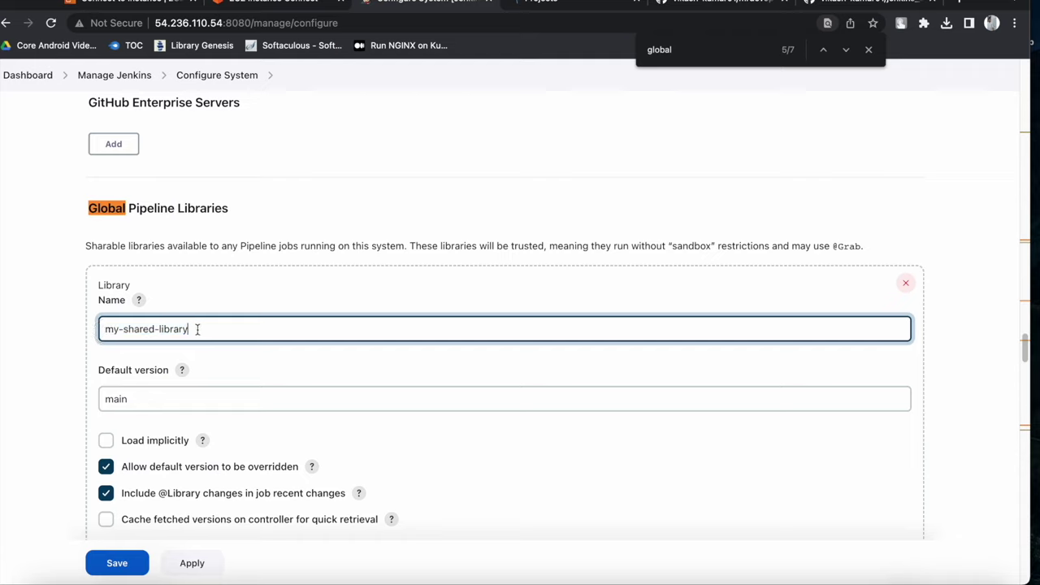
pyautogui.moveTo(196, 329); pyautogui.dragTo(109, 328)
pyautogui.click(204, 329)
pyautogui.moveTo(182, 329); pyautogui.dragTo(93, 330)
pyautogui.click(200, 329)
pyautogui.moveTo(198, 329); pyautogui.dragTo(105, 328)
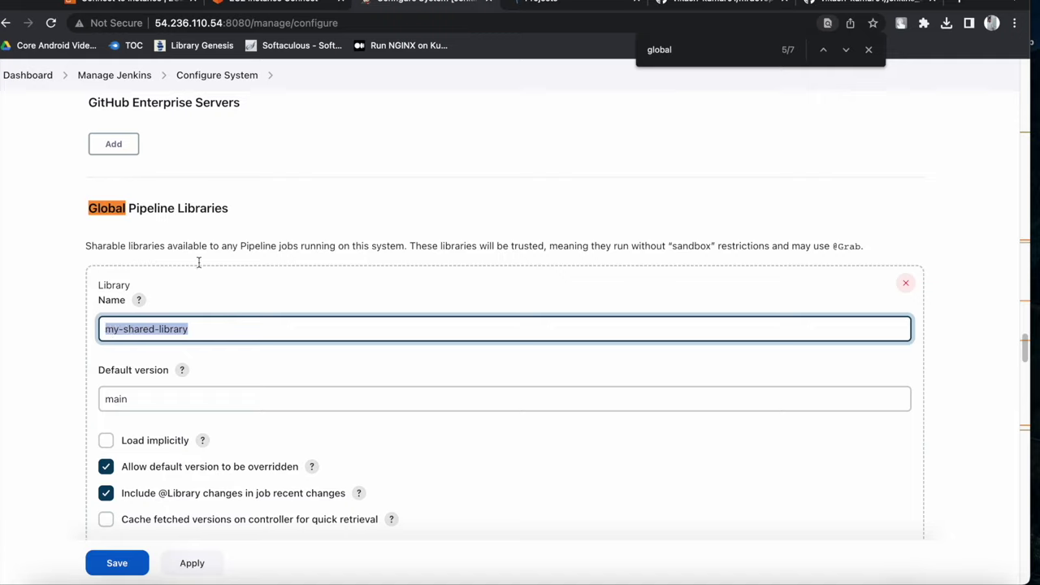
pyautogui.click(194, 329)
pyautogui.moveTo(193, 329); pyautogui.dragTo(100, 329)
# Check Default version is main and scroll to the Modern SCM Git retrieval settings
pyautogui.click(159, 395)
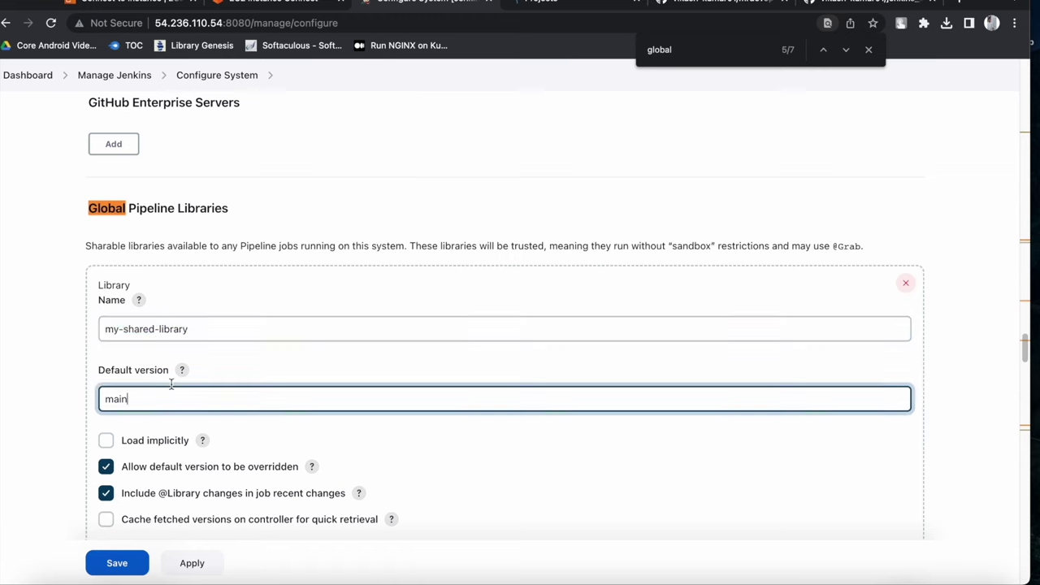
pyautogui.scroll(-1, 162, 370)
pyautogui.moveTo(135, 377); pyautogui.dragTo(100, 380)
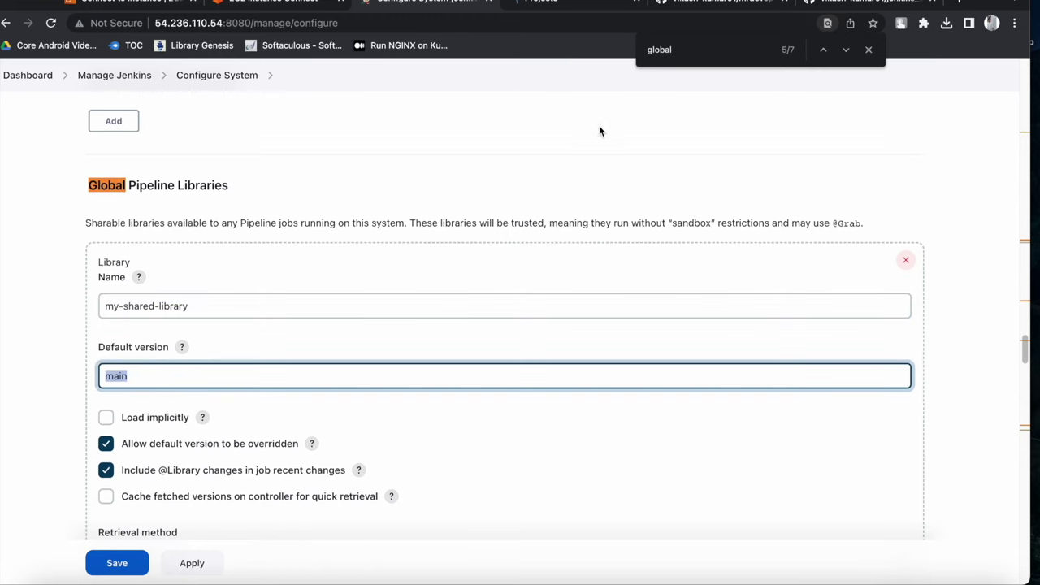
pyautogui.click(839, 9)
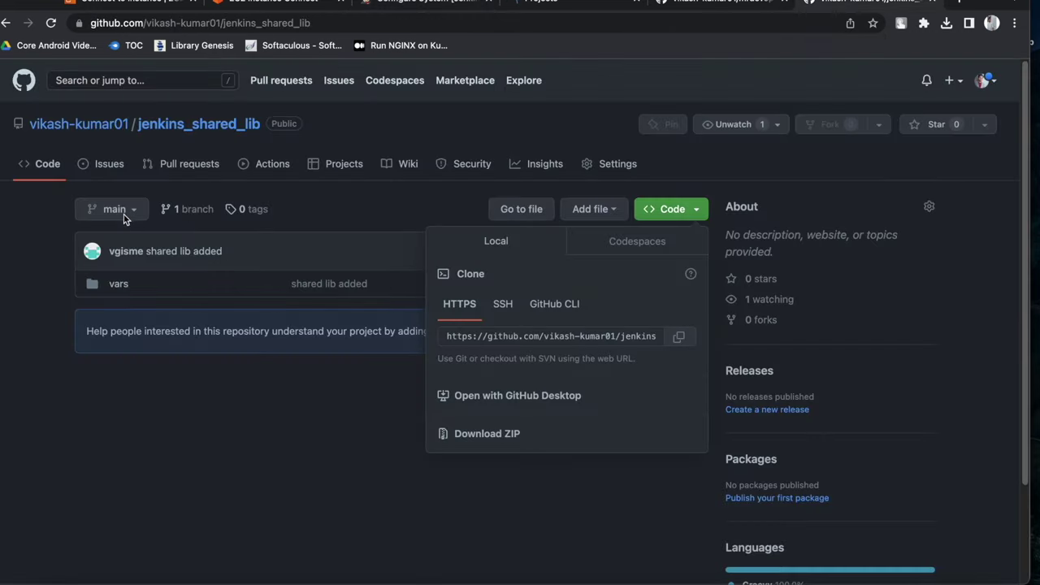
pyautogui.click(431, 10)
pyautogui.scroll(-3, 202, 330)
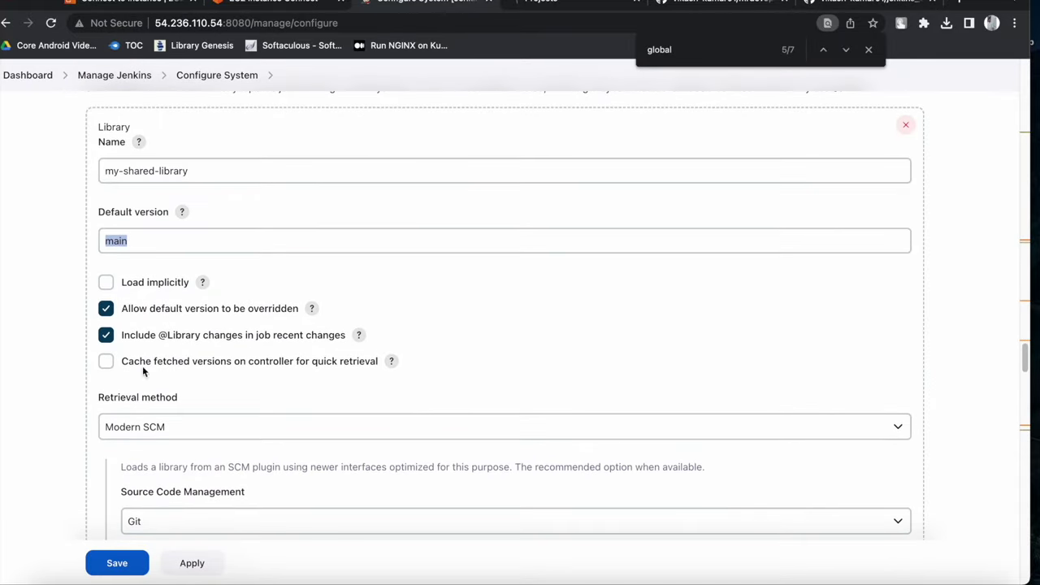
pyautogui.scroll(-2, 223, 348)
pyautogui.scroll(-3, 195, 312)
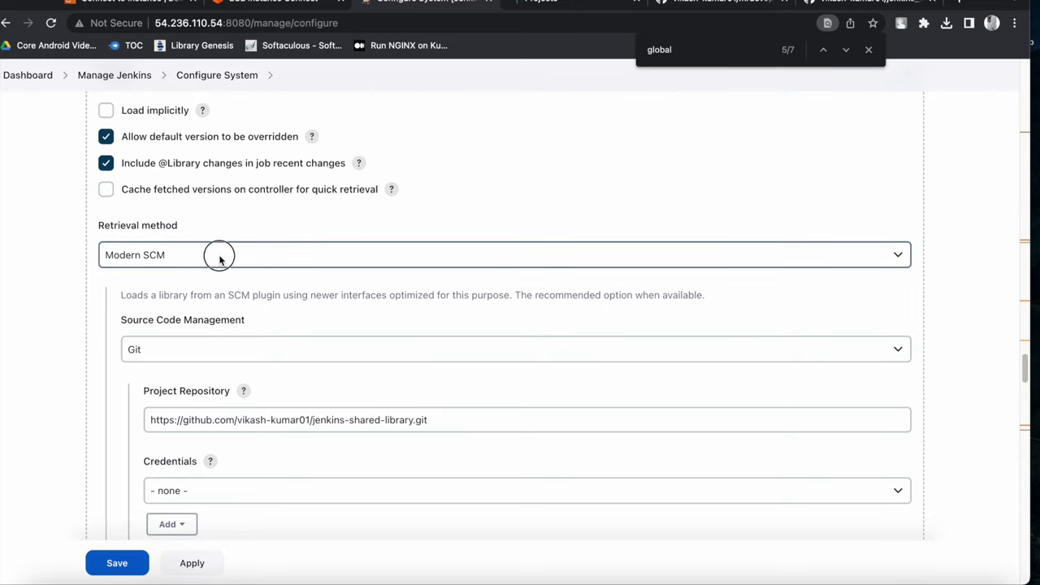
# Keep Modern SCM as the shared library's retrieval method
pyautogui.click(355, 262)
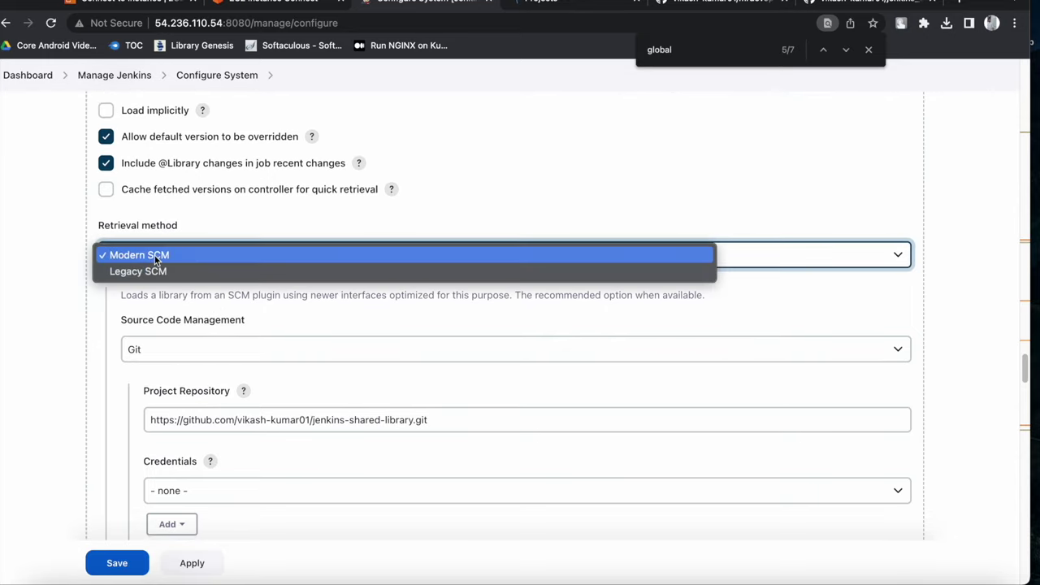
pyautogui.click(229, 231)
pyautogui.scroll(-4, 265, 324)
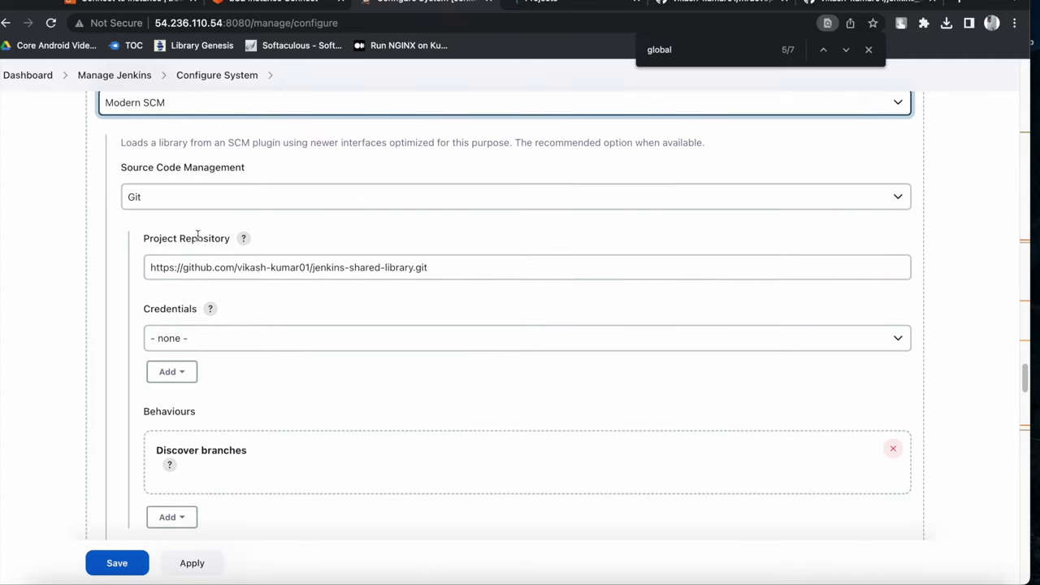
# Paste the mrdevops_java_app HTTPS clone URL into the Project Repository field
pyautogui.click(761, 5)
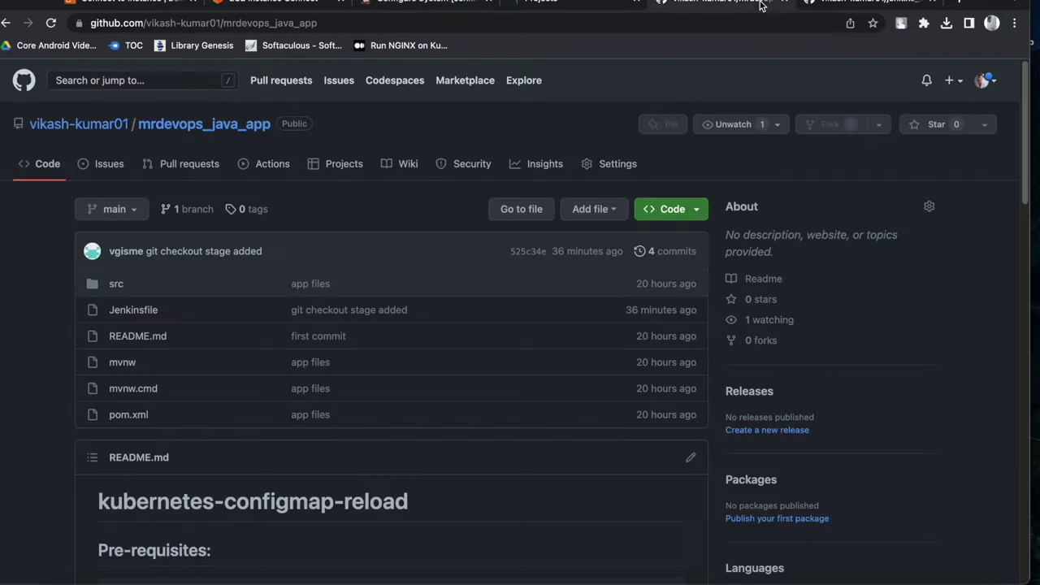
pyautogui.click(676, 207)
pyautogui.click(679, 336)
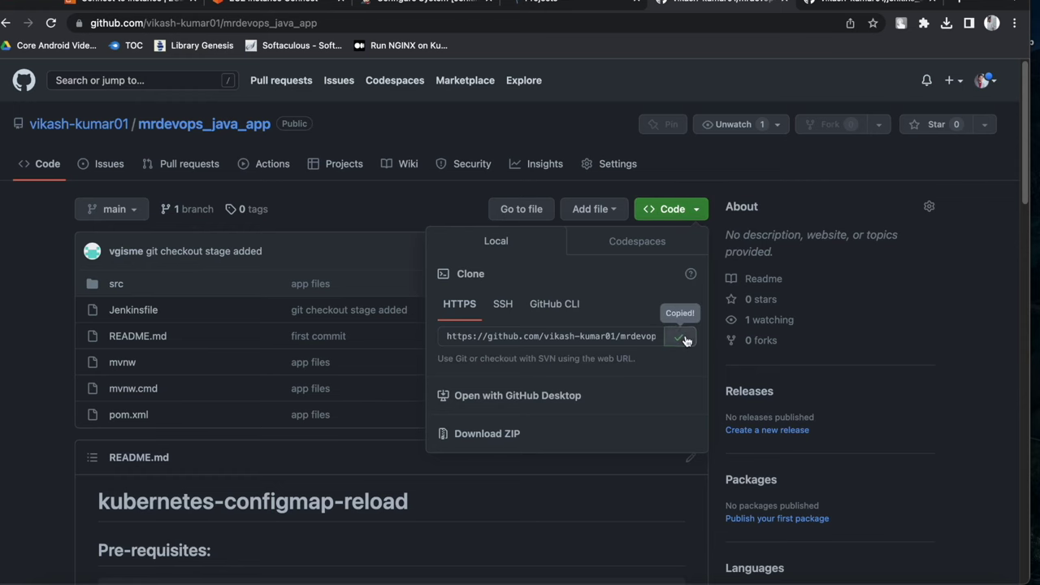
pyautogui.click(428, 4)
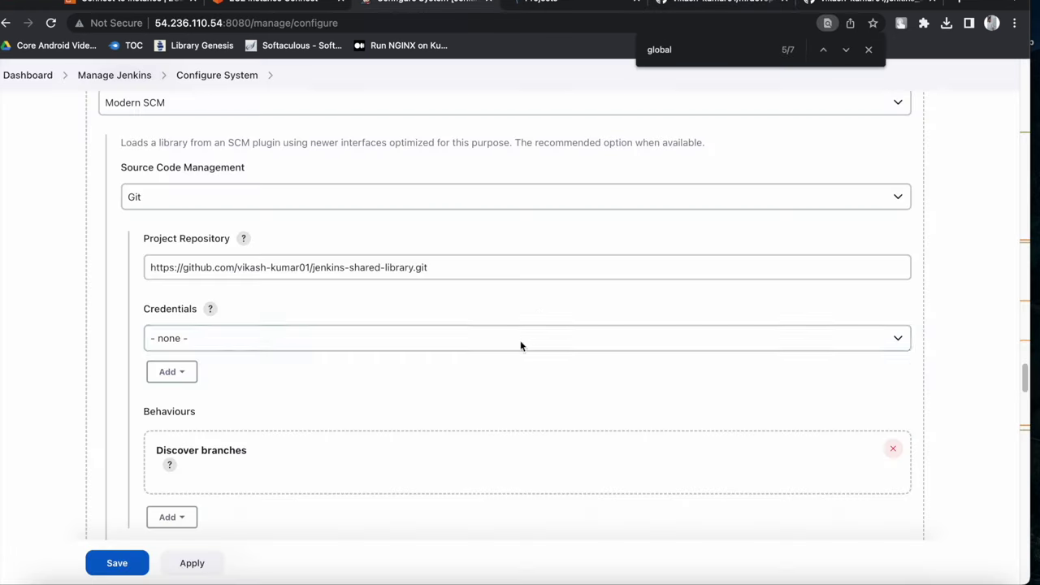
pyautogui.click(453, 277)
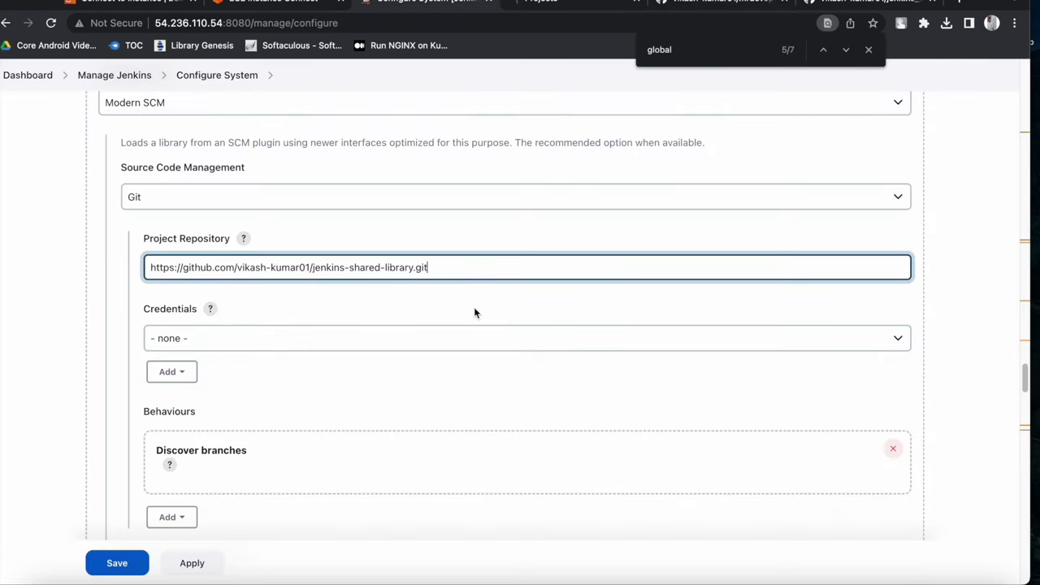
pyautogui.moveTo(458, 269); pyautogui.dragTo(107, 269)
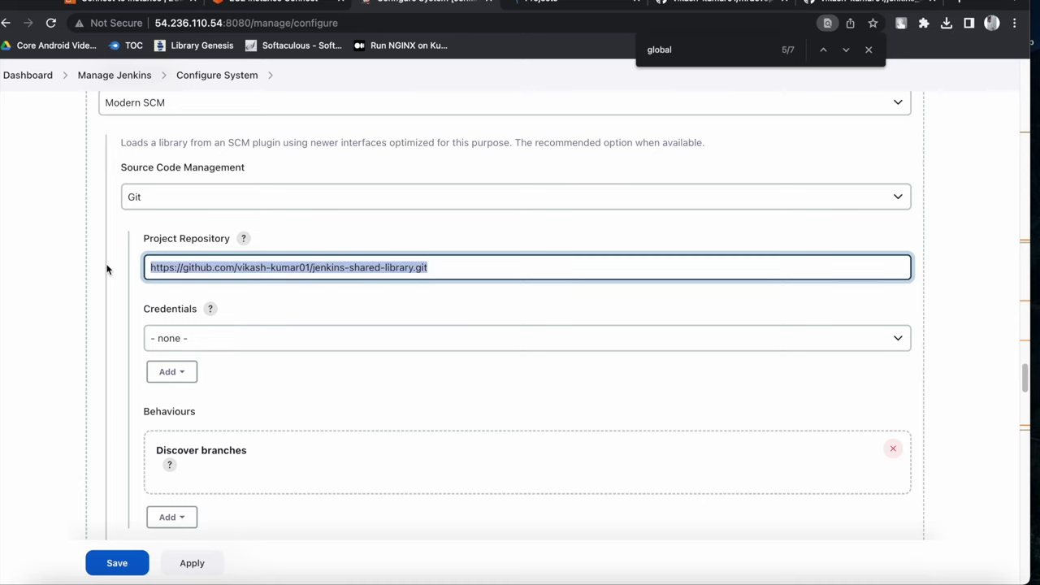
pyautogui.hotkey('ctrl', 'v')
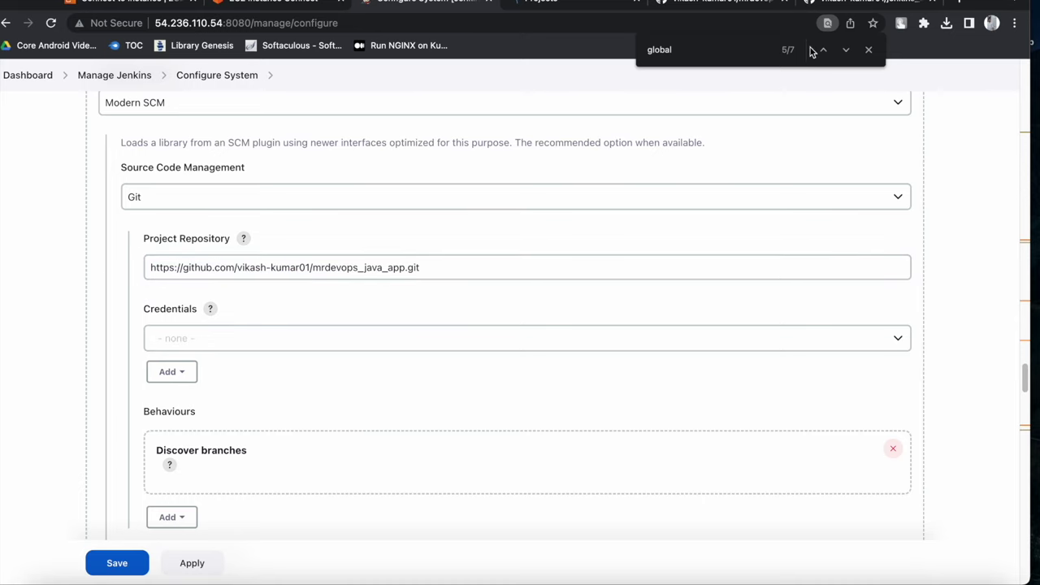
# Replace the Project Repository URL with the jenkins_shared_lib HTTPS clone URL
pyautogui.click(845, 7)
pyautogui.click(673, 210)
pyautogui.click(672, 209)
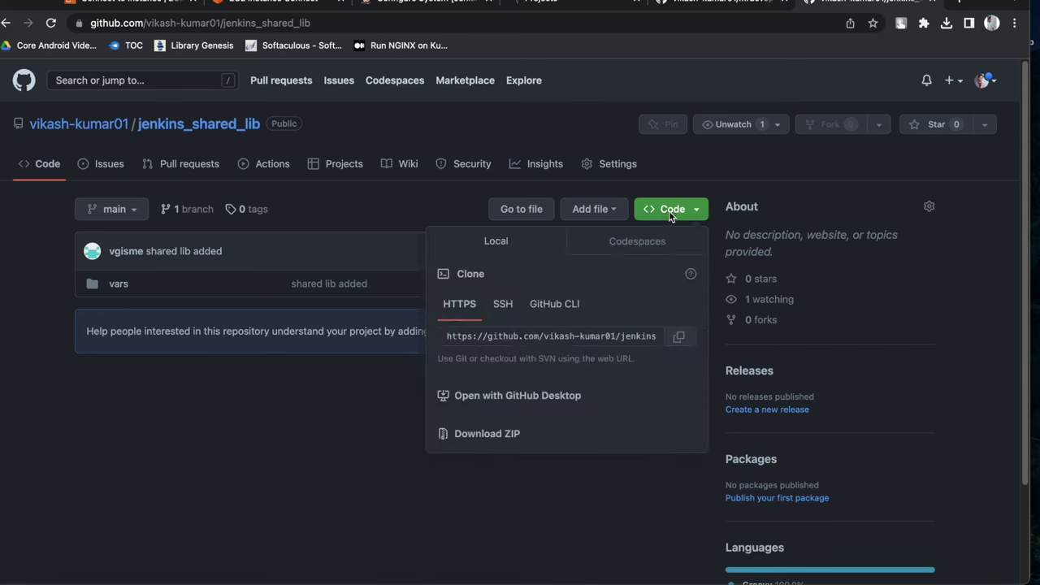
pyautogui.click(680, 337)
pyautogui.click(431, 7)
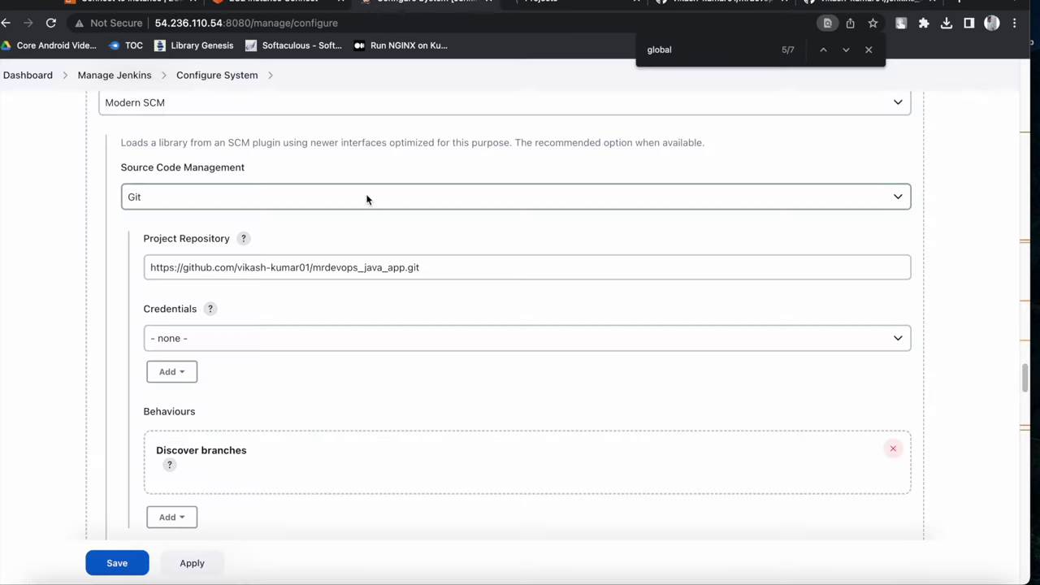
pyautogui.moveTo(437, 270); pyautogui.dragTo(111, 260)
pyautogui.hotkey('ctrl', 'v')
pyautogui.click(402, 300)
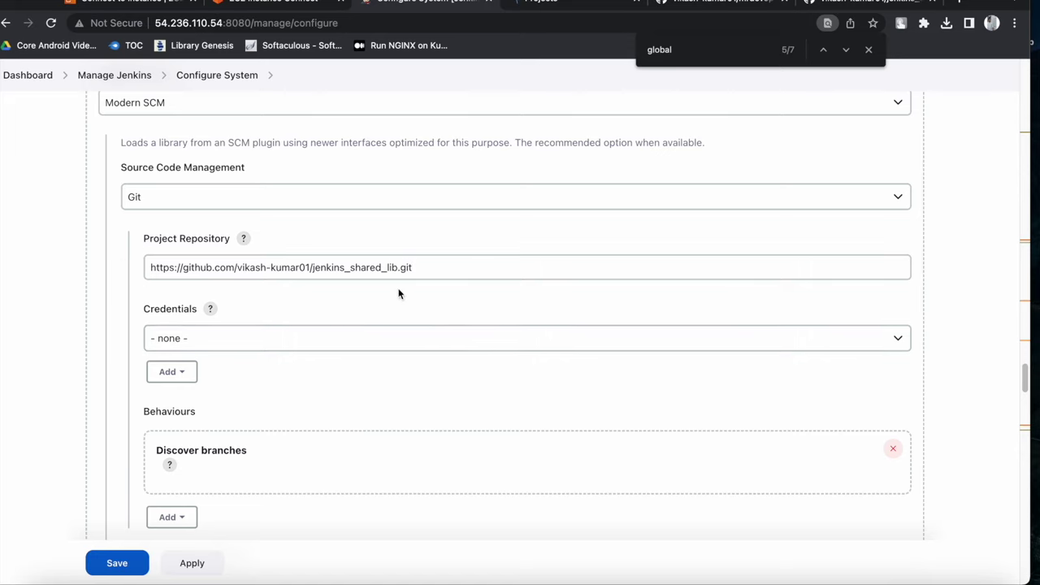
# Apply and save the Jenkins system configuration
pyautogui.scroll(-1, 224, 303)
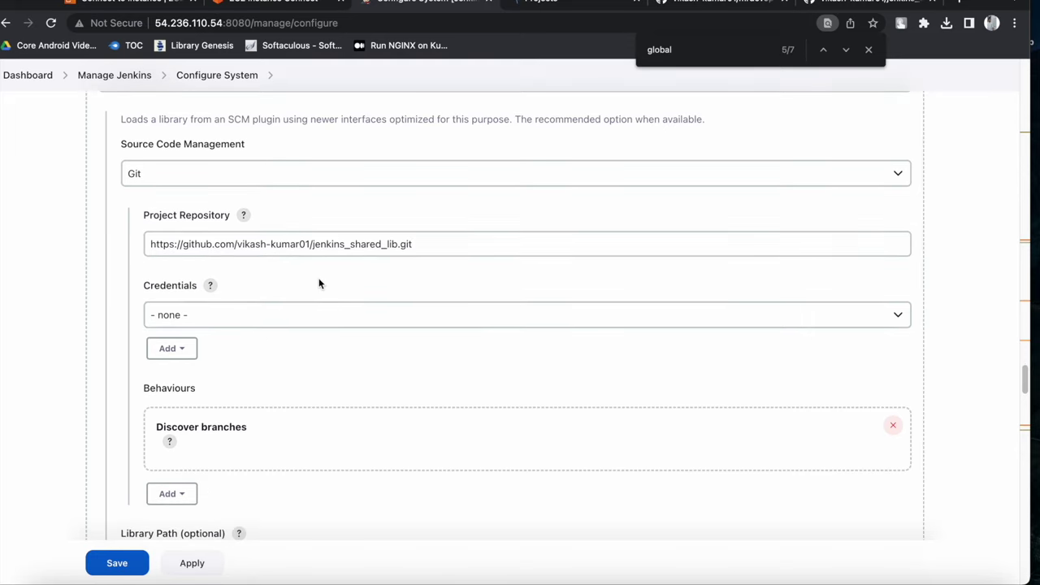
pyautogui.scroll(-1, 274, 281)
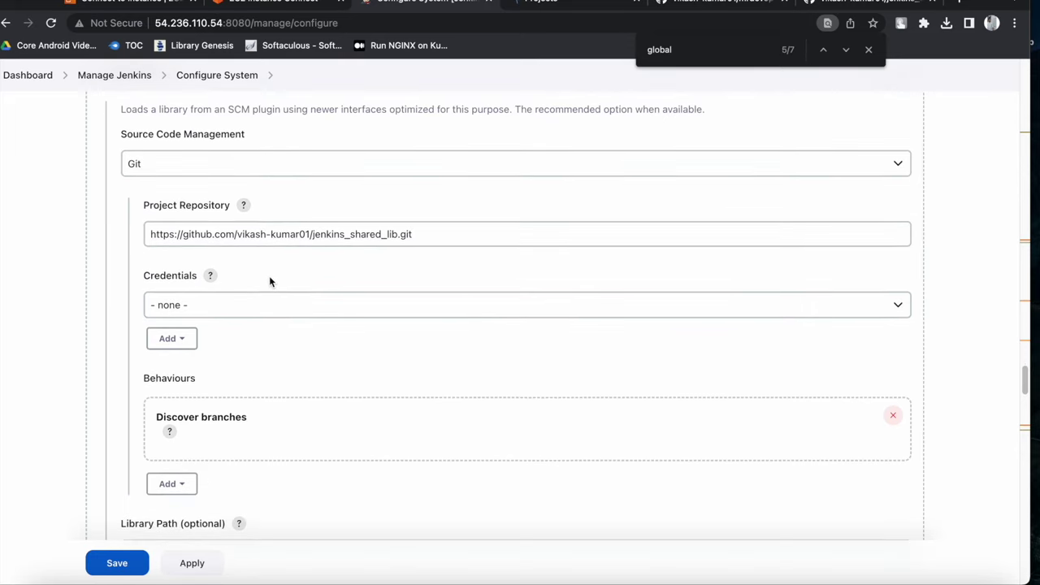
pyautogui.scroll(-4, 269, 281)
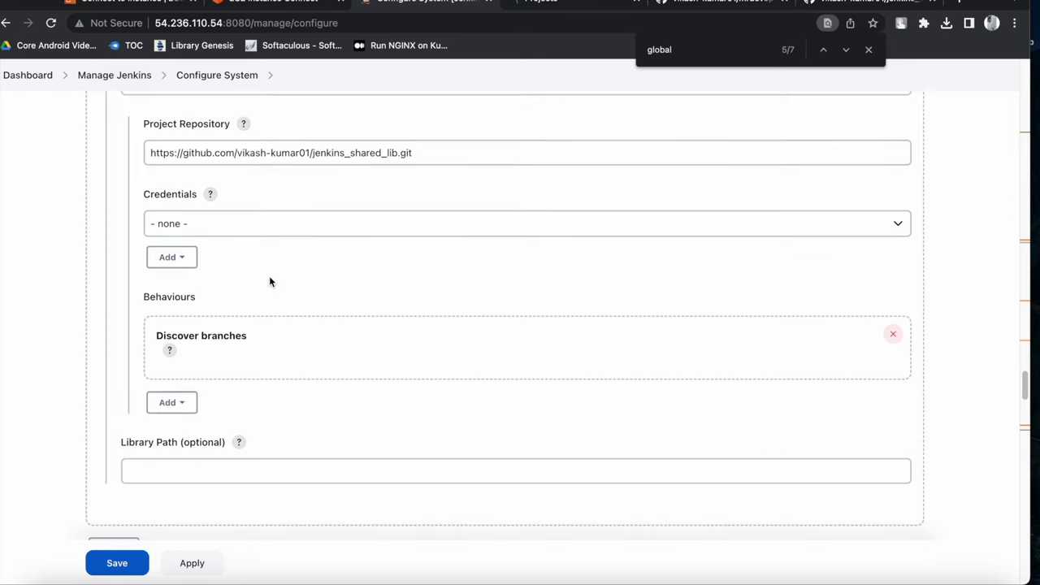
pyautogui.scroll(-2, 195, 475)
pyautogui.scroll(12, 211, 474)
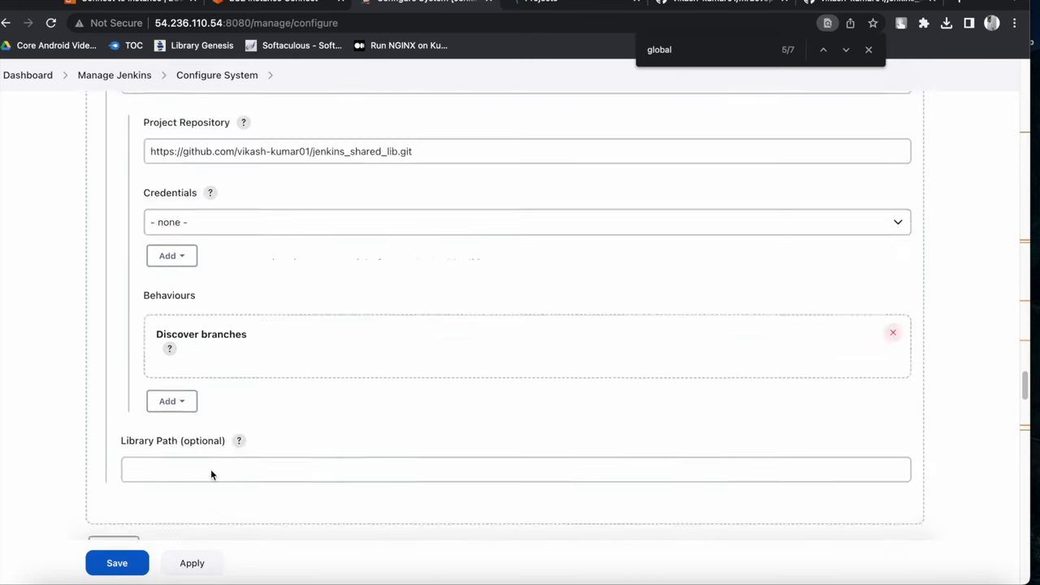
pyautogui.scroll(-12, 211, 468)
pyautogui.click(200, 562)
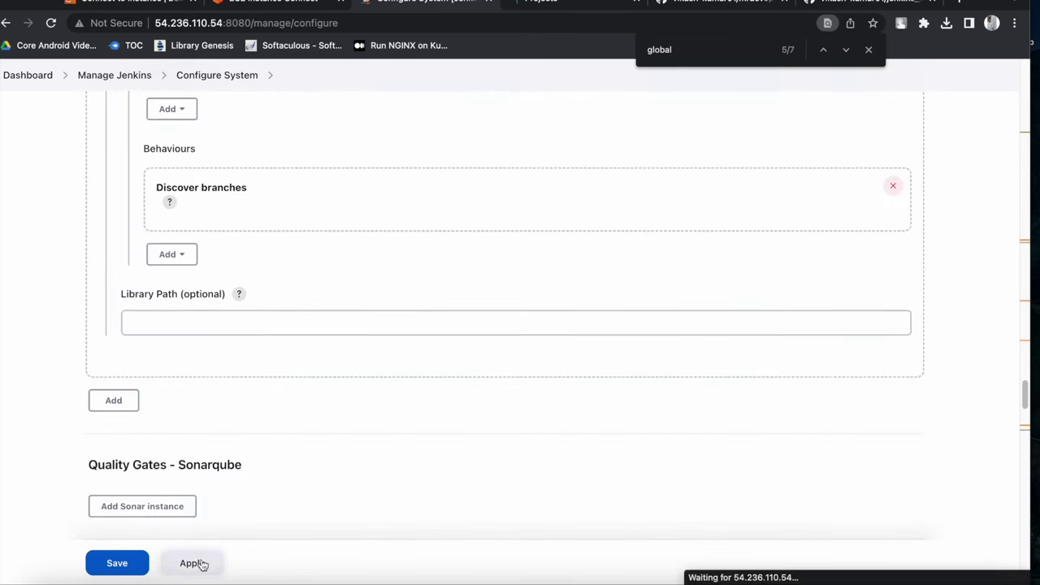
pyautogui.click(131, 566)
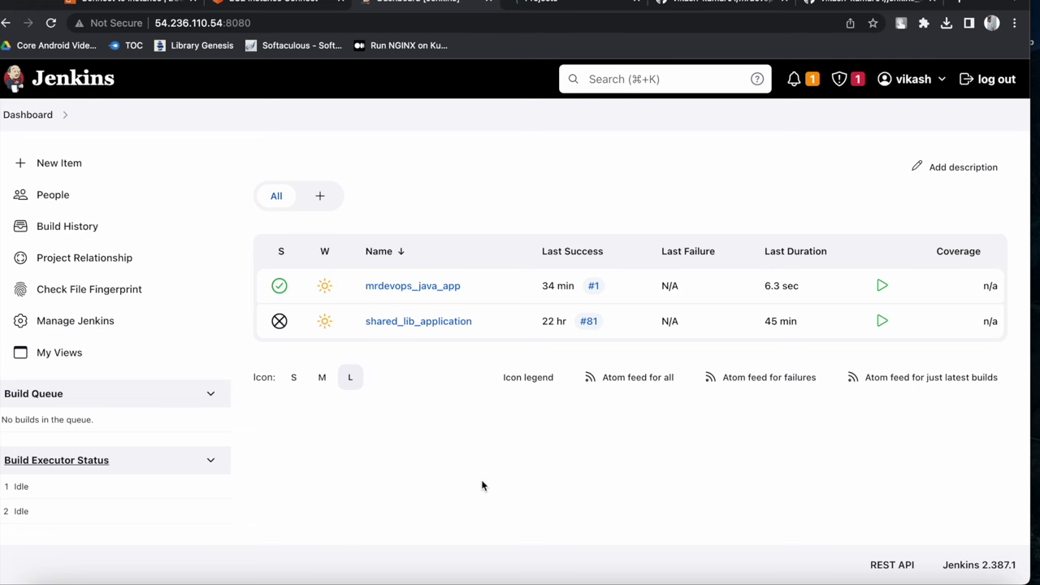
pyautogui.click(767, 578)
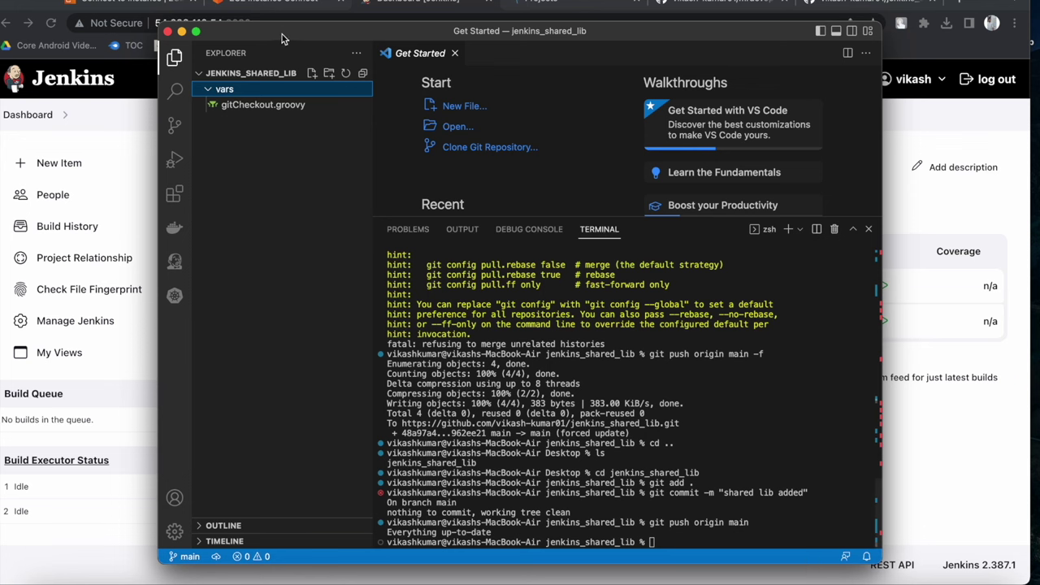
# Bring up and enlarge the javapplication project window in Visual Studio Code
pyautogui.moveTo(228, 33); pyautogui.dragTo(470, 166)
pyautogui.click(22, 3)
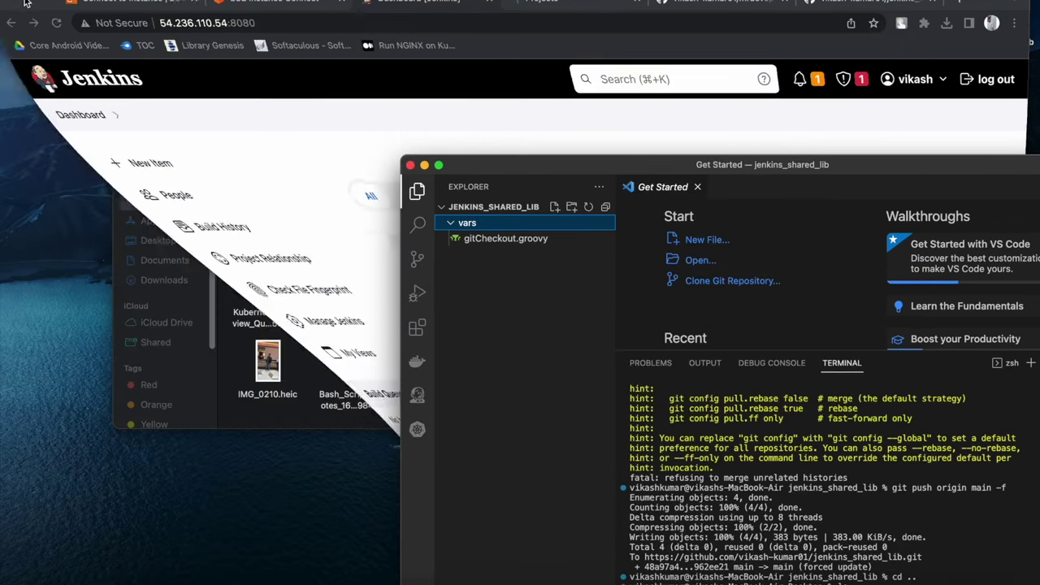
pyautogui.moveTo(559, 172); pyautogui.dragTo(269, 10)
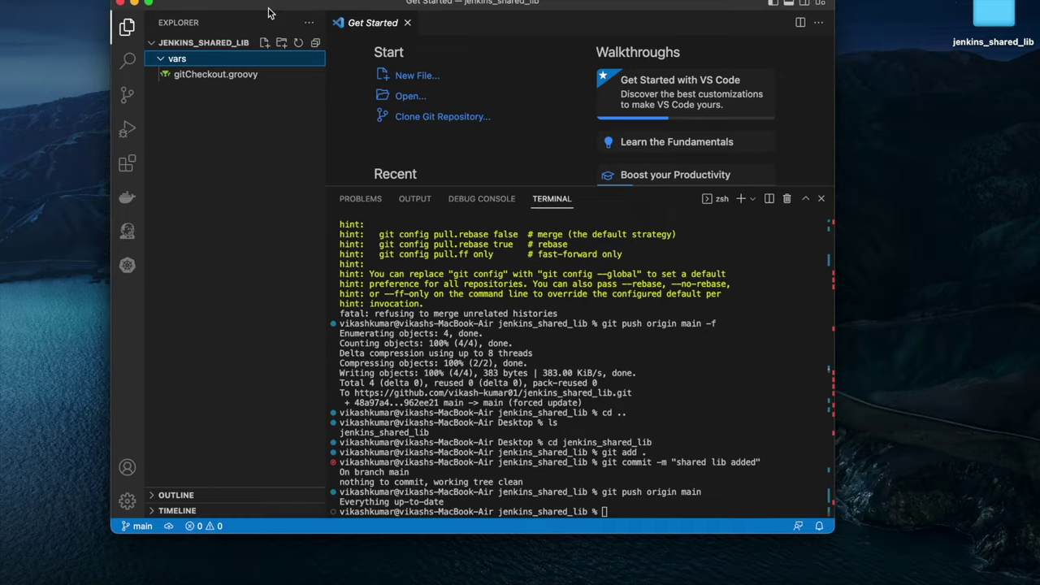
pyautogui.rightClick(744, 578)
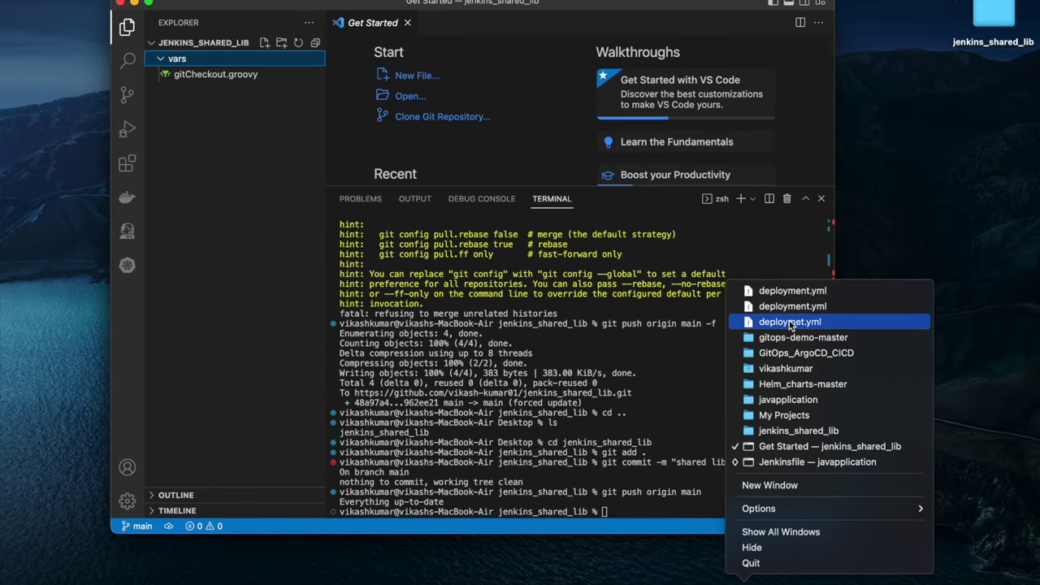
pyautogui.click(788, 400)
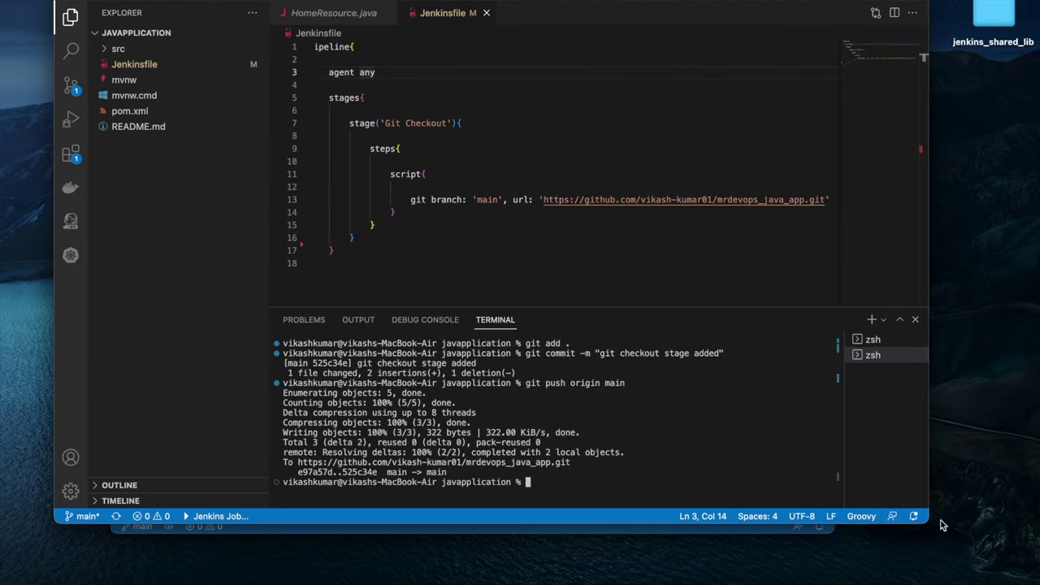
pyautogui.moveTo(928, 525); pyautogui.dragTo(1016, 550)
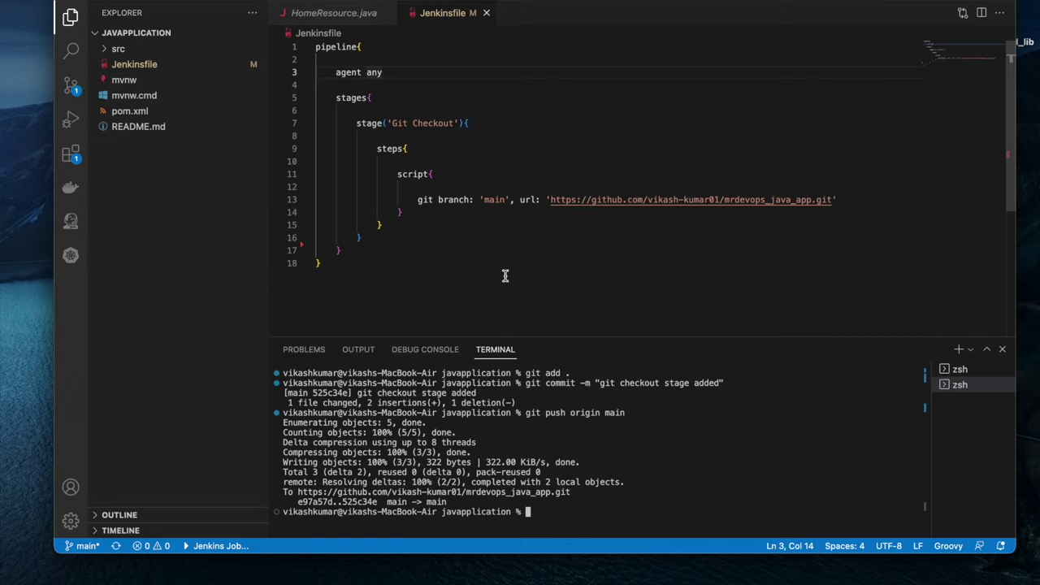
# Check the Jenkinsfile's git checkout on line 13, then open gitCheckout.groovy with a smaller terminal
pyautogui.moveTo(415, 199); pyautogui.dragTo(824, 195)
pyautogui.press('Escape')
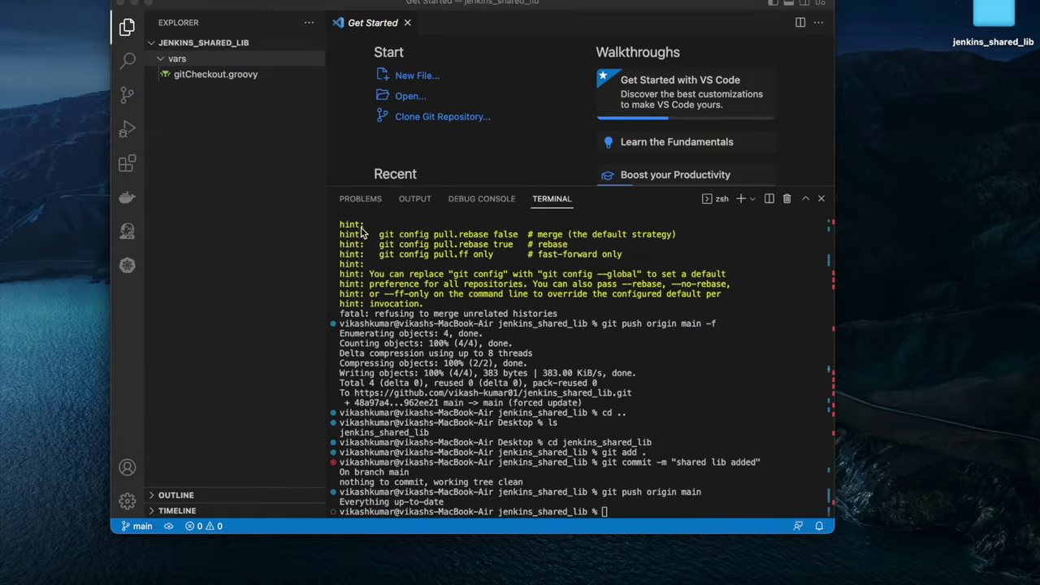
pyautogui.click(218, 76)
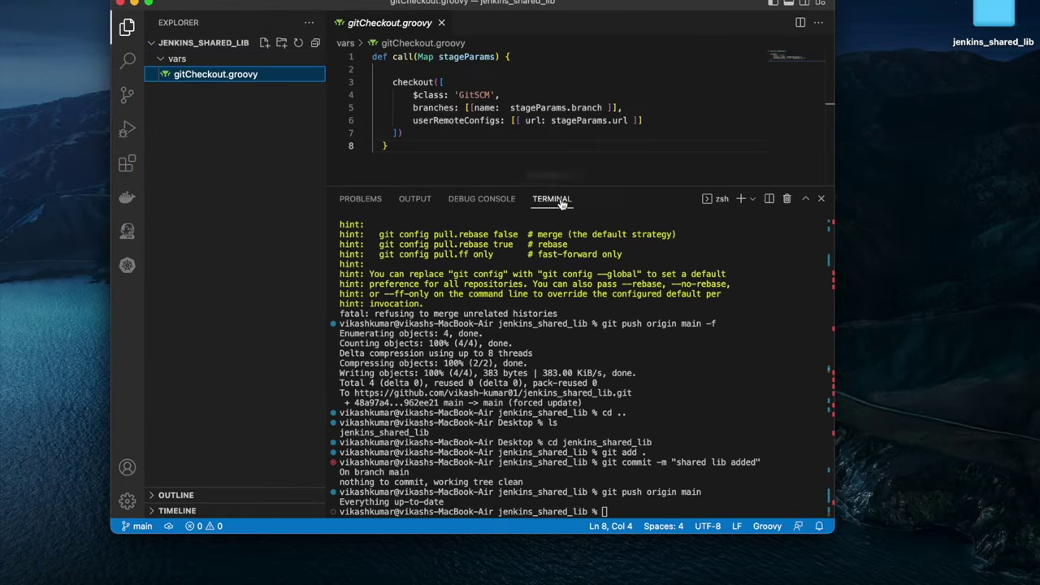
pyautogui.moveTo(572, 186); pyautogui.dragTo(572, 392)
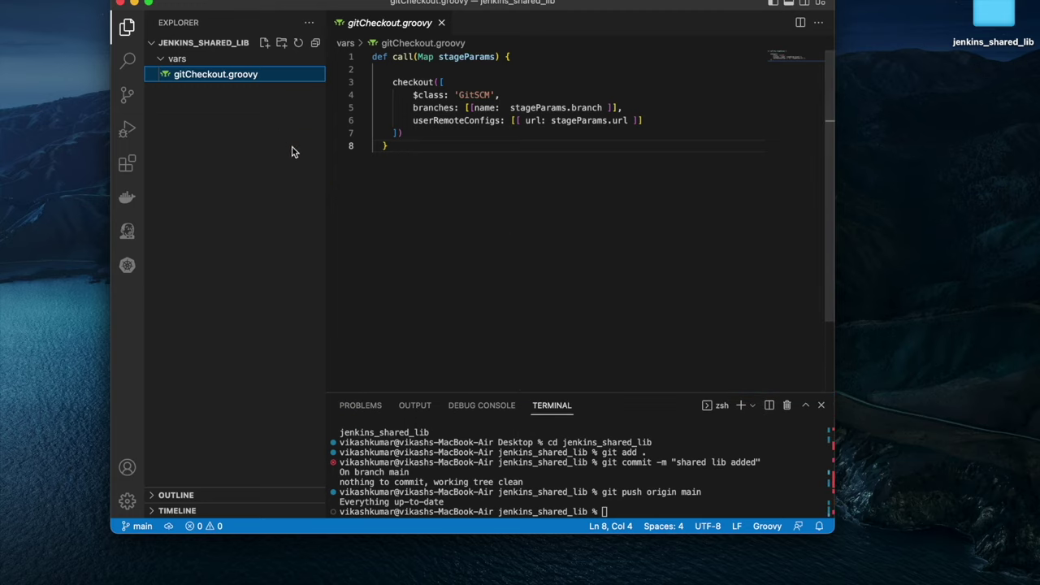
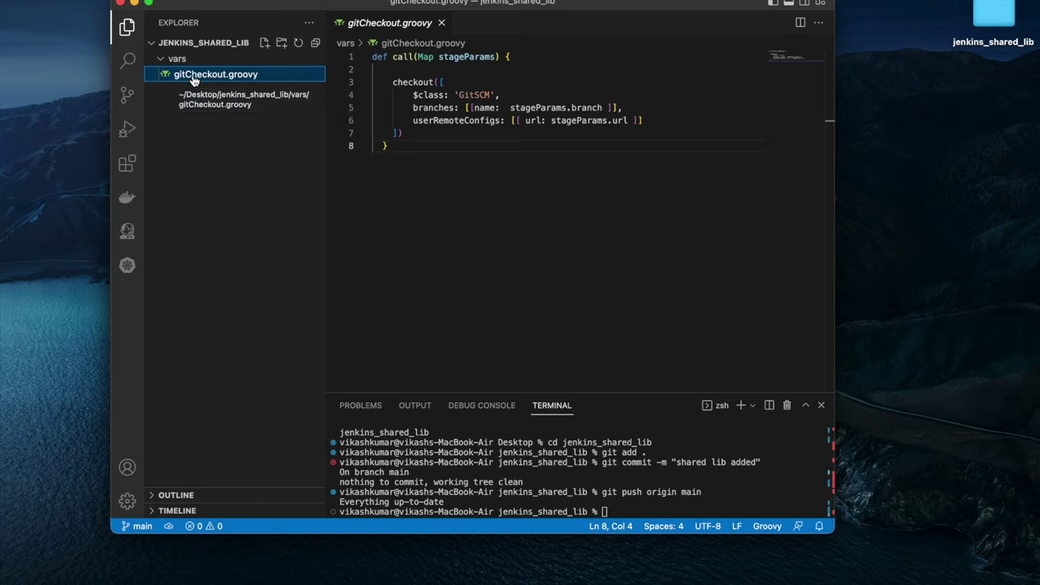
# Highlight the call method, its Map parameter and the GitSCM checkout block in gitCheckout.groovy
pyautogui.doubleClick(404, 56)
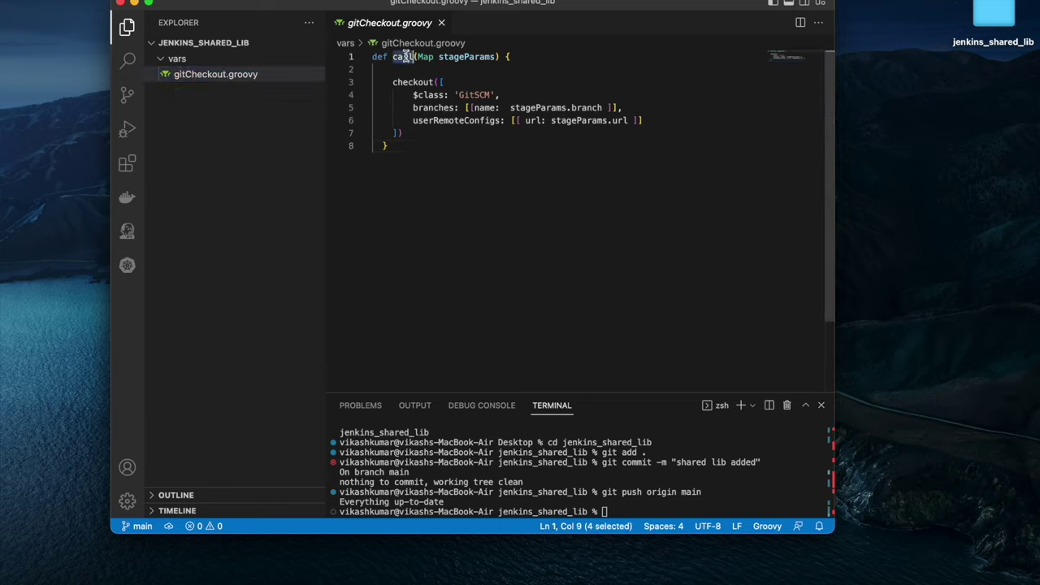
pyautogui.doubleClick(427, 57)
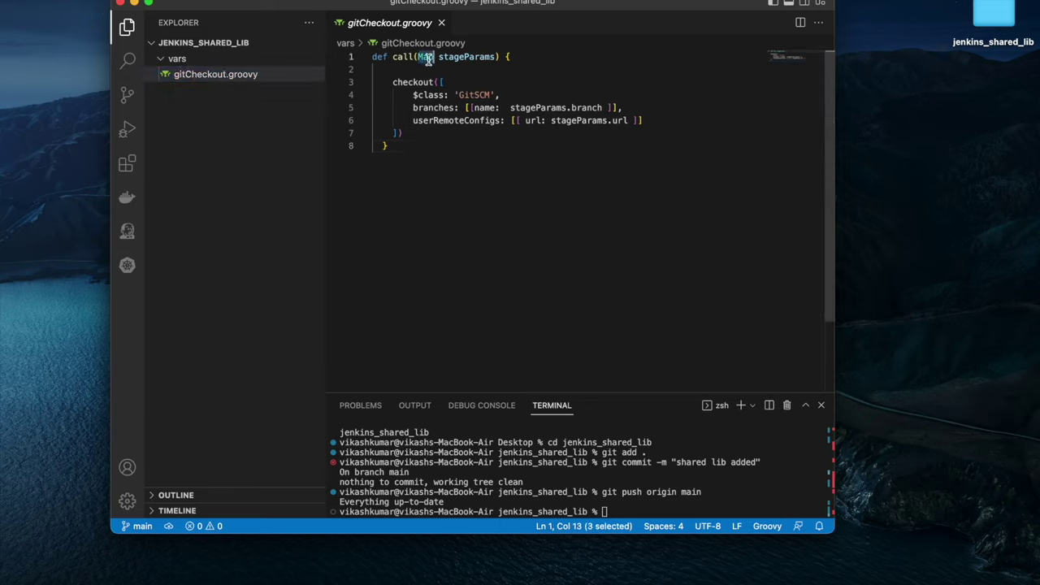
pyautogui.moveTo(419, 137); pyautogui.dragTo(358, 84)
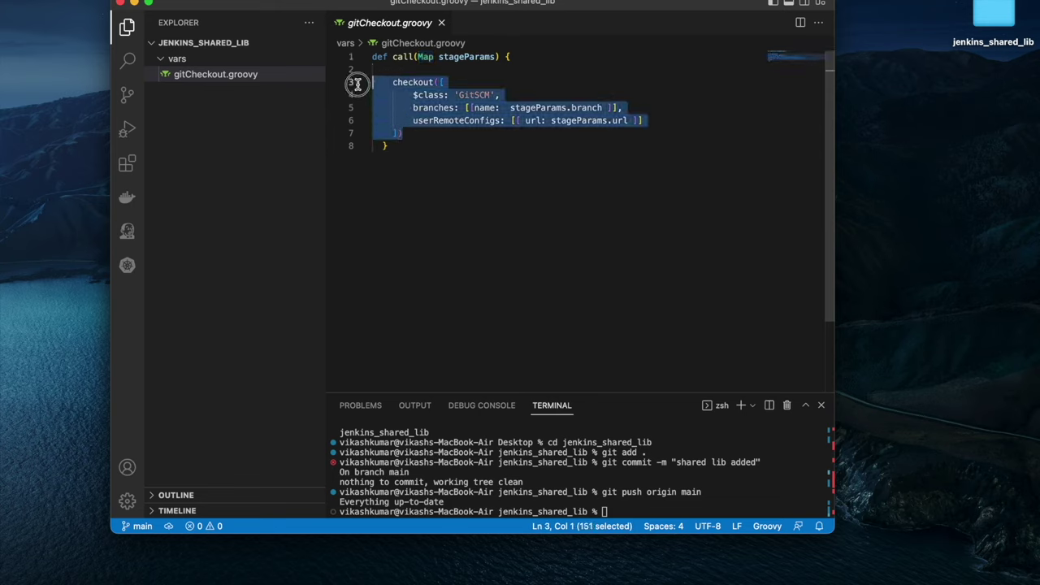
pyautogui.click(412, 133)
pyautogui.moveTo(399, 130); pyautogui.dragTo(352, 82)
pyautogui.click(436, 95)
# Point out stageParams and its branch and url fields, then minimize the gitCheckout.groovy window
pyautogui.moveTo(412, 107); pyautogui.dragTo(627, 108)
pyautogui.doubleClick(536, 107)
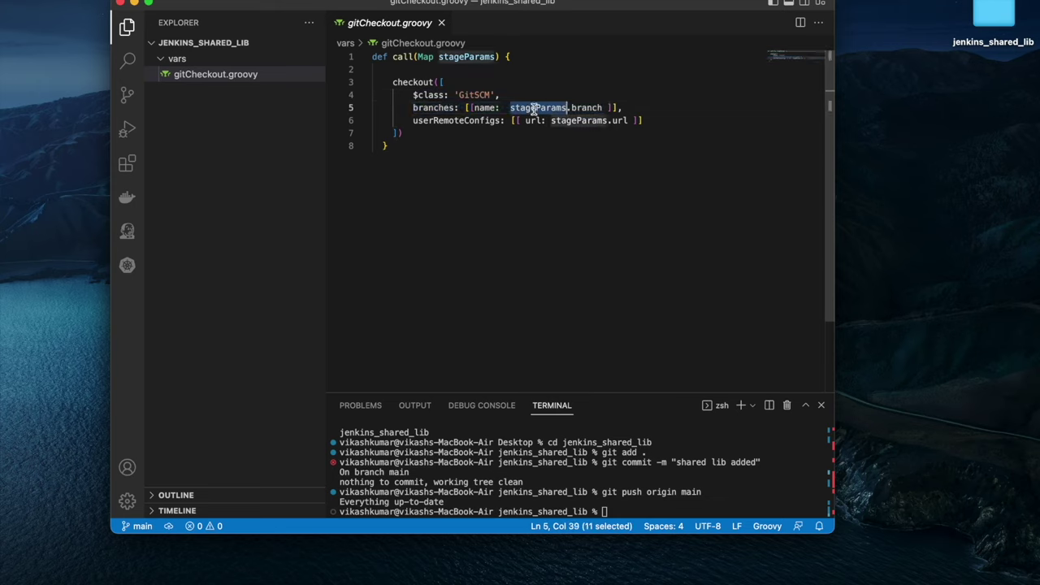
pyautogui.doubleClick(426, 57)
pyautogui.doubleClick(471, 57)
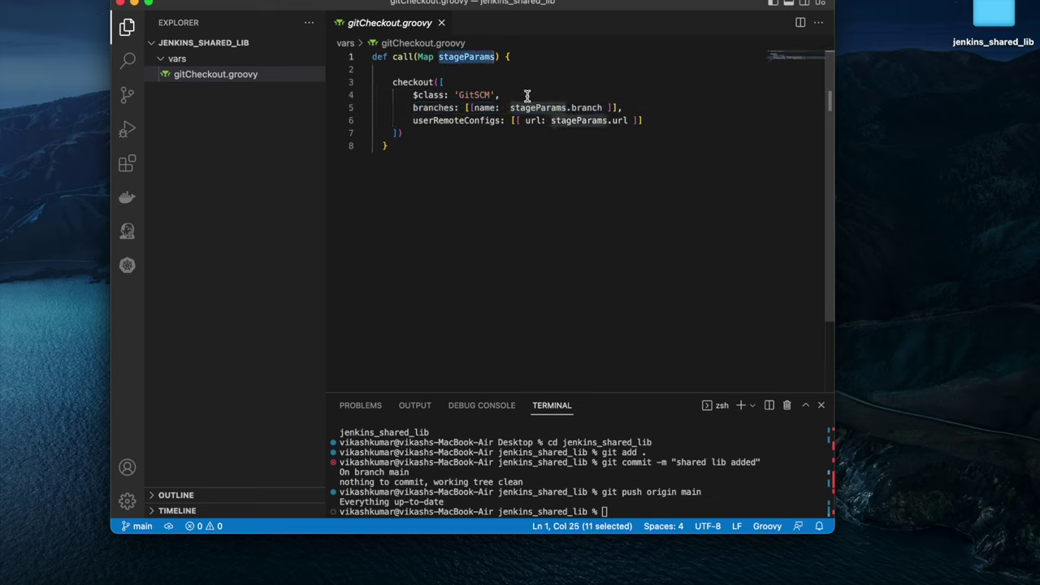
pyautogui.doubleClick(587, 107)
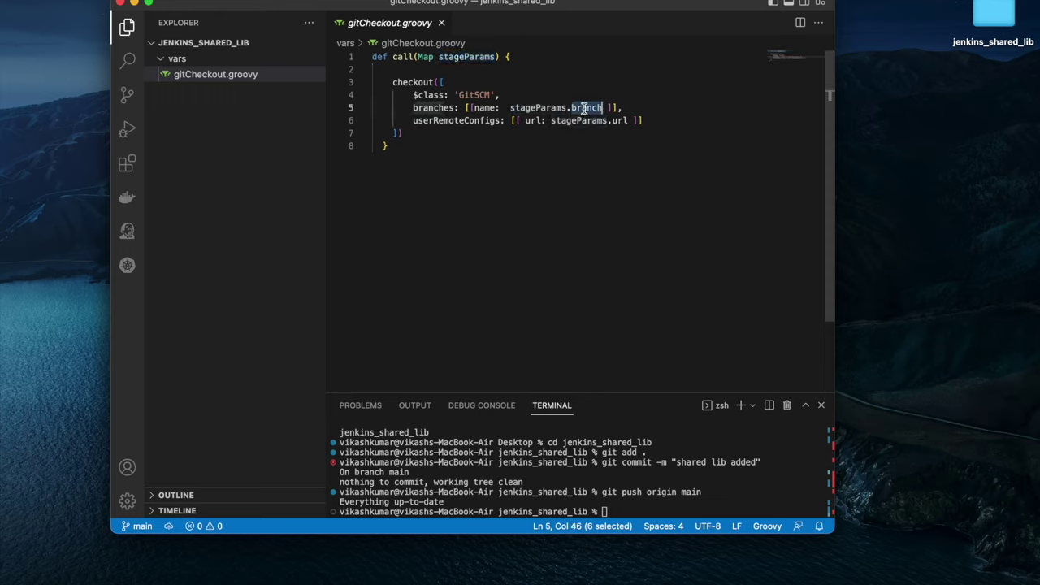
pyautogui.doubleClick(619, 120)
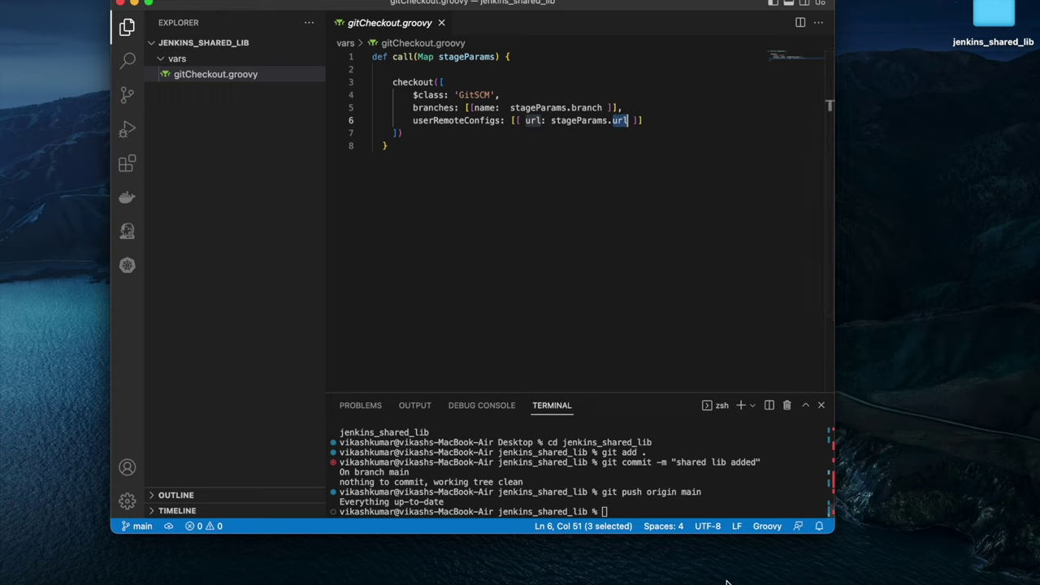
pyautogui.click(134, 3)
# Delete the old 'git branch: ... url: ...' command from the Git Checkout stage's script block
pyautogui.click(719, 580)
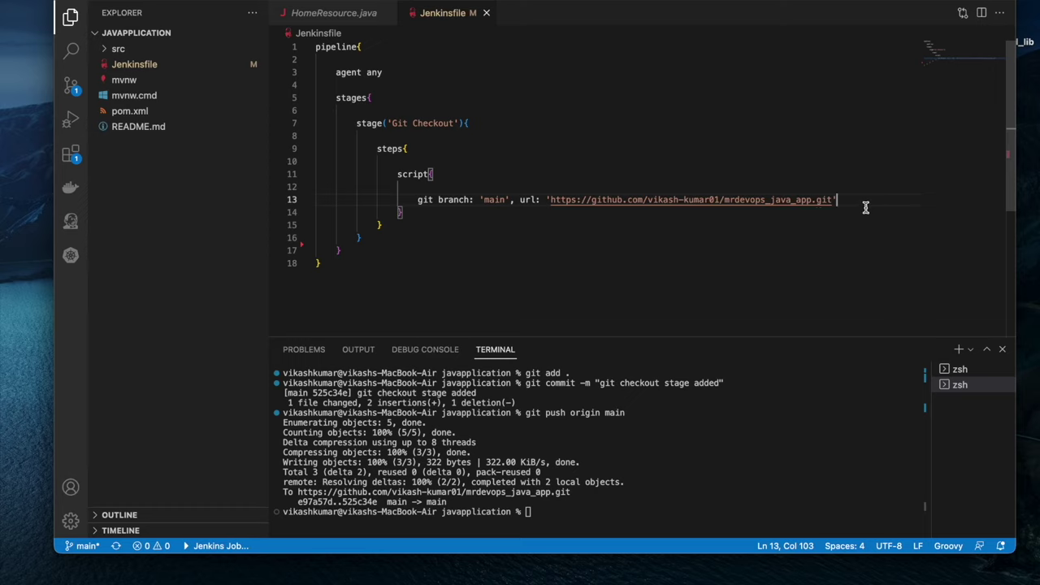
pyautogui.moveTo(836, 200); pyautogui.dragTo(418, 199)
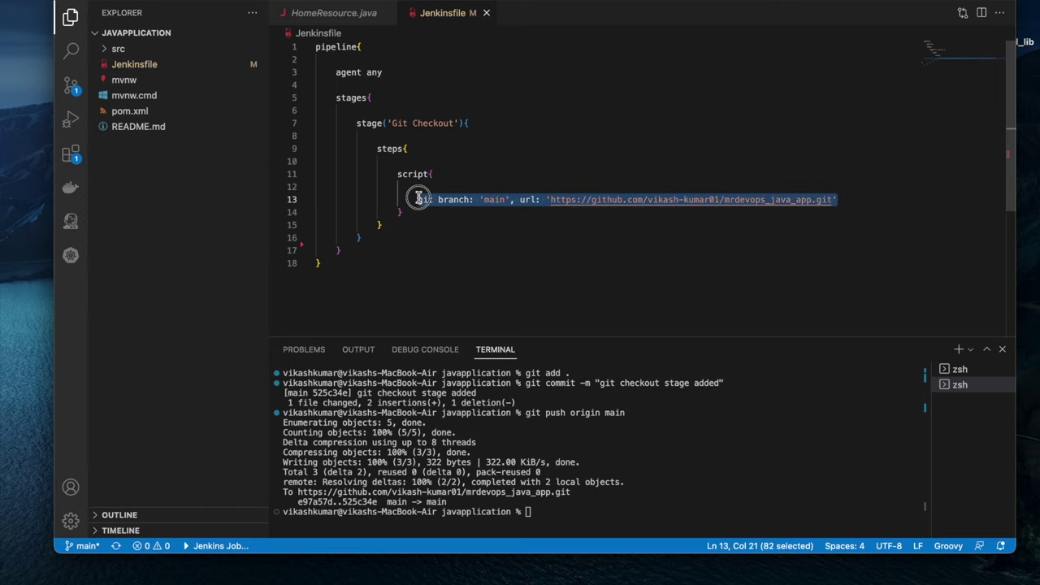
pyautogui.moveTo(418, 199); pyautogui.dragTo(416, 199)
pyautogui.press('BackSpace')
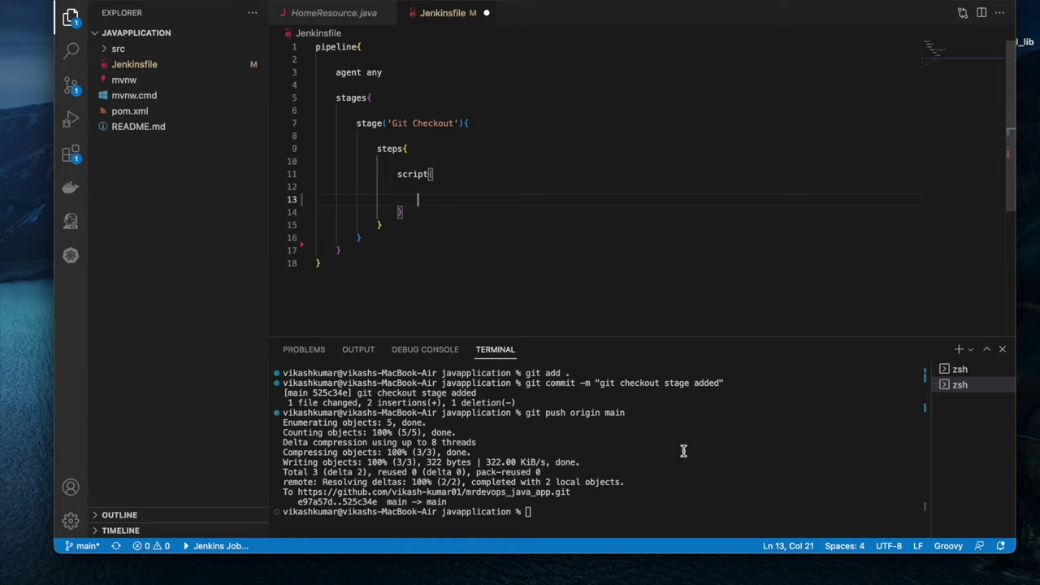
# Arrange the Jenkinsfile and gitCheckout.groovy windows using the Dock's window list
pyautogui.rightClick(744, 579)
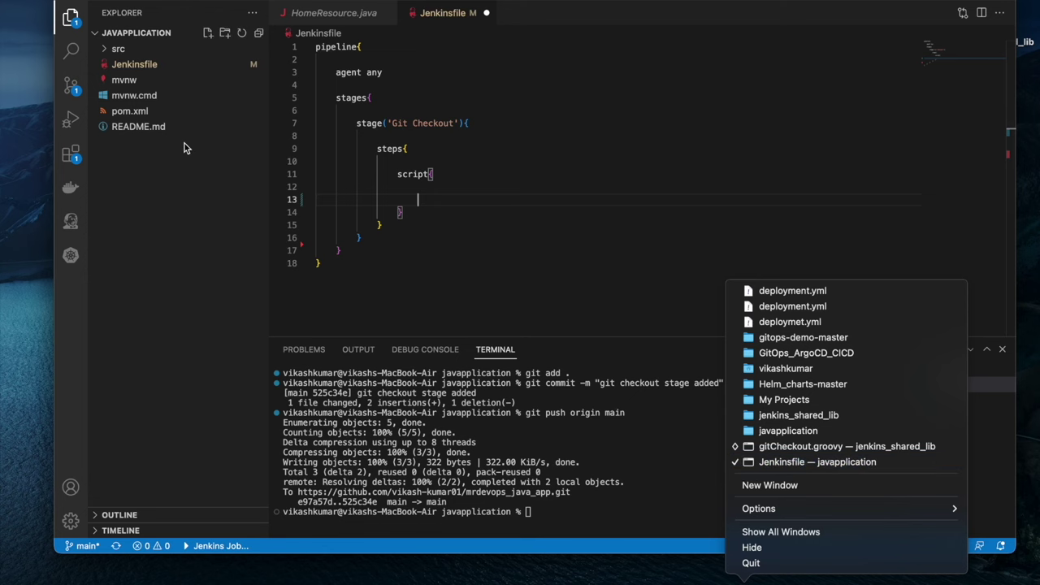
pyautogui.click(752, 547)
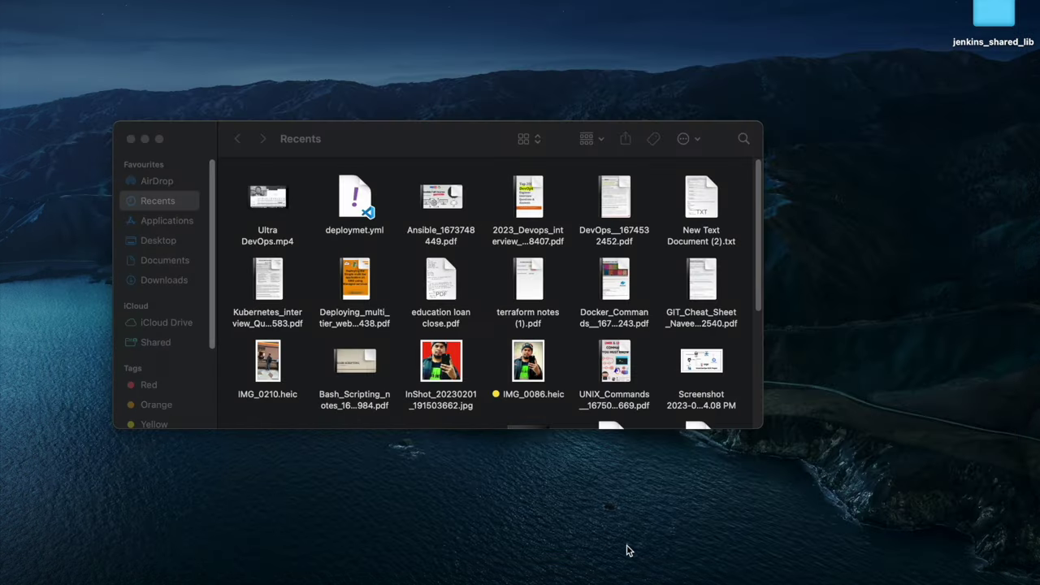
pyautogui.click(735, 579)
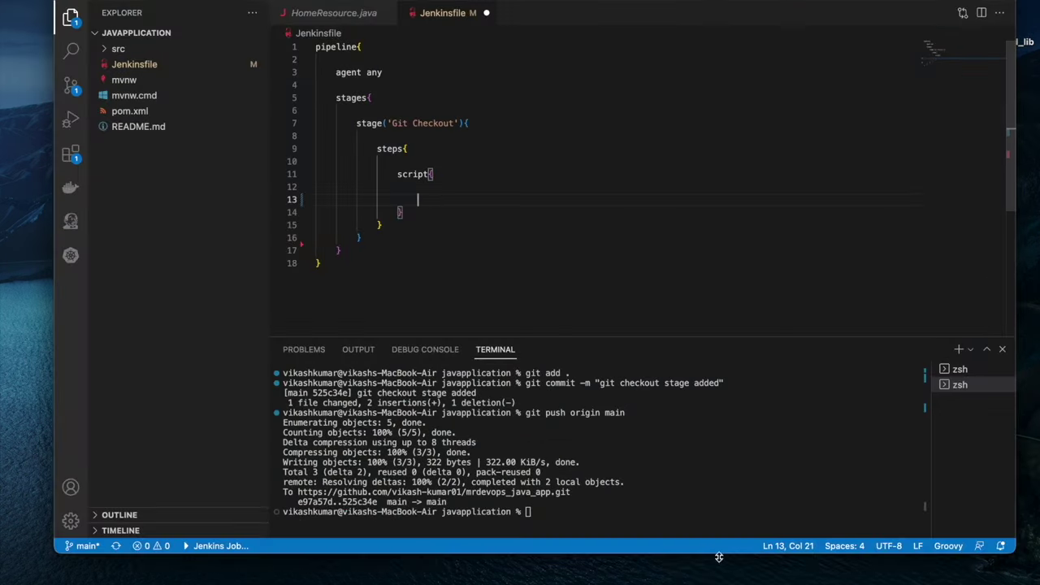
pyautogui.rightClick(741, 580)
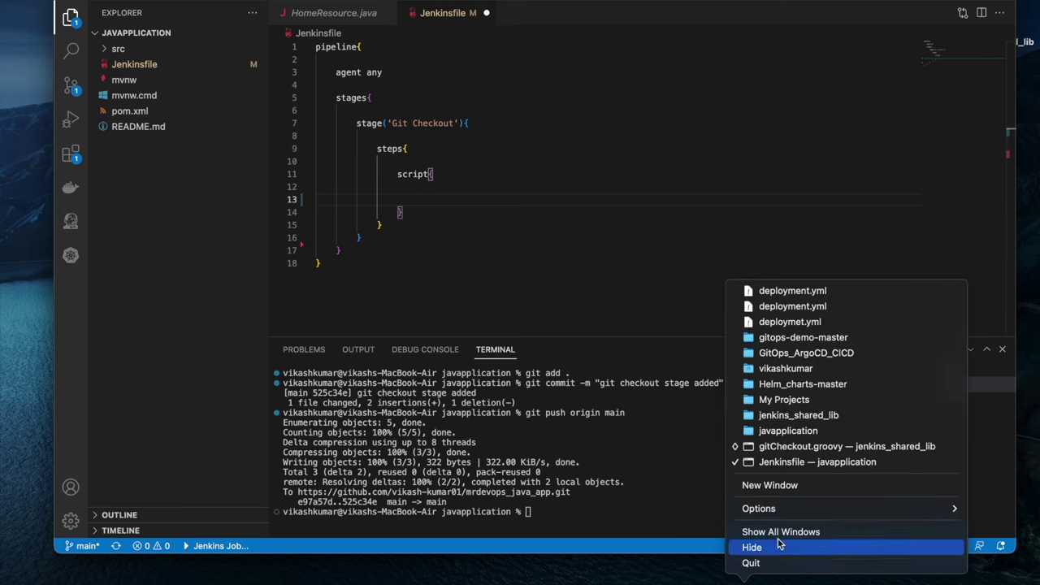
pyautogui.click(789, 446)
pyautogui.moveTo(455, 7); pyautogui.dragTo(382, 251)
pyautogui.click(431, 197)
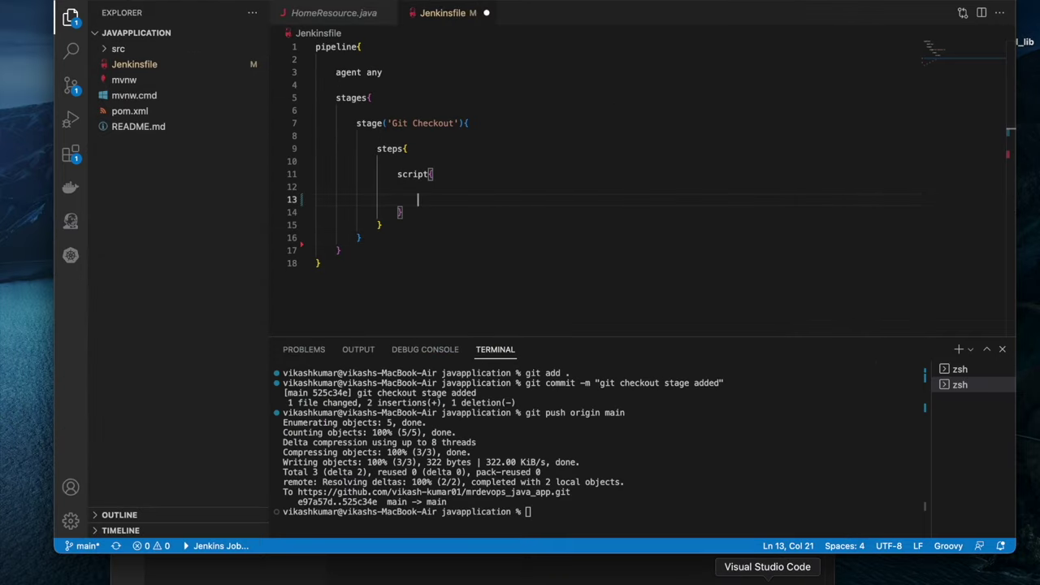
pyautogui.rightClick(767, 578)
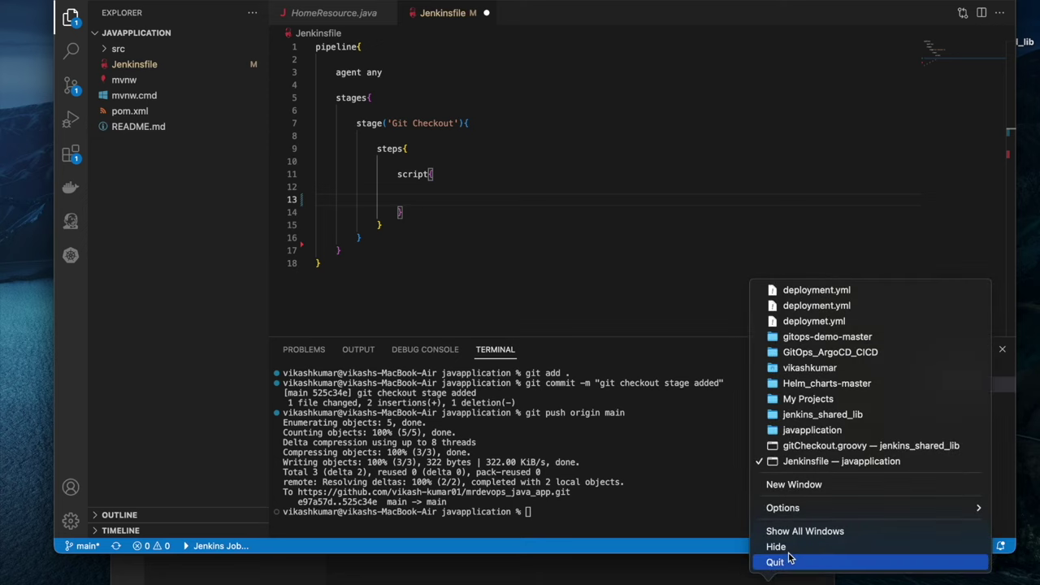
pyautogui.click(801, 448)
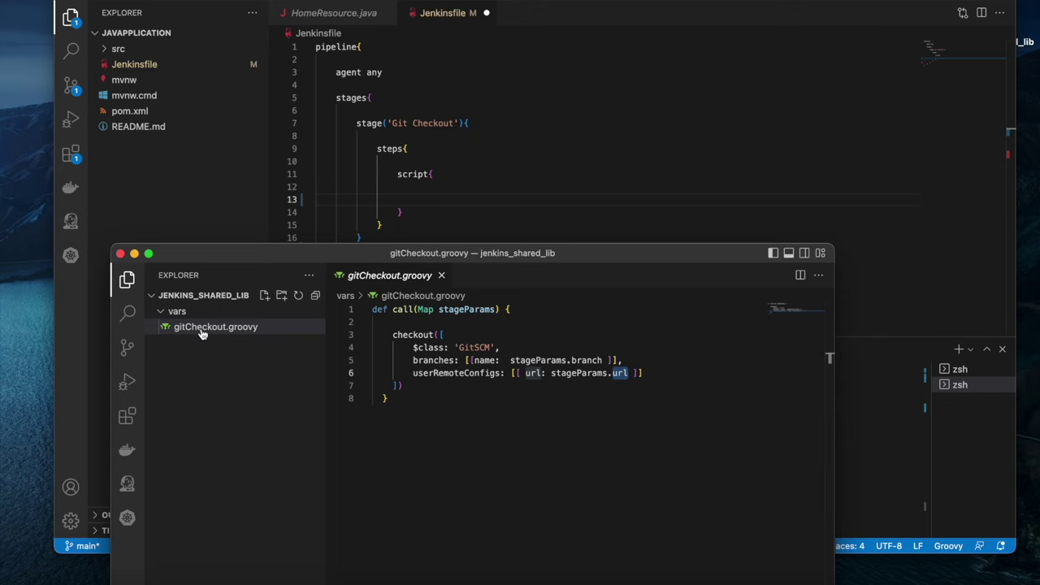
# Write a gitCheckout( call with branch: "main" and an empty url: argument
pyautogui.click(432, 201)
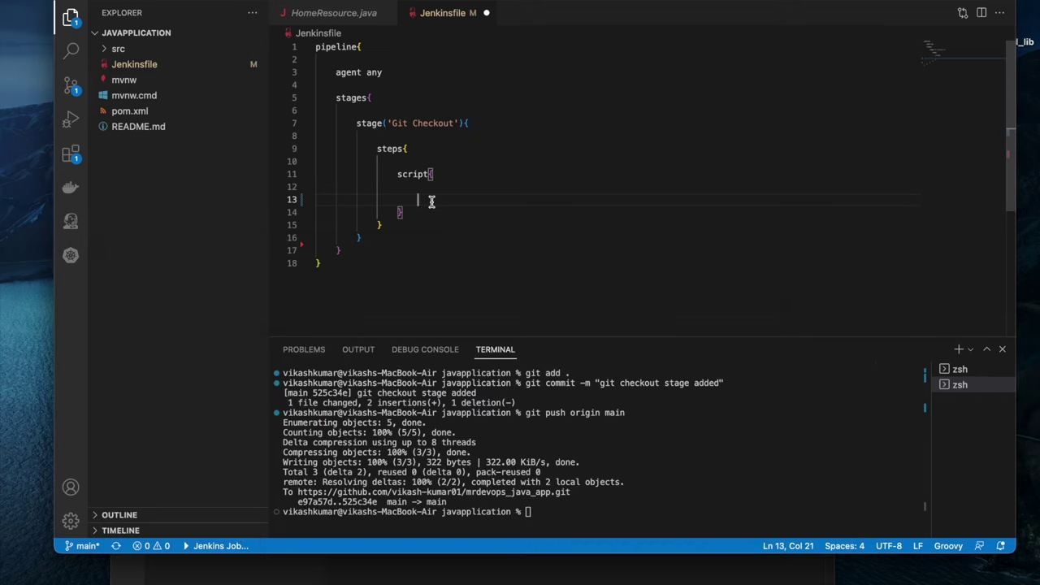
pyautogui.write('gitCheckout')
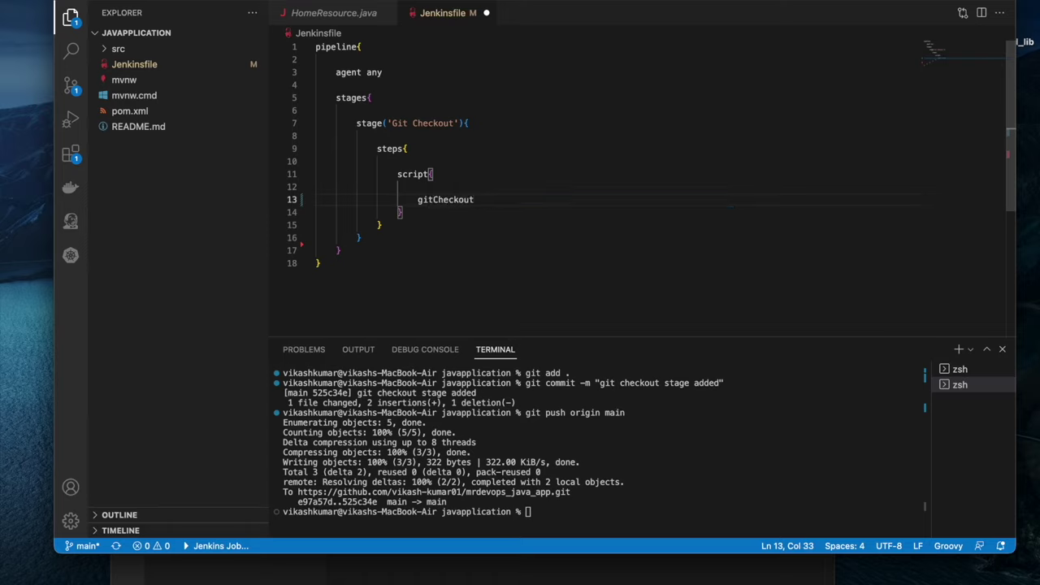
pyautogui.write('()')
pyautogui.press('Return')
pyautogui.press('Return')
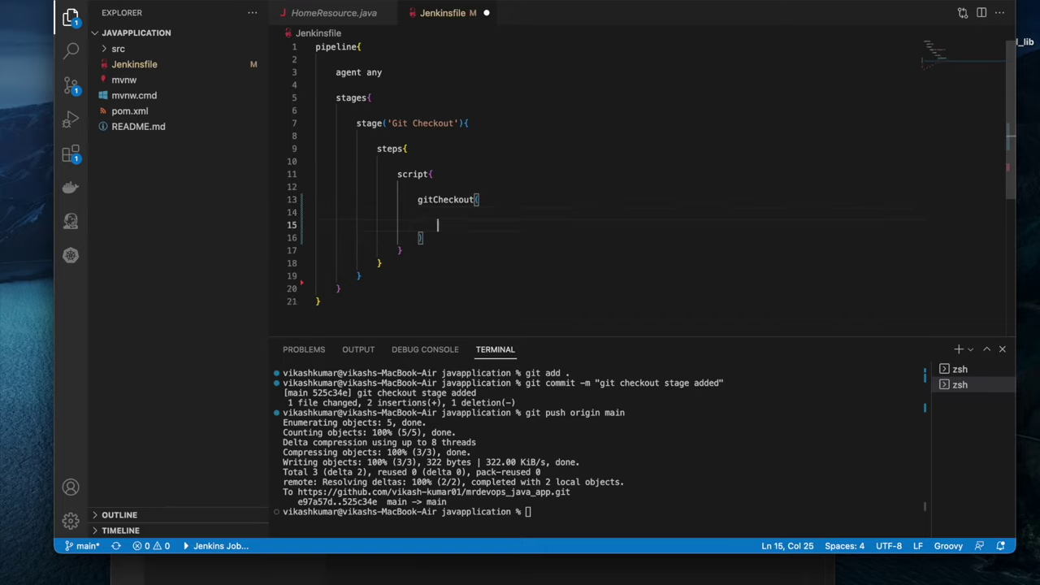
pyautogui.press('BackSpace')
pyautogui.press('BackSpace')
pyautogui.press('BackSpace')
pyautogui.press('BackSpace')
pyautogui.press('BackSpace')
pyautogui.press('BackSpace')
pyautogui.press('BackSpace')
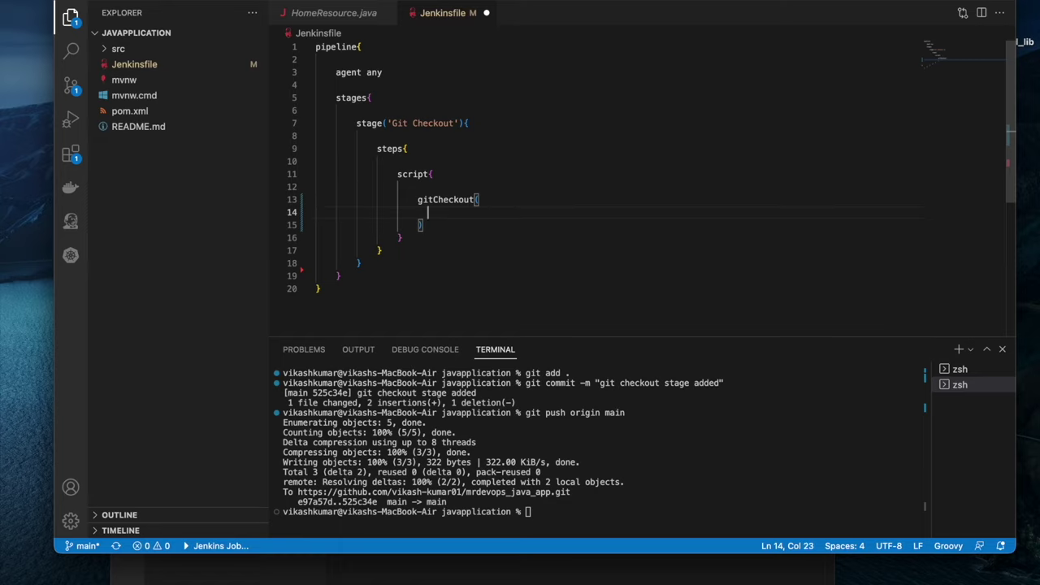
pyautogui.write('branch')
pyautogui.write(': ""')
pyautogui.write('main"')
pyautogui.press('Return')
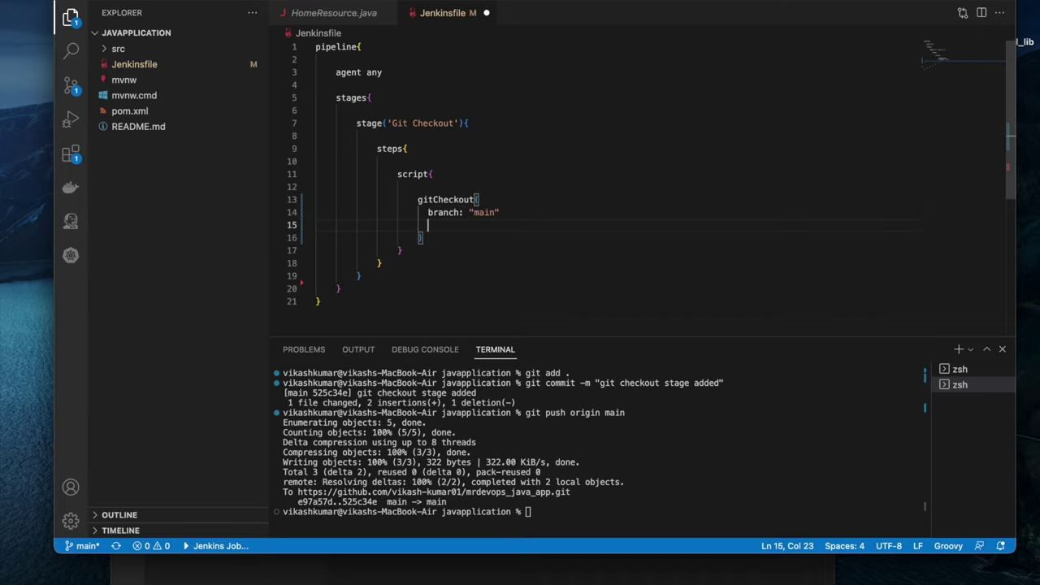
pyautogui.write('url')
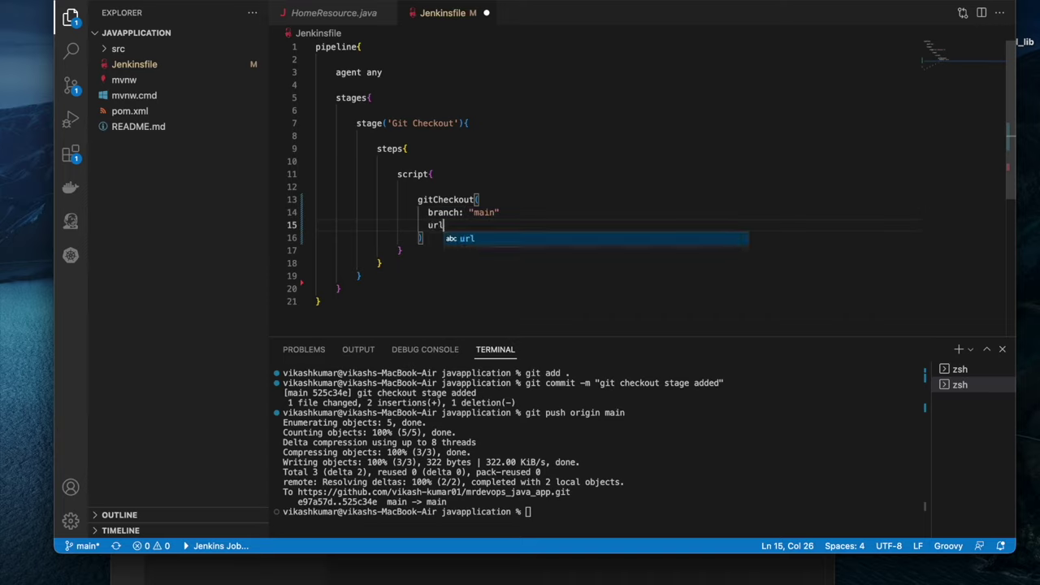
pyautogui.write(':')
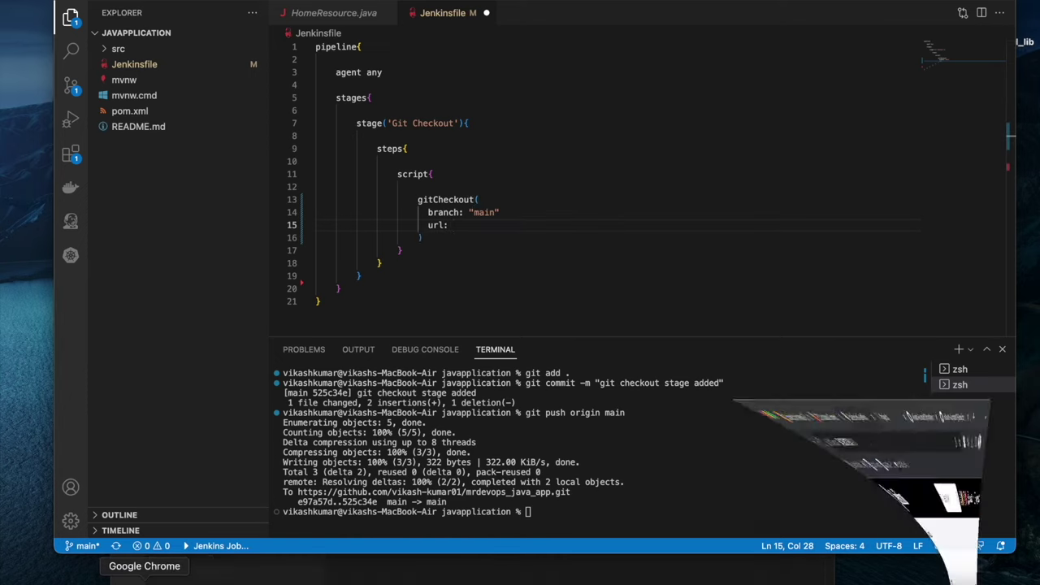
# Copy the repository's clone URL from GitHub, paste it as the url argument, and save
pyautogui.click(143, 578)
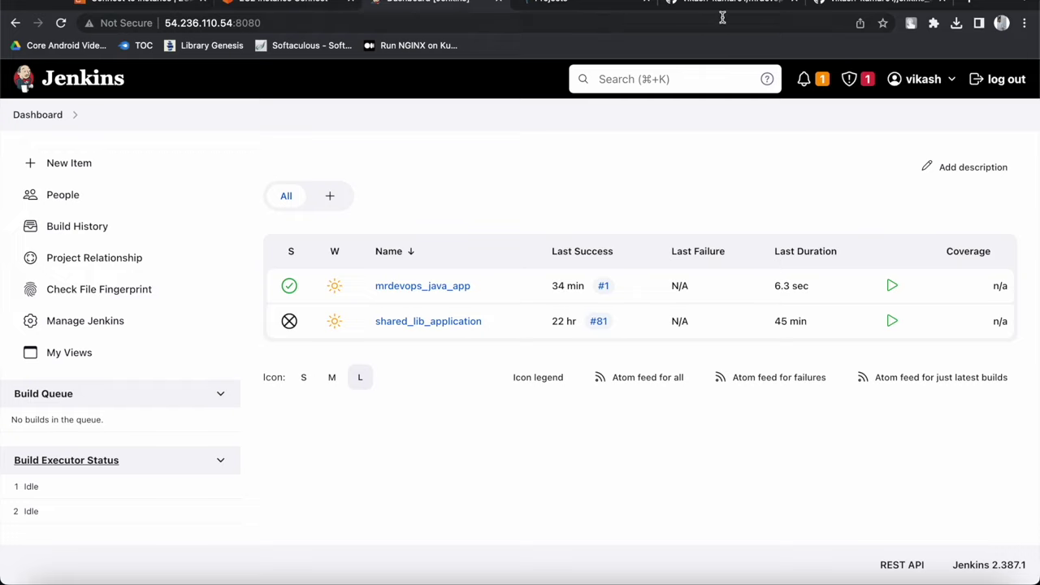
pyautogui.click(732, 8)
pyautogui.click(691, 338)
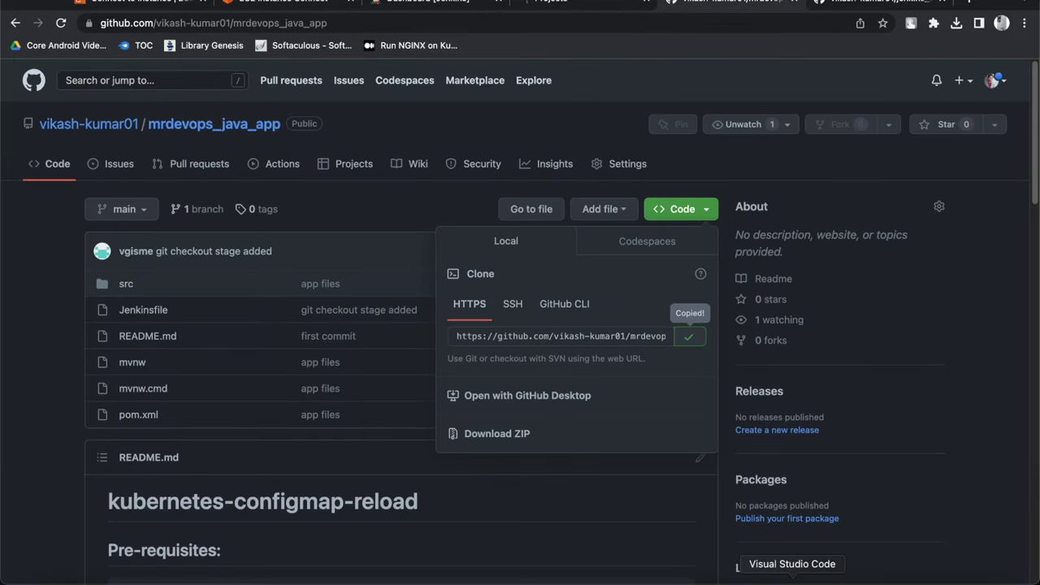
pyautogui.click(967, 578)
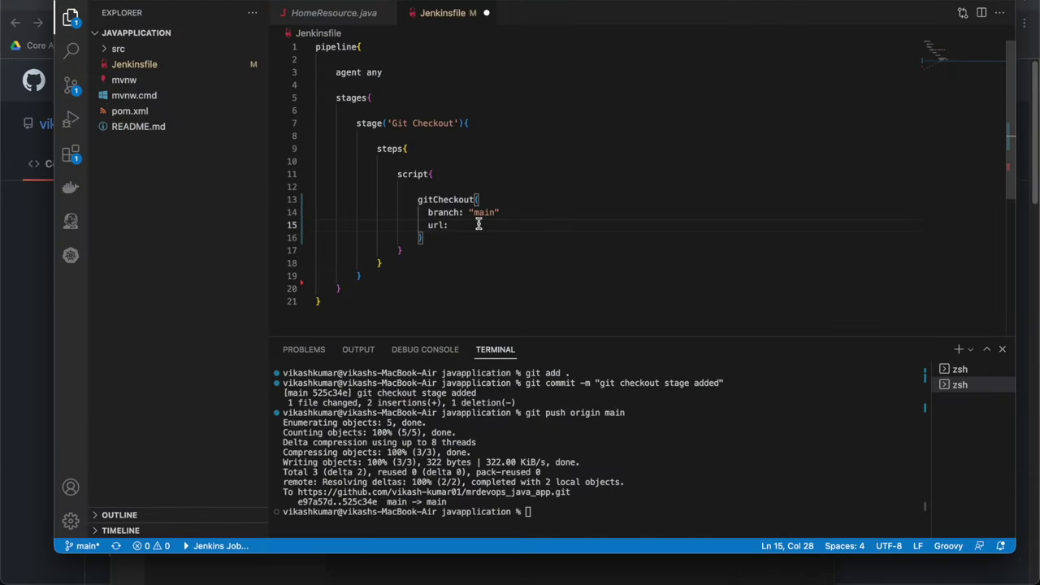
pyautogui.write('https://github.com/vikash-kumar01/mrdevops_java_app.git')
pyautogui.press('super+s')
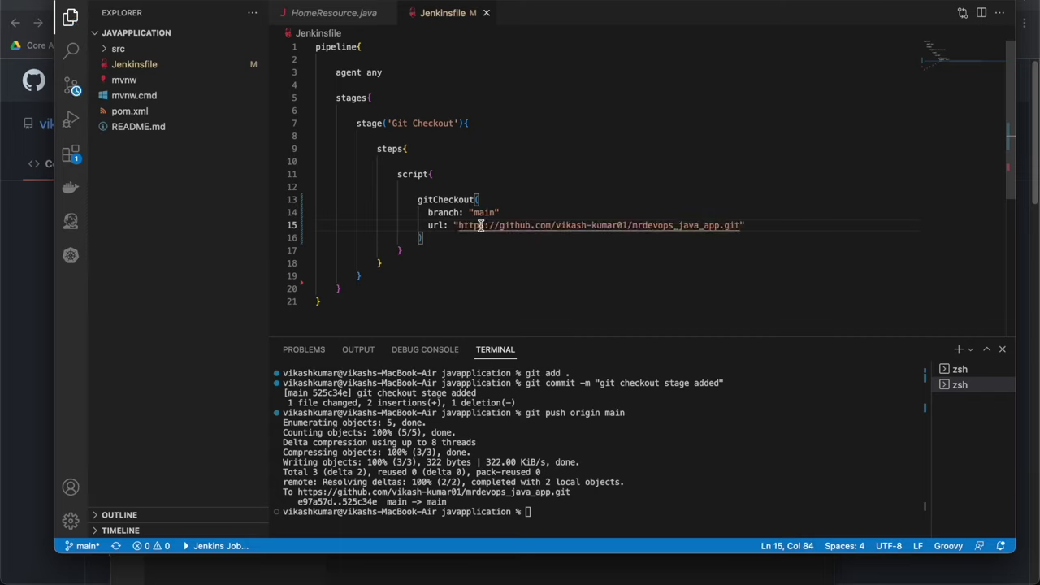
# Compare the gitCheckout call with the library's call(Map stageParams) branch and url fields
pyautogui.click(497, 261)
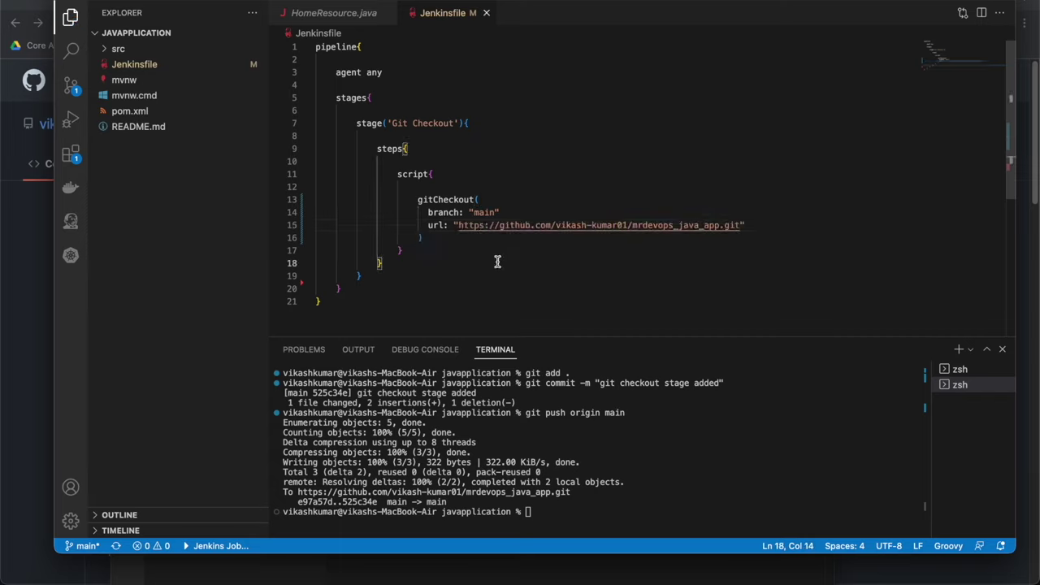
pyautogui.doubleClick(443, 201)
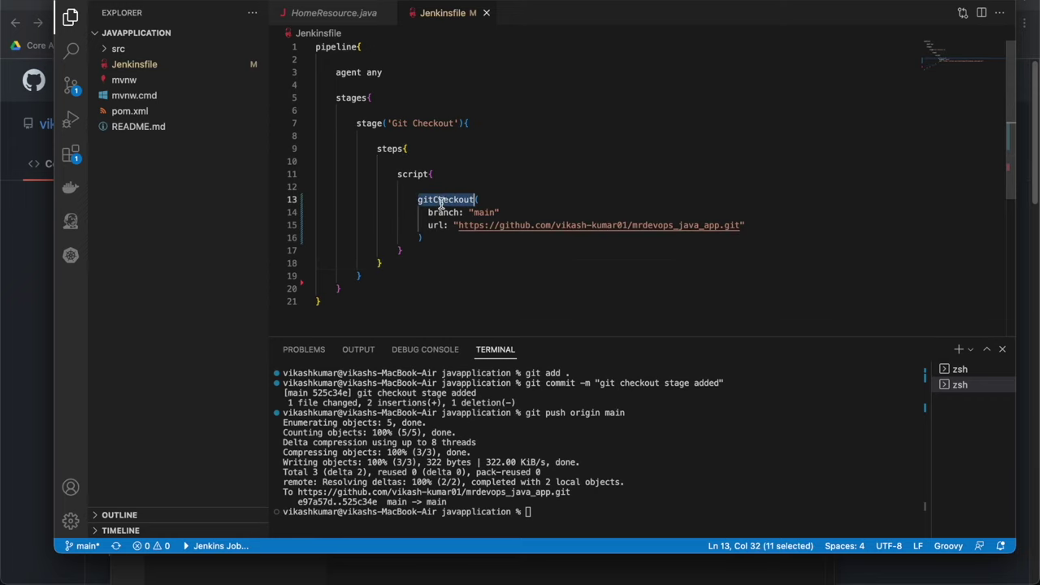
pyautogui.rightClick(792, 580)
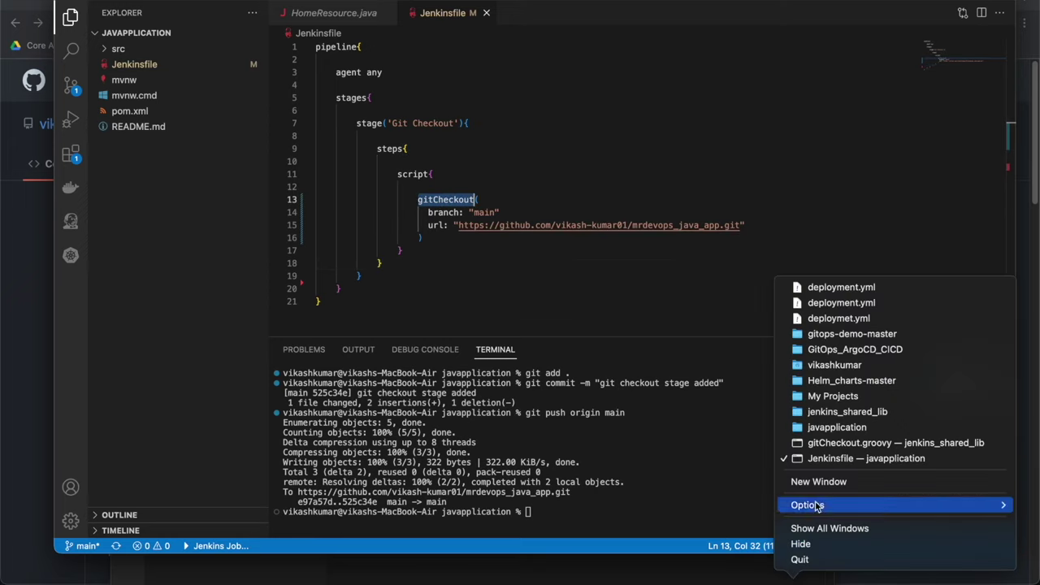
pyautogui.click(827, 445)
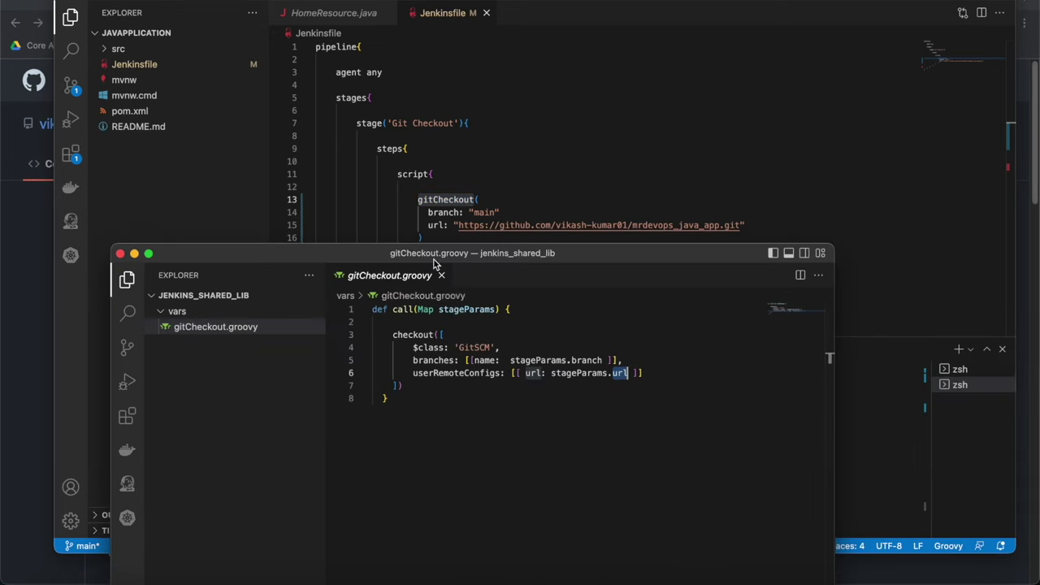
pyautogui.doubleClick(418, 335)
pyautogui.doubleClick(586, 360)
pyautogui.doubleClick(621, 372)
pyautogui.doubleClick(425, 309)
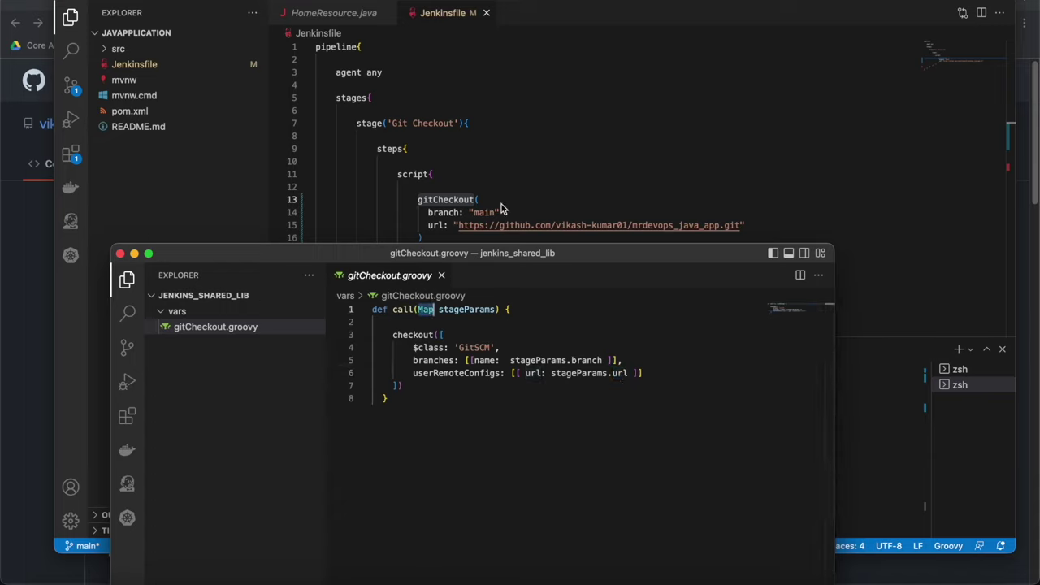
# Add a comma after branch: "main" in the gitCheckout call and save the Jenkinsfile
pyautogui.moveTo(429, 212); pyautogui.dragTo(757, 225)
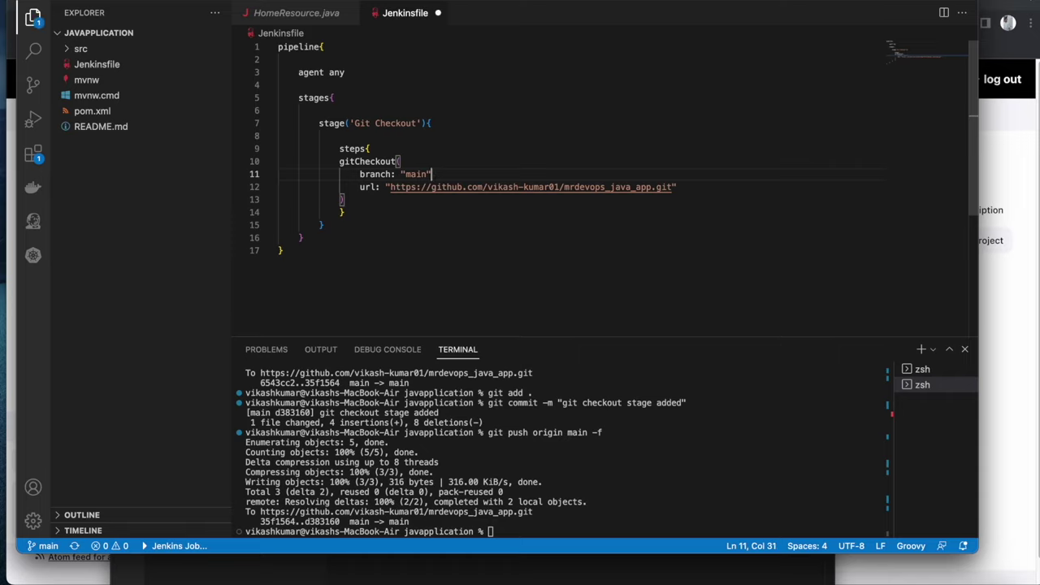
pyautogui.write(',')
pyautogui.press('cmd+s')
# Build mrdevops_java_app and inspect build #1's NoSuchMethodError for gitCheckout in Console Output
pyautogui.click(12, 327)
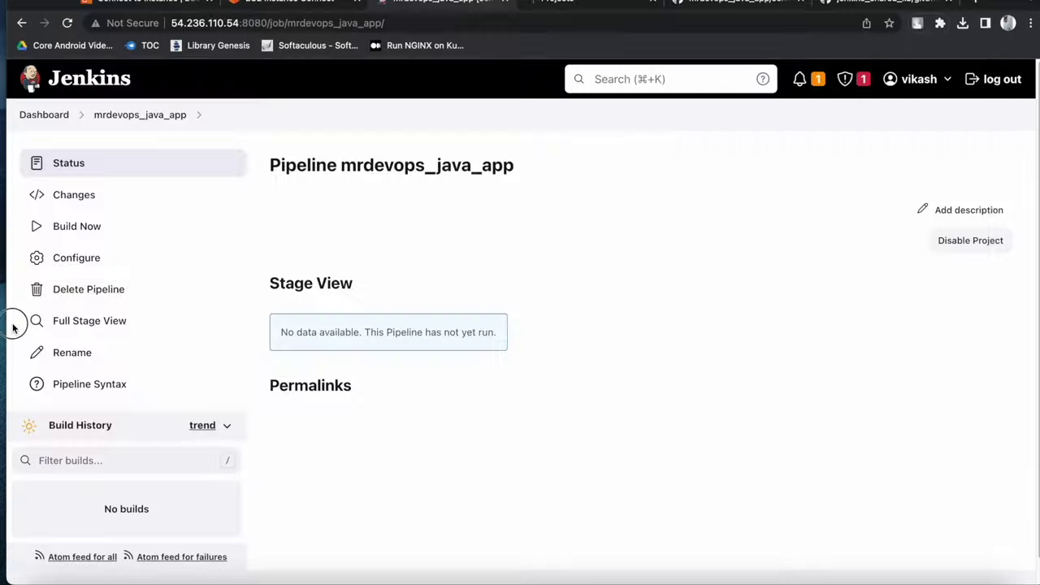
pyautogui.click(132, 232)
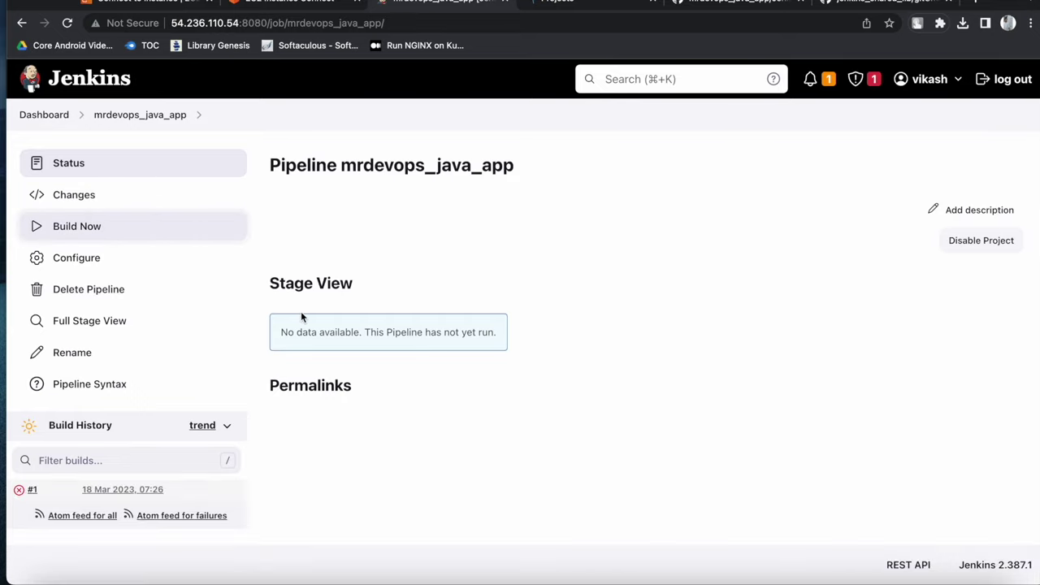
pyautogui.click(20, 491)
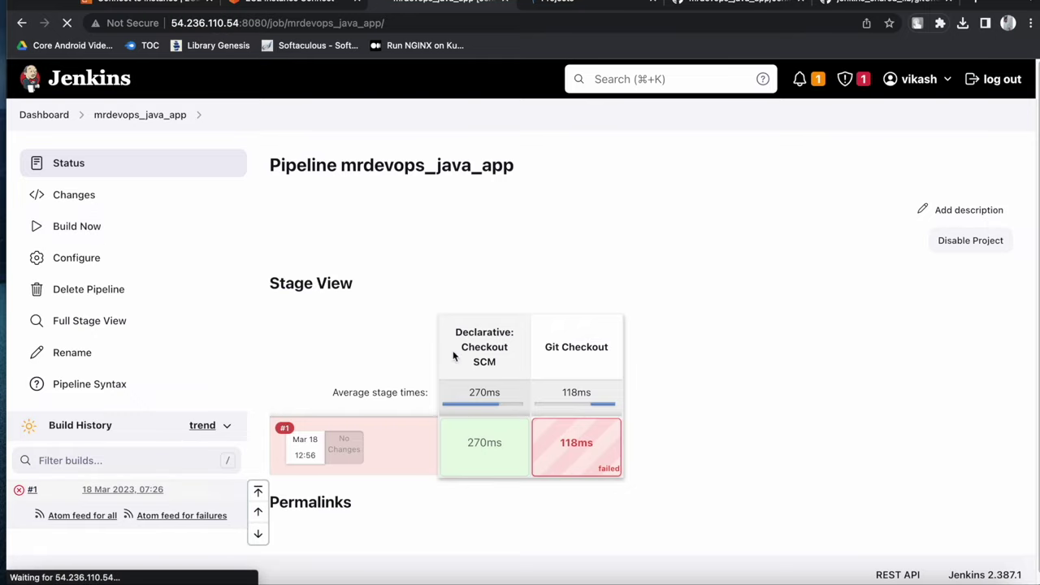
pyautogui.scroll(-15, 485, 360)
pyautogui.scroll(10, 485, 360)
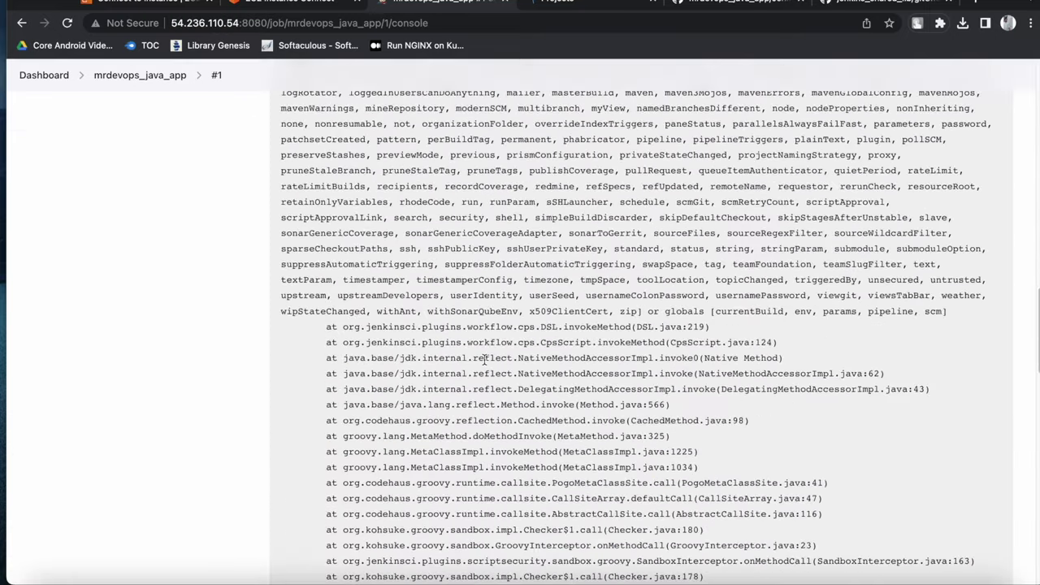
pyautogui.doubleClick(583, 306)
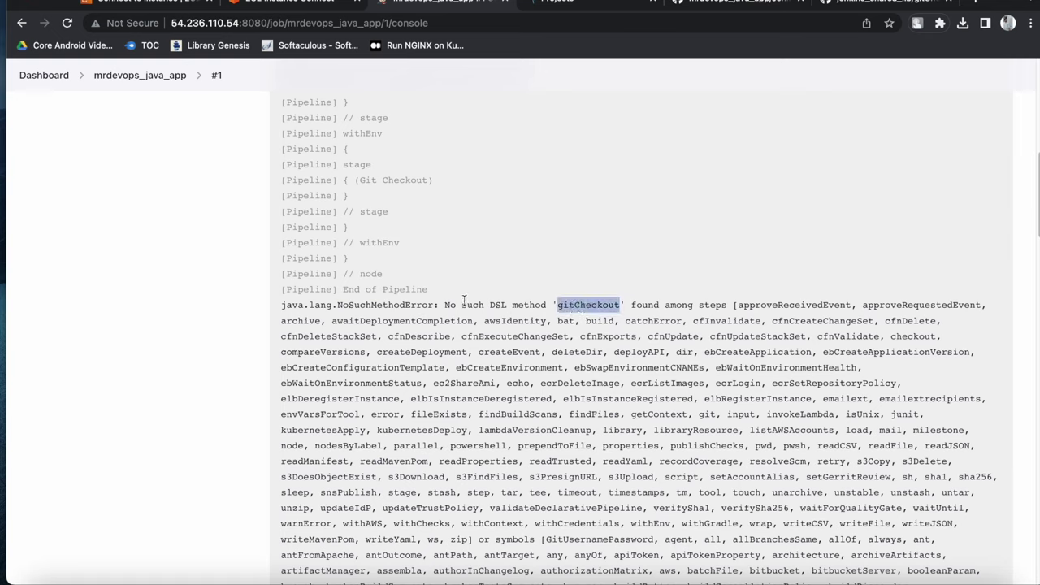
pyautogui.doubleClick(397, 306)
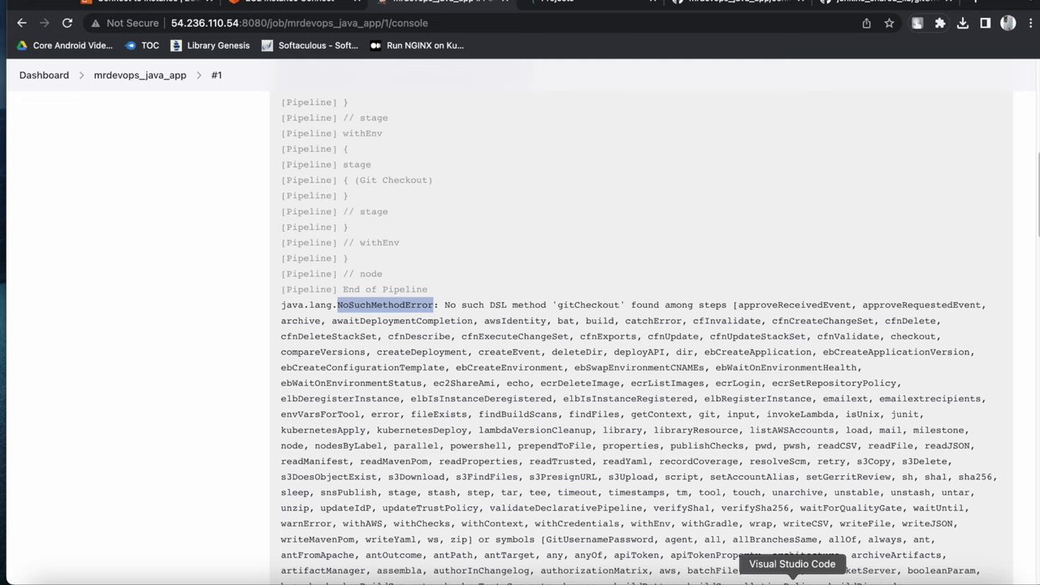
# Insert two blank lines above pipeline{ at the top of the Jenkinsfile
pyautogui.click(927, 580)
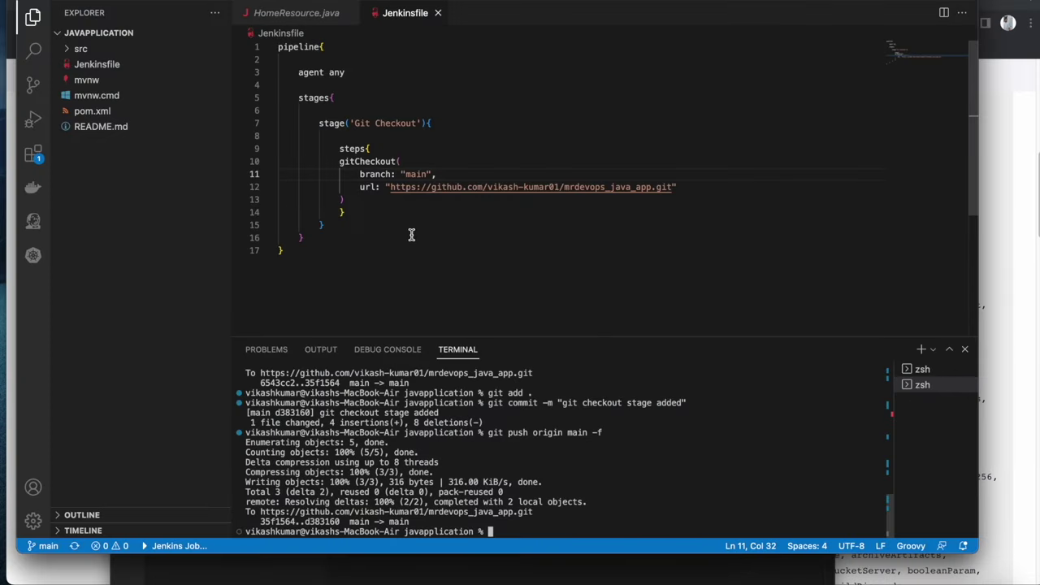
pyautogui.click(280, 50)
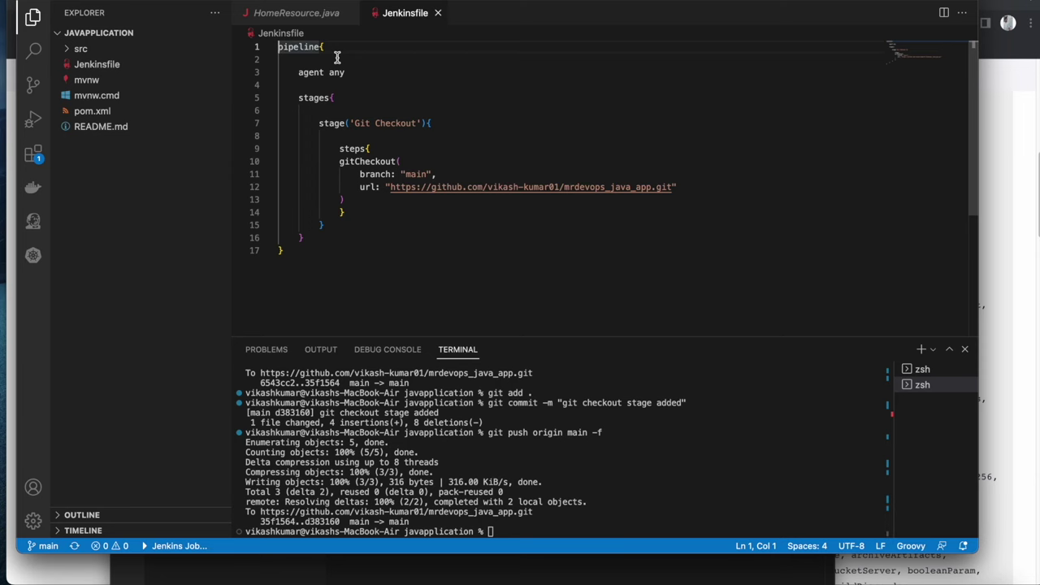
pyautogui.press('Return')
pyautogui.press('Return')
pyautogui.press('Up')
pyautogui.press('Up')
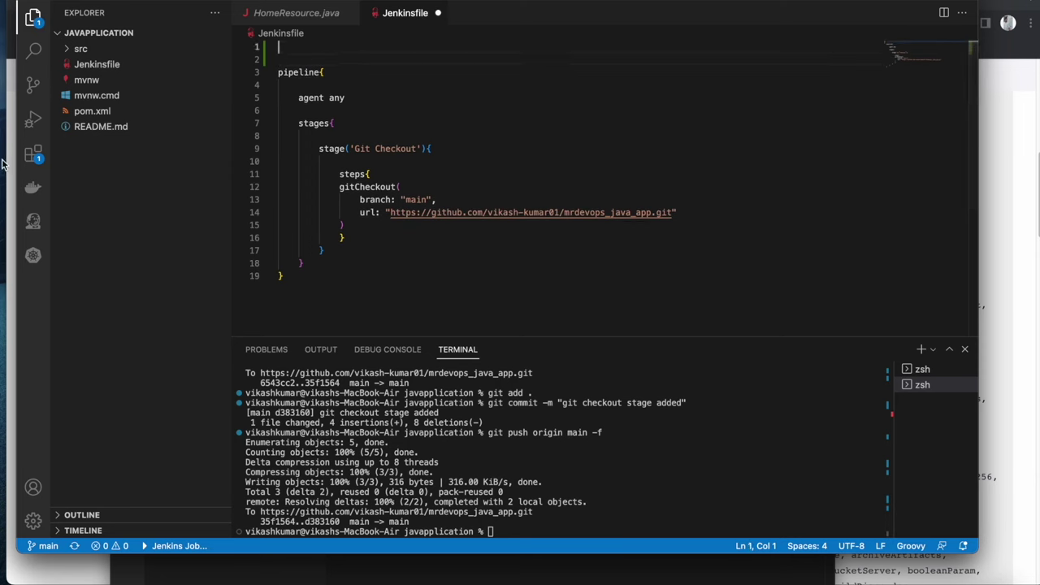
# Go from the Jenkins dashboard through Manage Jenkins to Configure System
pyautogui.press('super+Tab')
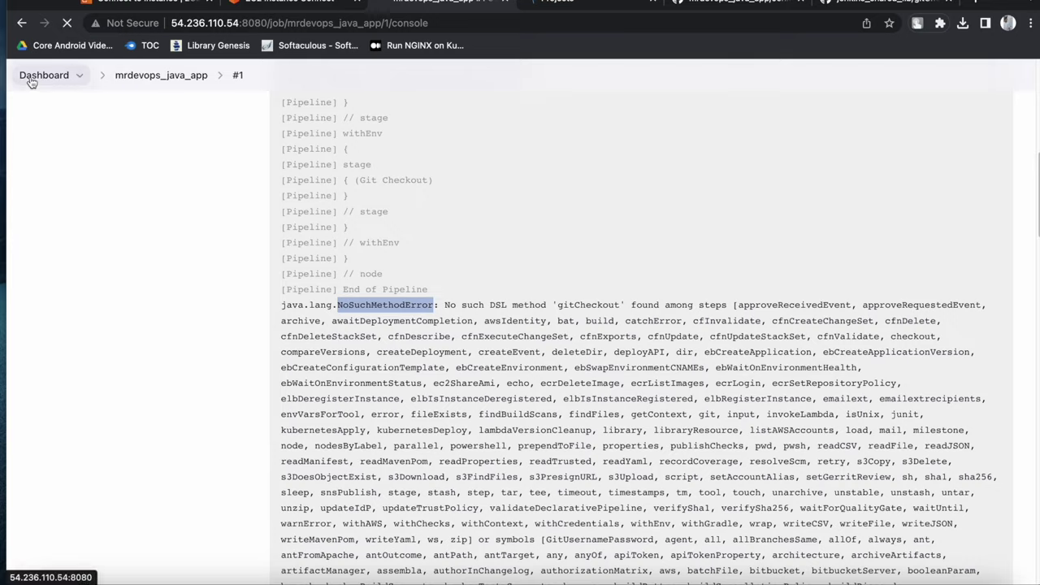
pyautogui.click(31, 80)
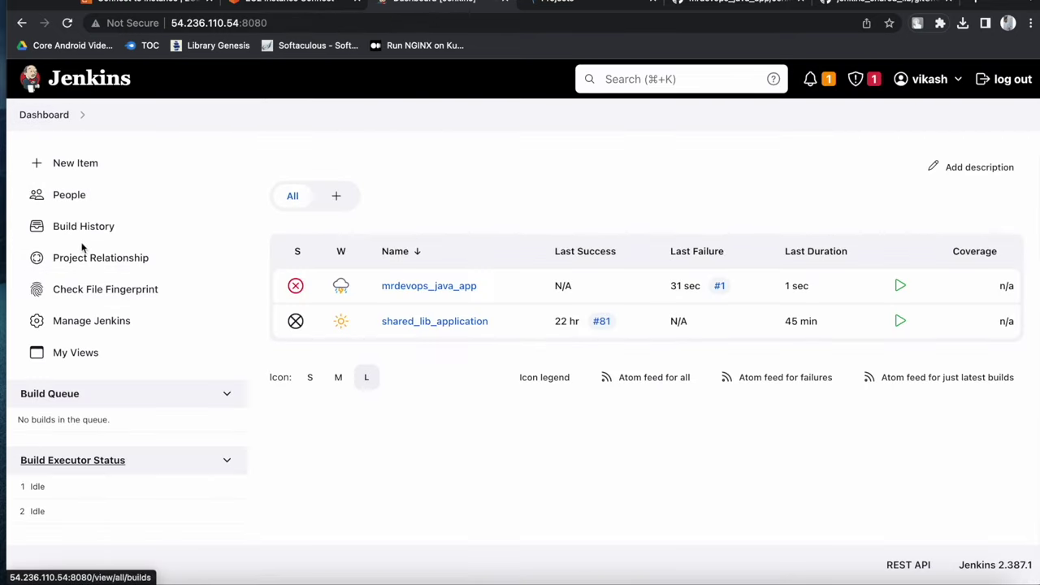
pyautogui.click(84, 325)
pyautogui.scroll(-5, 349, 337)
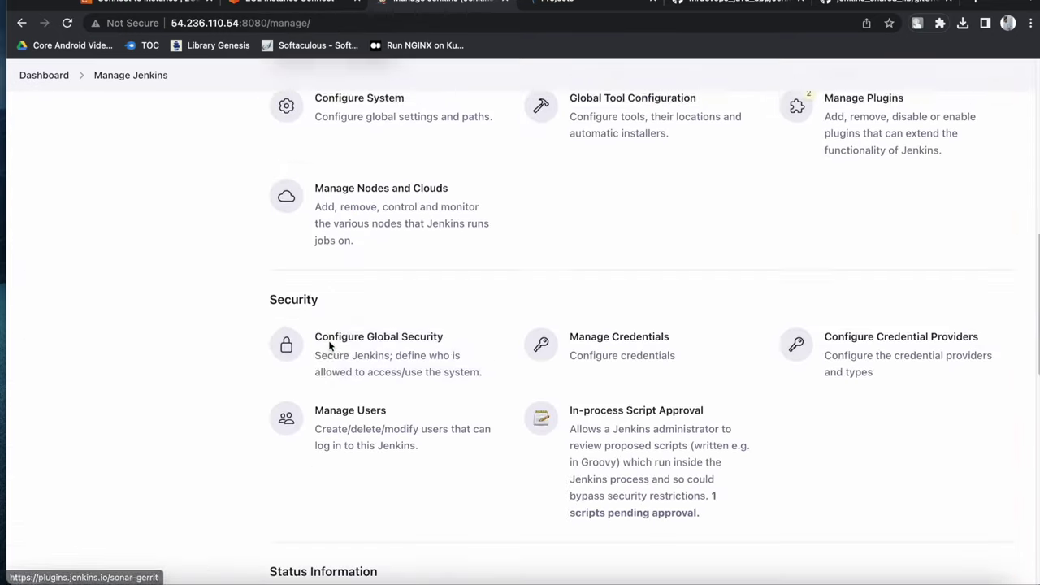
pyautogui.scroll(3, 390, 213)
pyautogui.click(338, 292)
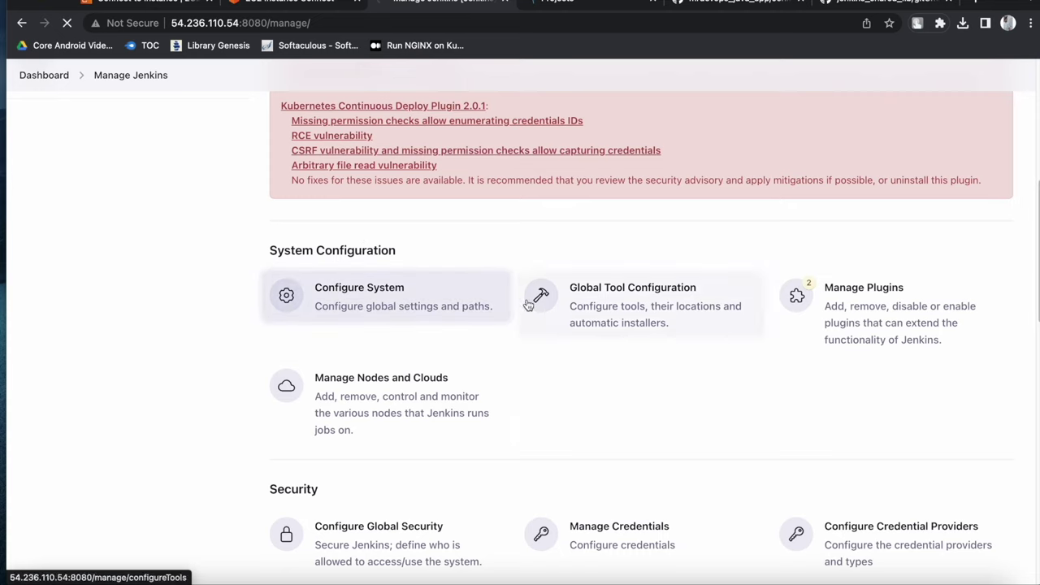
# Copy the global pipeline library name my-shared-library
pyautogui.scroll(-10, 513, 357)
pyautogui.scroll(-15, 455, 272)
pyautogui.scroll(4, 455, 271)
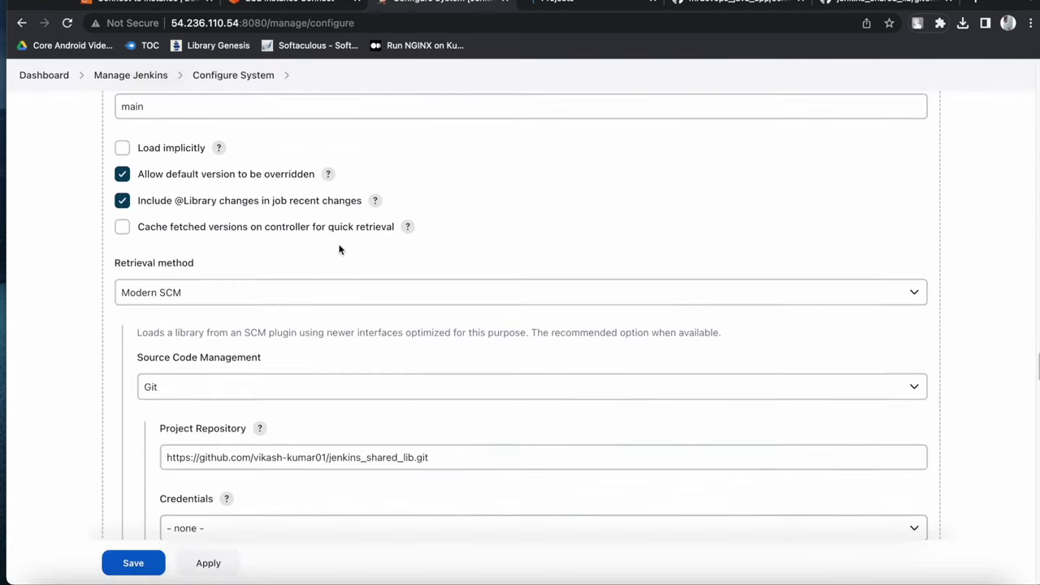
pyautogui.scroll(2, 234, 258)
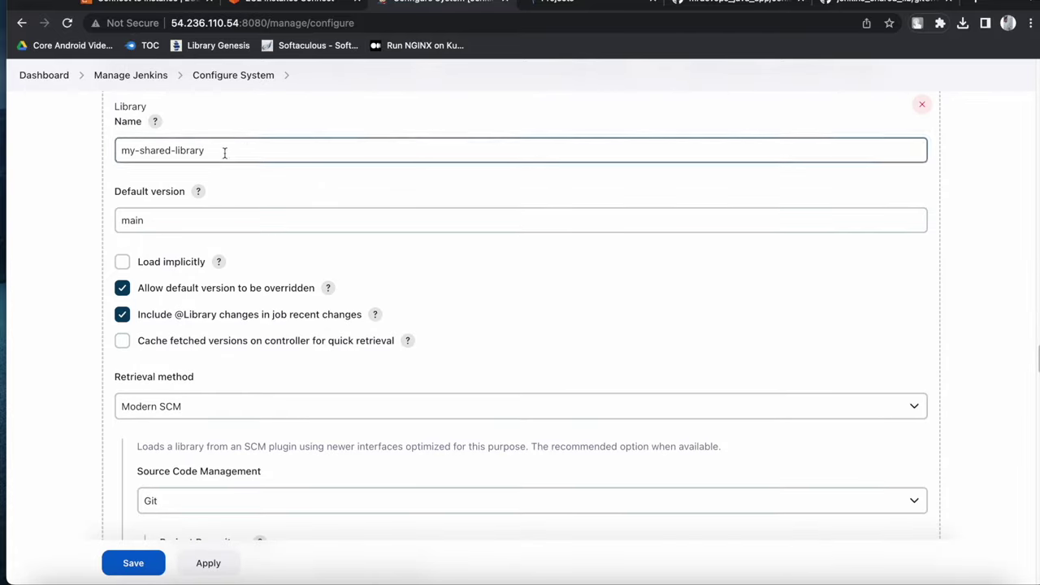
pyautogui.moveTo(222, 151); pyautogui.dragTo(102, 155)
pyautogui.rightClick(174, 149)
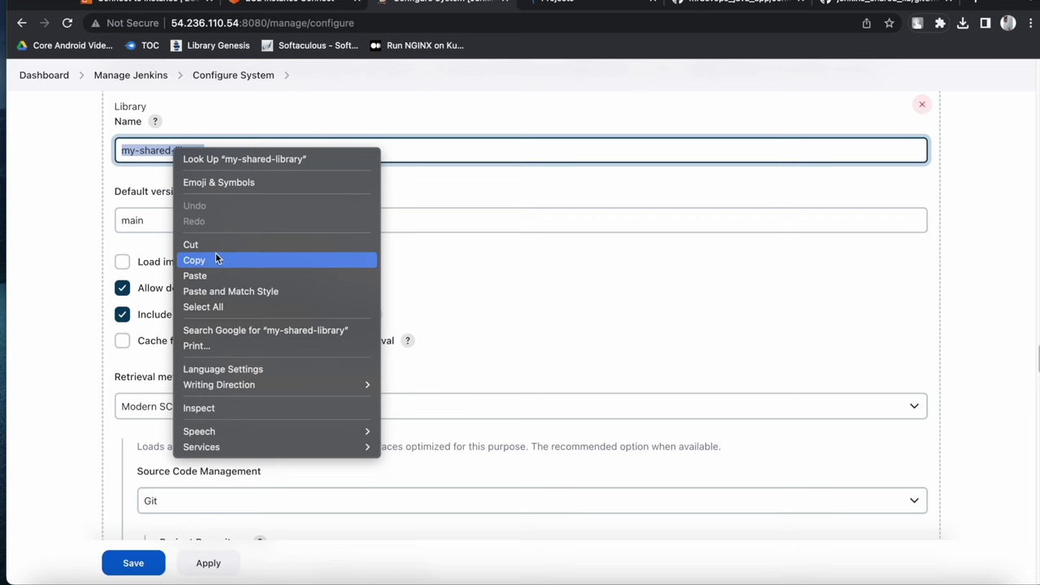
pyautogui.click(216, 260)
pyautogui.click(792, 578)
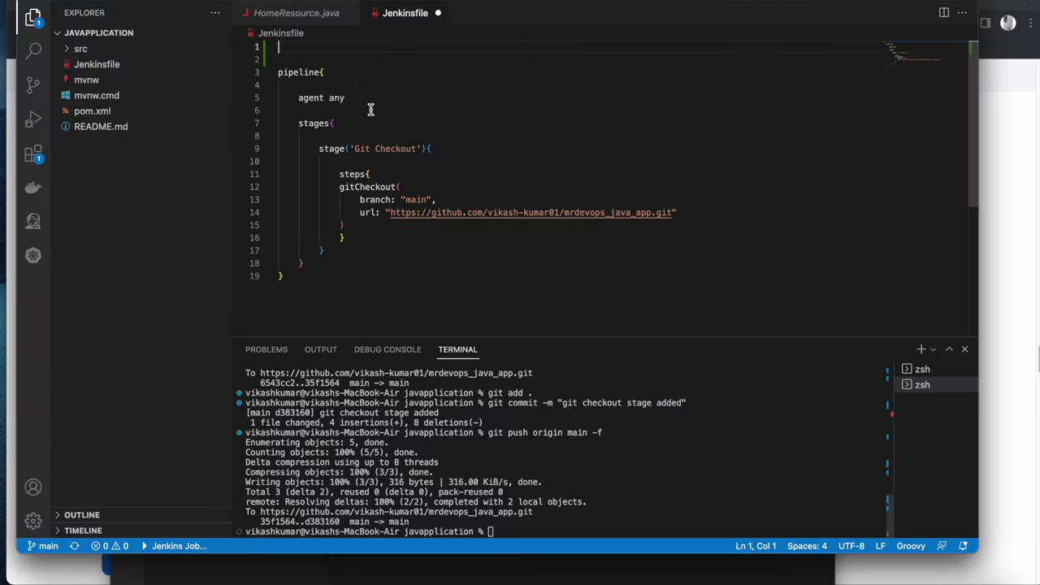
pyautogui.write('@')
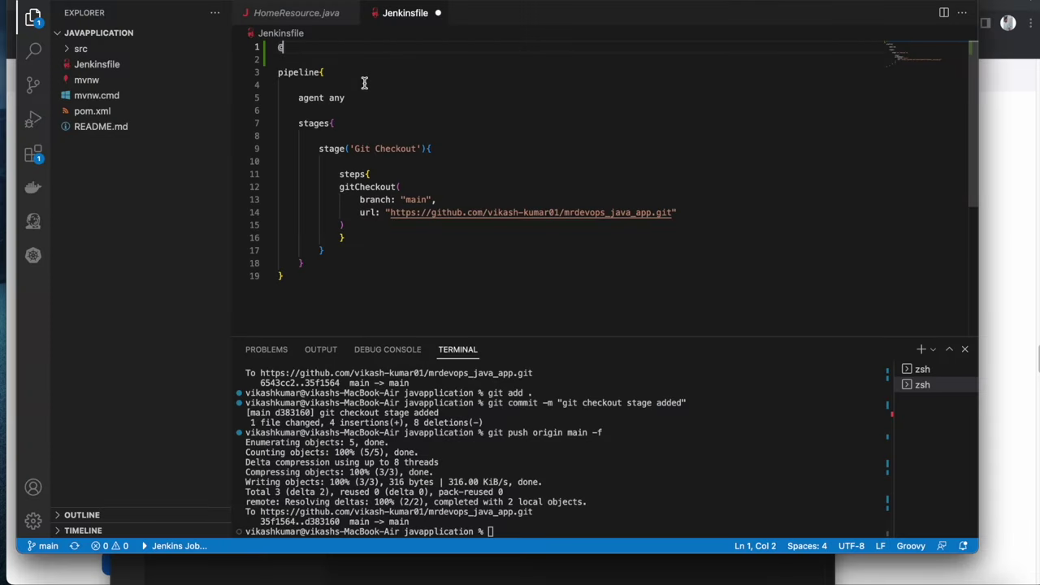
pyautogui.write("Library('")
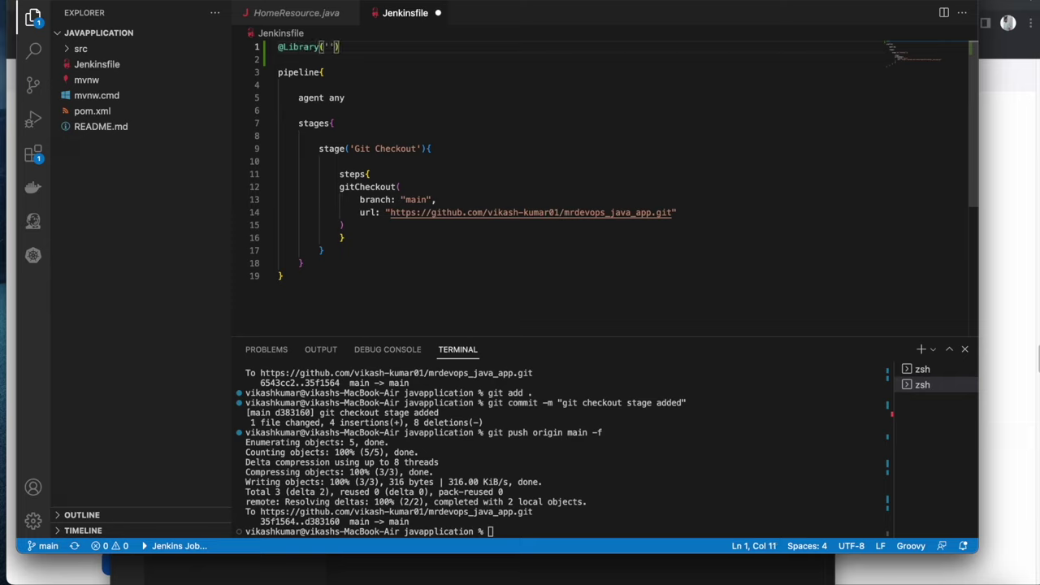
pyautogui.press('super+v')
pyautogui.click(491, 45)
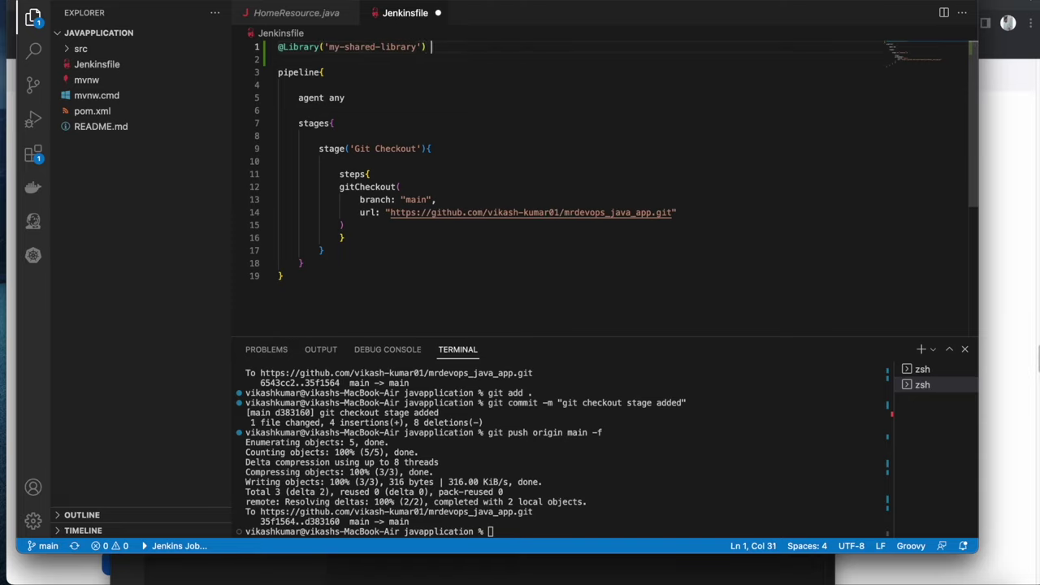
pyautogui.write('_')
pyautogui.click(529, 111)
pyautogui.press('super+s')
# Point out the my-shared-library name and the gitCheckout call on line 12
pyautogui.click(462, 49)
pyautogui.hotkey('shift', 'Right')
pyautogui.doubleClick(373, 49)
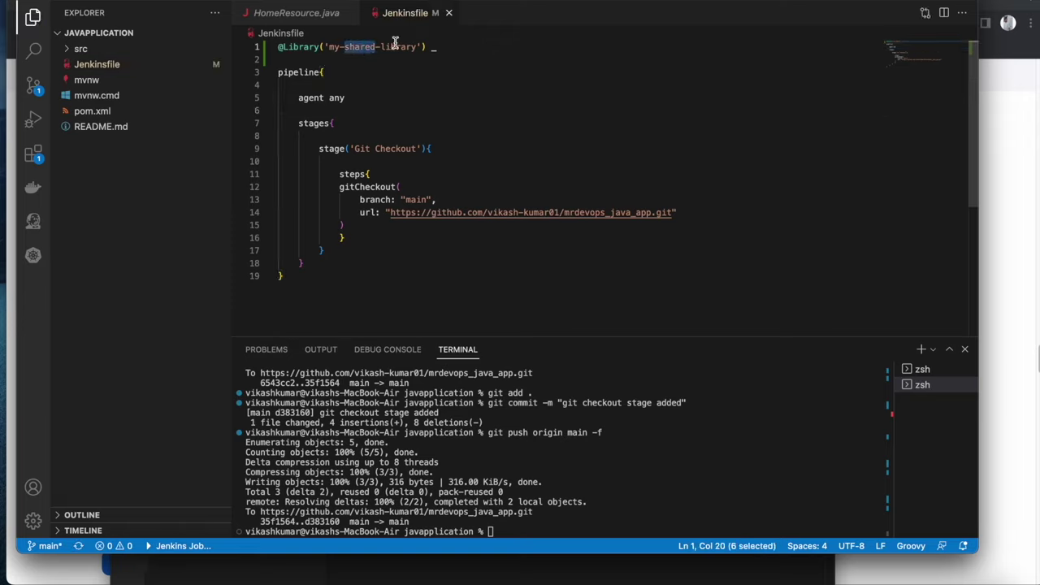
pyautogui.doubleClick(399, 49)
pyautogui.doubleClick(360, 47)
pyautogui.doubleClick(369, 188)
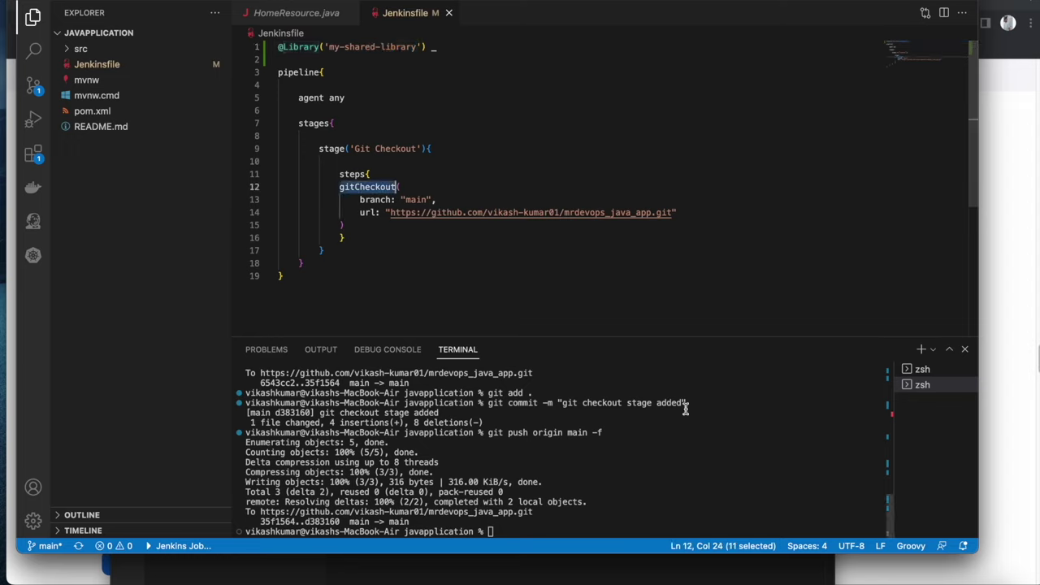
# Stage, commit and force-push the Jenkinsfile to main, then go back to the Jenkins dashboard
pyautogui.click(757, 472)
pyautogui.press('Up')
pyautogui.press('Up')
pyautogui.press('Up')
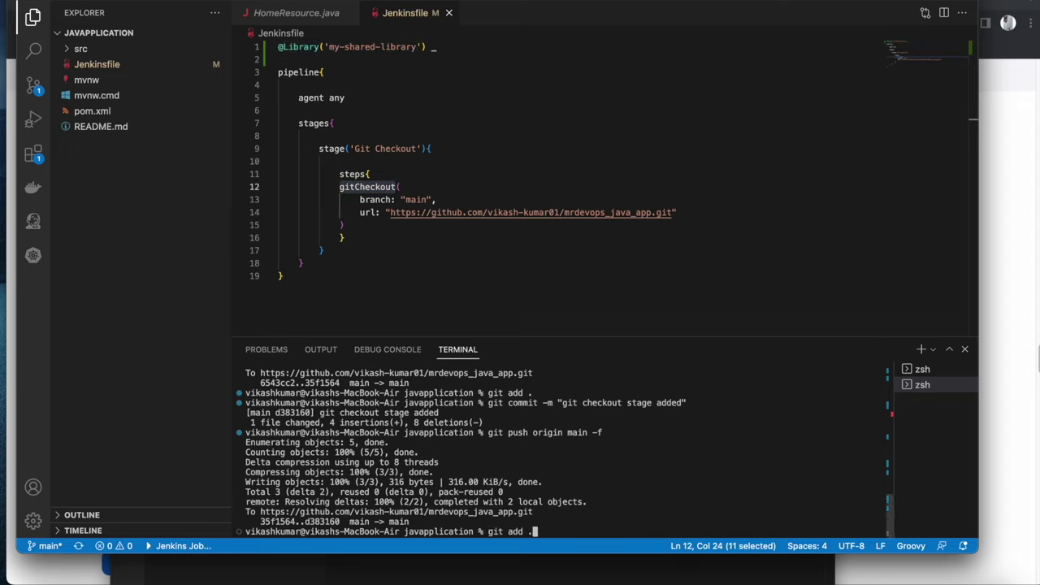
pyautogui.press('Return')
pyautogui.press('Up')
pyautogui.press('Up')
pyautogui.press('Up')
pyautogui.press('Return')
pyautogui.press('Up')
pyautogui.press('Up')
pyautogui.press('Up')
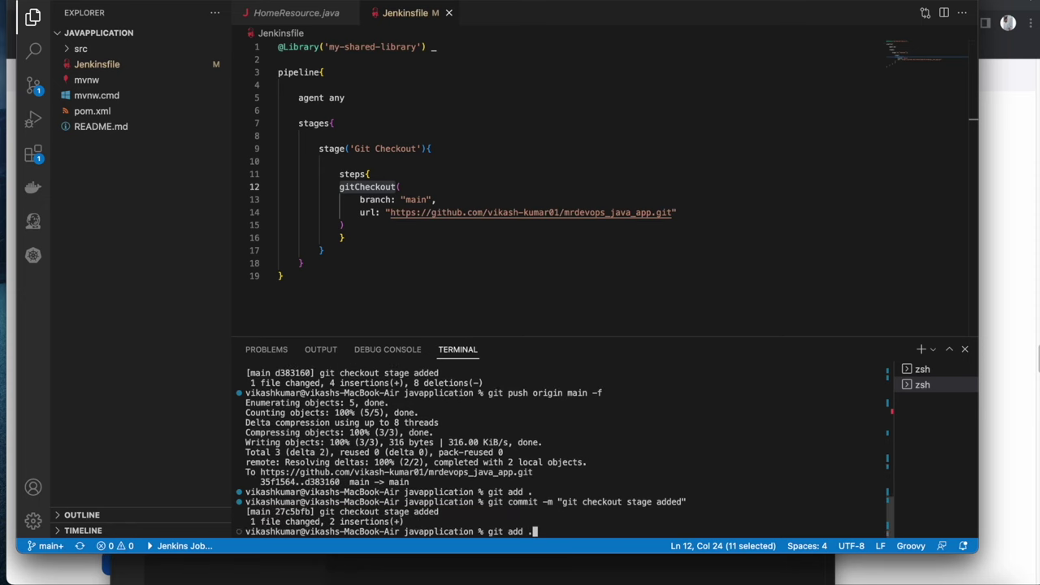
pyautogui.press('Return')
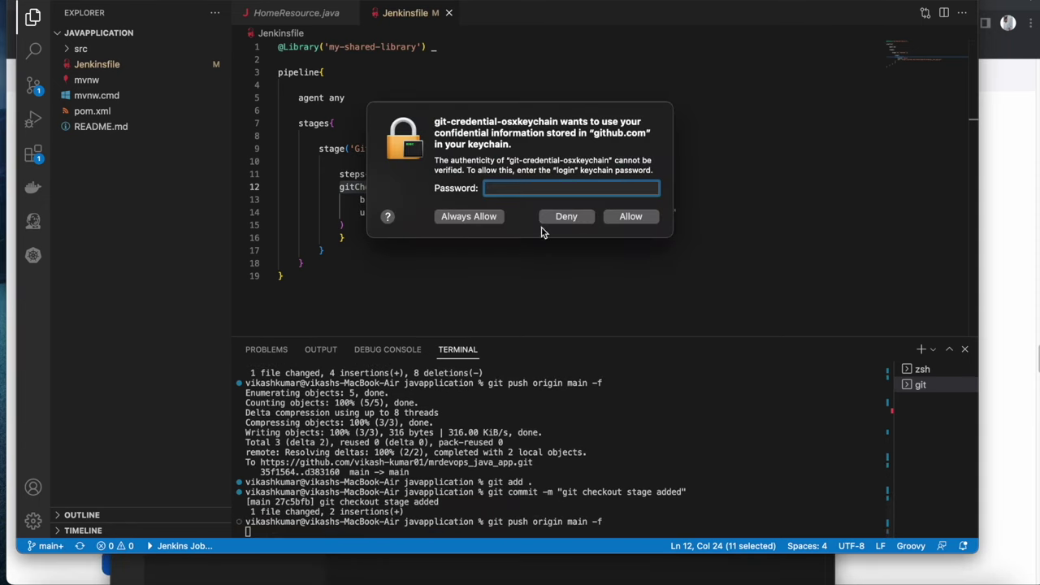
pyautogui.click(559, 216)
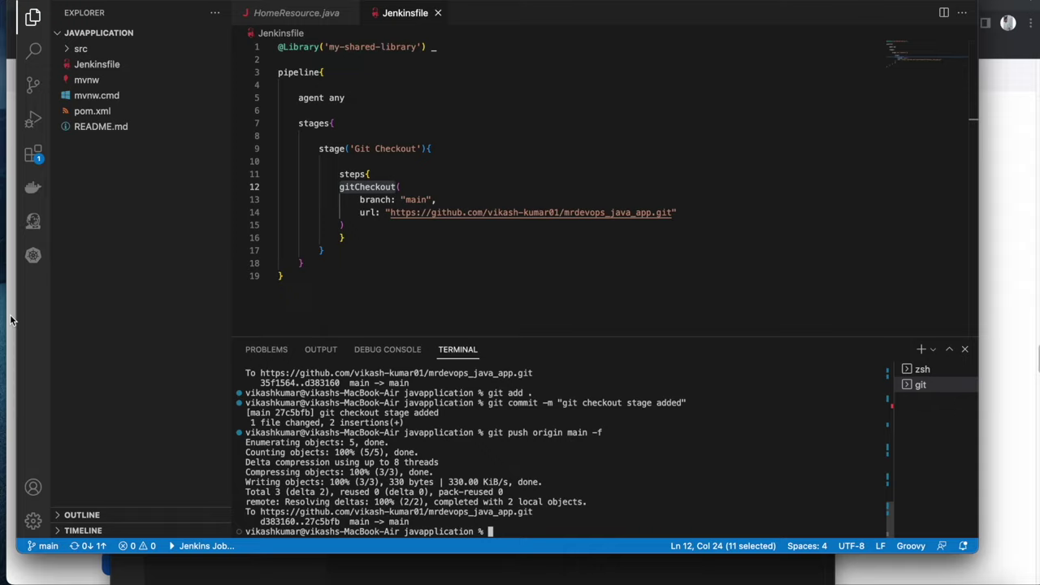
pyautogui.click(2, 325)
pyautogui.click(44, 75)
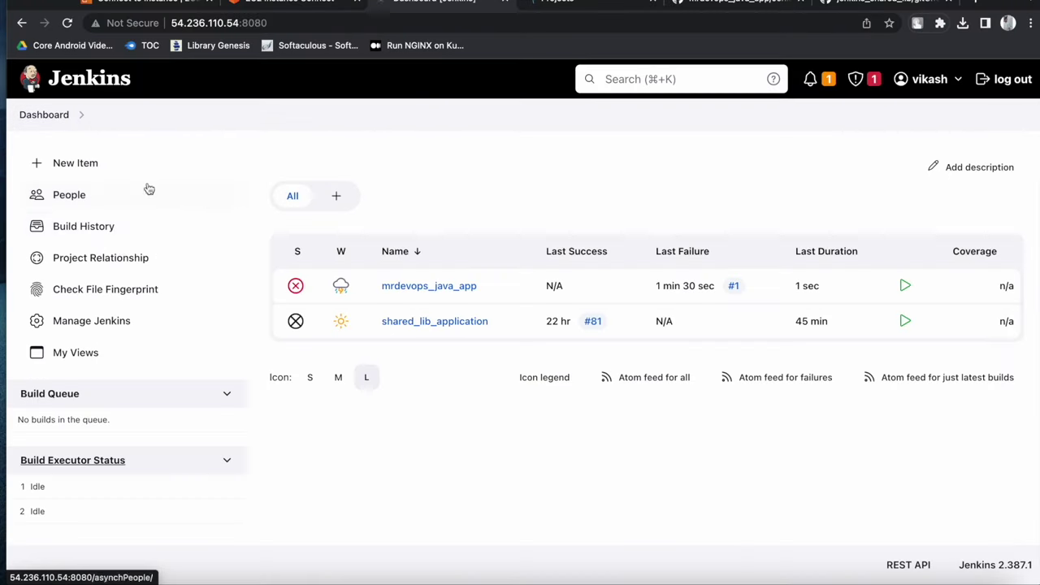
# Run mrdevops_java_app again and scroll build #2's console to its SUCCESS, then reopen the Jenkinsfile
pyautogui.click(417, 286)
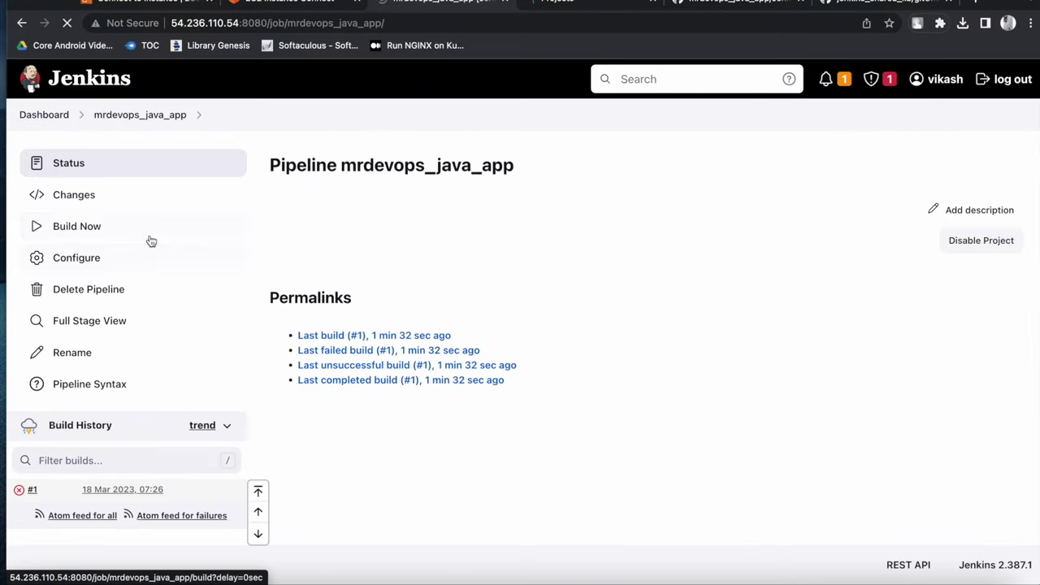
pyautogui.click(130, 228)
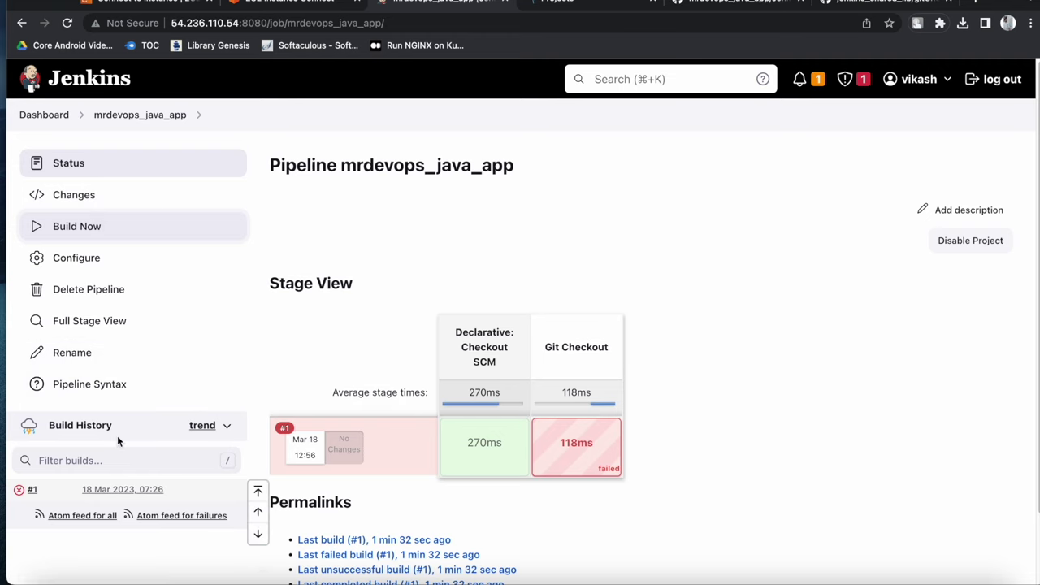
pyautogui.click(18, 490)
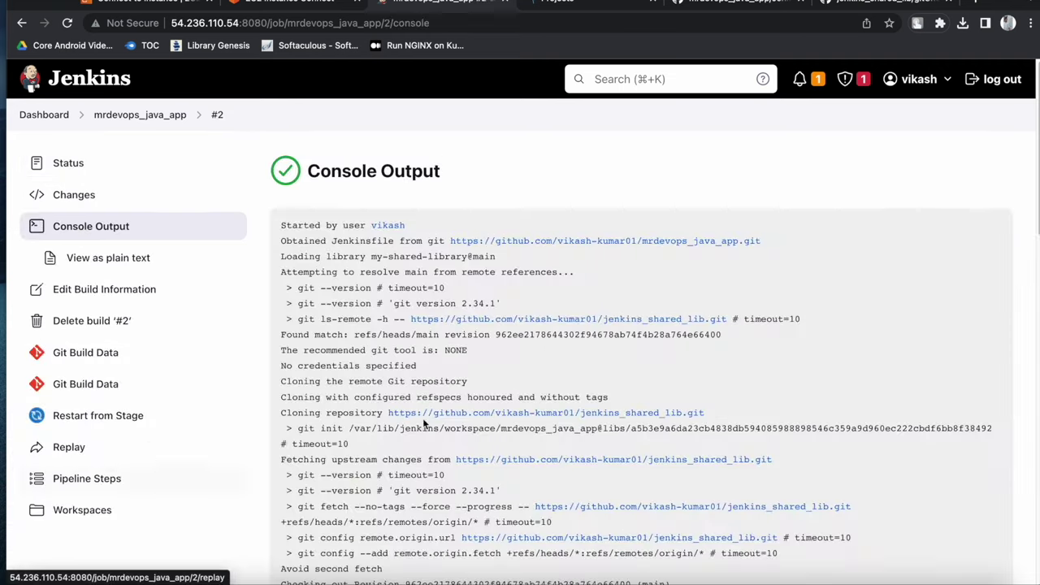
pyautogui.scroll(-5, 480, 429)
pyautogui.scroll(-10, 480, 425)
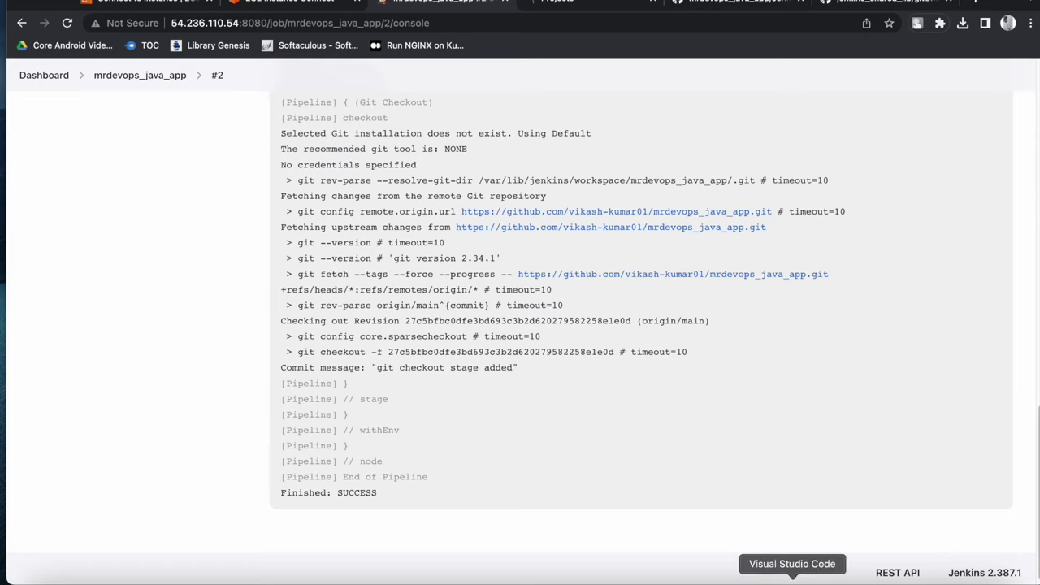
pyautogui.click(792, 580)
pyautogui.click(359, 249)
# Duplicate the Git Checkout stage block directly below itself
pyautogui.moveTo(350, 249); pyautogui.dragTo(254, 150)
pyautogui.hotkey('ctrl', 'c')
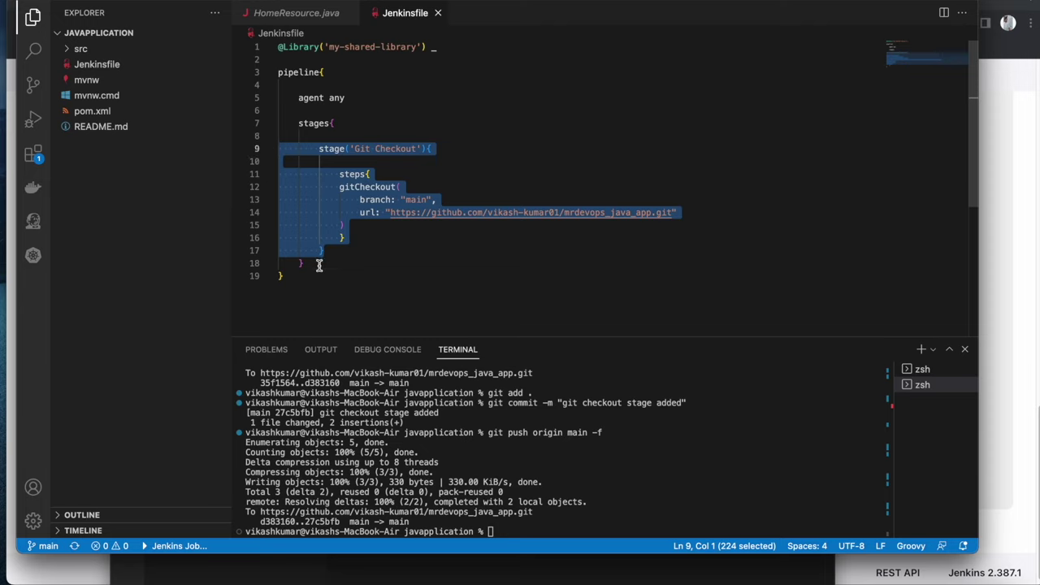
pyautogui.click(318, 264)
pyautogui.press('Up')
pyautogui.press('End')
pyautogui.press('Return')
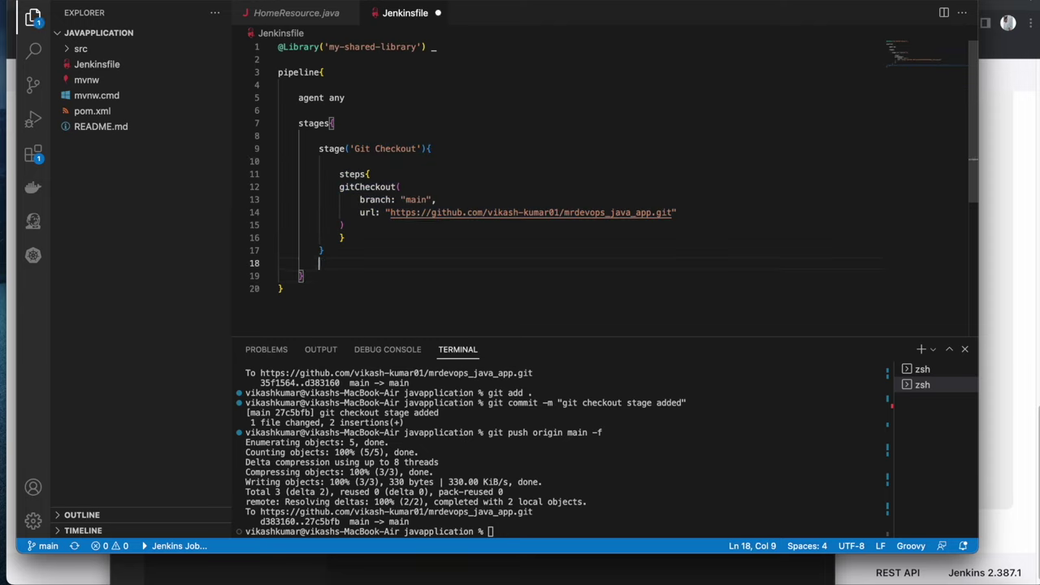
pyautogui.hotkey('ctrl', 'v')
pyautogui.moveTo(360, 215); pyautogui.dragTo(323, 219)
pyautogui.press('BackSpace')
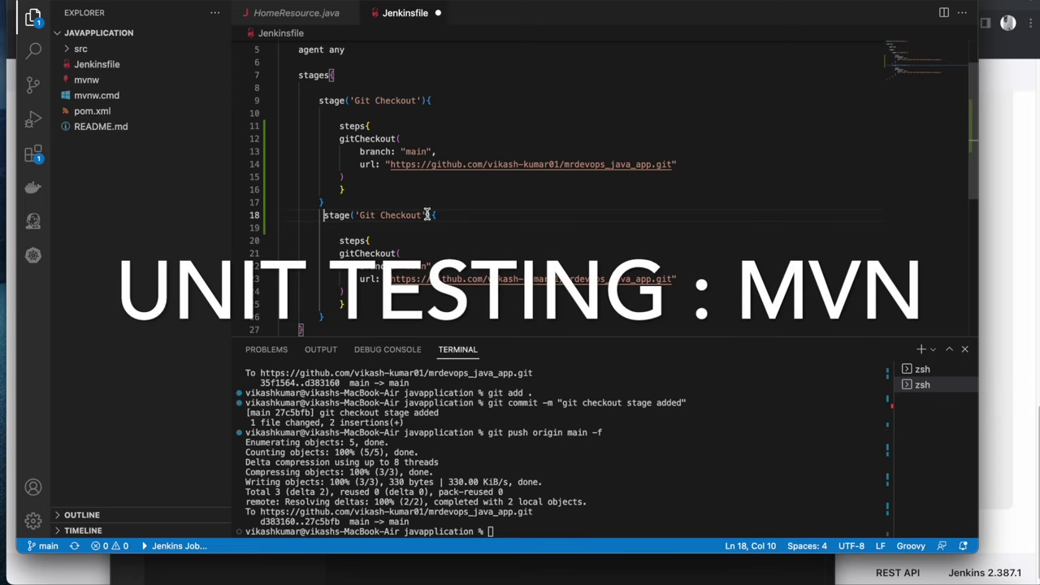
# Rename the duplicated stage to 'Unit Test maven' and save
pyautogui.moveTo(423, 217); pyautogui.dragTo(360, 216)
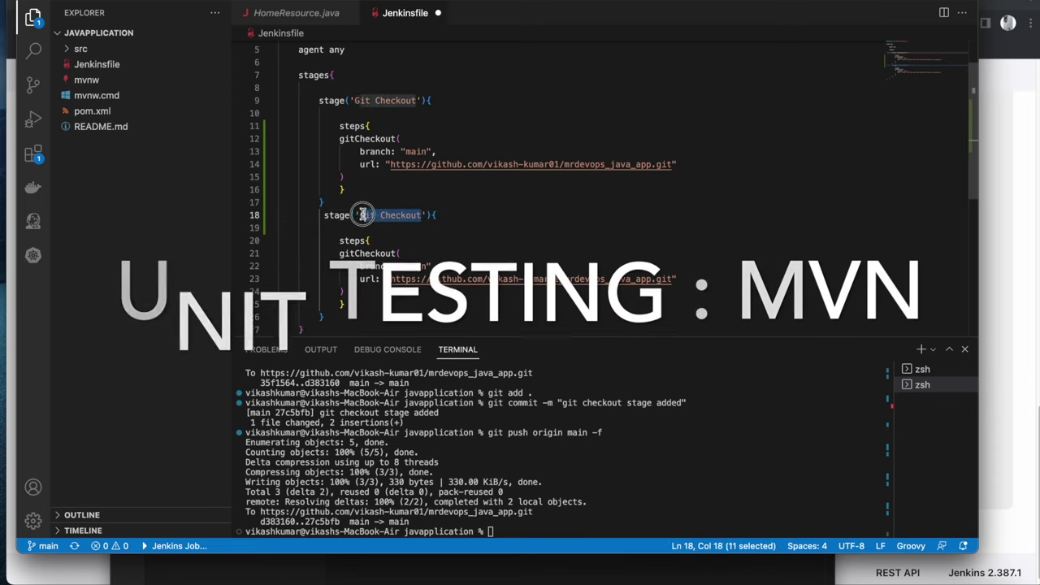
pyautogui.press('BackSpace')
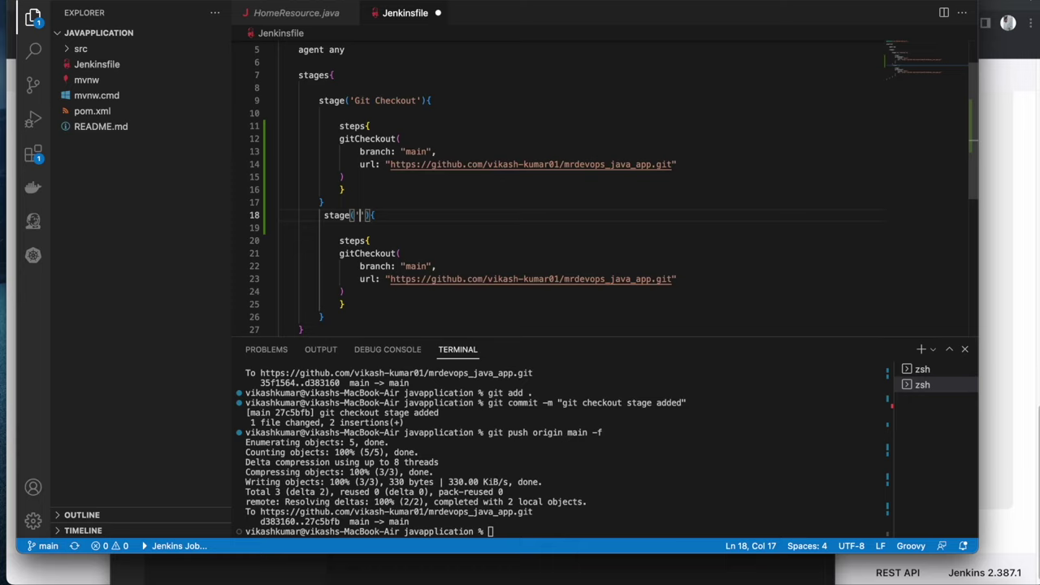
pyautogui.write('Unit Test maven')
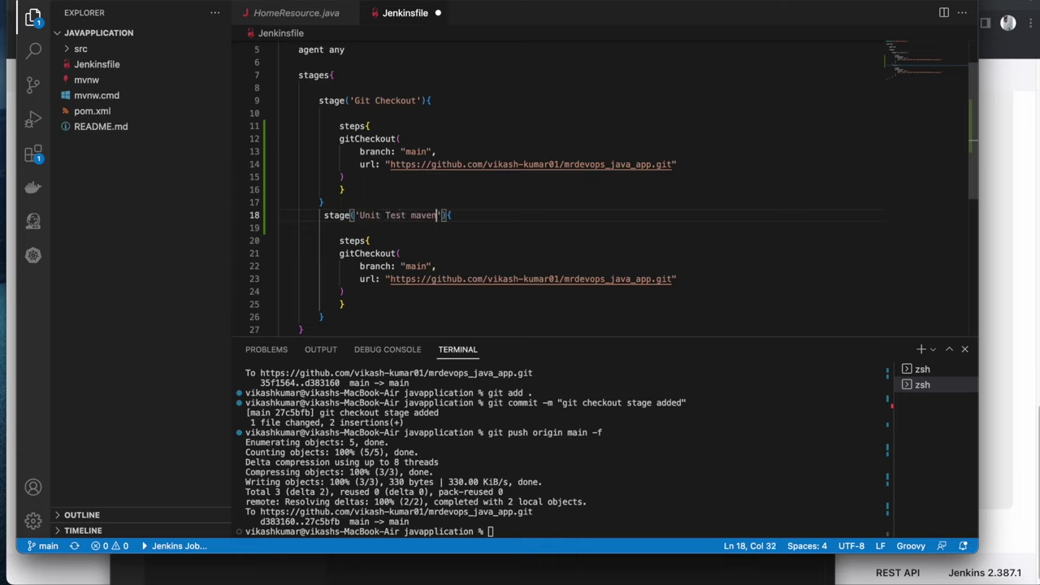
pyautogui.click(493, 251)
pyautogui.press('super+s')
pyautogui.scroll(-4, 493, 251)
pyautogui.scroll(6, 494, 252)
pyautogui.scroll(-5, 466, 235)
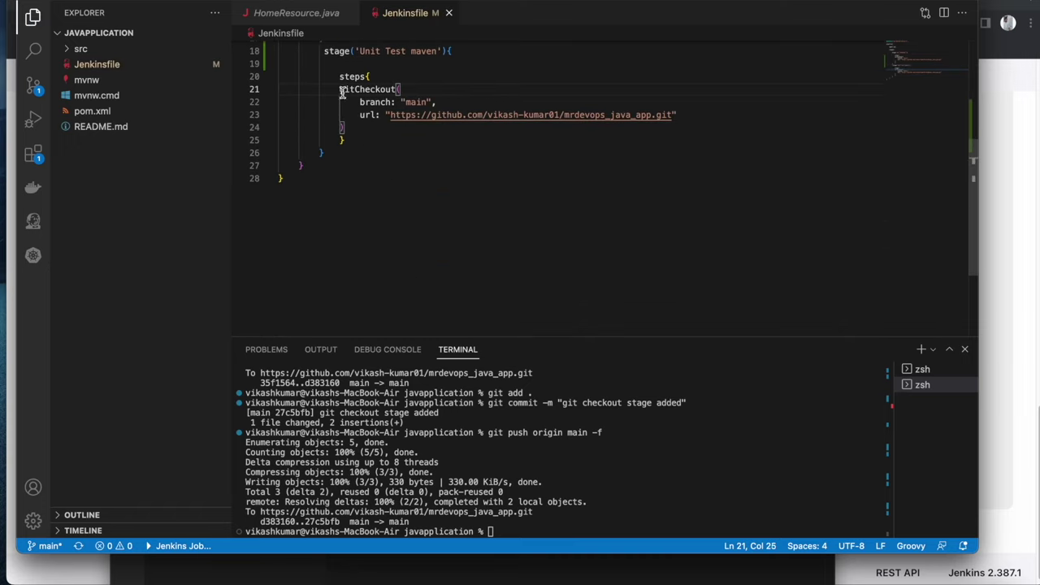
# Replace the copied gitCheckout call with an empty script{ } block and save
pyautogui.moveTo(340, 90); pyautogui.dragTo(353, 127)
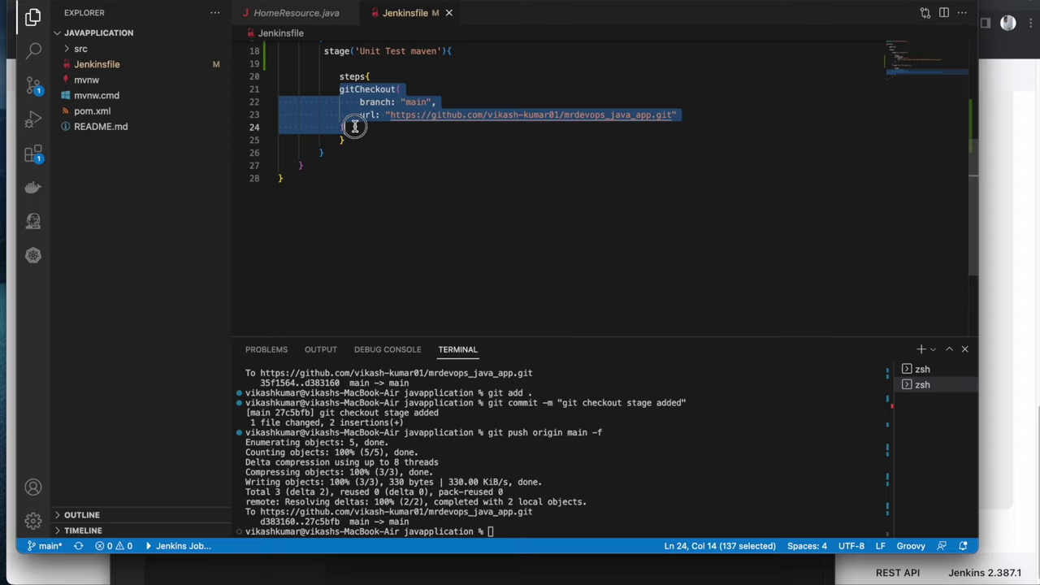
pyautogui.press('BackSpace')
pyautogui.write('s')
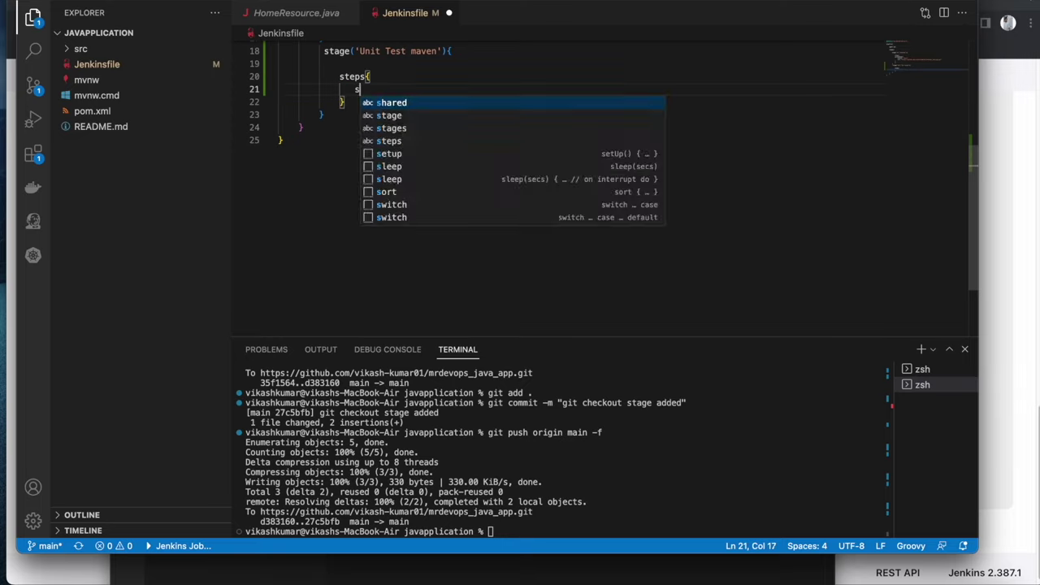
pyautogui.write('cript{')
pyautogui.press('Return')
pyautogui.press('Return')
pyautogui.press('super+s')
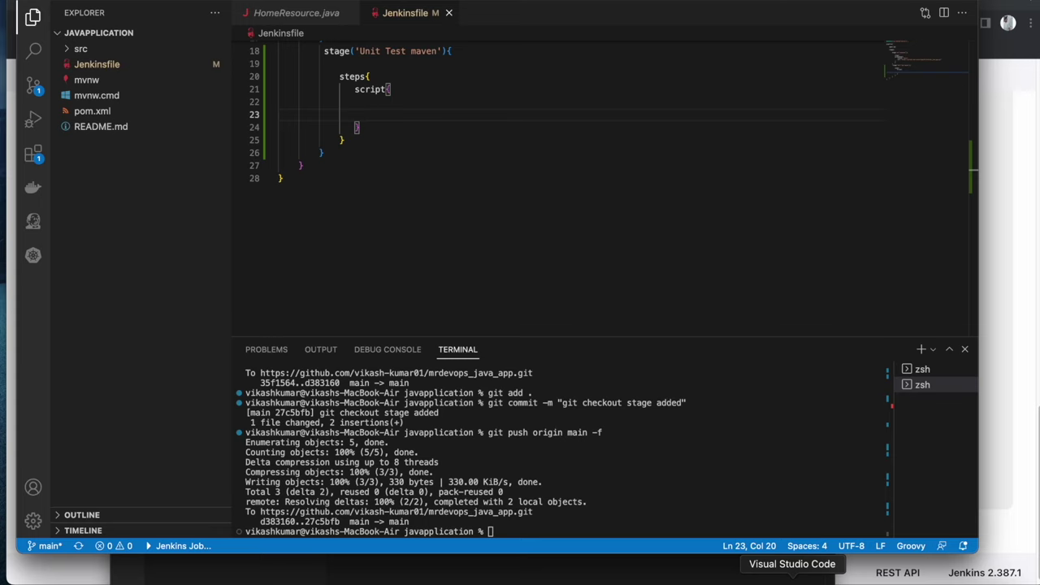
pyautogui.rightClick(792, 579)
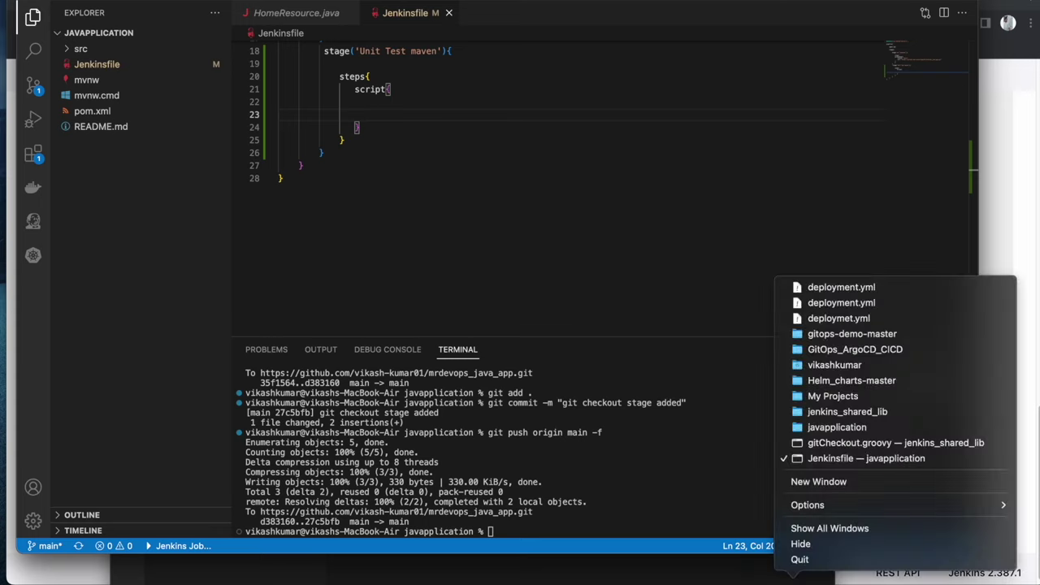
# In the jenkins_shared_lib window, create a new file vars/mvnTest.groovy
pyautogui.click(823, 449)
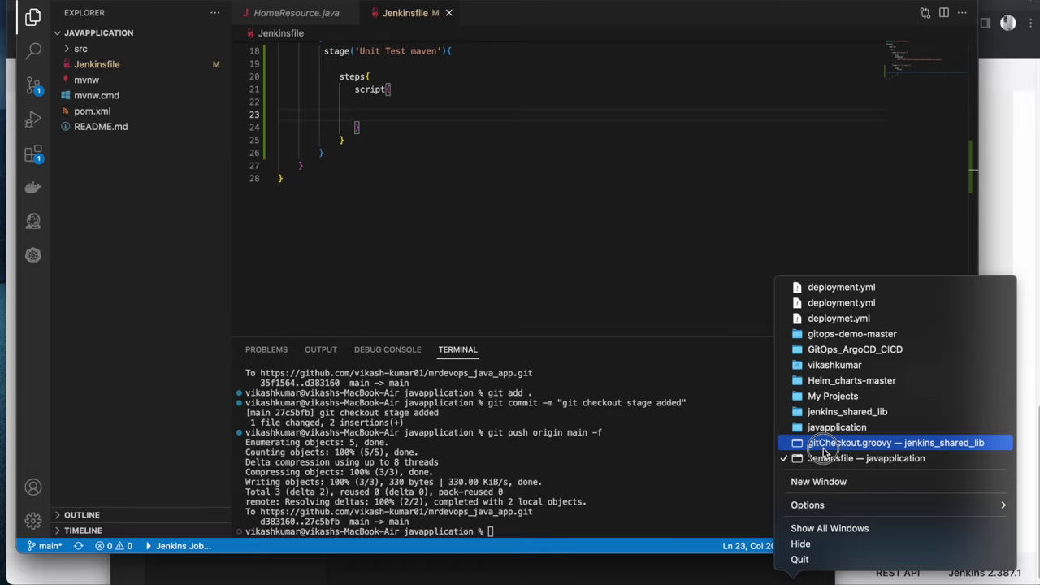
pyautogui.click(823, 452)
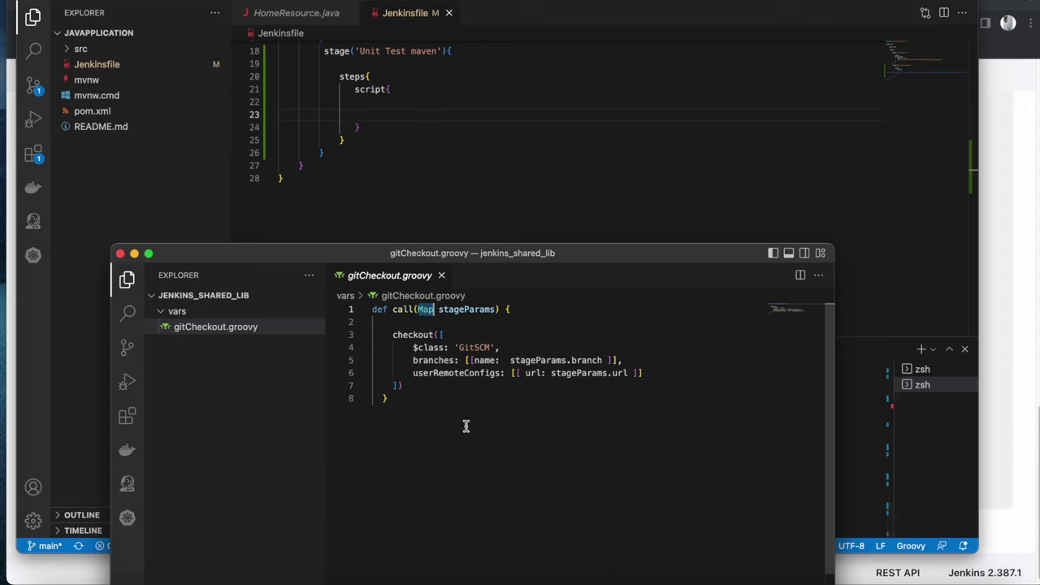
pyautogui.click(197, 316)
pyautogui.click(197, 316)
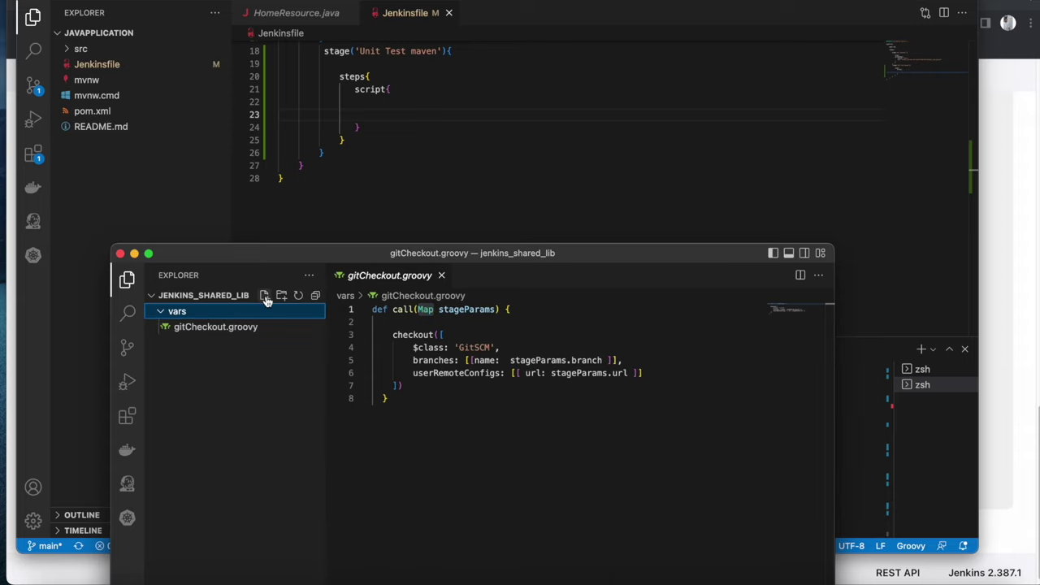
pyautogui.click(264, 294)
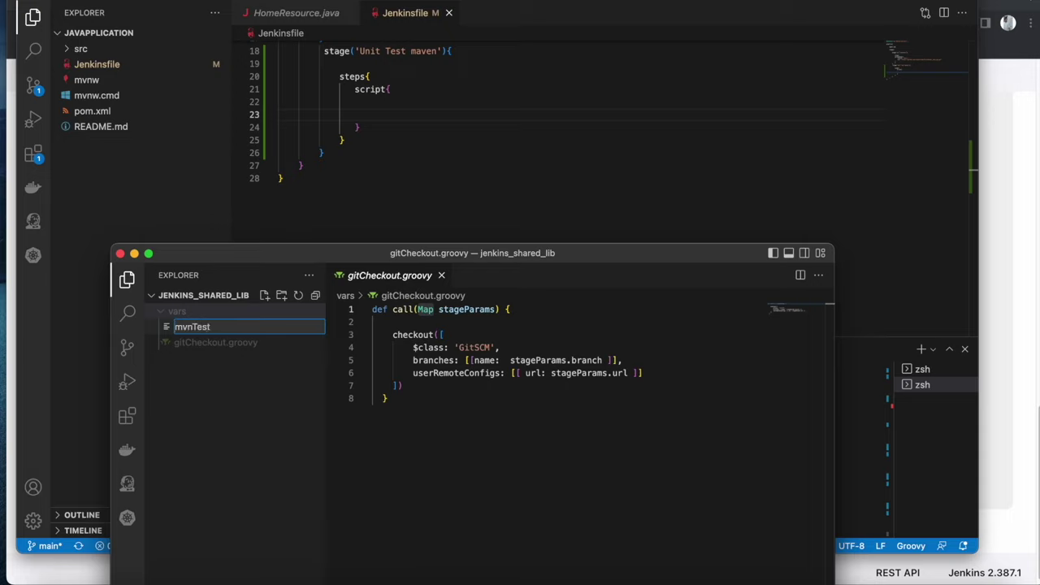
pyautogui.press('Return')
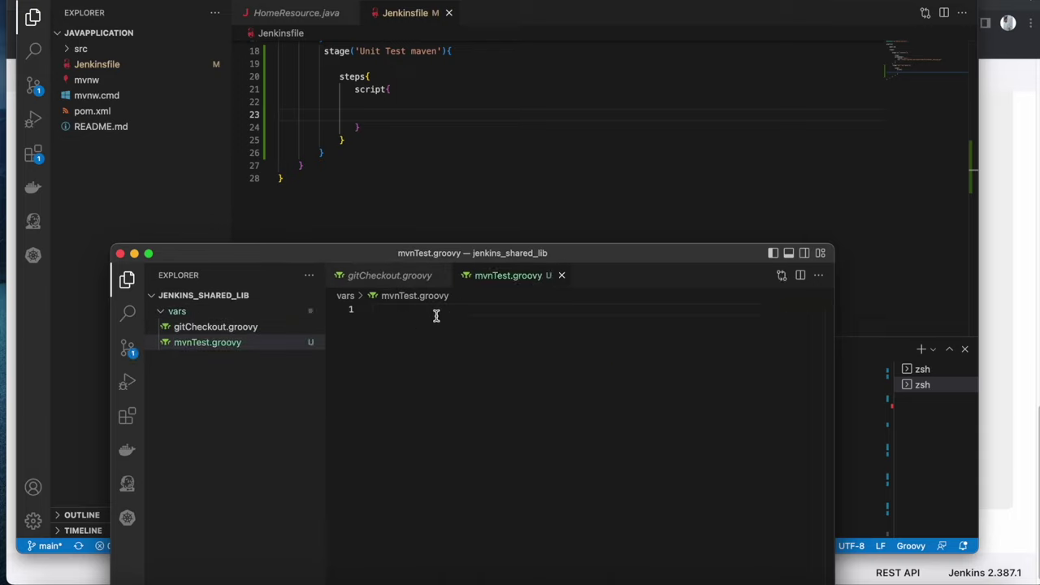
# Write def call(){ sh 'mvn test' } in mvnTest.groovy, save, and return to the Jenkinsfile
pyautogui.write('def call')
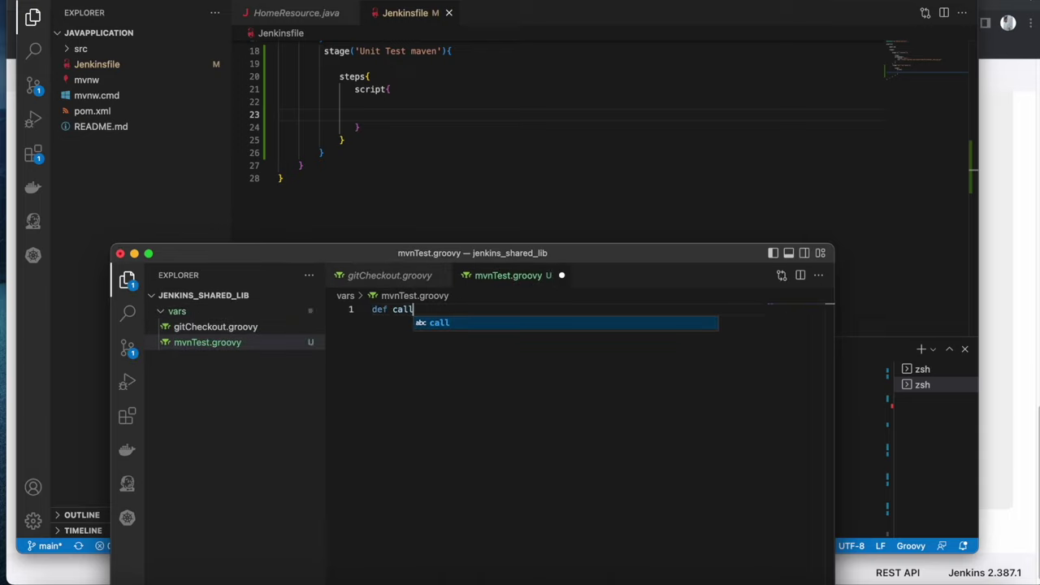
pyautogui.write(' (){')
pyautogui.press('Return')
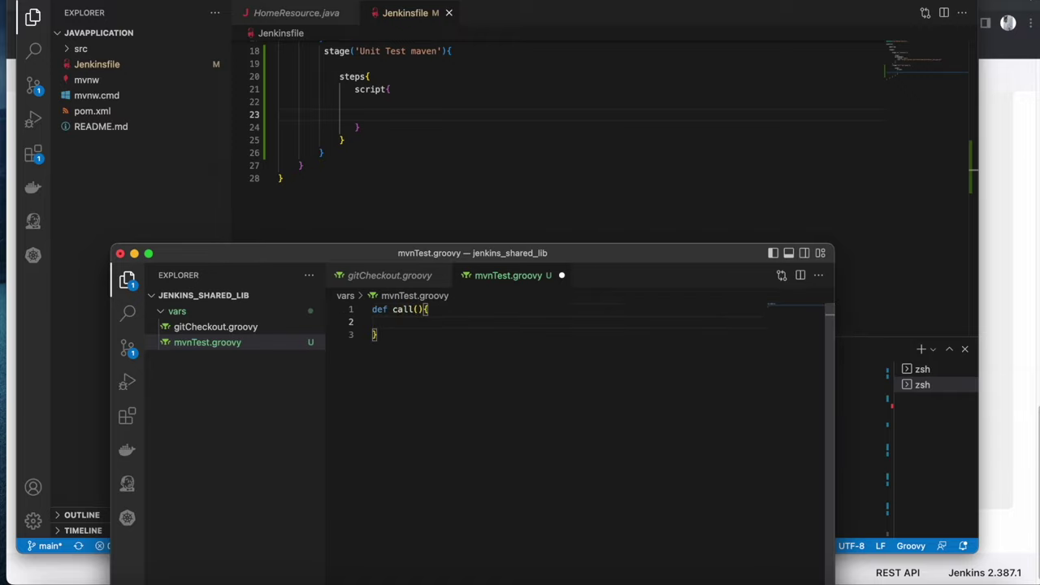
pyautogui.write("sh 'mvn test")
pyautogui.press('super+s')
pyautogui.click(458, 346)
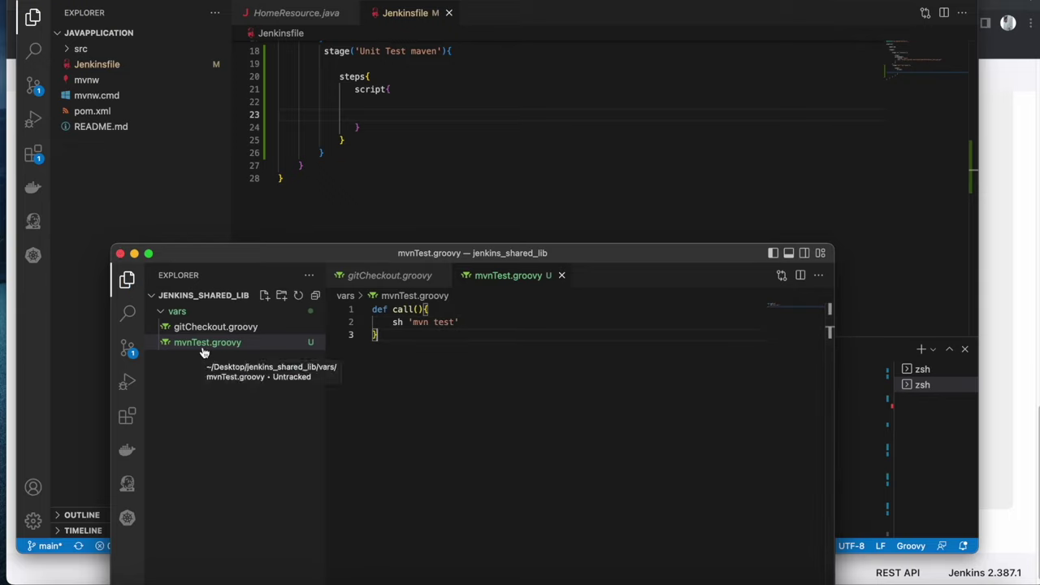
pyautogui.click(398, 116)
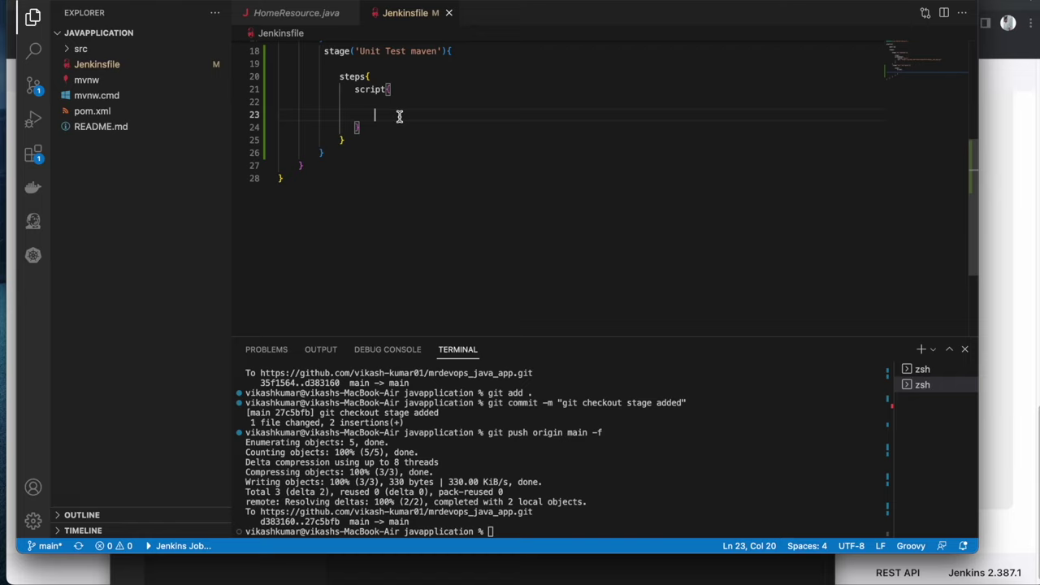
# Call mvnTest() in the Unit Test maven stage's script block and save the Jenkinsfile
pyautogui.write('mvn')
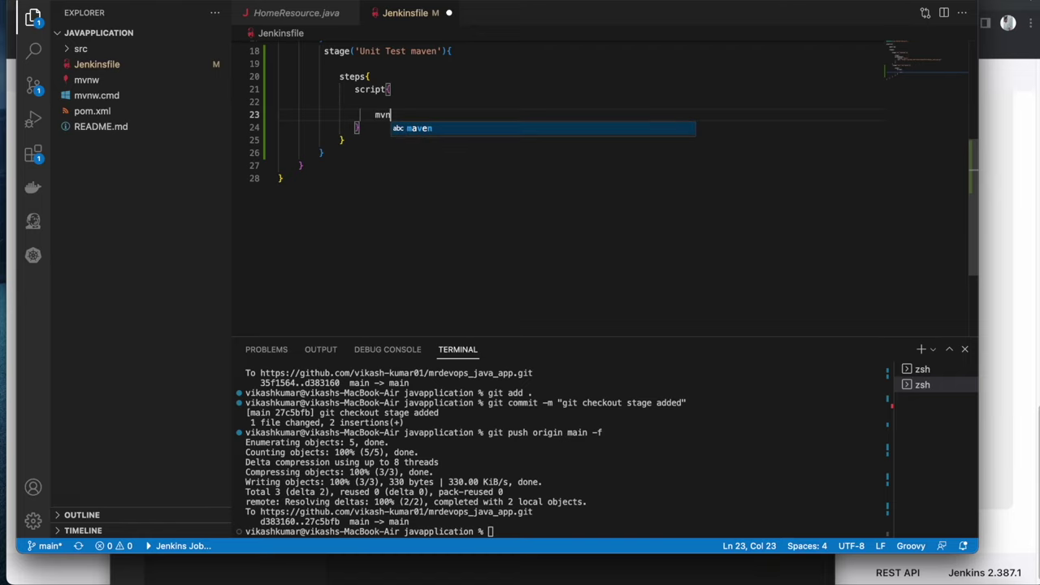
pyautogui.write('Test(')
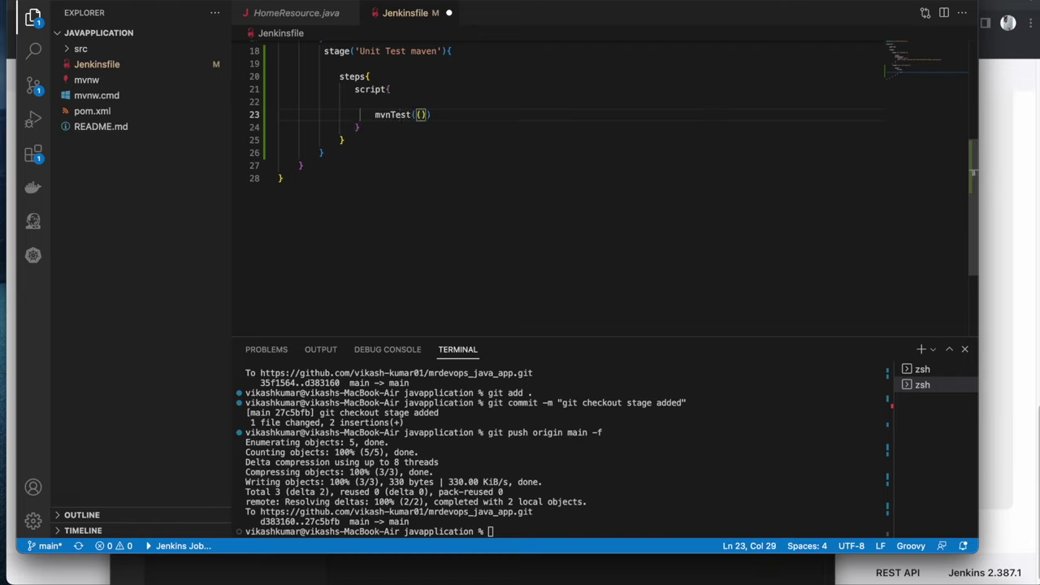
pyautogui.press('super+s')
pyautogui.click(496, 237)
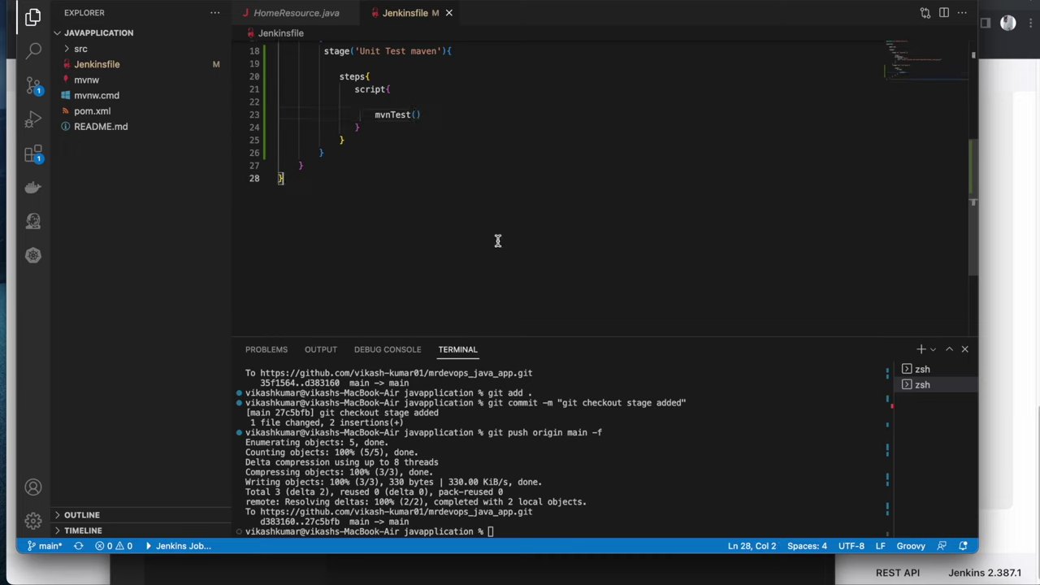
pyautogui.scroll(4, 383, 179)
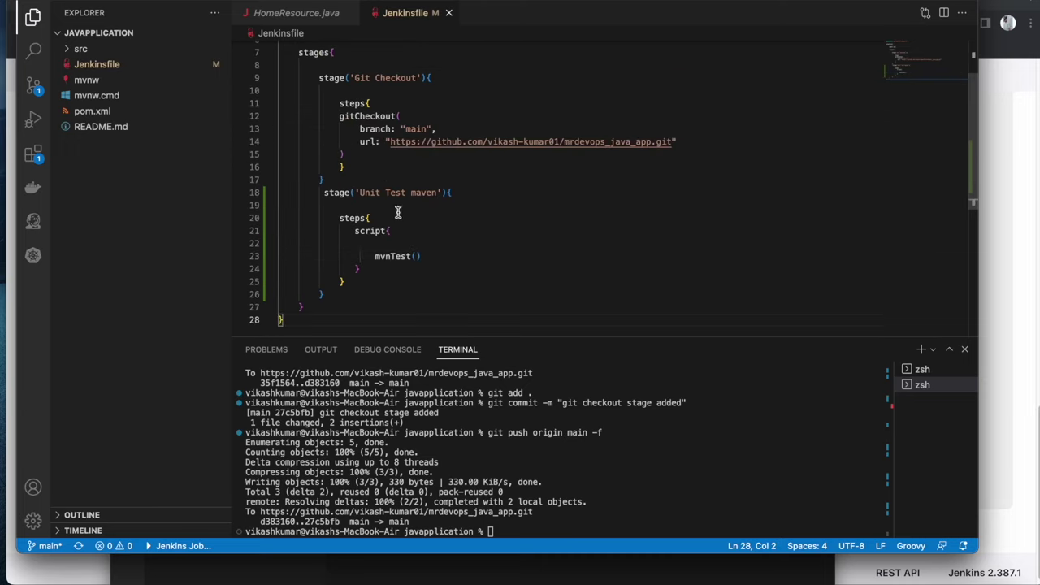
pyautogui.moveTo(367, 256); pyautogui.dragTo(430, 256)
pyautogui.click(432, 257)
pyautogui.click(430, 257)
# Stage, commit and force-push the Jenkinsfile change to origin main, denying the keychain prompt
pyautogui.click(453, 257)
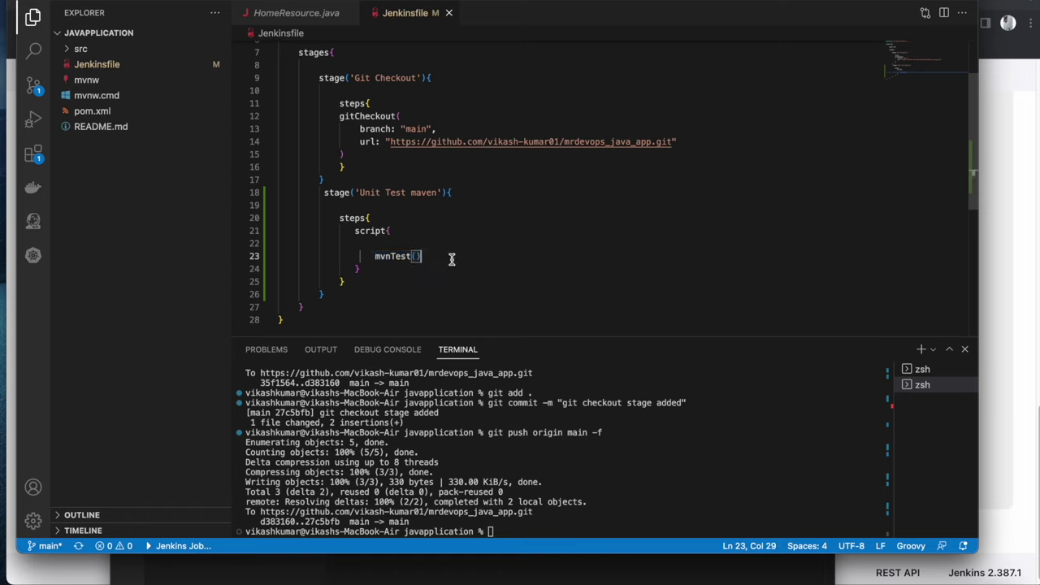
pyautogui.click(504, 531)
pyautogui.press('Up')
pyautogui.press('Up')
pyautogui.press('Up')
pyautogui.press('Return')
pyautogui.press('Up')
pyautogui.press('Up')
pyautogui.press('Return')
pyautogui.press('Up')
pyautogui.press('Up')
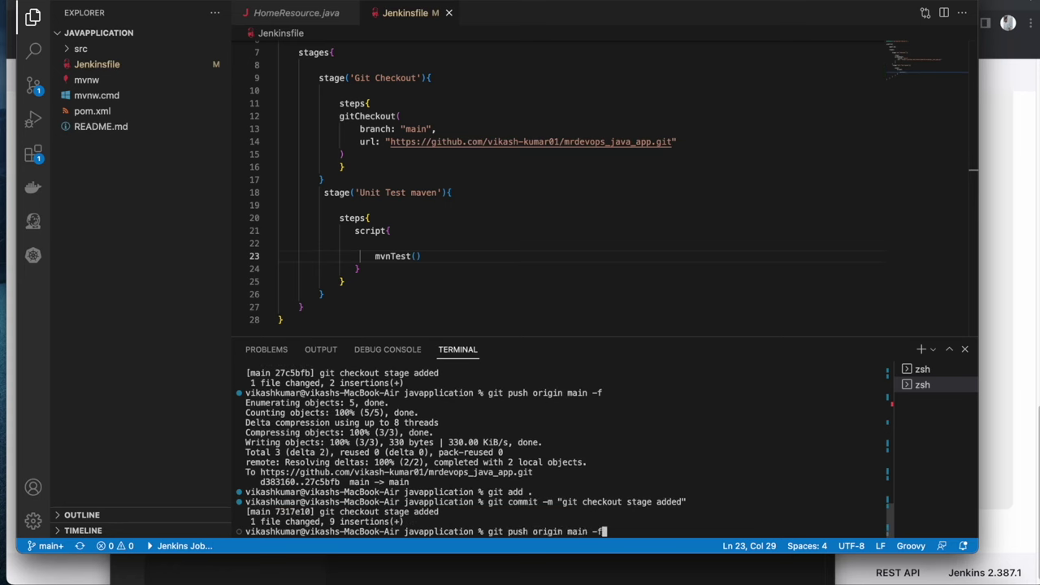
pyautogui.press('Return')
pyautogui.click(566, 216)
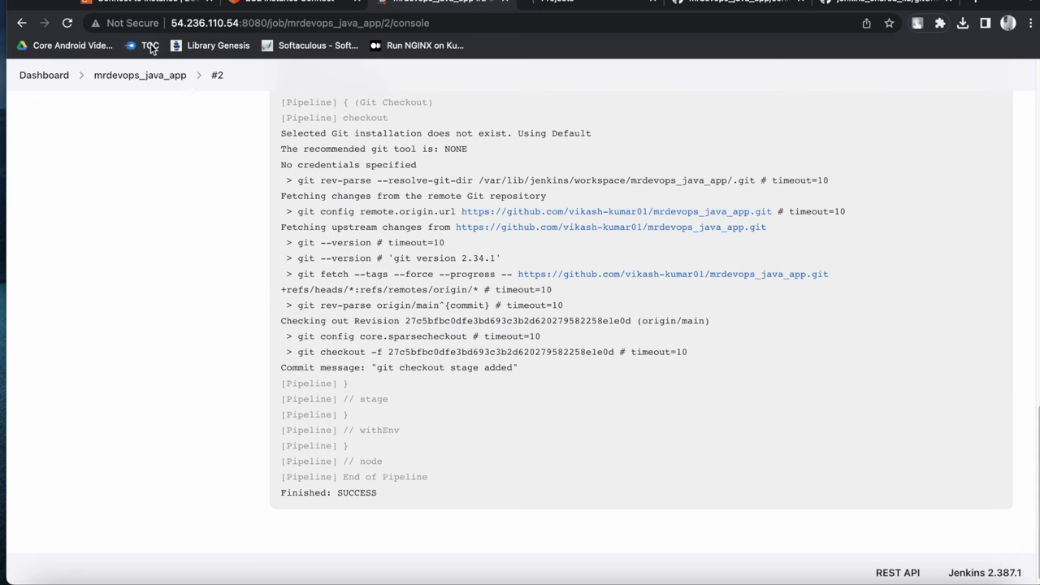
pyautogui.click(168, 76)
# Rebuild the pipeline and inspect failed build #3's console: no DSL method 'mvnTest'
pyautogui.click(144, 226)
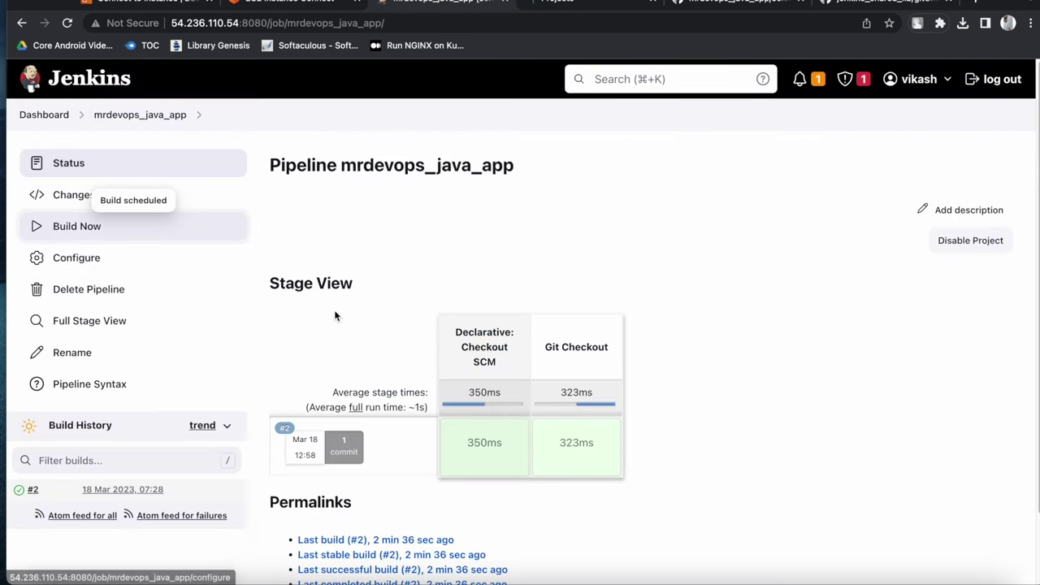
pyautogui.scroll(-1, 330, 315)
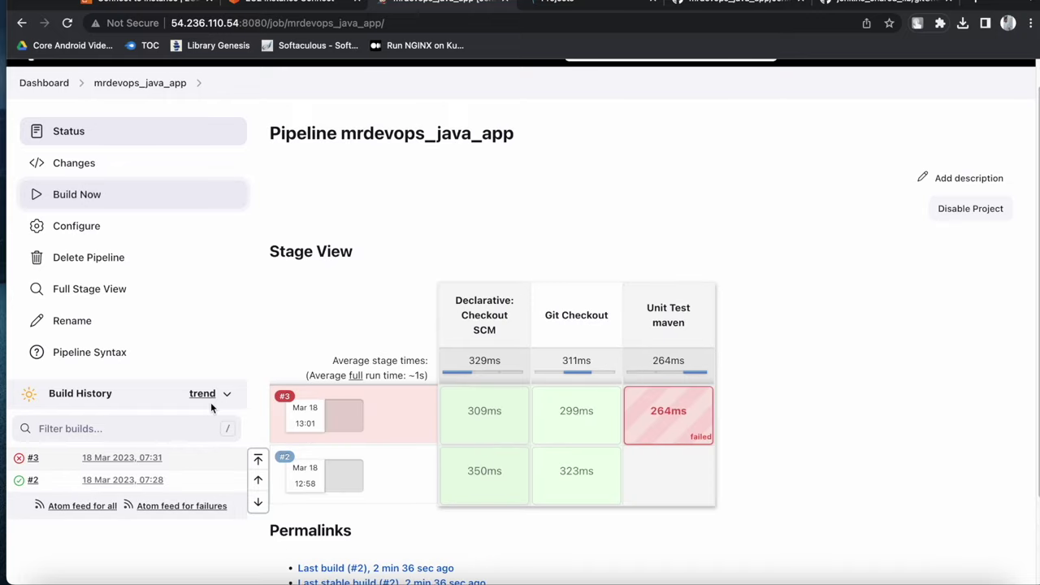
pyautogui.click(20, 460)
pyautogui.scroll(-15, 531, 408)
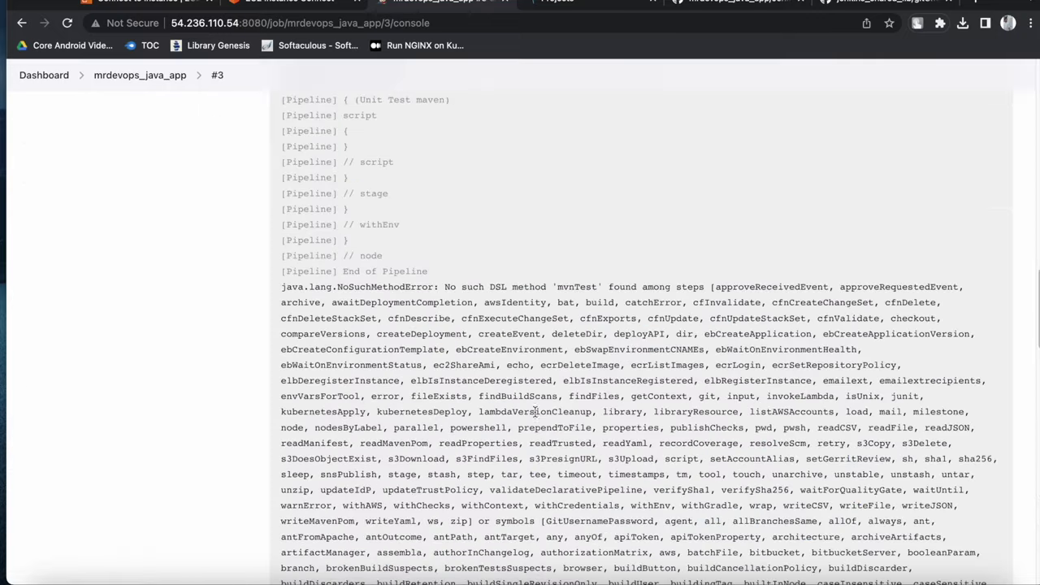
pyautogui.scroll(10, 534, 412)
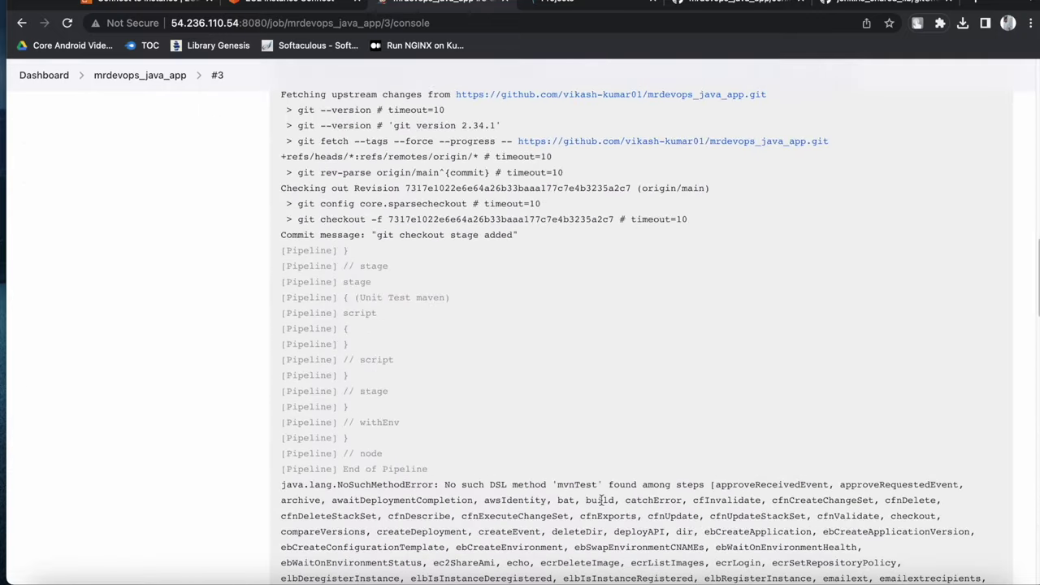
pyautogui.scroll(-1, 582, 469)
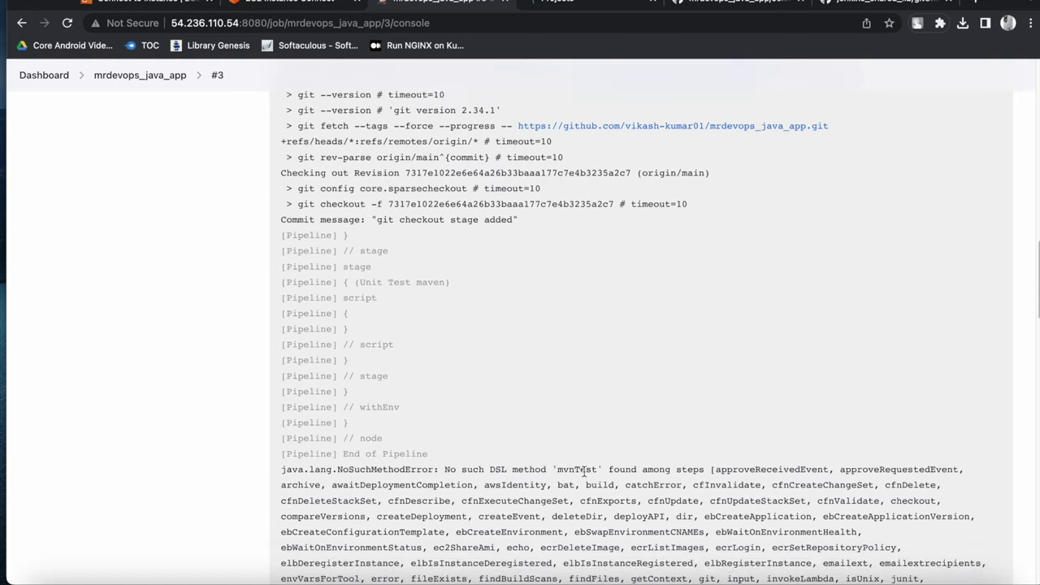
pyautogui.doubleClick(575, 470)
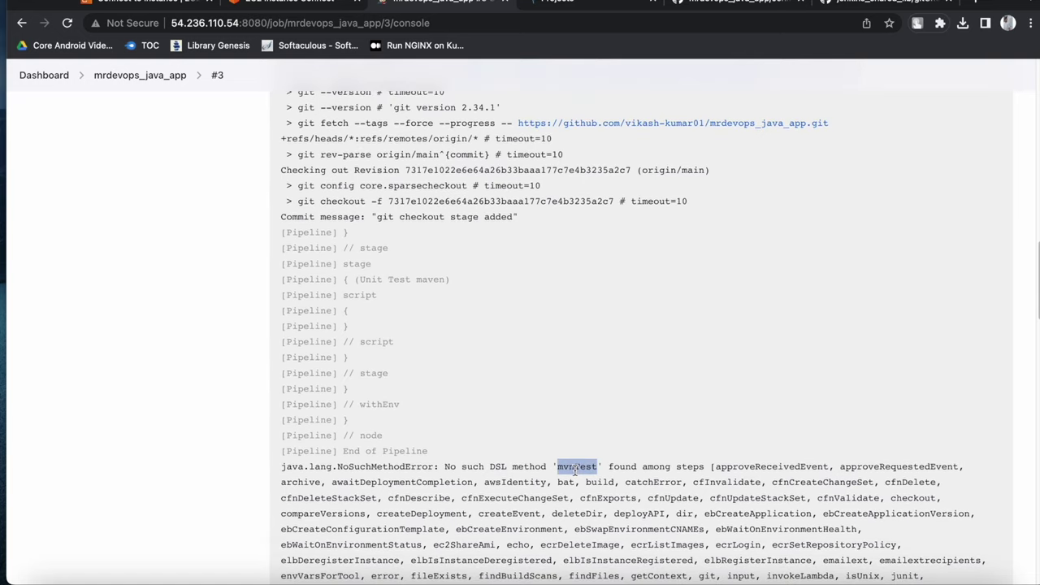
pyautogui.scroll(-1, 574, 470)
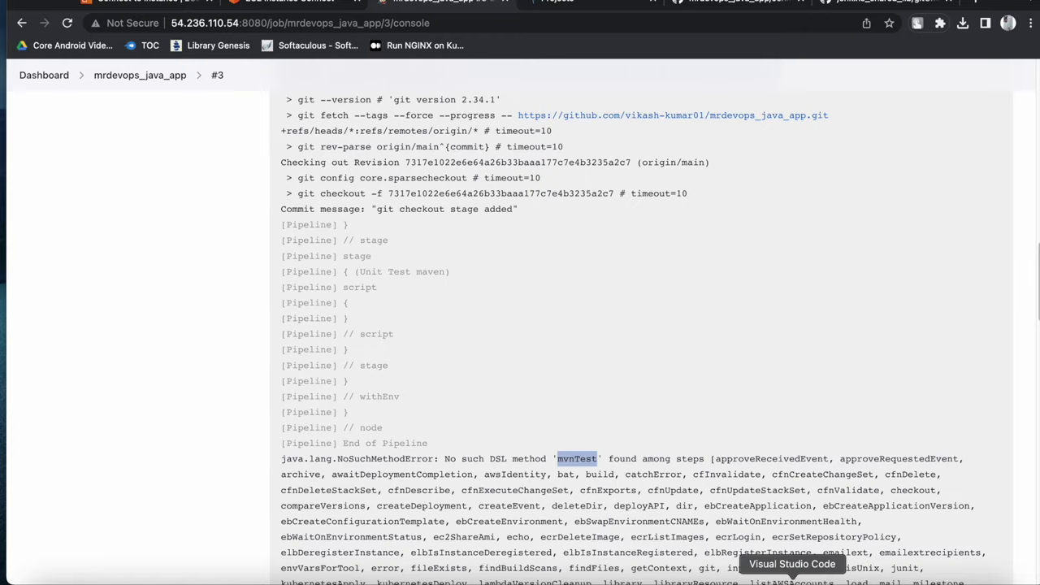
pyautogui.click(787, 579)
pyautogui.rightClick(786, 579)
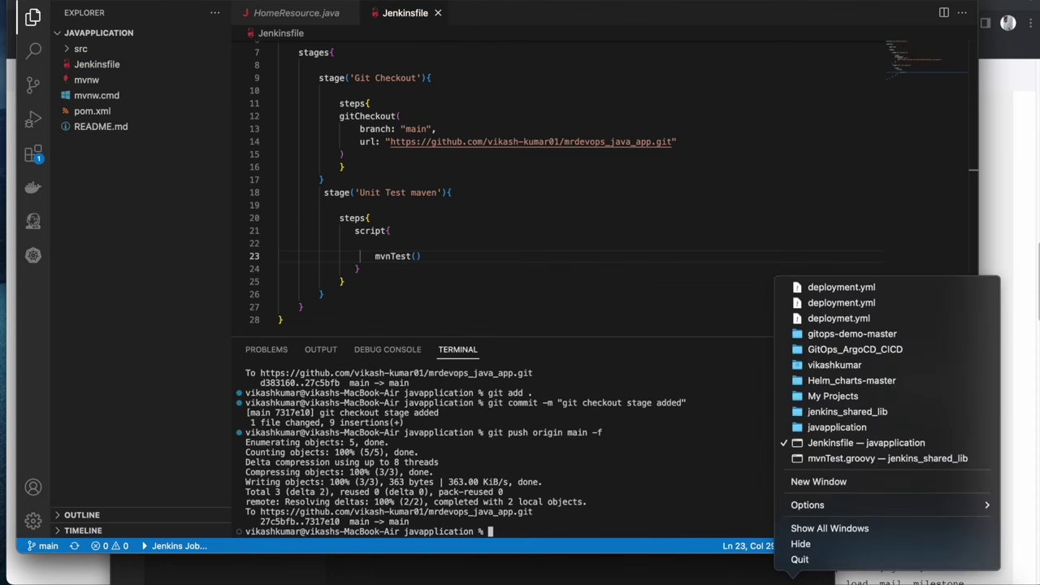
# Commit vars/mvnTest.groovy as 'shared lib added' and push to jenkins_shared_lib main, denying the keychain prompt
pyautogui.click(804, 459)
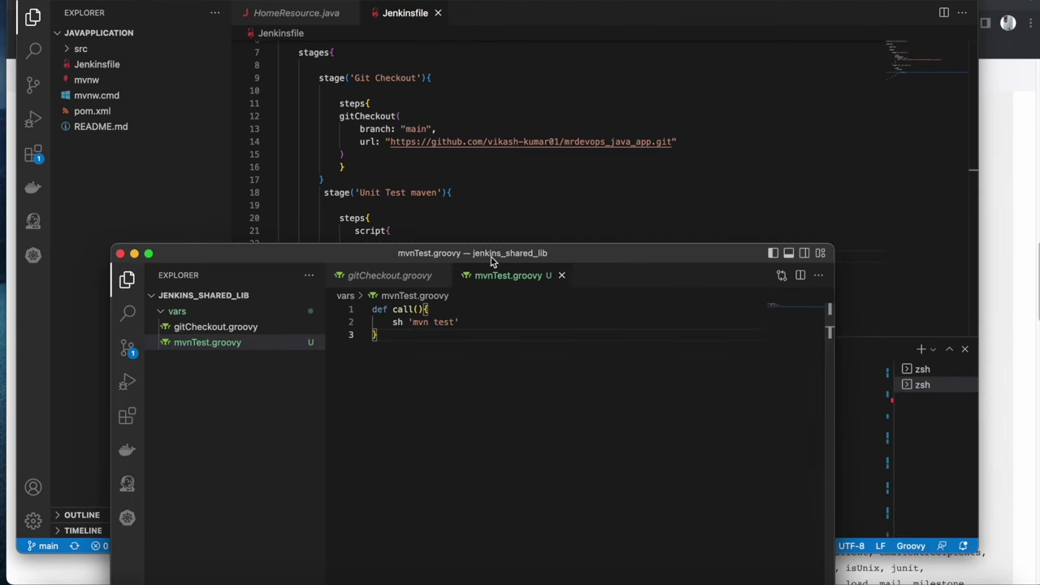
pyautogui.moveTo(552, 252); pyautogui.dragTo(549, 49)
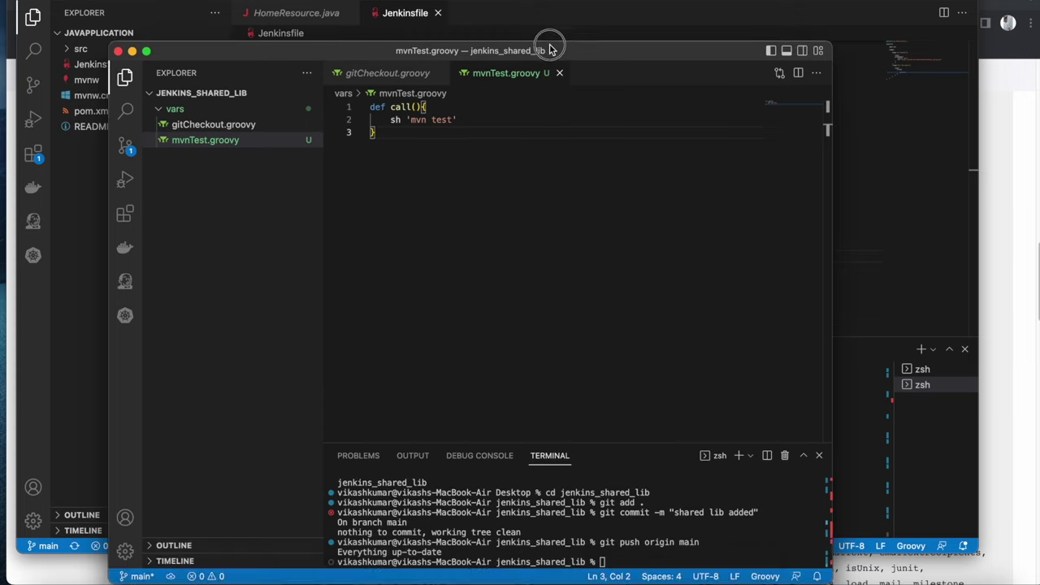
pyautogui.click(648, 552)
pyautogui.press('Up')
pyautogui.press('Up')
pyautogui.press('Up')
pyautogui.press('Return')
pyautogui.press('Up')
pyautogui.press('Up')
pyautogui.press('Up')
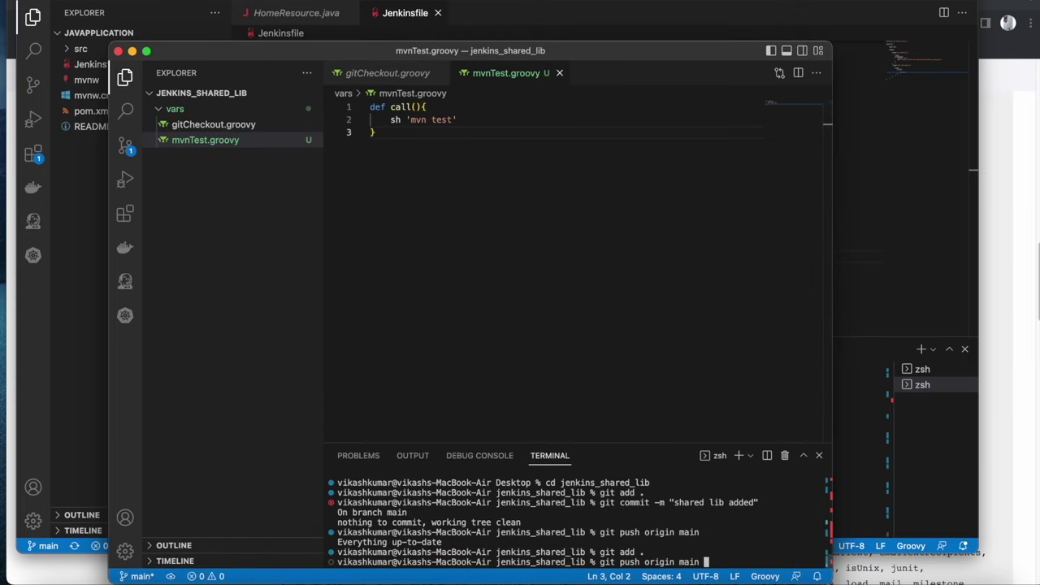
pyautogui.press('Return')
pyautogui.press('Up')
pyautogui.press('Up')
pyautogui.press('Up')
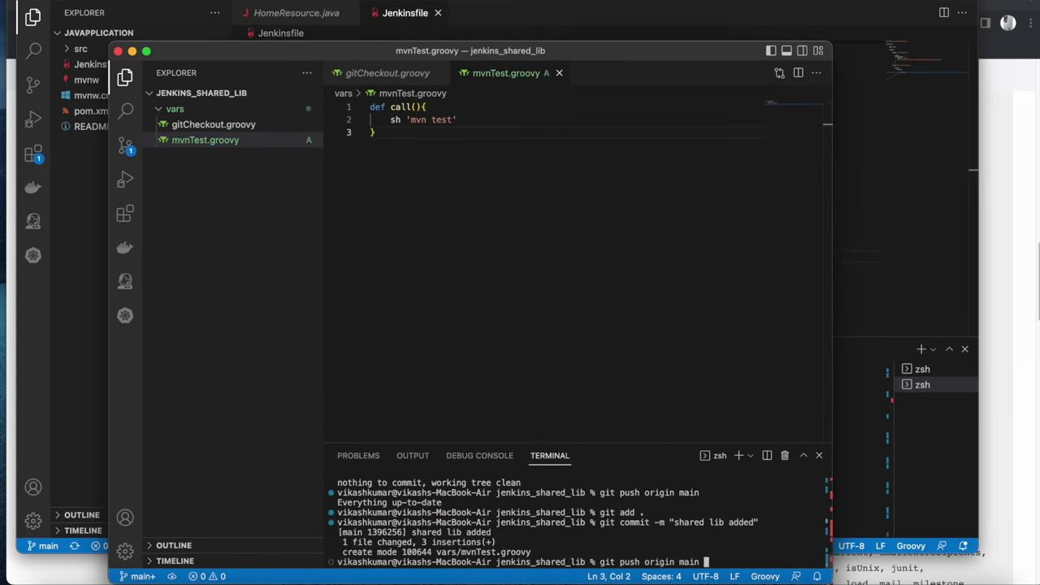
pyautogui.press('Return')
pyautogui.click(566, 216)
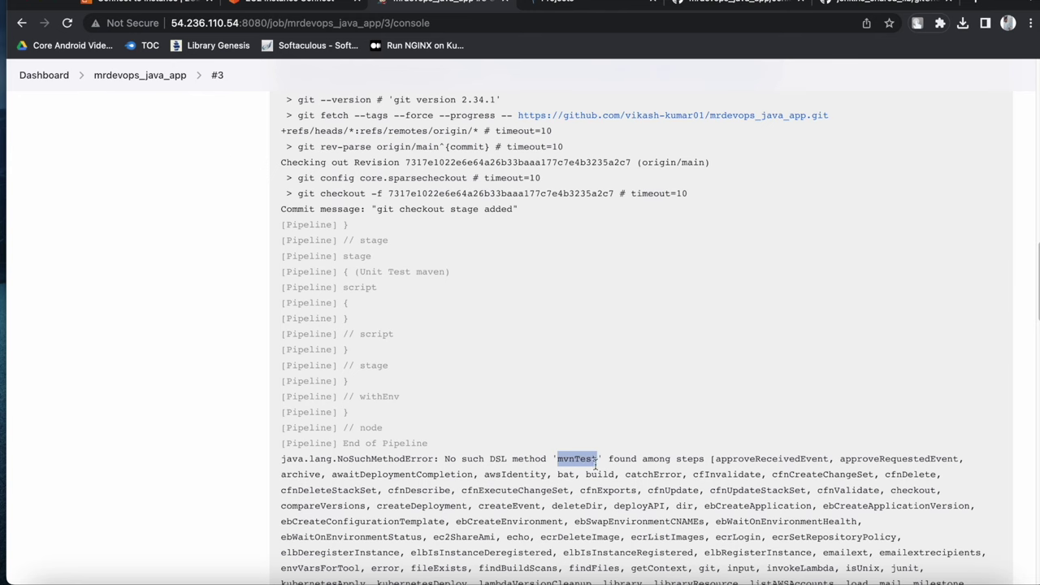
# Open GitHub in a new tab and filter the repositories list by 'insta'
pyautogui.scroll(-3, 568, 461)
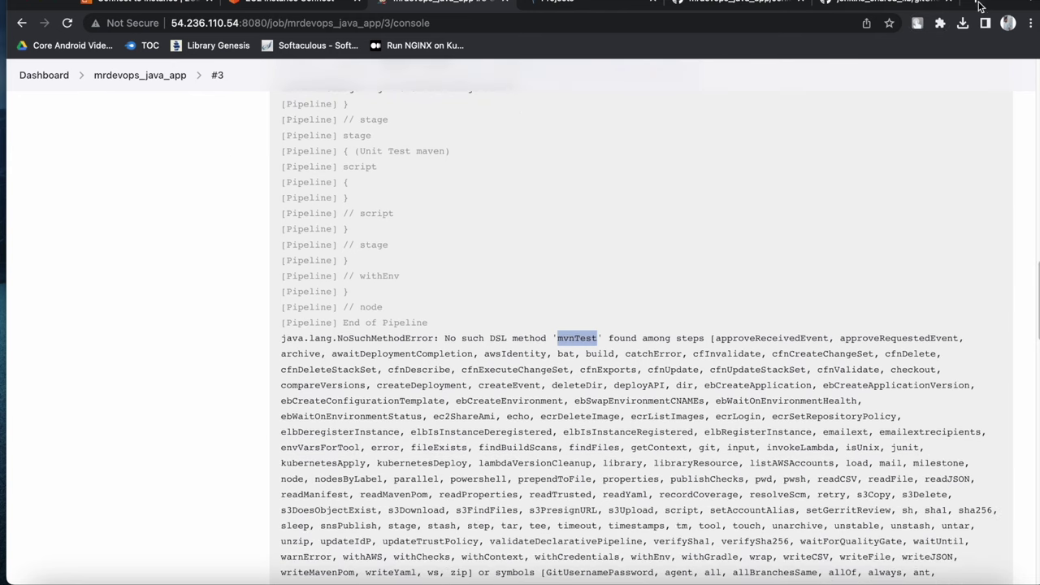
pyautogui.click(976, 3)
pyautogui.click(827, 22)
pyautogui.write('gi')
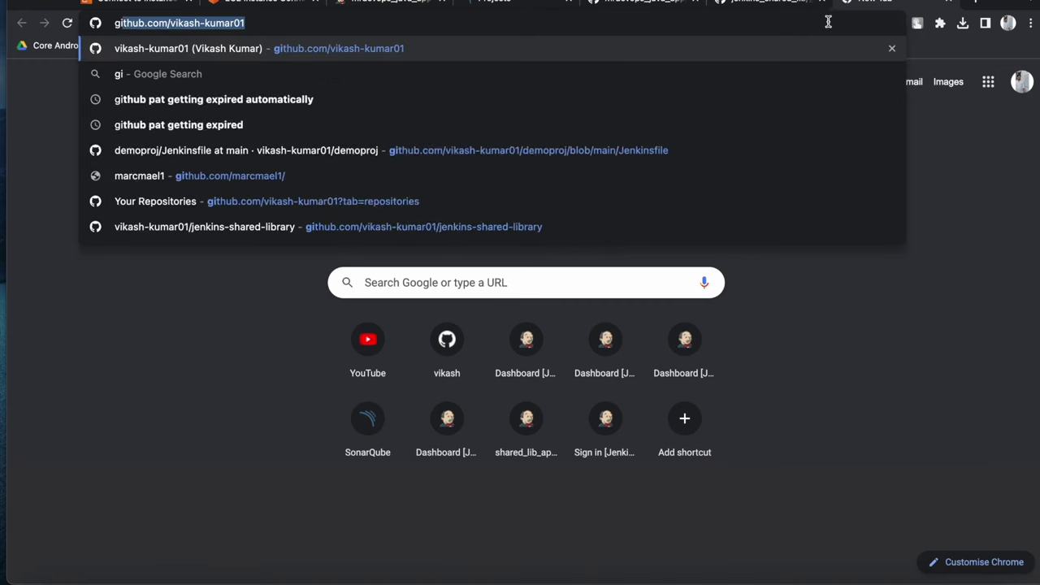
pyautogui.press('Return')
pyautogui.click(492, 138)
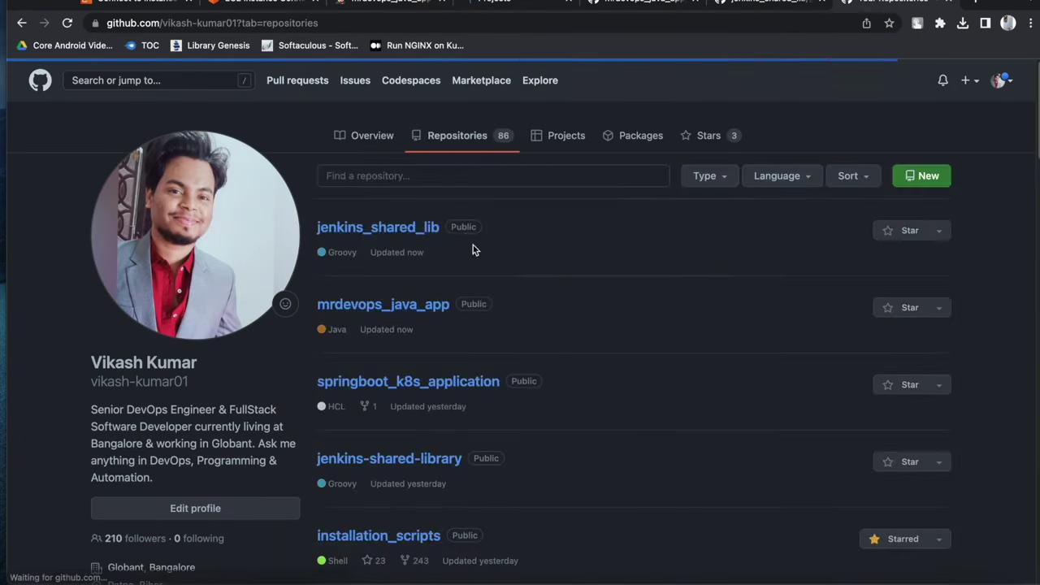
pyautogui.click(413, 176)
pyautogui.write('lin')
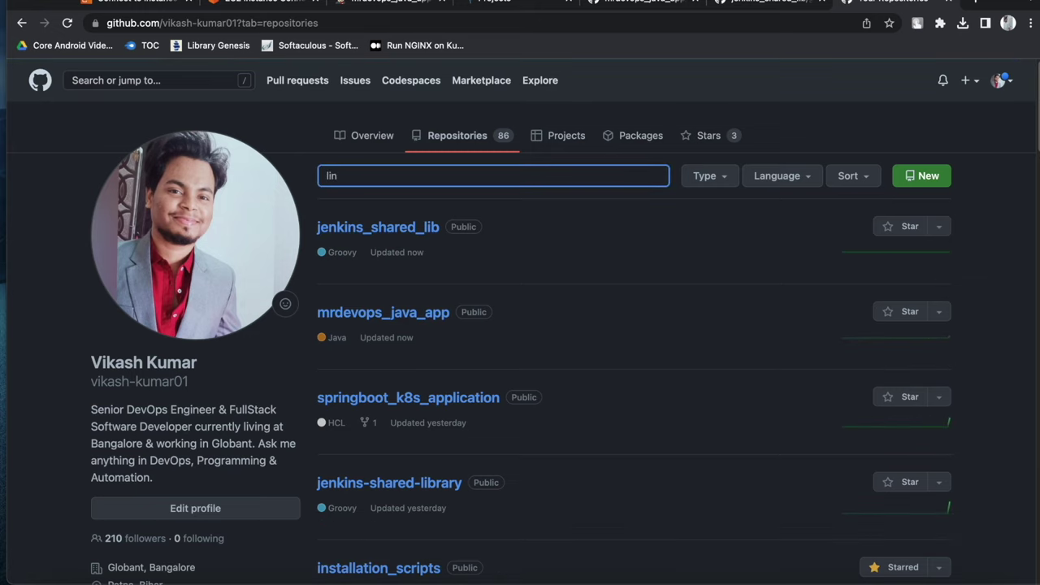
pyautogui.press('BackSpace')
pyautogui.press('BackSpace')
pyautogui.press('BackSpace')
pyautogui.write('insta')
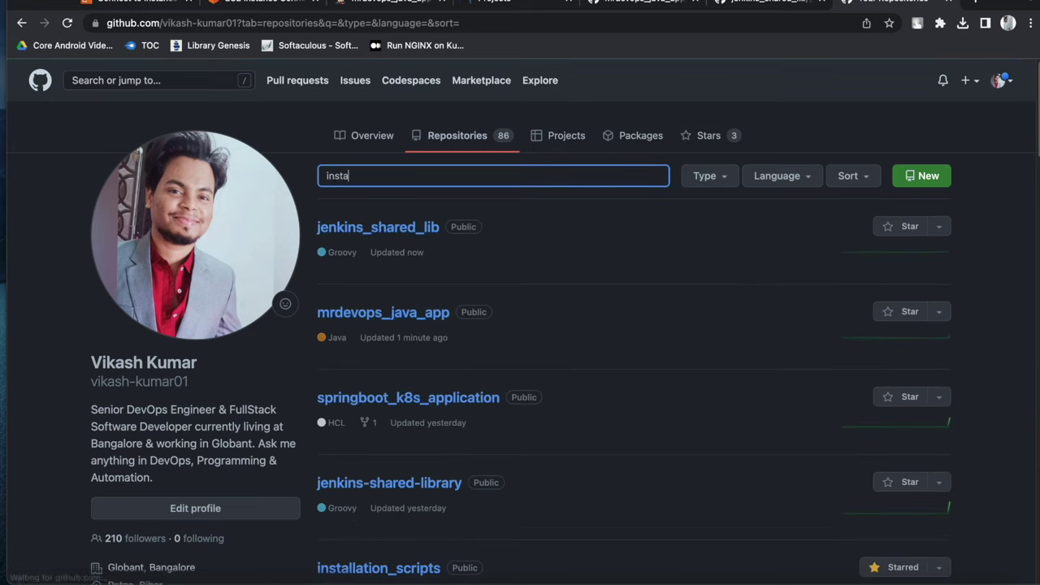
# Open installation_scripts Maven.sh and copy its three Maven install lines
pyautogui.scroll(-3, 377, 293)
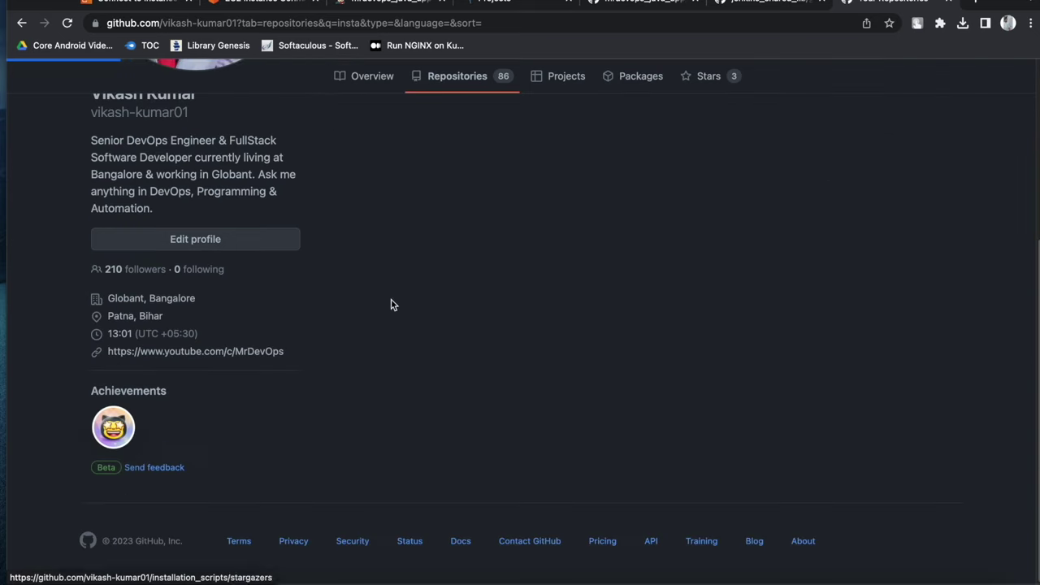
pyautogui.scroll(-3, 214, 341)
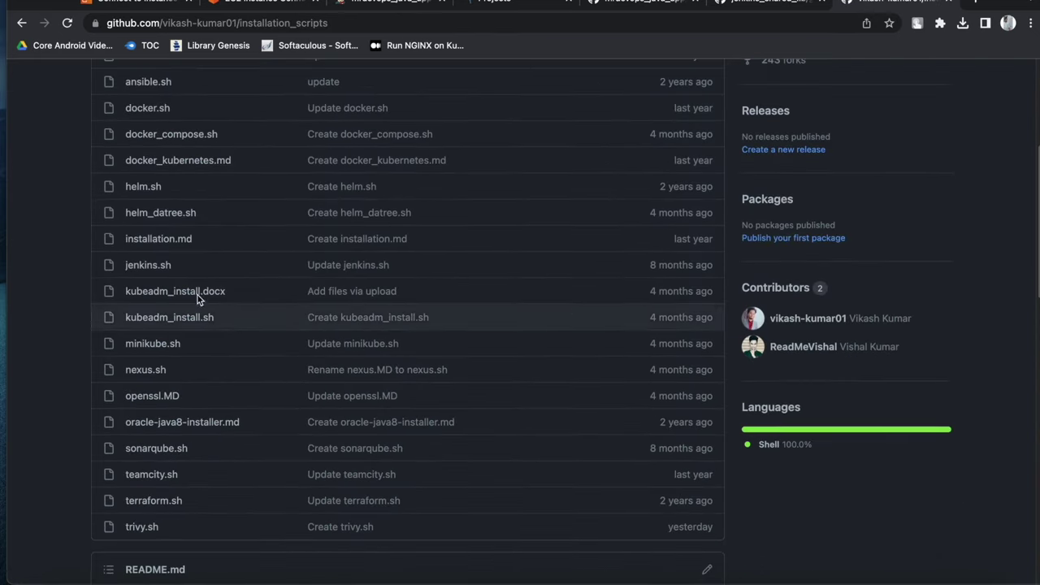
pyautogui.scroll(-1, 153, 214)
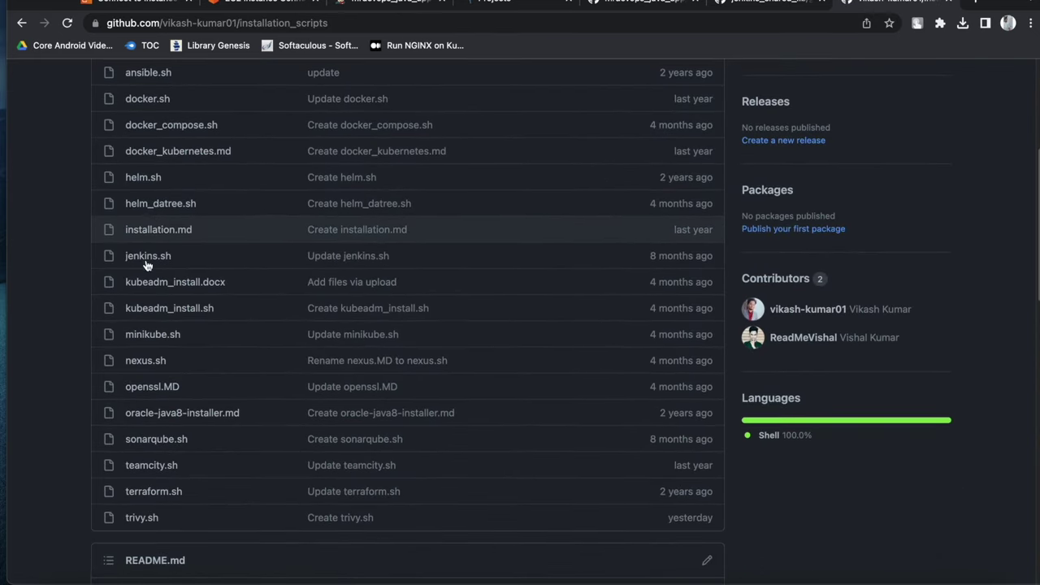
pyautogui.scroll(2, 149, 332)
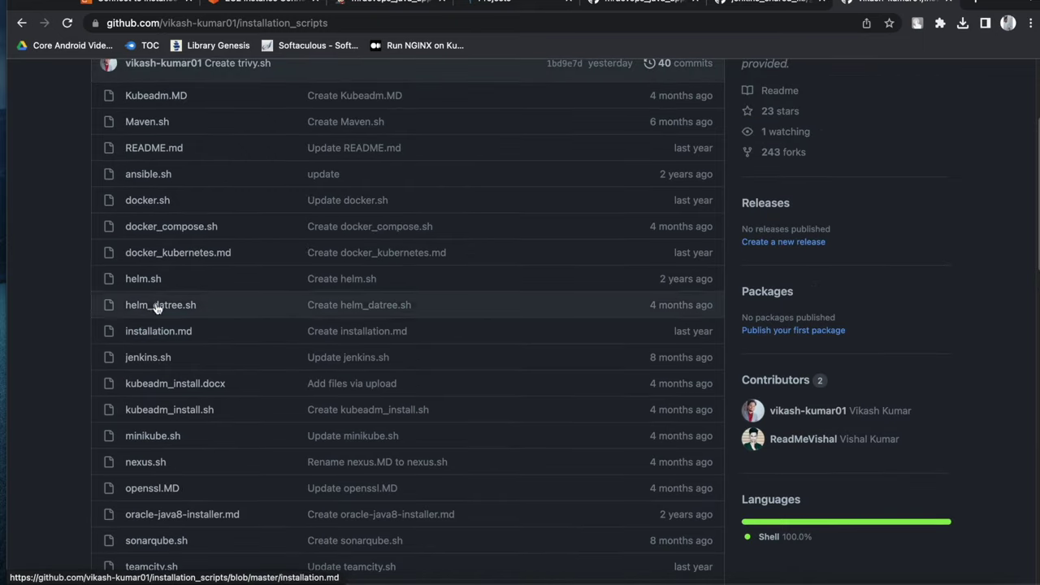
pyautogui.click(150, 128)
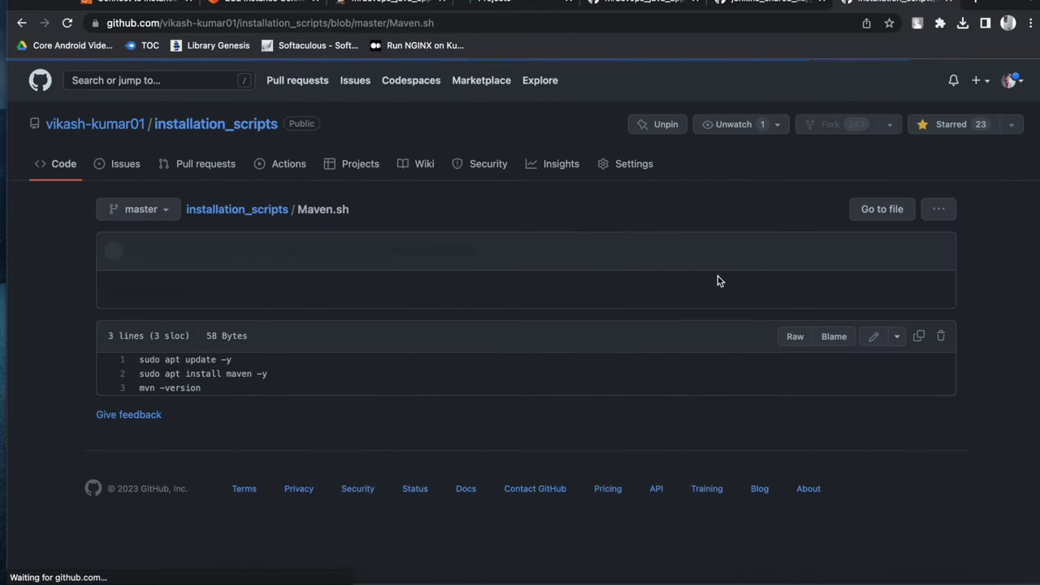
pyautogui.moveTo(302, 379); pyautogui.dragTo(134, 359)
pyautogui.rightClick(165, 367)
pyautogui.click(192, 397)
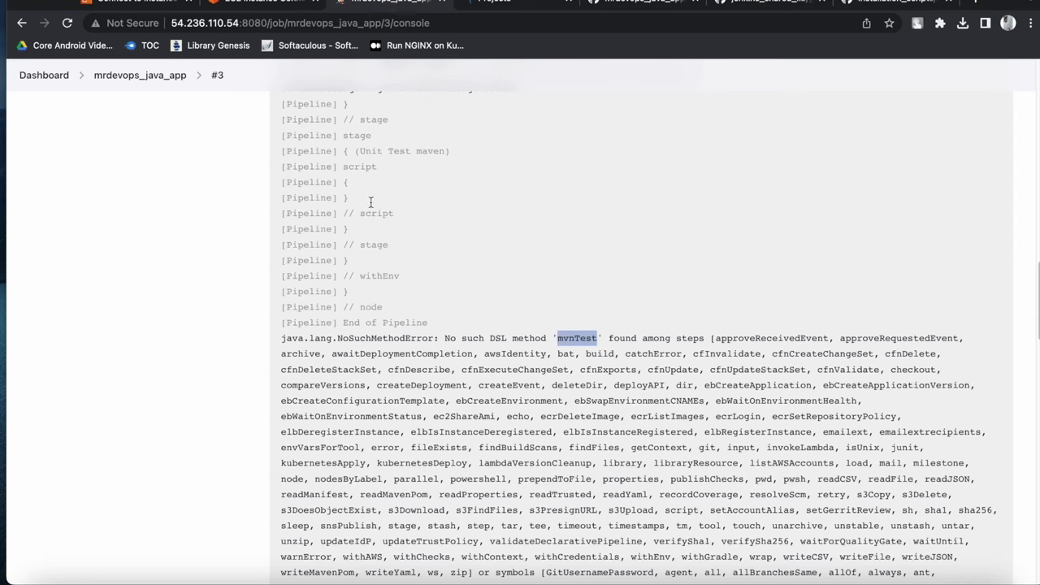
# Paste and run the Maven install commands in the jenkins instance's EC2 terminal, installing Maven 3.6.3
pyautogui.click(250, 2)
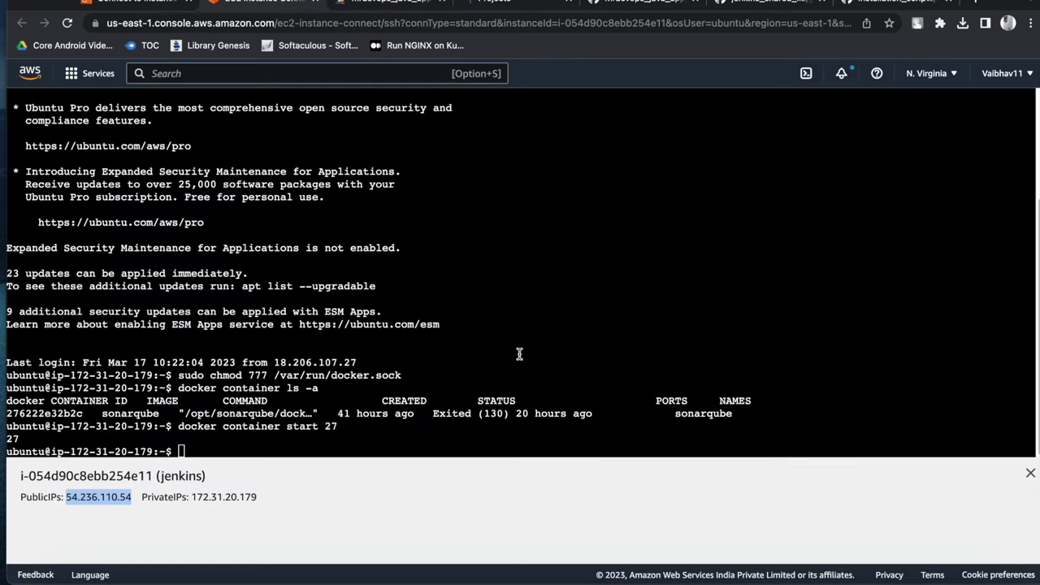
pyautogui.rightClick(520, 349)
pyautogui.click(545, 455)
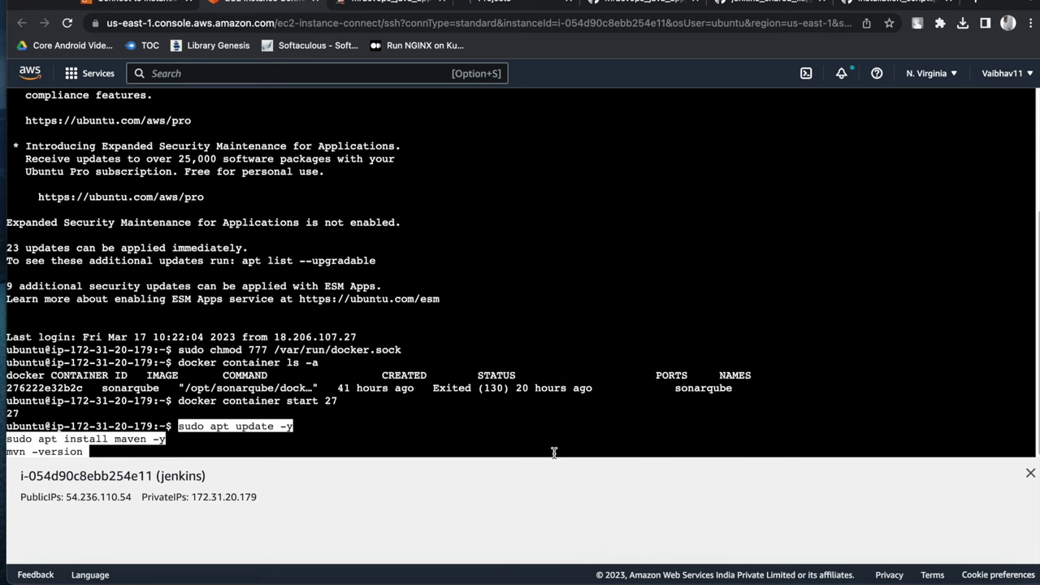
pyautogui.press('Return')
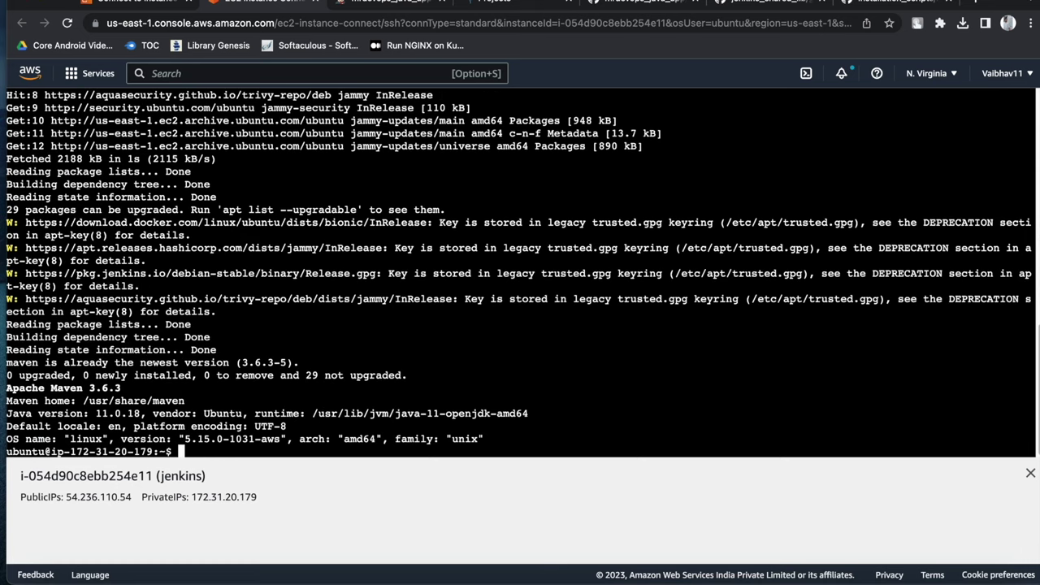
pyautogui.click(391, 4)
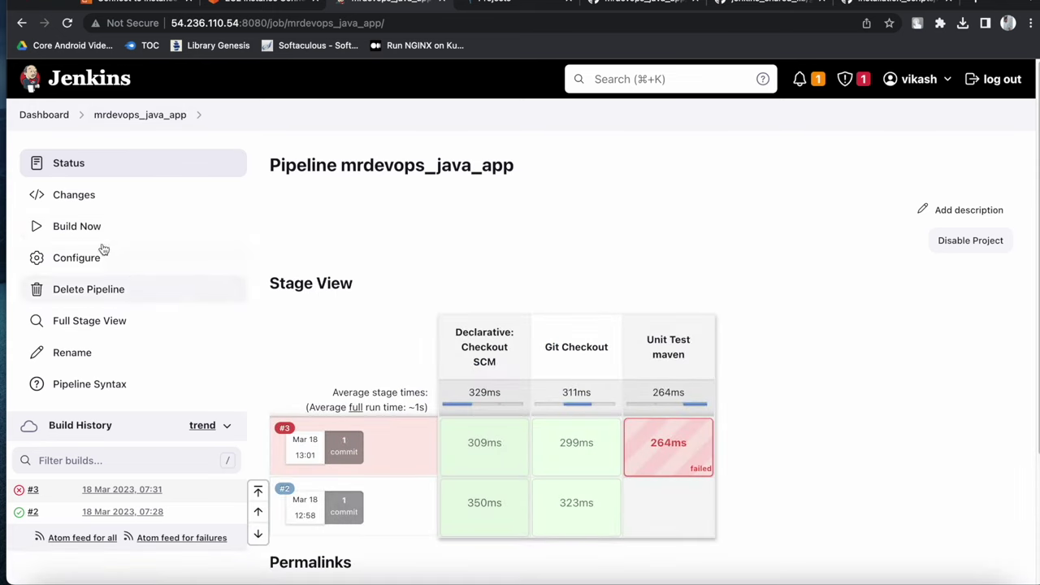
# Build the pipeline again and confirm build #4's console ends with Finished: SUCCESS
pyautogui.click(103, 229)
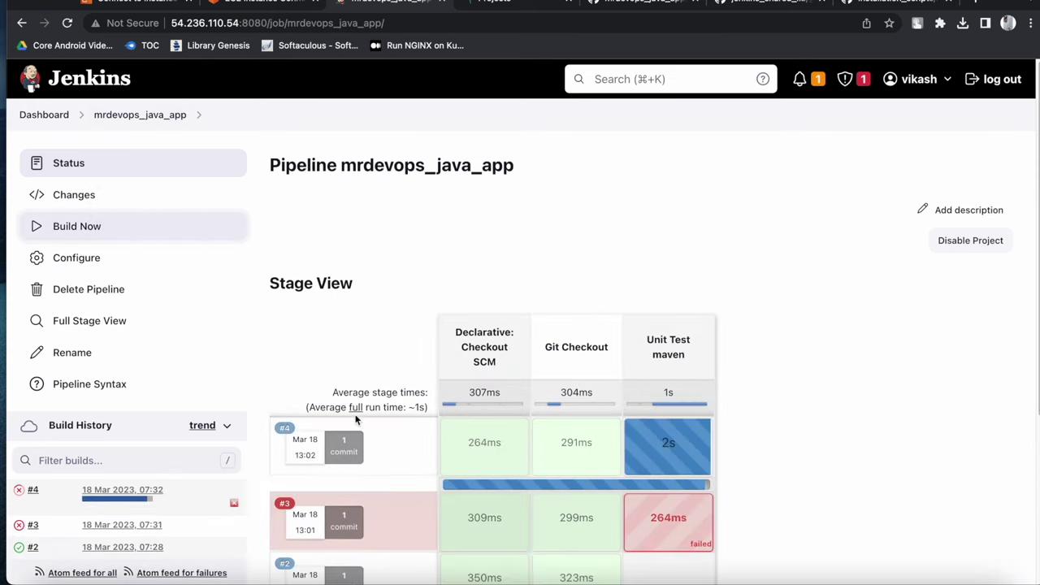
pyautogui.click(18, 490)
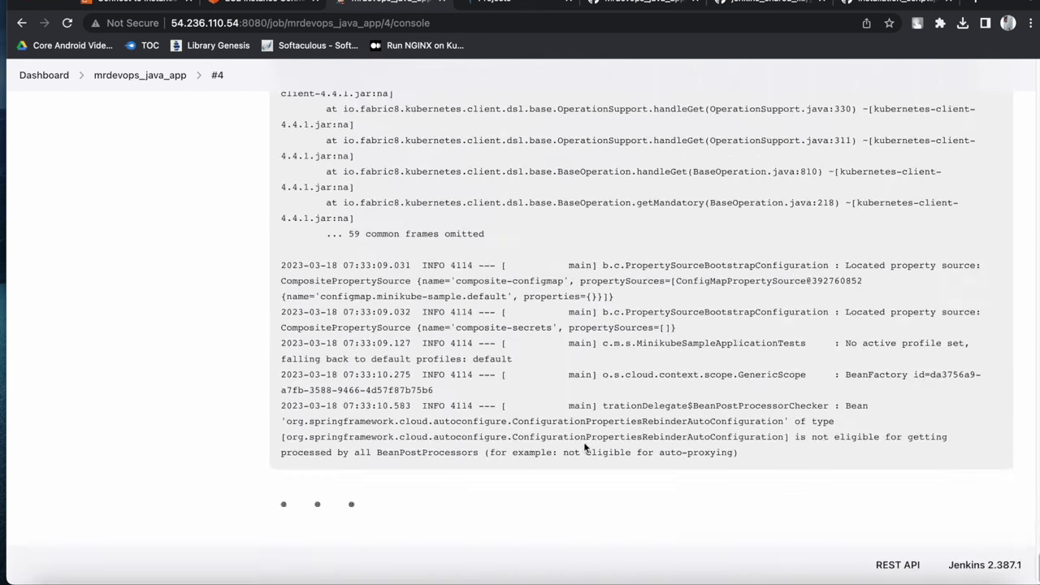
pyautogui.scroll(20, 585, 446)
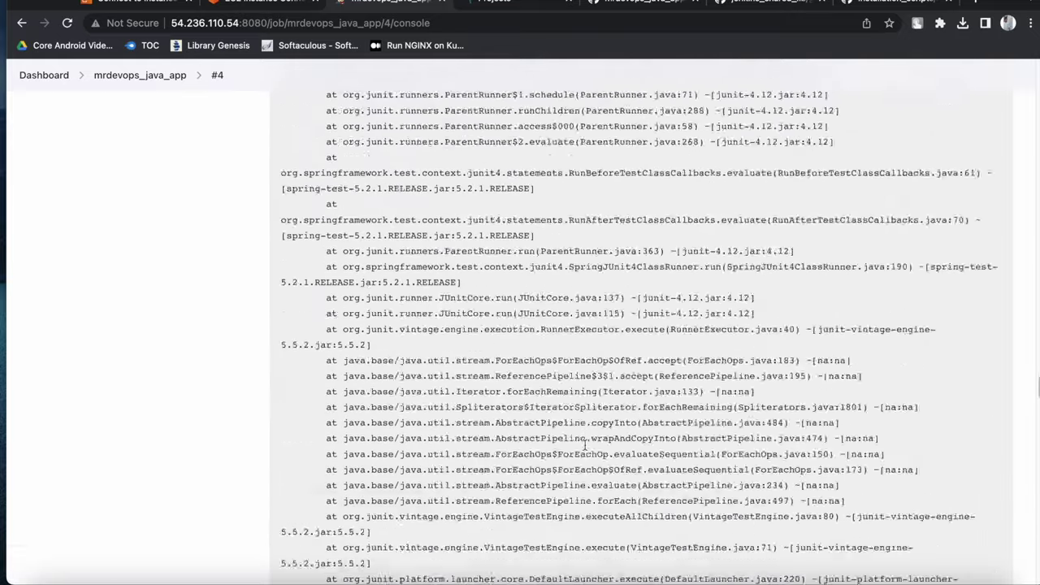
pyautogui.scroll(-5, 584, 445)
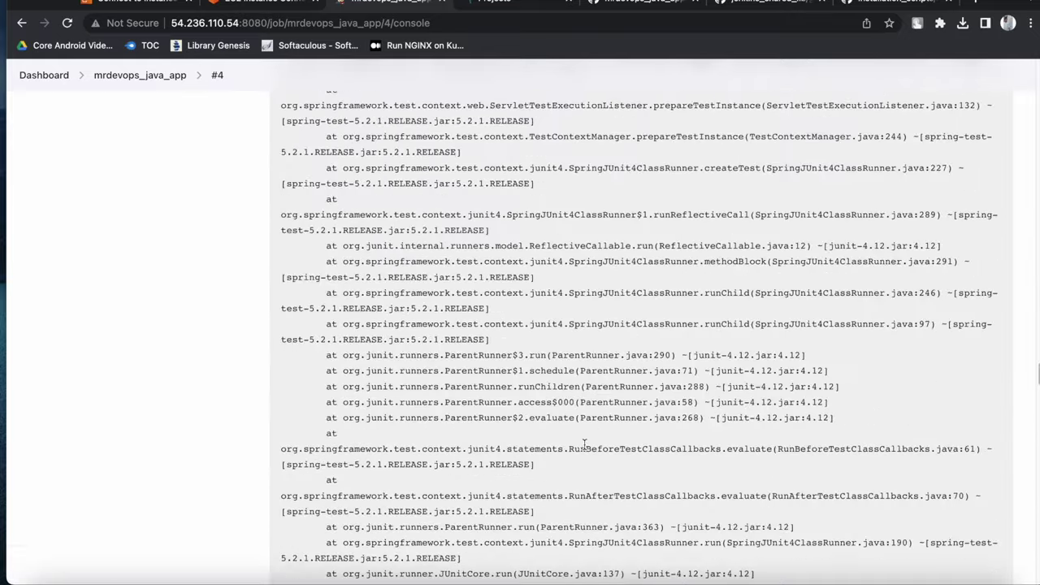
pyautogui.scroll(-15, 584, 443)
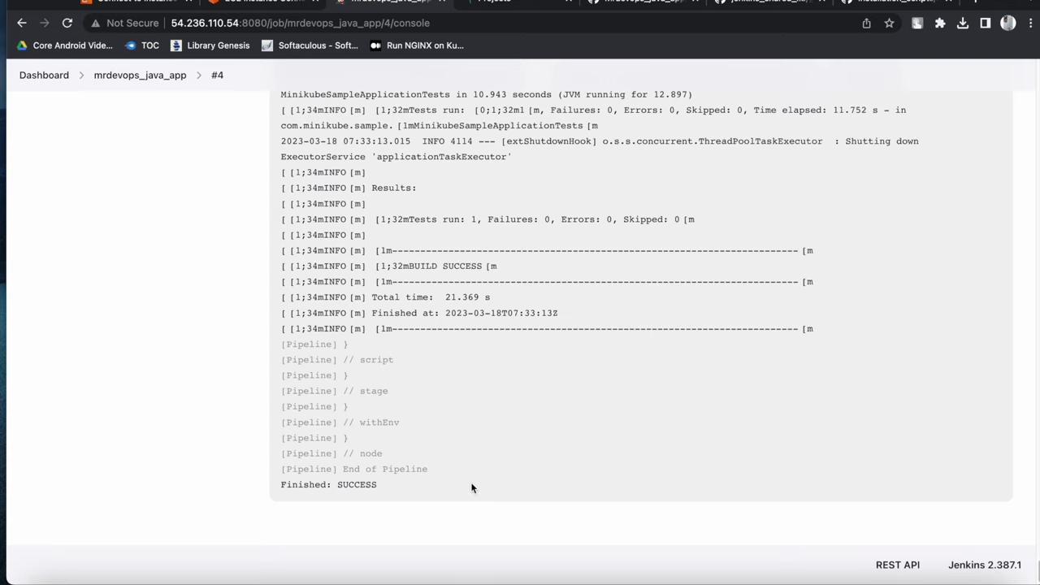
pyautogui.click(148, 76)
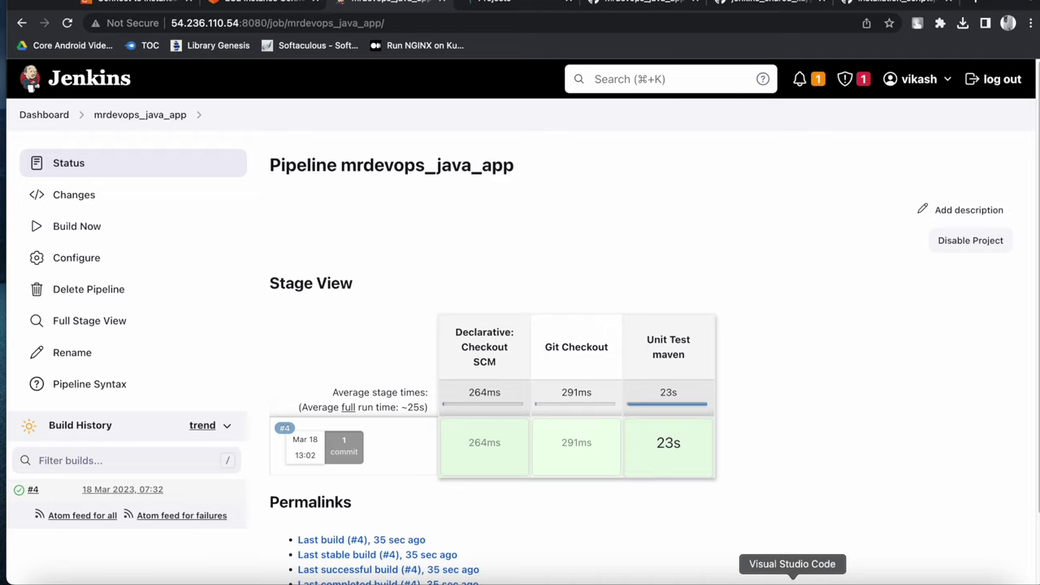
# Create vars/mvnIntegrationTest.groovy with def call(){ sh 'mvn verify -DskipUnitTests' } and save it
pyautogui.click(790, 579)
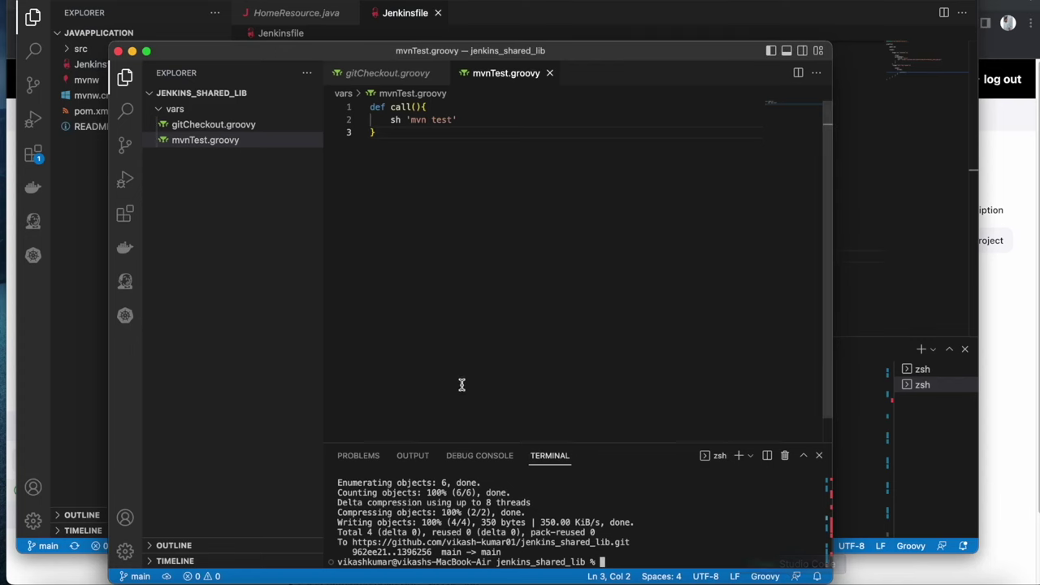
pyautogui.click(261, 93)
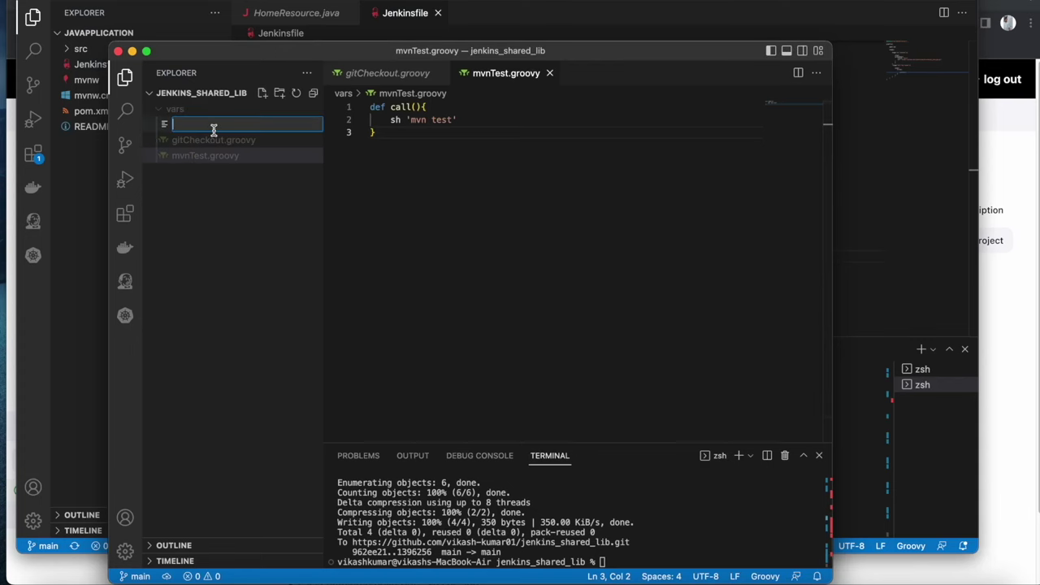
pyautogui.write('mav')
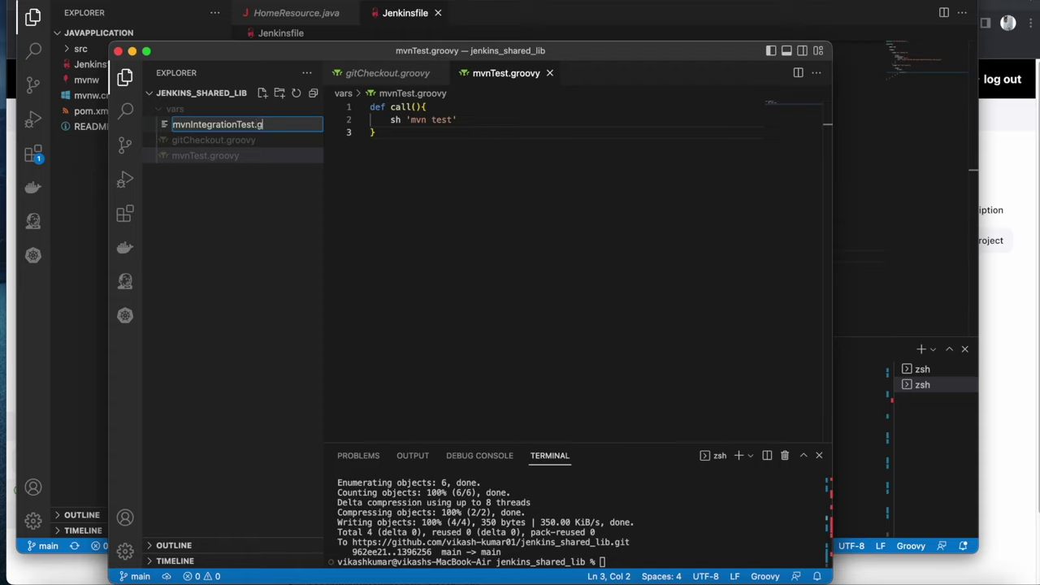
pyautogui.write('vy')
pyautogui.press('Return')
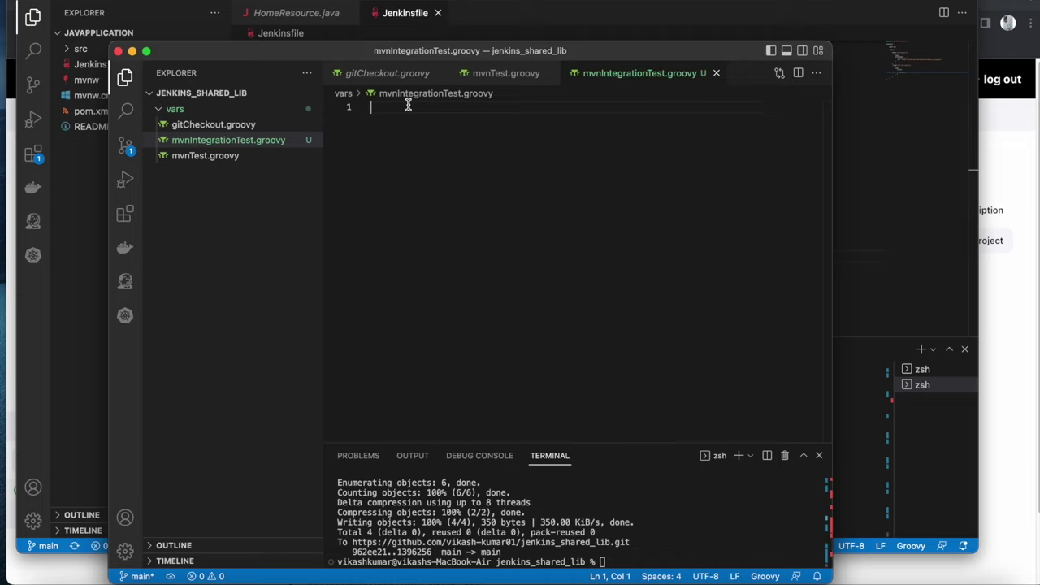
pyautogui.write('def call')
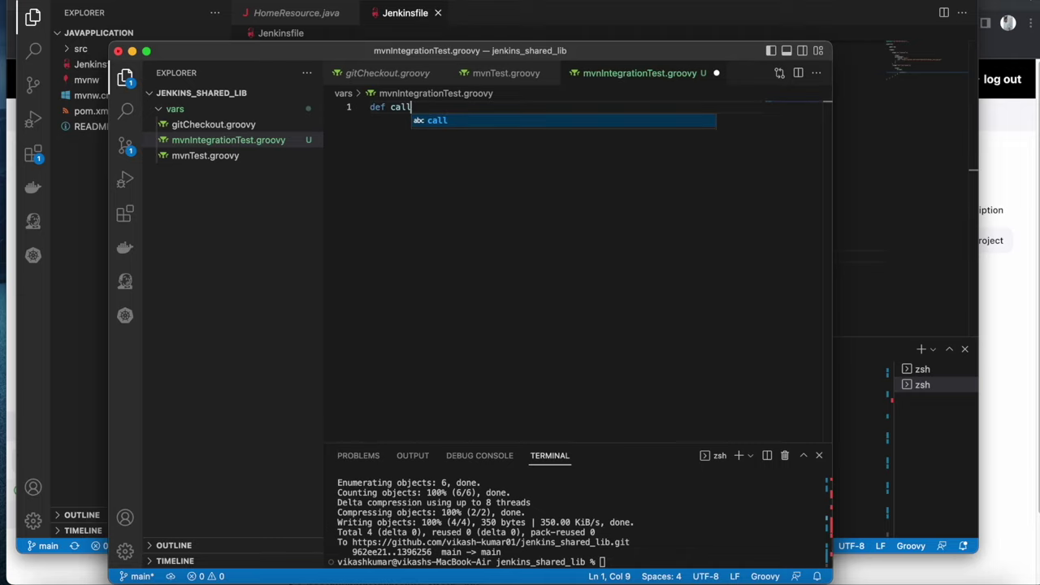
pyautogui.write('(){')
pyautogui.press('Return')
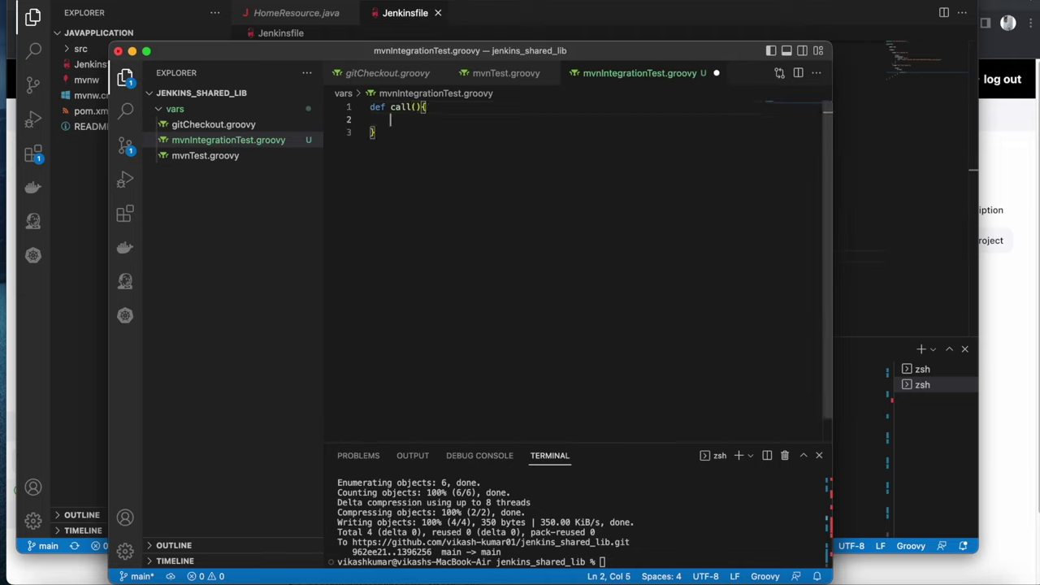
pyautogui.write("sh 'mvn verify -Dskip")
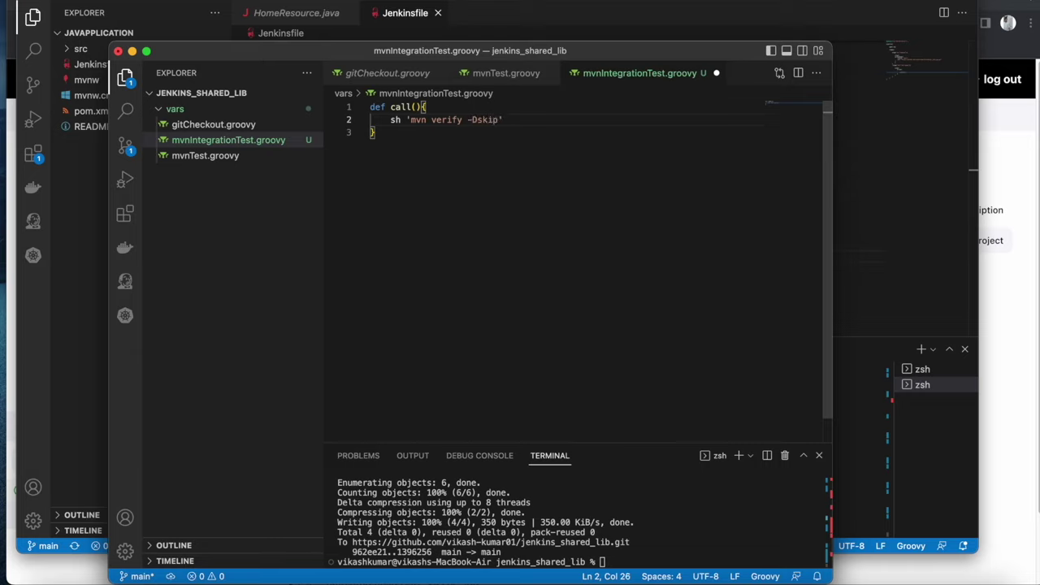
pyautogui.write('UnitTests')
pyautogui.click(445, 136)
pyautogui.press('super+s')
# Commit the new file as 'integration shared lib added' and push to origin main, denying the keychain prompt
pyautogui.click(668, 499)
pyautogui.press('Up')
pyautogui.press('Up')
pyautogui.press('Up')
pyautogui.press('Return')
pyautogui.press('Up')
pyautogui.press('Up')
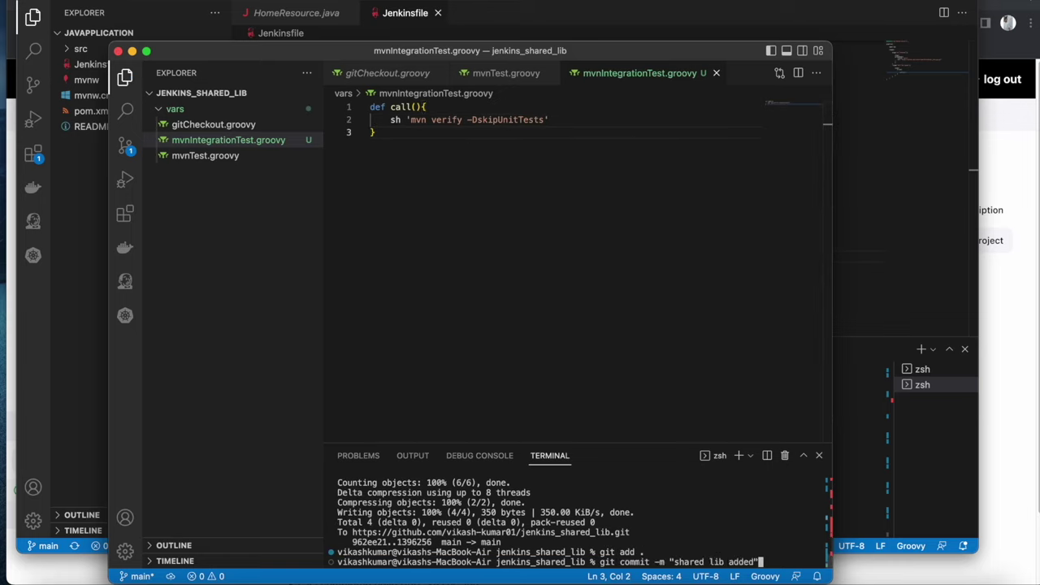
pyautogui.press('Left')
pyautogui.press('Left')
pyautogui.press('Left')
pyautogui.press('Left')
pyautogui.press('Left')
pyautogui.press('Left')
pyautogui.press('Left')
pyautogui.press('Left')
pyautogui.press('Left')
pyautogui.press('Left')
pyautogui.press('Left')
pyautogui.press('Left')
pyautogui.press('Left')
pyautogui.write('integration')
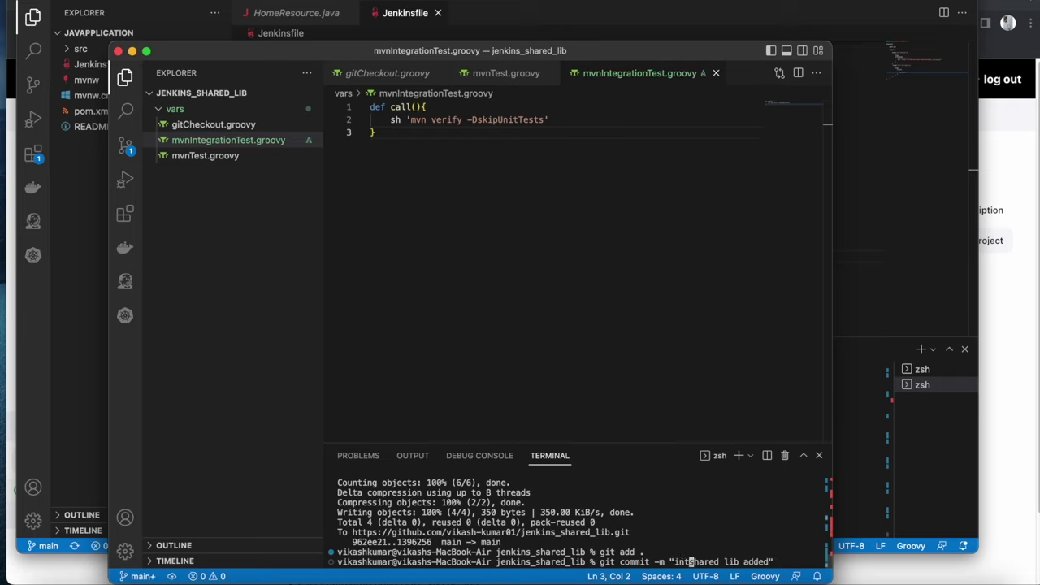
pyautogui.press('Return')
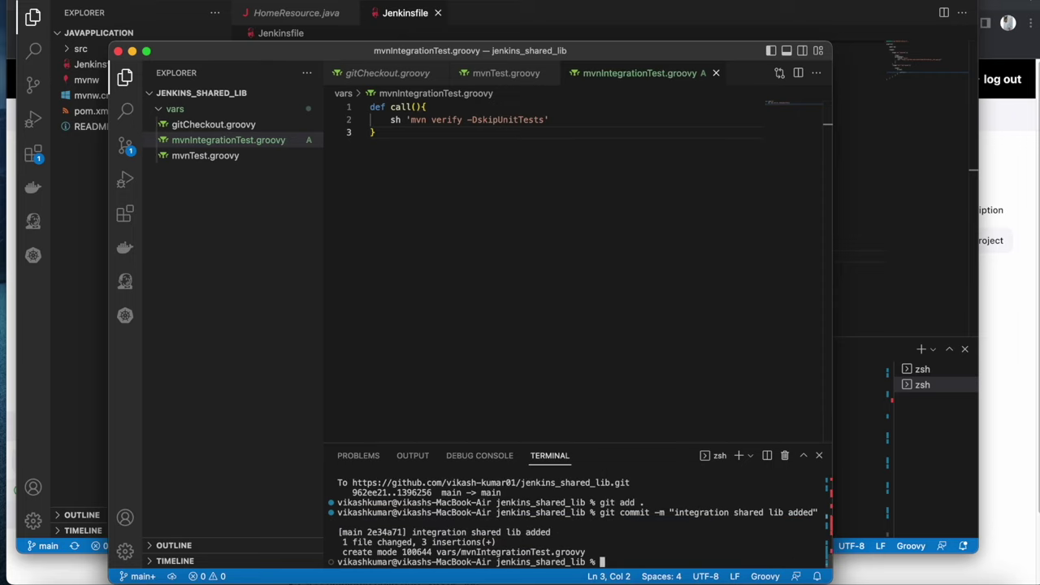
pyautogui.press('Up')
pyautogui.press('Up')
pyautogui.press('Down')
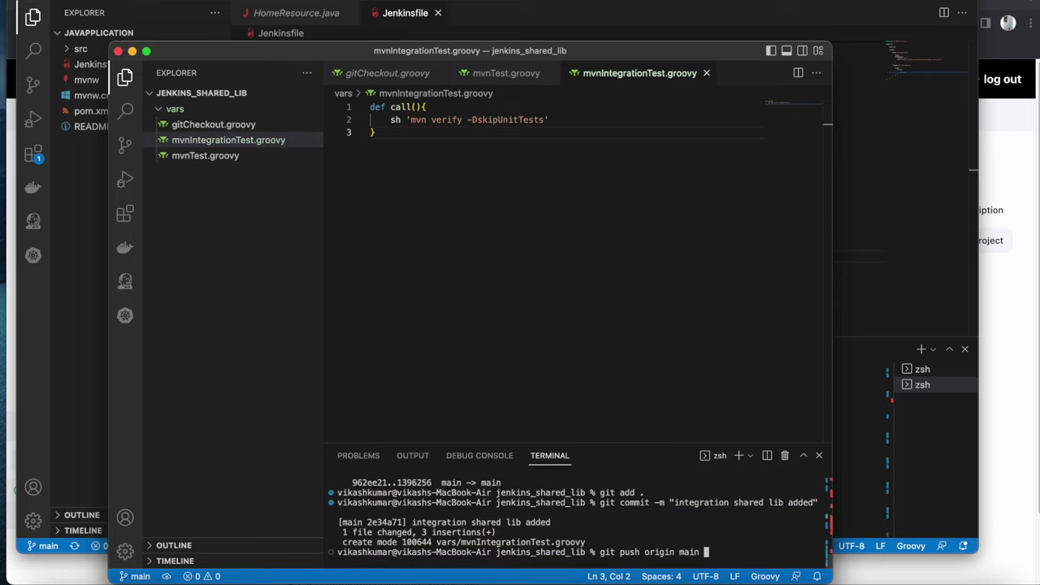
pyautogui.press('Return')
pyautogui.click(566, 216)
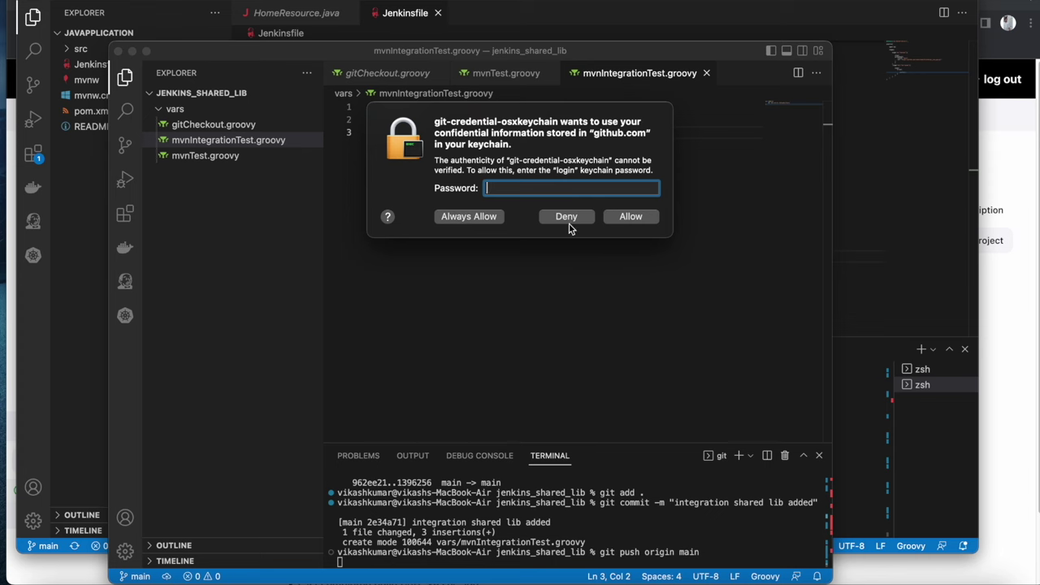
pyautogui.click(92, 268)
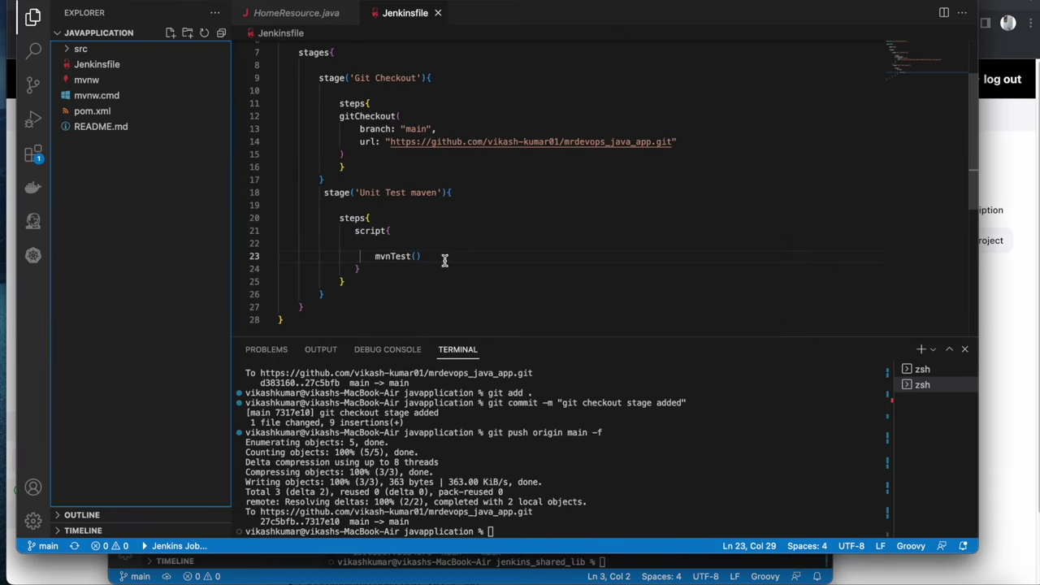
# Duplicate the Unit Test maven stage in the Jenkinsfile and rename the copy to Integration Test maven
pyautogui.click(333, 294)
pyautogui.moveTo(334, 294); pyautogui.dragTo(237, 193)
pyautogui.press('super+c')
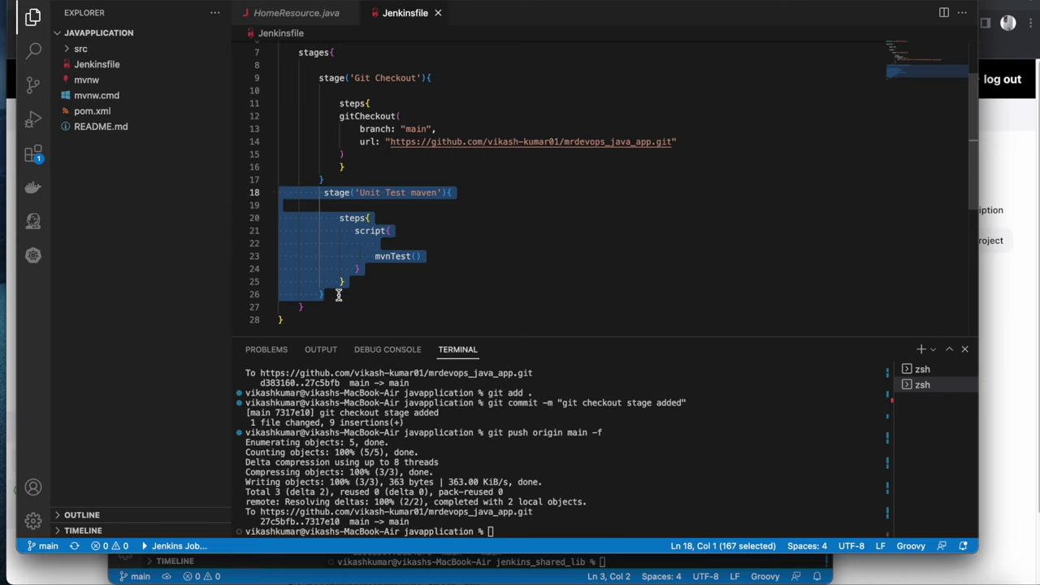
pyautogui.click(336, 294)
pyautogui.press('Return')
pyautogui.press('super+v')
pyautogui.press('super+s')
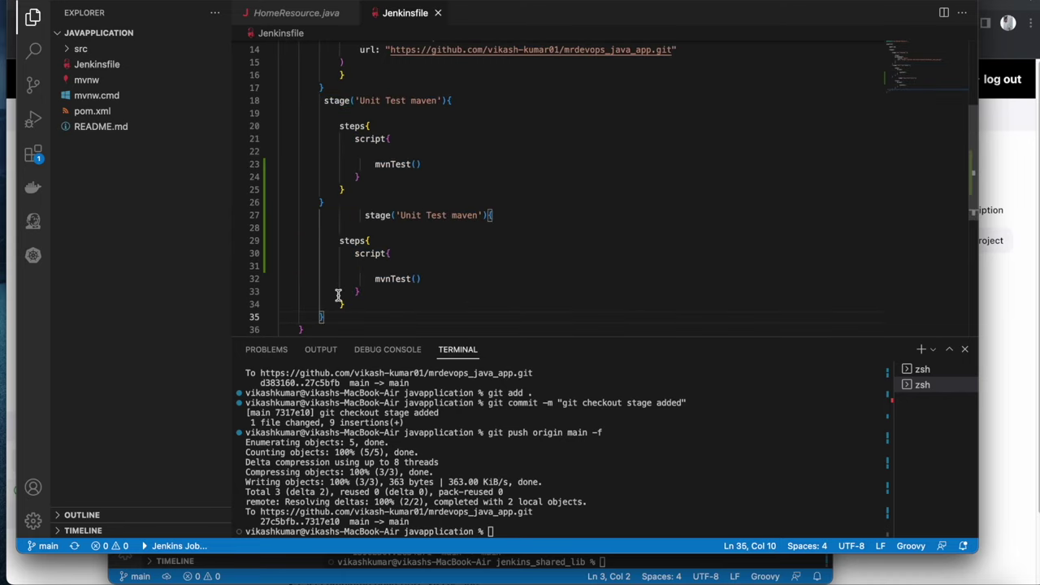
pyautogui.moveTo(363, 216); pyautogui.dragTo(329, 217)
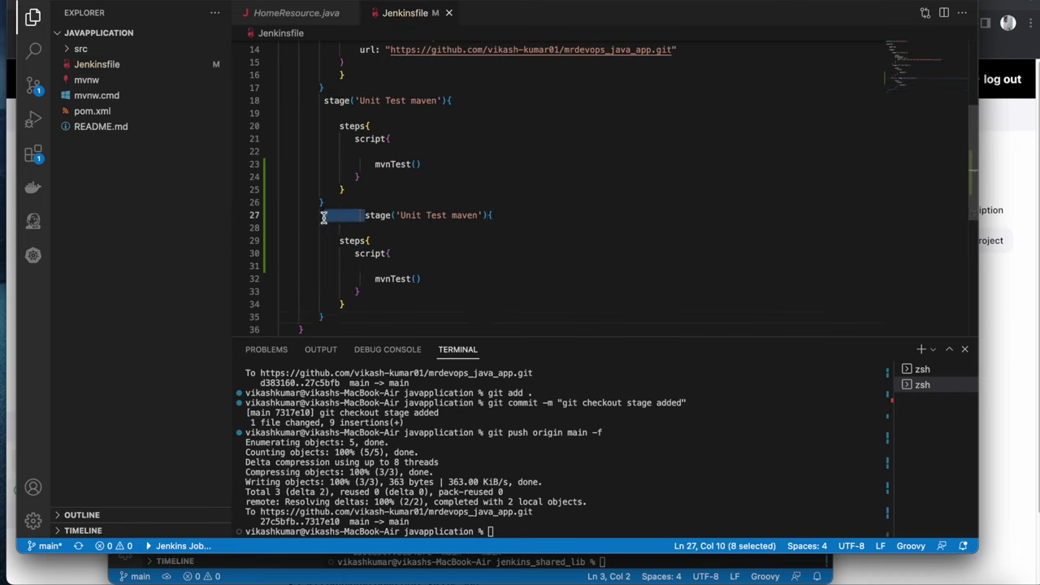
pyautogui.press('BackSpace')
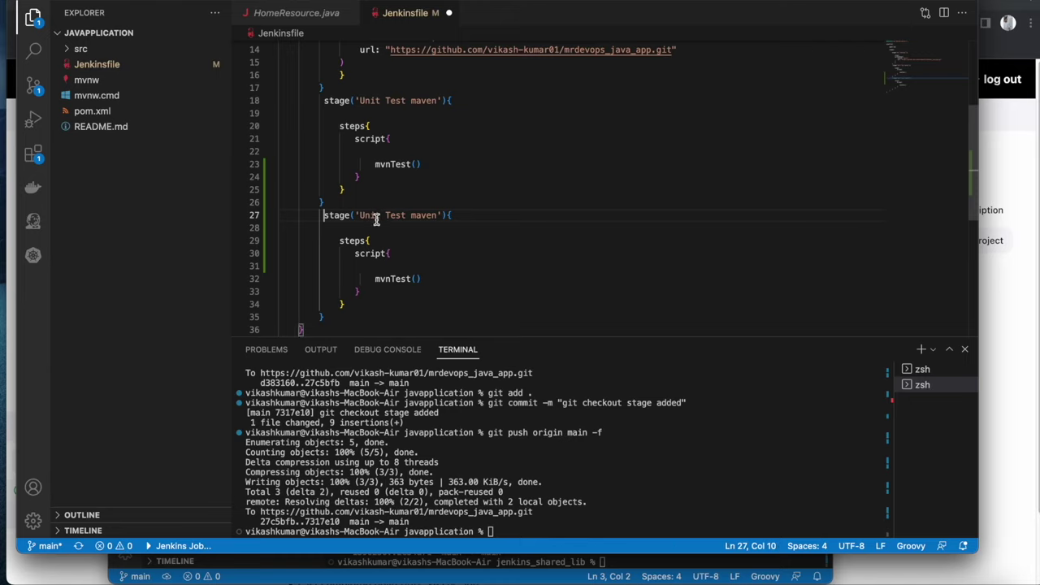
pyautogui.click(381, 216)
pyautogui.doubleClick(364, 215)
pyautogui.write('Integration')
pyautogui.press('super+s')
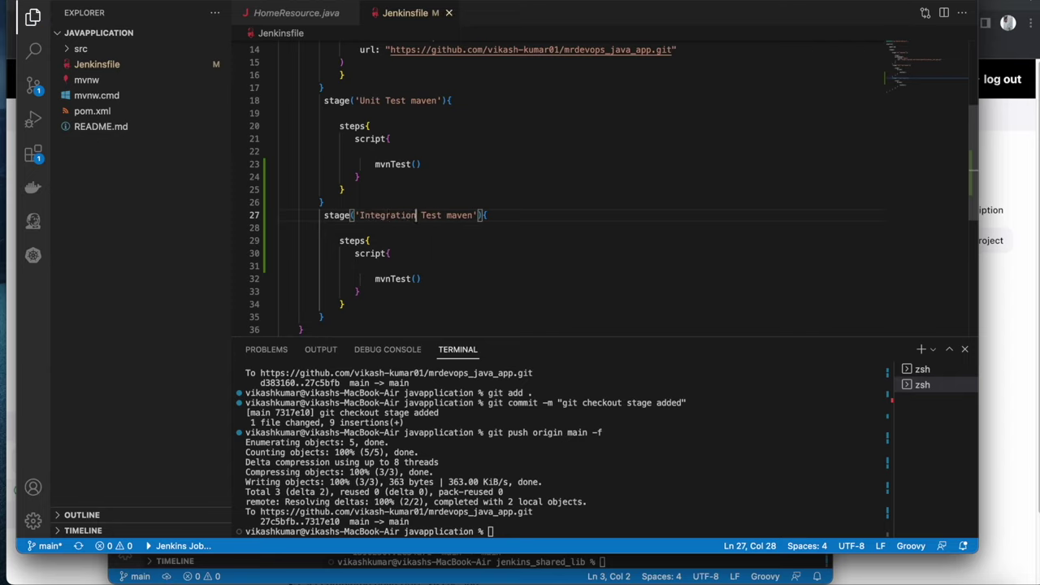
# Make the Integration Test maven stage call mvnIntegrationTest() and save the Jenkinsfile
pyautogui.click(511, 253)
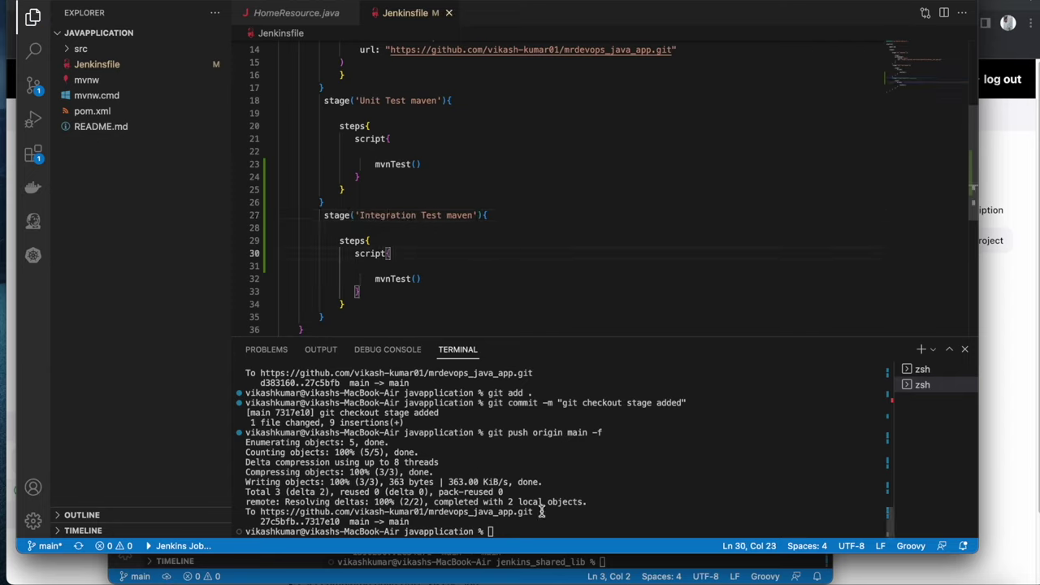
pyautogui.rightClick(963, 579)
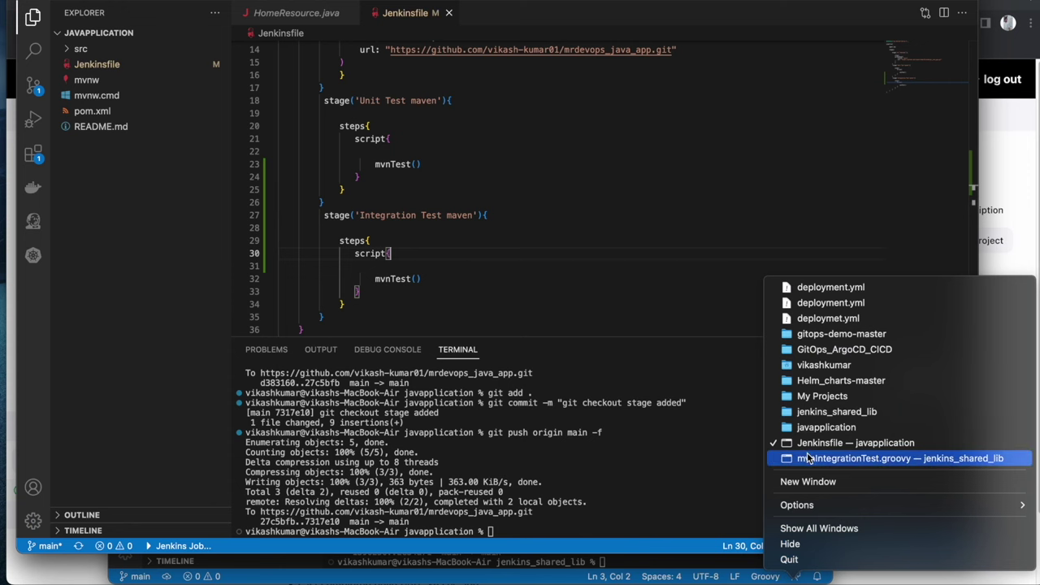
pyautogui.click(812, 458)
pyautogui.click(205, 147)
pyautogui.rightClick(204, 146)
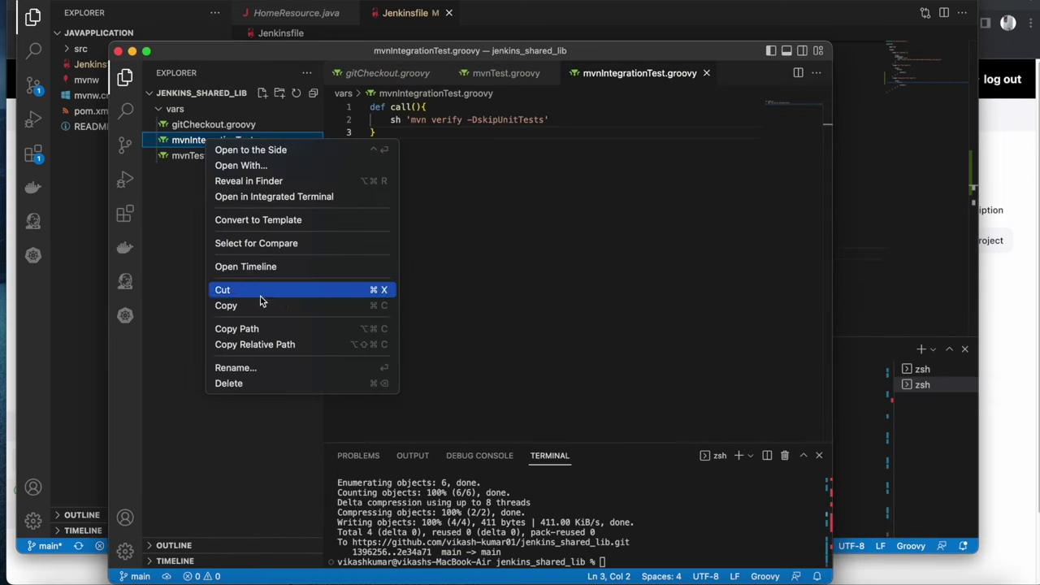
pyautogui.click(252, 368)
pyautogui.rightClick(237, 140)
pyautogui.click(271, 206)
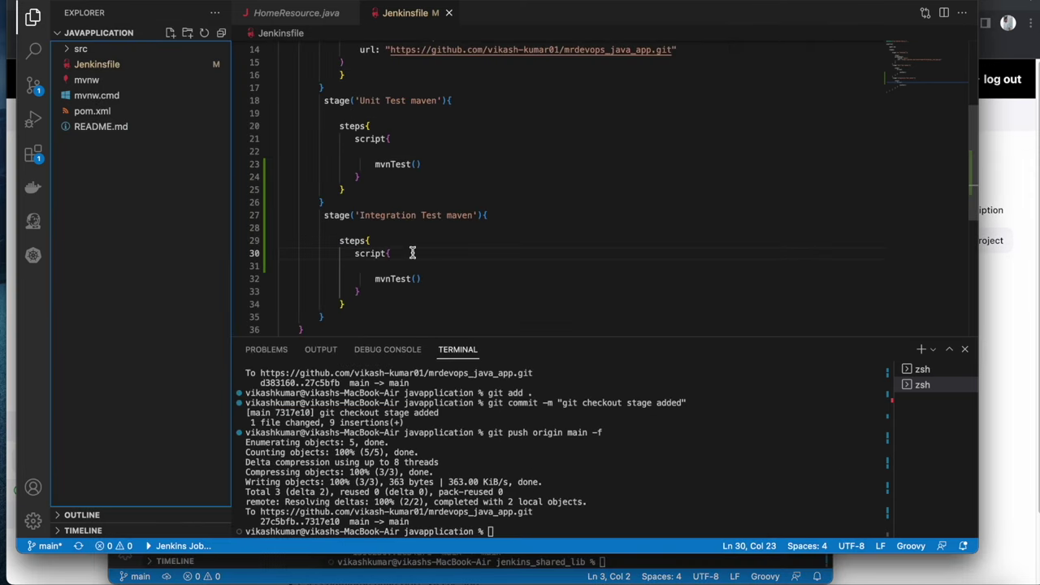
pyautogui.moveTo(391, 279); pyautogui.dragTo(410, 279)
pyautogui.write('IntegrationTest')
pyautogui.press('super+s')
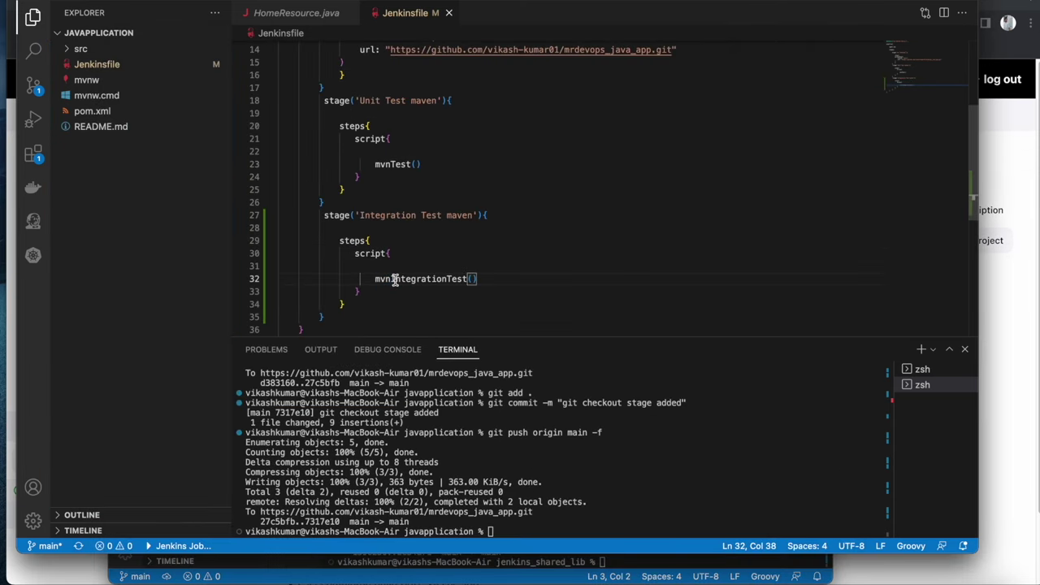
# Commit as 'mvn integration test', force-push to main, and start a new Jenkins pipeline build
pyautogui.click(660, 487)
pyautogui.press('Up')
pyautogui.press('Up')
pyautogui.press('Up')
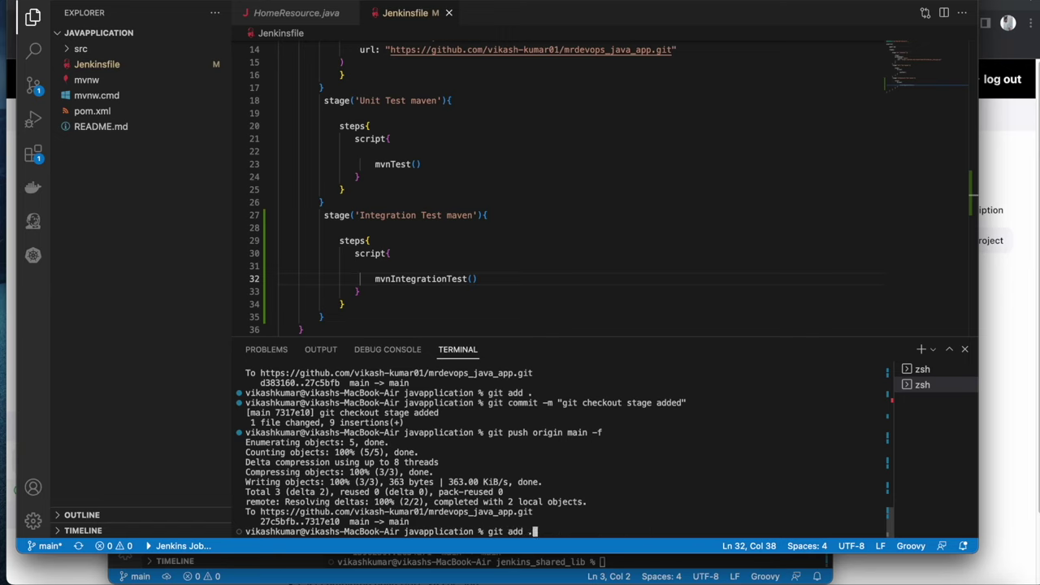
pyautogui.press('Return')
pyautogui.press('Up')
pyautogui.press('Up')
pyautogui.press('Up')
pyautogui.press('Left')
pyautogui.press('Left')
pyautogui.press('Left')
pyautogui.press('Left')
pyautogui.press('Left')
pyautogui.press('Left')
pyautogui.press('Left')
pyautogui.press('Left')
pyautogui.press('Left')
pyautogui.press('Left')
pyautogui.press('Left')
pyautogui.press('Left')
pyautogui.press('Left')
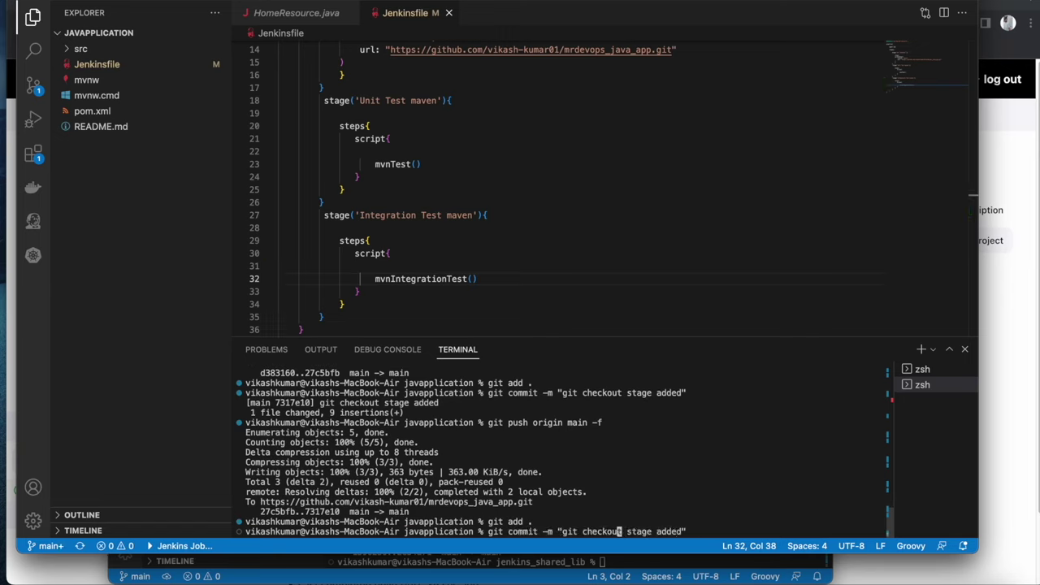
pyautogui.press('BackSpace')
pyautogui.press('BackSpace')
pyautogui.press('BackSpace')
pyautogui.press('BackSpace')
pyautogui.press('BackSpace')
pyautogui.press('BackSpace')
pyautogui.press('BackSpace')
pyautogui.press('BackSpace')
pyautogui.press('BackSpace')
pyautogui.press('BackSpace')
pyautogui.press('BackSpace')
pyautogui.press('BackSpace')
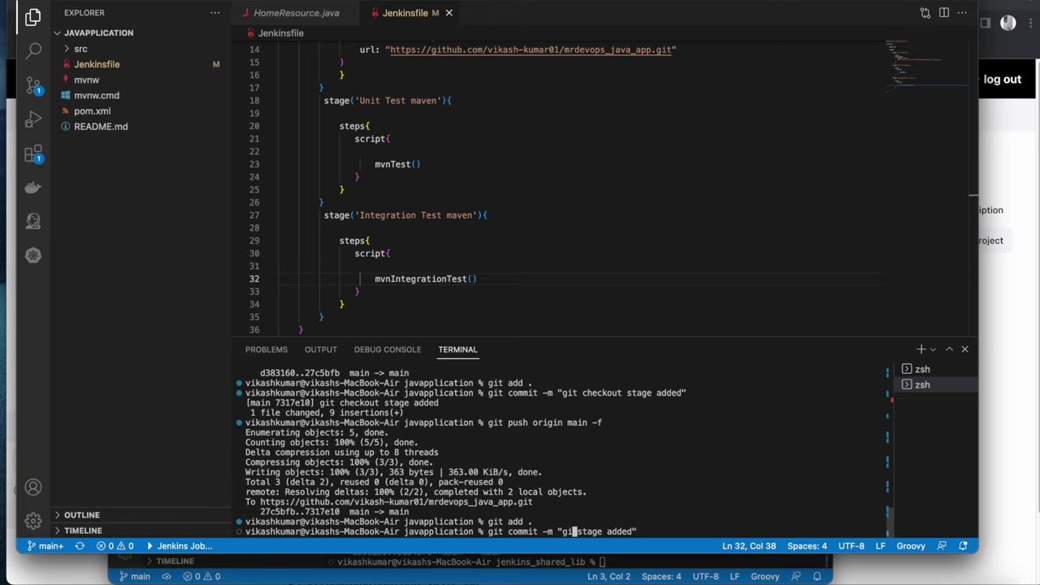
pyautogui.write('mvn integration test')
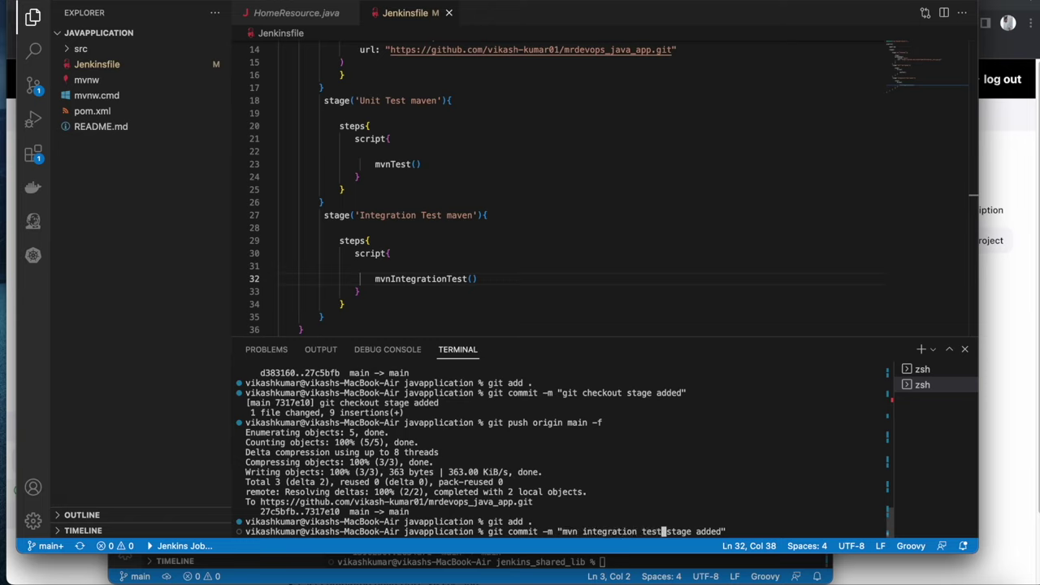
pyautogui.press('Return')
pyautogui.press('Up')
pyautogui.press('Up')
pyautogui.press('Up')
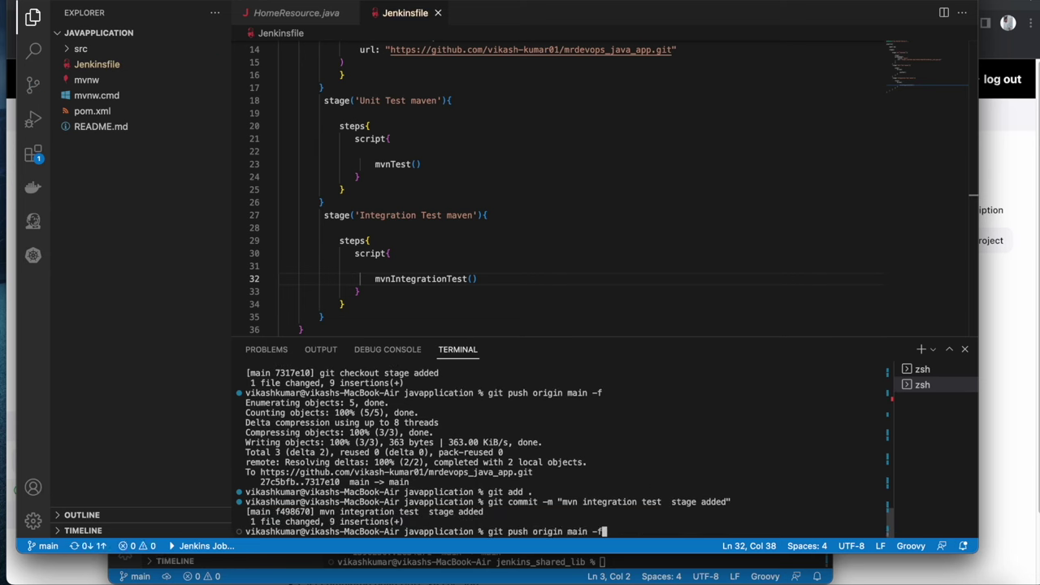
pyautogui.press('Return')
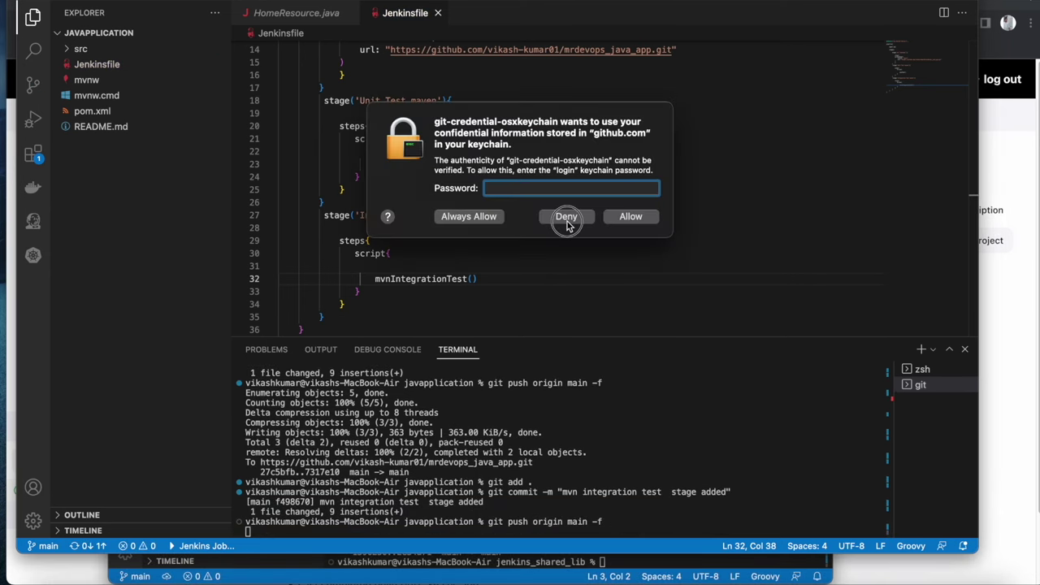
pyautogui.click(566, 213)
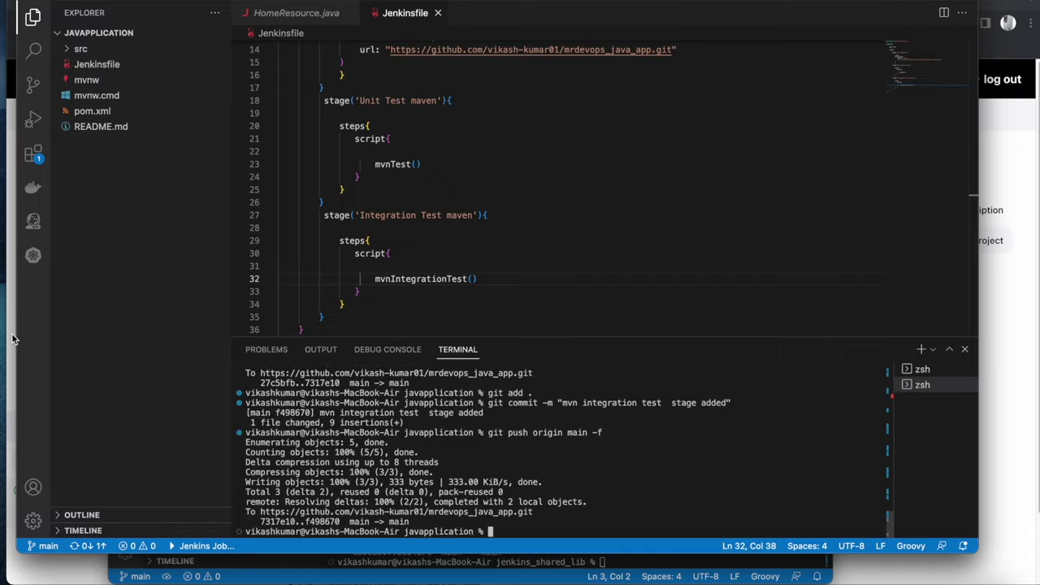
pyautogui.click(13, 340)
pyautogui.click(85, 226)
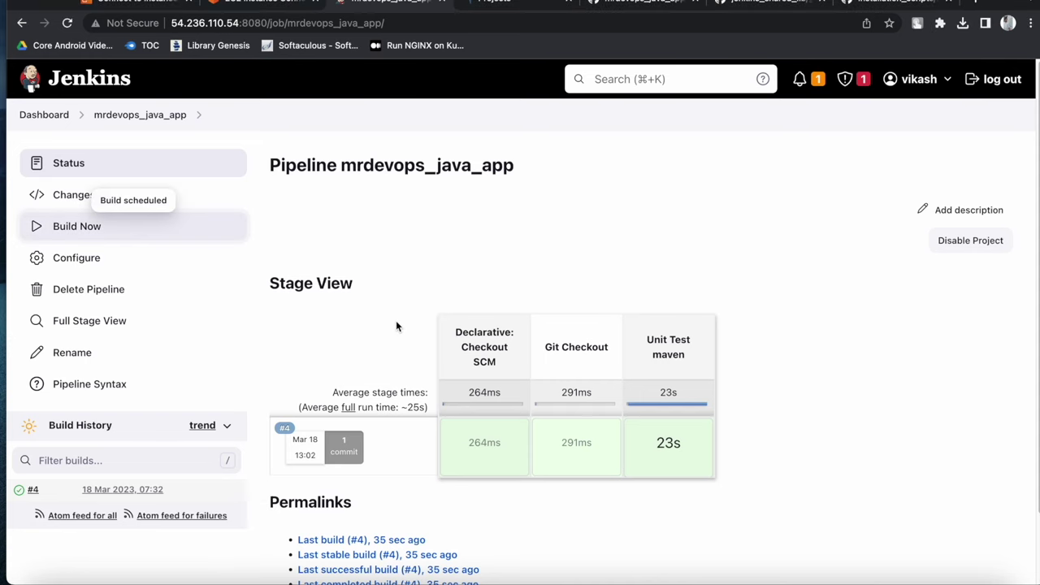
# Watch build #5 pass all four stages, with Integration Test maven green at 15s
pyautogui.scroll(-1, 408, 340)
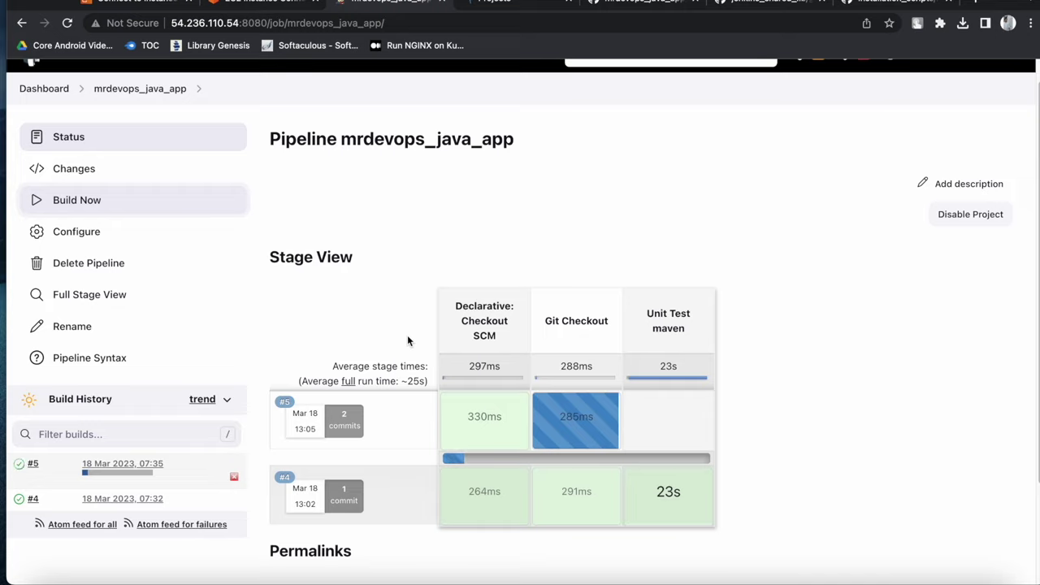
pyautogui.moveTo(687, 506)
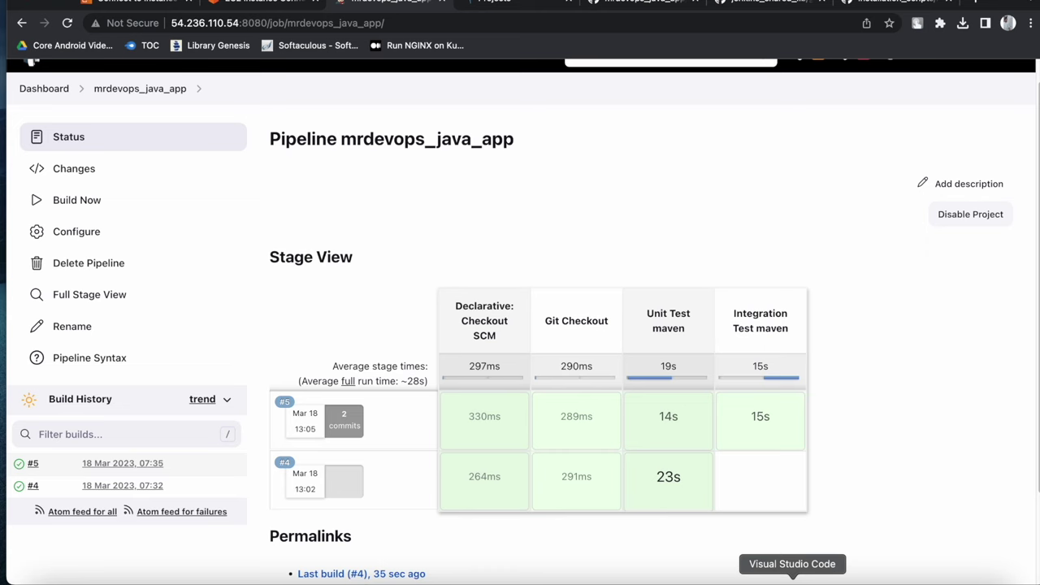
pyautogui.click(792, 580)
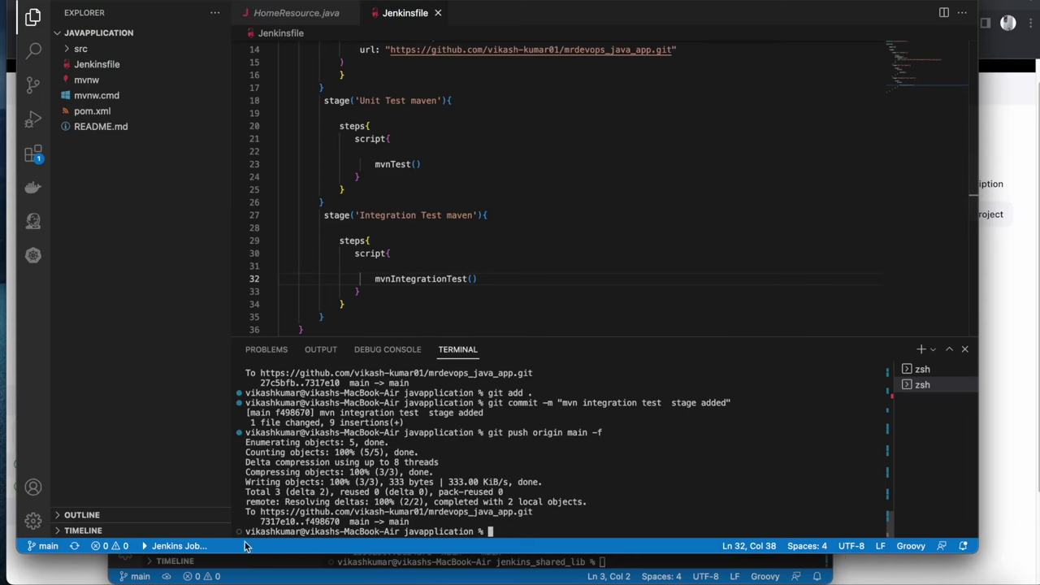
# Return to the Jenkinsfile window and scroll up to the top of the pipeline
pyautogui.click(234, 565)
pyautogui.click(233, 563)
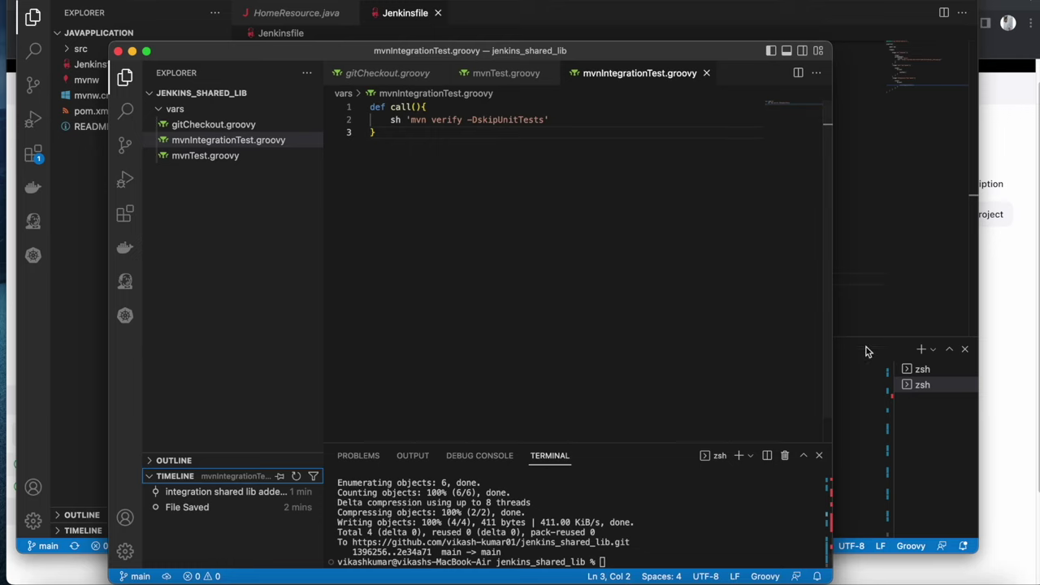
pyautogui.click(859, 295)
pyautogui.scroll(5, 513, 222)
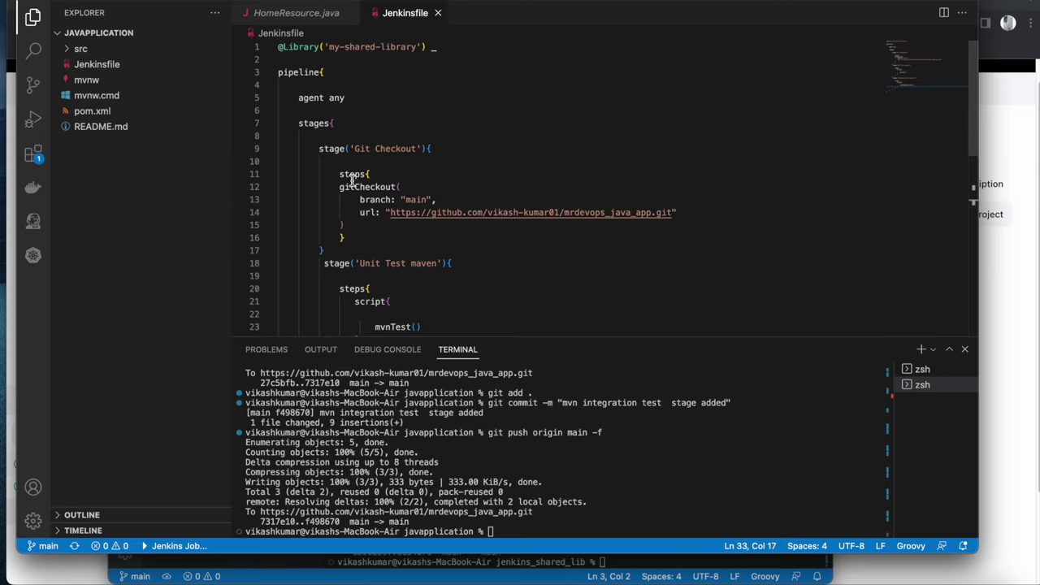
# Open a parameters{ block on new lines right after agent any
pyautogui.click(359, 75)
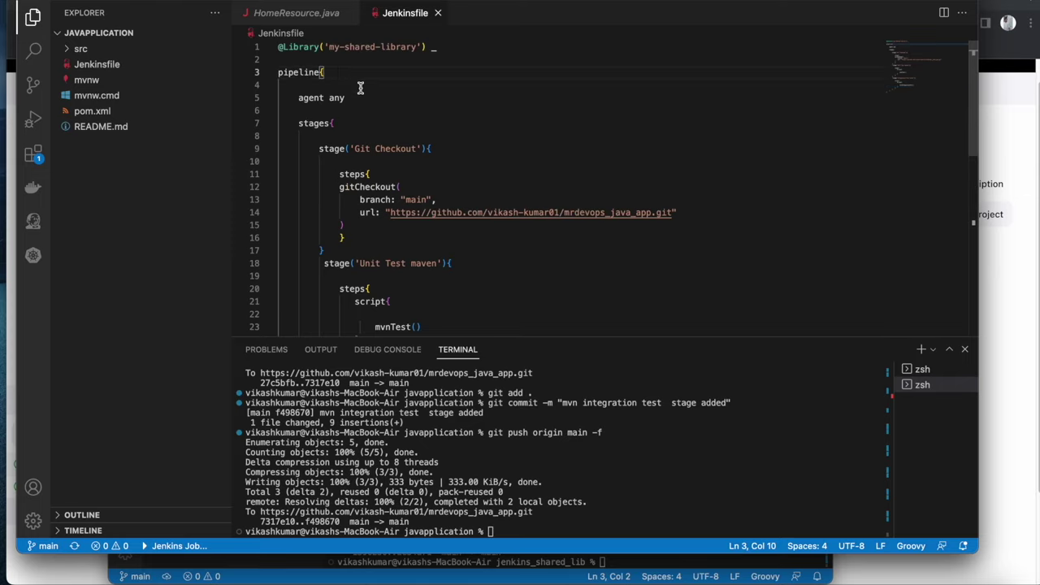
pyautogui.click(362, 99)
pyautogui.press('Return')
pyautogui.press('Return')
pyautogui.write('parameters{')
pyautogui.press('Return')
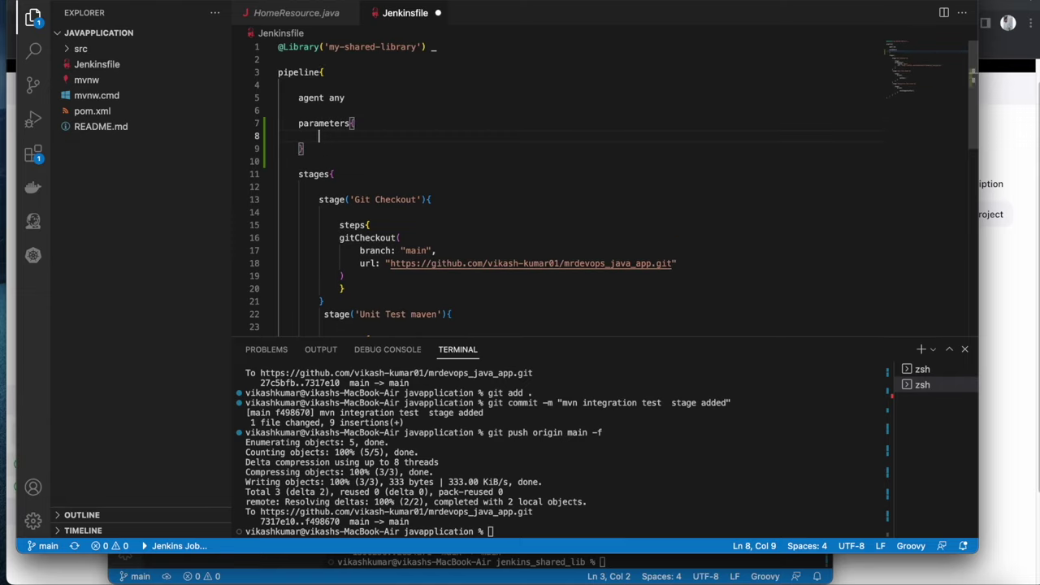
pyautogui.press('Return')
pyautogui.write('choice')
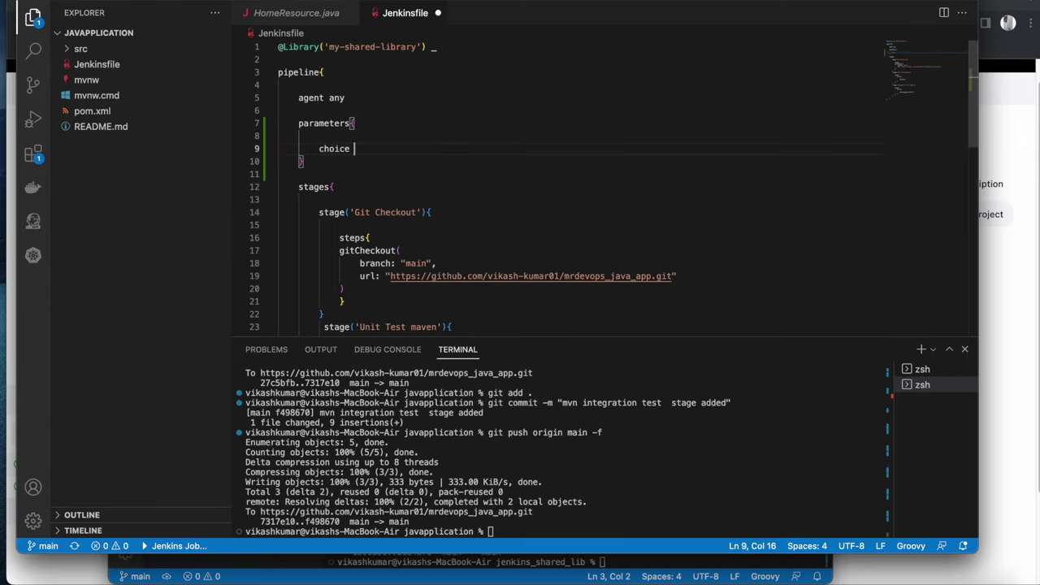
pyautogui.write('(name')
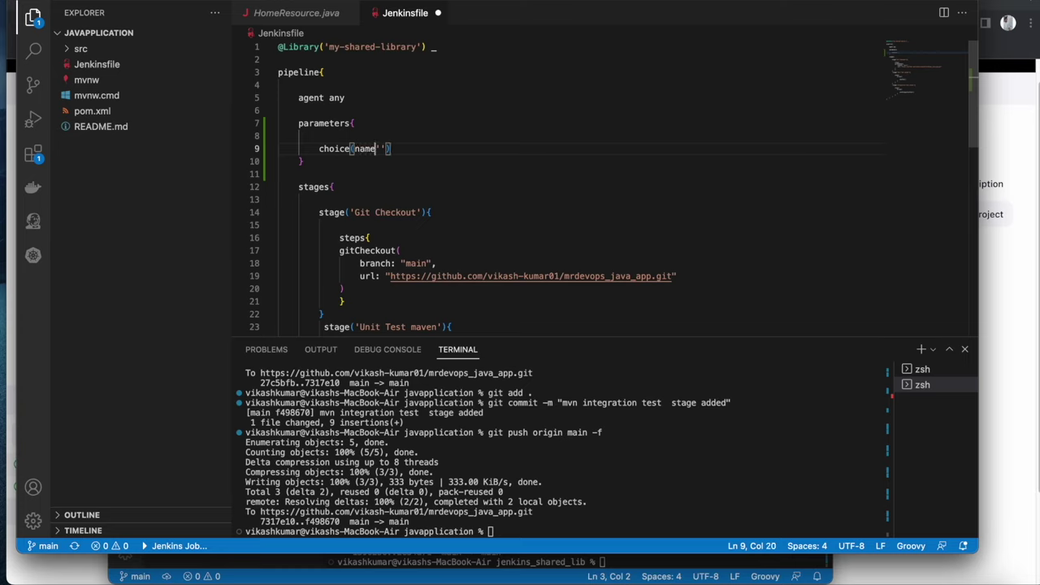
# Define choice name 'action', choices 'create\ndelete', description 'Choose create/Destroy', and save
pyautogui.write(": 'action', choices")
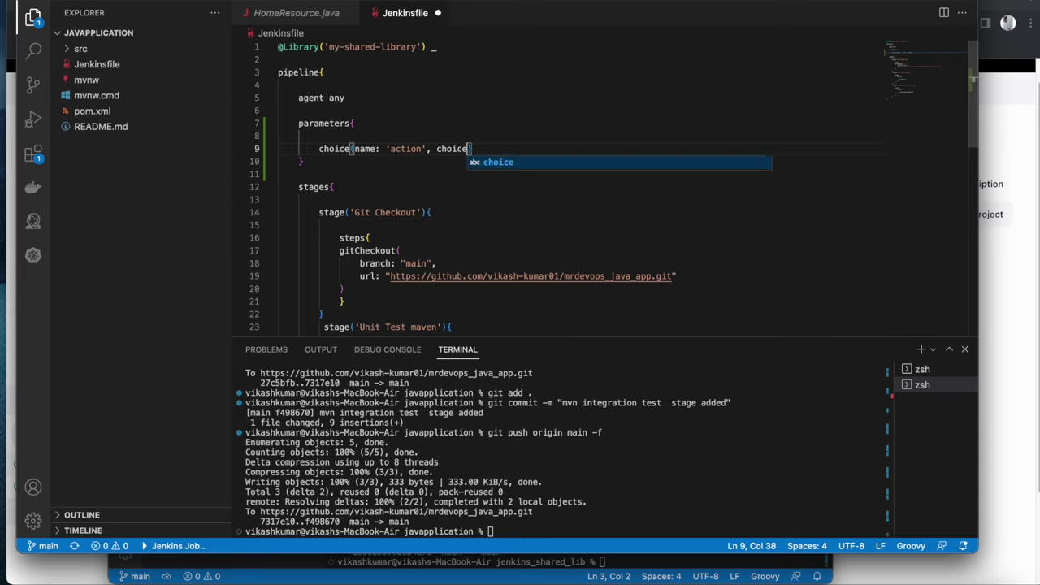
pyautogui.press('BackSpace')
pyautogui.write(": ''")
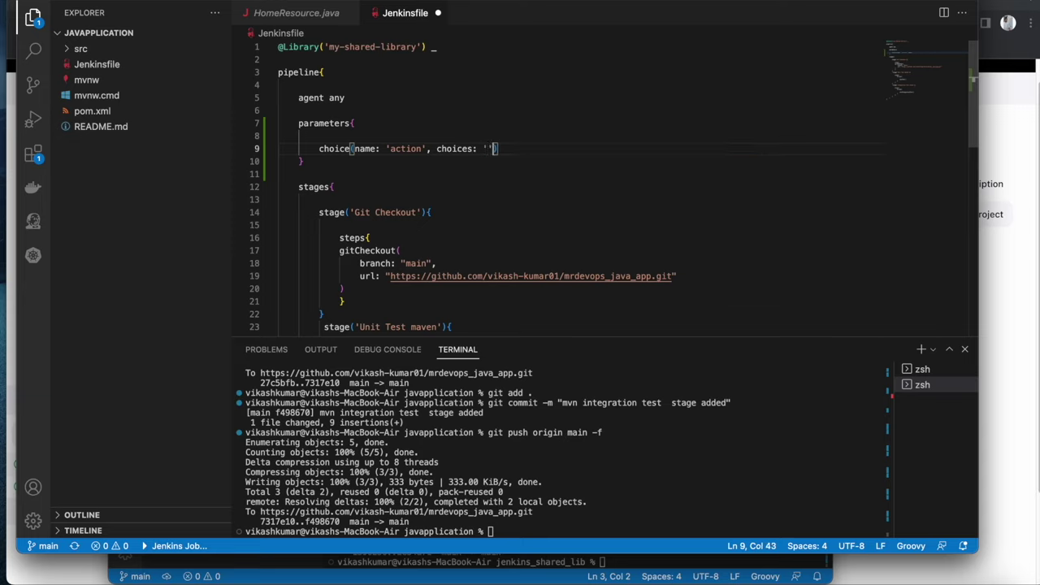
pyautogui.write('create/')
pyautogui.write('n')
pyautogui.press('BackSpace')
pyautogui.press('BackSpace')
pyautogui.write('delete')
pyautogui.press('Right')
pyautogui.write(", description: '")
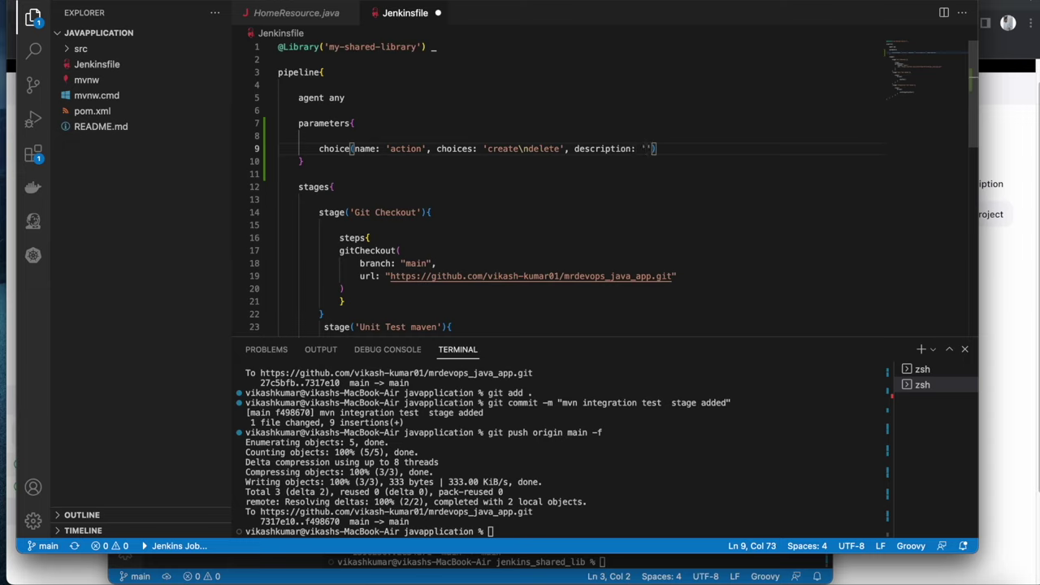
pyautogui.write('Choose create')
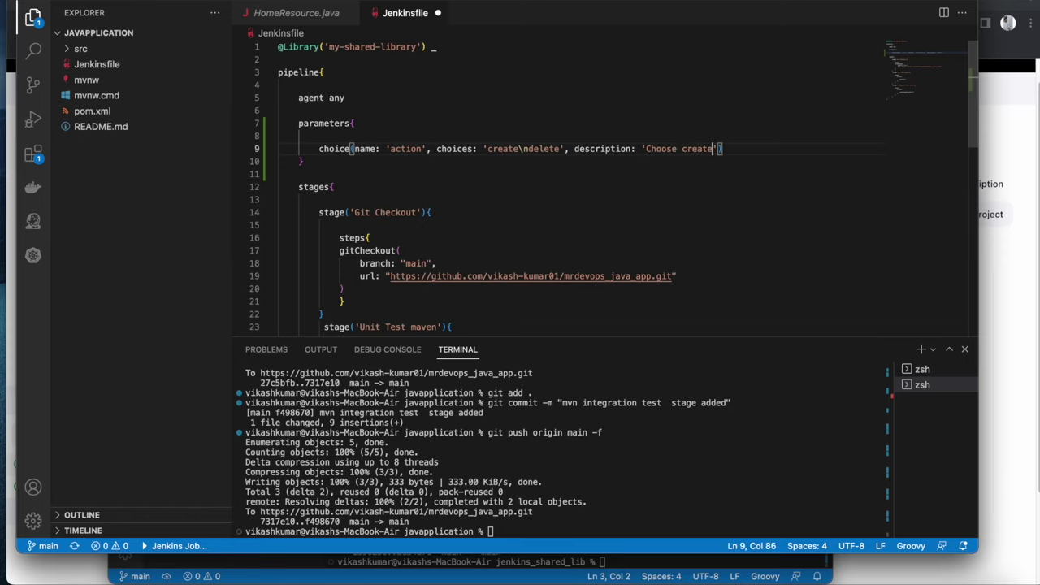
pyautogui.write('/Destroy')
pyautogui.press('super+s')
# Highlight the choice keyword and the stage keyword on line 14 to compare them
pyautogui.doubleClick(333, 149)
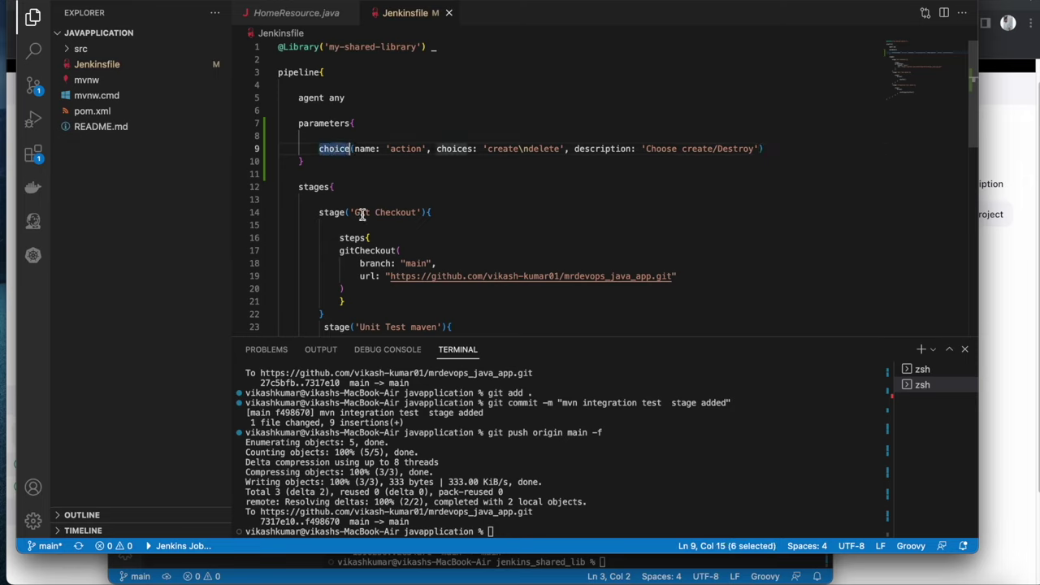
pyautogui.doubleClick(342, 214)
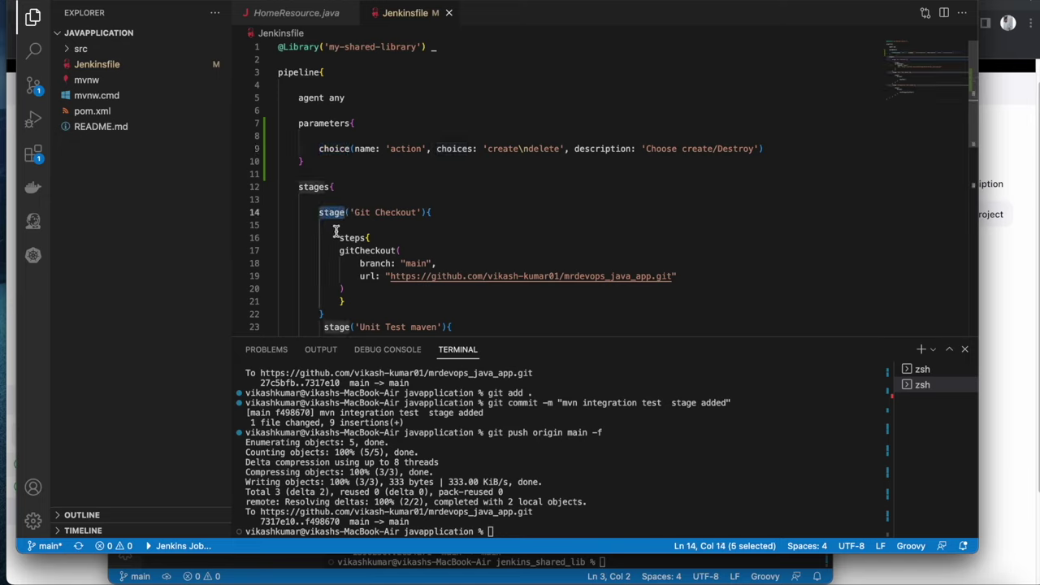
pyautogui.doubleClick(337, 148)
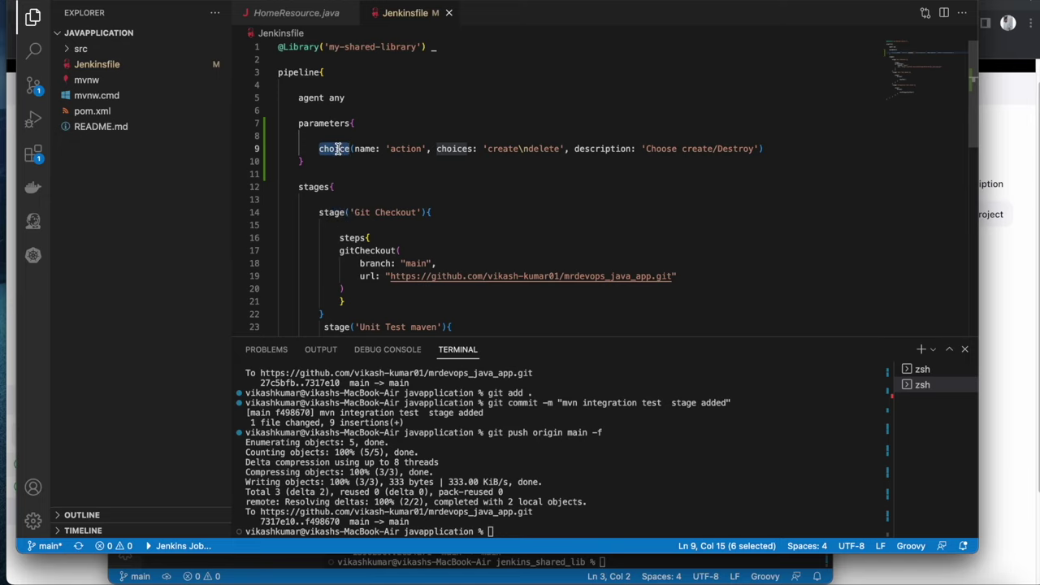
pyautogui.doubleClick(342, 213)
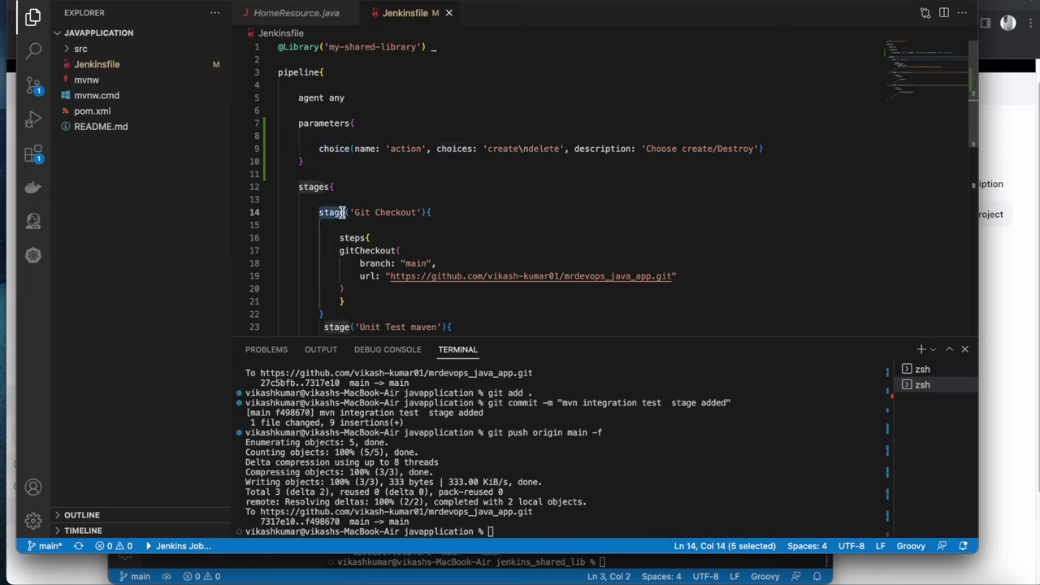
# Start a when { expression { param. } } block on a new line above the Git Checkout stage
pyautogui.click(358, 197)
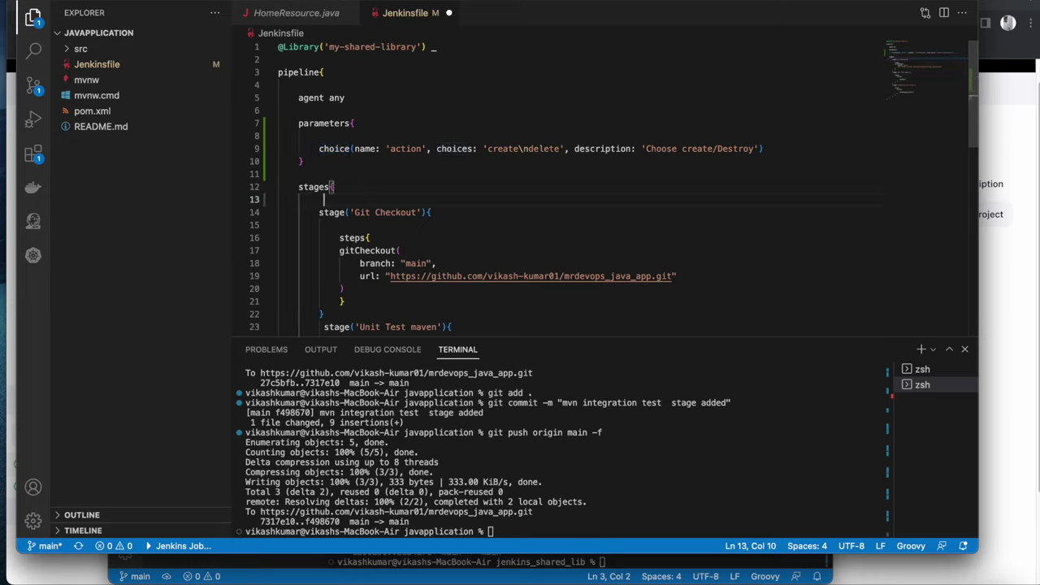
pyautogui.press('Return')
pyautogui.write('when')
pyautogui.click(324, 212)
pyautogui.press('BackSpace')
pyautogui.press('End')
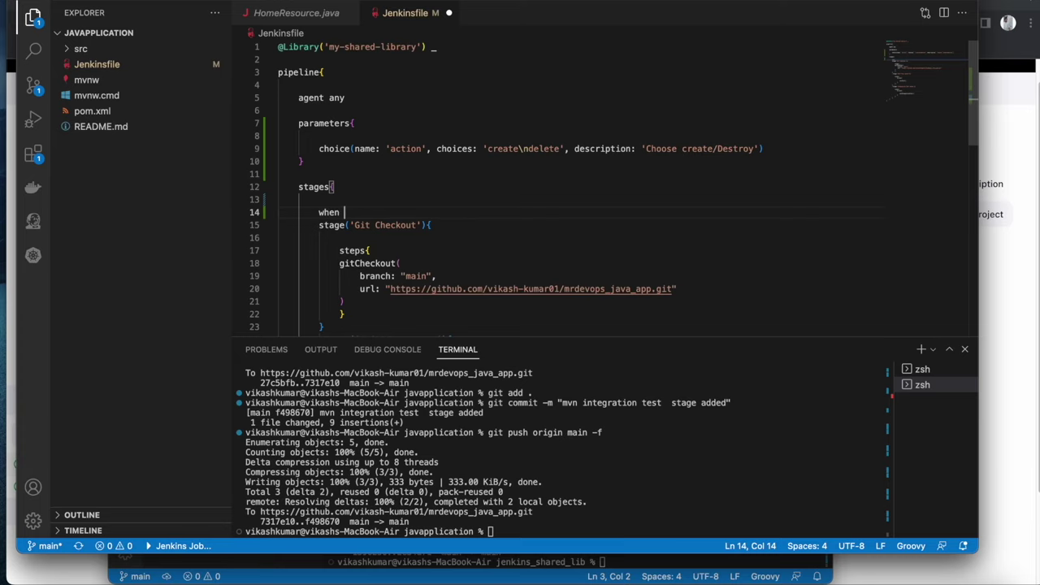
pyautogui.write('{ ')
pyautogui.write(' expression')
pyautogui.write(' {}')
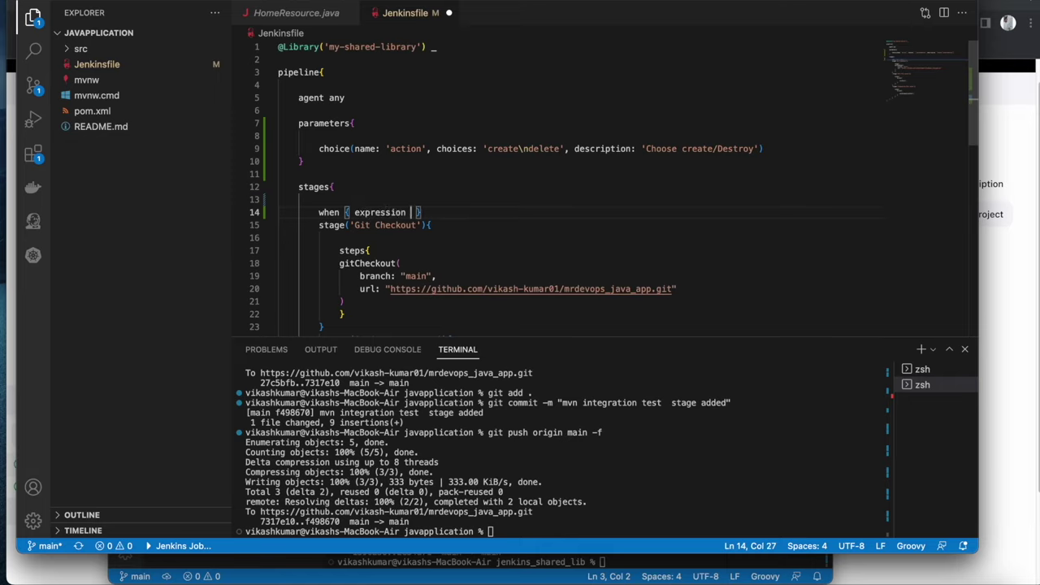
pyautogui.press('Return')
pyautogui.press('BackSpace')
pyautogui.press('BackSpace')
pyautogui.press('BackSpace')
pyautogui.press('BackSpace')
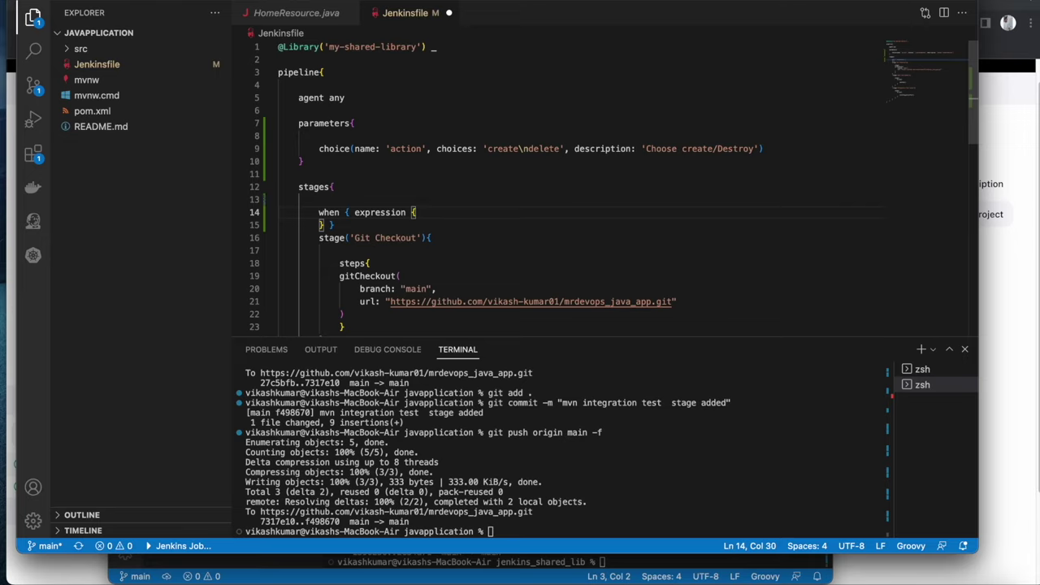
pyautogui.write('param.')
# Complete the condition as param.action == 'create' and save the Jenkinsfile
pyautogui.doubleClick(411, 149)
pyautogui.press('super+c')
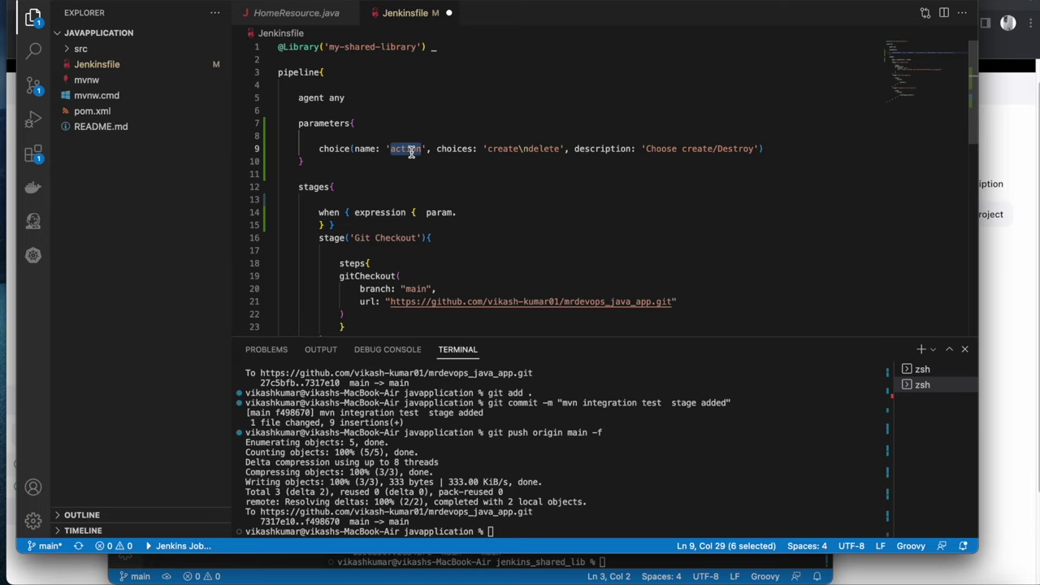
pyautogui.click(464, 212)
pyautogui.press('super+v')
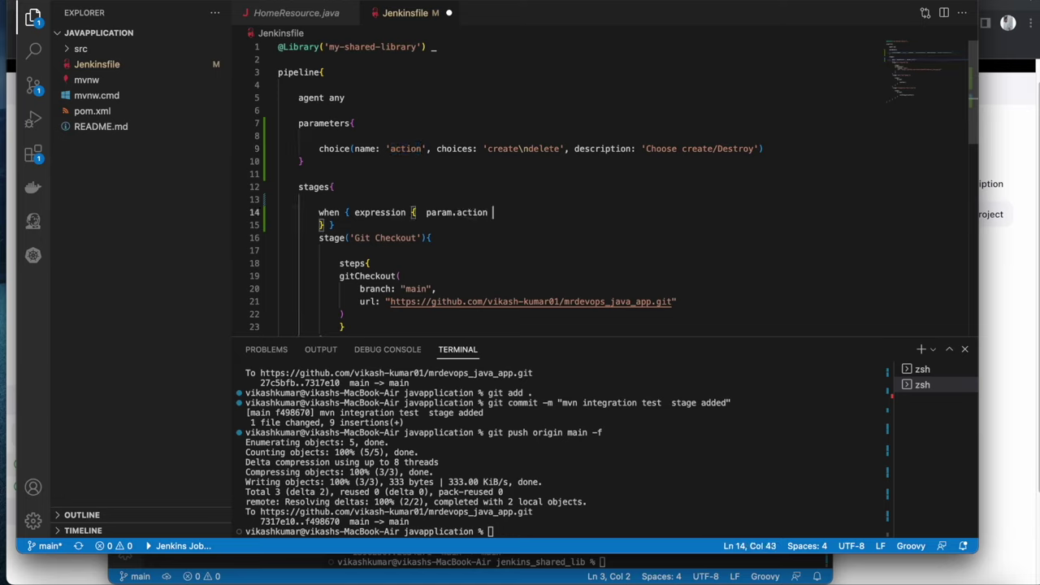
pyautogui.write("== 'create")
pyautogui.press('super+s')
# Tidy the closing braces' indentation in the when block, undoing the last edit
pyautogui.click(448, 286)
pyautogui.moveTo(448, 286); pyautogui.dragTo(325, 262)
pyautogui.moveTo(319, 225); pyautogui.dragTo(274, 229)
pyautogui.press('super+z')
pyautogui.scroll(-5, 431, 228)
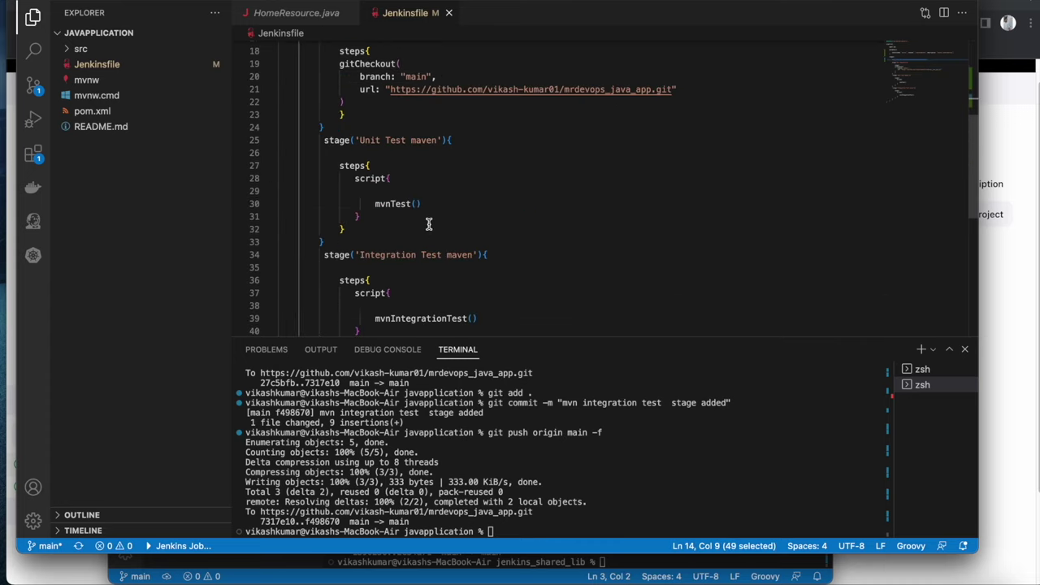
pyautogui.scroll(3, 432, 224)
pyautogui.scroll(-5, 432, 225)
pyautogui.scroll(5, 403, 162)
pyautogui.scroll(-7, 466, 244)
pyautogui.scroll(7, 462, 274)
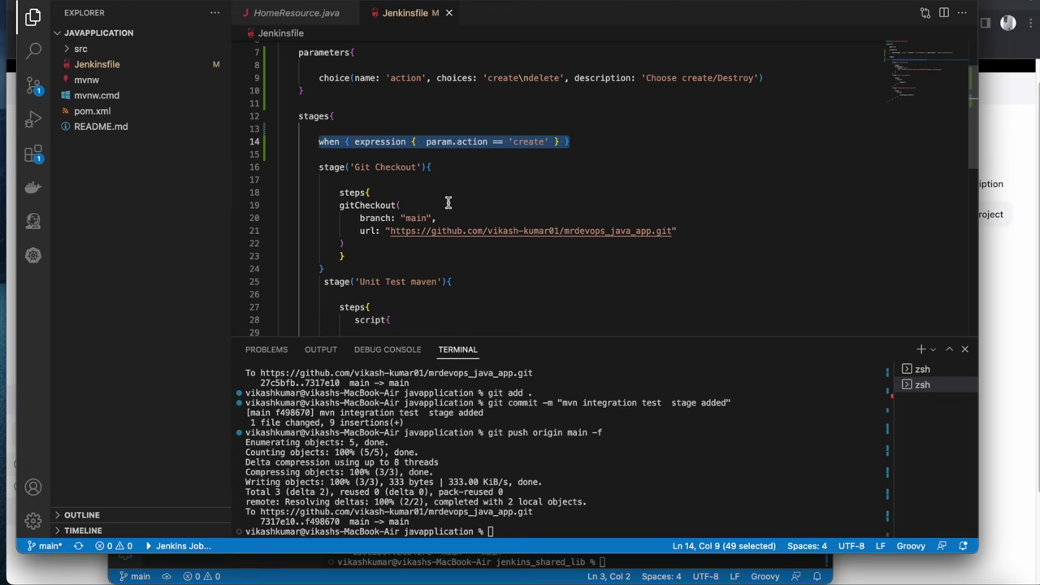
# Insert the create-only when condition at the top of the Unit Test maven stage
pyautogui.click(481, 282)
pyautogui.press('Return')
pyautogui.press('BackSpace')
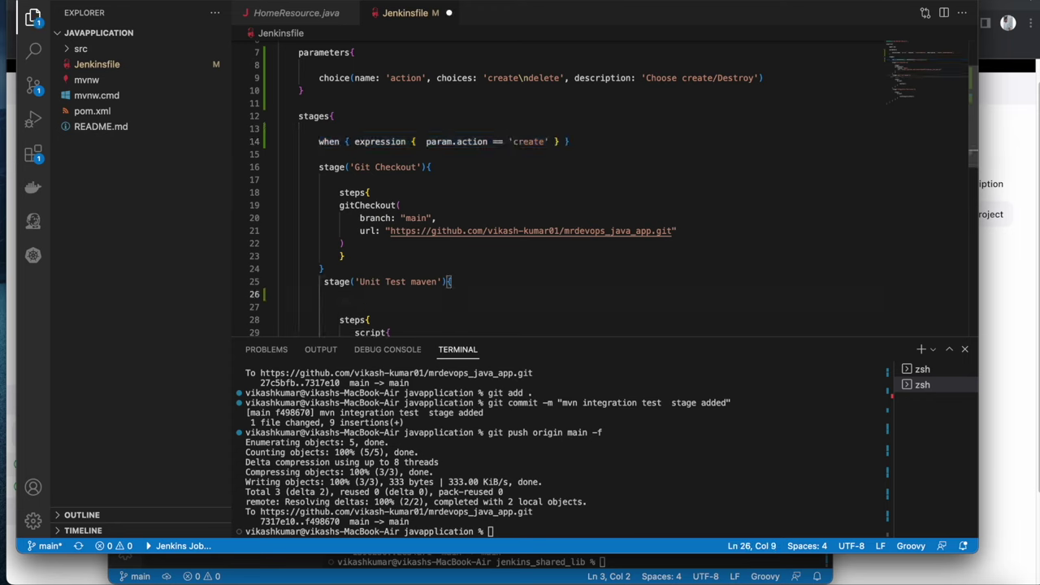
pyautogui.press('Return')
pyautogui.write("when { expression {  param.action == 'create' } }")
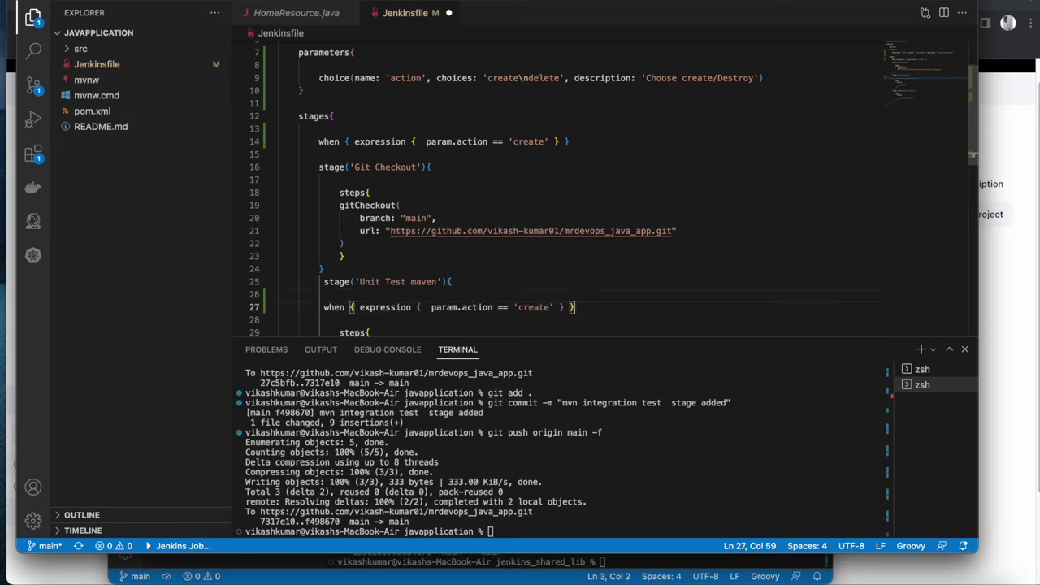
# Paste the same when condition onto line 37 of the Integration Test maven stage
pyautogui.doubleClick(395, 281)
pyautogui.scroll(-3, 410, 280)
pyautogui.doubleClick(543, 236)
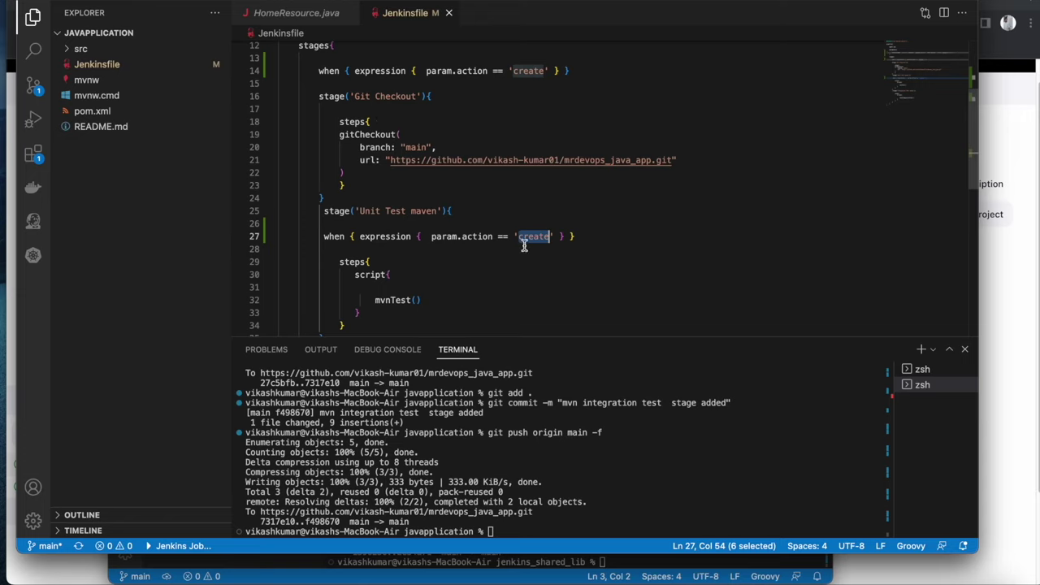
pyautogui.moveTo(597, 236); pyautogui.dragTo(267, 241)
pyautogui.press('super+c')
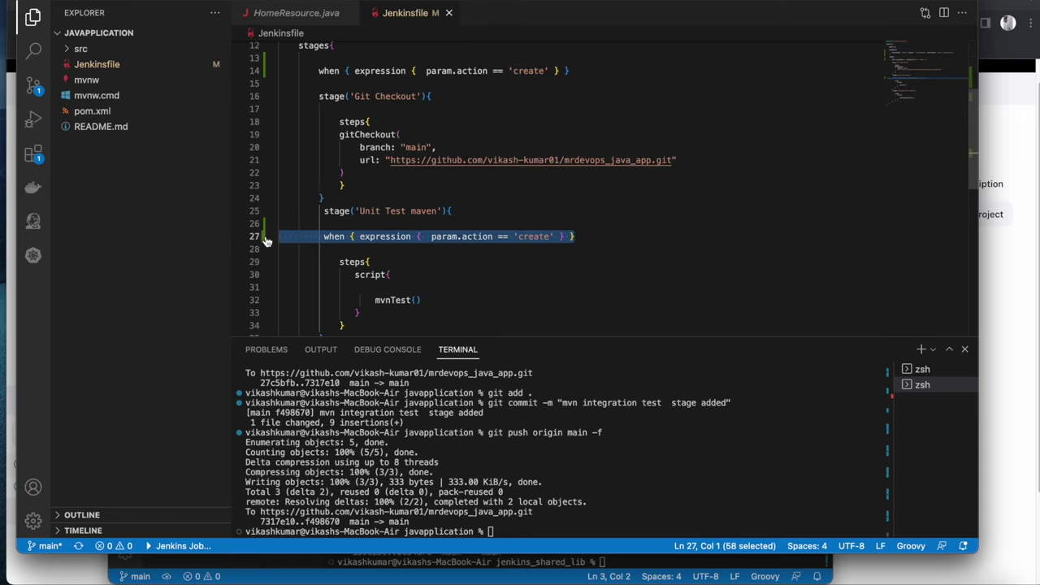
pyautogui.scroll(-5, 406, 215)
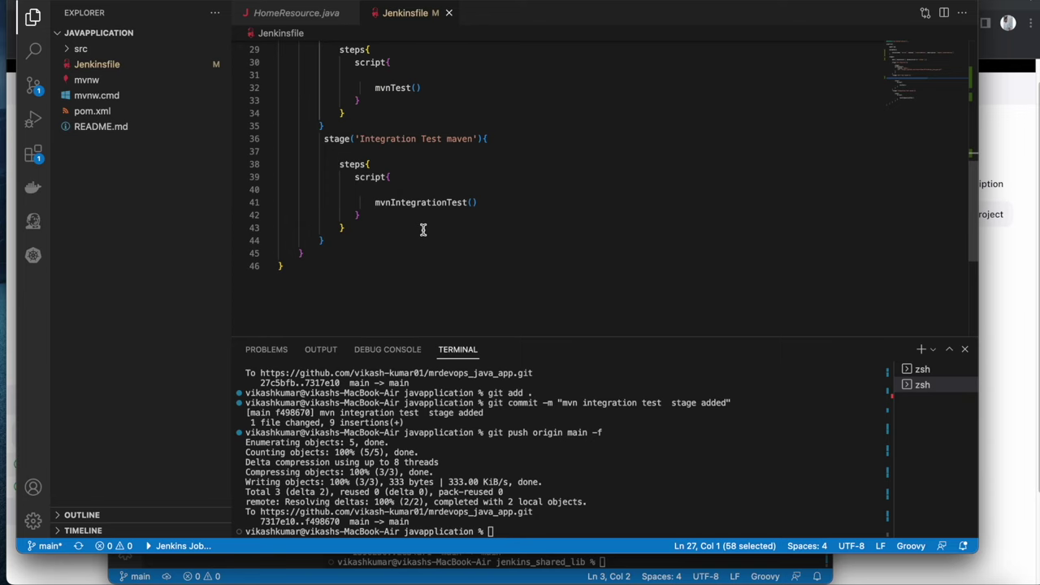
pyautogui.click(283, 223)
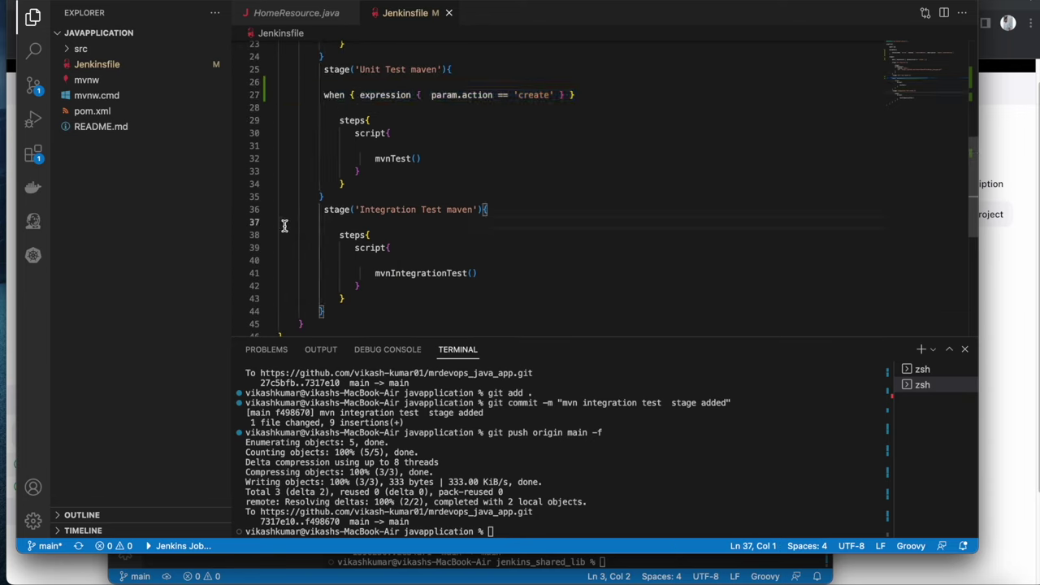
pyautogui.press('super+v')
pyautogui.click(490, 255)
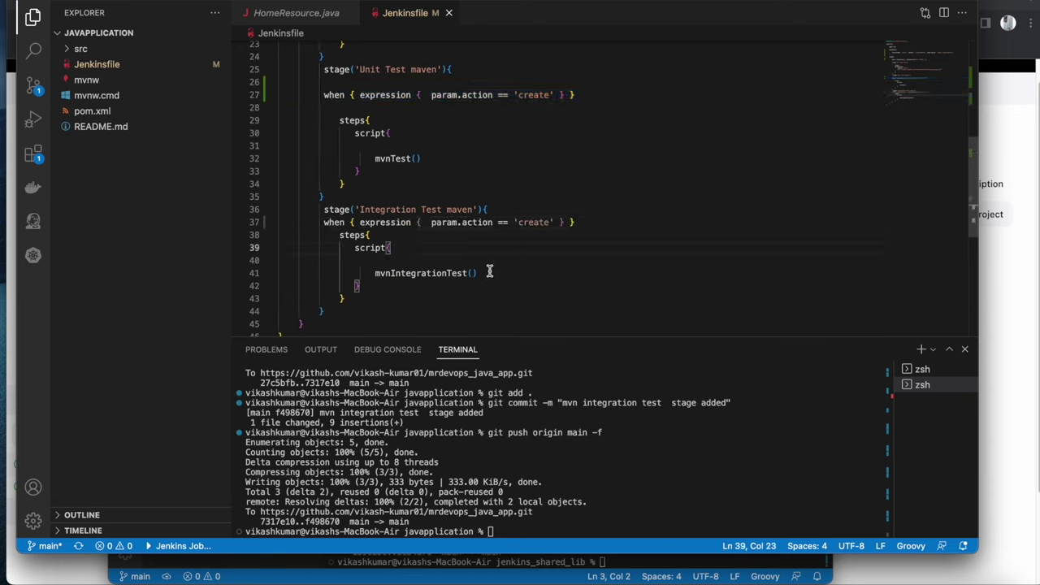
# Check the terminal, return to line 40, then bring the Jenkins browser forward
pyautogui.click(704, 468)
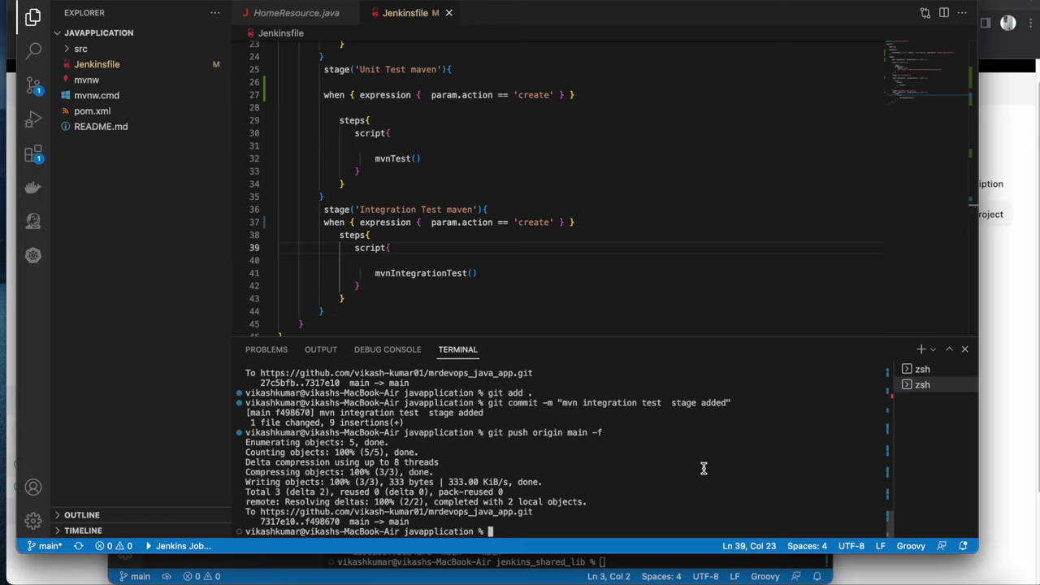
pyautogui.click(428, 257)
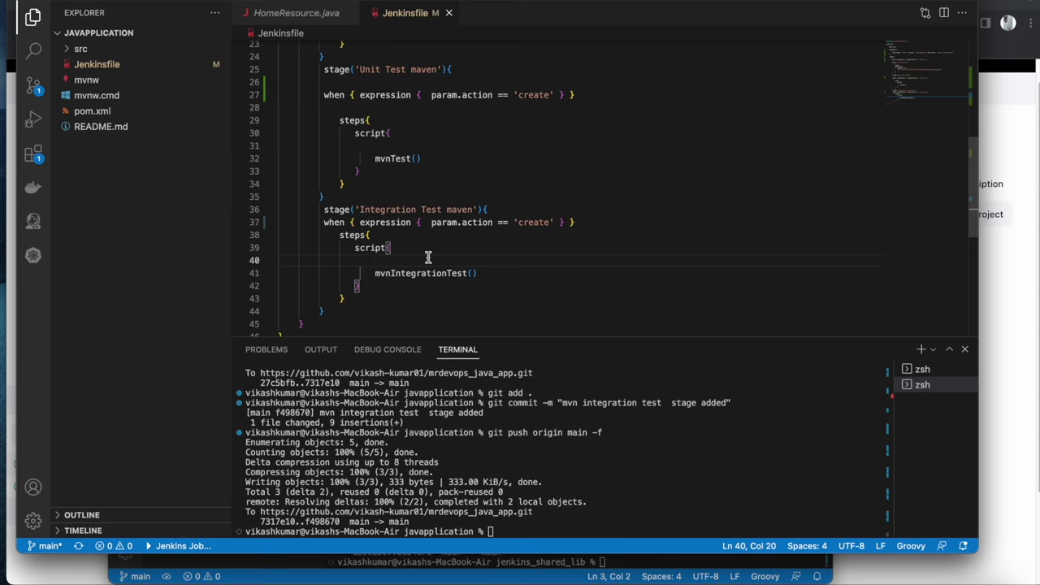
pyautogui.click(10, 242)
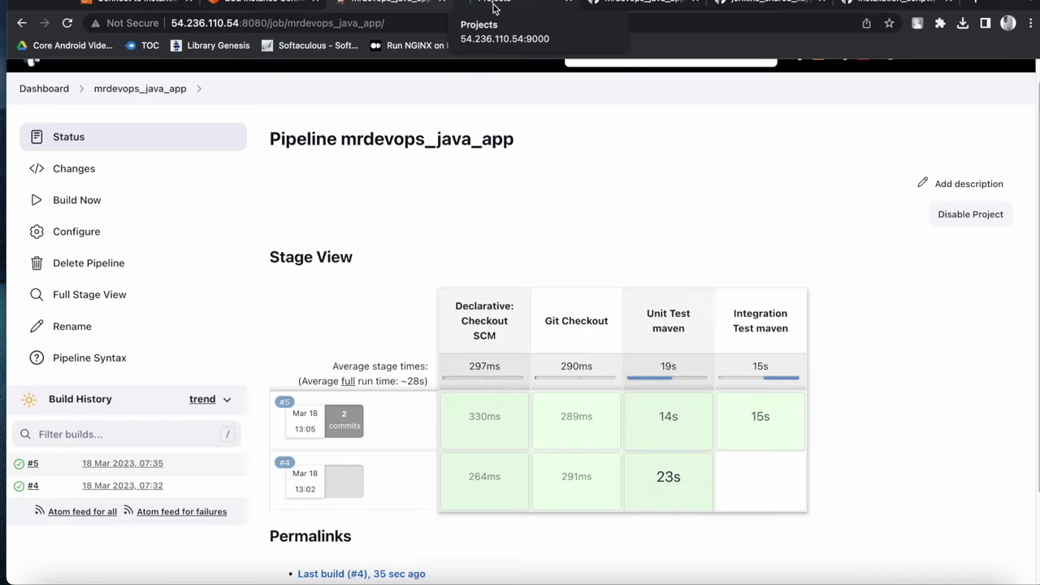
# Go to the Dashboard, open Manage Jenkins, and scroll to System Configuration
pyautogui.click(50, 91)
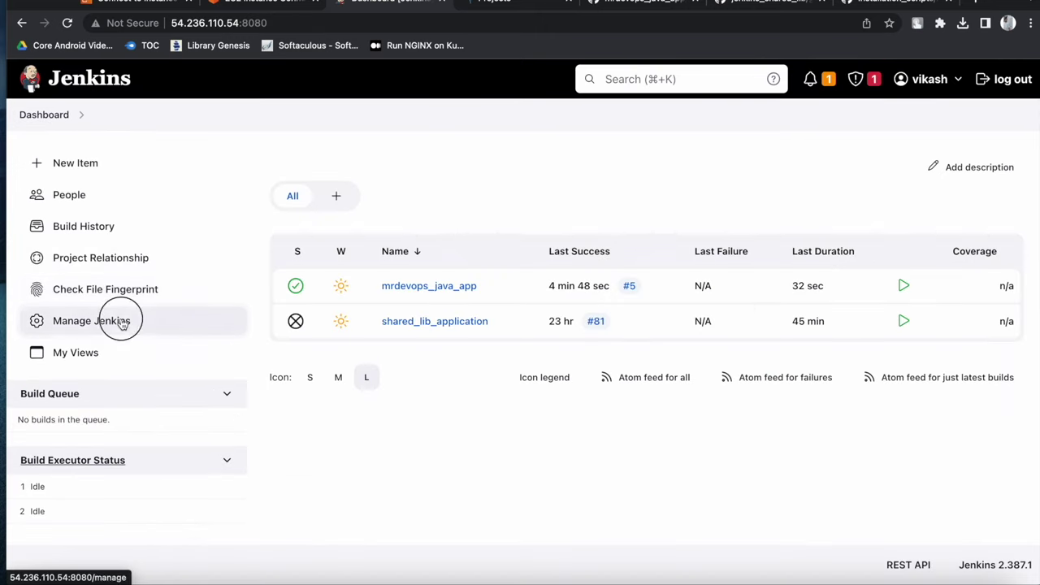
pyautogui.click(122, 321)
pyautogui.scroll(-5, 365, 333)
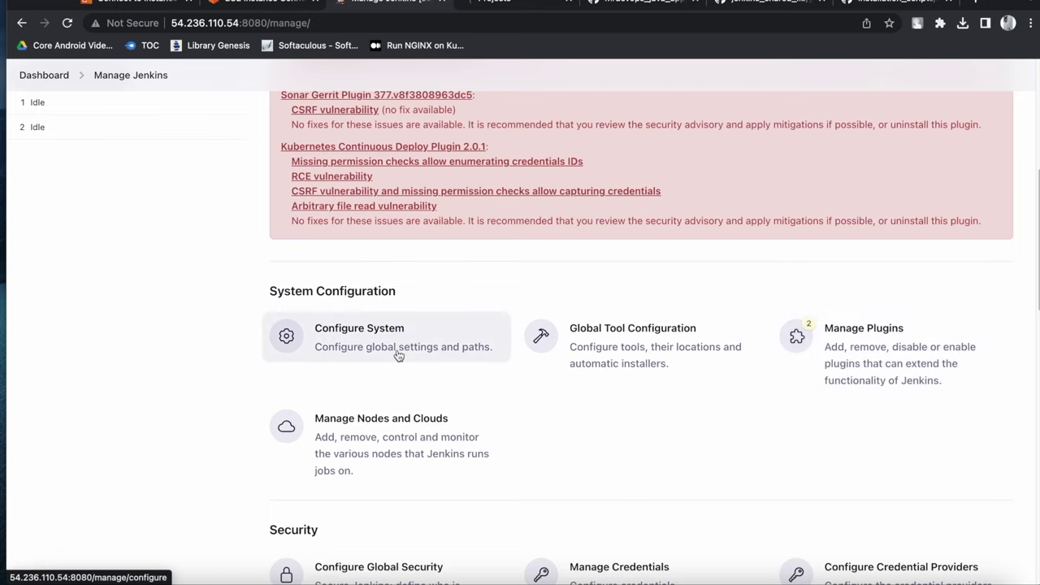
# Search plugins for 'sonarqu', confirming SonarQube Generic Coverage and SonarQube Scanner for Jenkins are installed
pyautogui.click(832, 365)
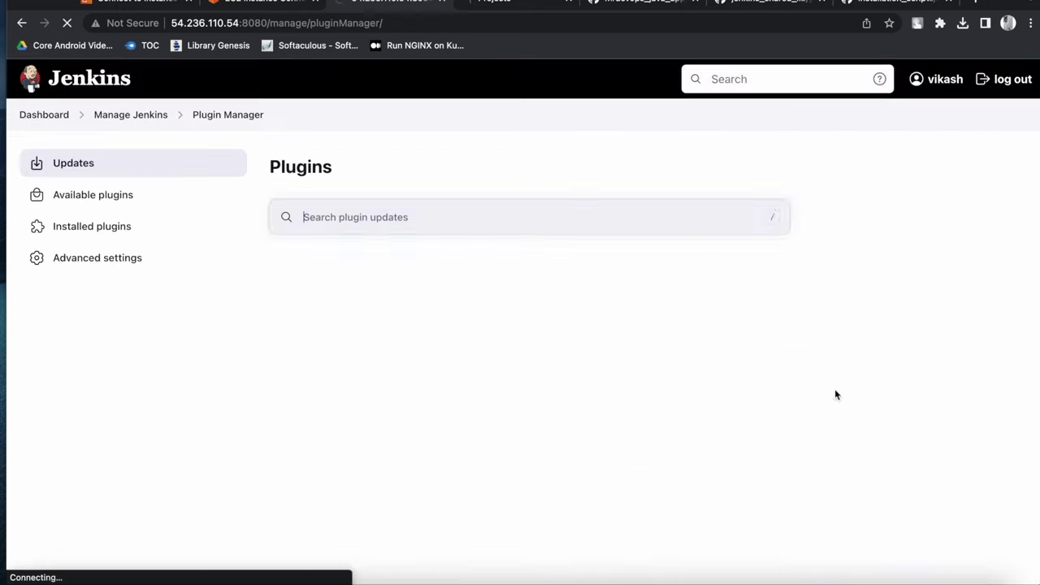
pyautogui.click(114, 197)
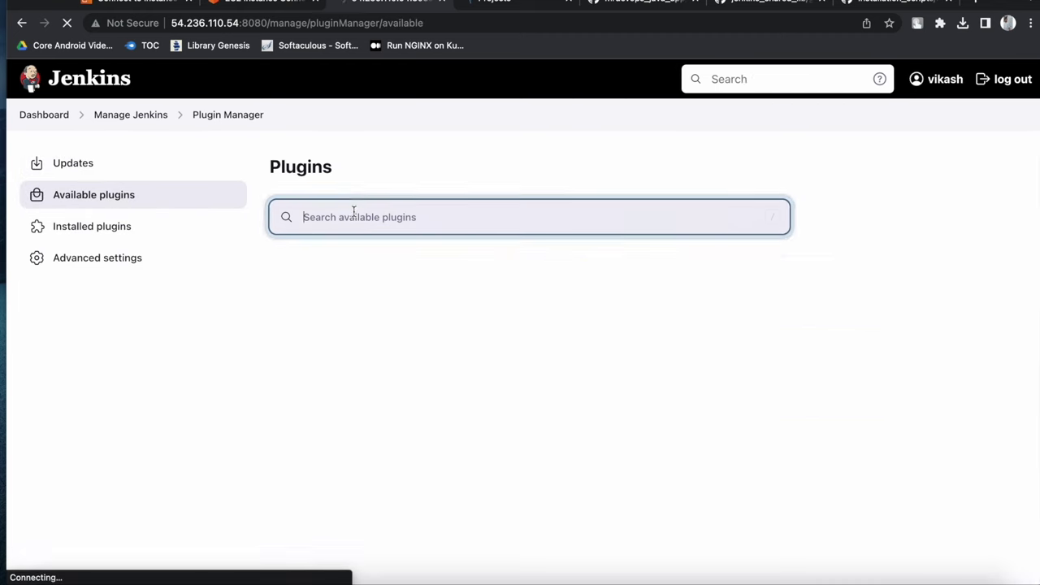
pyautogui.write('sonarqube')
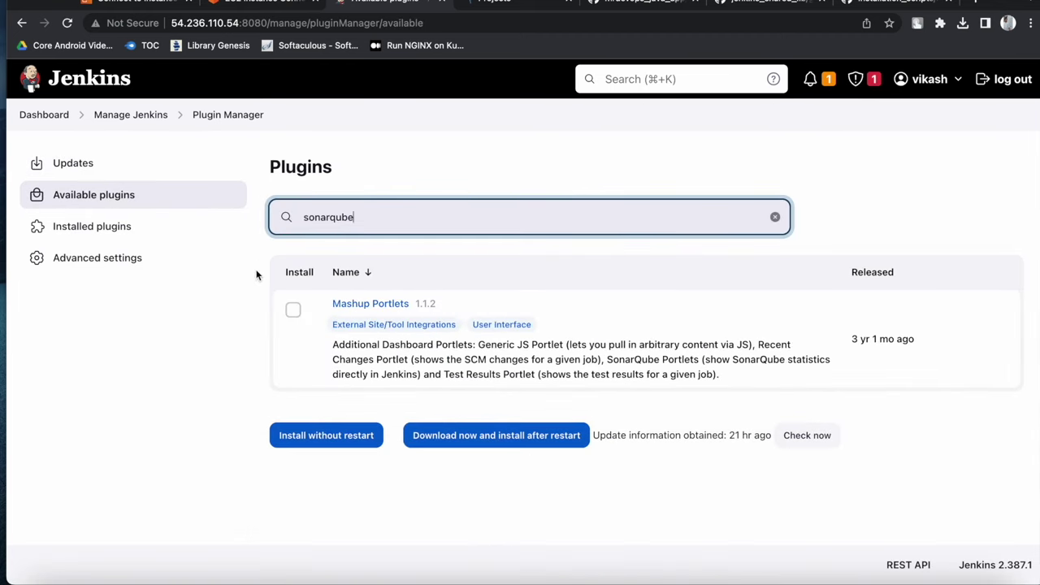
pyautogui.click(121, 227)
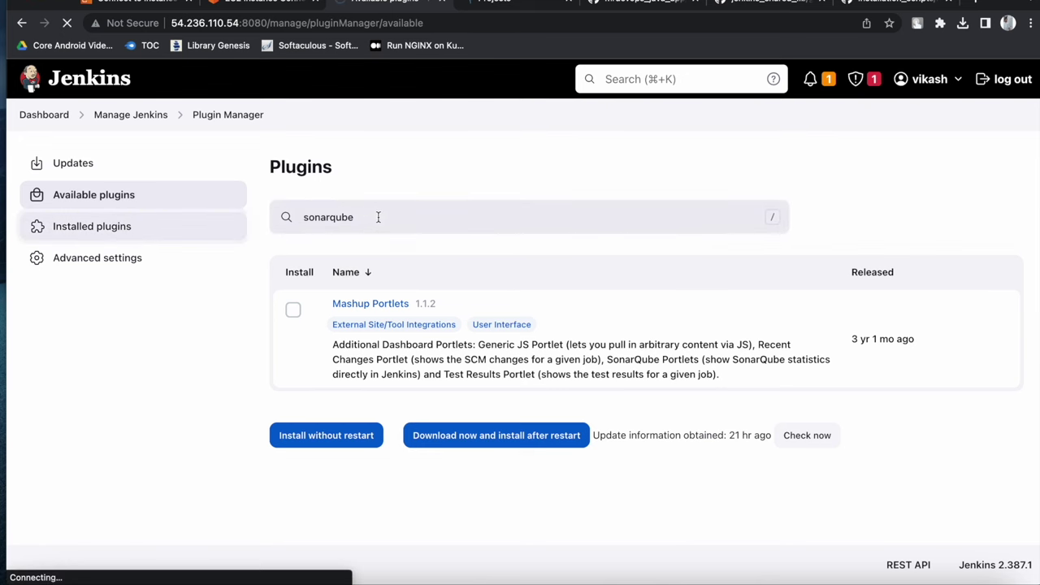
pyautogui.write('s')
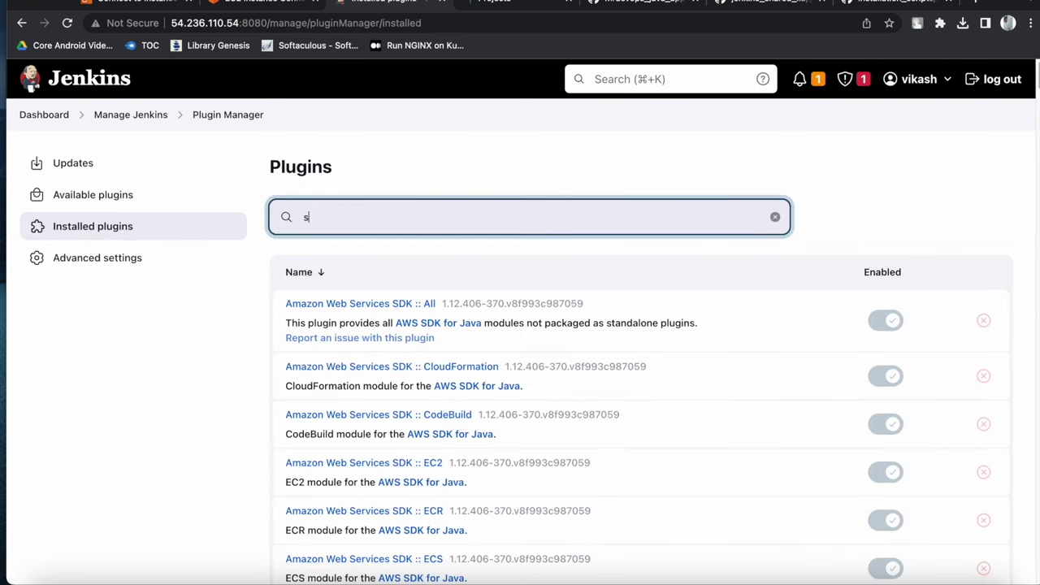
pyautogui.write('onarqube')
pyautogui.click(420, 263)
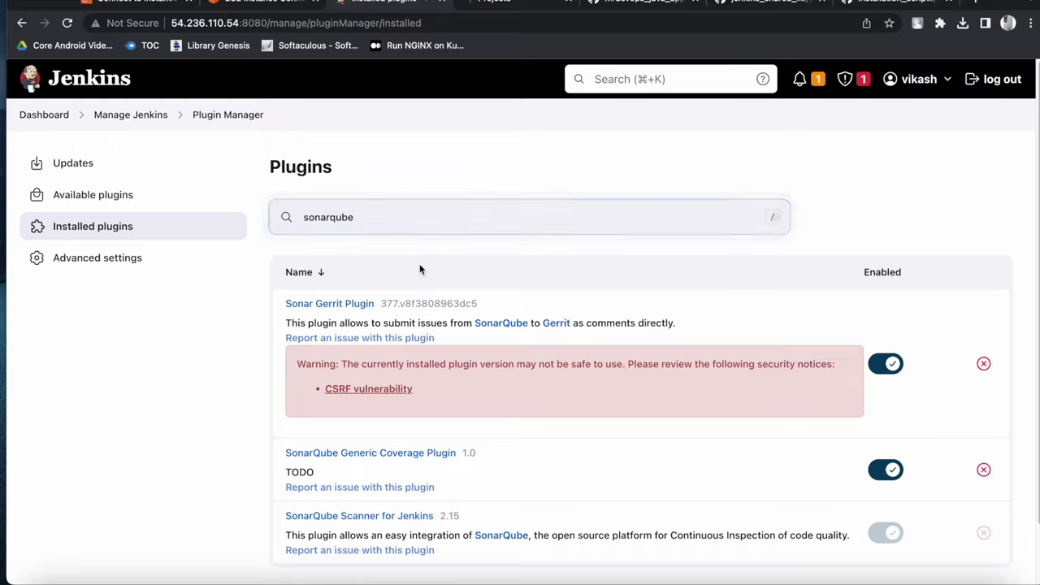
pyautogui.scroll(-1, 418, 263)
pyautogui.moveTo(299, 264); pyautogui.dragTo(488, 269)
pyautogui.moveTo(279, 412); pyautogui.dragTo(463, 411)
pyautogui.moveTo(278, 476); pyautogui.dragTo(425, 476)
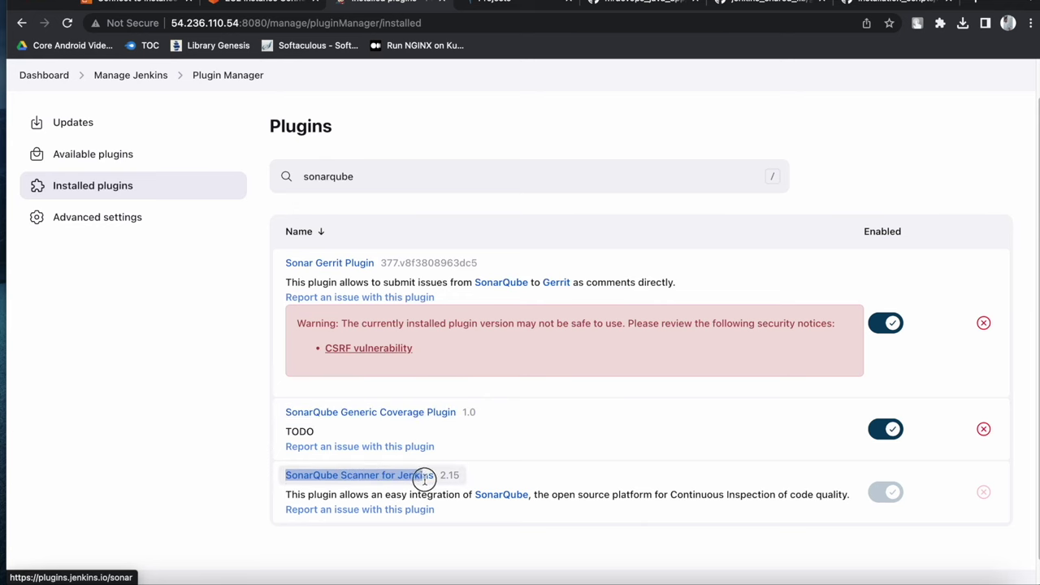
# Search installed plugins for 'quality ga', clear the search, and return to the Dashboard
pyautogui.moveTo(371, 179); pyautogui.dragTo(294, 180)
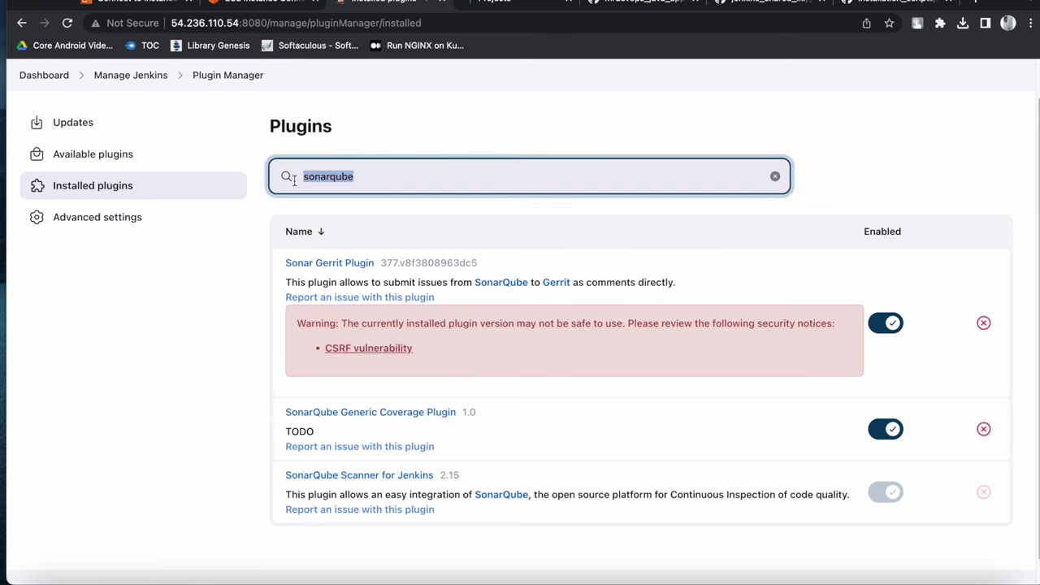
pyautogui.press('BackSpace')
pyautogui.write('quality gate')
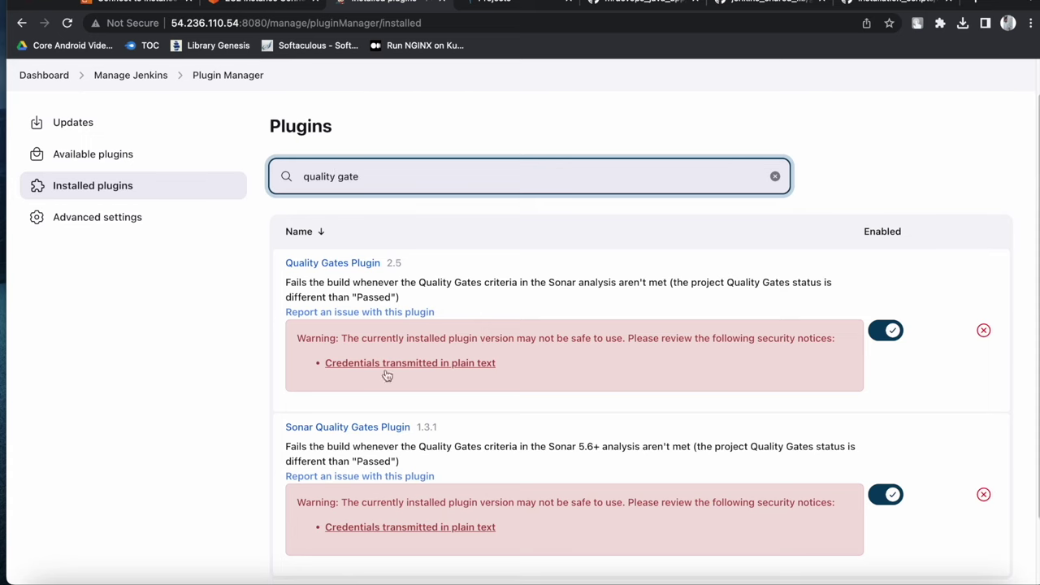
pyautogui.scroll(-2, 387, 374)
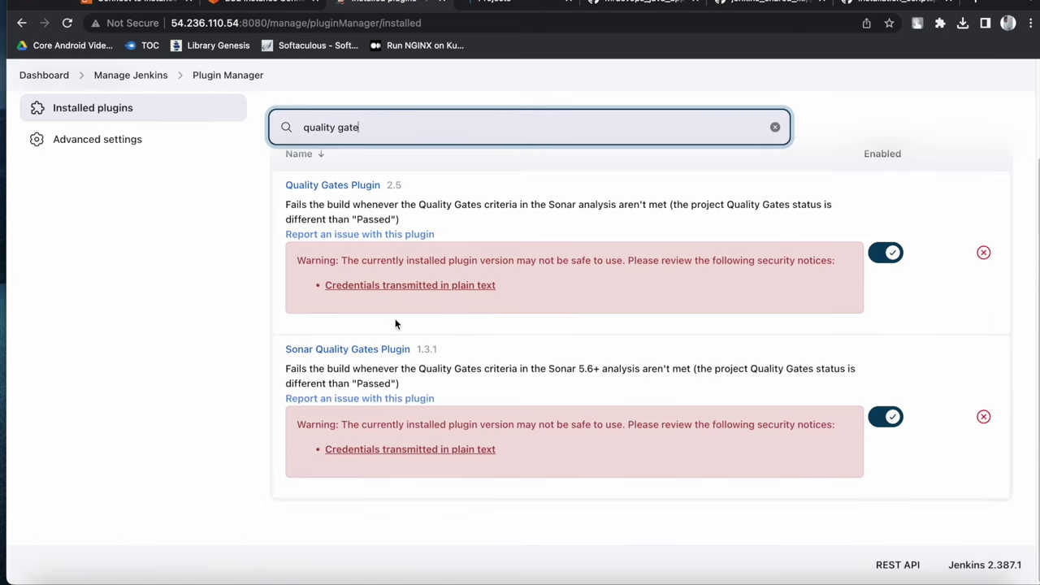
pyautogui.scroll(2, 396, 323)
pyautogui.click(775, 217)
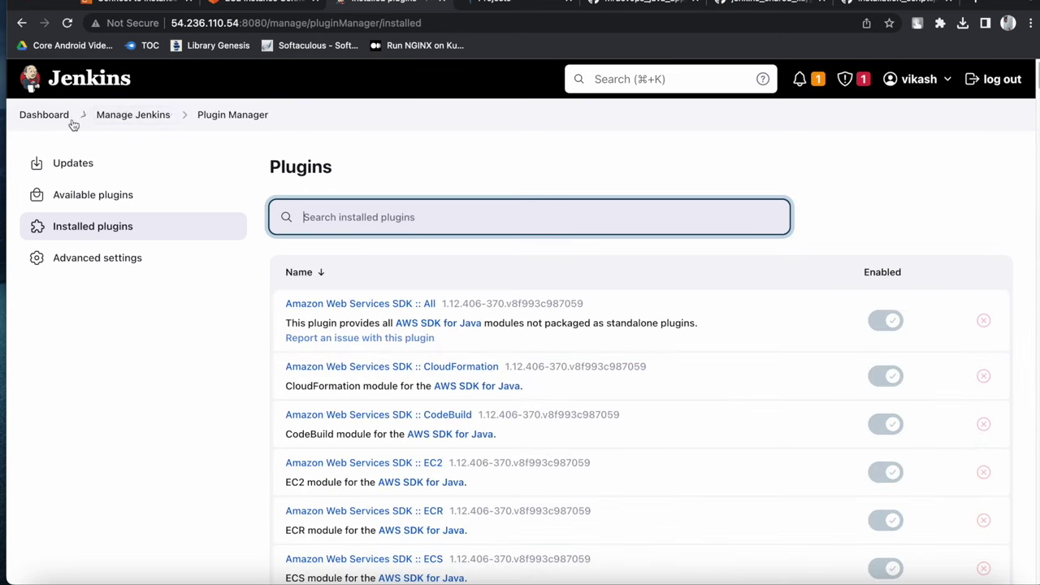
pyautogui.click(44, 115)
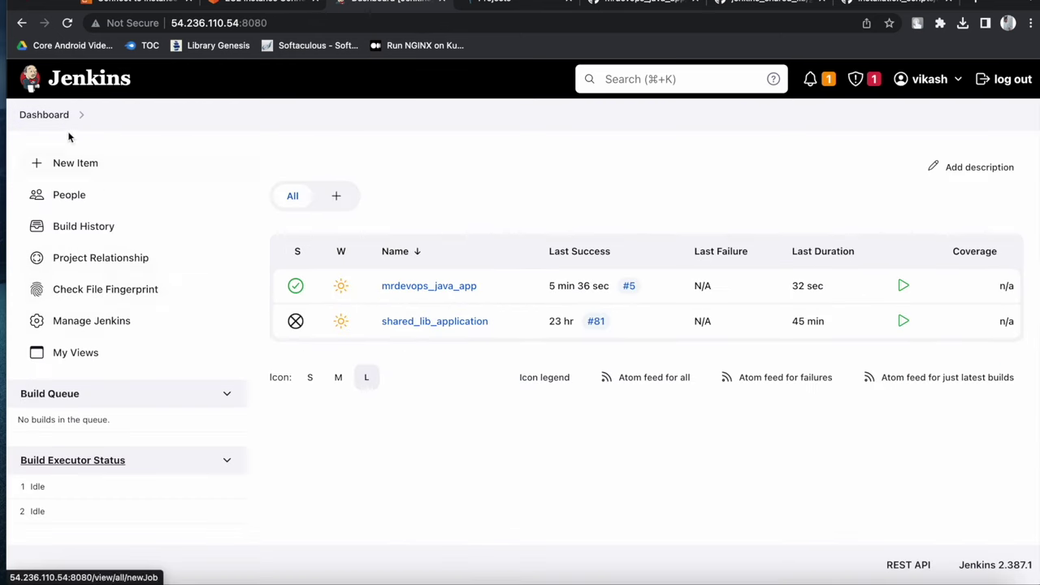
# Open Configure System from the Manage Jenkins page
pyautogui.click(93, 323)
pyautogui.scroll(-2, 423, 388)
pyautogui.scroll(-3, 398, 393)
pyautogui.click(379, 352)
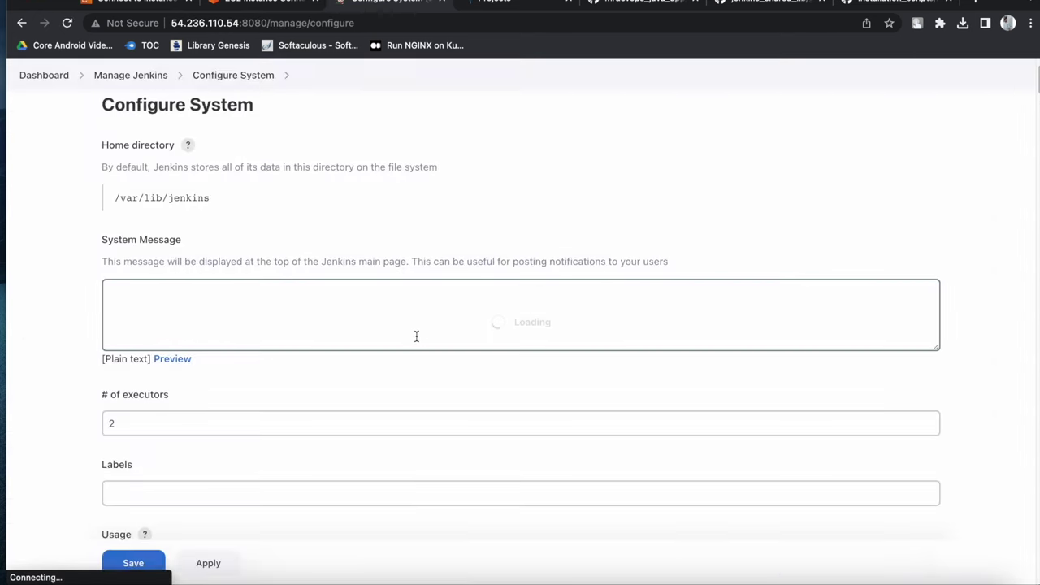
# Locate the SonarQube servers section by searching the page for 'sonar'
pyautogui.scroll(-15, 364, 348)
pyautogui.scroll(-15, 346, 352)
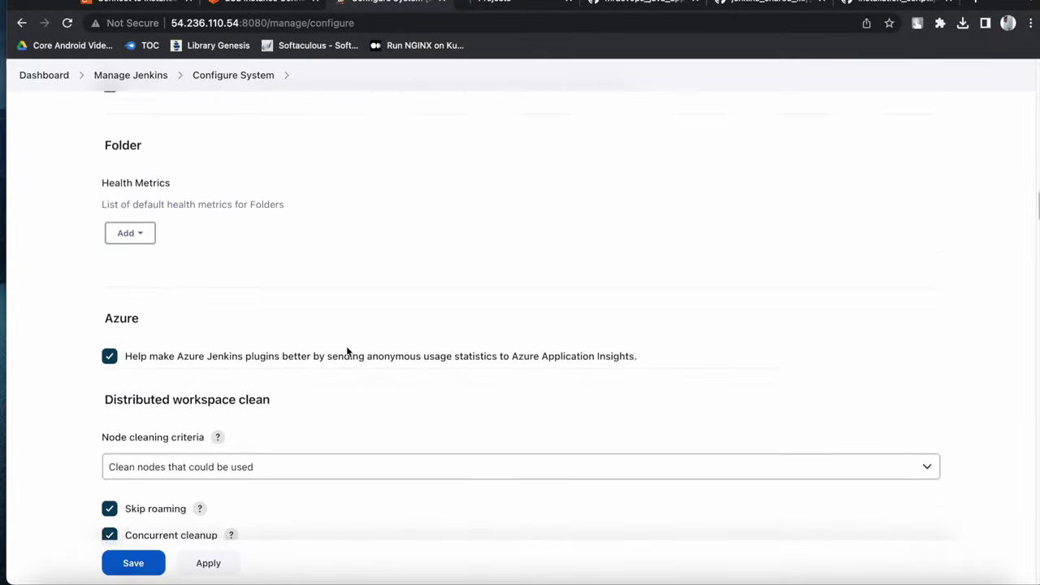
pyautogui.scroll(-20, 346, 352)
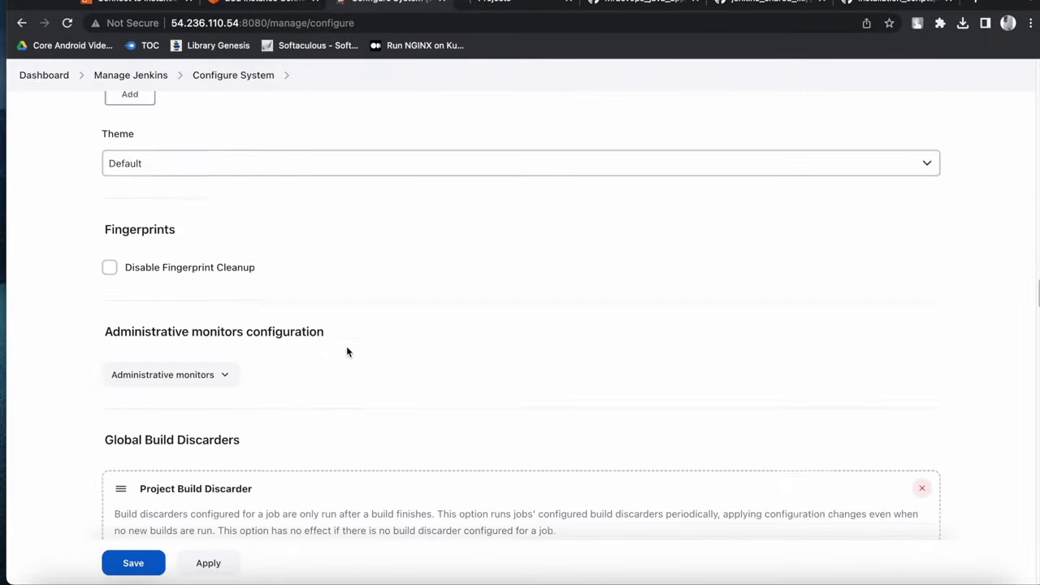
pyautogui.scroll(-5, 346, 352)
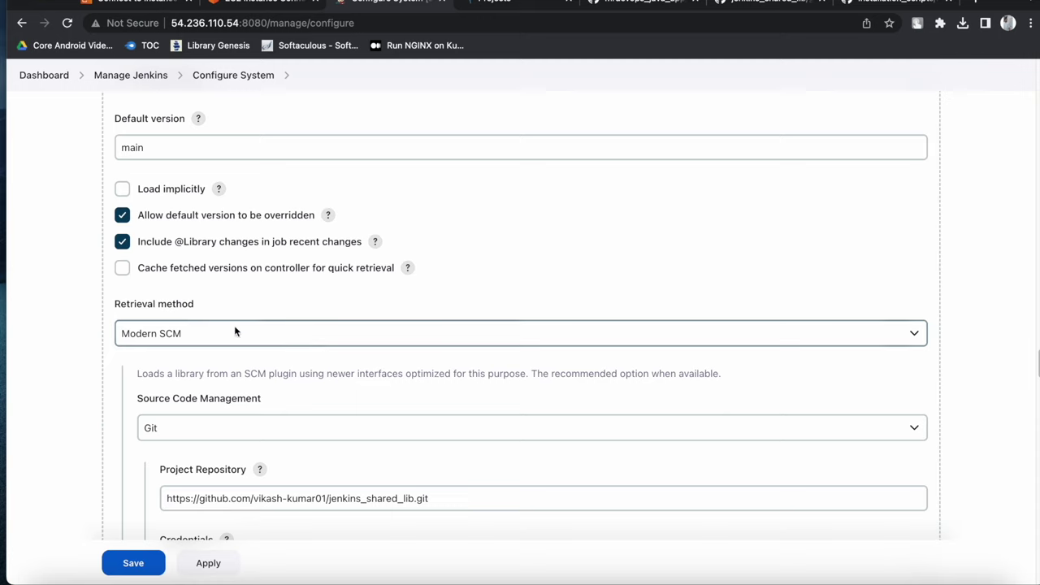
pyautogui.scroll(-8, 244, 322)
pyautogui.scroll(-20, 244, 322)
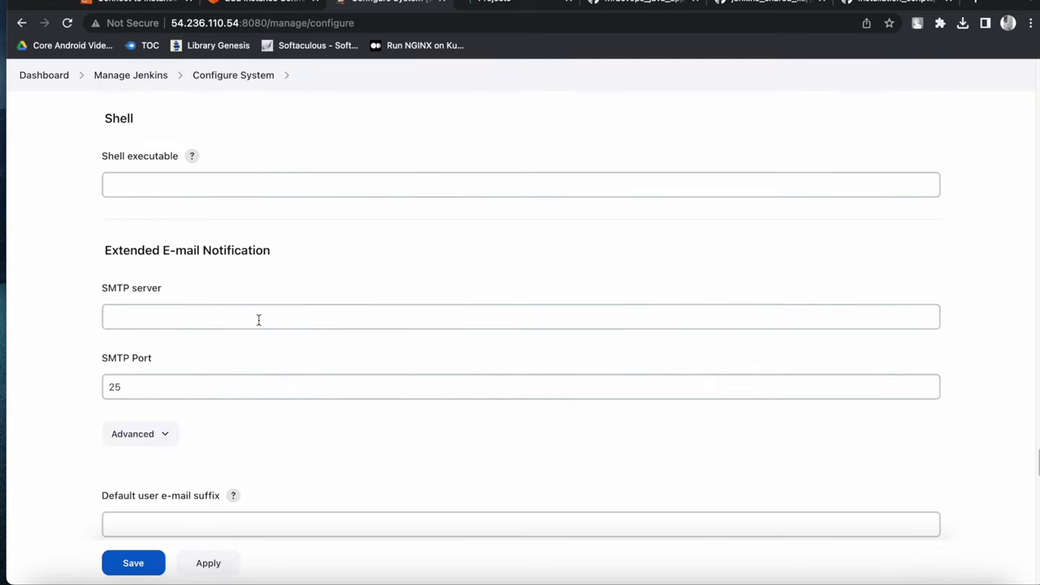
pyautogui.press('super+f')
pyautogui.write('sonar')
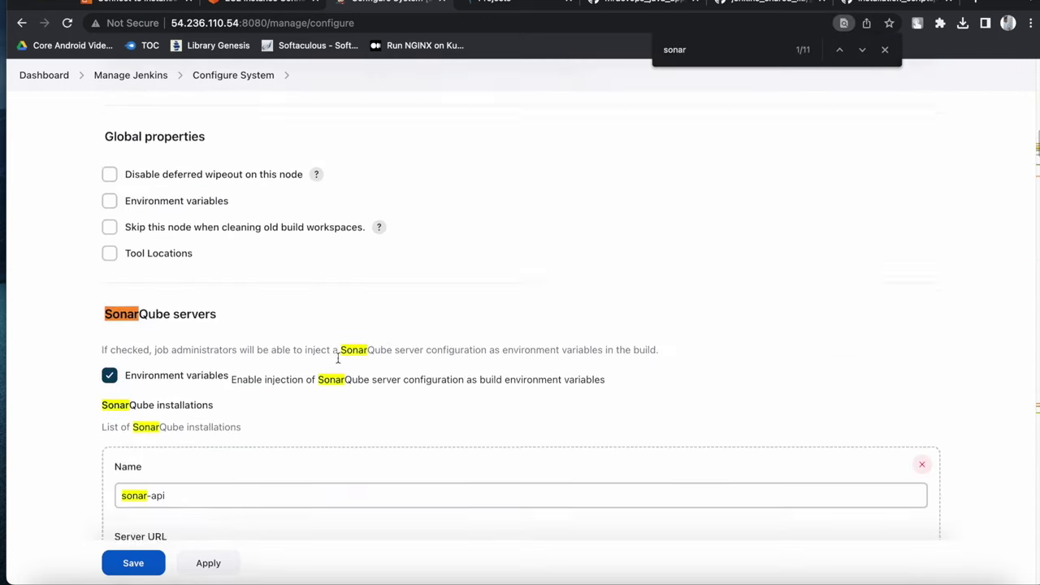
pyautogui.scroll(-2, 338, 358)
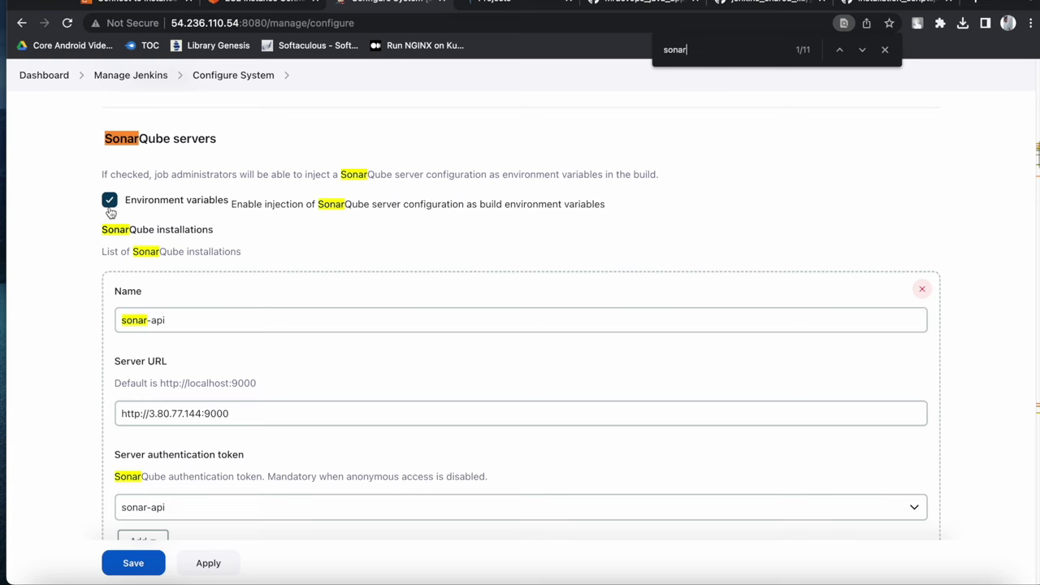
pyautogui.scroll(-3, 191, 299)
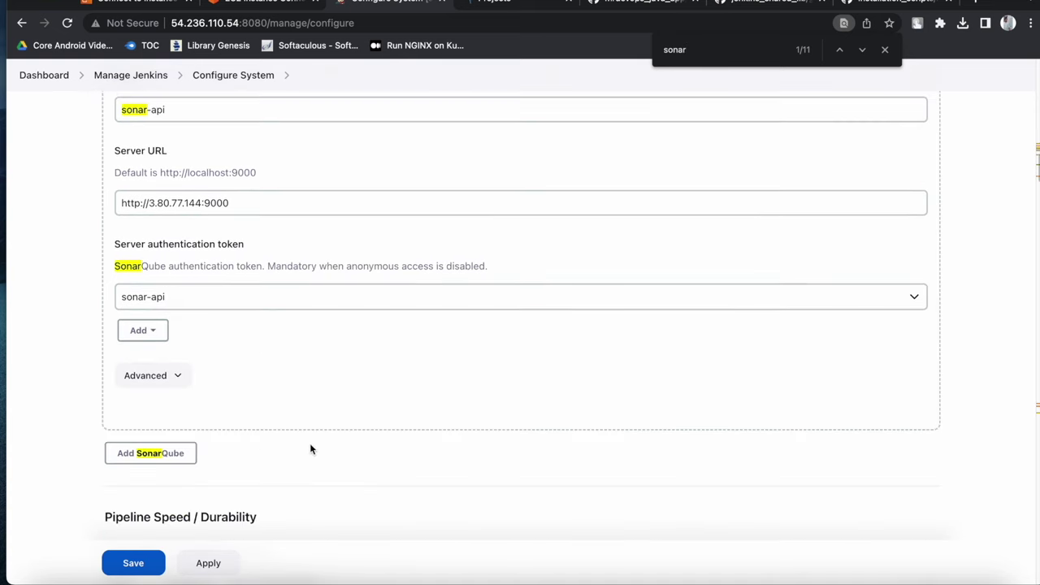
pyautogui.scroll(3, 317, 446)
# Delete the existing sonar-api installation, keeping environment variable injection enabled
pyautogui.click(920, 304)
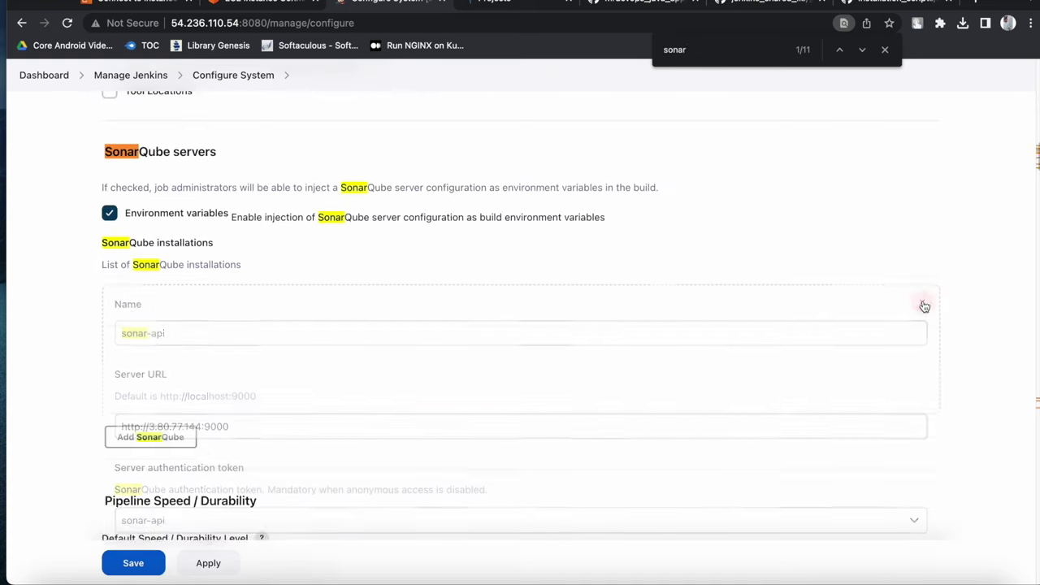
pyautogui.click(147, 216)
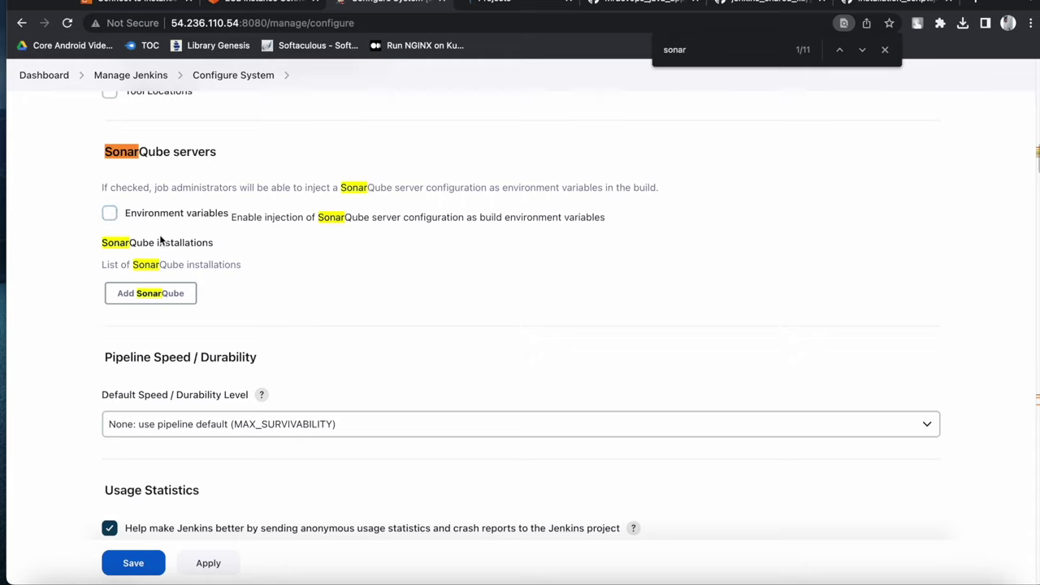
pyautogui.moveTo(65, 153); pyautogui.dragTo(332, 300)
pyautogui.click(334, 300)
pyautogui.click(111, 220)
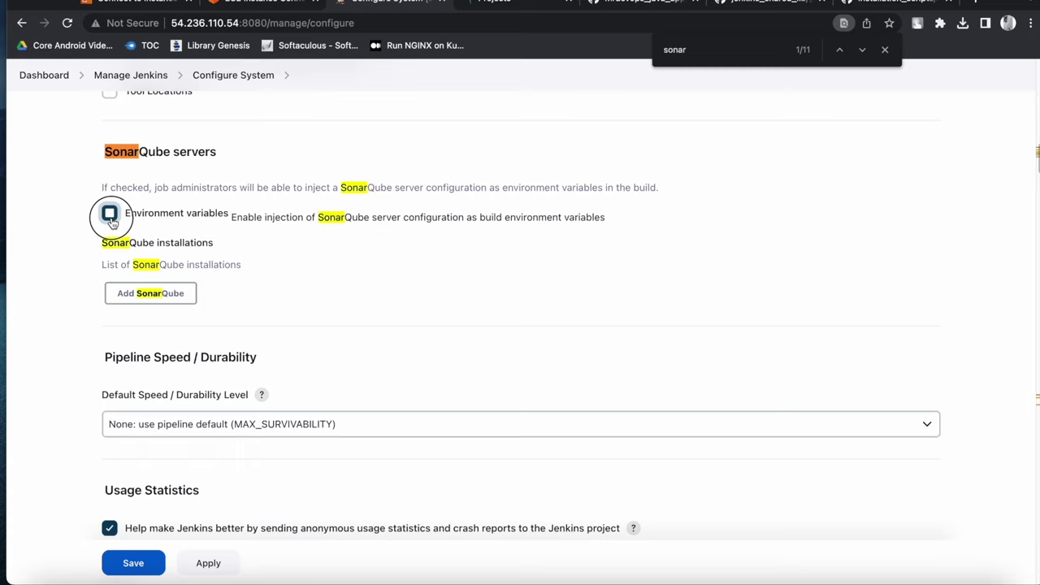
# Add a new SonarQube installation and name it sonar-api
pyautogui.click(140, 294)
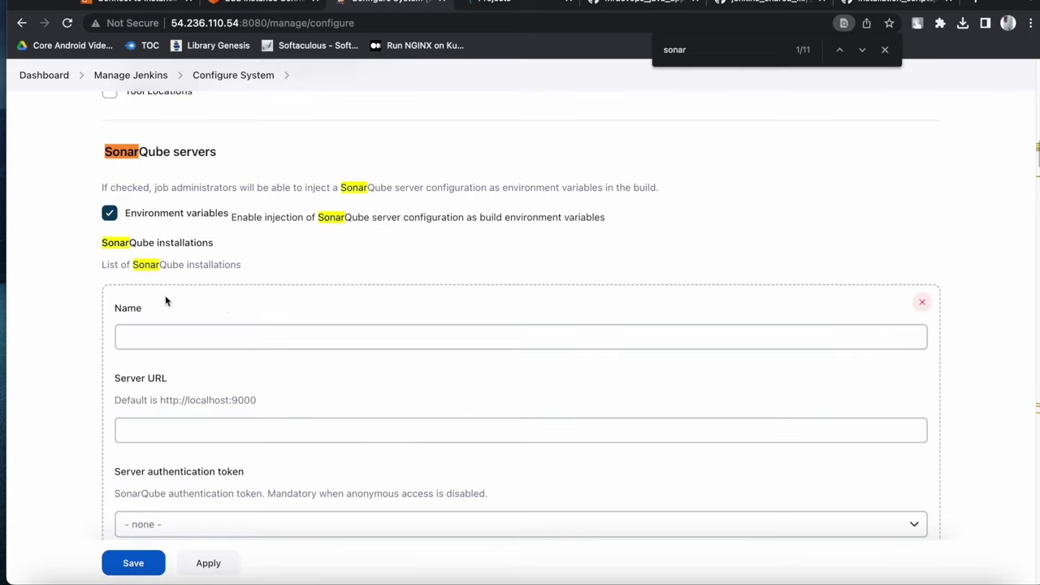
pyautogui.scroll(-1, 238, 306)
pyautogui.click(191, 316)
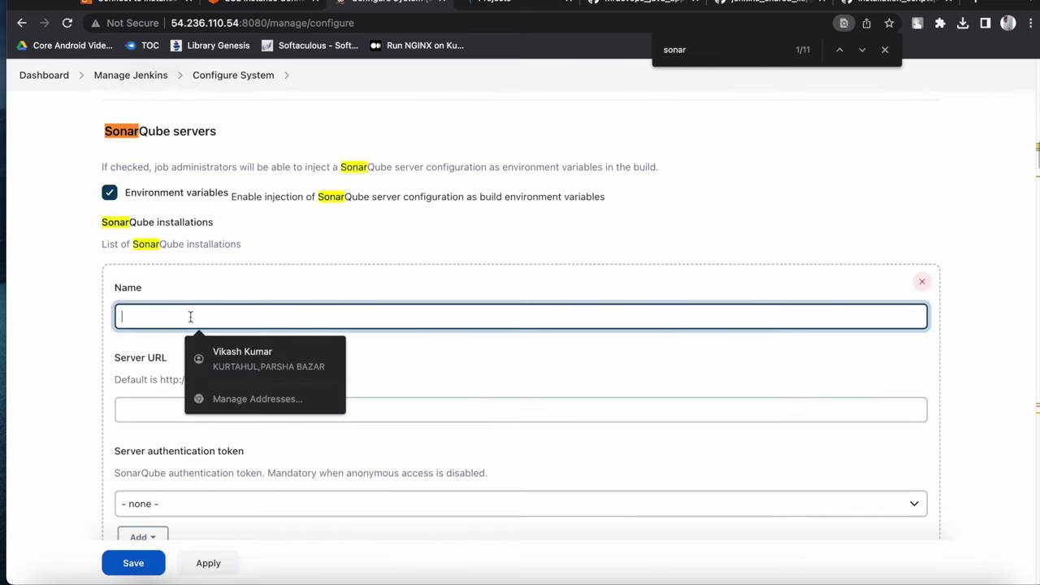
pyautogui.write('sonar-ap')
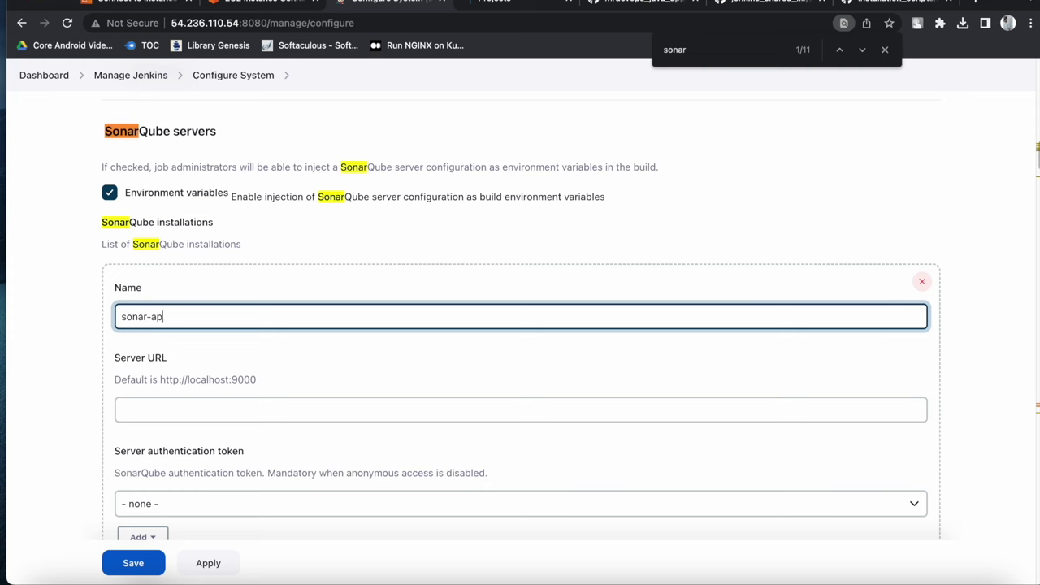
pyautogui.write('i')
pyautogui.click(304, 378)
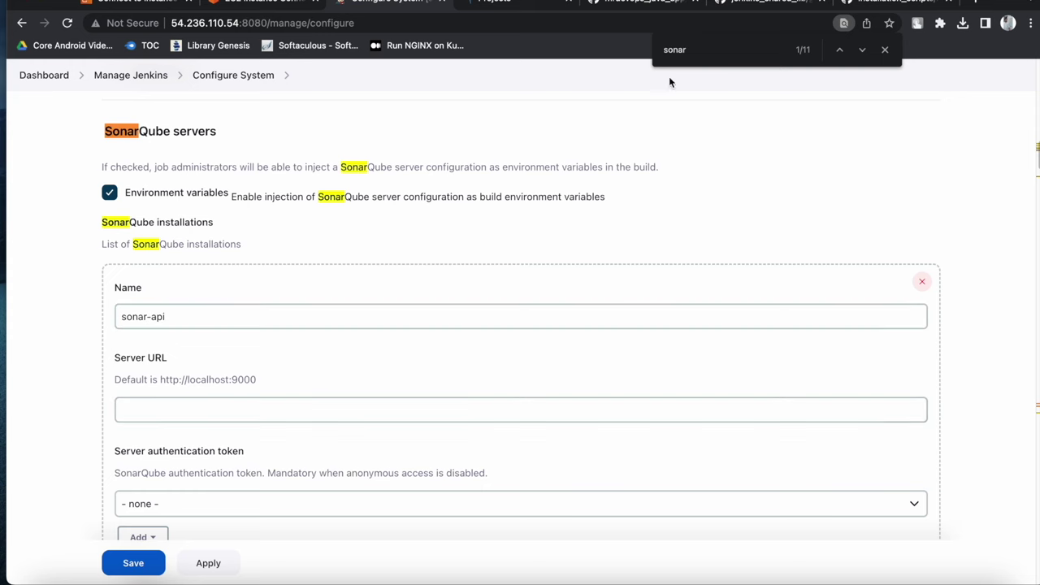
pyautogui.click(524, 18)
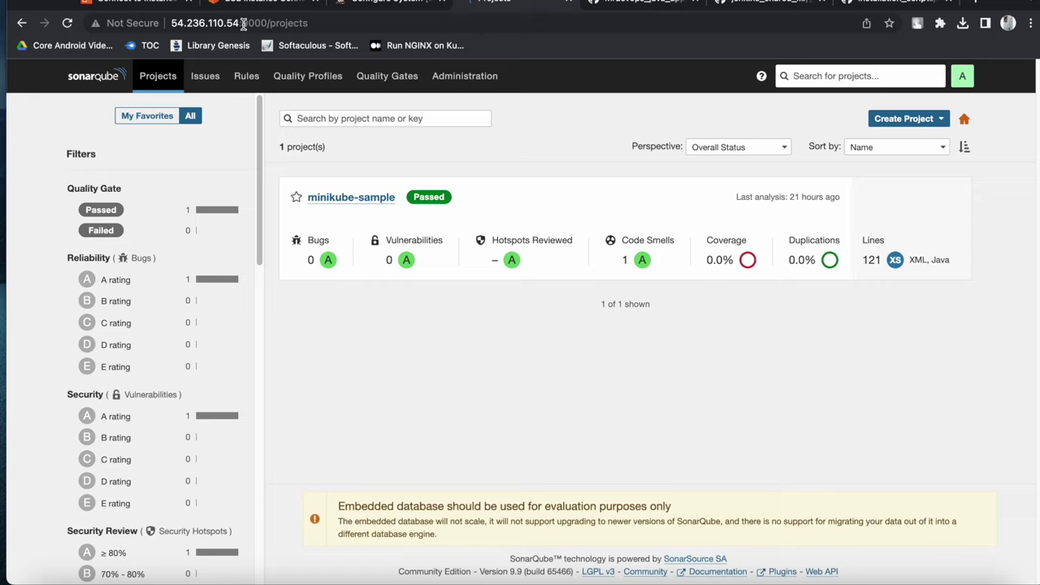
# Copy 54.236.110.54:9000 from the SonarQube address bar and return to Jenkins's Server URL field
pyautogui.moveTo(266, 22); pyautogui.dragTo(172, 23)
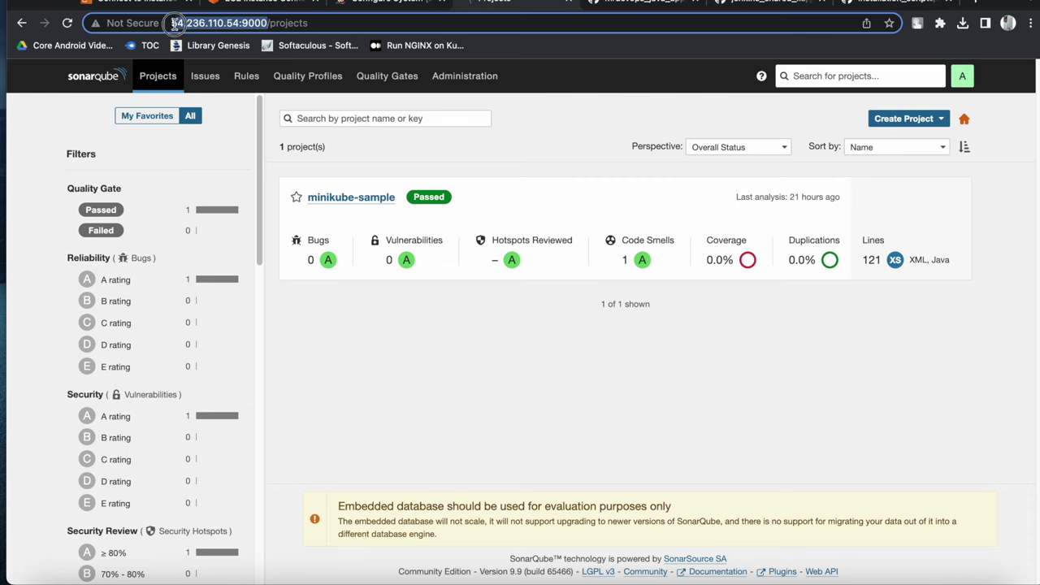
pyautogui.rightClick(206, 23)
pyautogui.click(256, 146)
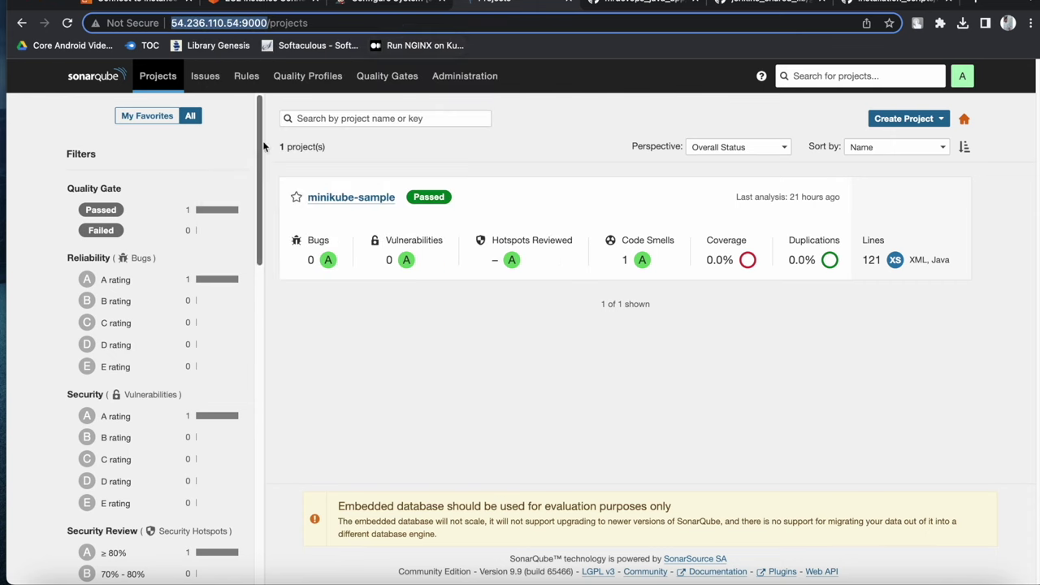
pyautogui.click(394, 3)
pyautogui.click(154, 423)
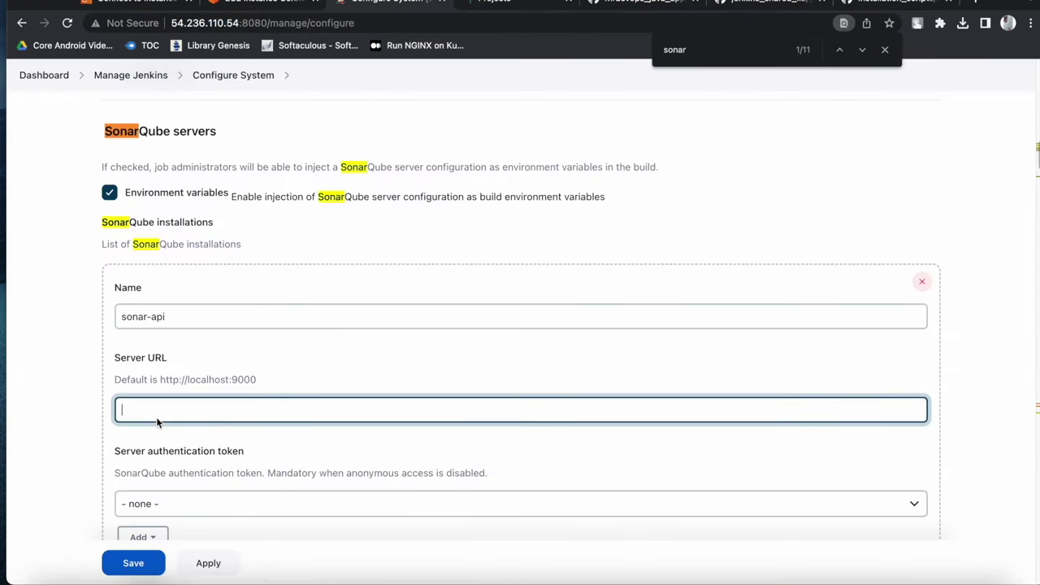
pyautogui.press('super+v')
pyautogui.scroll(-2, 253, 412)
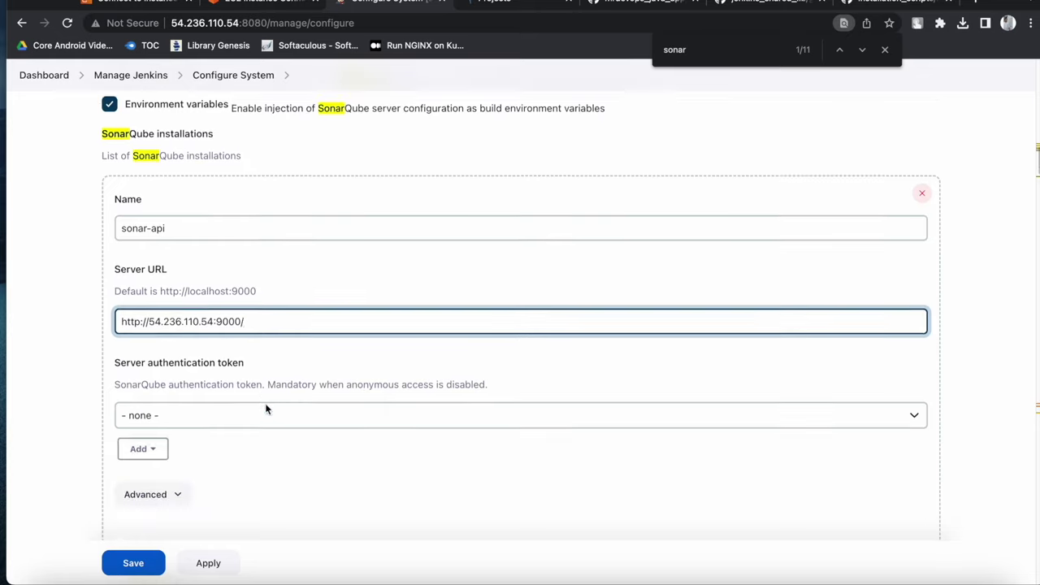
pyautogui.click(259, 348)
pyautogui.click(258, 329)
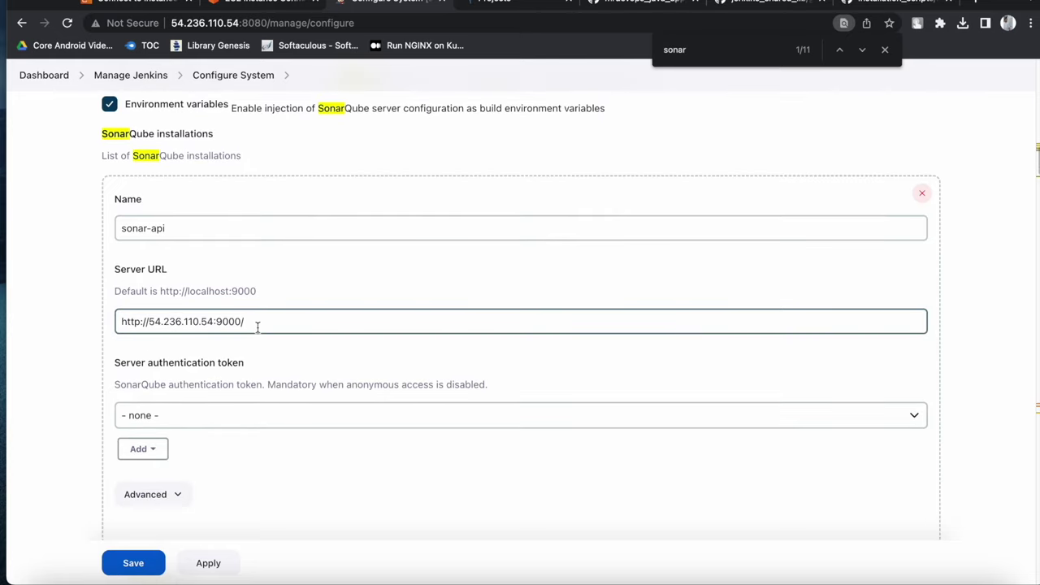
pyautogui.click(246, 323)
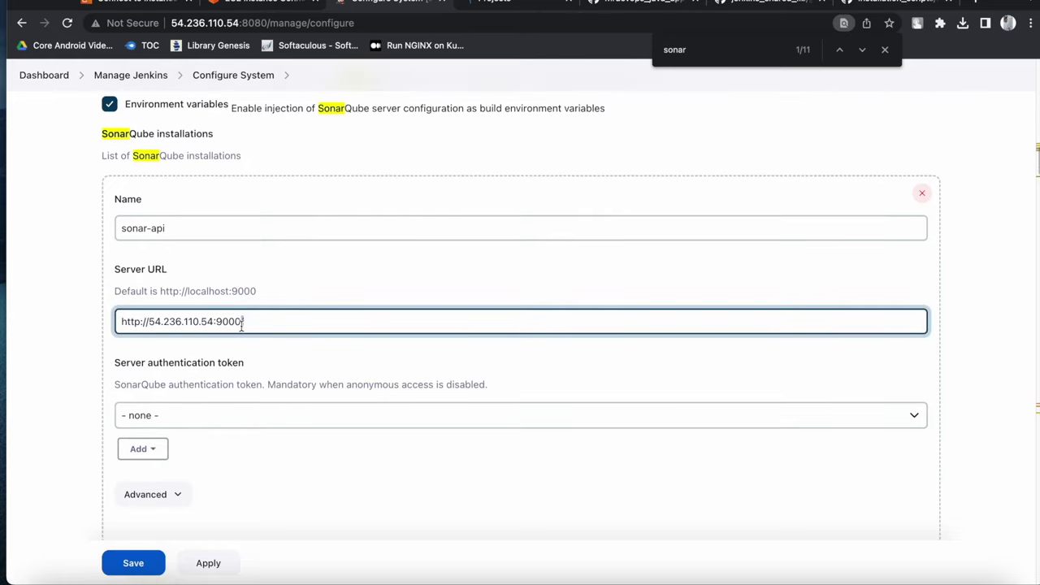
pyautogui.click(270, 297)
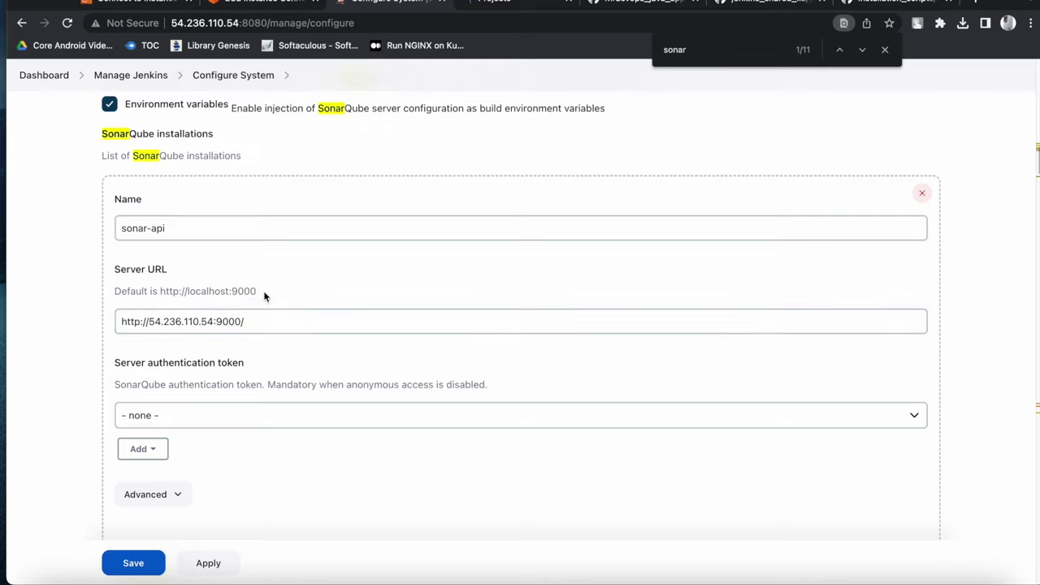
pyautogui.tripleClick(255, 291)
pyautogui.click(249, 329)
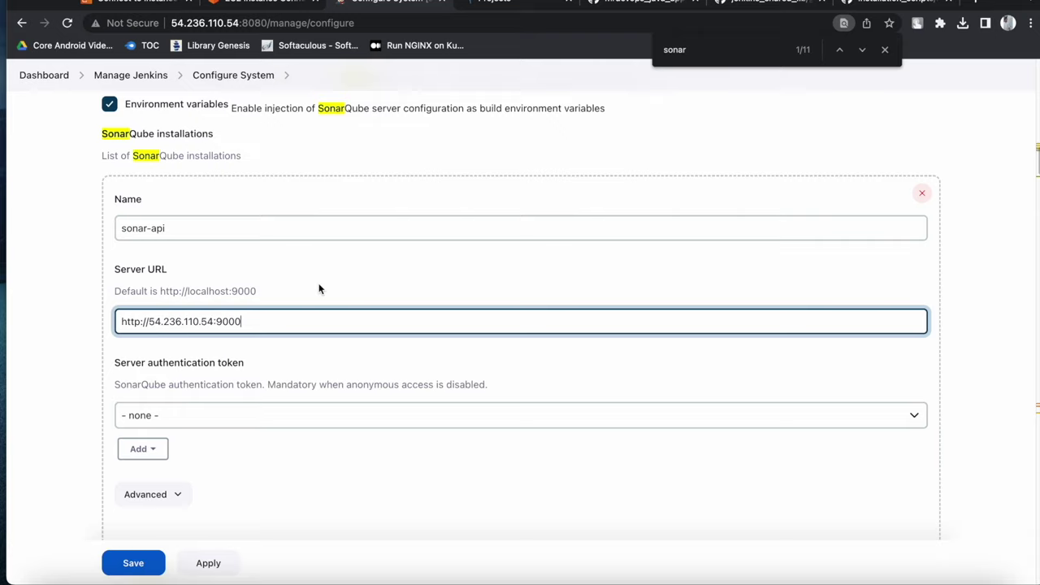
pyautogui.click(262, 297)
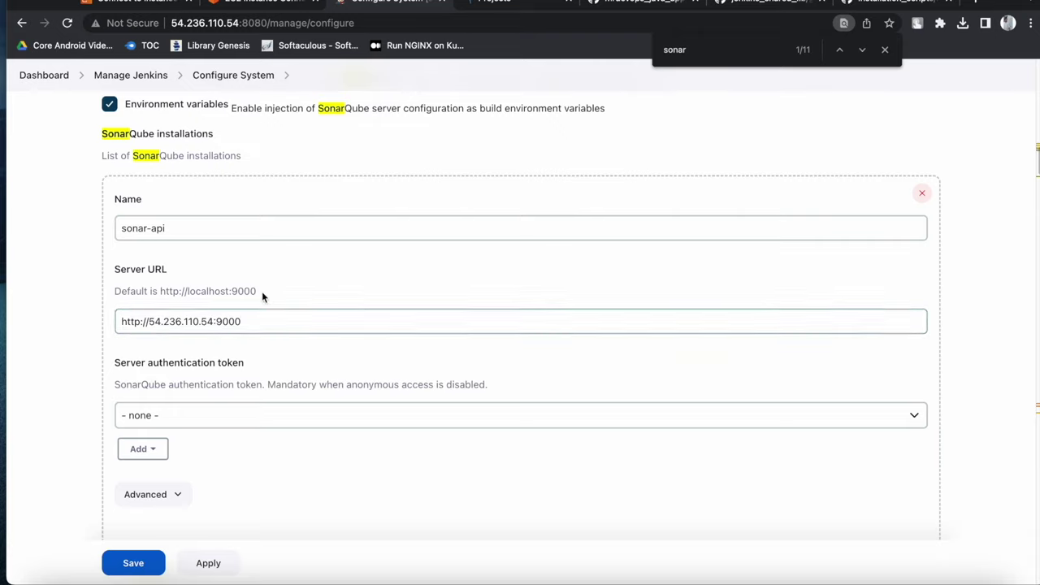
pyautogui.tripleClick(255, 294)
pyautogui.tripleClick(264, 292)
pyautogui.click(266, 295)
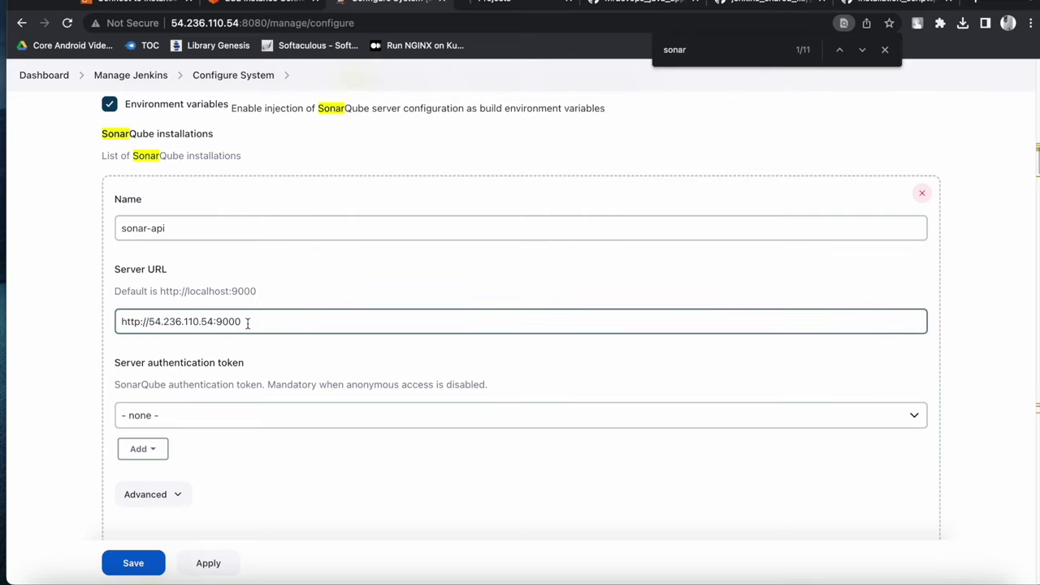
# Begin adding a token credential, then save the SonarQube server configuration
pyautogui.scroll(-2, 272, 292)
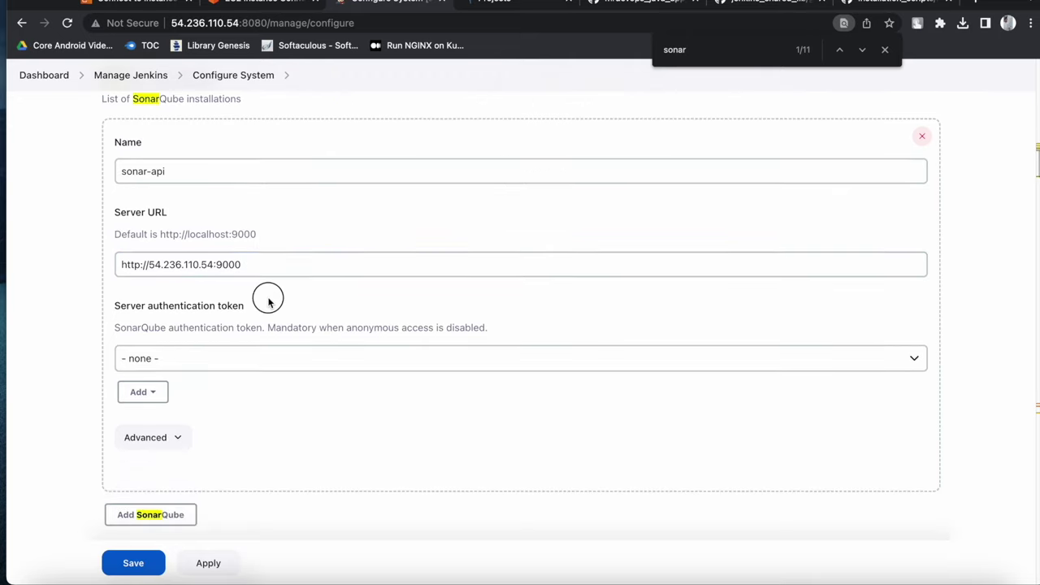
pyautogui.scroll(-1, 281, 322)
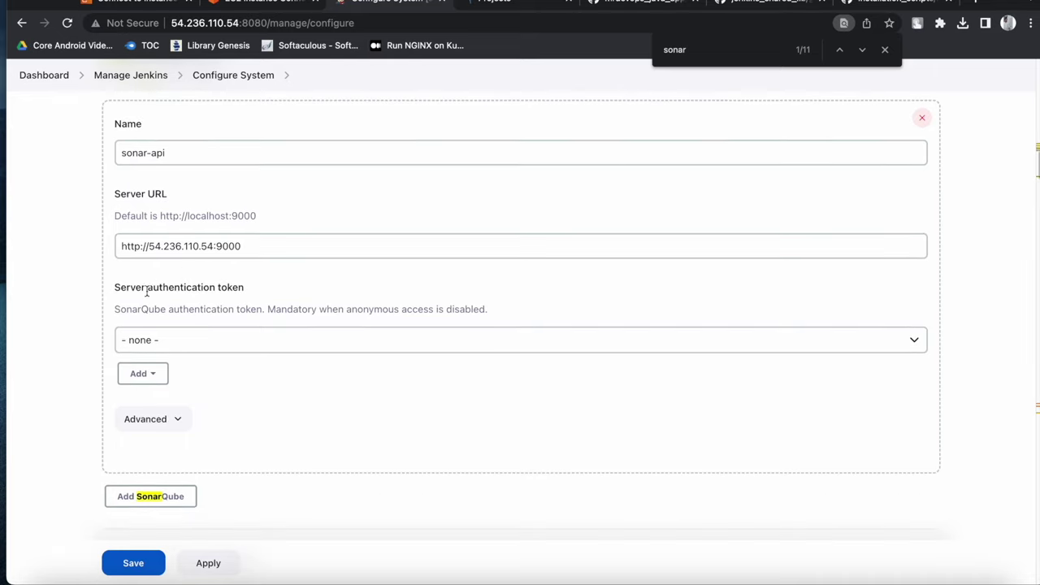
pyautogui.click(152, 375)
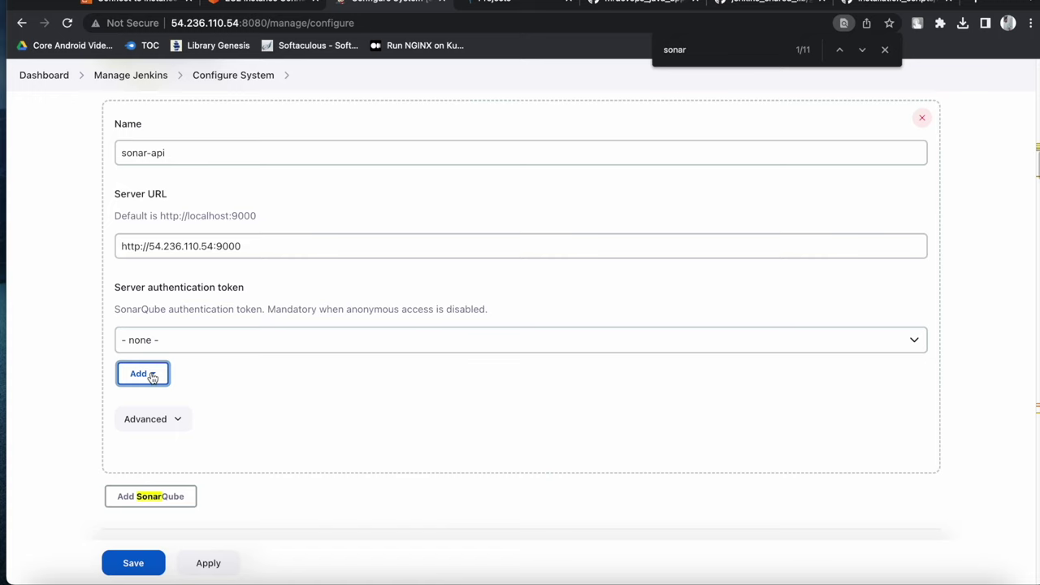
pyautogui.click(133, 562)
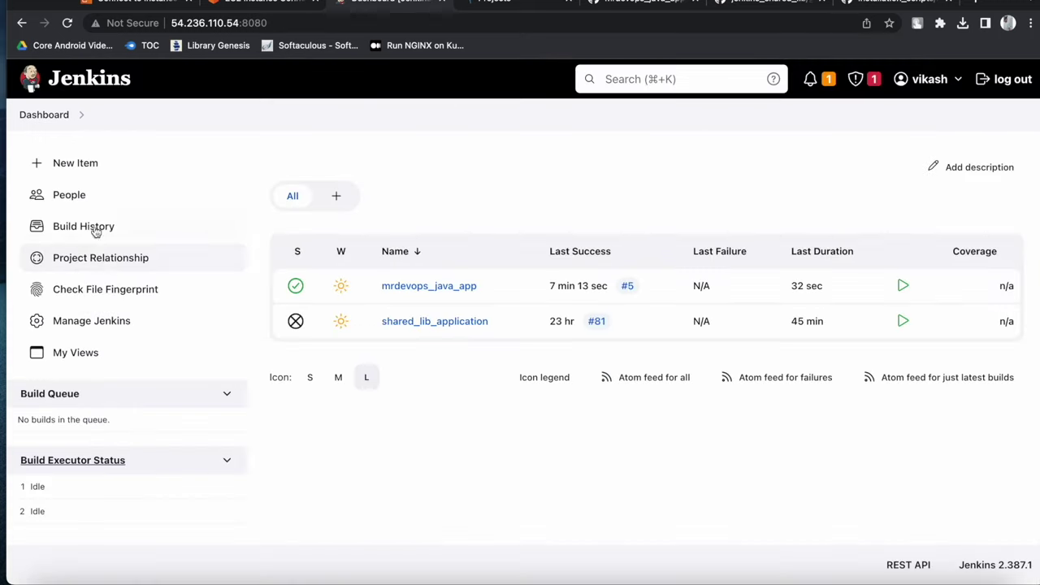
# Open Jenkins' Configure System page from Manage Jenkins
pyautogui.click(101, 322)
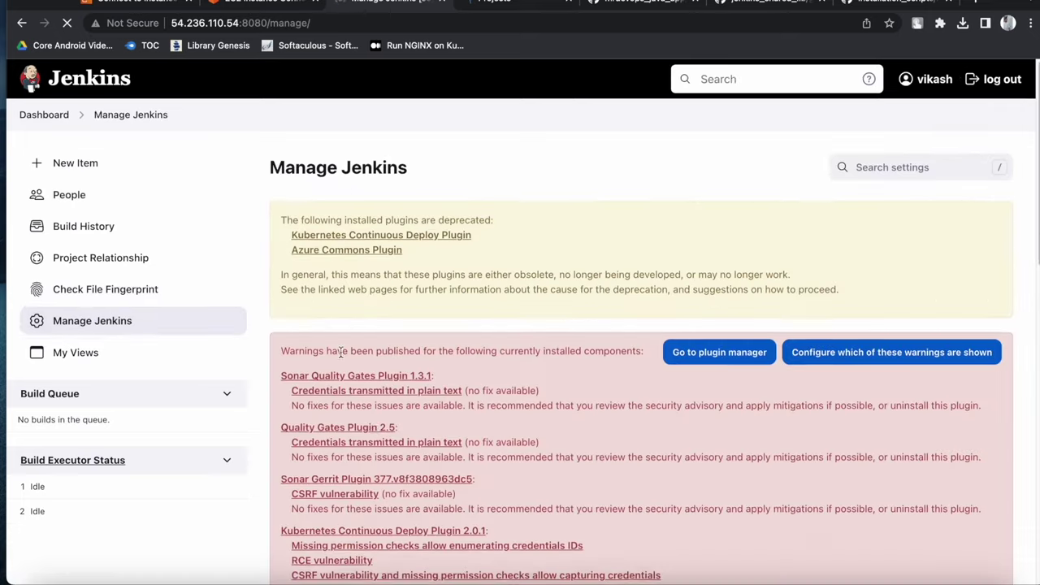
pyautogui.scroll(-5, 341, 351)
pyautogui.click(385, 243)
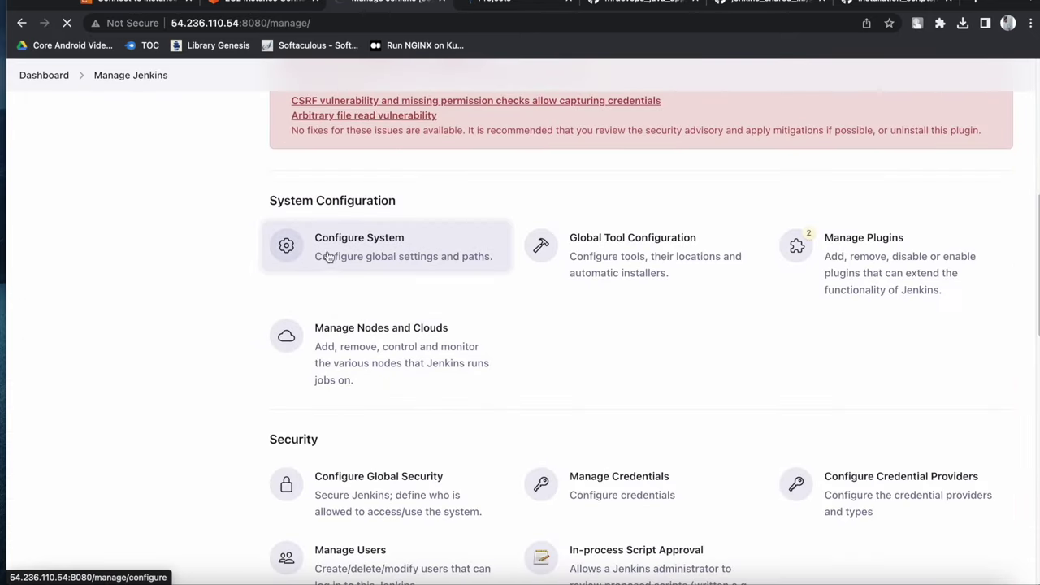
pyautogui.scroll(-10, 341, 342)
pyautogui.scroll(-20, 314, 344)
pyautogui.scroll(10, 317, 345)
# Locate the 'sonar' server settings and add a Jenkins credential for the authentication token
pyautogui.press('super+f')
pyautogui.write('sonar')
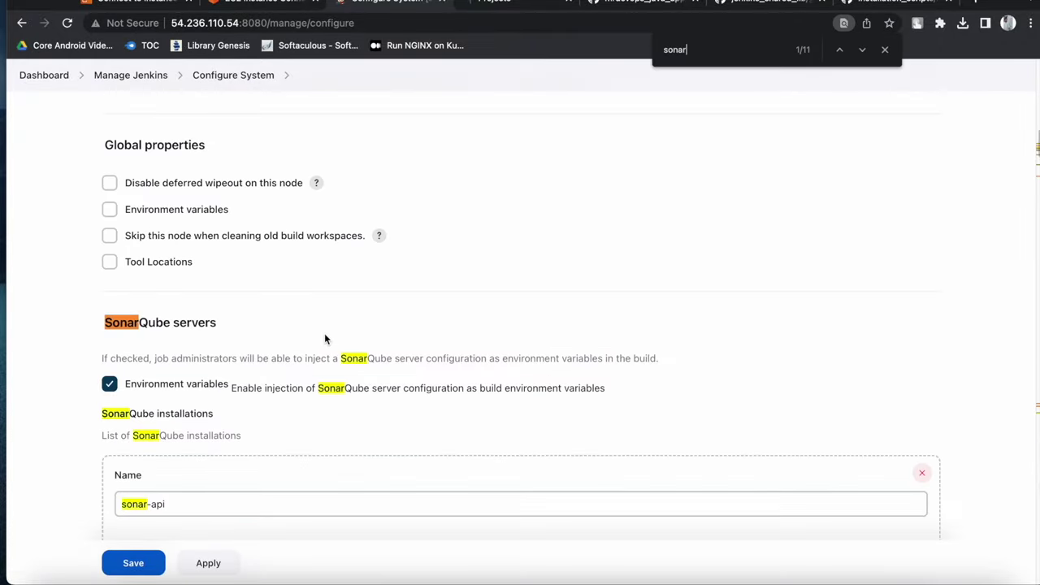
pyautogui.scroll(-5, 268, 362)
pyautogui.click(143, 263)
pyautogui.click(146, 290)
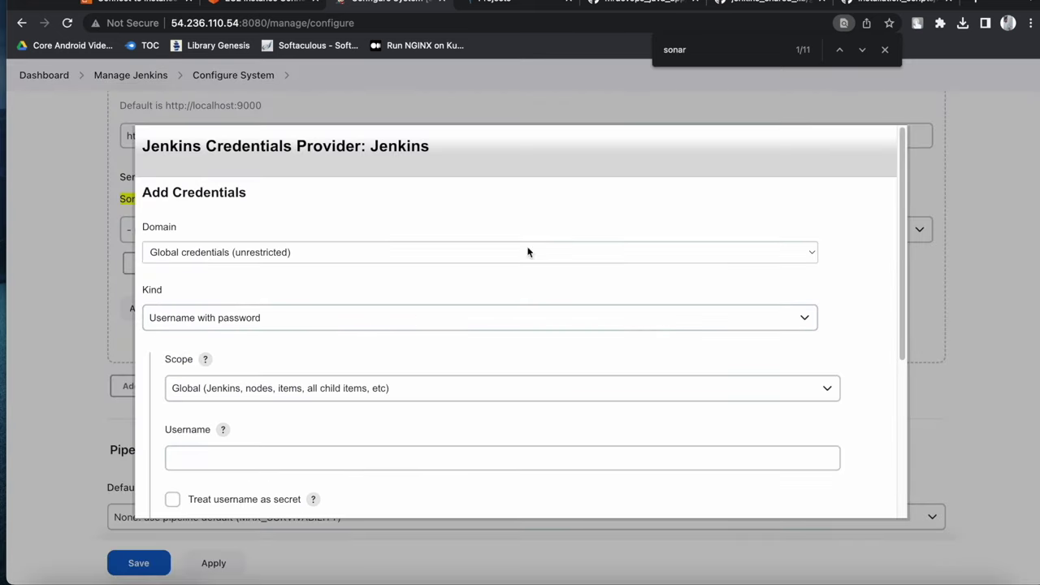
pyautogui.scroll(-2, 440, 314)
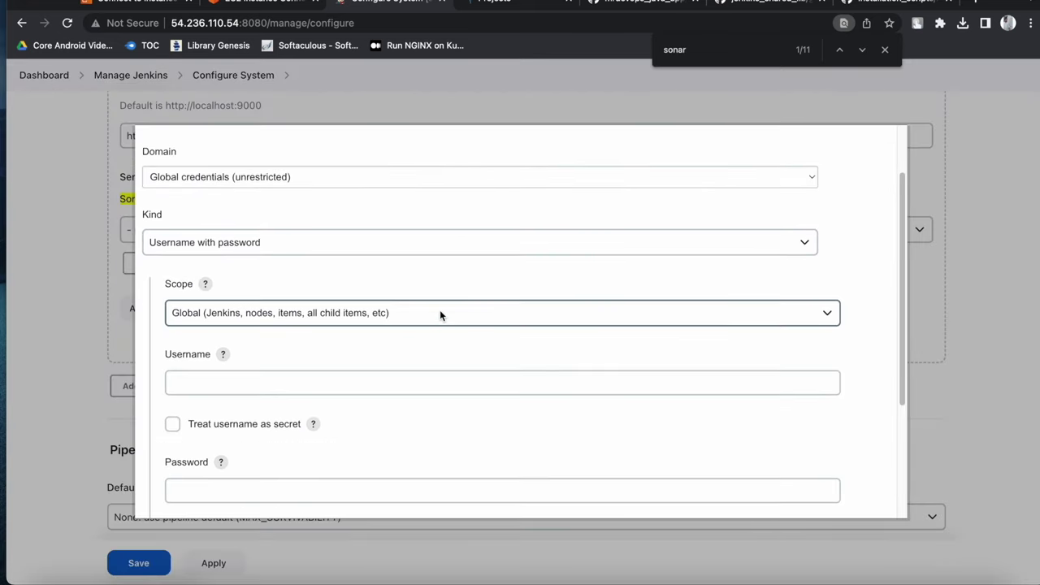
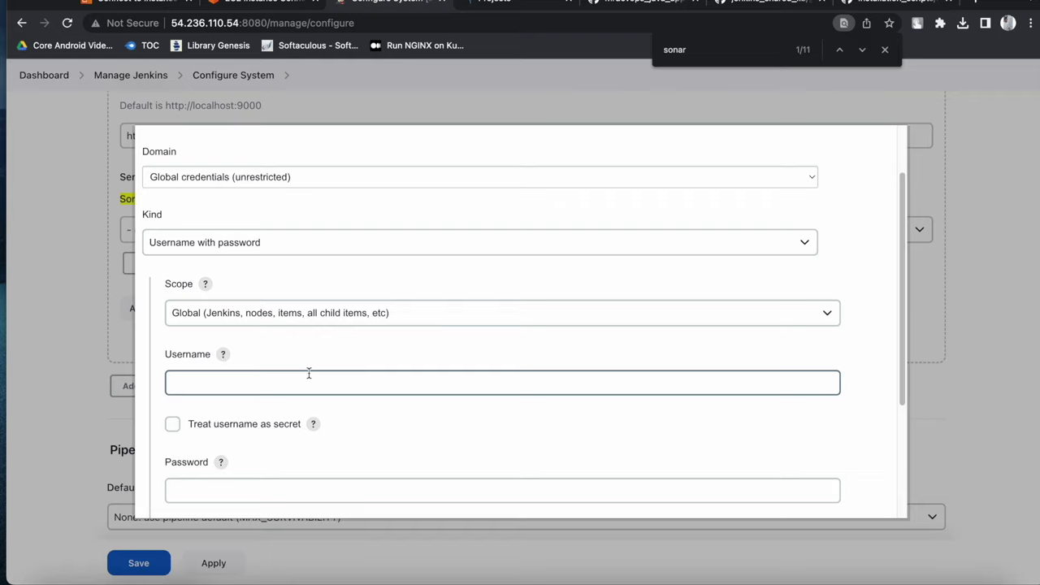
# Make the new credential a Secret text and clear a mistyped secret value
pyautogui.click(246, 244)
pyautogui.click(203, 357)
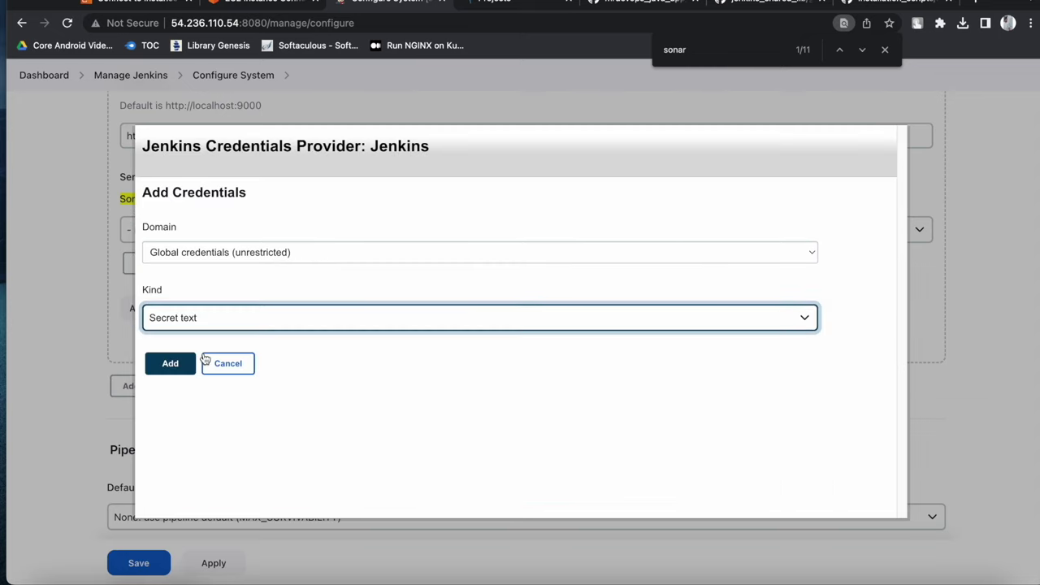
pyautogui.scroll(-2, 292, 342)
pyautogui.click(238, 358)
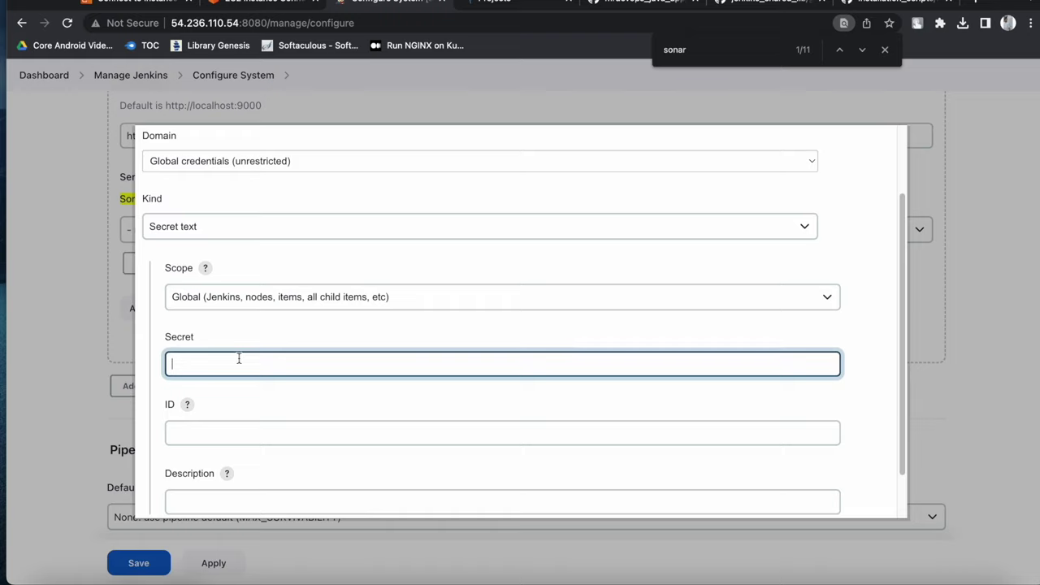
pyautogui.write('•••••')
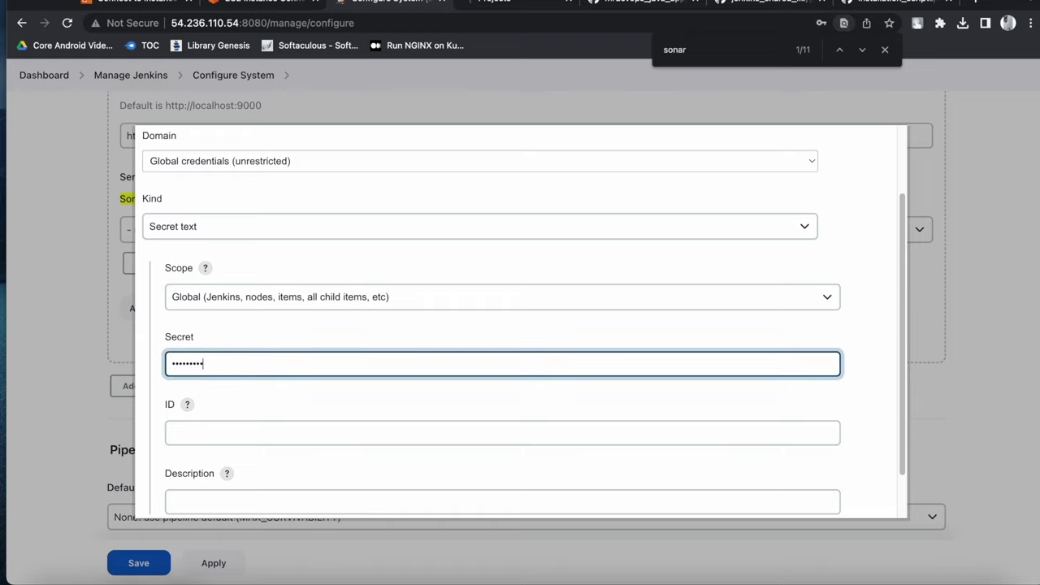
pyautogui.moveTo(239, 374); pyautogui.dragTo(151, 361)
pyautogui.press('BackSpace')
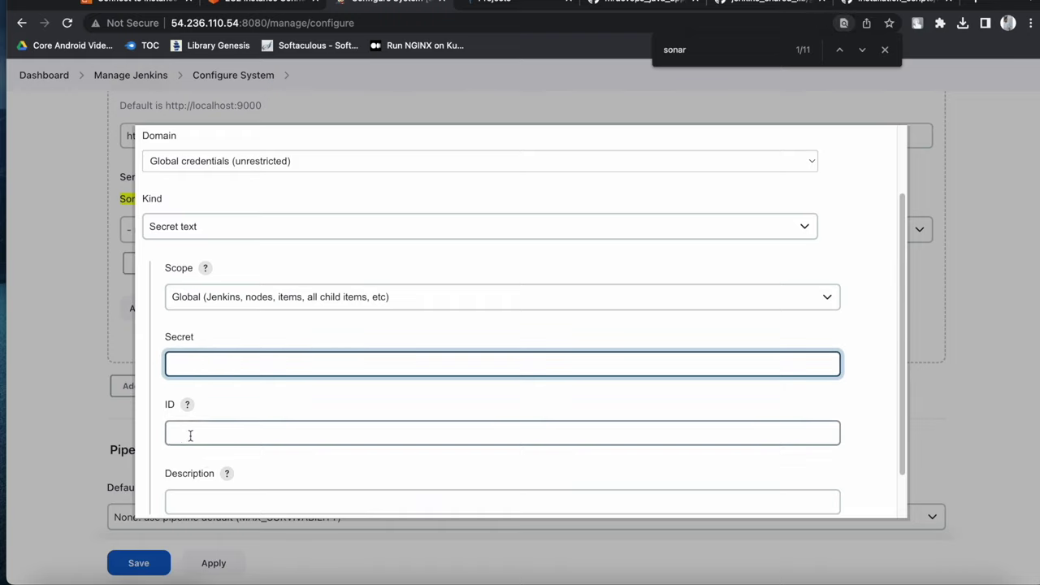
# Enter the ID sonarqube-api and a description, then cancel the unfinished credential
pyautogui.click(190, 433)
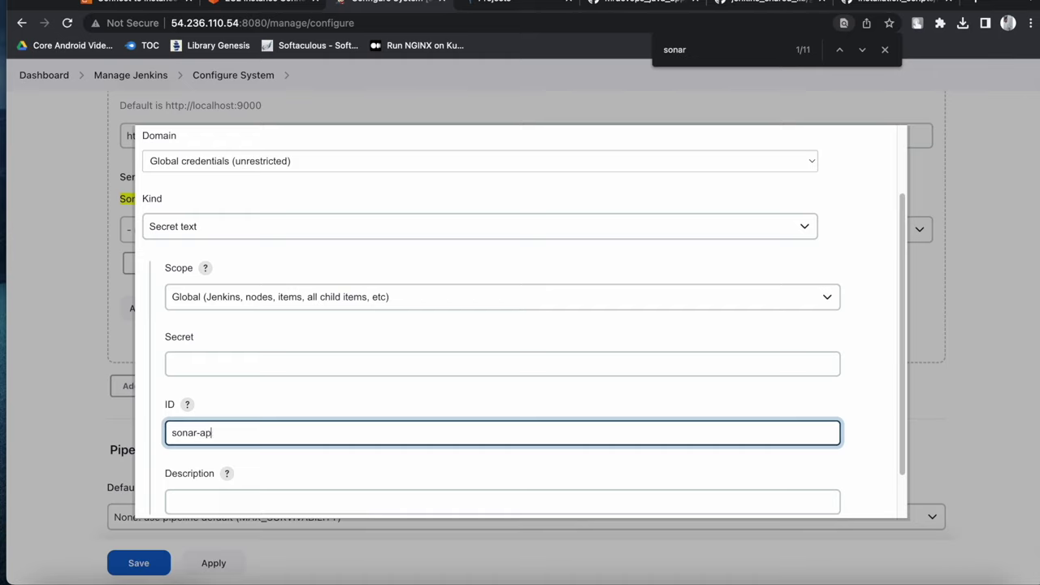
pyautogui.click(209, 496)
pyautogui.write('sonar-api')
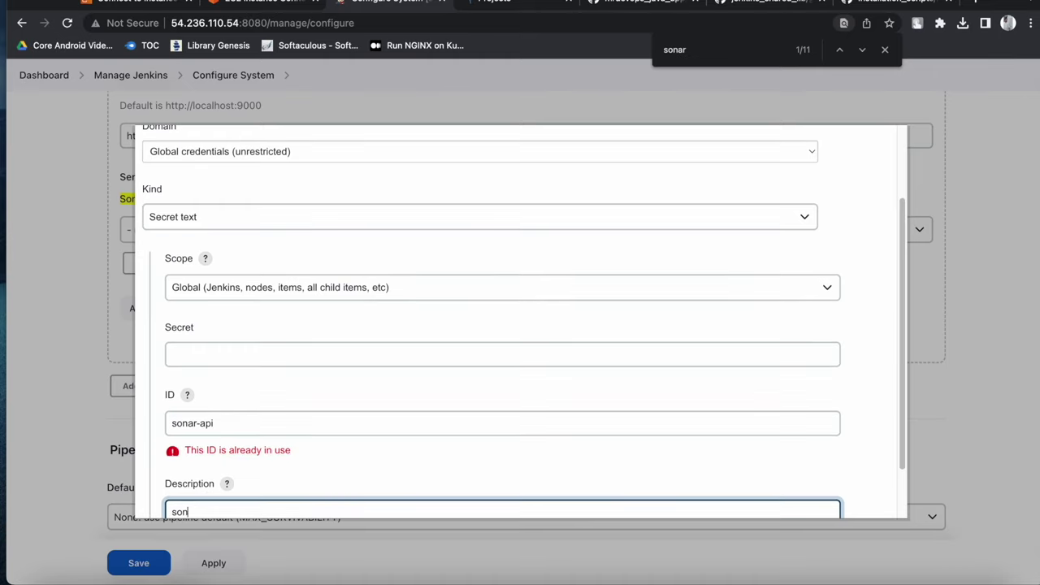
pyautogui.click(329, 463)
pyautogui.scroll(-1, 337, 458)
pyautogui.click(233, 398)
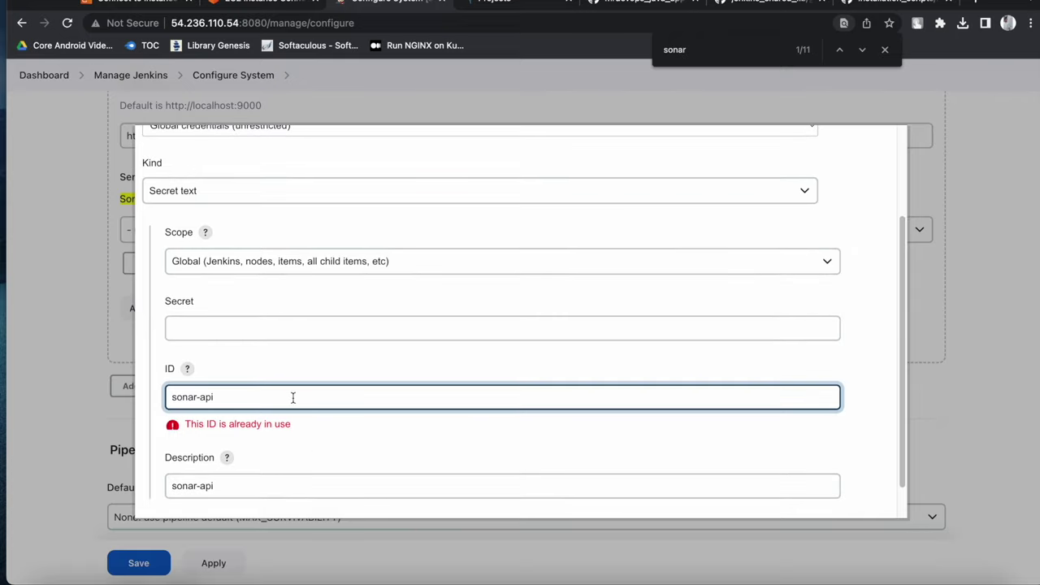
pyautogui.write('qube')
pyautogui.press('BackSpace')
pyautogui.scroll(3, 529, 454)
pyautogui.scroll(-4, 360, 463)
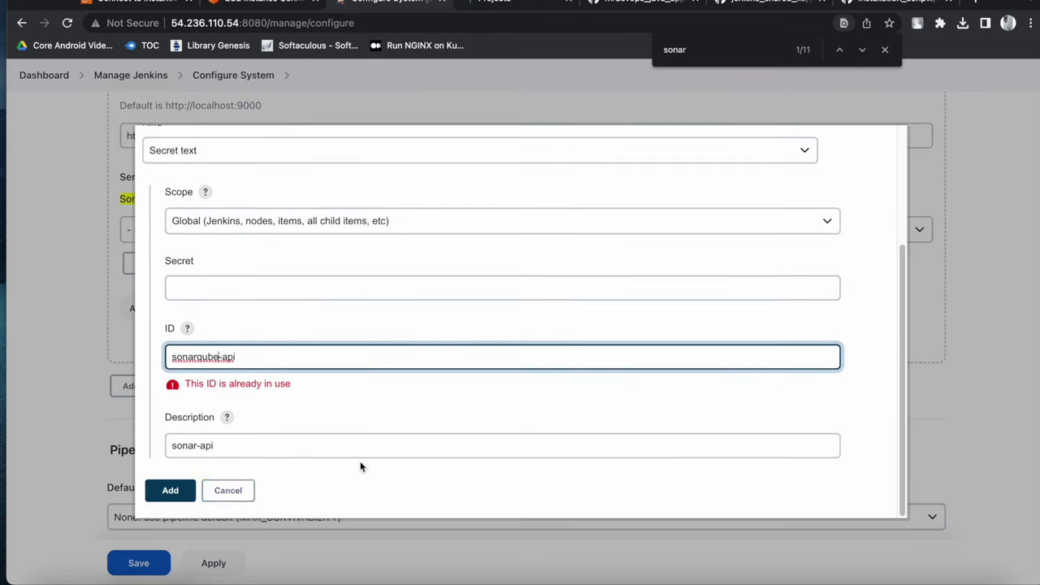
pyautogui.click(226, 490)
# Go back to the system configuration and check the available tokens, leaving none chosen
pyautogui.click(62, 77)
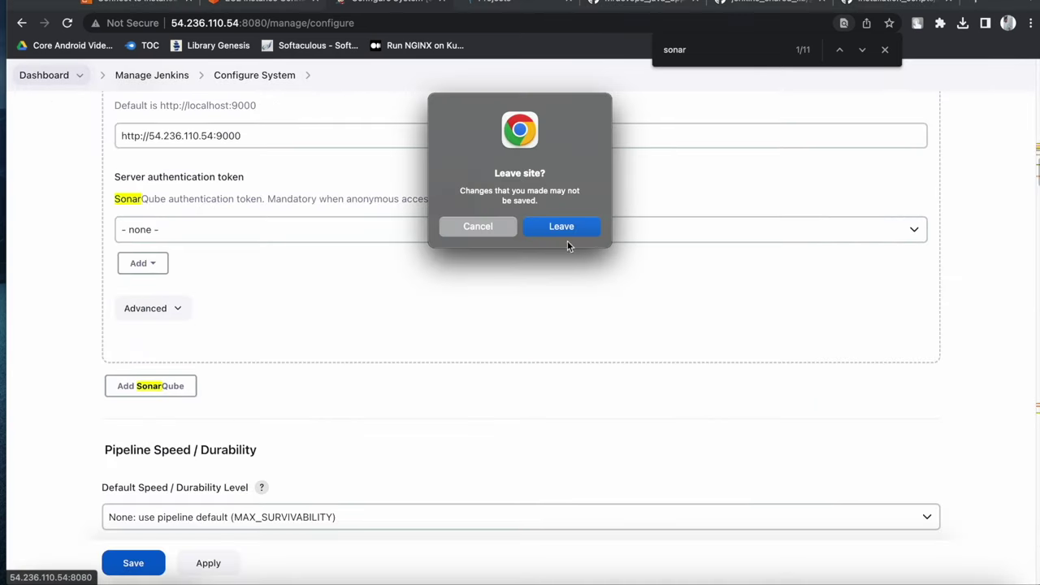
pyautogui.click(510, 227)
pyautogui.scroll(-3, 365, 325)
pyautogui.scroll(4, 305, 365)
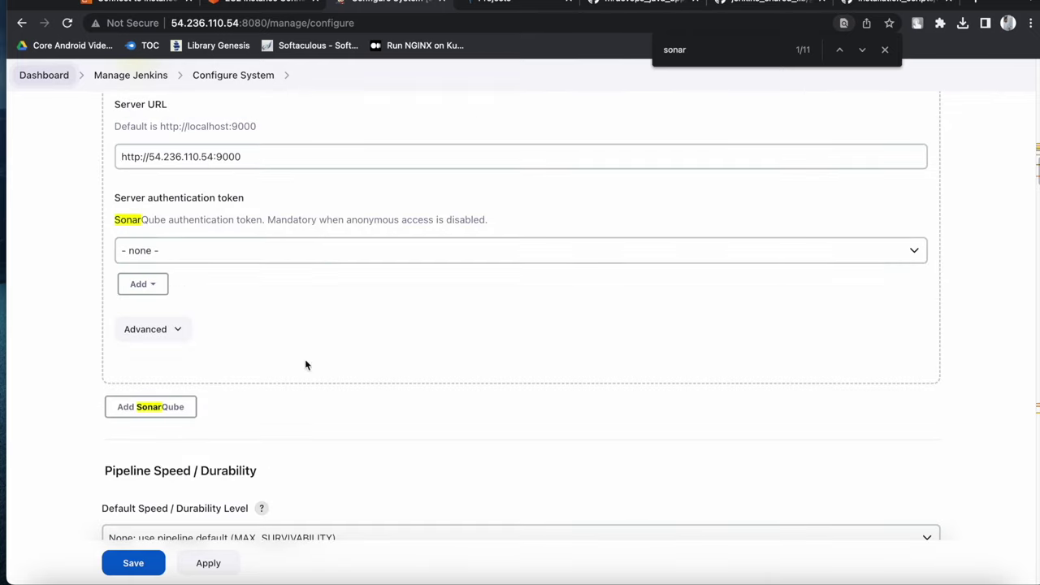
pyautogui.scroll(-1, 209, 274)
pyautogui.click(242, 207)
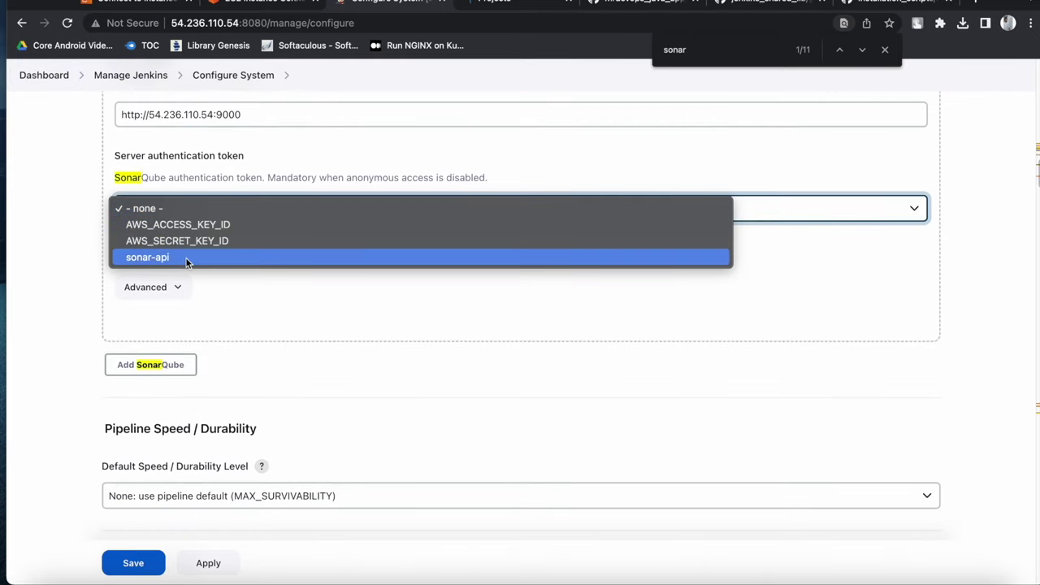
pyautogui.click(186, 258)
# Add a new Jenkins-store credential of kind Secret text, then switch to the SonarQube page
pyautogui.click(143, 241)
pyautogui.click(165, 268)
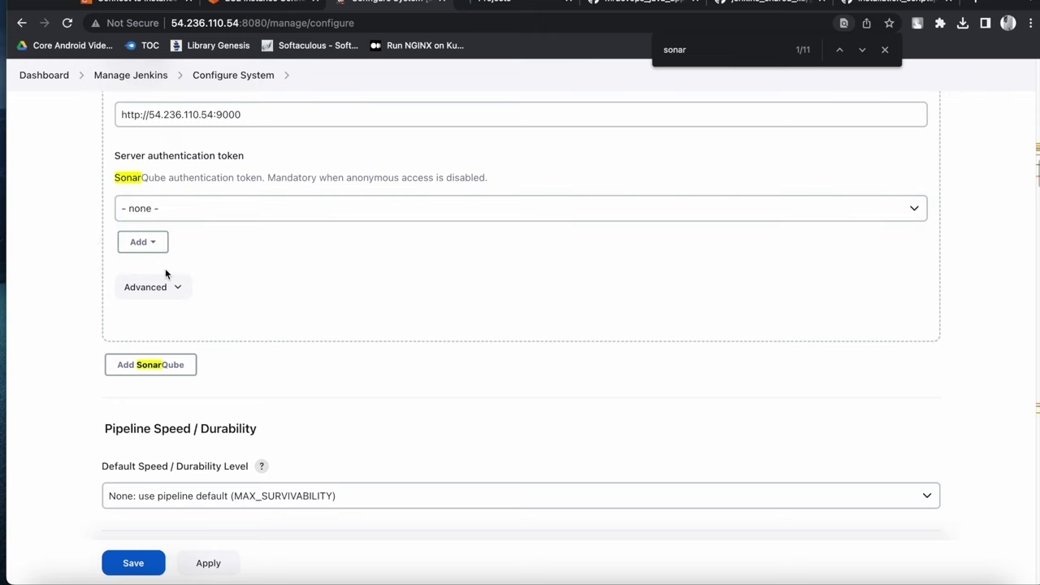
pyautogui.scroll(-1, 251, 305)
pyautogui.click(251, 244)
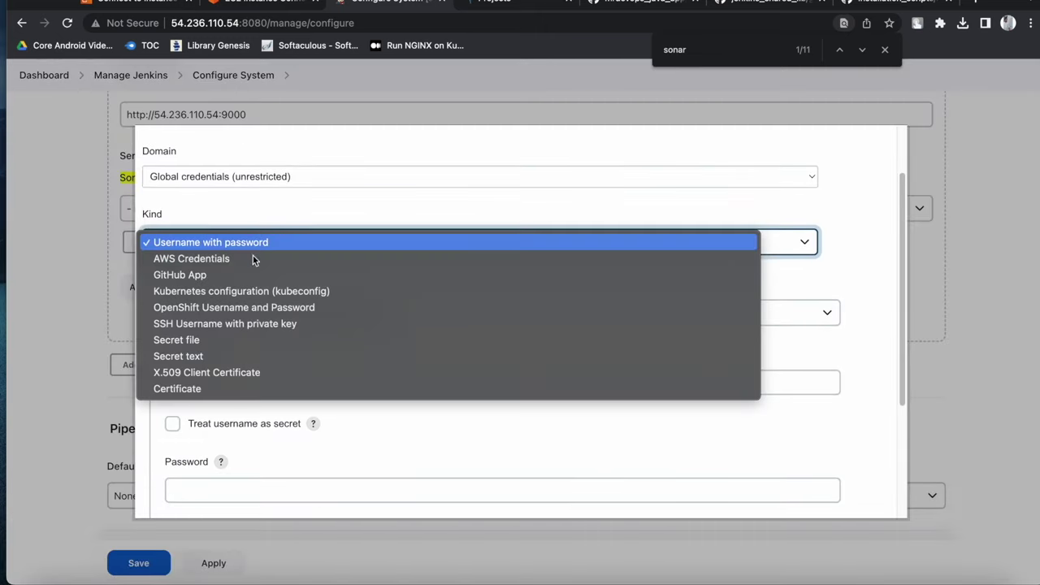
pyautogui.click(227, 354)
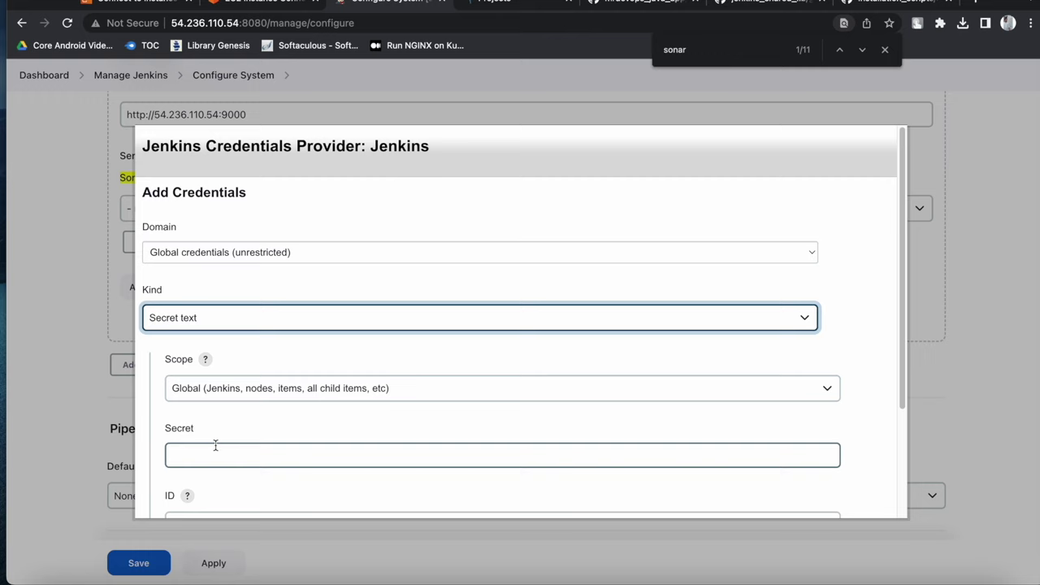
pyautogui.scroll(-1, 557, 213)
pyautogui.click(520, 4)
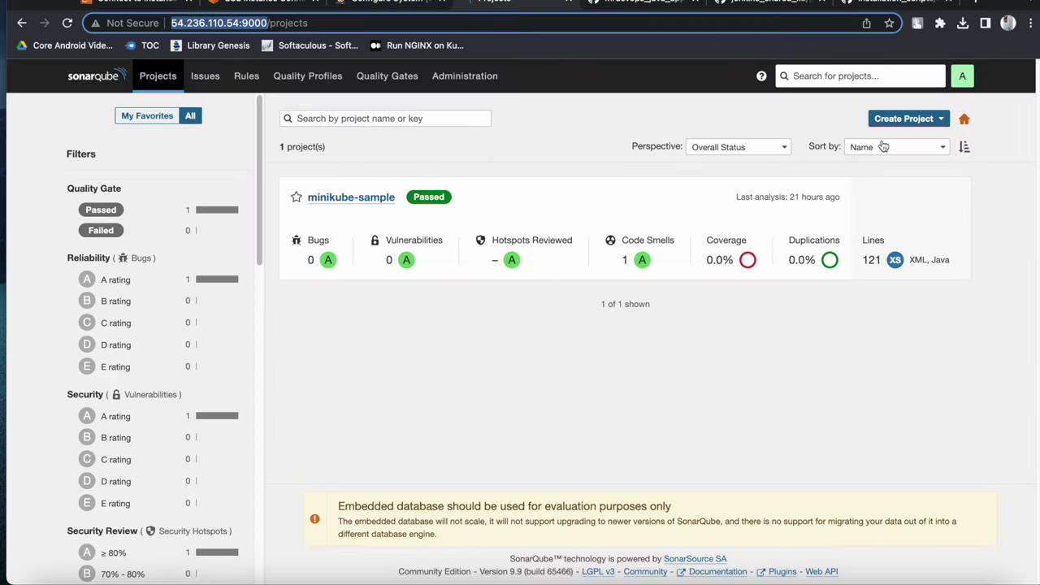
# Under SonarQube Security > Users, revoke the administrator's old jenkins token
pyautogui.click(433, 83)
pyautogui.click(126, 138)
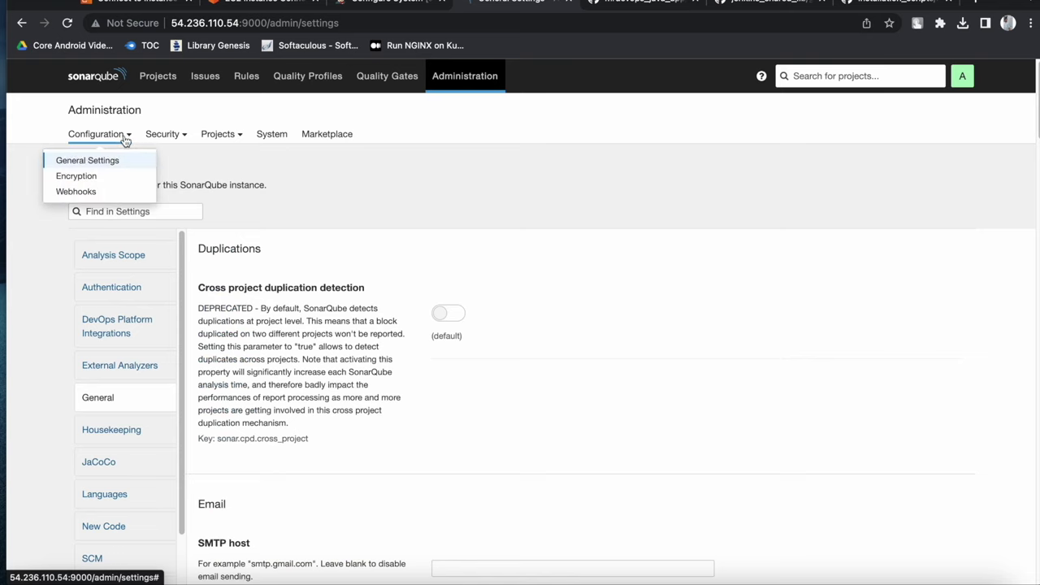
pyautogui.click(165, 140)
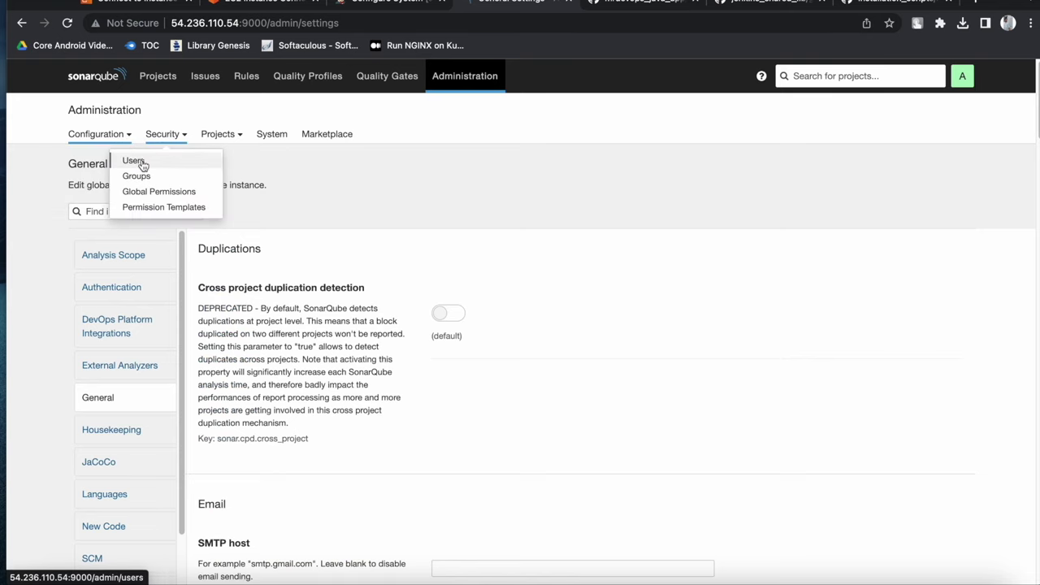
pyautogui.click(148, 162)
pyautogui.click(891, 312)
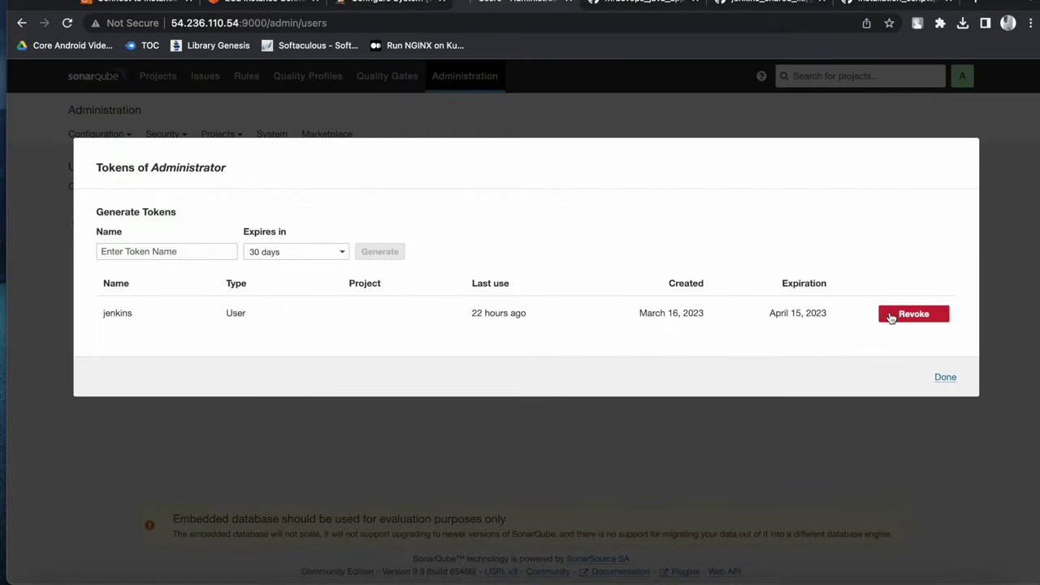
pyautogui.click(913, 315)
pyautogui.click(915, 322)
# Generate a new token named jenkins and copy its value
pyautogui.click(204, 250)
pyautogui.write('jenkins')
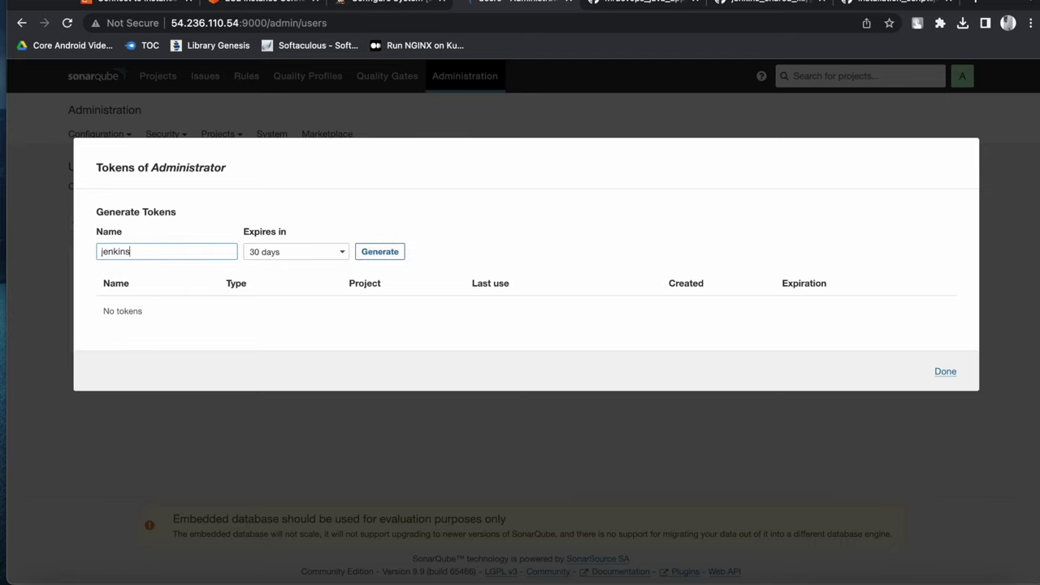
pyautogui.click(393, 253)
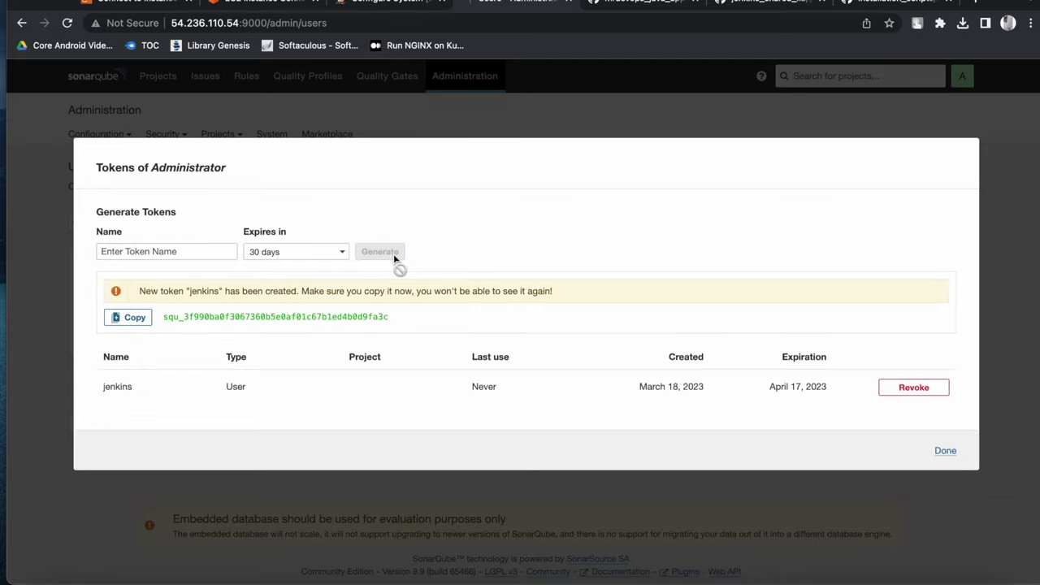
pyautogui.click(128, 317)
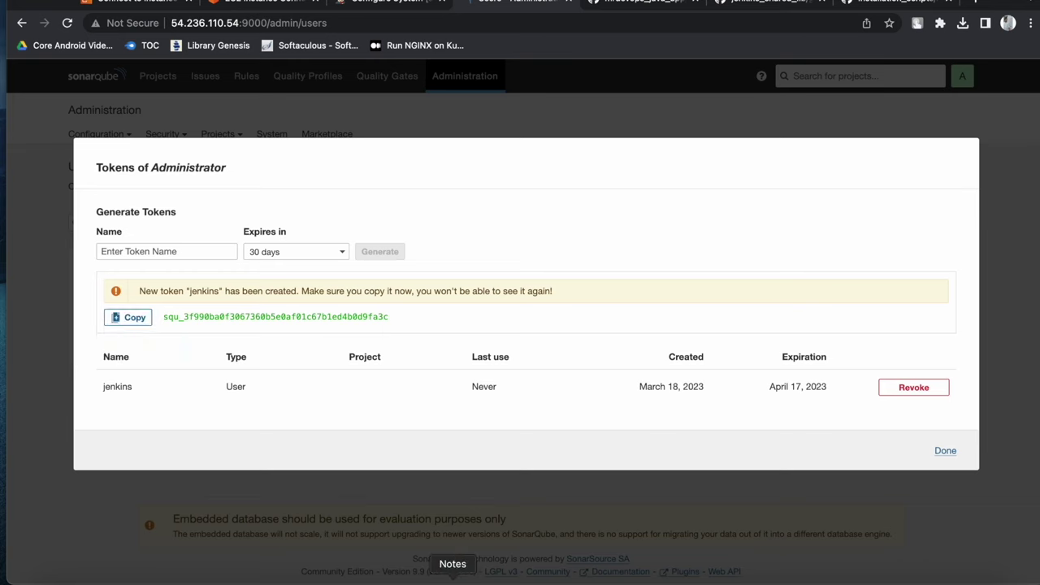
# Paste the token into a Notes note, close the tokens list, and return to Jenkins
pyautogui.click(453, 575)
pyautogui.click(477, 235)
pyautogui.press('Return')
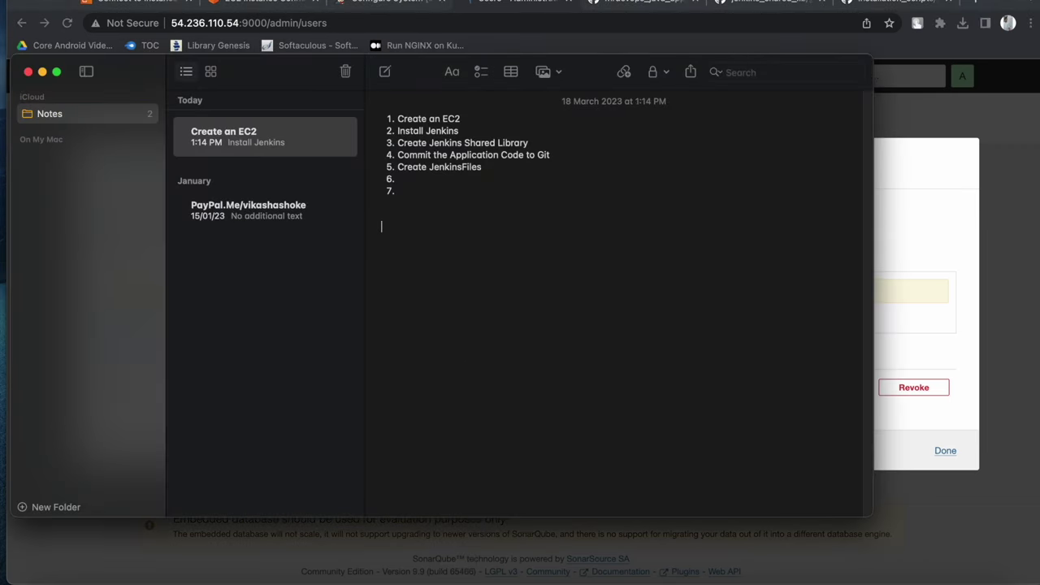
pyautogui.press('Return')
pyautogui.press('Return')
pyautogui.press('super+v')
pyautogui.click(927, 252)
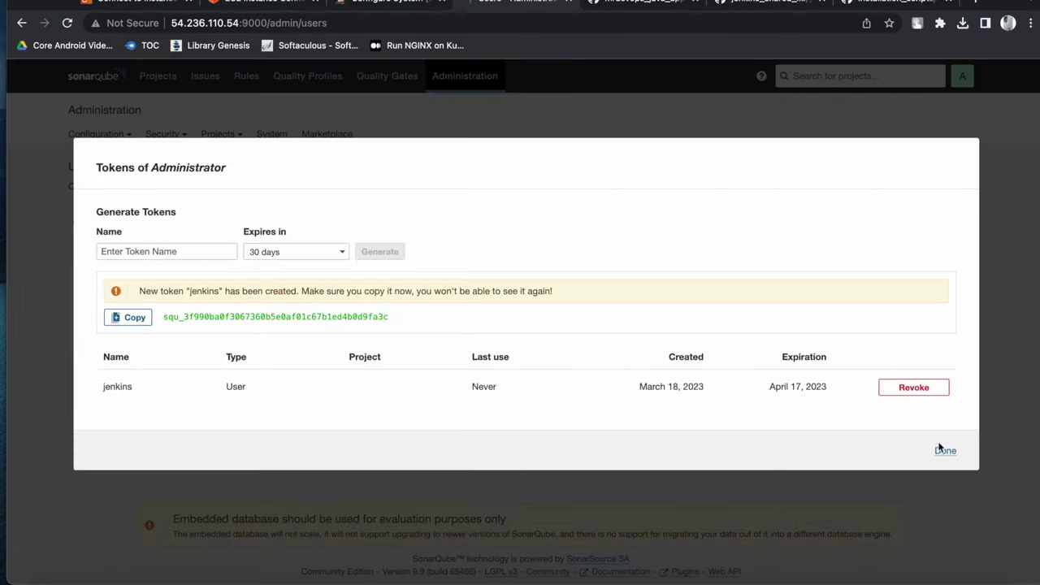
pyautogui.click(945, 450)
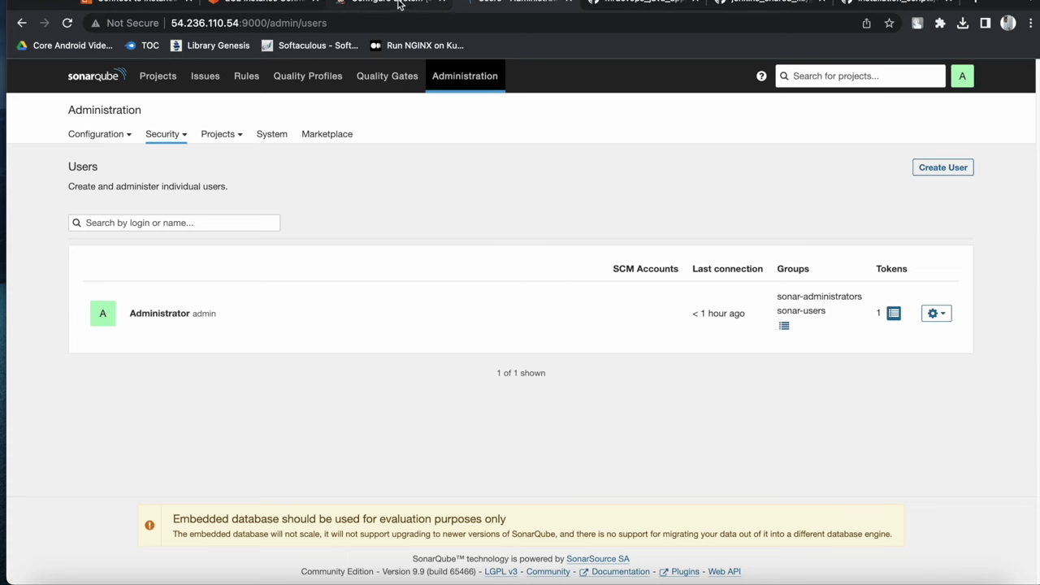
pyautogui.click(400, 4)
# Add the Secret text credential with the pasted token, ID and description sonarqube-api
pyautogui.click(219, 436)
pyautogui.press('super+v')
pyautogui.scroll(-2, 275, 395)
pyautogui.click(248, 396)
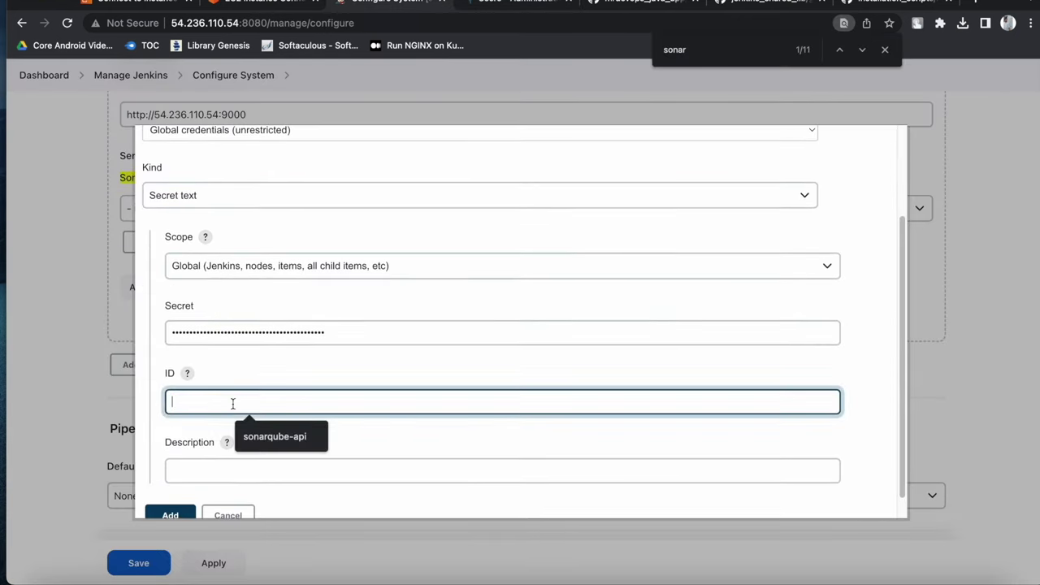
pyautogui.write('sonarqube-api')
pyautogui.moveTo(247, 400); pyautogui.dragTo(148, 399)
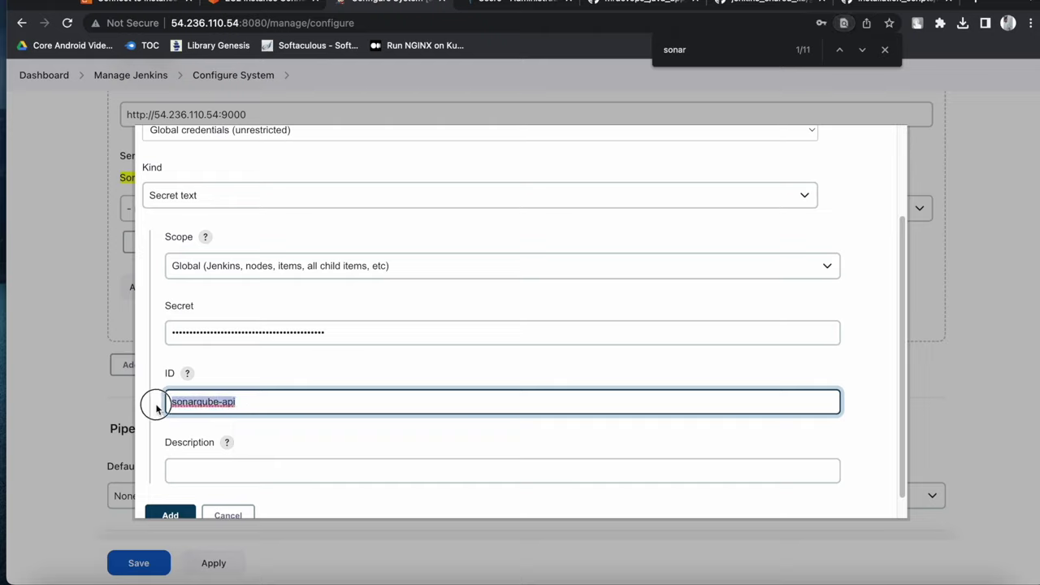
pyautogui.click(190, 479)
pyautogui.press('super+v')
pyautogui.scroll(-1, 227, 488)
pyautogui.click(173, 491)
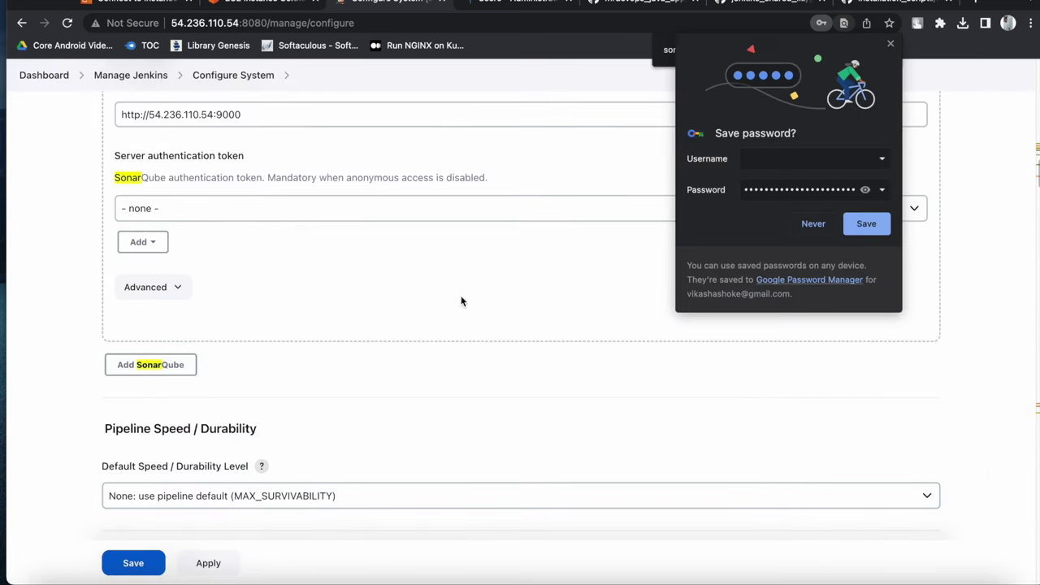
pyautogui.click(810, 228)
# Choose sonarqube-api as the server authentication token, then apply and save
pyautogui.click(204, 203)
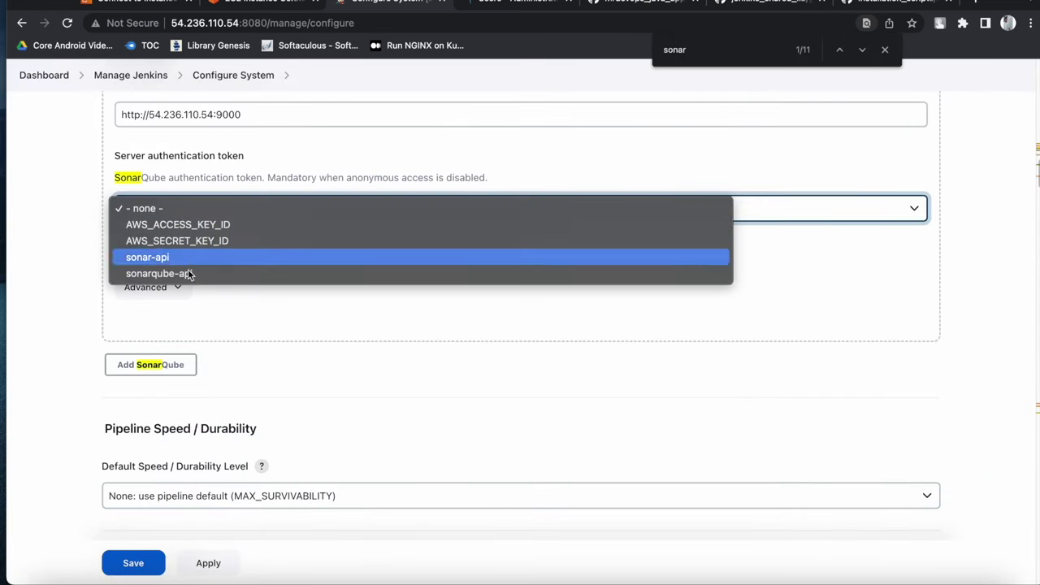
pyautogui.click(198, 274)
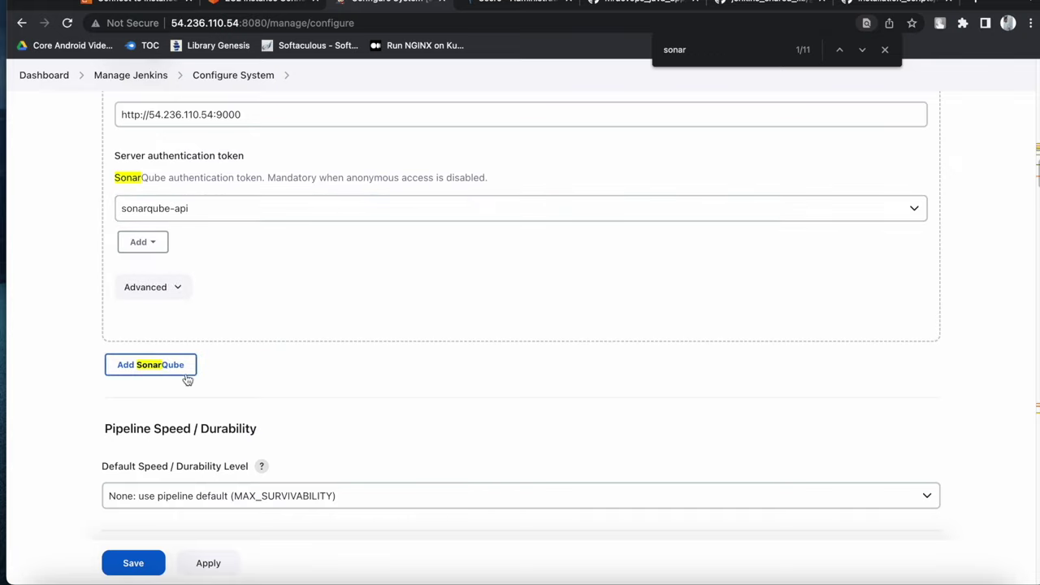
pyautogui.click(188, 573)
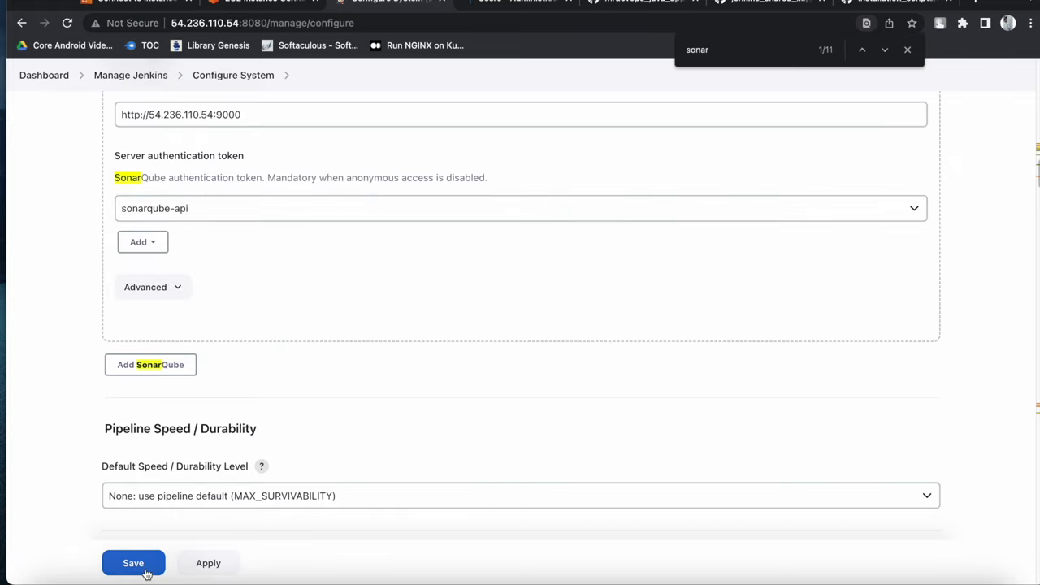
pyautogui.click(139, 571)
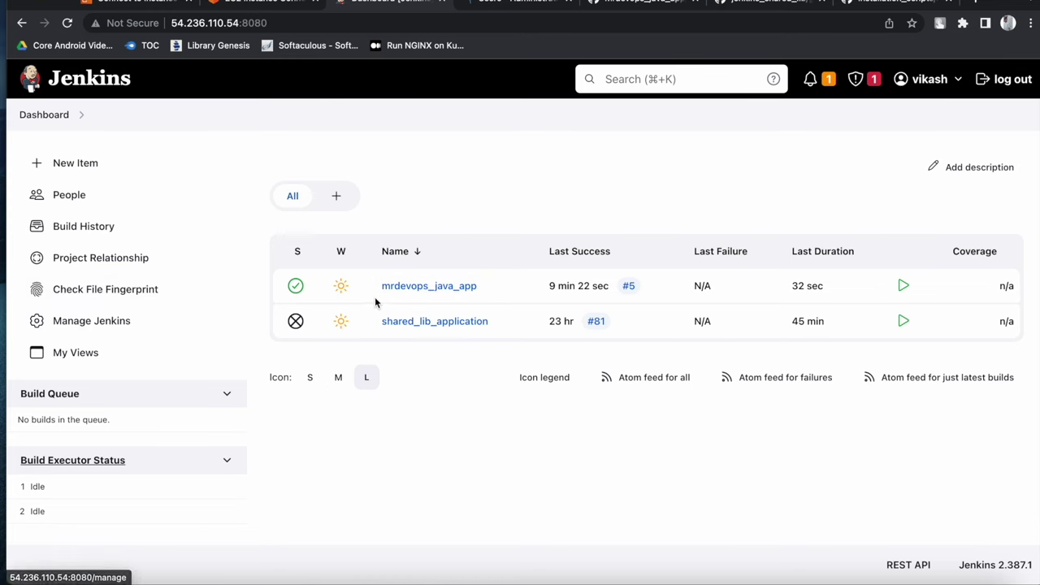
# Open mrdevops_java_app's Pipeline Syntax generator and browse the Sample Step list without choosing
pyautogui.click(408, 286)
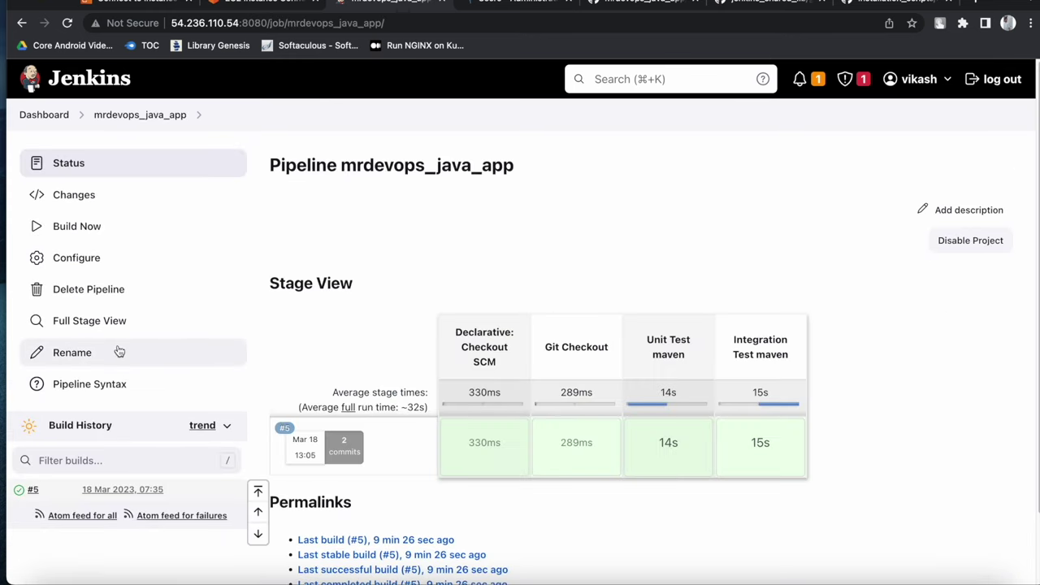
pyautogui.click(99, 385)
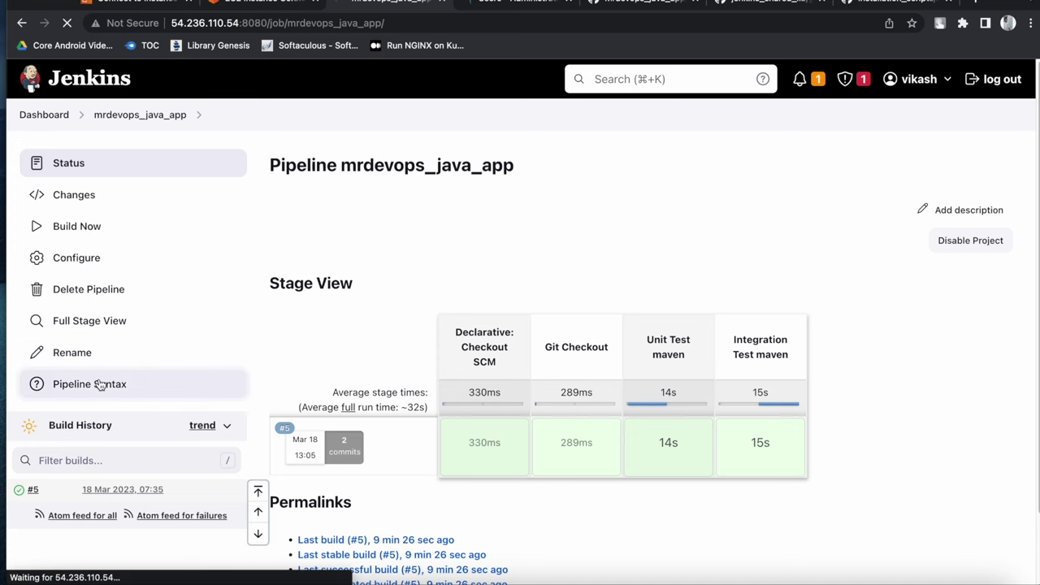
pyautogui.click(446, 359)
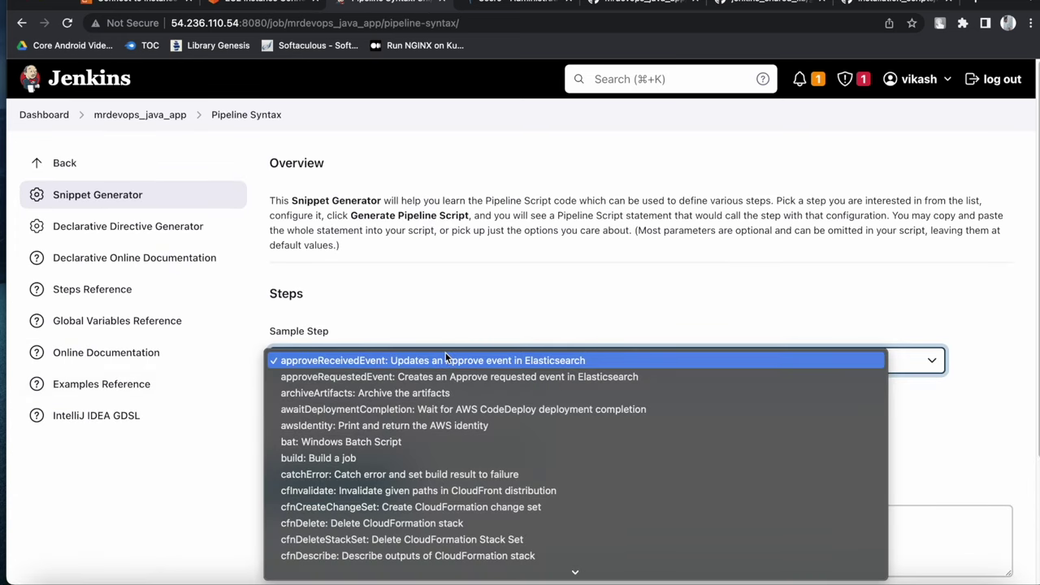
pyautogui.press('r')
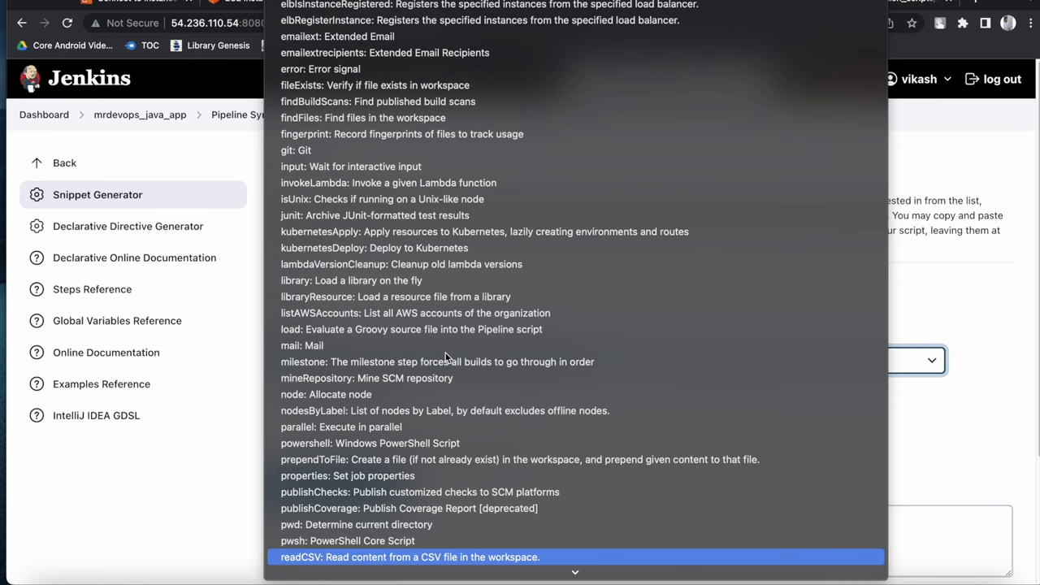
pyautogui.press('s')
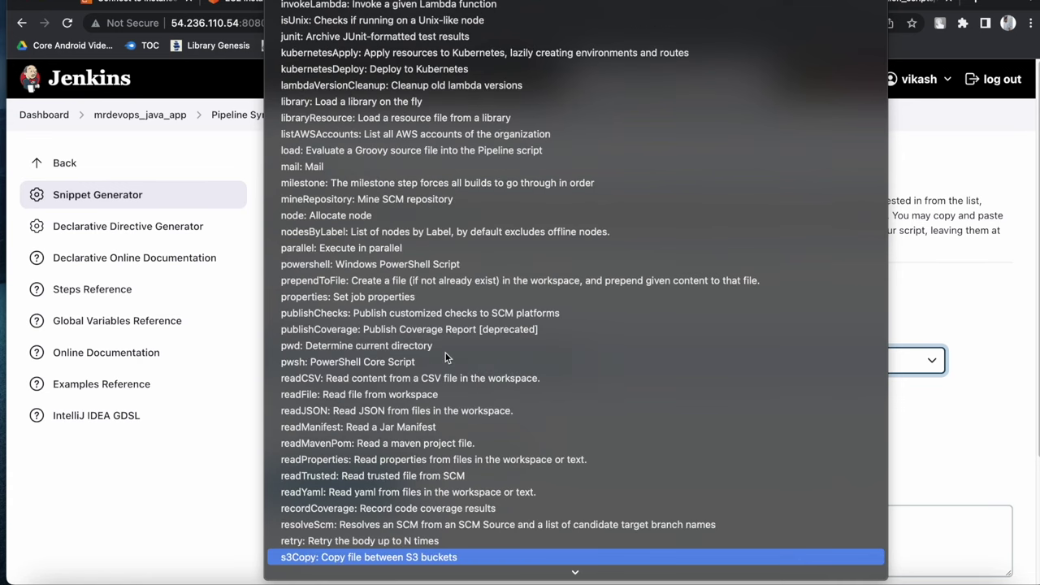
pyautogui.press('t')
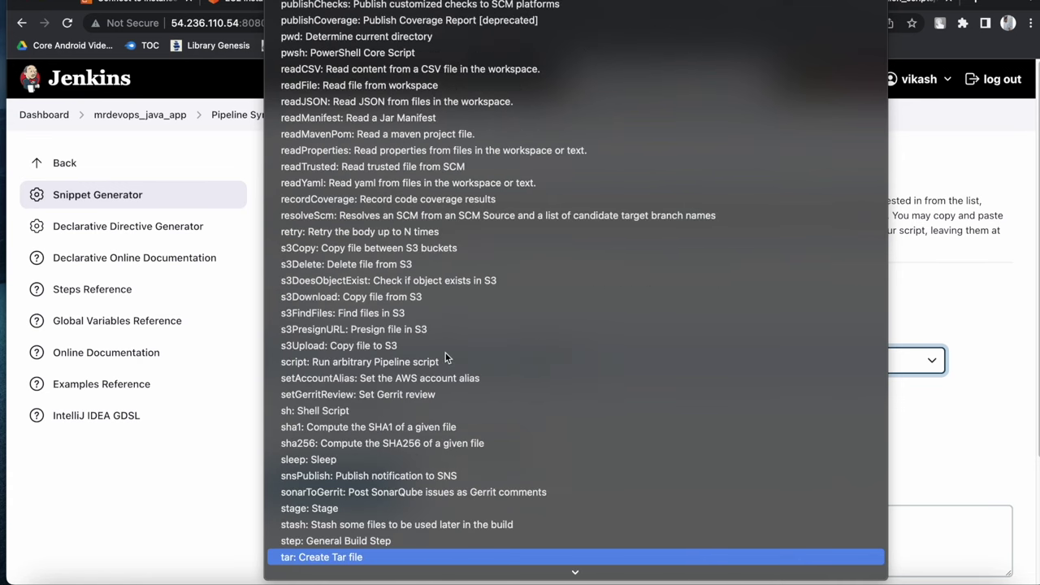
pyautogui.click(956, 297)
# Switch Visual Studio Code to the jenkins_shared_lib project window
pyautogui.scroll(-2, 456, 372)
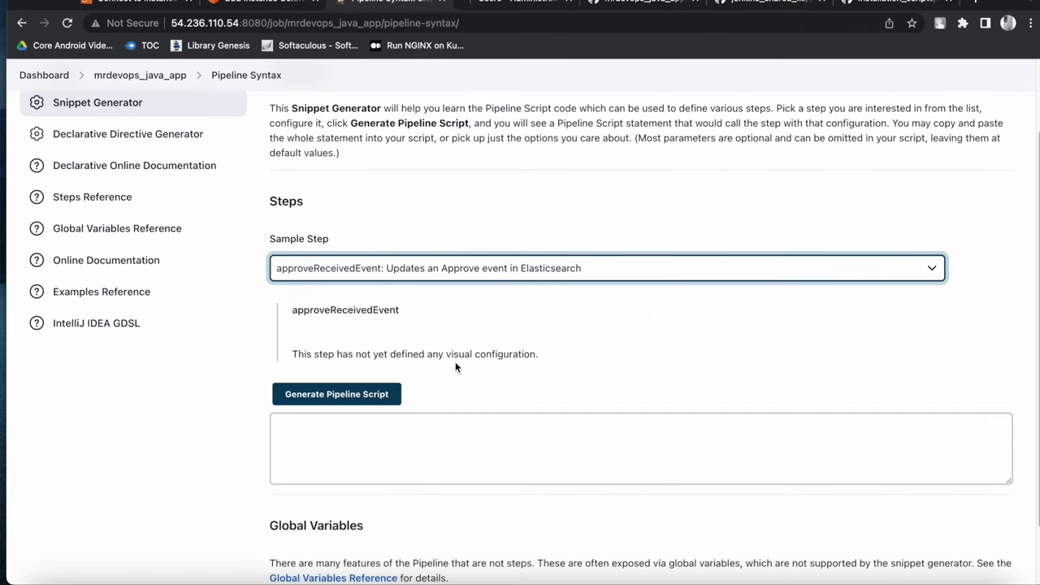
pyautogui.click(793, 574)
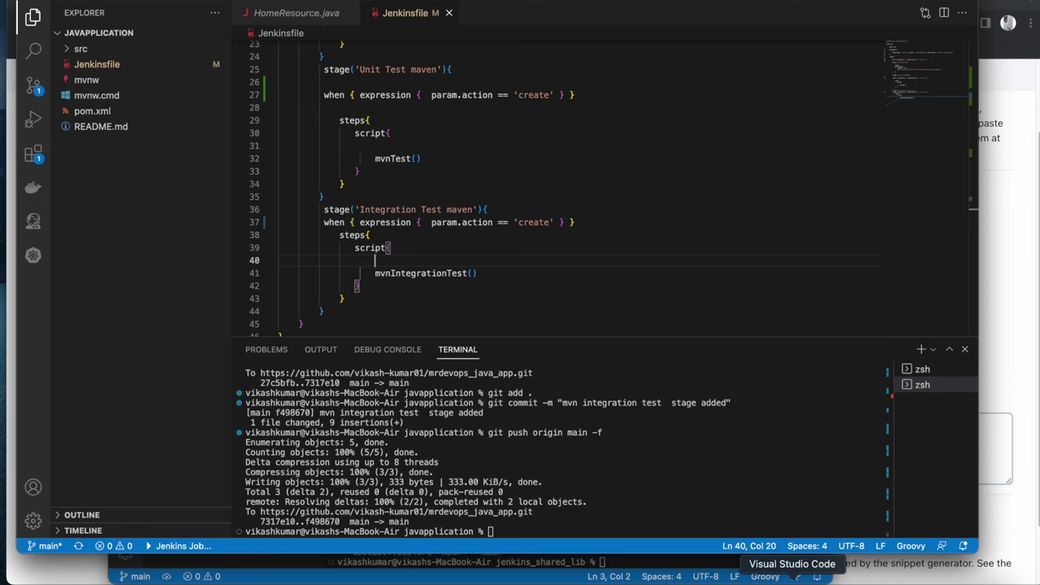
pyautogui.rightClick(795, 576)
pyautogui.click(830, 413)
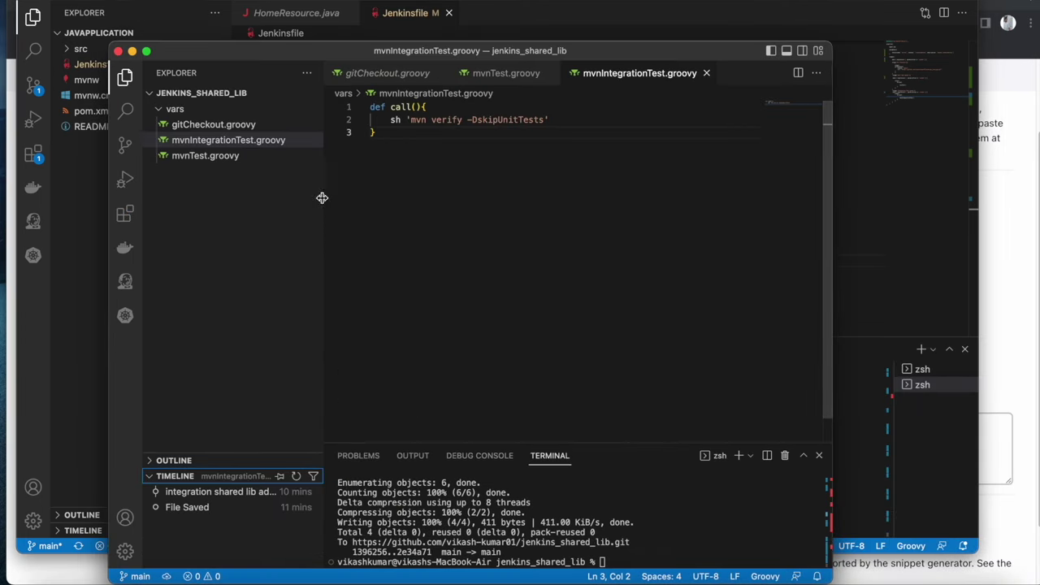
# Create vars/stattiCodeAnalysis.groovy with def call(){ sh 'mvn clean package sonar:sonar' } and save it
pyautogui.click(199, 109)
pyautogui.click(205, 109)
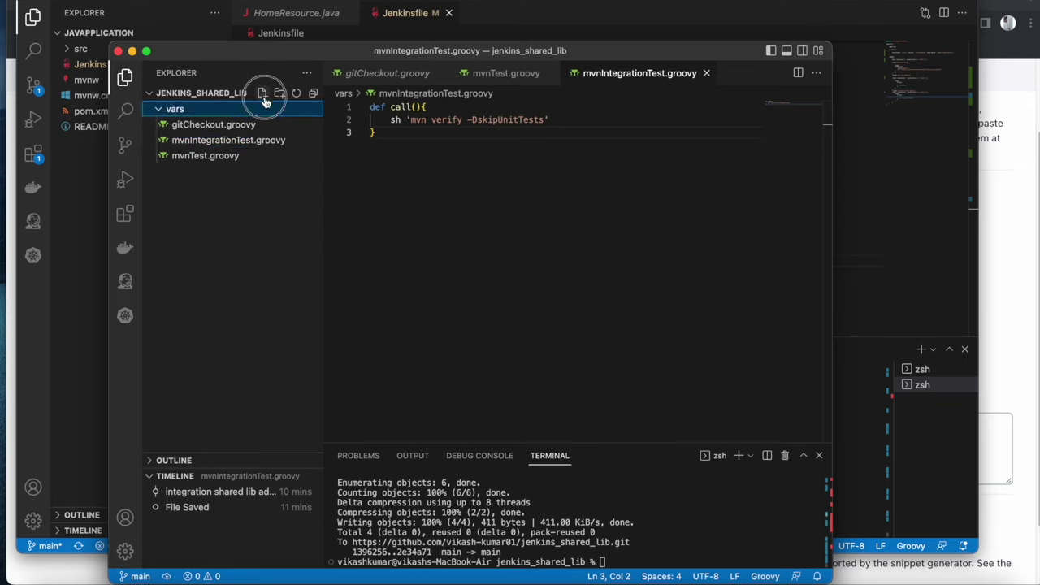
pyautogui.click(263, 94)
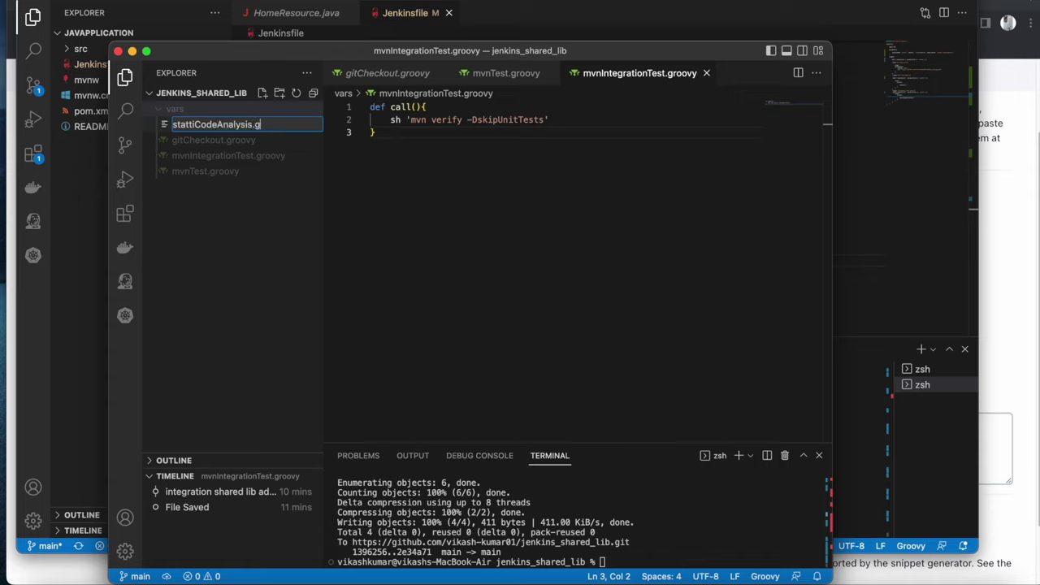
pyautogui.press('Return')
pyautogui.write('def call')
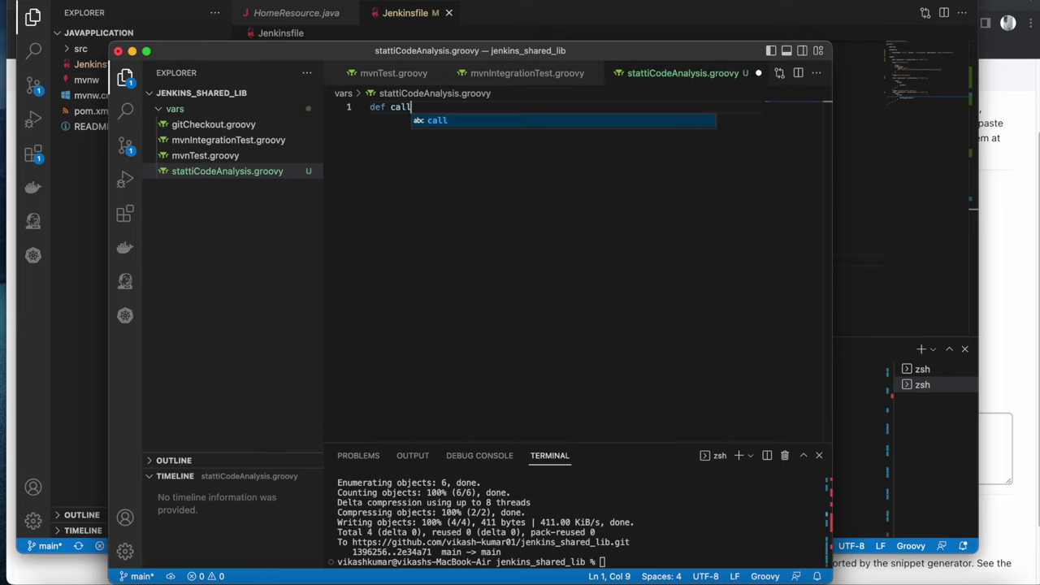
pyautogui.write('(){')
pyautogui.press('Return')
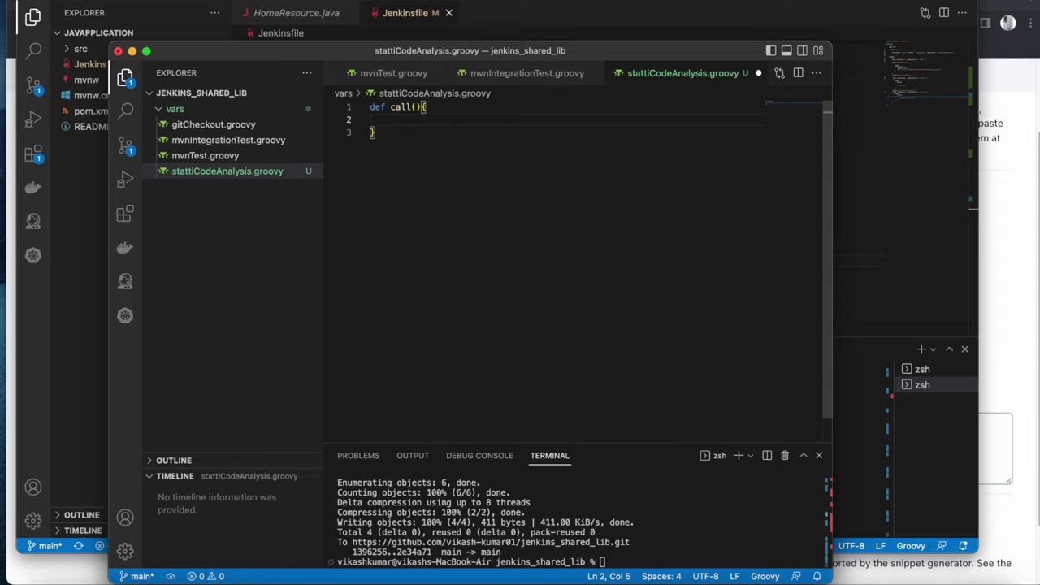
pyautogui.write("sh 'mvn")
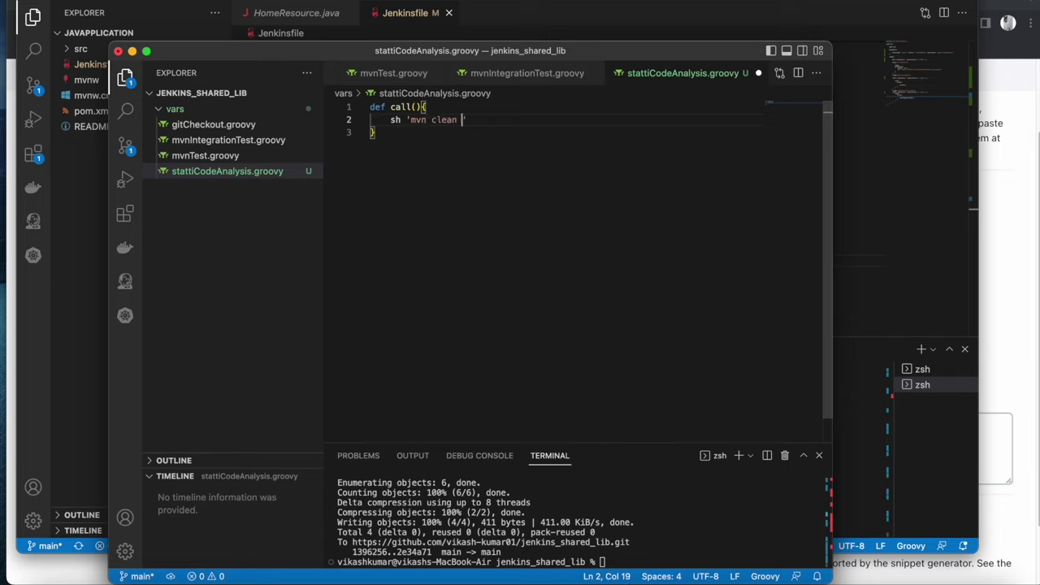
pyautogui.write(' clean package sonar:sonar')
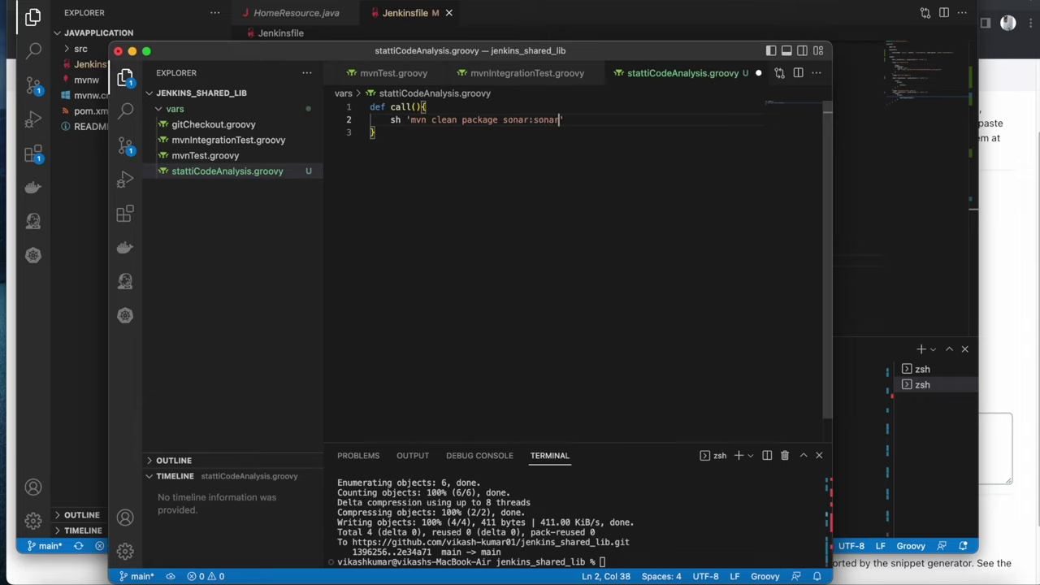
pyautogui.press('super+s')
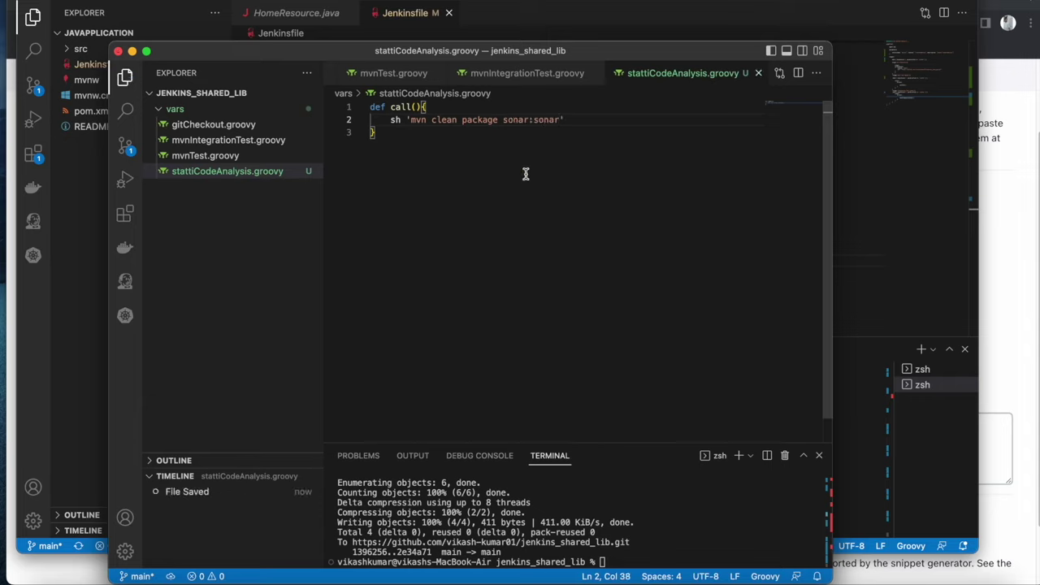
pyautogui.rightClick(203, 174)
# Rename the file to statiCodeAnalysis.groovy, copying its base name, and return to the javaapplication window
pyautogui.click(235, 400)
pyautogui.click(199, 172)
pyautogui.press('BackSpace')
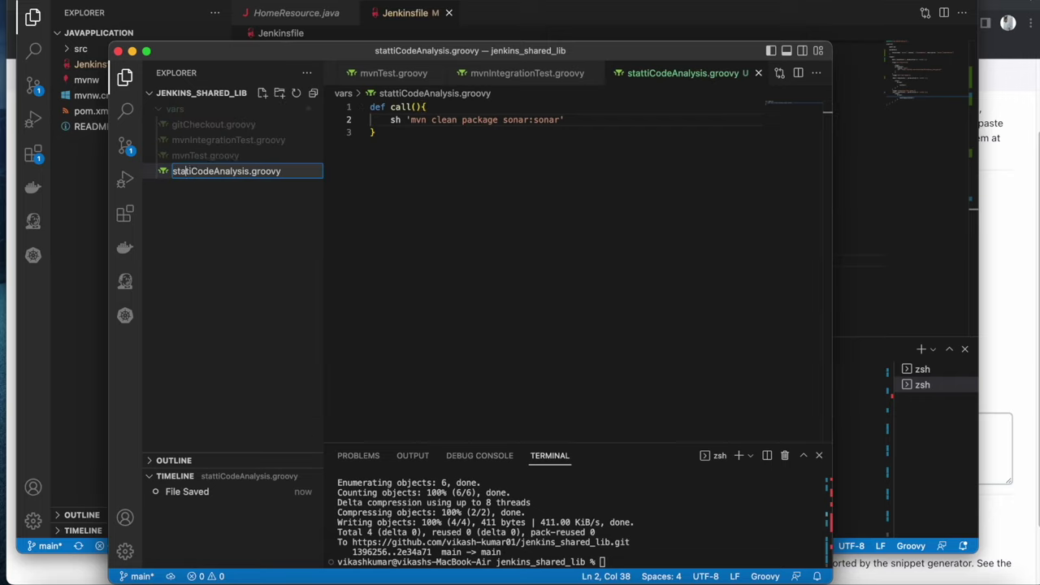
pyautogui.doubleClick(205, 173)
pyautogui.rightClick(221, 173)
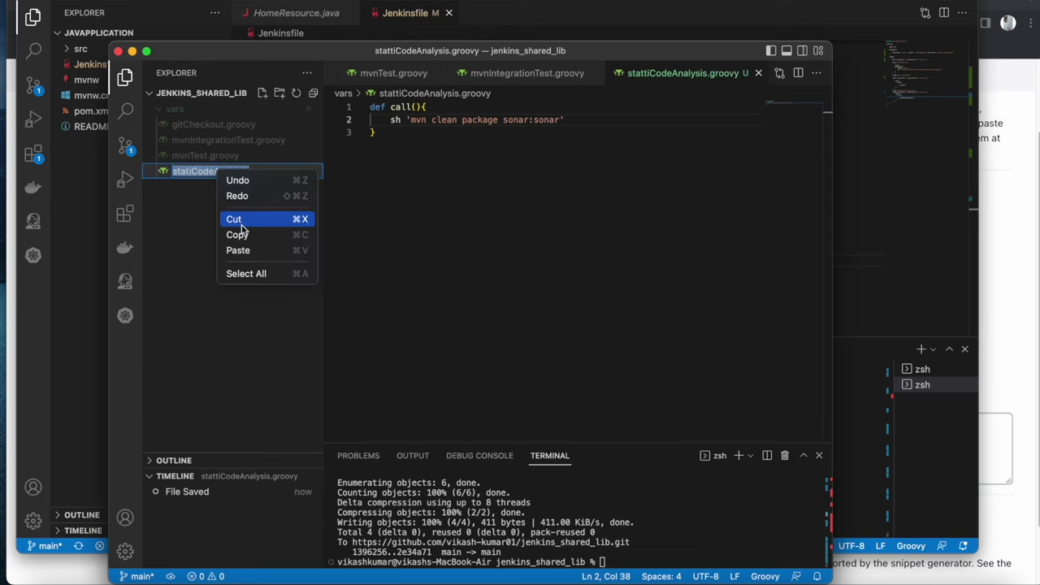
pyautogui.click(238, 235)
pyautogui.click(390, 225)
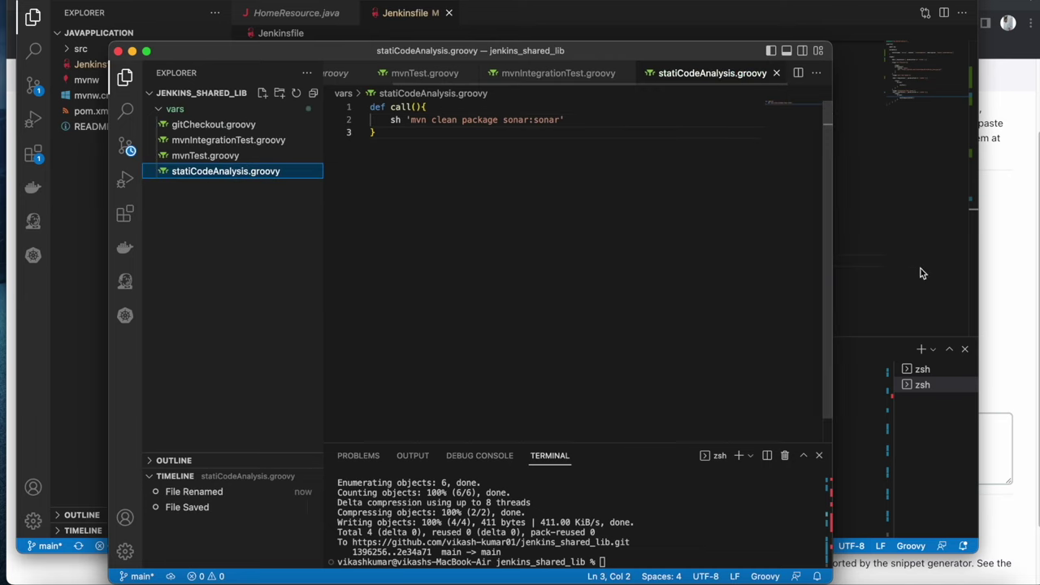
pyautogui.click(869, 272)
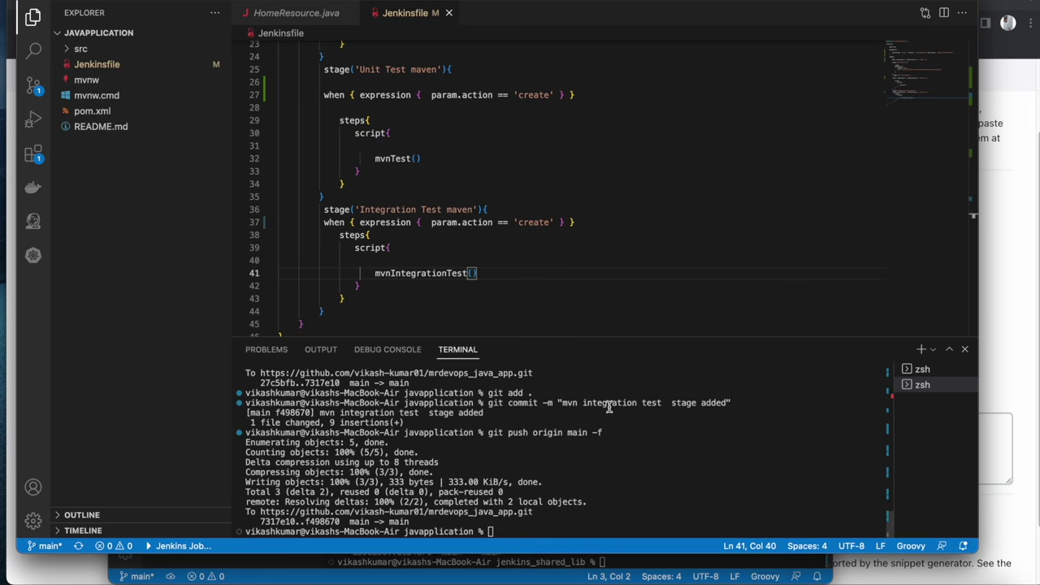
# In the shared-lib window's terminal, stage the new step with git add
pyautogui.rightClick(794, 574)
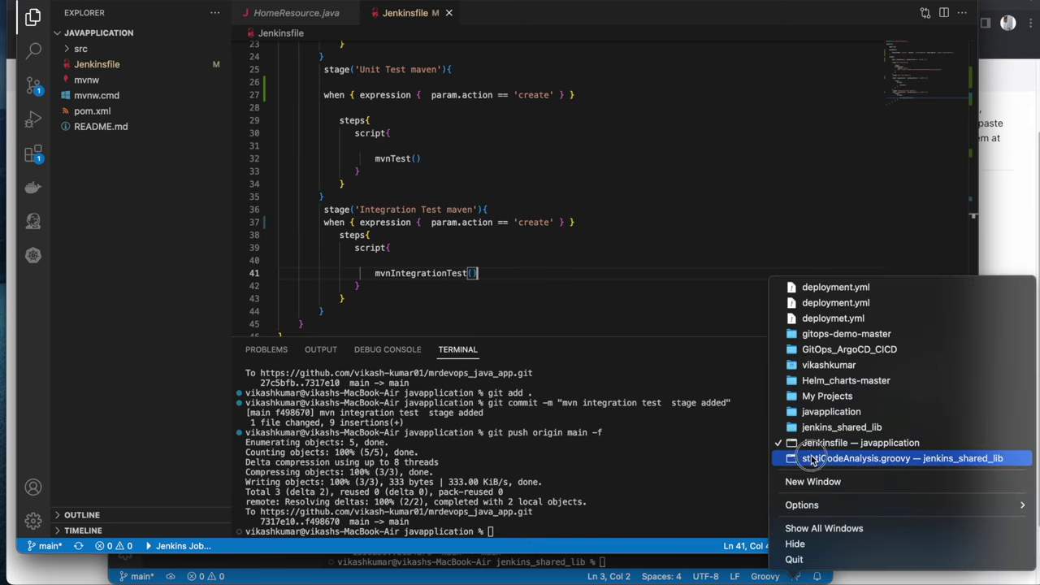
pyautogui.click(813, 461)
pyautogui.click(691, 523)
pyautogui.press('Up')
pyautogui.press('Up')
pyautogui.press('Up')
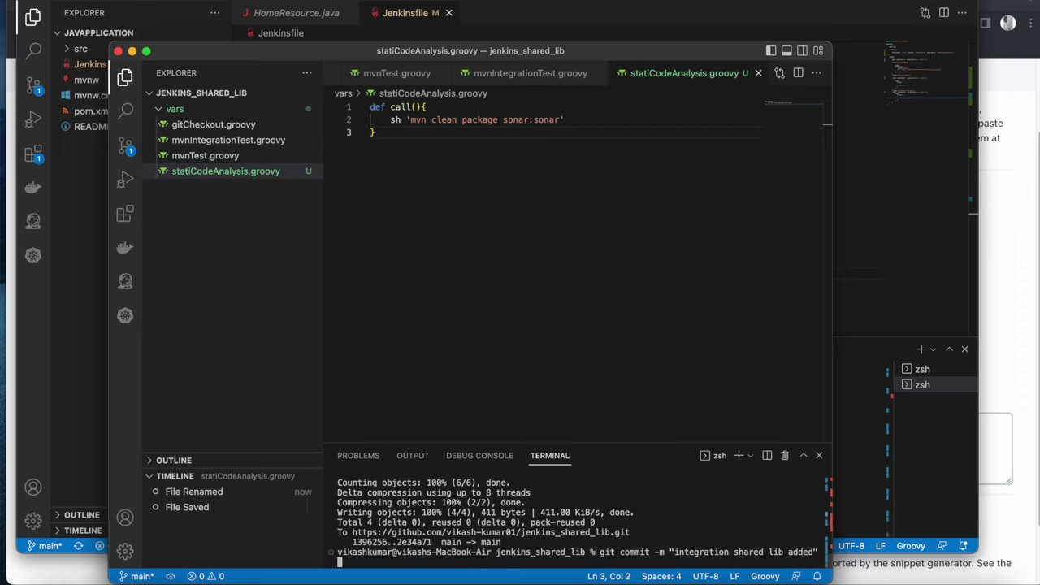
pyautogui.press('Return')
# Commit the step, rewording the recalled commit message to mention static code analysis
pyautogui.press('Up')
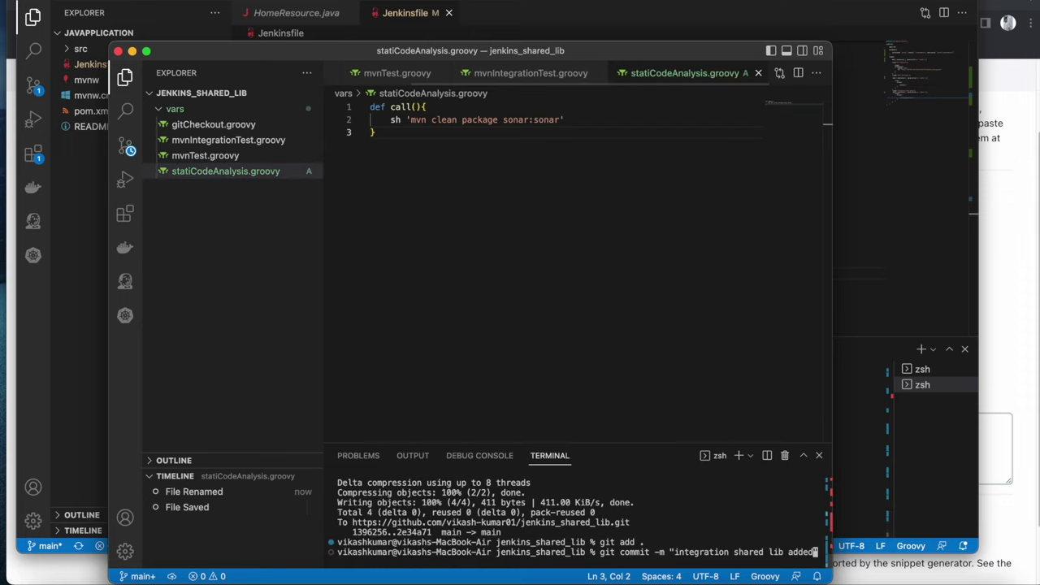
pyautogui.press('Left')
pyautogui.press('Left')
pyautogui.press('Left')
pyautogui.press('Left')
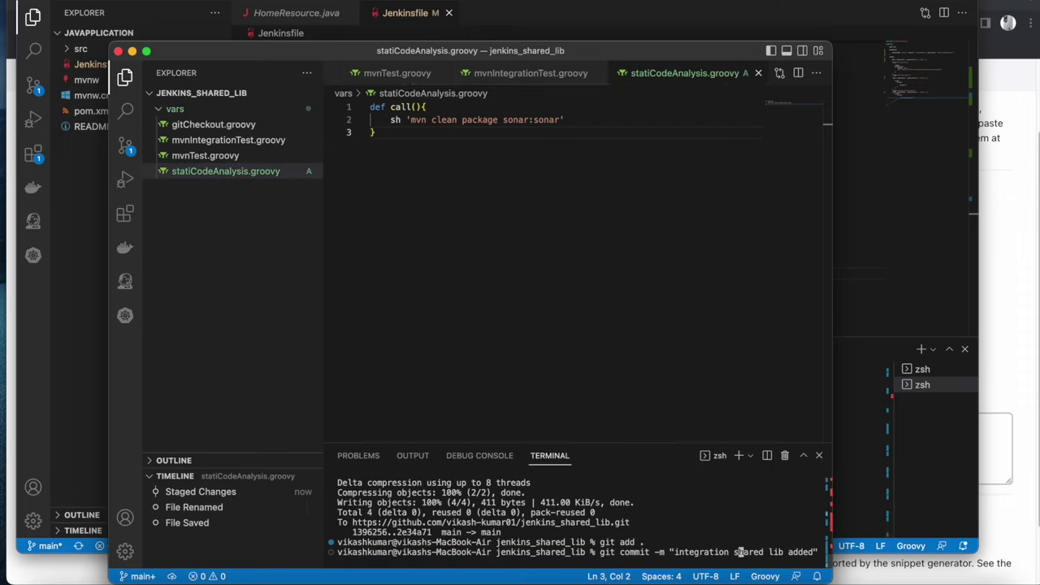
pyautogui.press('BackSpace')
pyautogui.press('BackSpace')
pyautogui.press('BackSpace')
pyautogui.press('BackSpace')
pyautogui.press('BackSpace')
pyautogui.press('BackSpace')
pyautogui.press('BackSpace')
pyautogui.press('BackSpace')
pyautogui.press('BackSpace')
pyautogui.press('BackSpace')
pyautogui.press('BackSpace')
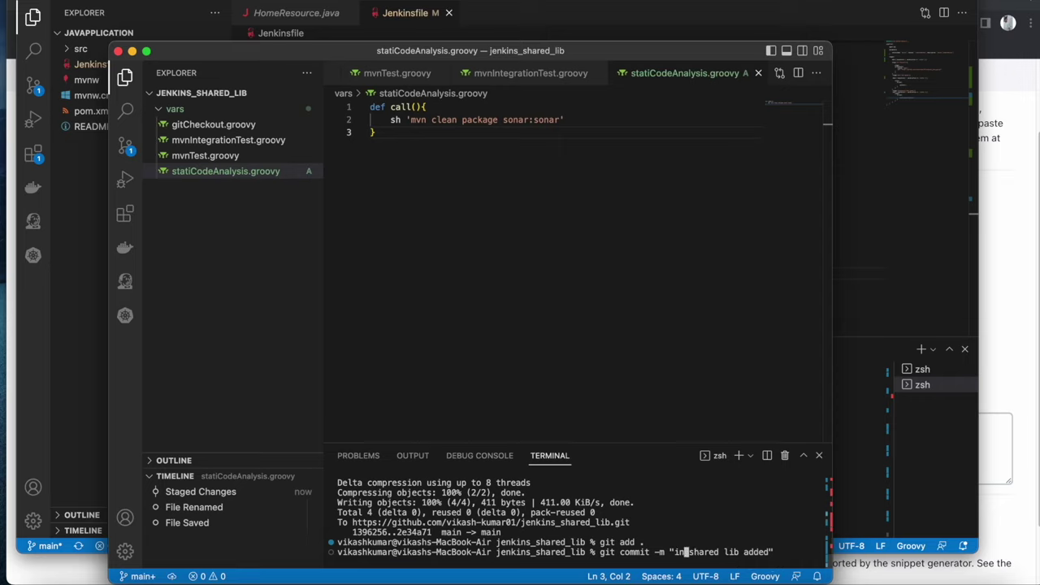
pyautogui.write('static code ')
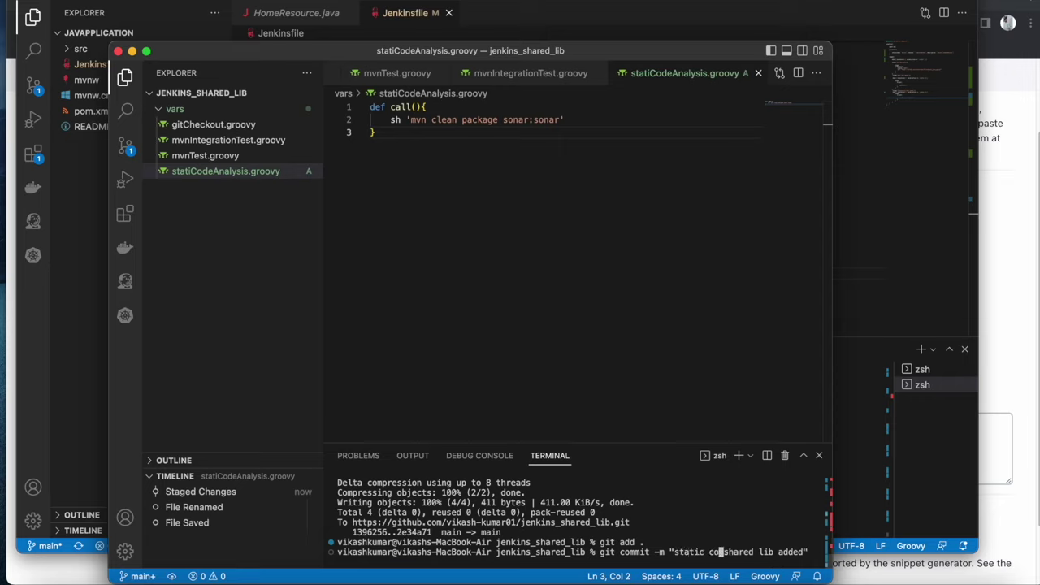
pyautogui.write('ana')
pyautogui.write('ysyis')
pyautogui.press('Return')
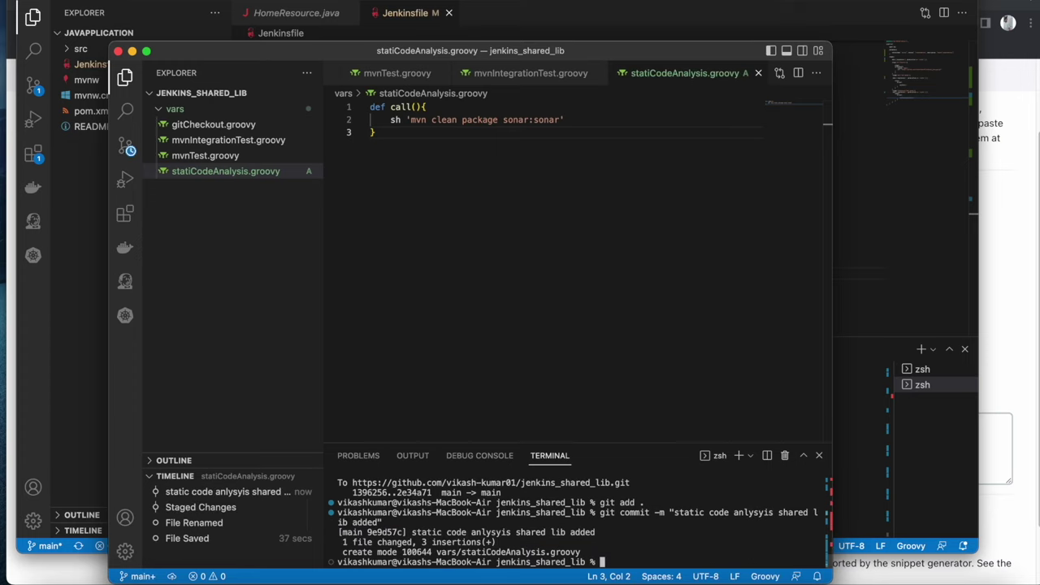
# Push the commit to origin main, dismiss the keychain prompt, and return to the Jenkinsfile
pyautogui.press('Up')
pyautogui.press('Up')
pyautogui.press('Up')
pyautogui.press('Up')
pyautogui.press('Down')
pyautogui.press('Return')
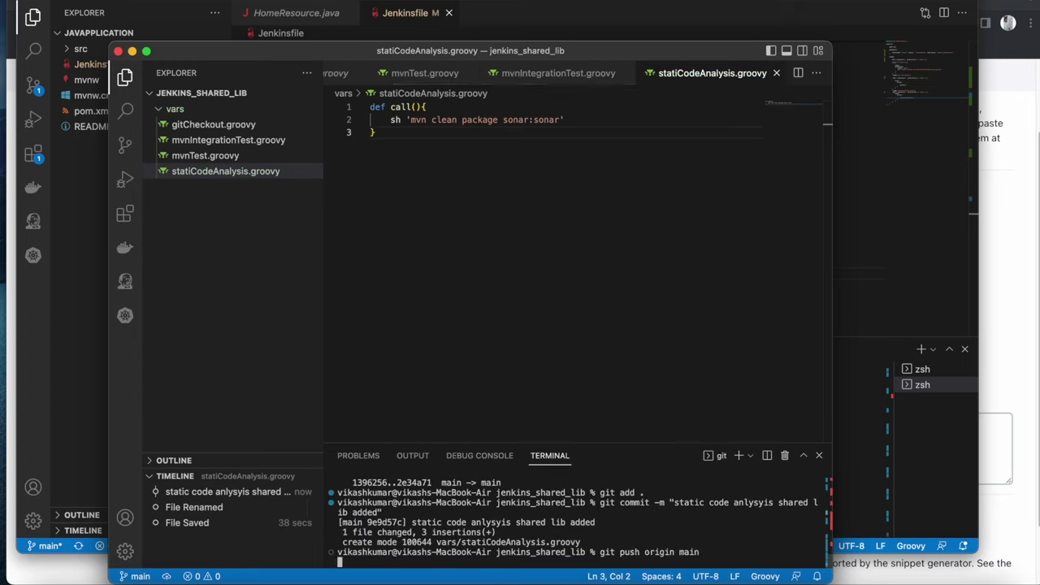
pyautogui.click(569, 215)
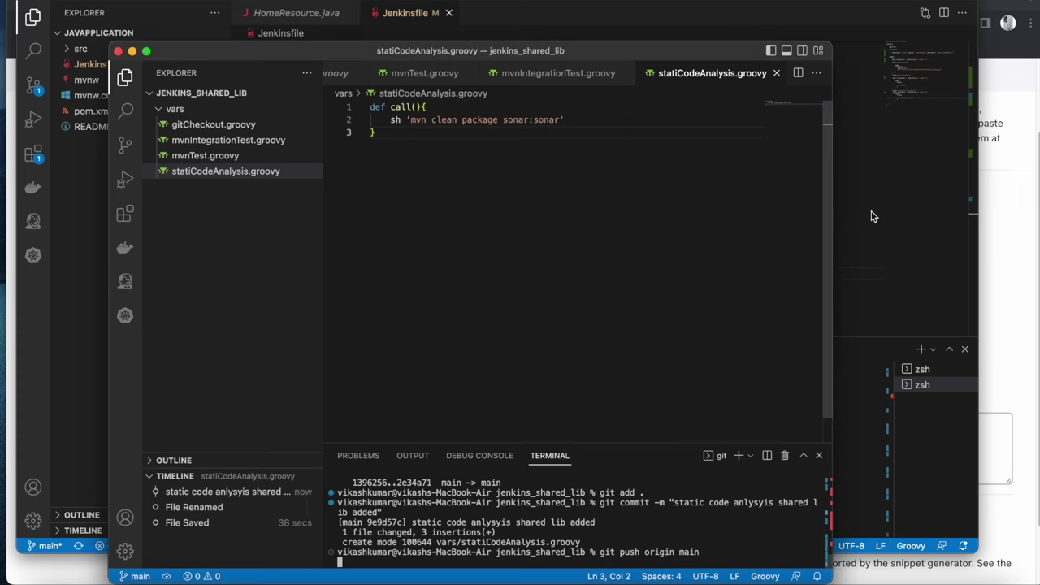
pyautogui.click(865, 218)
pyautogui.scroll(-5, 395, 170)
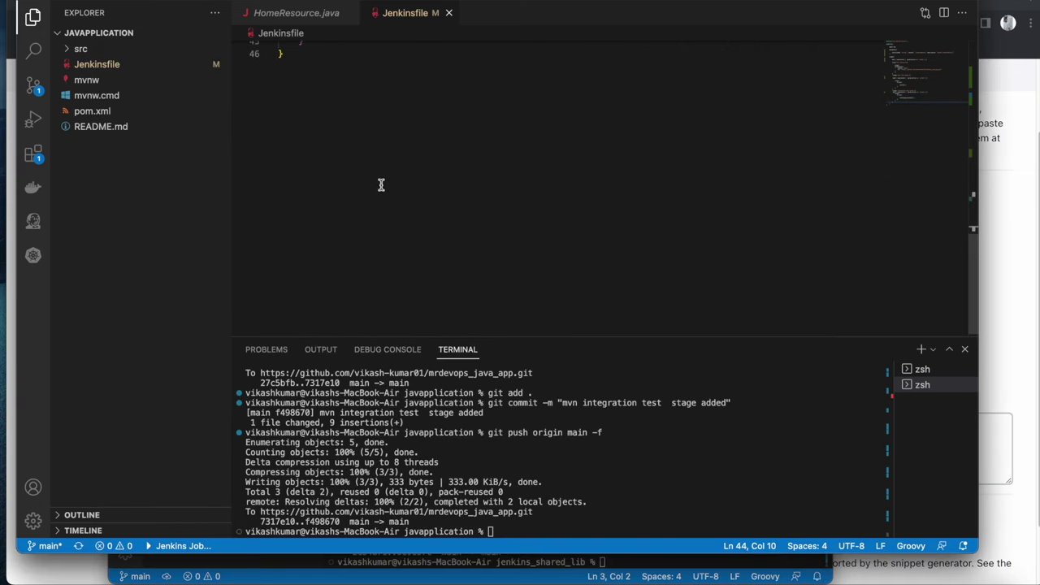
# Duplicate the Integration Test maven stage below itself and remove the extra indentation
pyautogui.scroll(10, 381, 184)
pyautogui.scroll(-5, 378, 272)
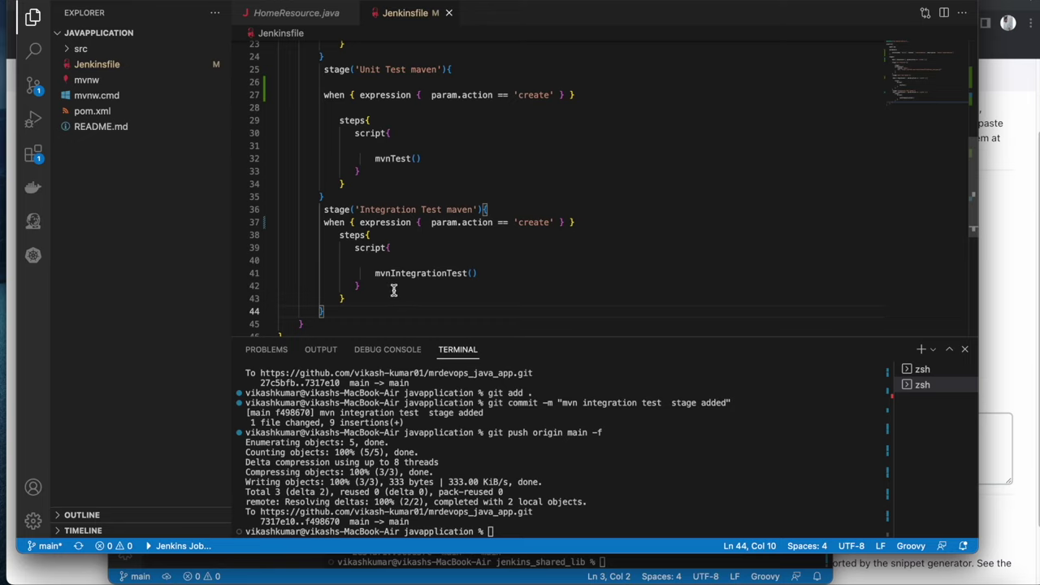
pyautogui.click(320, 313)
pyautogui.click(327, 313)
pyautogui.moveTo(326, 313); pyautogui.dragTo(240, 213)
pyautogui.click(334, 317)
pyautogui.press('Return')
pyautogui.press('cmd+v')
pyautogui.moveTo(364, 213); pyautogui.dragTo(319, 216)
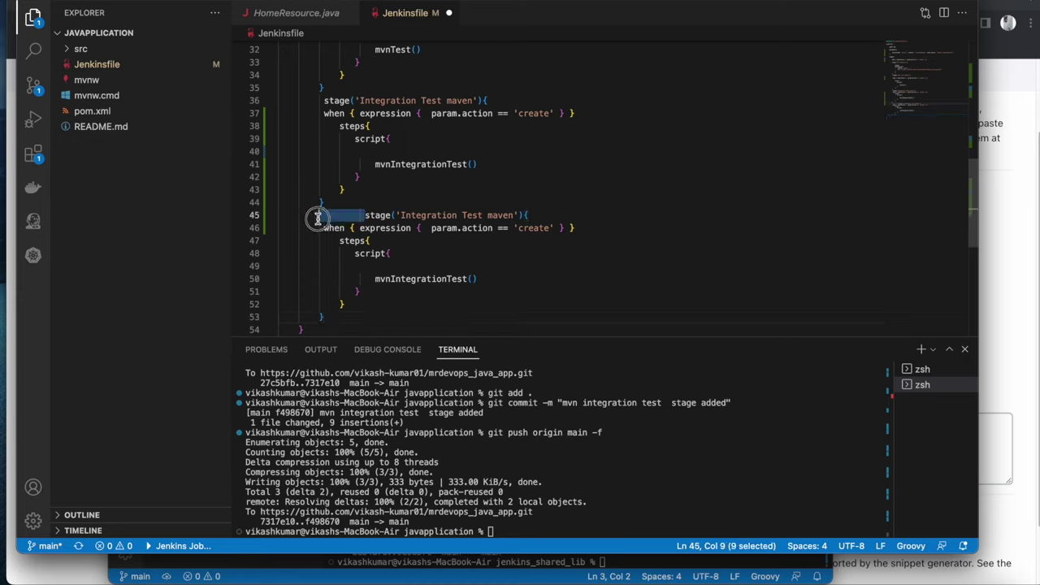
pyautogui.press('BackSpace')
# Rename the copied stage to 'Static code analysis: Sonarqube'
pyautogui.doubleClick(382, 215)
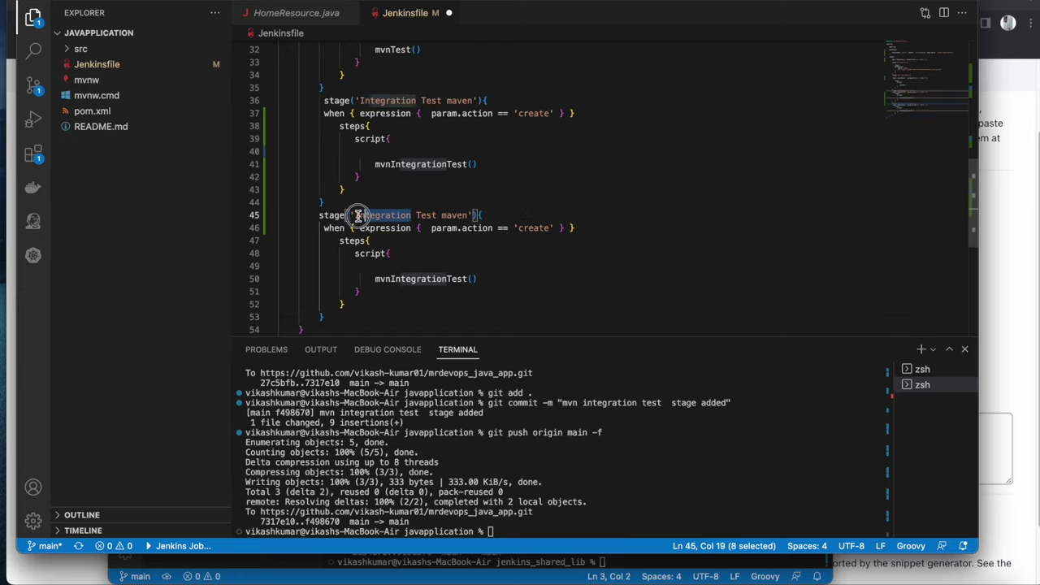
pyautogui.press('BackSpace')
pyautogui.write('Sta')
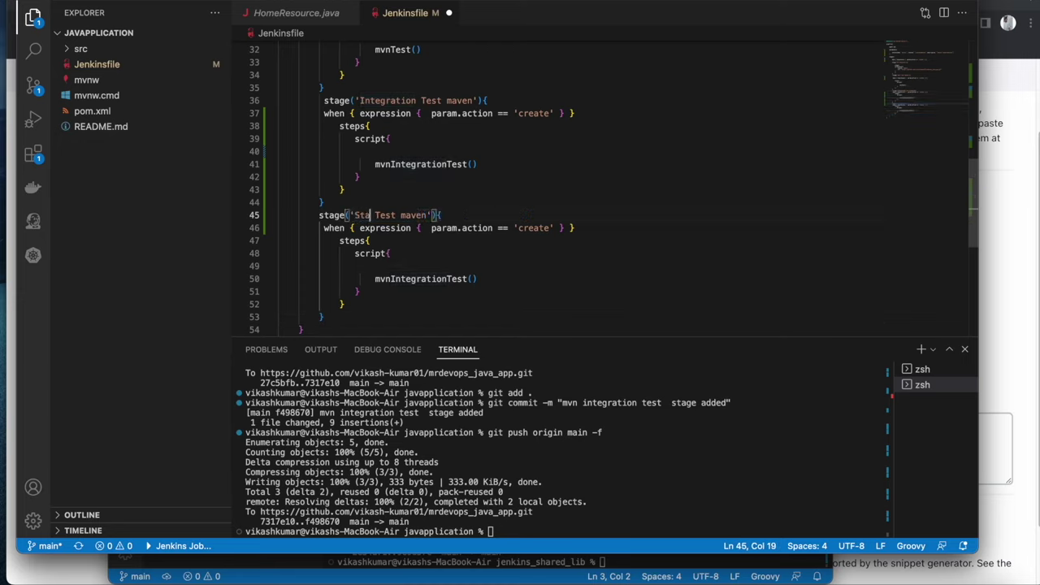
pyautogui.write('tic code an')
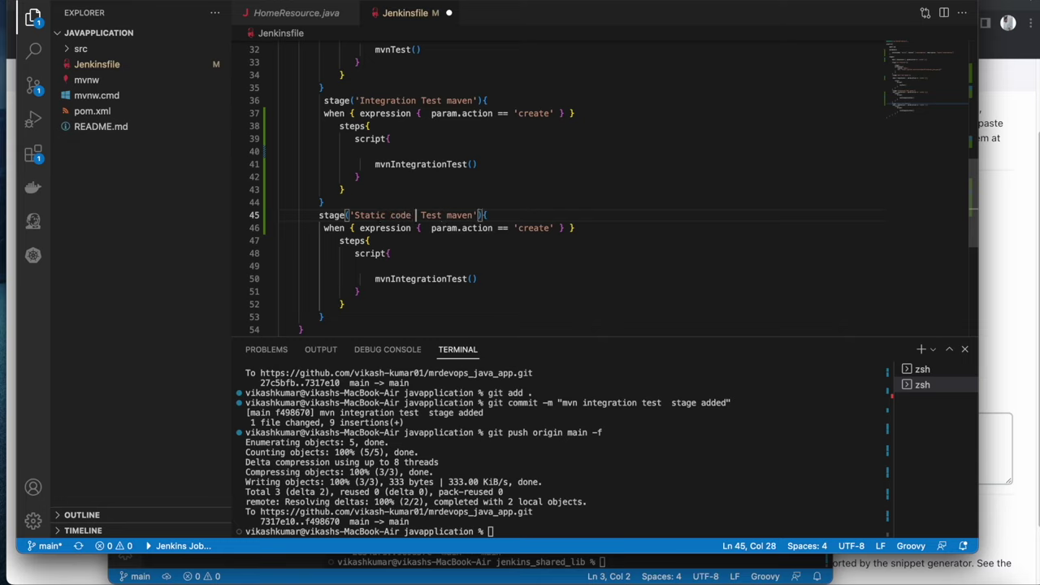
pyautogui.write('alysis')
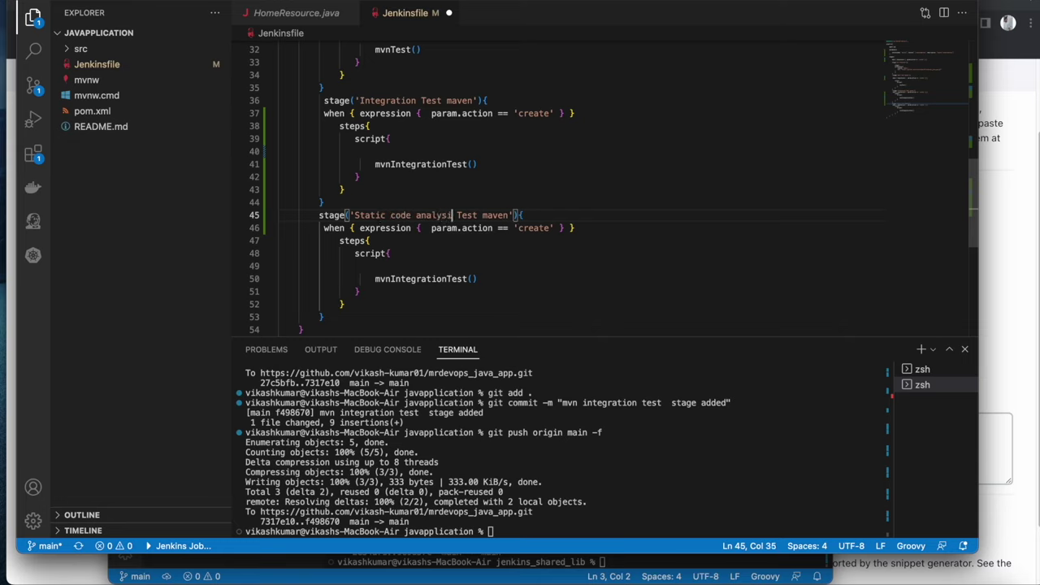
pyautogui.press('Right')
pyautogui.press('Delete')
pyautogui.press('Delete')
pyautogui.press('Delete')
pyautogui.press('Delete')
pyautogui.press('Left')
pyautogui.write(':')
pyautogui.press('Right')
pyautogui.press('Right')
pyautogui.write('Sonarqube')
pyautogui.doubleClick(439, 278)
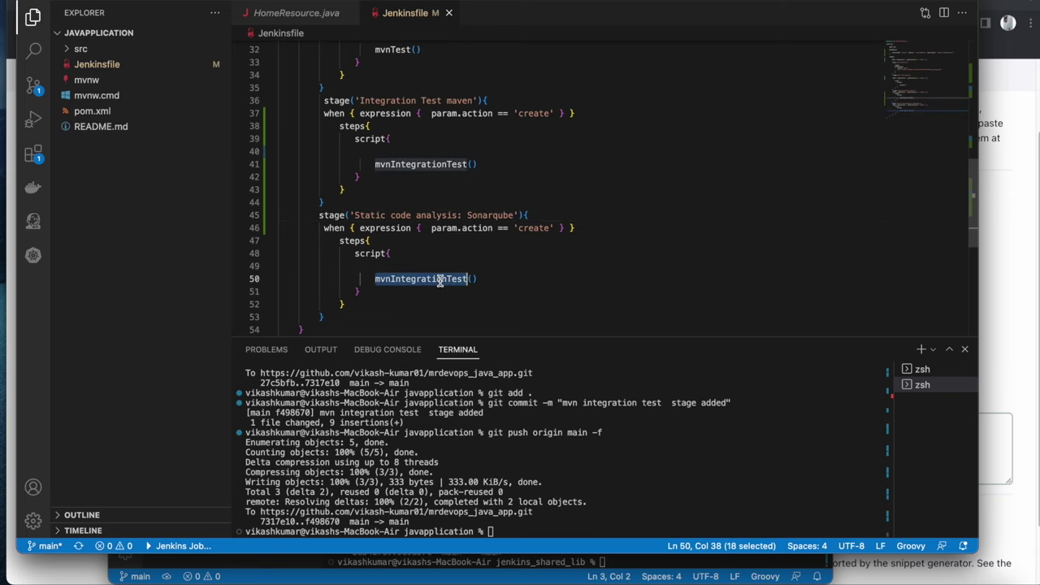
# Replace mvnIntegrationTest on line 50 with statiCodeAnalysis, copied from the shared-library file name
pyautogui.rightClick(903, 577)
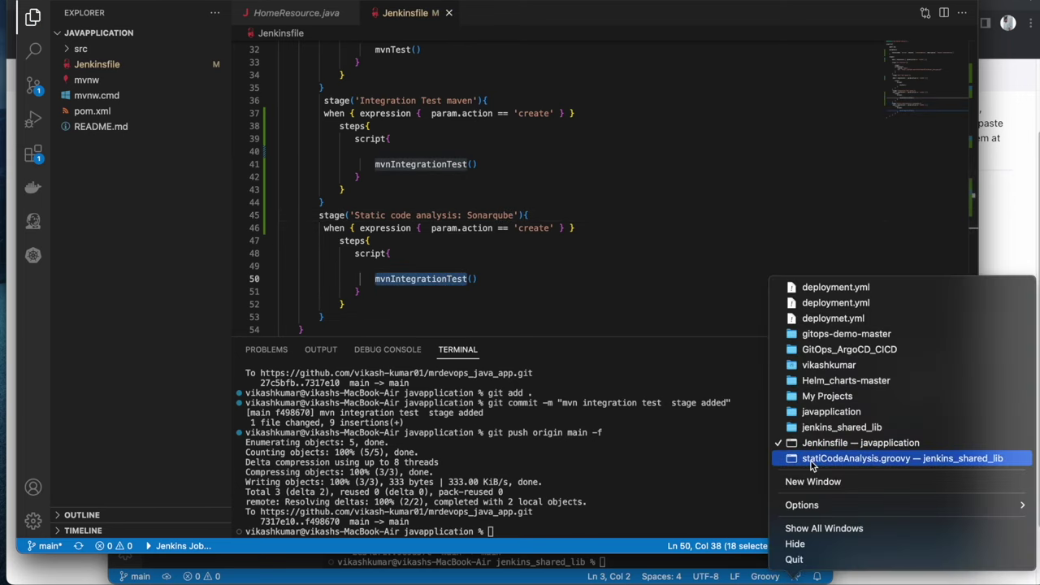
pyautogui.click(811, 458)
pyautogui.rightClick(225, 174)
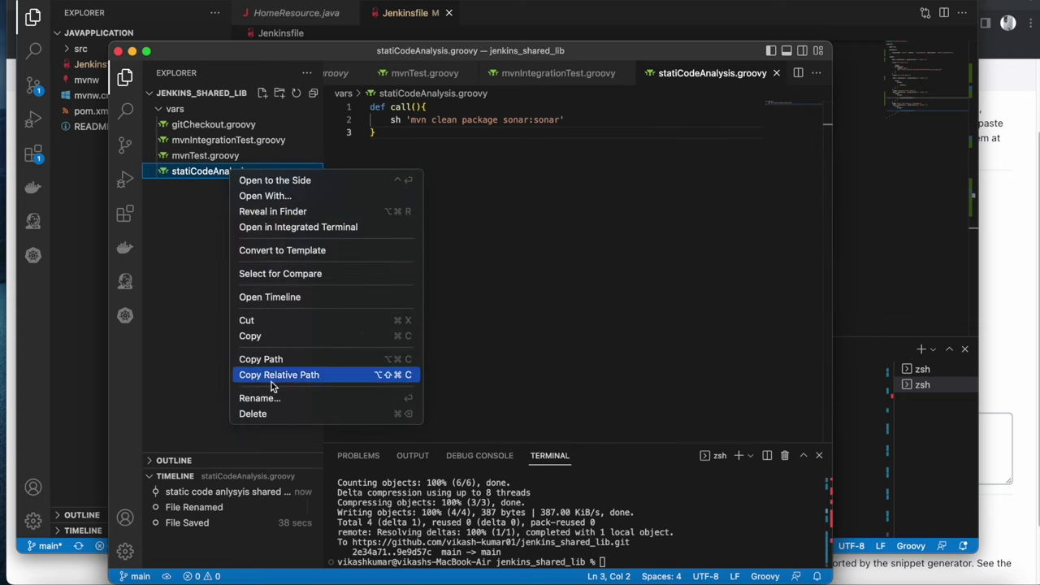
pyautogui.click(260, 398)
pyautogui.rightClick(221, 182)
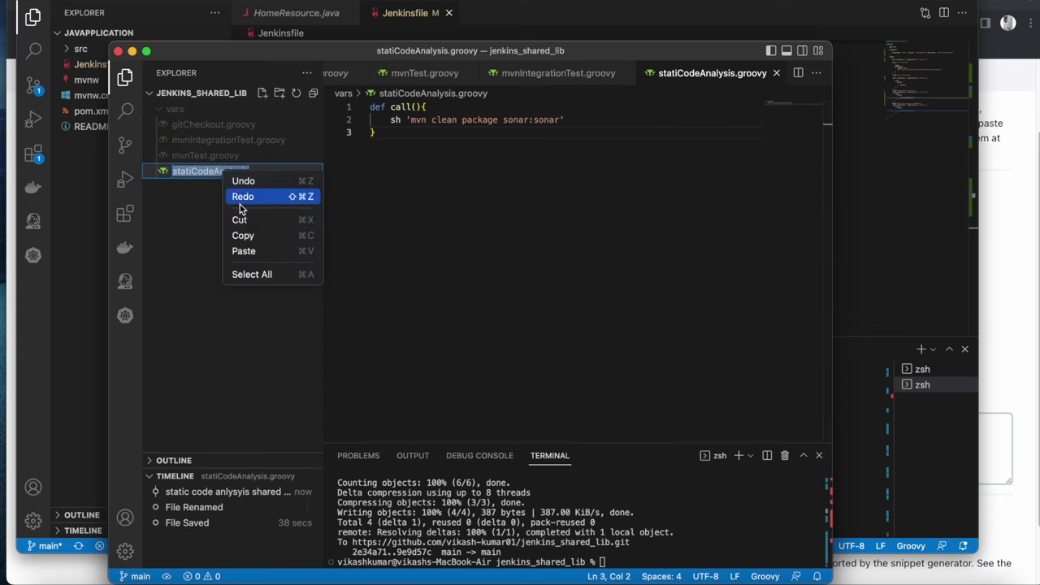
pyautogui.click(274, 234)
pyautogui.click(105, 239)
pyautogui.doubleClick(399, 279)
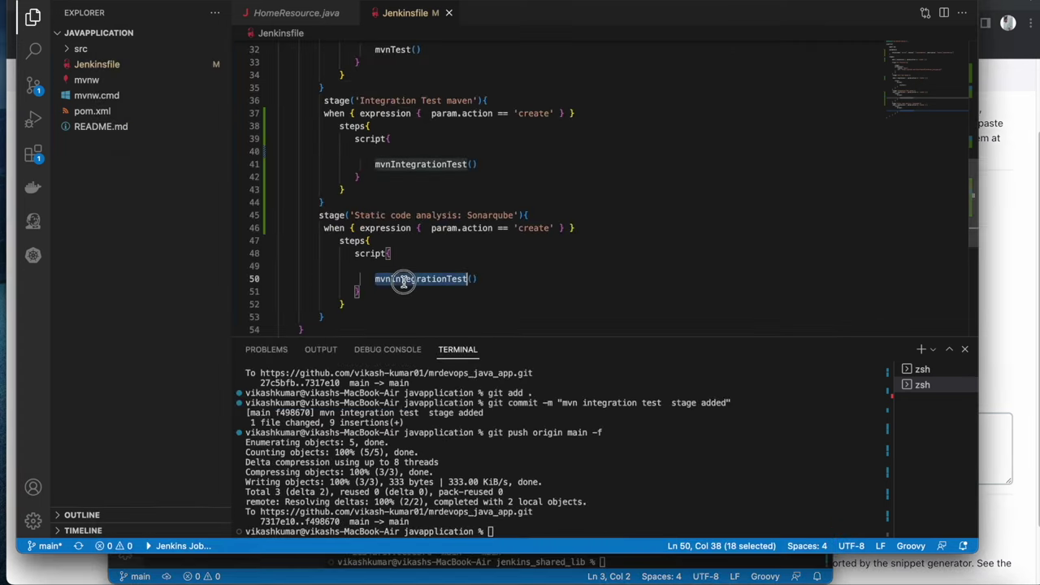
pyautogui.hotkey('ctrl', 'v')
pyautogui.click(679, 485)
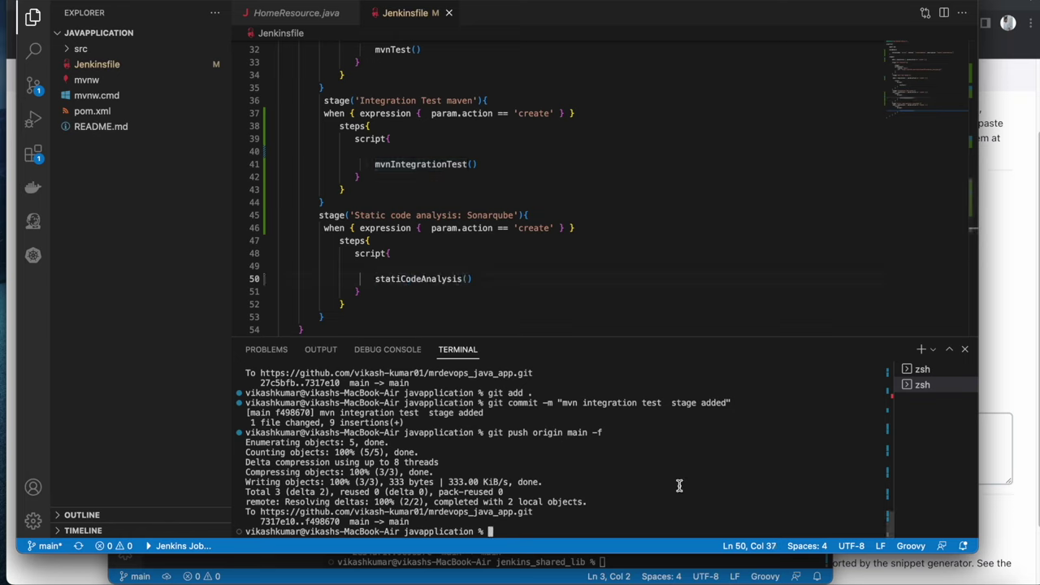
# Stage all changes and commit them using the copied stage name 'tatic code analysis stage added' as the message
pyautogui.press('Up')
pyautogui.press('Up')
pyautogui.press('Up')
pyautogui.press('Return')
pyautogui.press('Up')
pyautogui.press('Up')
pyautogui.press('Up')
pyautogui.press('Left')
pyautogui.press('Left')
pyautogui.press('Left')
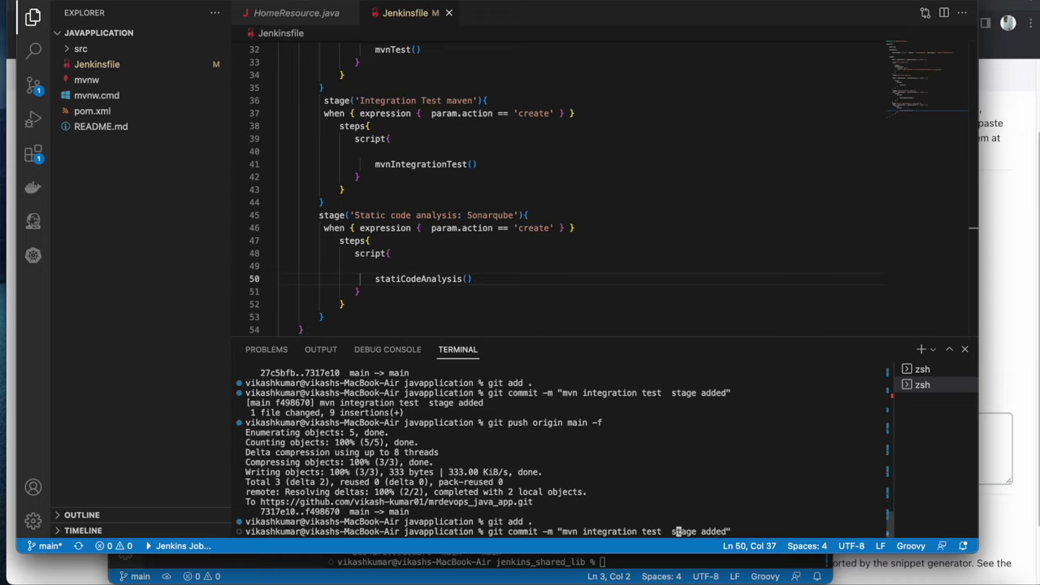
pyautogui.press('BackSpace')
pyautogui.press('BackSpace')
pyautogui.press('BackSpace')
pyautogui.press('BackSpace')
pyautogui.press('BackSpace')
pyautogui.press('BackSpace')
pyautogui.press('BackSpace')
pyautogui.press('BackSpace')
pyautogui.press('BackSpace')
pyautogui.press('BackSpace')
pyautogui.press('BackSpace')
pyautogui.press('BackSpace')
pyautogui.press('BackSpace')
pyautogui.press('BackSpace')
pyautogui.press('BackSpace')
pyautogui.press('BackSpace')
pyautogui.press('BackSpace')
pyautogui.press('BackSpace')
pyautogui.press('BackSpace')
pyautogui.press('BackSpace')
pyautogui.press('BackSpace')
pyautogui.moveTo(357, 215); pyautogui.dragTo(457, 215)
pyautogui.rightClick(456, 215)
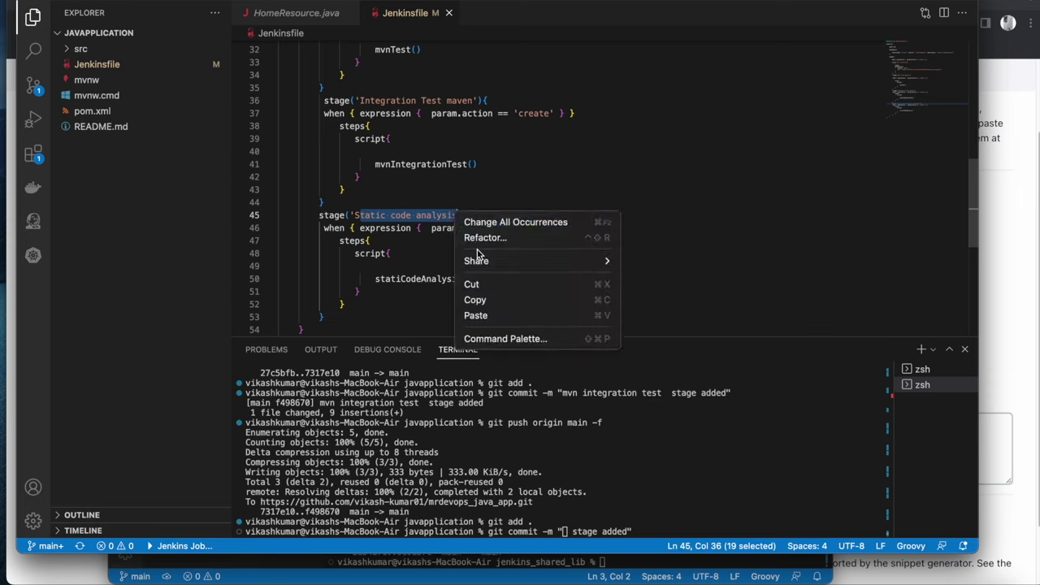
pyautogui.click(489, 299)
pyautogui.rightClick(560, 530)
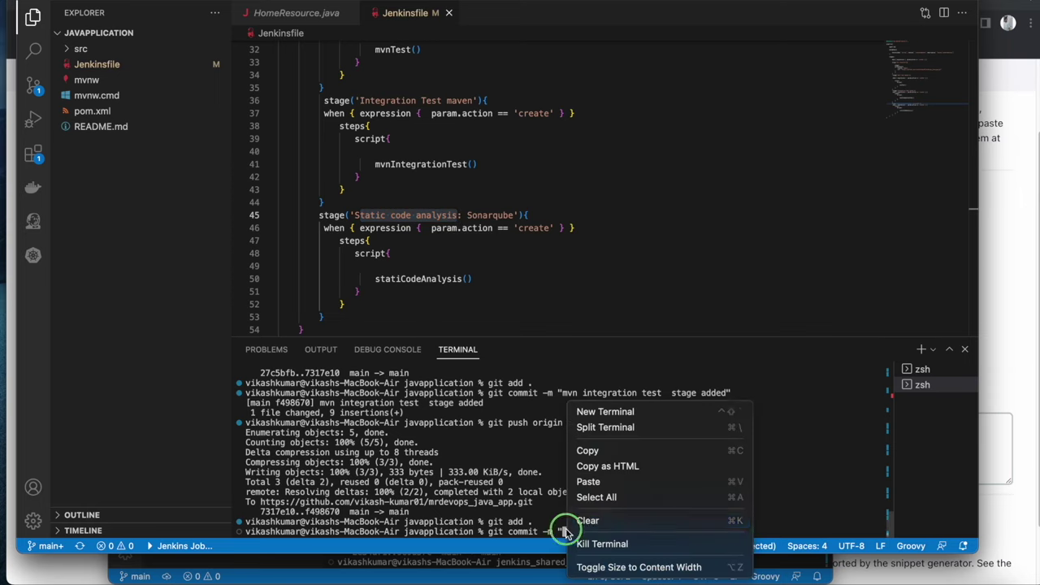
pyautogui.click(588, 481)
pyautogui.press('Return')
# Force-push the commit to origin main with git push origin main -f, approving credential access
pyautogui.write('git push origin main -f')
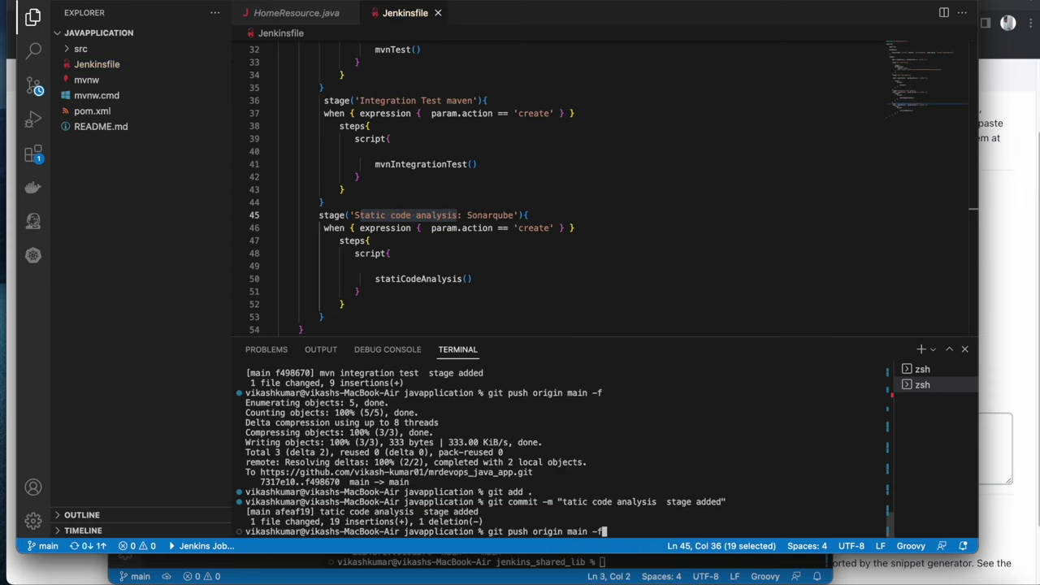
pyautogui.press('Return')
pyautogui.click(568, 214)
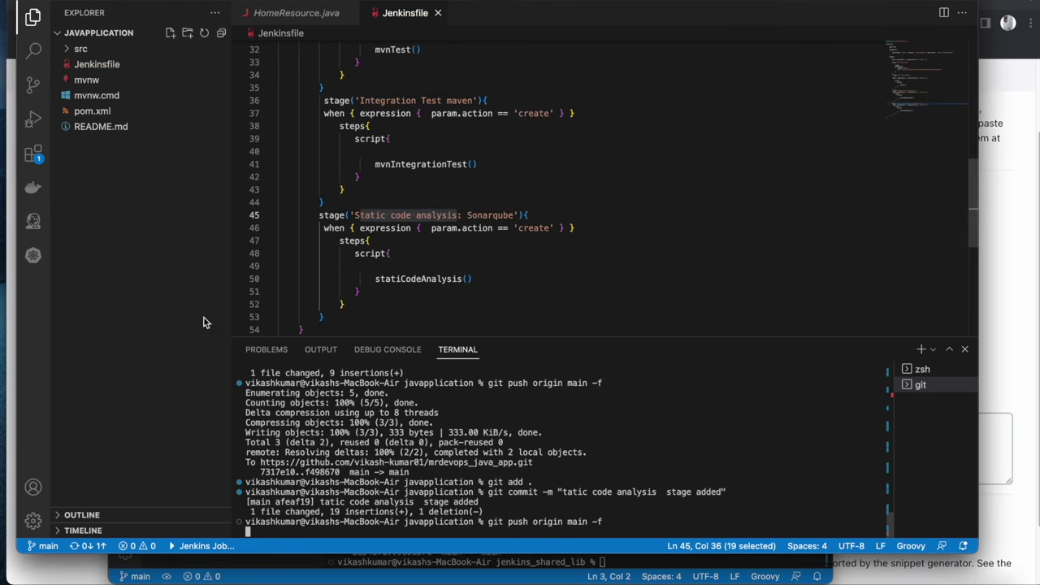
# Back in the browser, duplicate the Pipeline Syntax tab
pyautogui.click(10, 334)
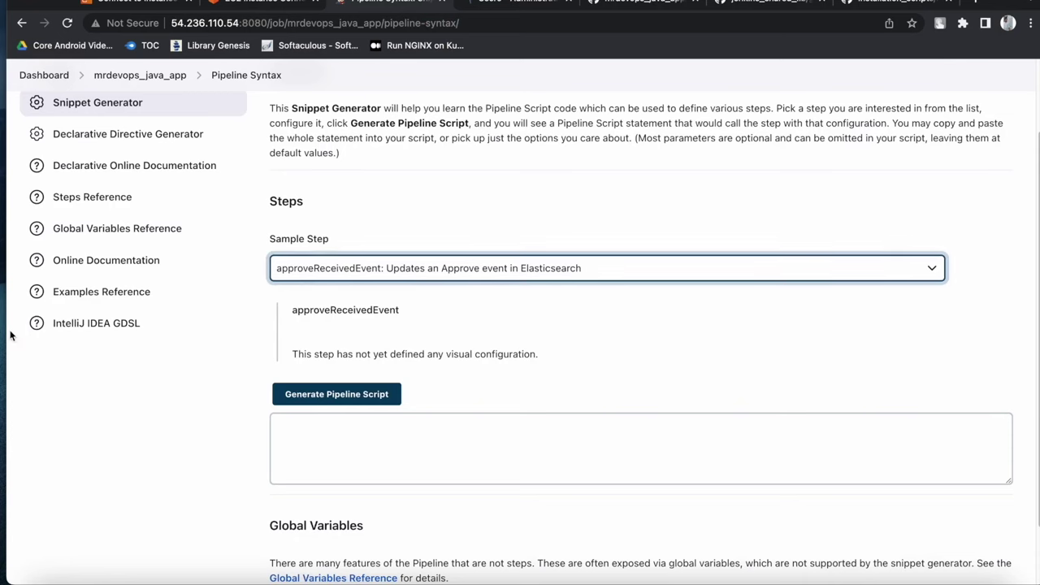
pyautogui.rightClick(387, 3)
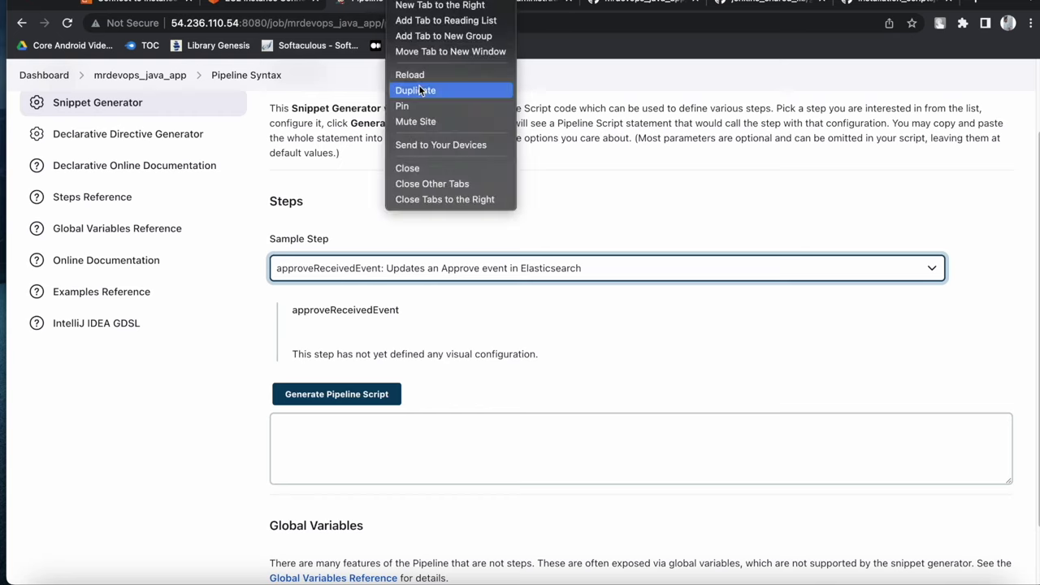
pyautogui.click(419, 90)
# Trigger a new mrdevops_java_app build and open failed build #6's console output
pyautogui.click(139, 75)
pyautogui.click(130, 238)
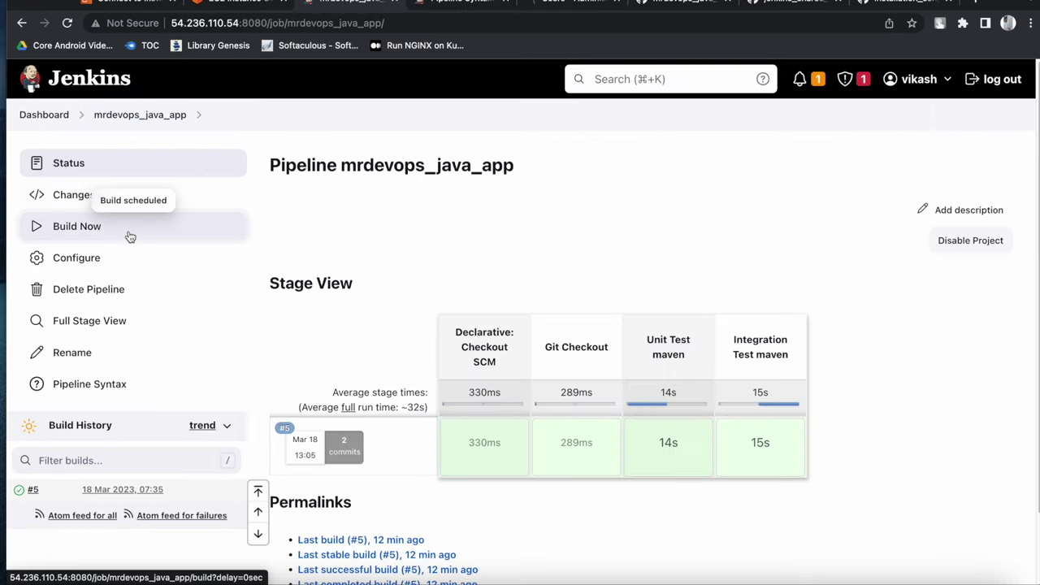
pyautogui.scroll(-1, 373, 269)
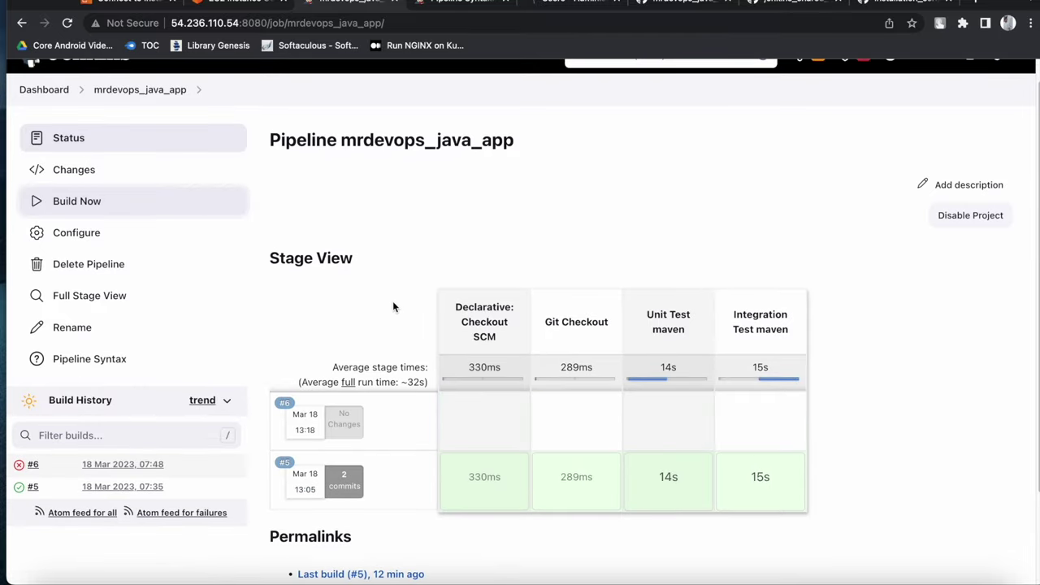
pyautogui.click(18, 464)
# Inspect the 'Expected a stage @ line 14' error around the misplaced when clause
pyautogui.scroll(-10, 502, 412)
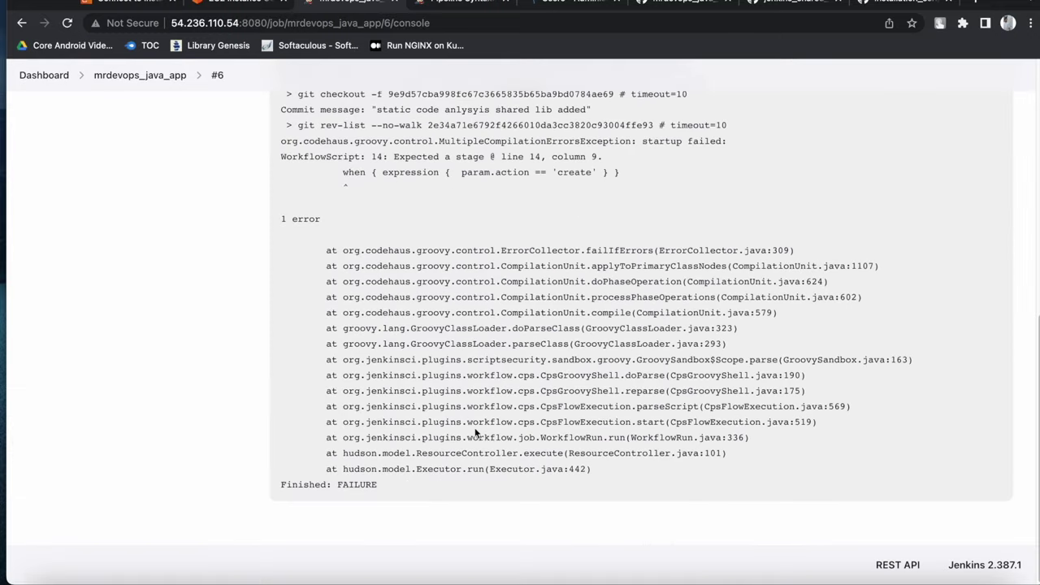
pyautogui.scroll(1, 421, 382)
pyautogui.click(351, 223)
pyautogui.doubleClick(352, 222)
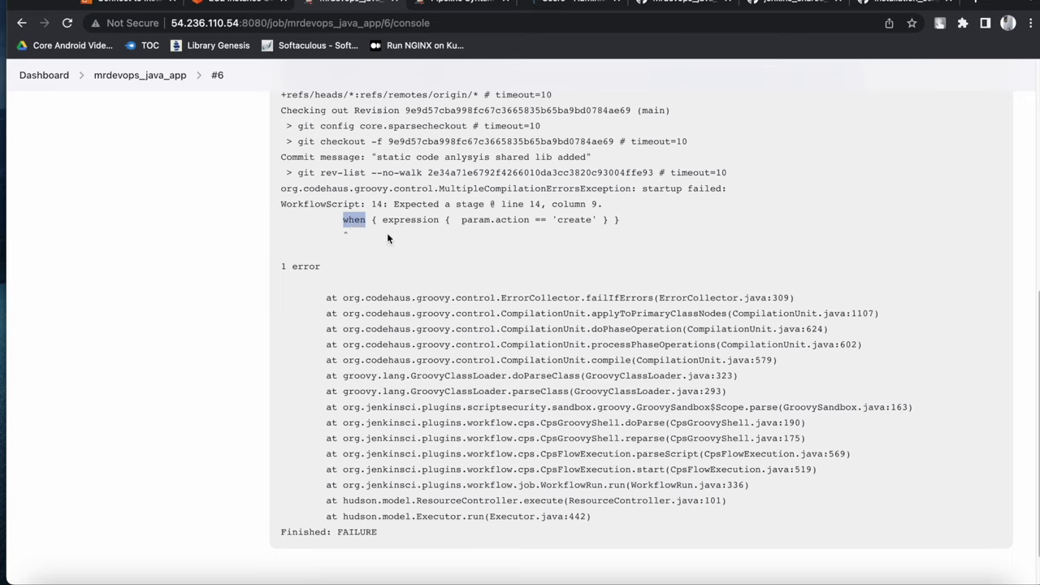
pyautogui.click(373, 221)
pyautogui.doubleClick(471, 205)
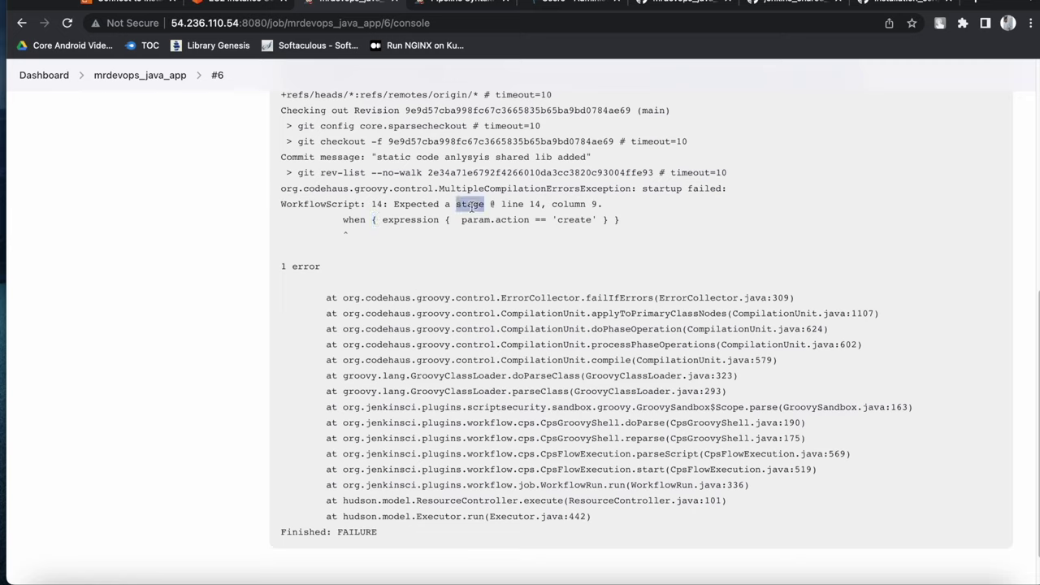
pyautogui.doubleClick(534, 206)
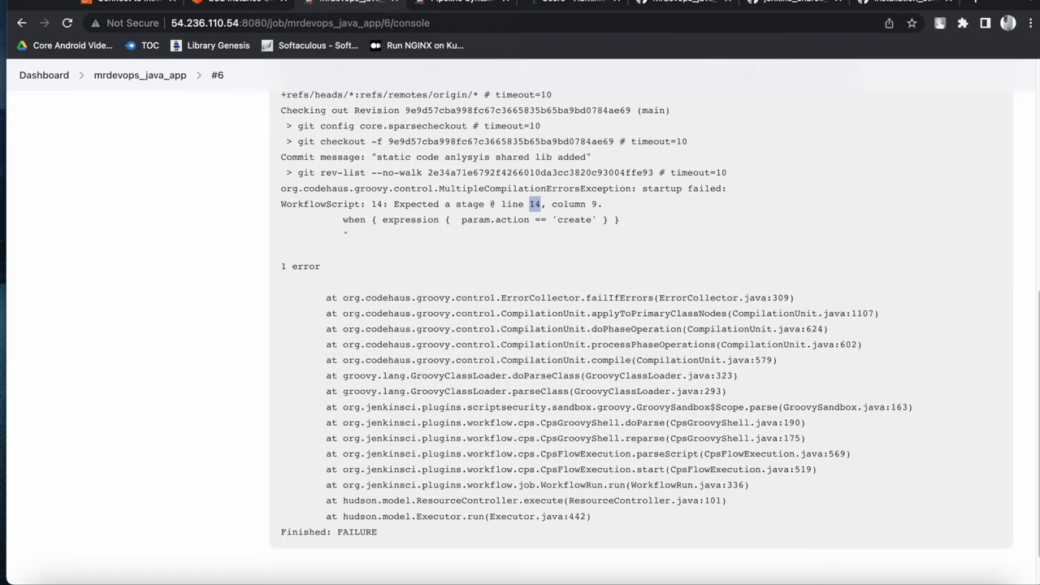
pyautogui.press('super+Tab')
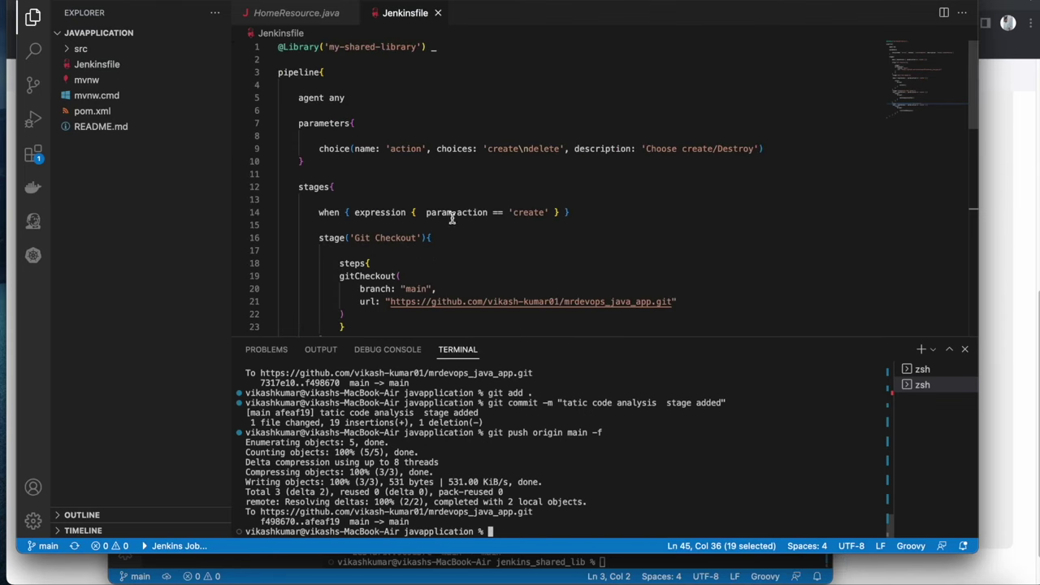
# Move the when condition from line 14 into the Git Checkout stage, remove leftover blank lines, and save the Jenkinsfile
pyautogui.moveTo(585, 211); pyautogui.dragTo(274, 209)
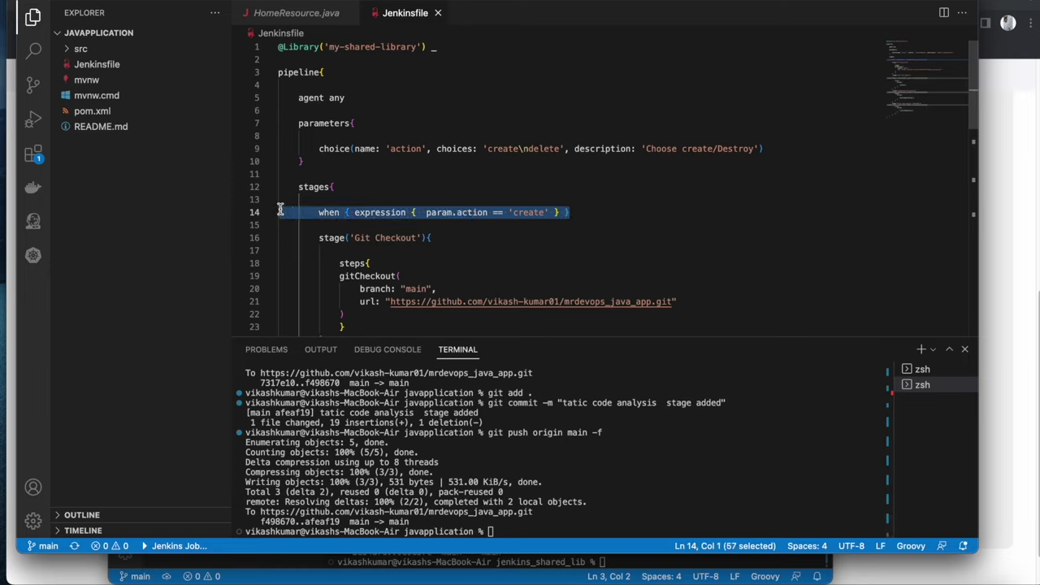
pyautogui.press('BackSpace')
pyautogui.click(391, 257)
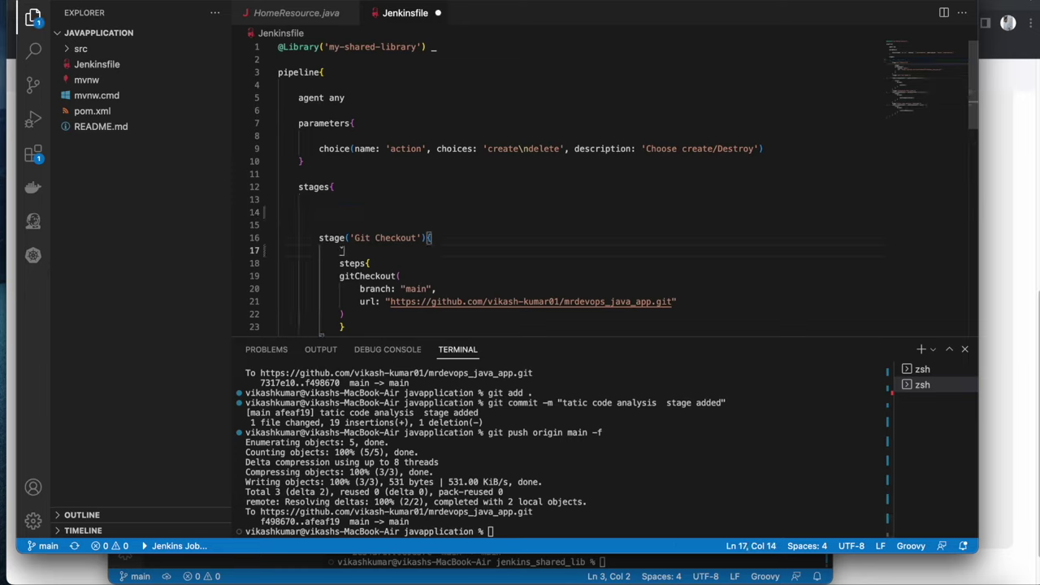
pyautogui.press('super+v')
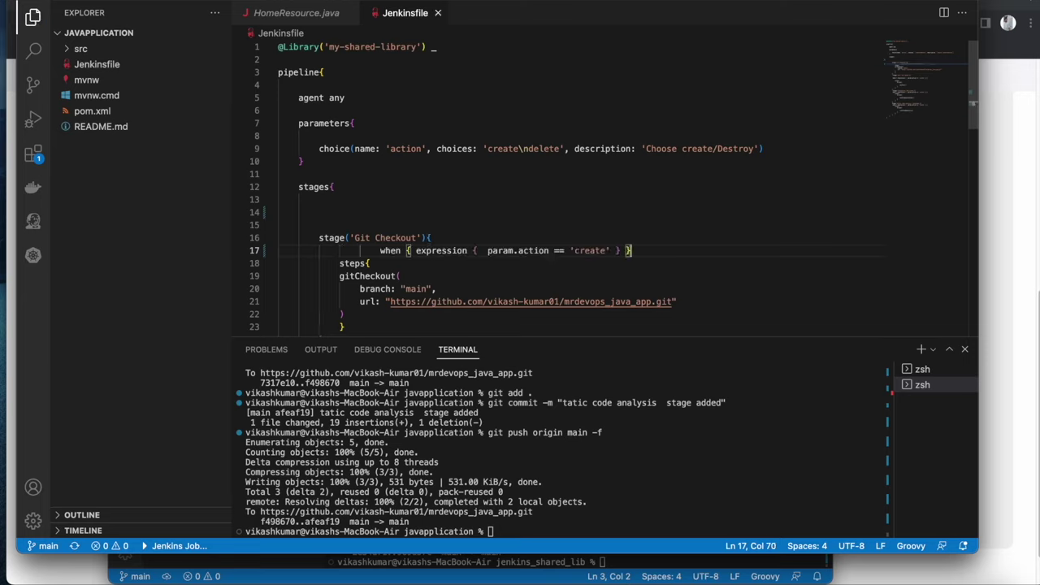
pyautogui.click(355, 224)
pyautogui.press('BackSpace')
pyautogui.press('BackSpace')
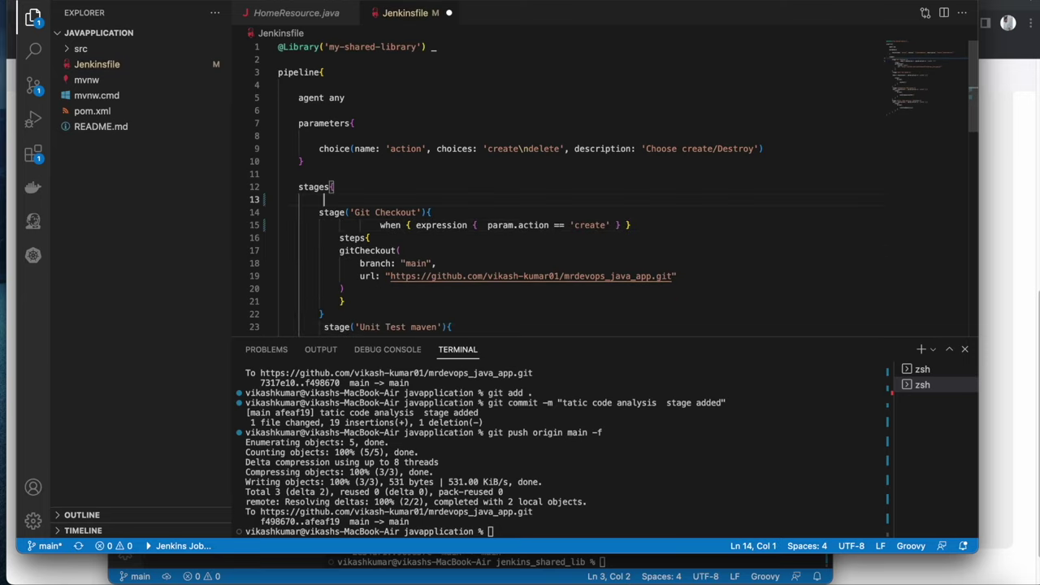
pyautogui.press('super+s')
pyautogui.scroll(-6, 416, 265)
pyautogui.scroll(6, 416, 265)
pyautogui.scroll(-4, 416, 265)
pyautogui.scroll(-8, 416, 265)
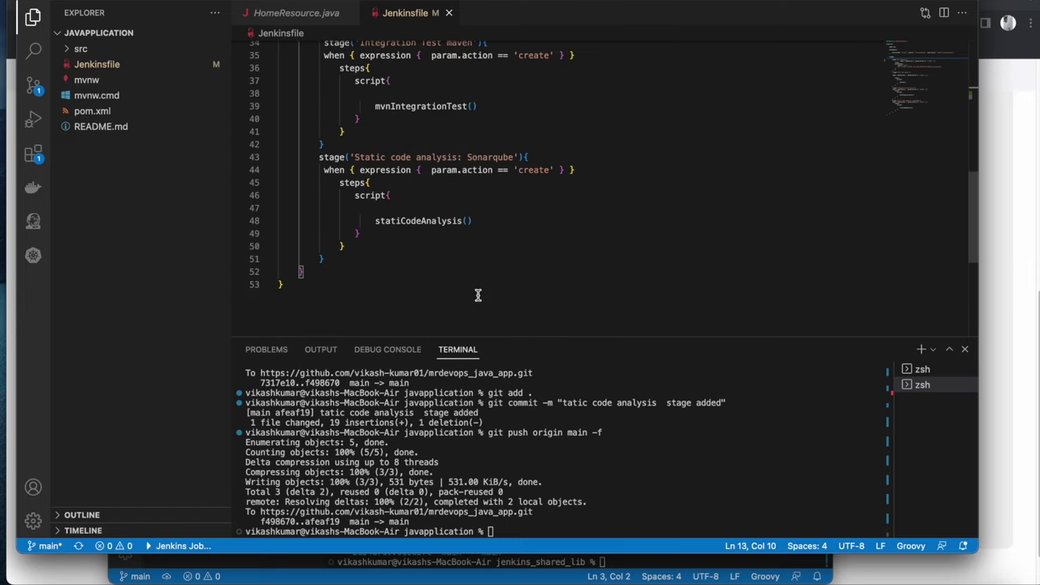
# Rerun git add ., git commit and git push origin main -f, denying the keychain prompt
pyautogui.click(636, 461)
pyautogui.press('Up')
pyautogui.press('Up')
pyautogui.press('Up')
pyautogui.press('Return')
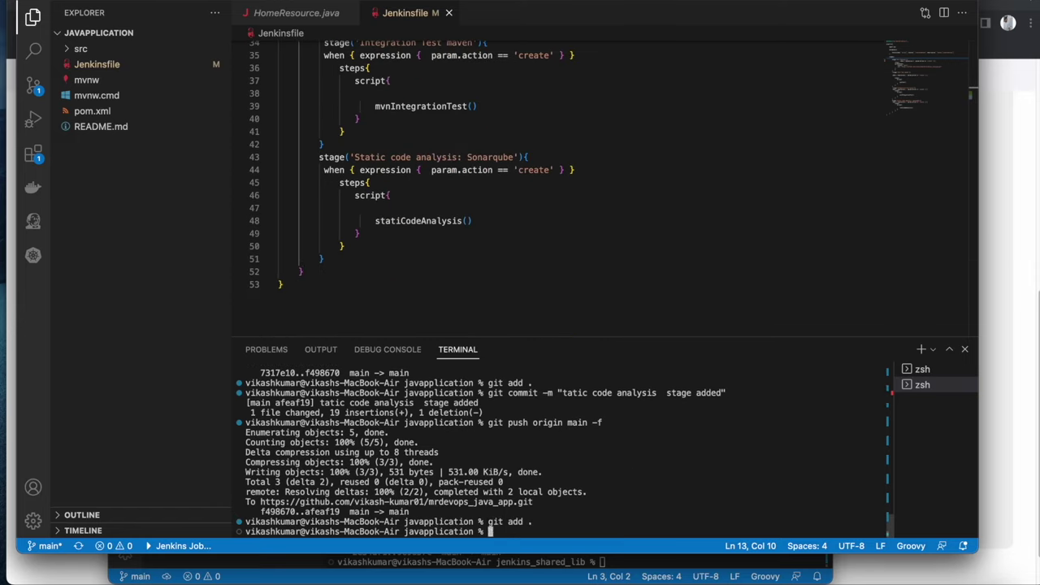
pyautogui.press('Up')
pyautogui.press('Up')
pyautogui.press('Return')
pyautogui.press('Up')
pyautogui.press('Up')
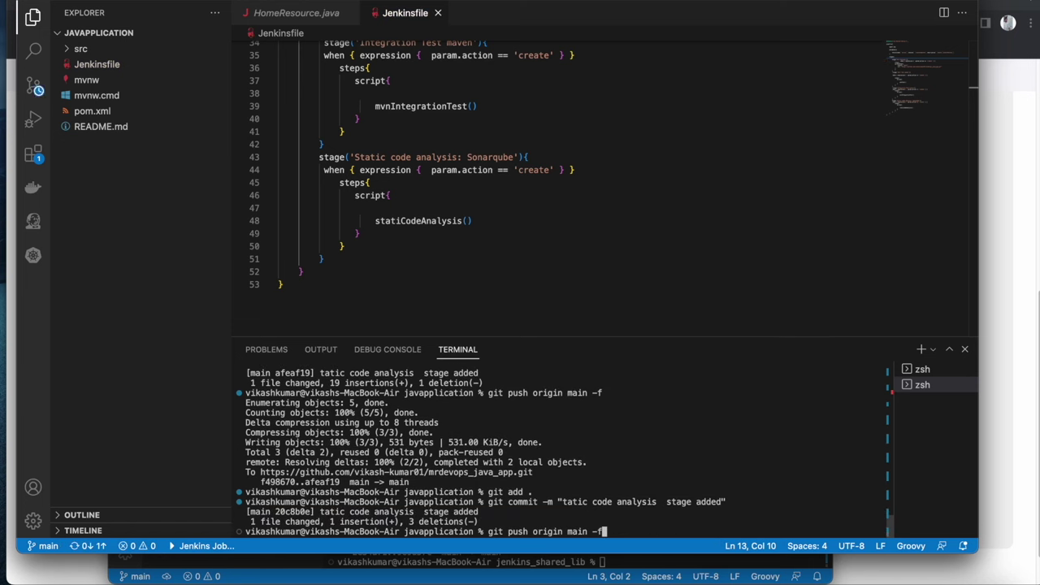
pyautogui.press('Return')
pyautogui.click(566, 216)
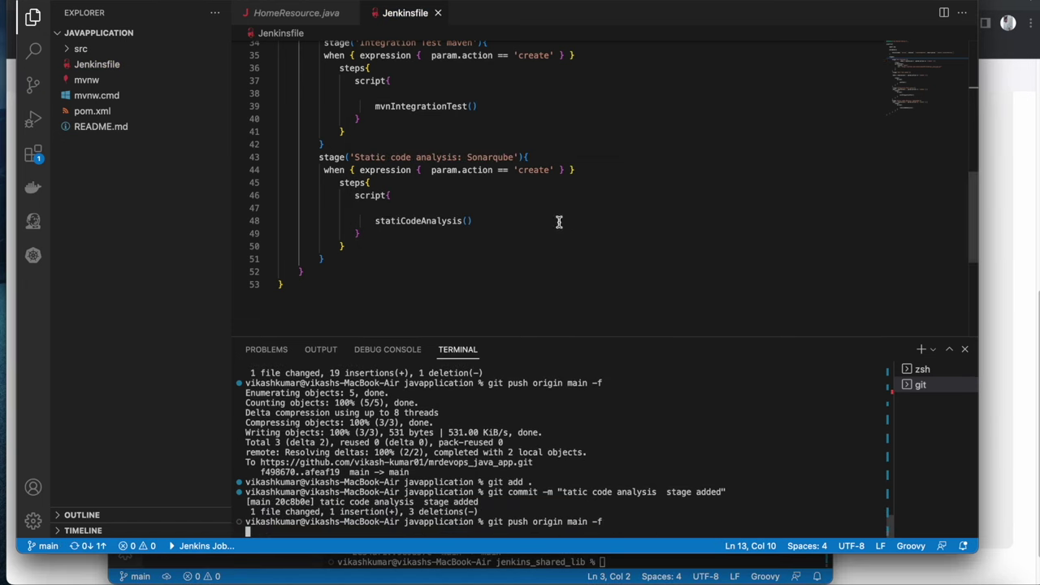
# Start build #7 of mrdevops_java_app from its job page
pyautogui.press('super+Tab')
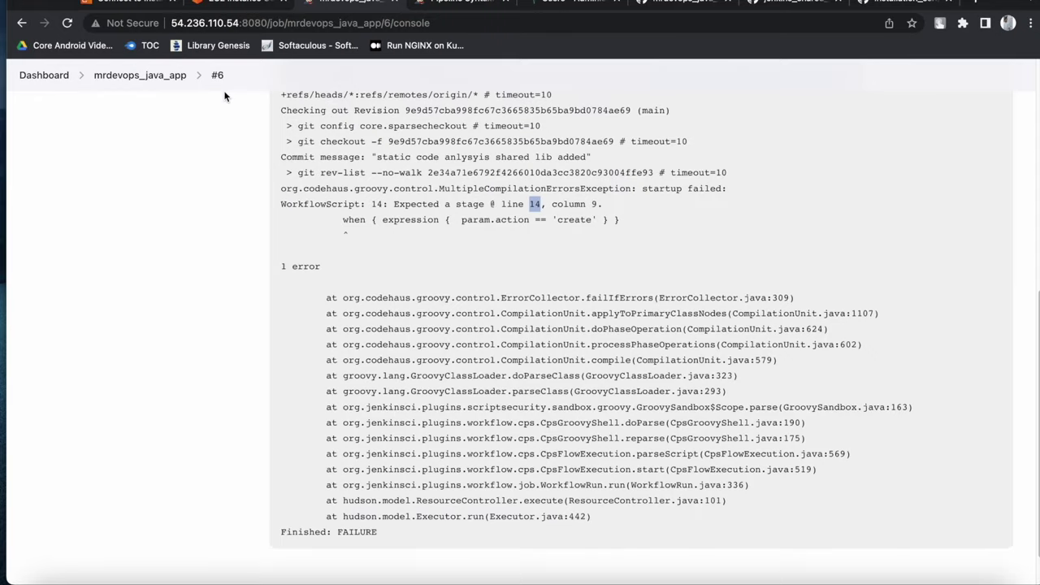
pyautogui.click(163, 74)
pyautogui.click(123, 225)
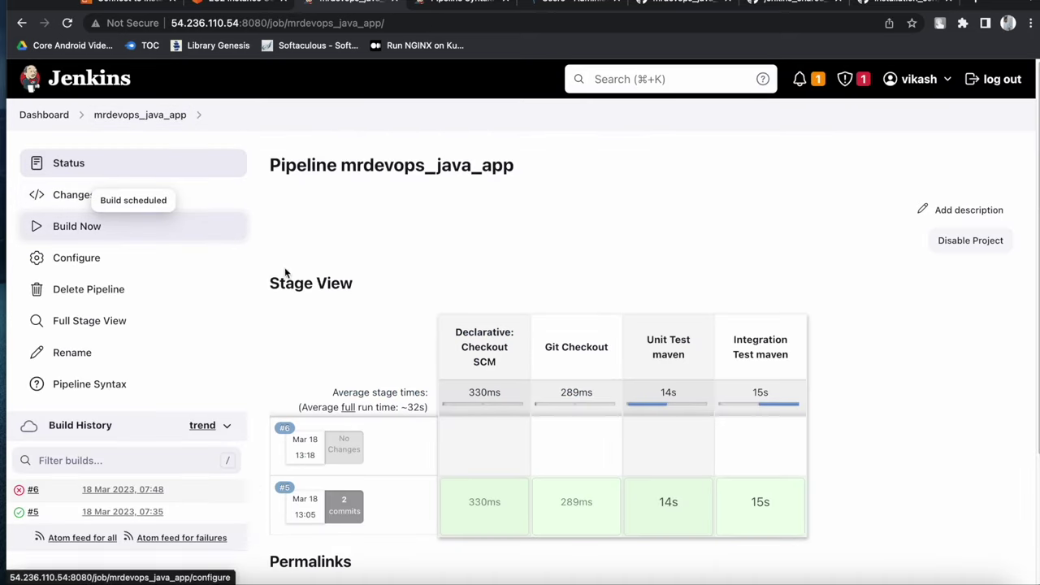
pyautogui.scroll(-1, 311, 352)
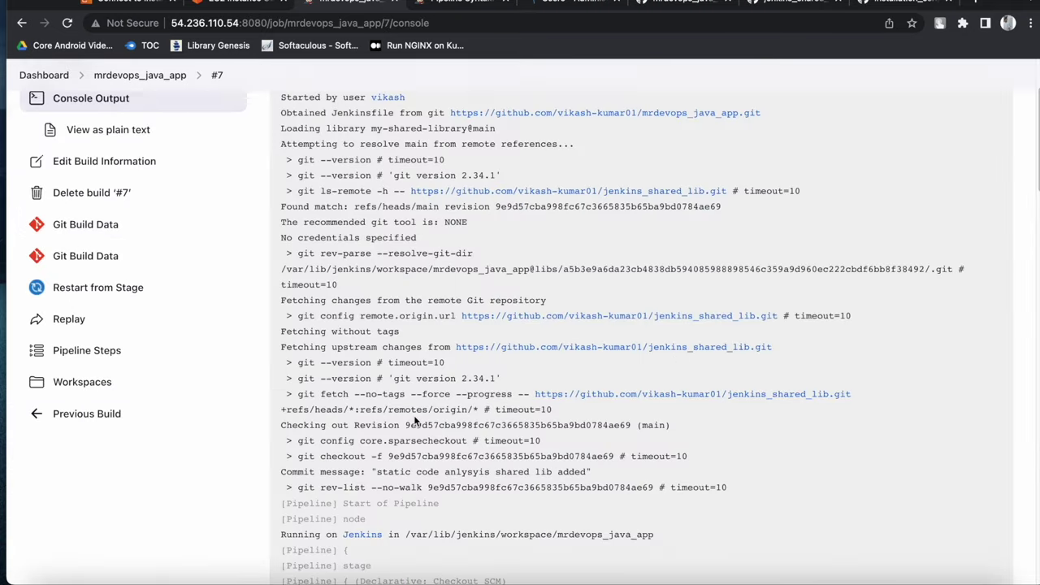
pyautogui.scroll(-15, 416, 417)
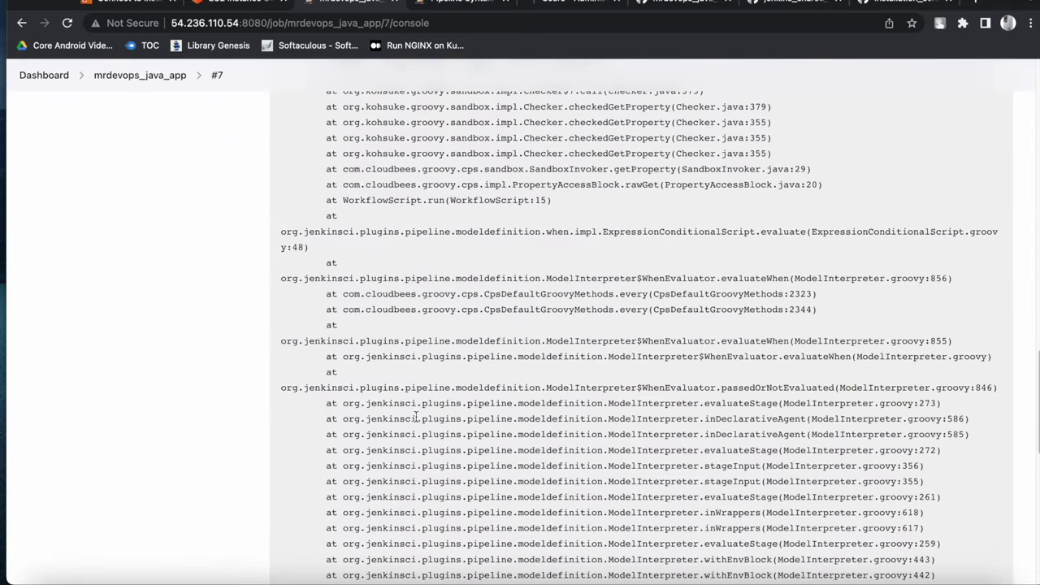
# Read build #7's console log to the 'No such property: param' exception and skipped Sonarqube stage
pyautogui.scroll(15, 417, 416)
pyautogui.scroll(-4, 417, 414)
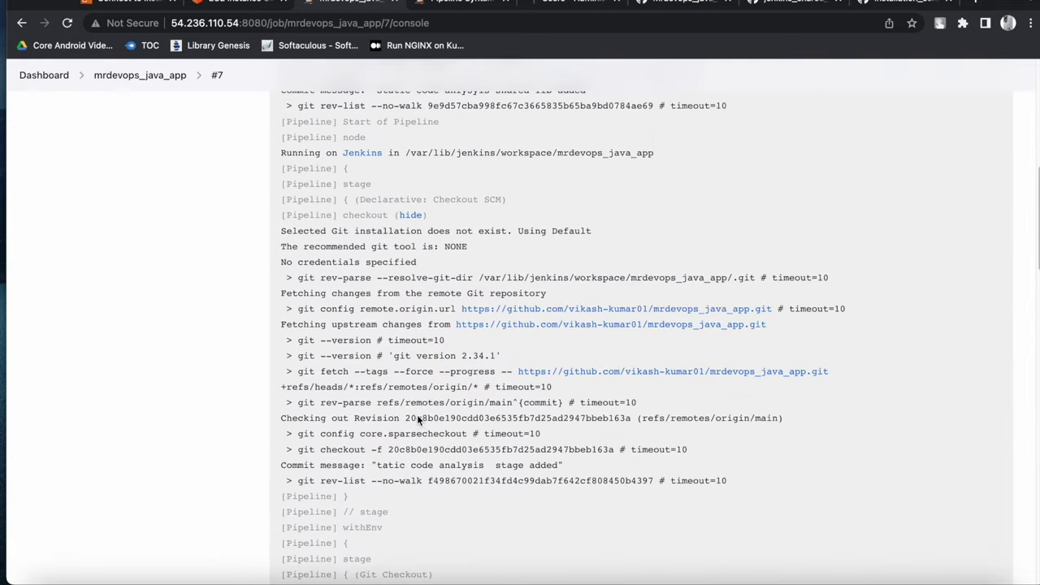
pyautogui.scroll(-5, 482, 414)
pyautogui.scroll(-9, 472, 381)
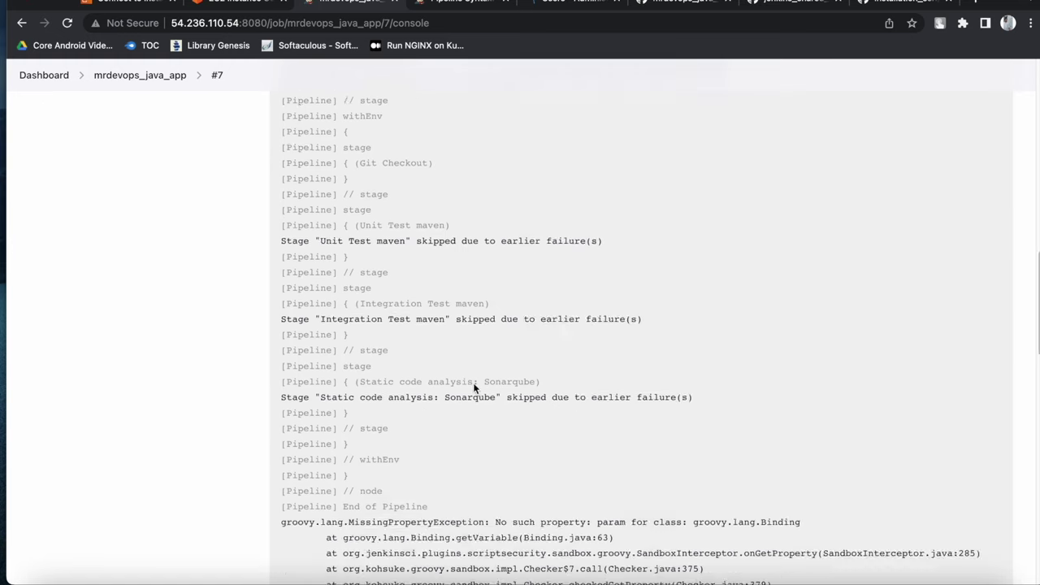
pyautogui.scroll(4, 477, 372)
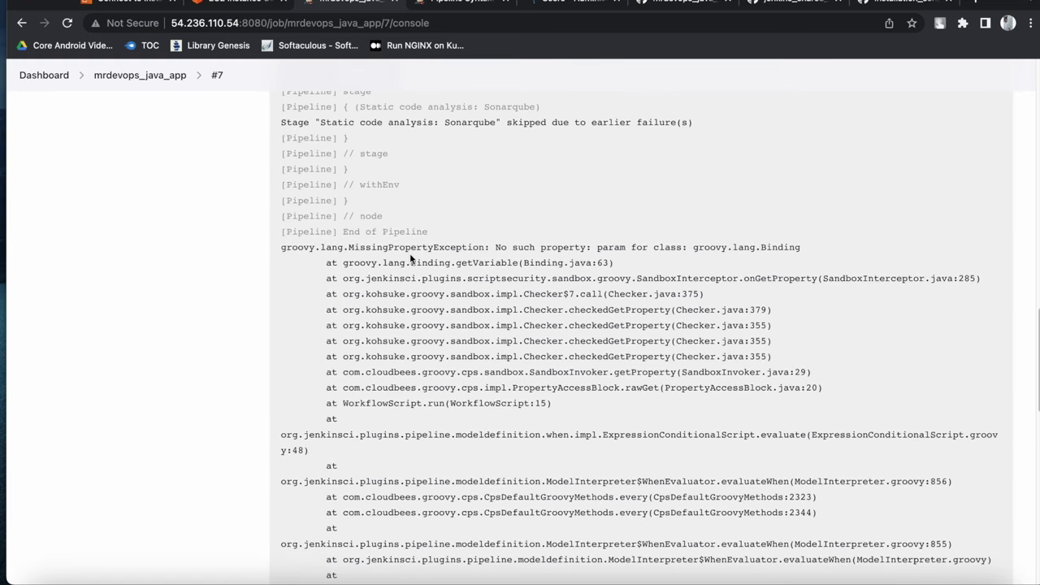
pyautogui.doubleClick(469, 123)
pyautogui.scroll(1, 464, 235)
pyautogui.scroll(-6, 464, 239)
pyautogui.scroll(10, 456, 247)
pyautogui.scroll(3, 456, 247)
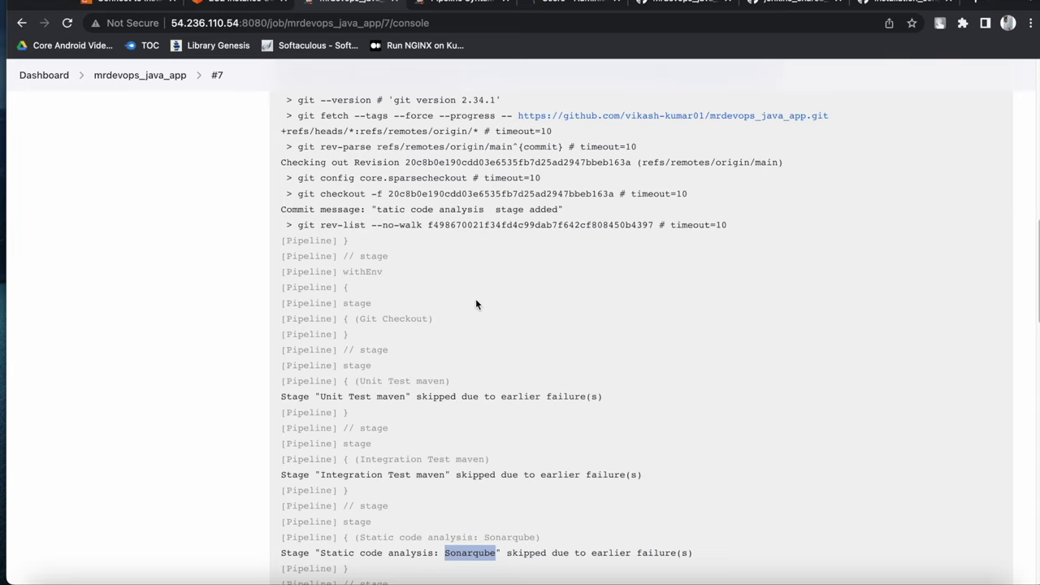
pyautogui.scroll(-7, 476, 304)
pyautogui.scroll(-1, 501, 307)
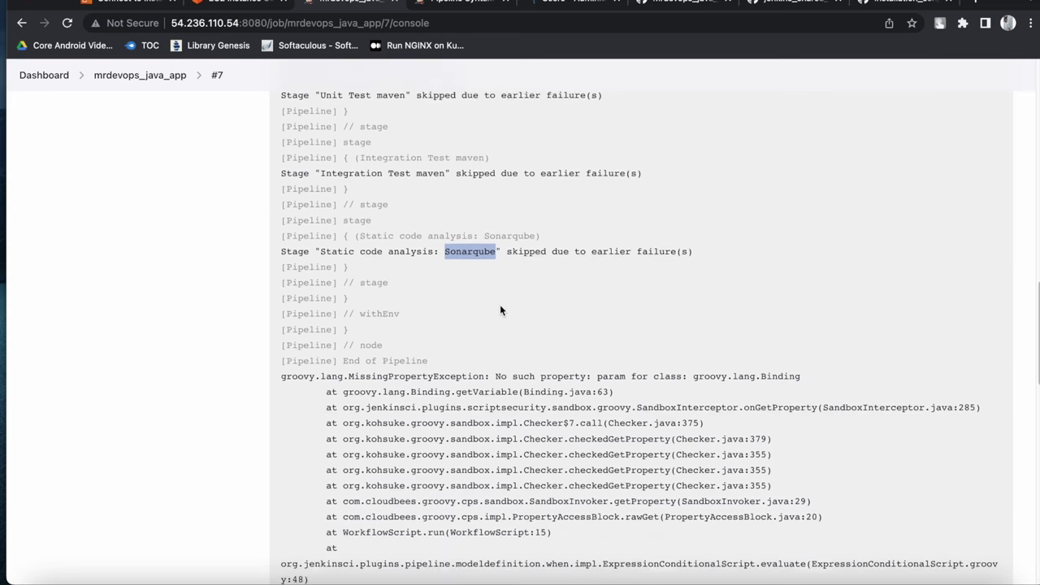
pyautogui.click(787, 578)
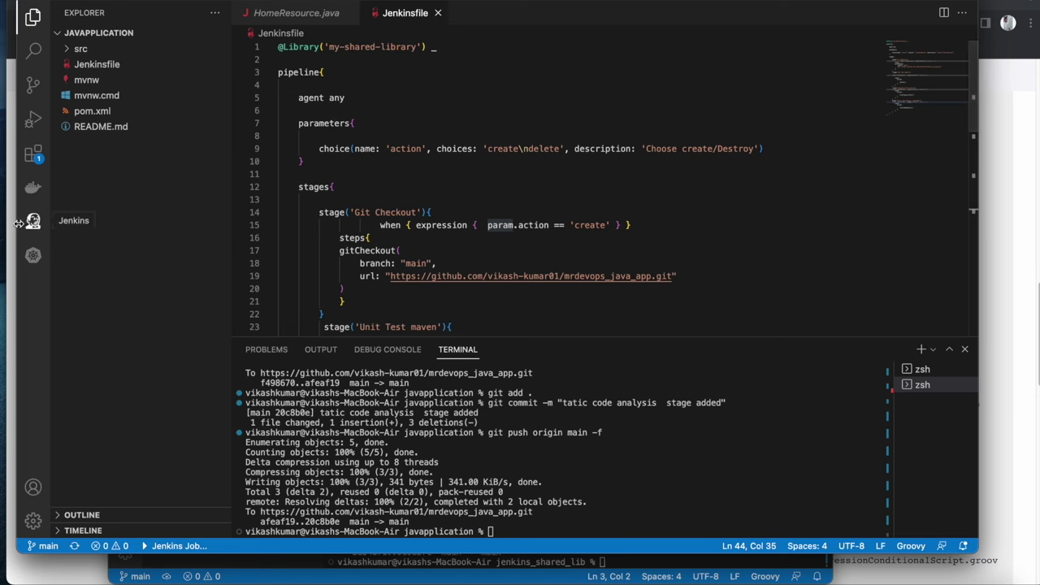
# Run build #8 of mrdevops_java_app with the action parameter set to create
pyautogui.press('super+Tab')
pyautogui.click(140, 75)
pyautogui.click(139, 230)
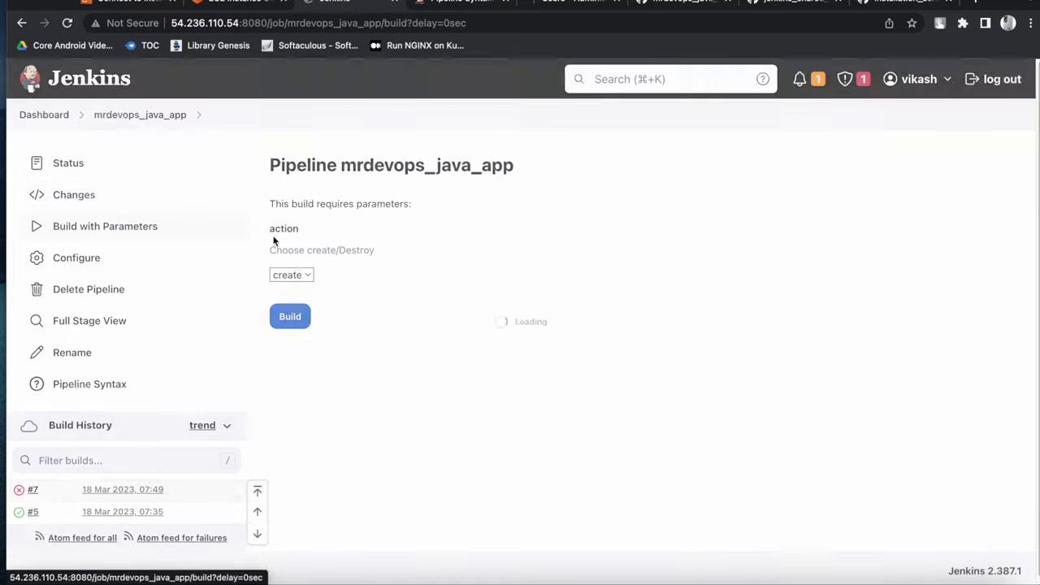
pyautogui.click(297, 275)
pyautogui.click(298, 278)
pyautogui.click(295, 314)
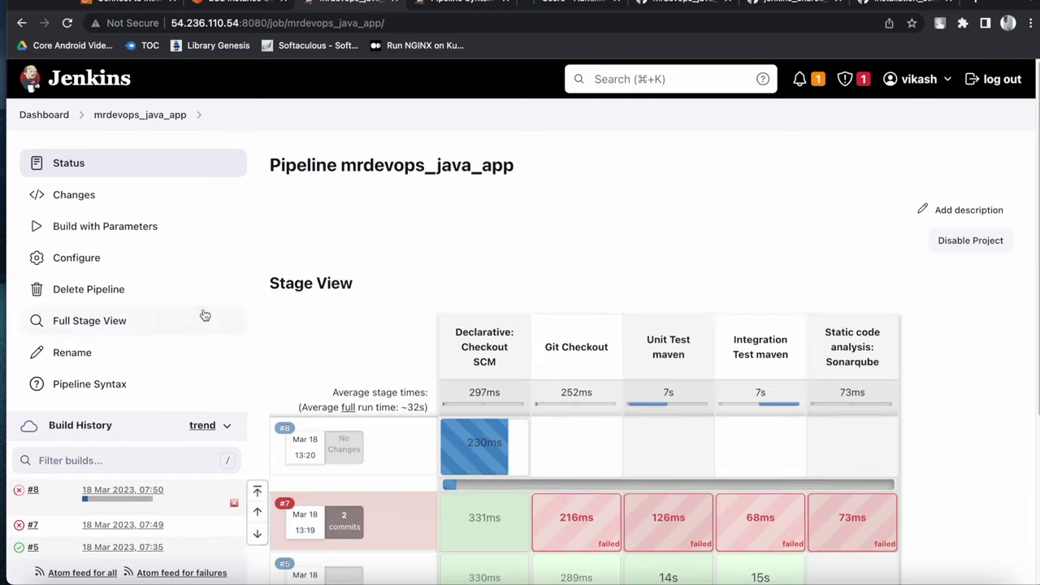
# Open build #8's console log and locate the same missing param property error
pyautogui.scroll(-1, 203, 317)
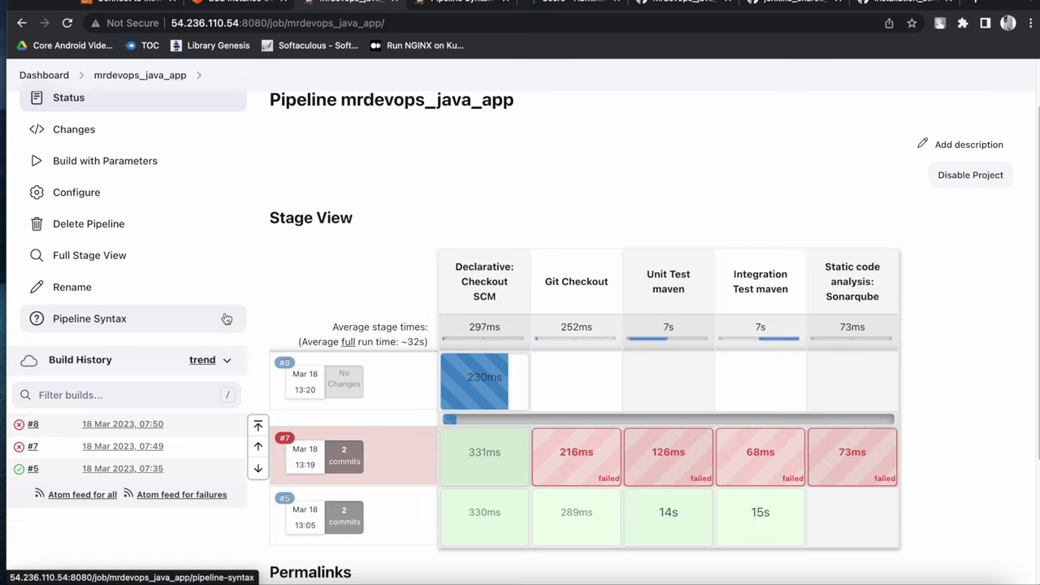
pyautogui.click(19, 424)
pyautogui.scroll(-15, 513, 387)
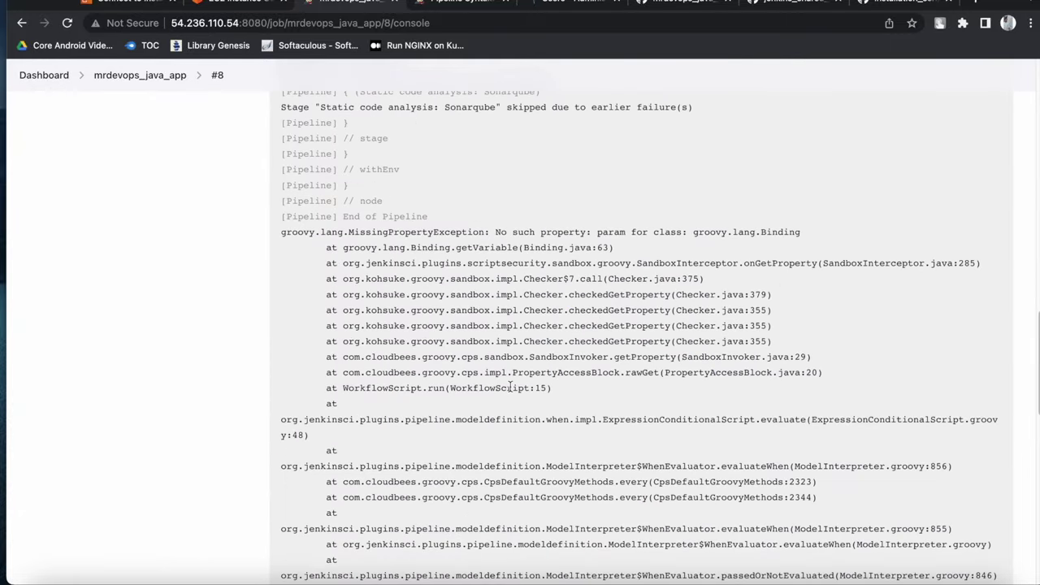
pyautogui.doubleClick(619, 232)
# Compare the param reference on line 15 with the parameters block's choice 'action' declaration
pyautogui.click(786, 577)
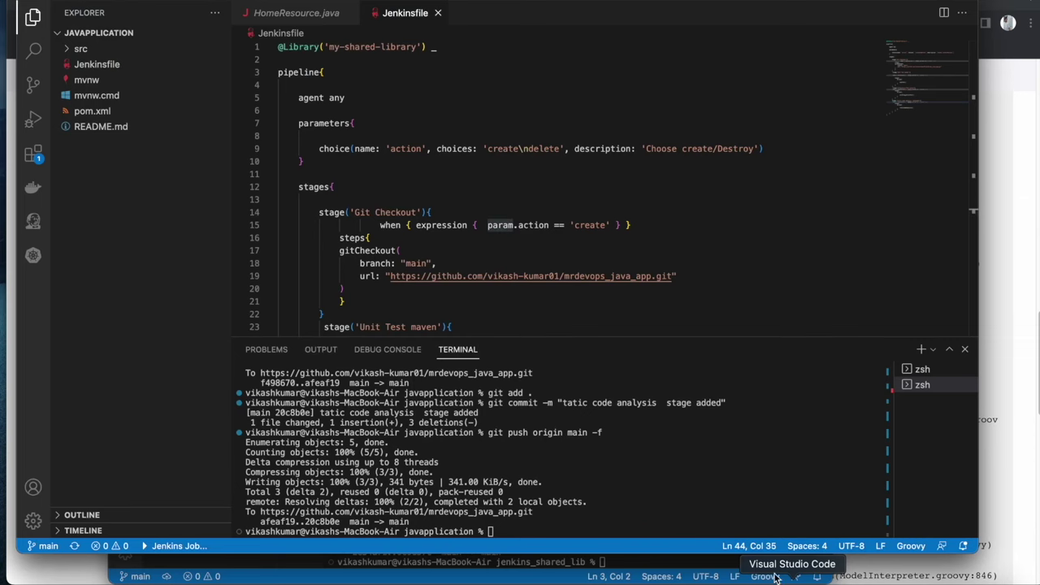
pyautogui.doubleClick(499, 225)
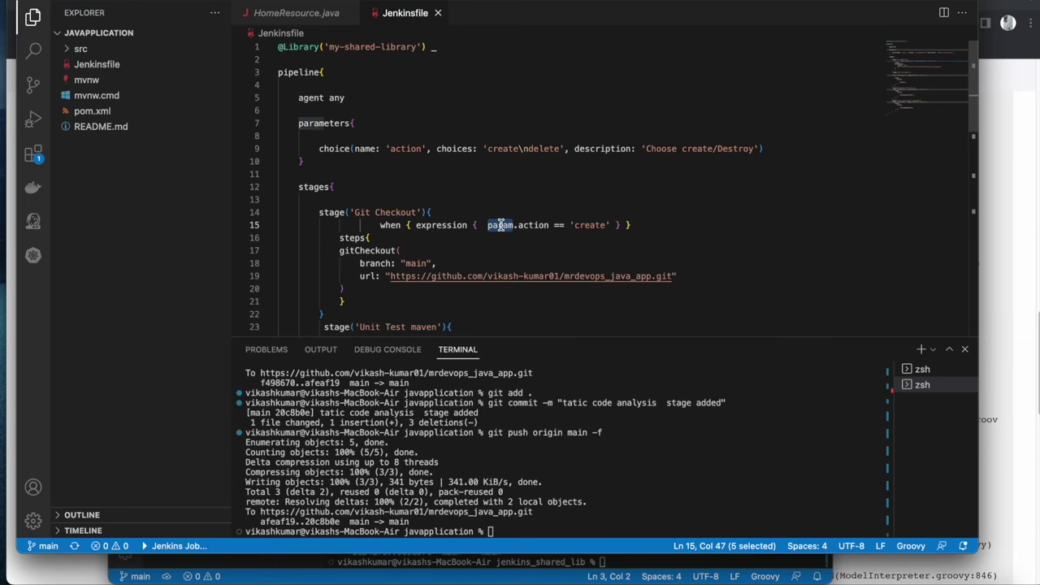
pyautogui.doubleClick(323, 124)
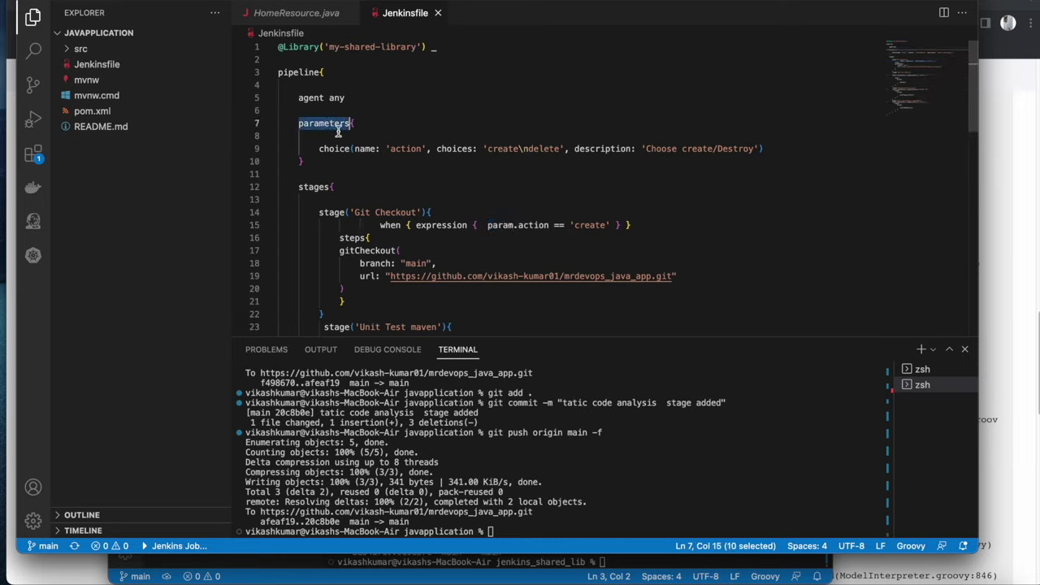
pyautogui.doubleClick(339, 150)
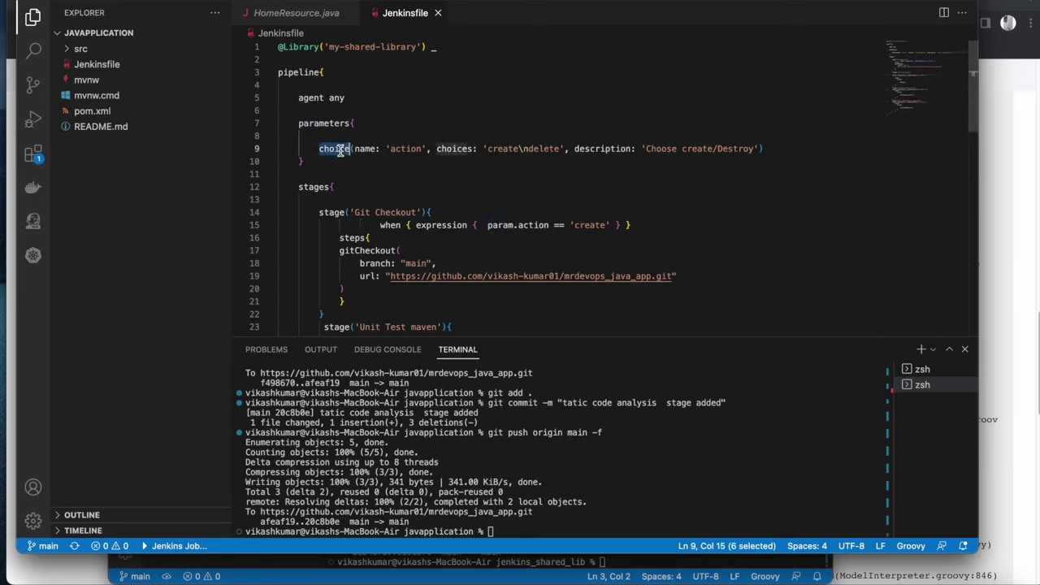
pyautogui.doubleClick(404, 149)
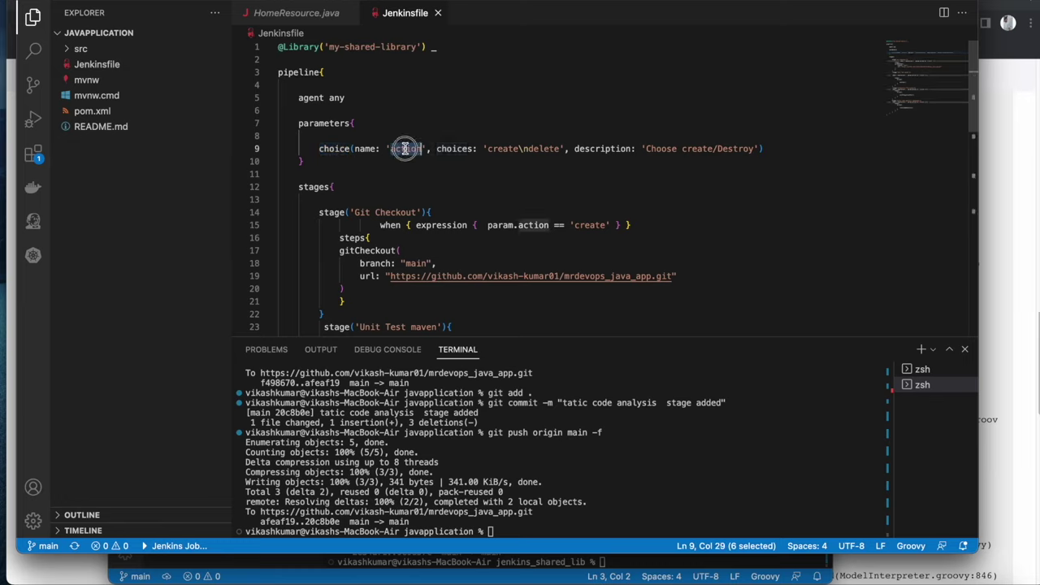
pyautogui.doubleClick(451, 150)
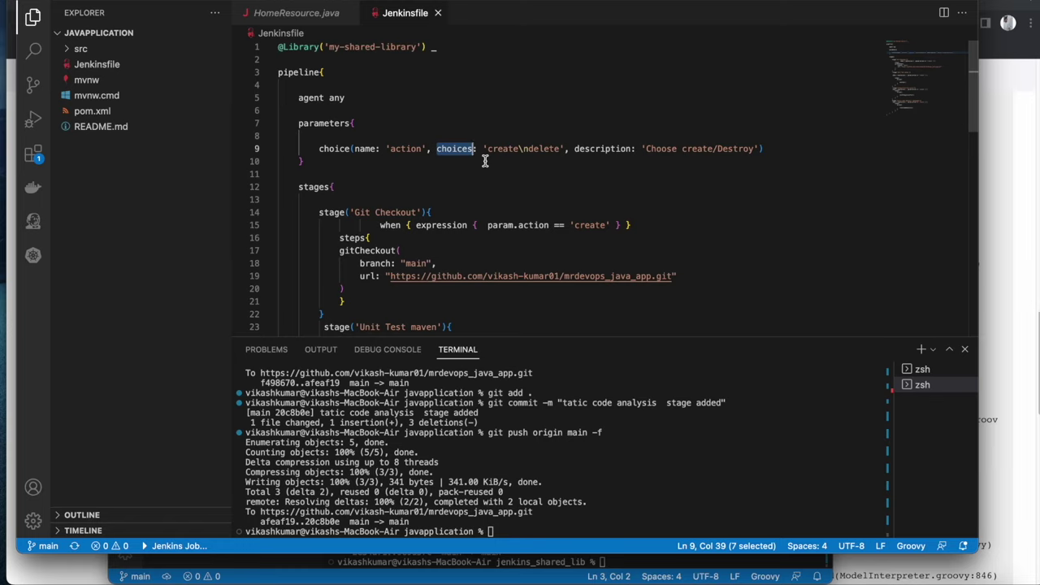
pyautogui.doubleClick(605, 150)
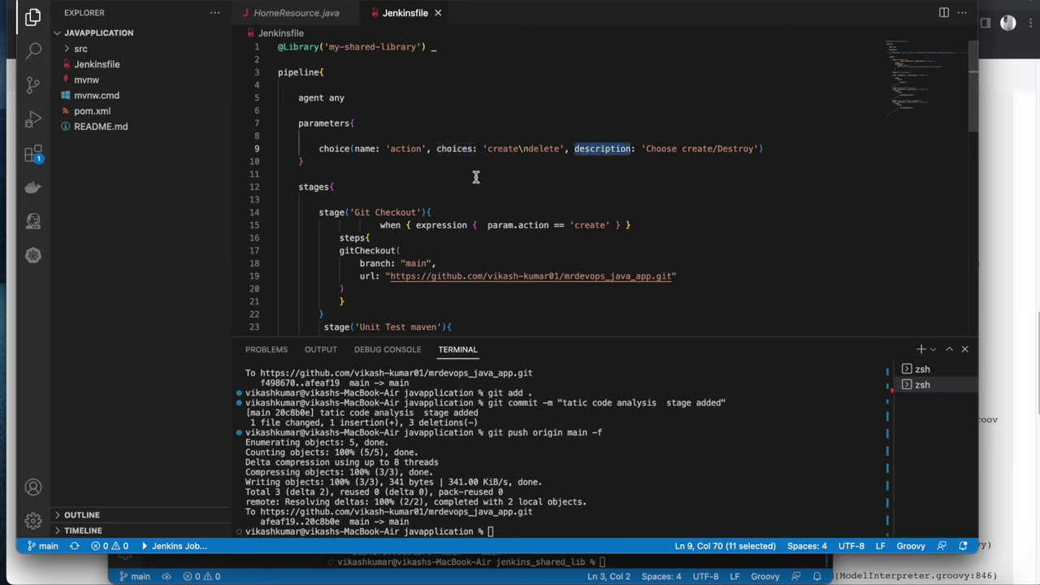
pyautogui.scroll(-2, 523, 316)
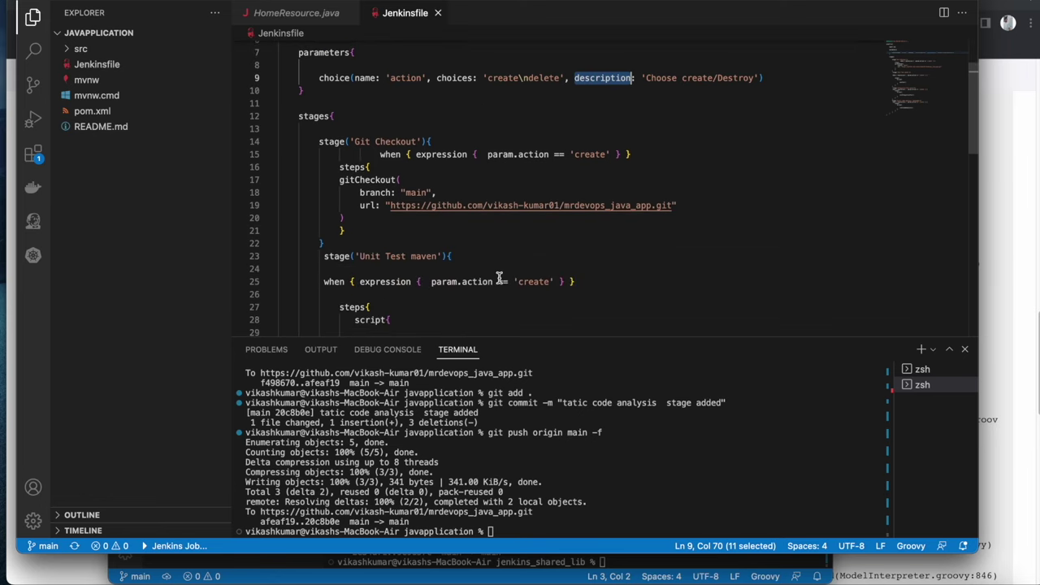
pyautogui.scroll(2, 481, 185)
# Change param to params.action in the when conditions on lines 15, 25, 35 and 44
pyautogui.click(512, 225)
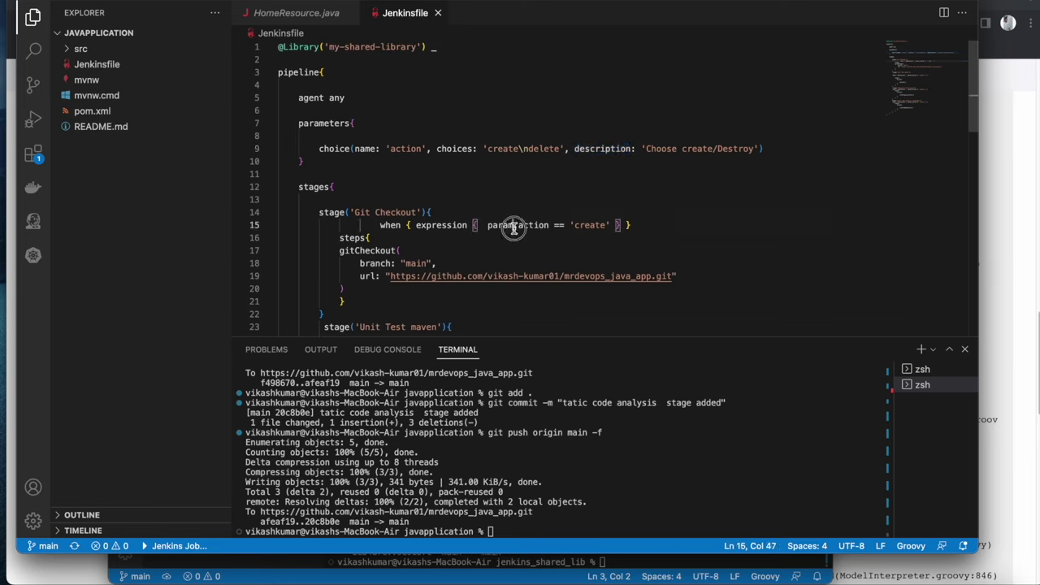
pyautogui.write('s')
pyautogui.click(534, 252)
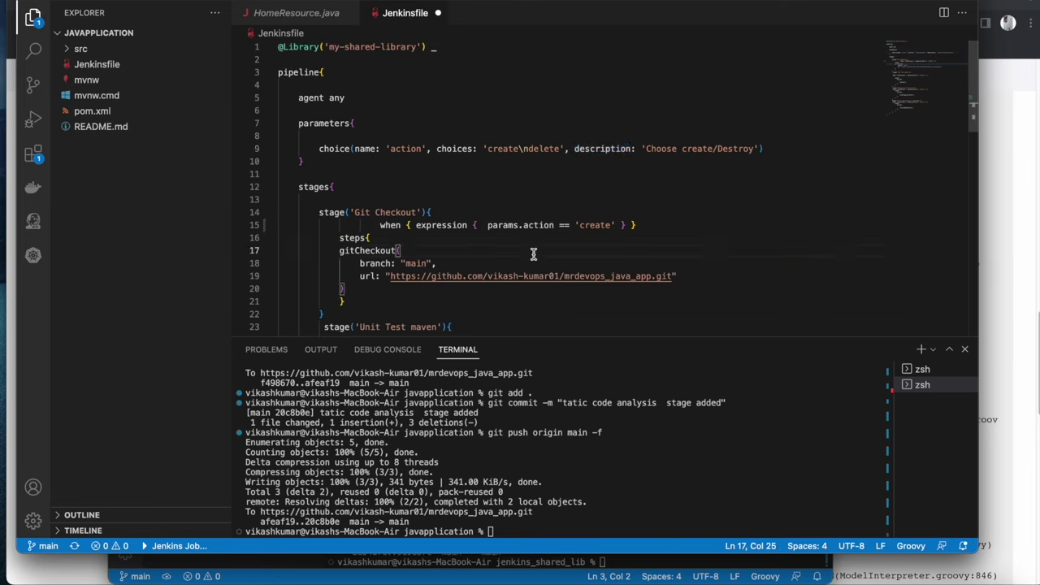
pyautogui.scroll(-4, 499, 221)
pyautogui.click(457, 213)
pyautogui.write('s')
pyautogui.scroll(-7, 457, 277)
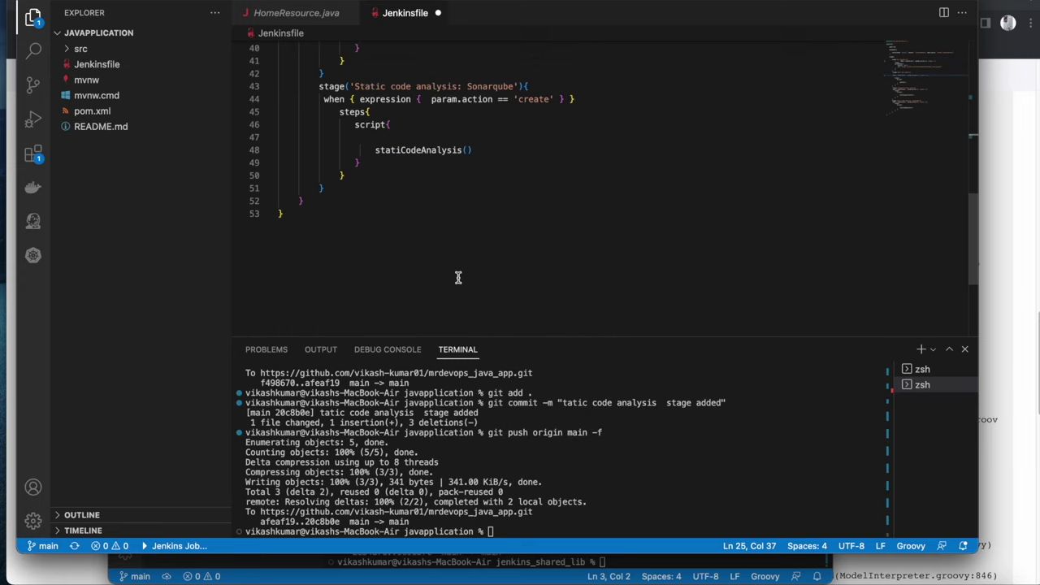
pyautogui.scroll(2, 460, 187)
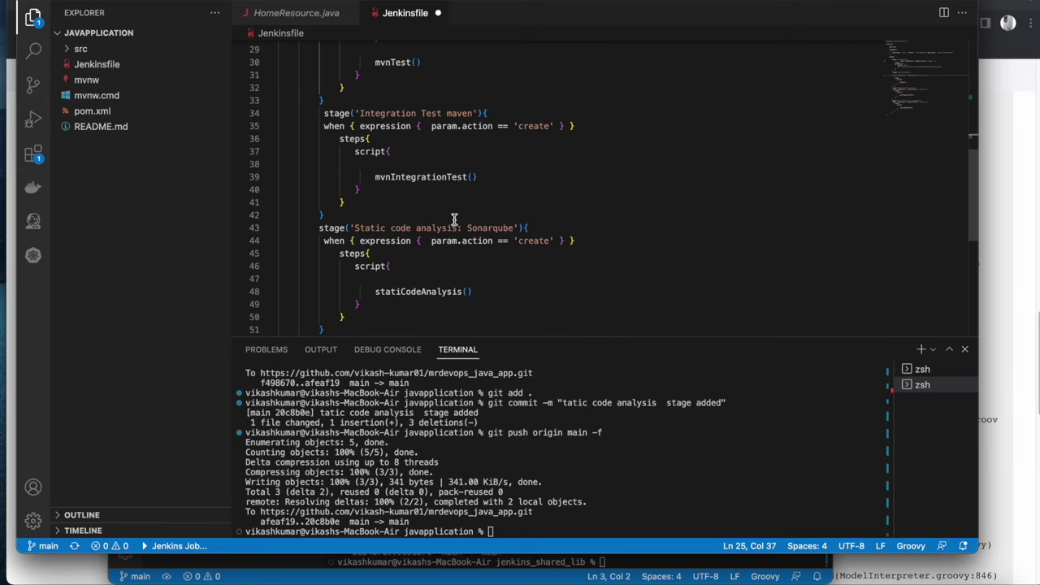
pyautogui.click(457, 126)
pyautogui.write('s')
pyautogui.moveTo(441, 176); pyautogui.dragTo(446, 177)
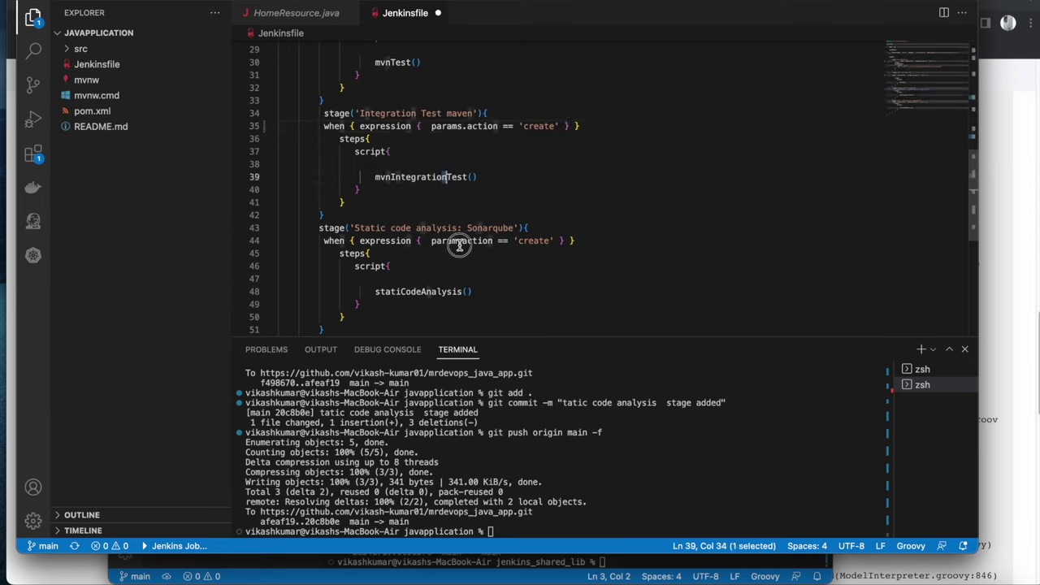
pyautogui.click(458, 242)
pyautogui.write('s')
pyautogui.click(503, 203)
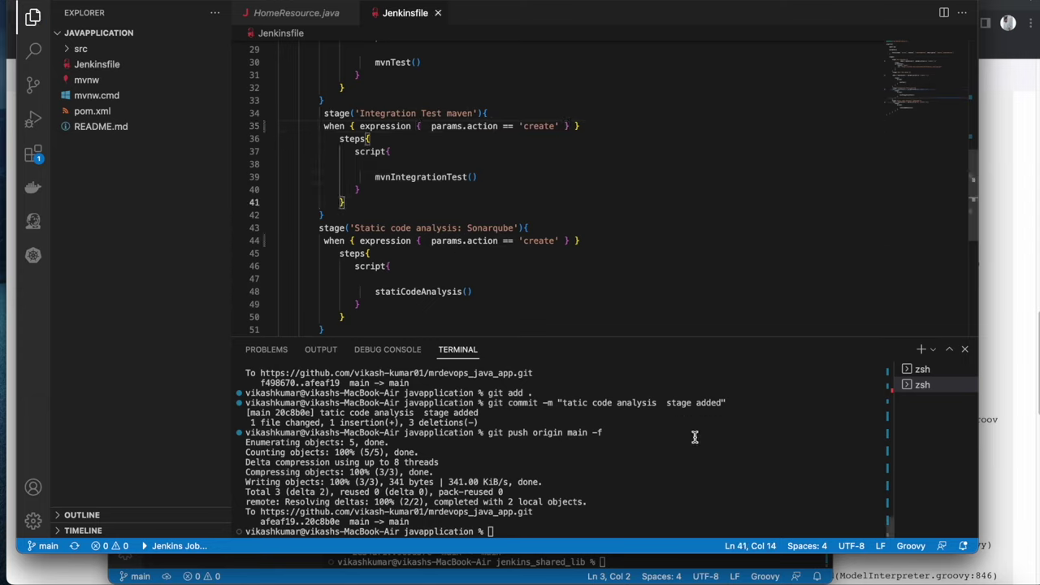
# Stage, commit and force-push the fix to main, declining the keychain password request
pyautogui.click(696, 480)
pyautogui.press('Up')
pyautogui.press('Up')
pyautogui.press('Up')
pyautogui.press('Up')
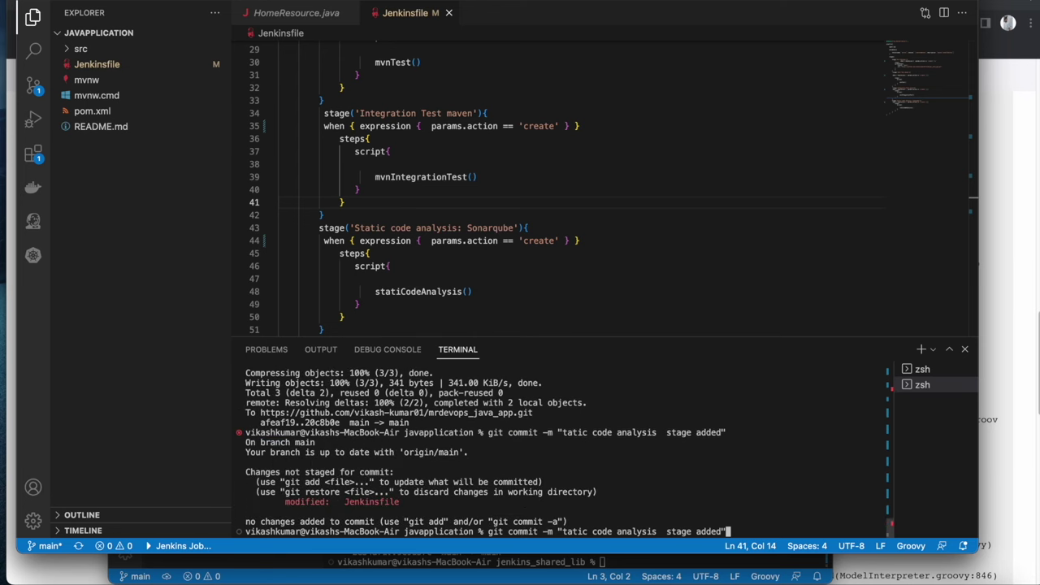
pyautogui.press('Return')
pyautogui.press('Up')
pyautogui.press('Up')
pyautogui.press('Down')
pyautogui.press('Return')
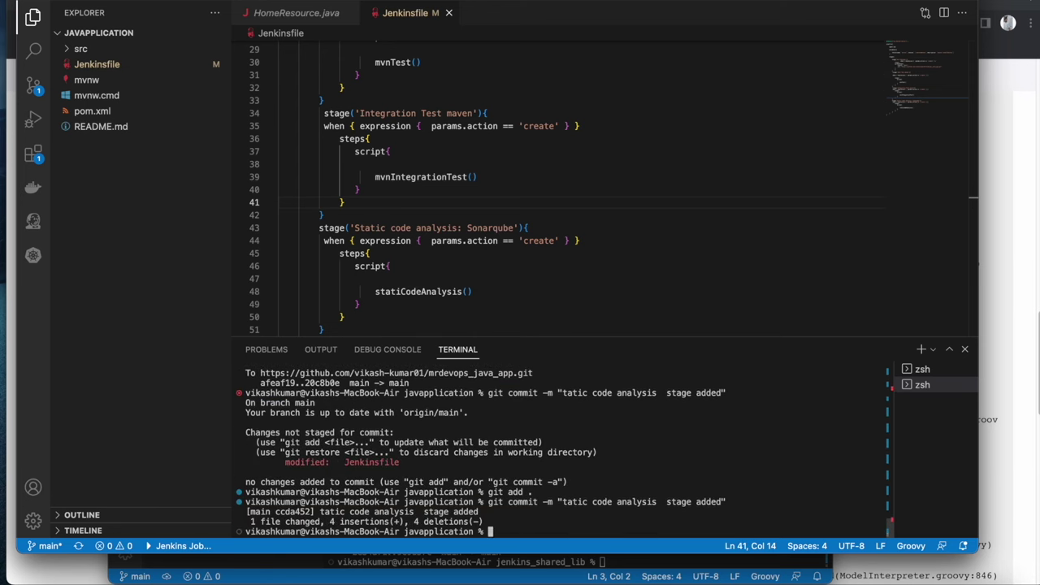
pyautogui.press('Up')
pyautogui.press('Up')
pyautogui.press('Return')
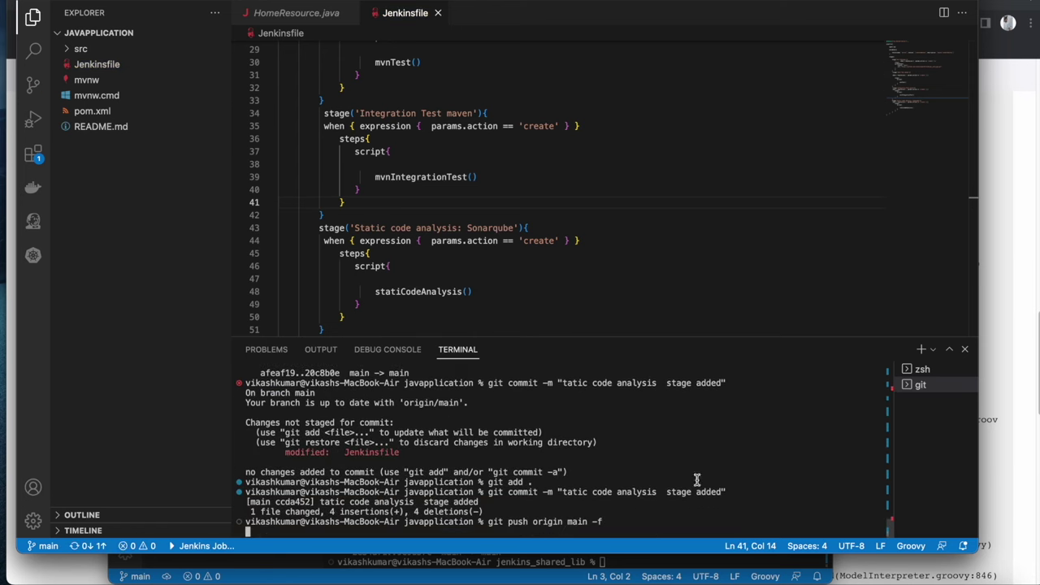
pyautogui.click(562, 220)
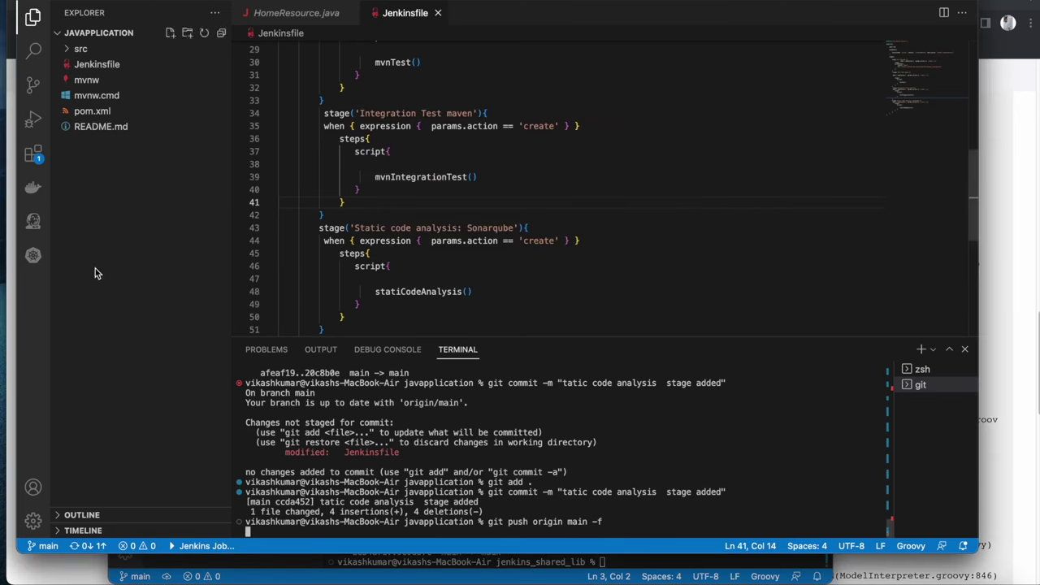
# Start parameterised build #9 of mrdevops_java_app from its job page
pyautogui.click(9, 274)
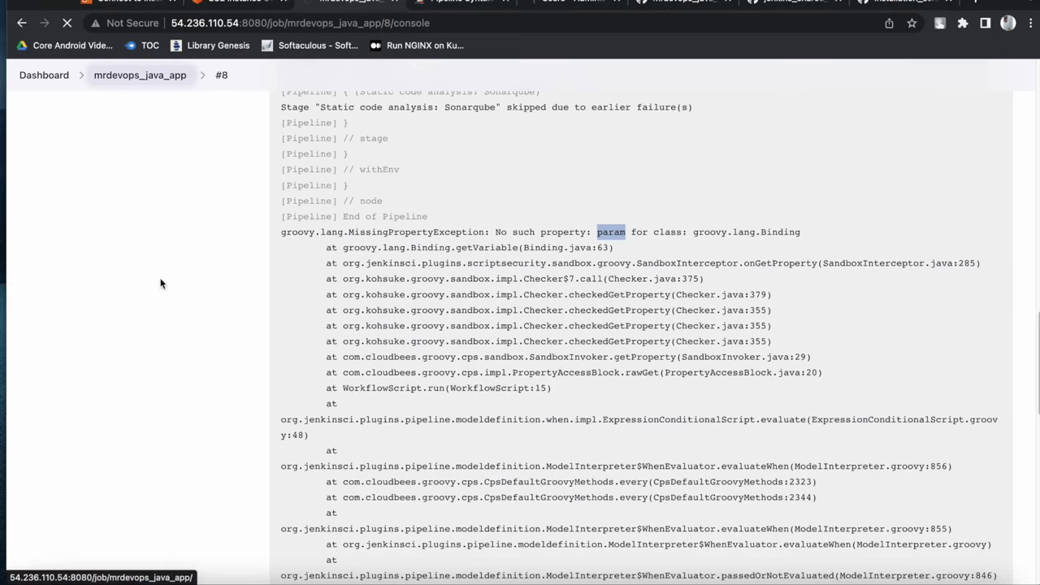
pyautogui.click(139, 74)
pyautogui.click(105, 226)
pyautogui.click(297, 317)
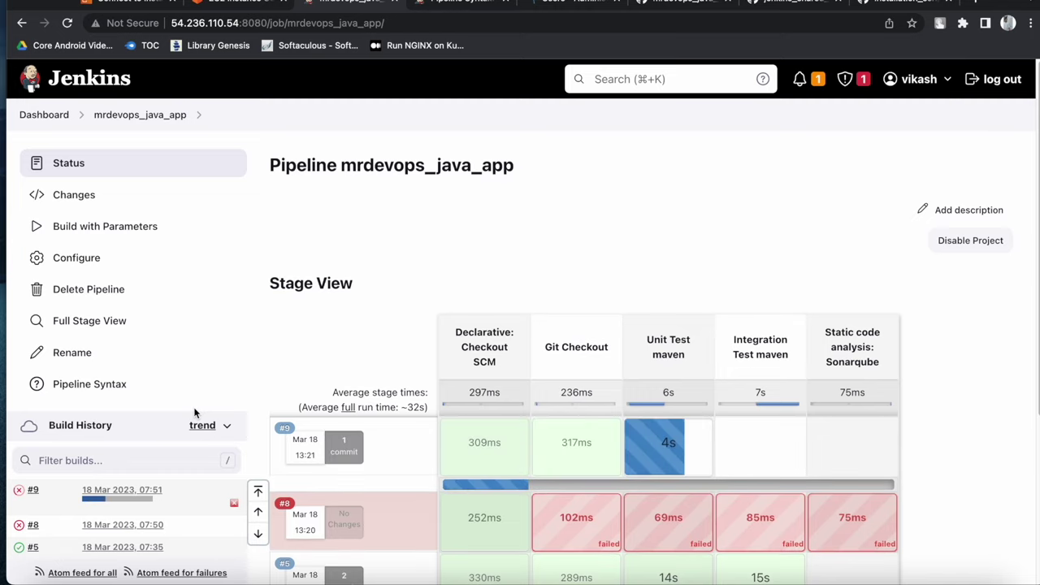
pyautogui.moveTo(615, 441)
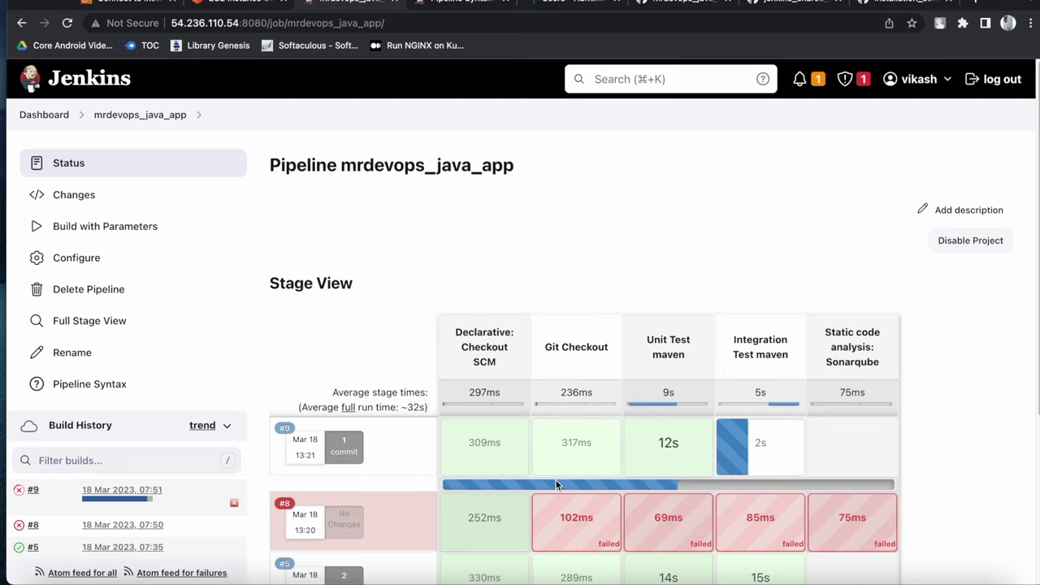
# Check build #9's console, where mvn sonar:sonar fails with 'Not authorized', then return to the job page
pyautogui.click(20, 492)
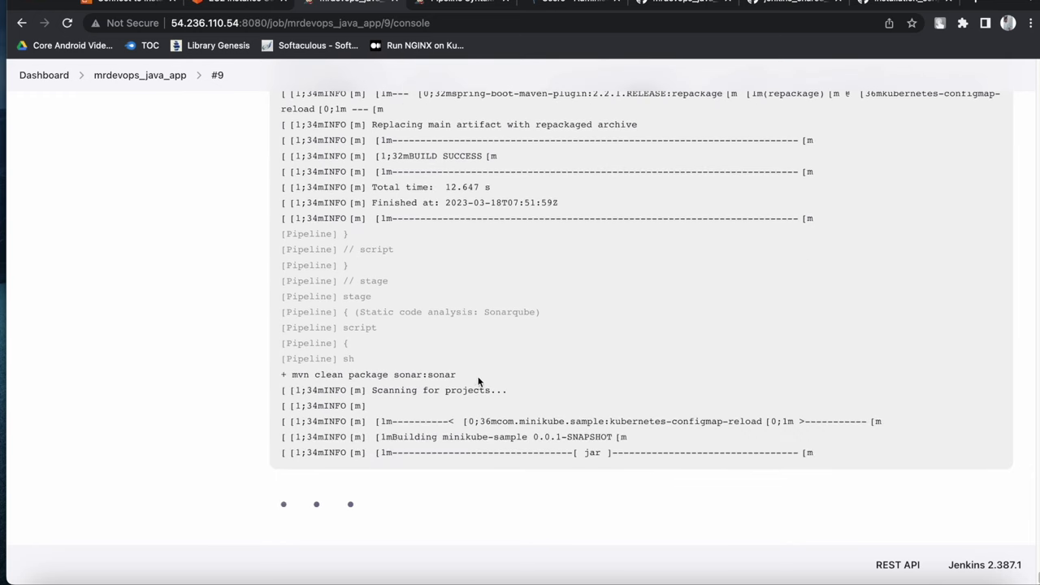
pyautogui.moveTo(465, 375); pyautogui.dragTo(307, 362)
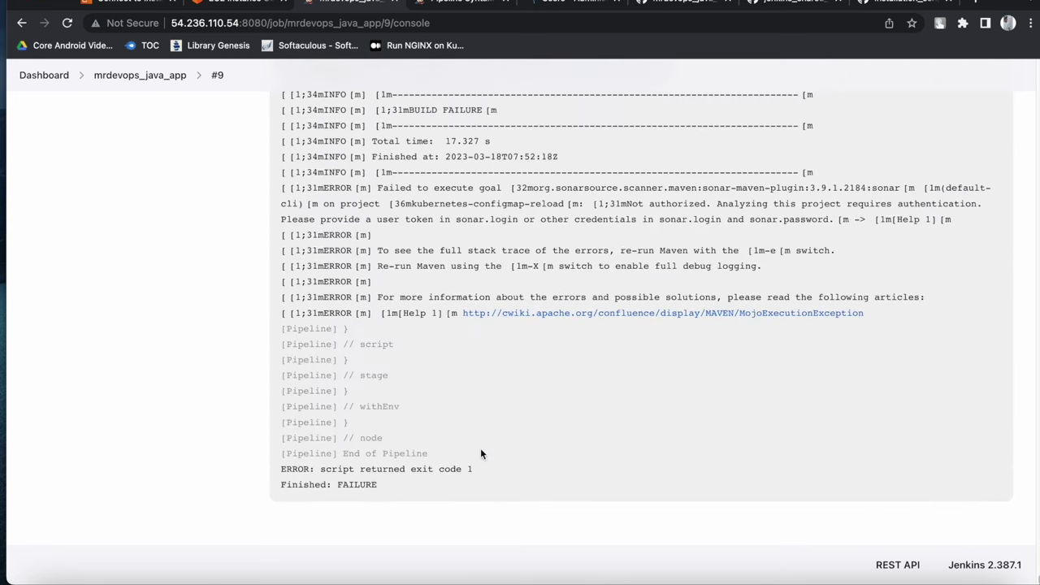
pyautogui.scroll(5, 443, 471)
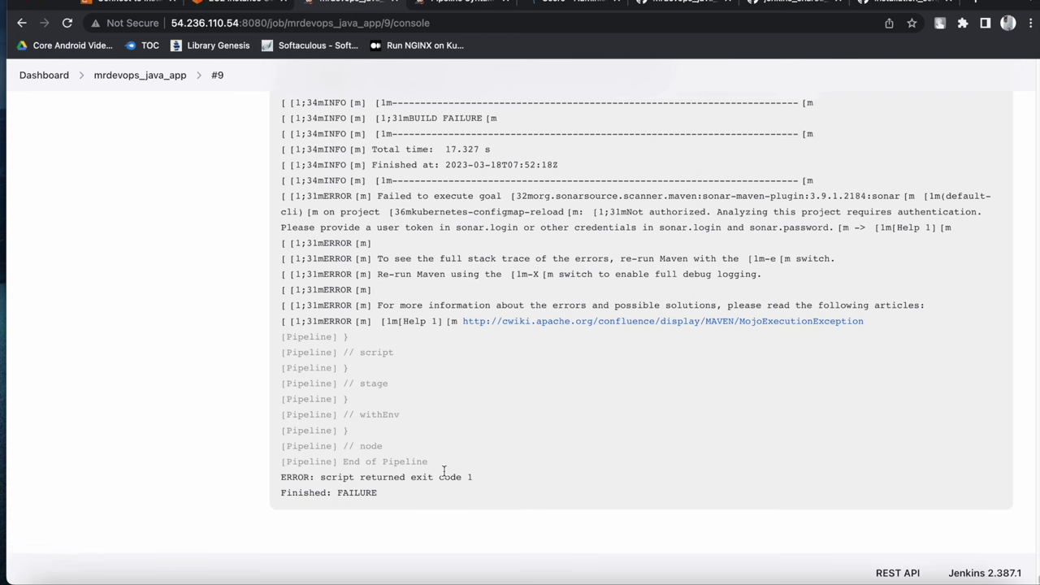
pyautogui.scroll(-3, 444, 471)
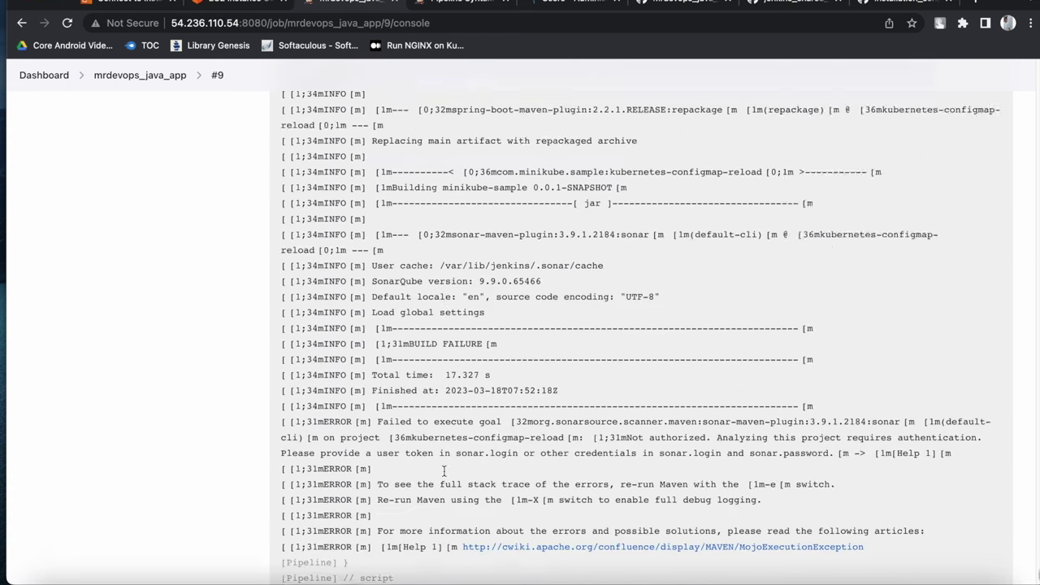
pyautogui.click(153, 81)
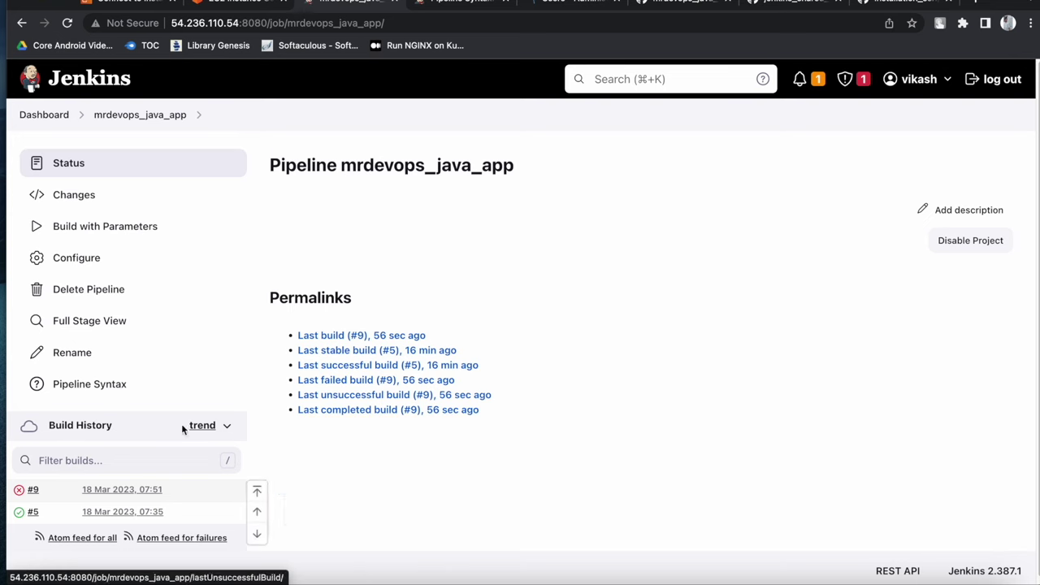
pyautogui.moveTo(842, 453)
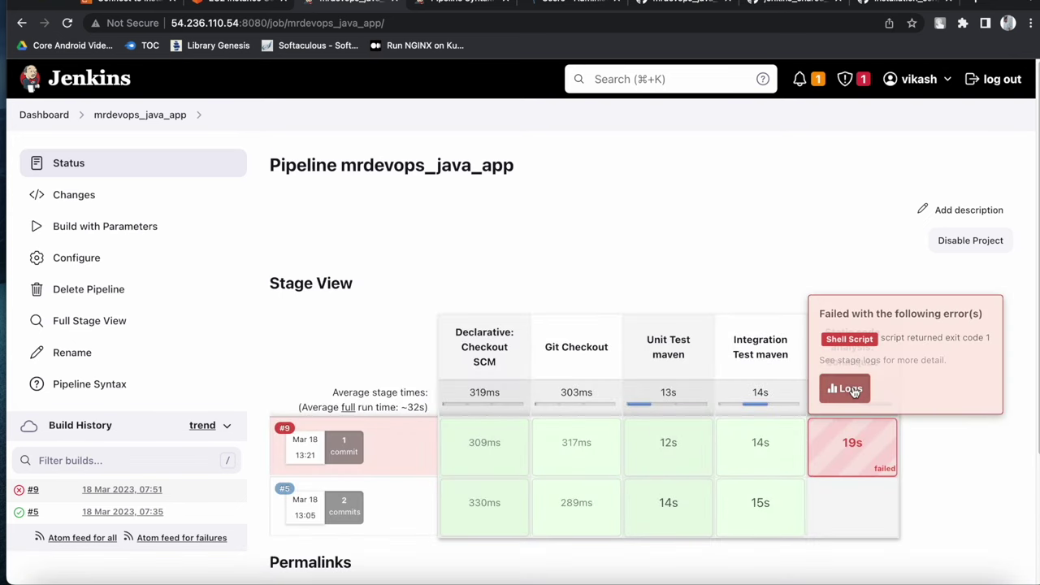
pyautogui.click(844, 387)
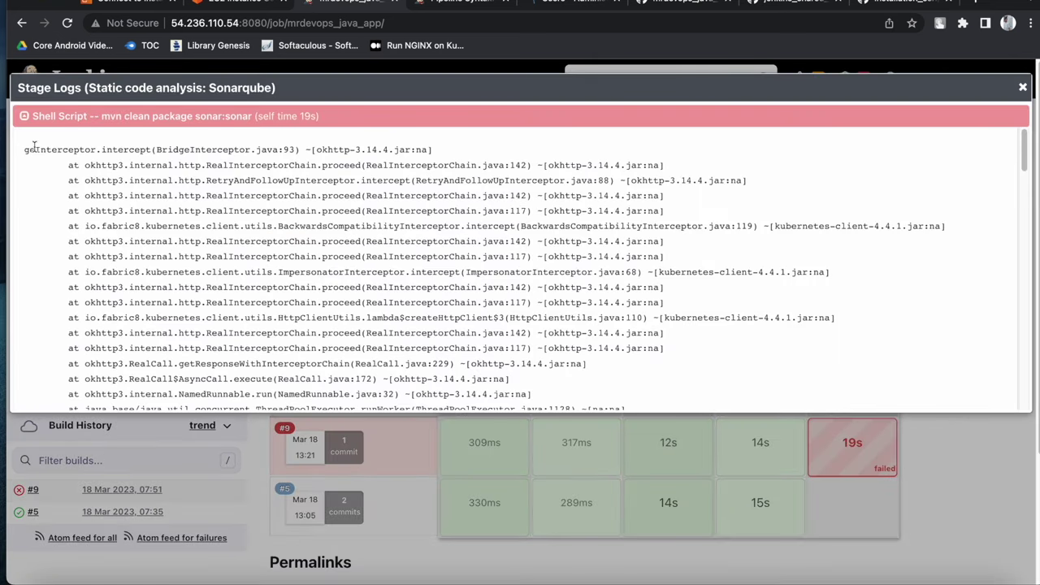
pyautogui.moveTo(20, 151); pyautogui.dragTo(294, 178)
pyautogui.click(294, 210)
pyautogui.scroll(-15, 280, 244)
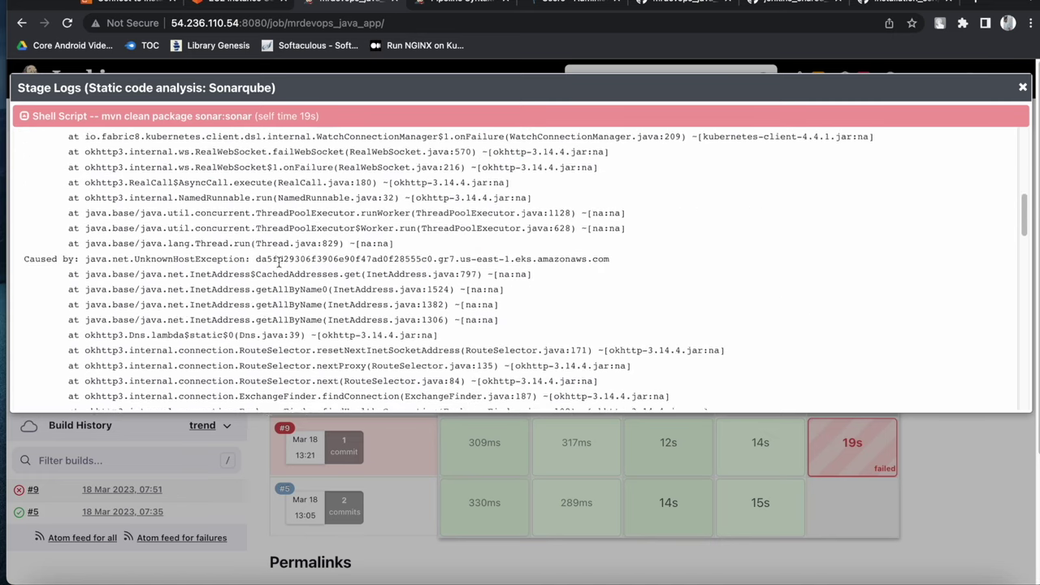
pyautogui.scroll(-3, 280, 273)
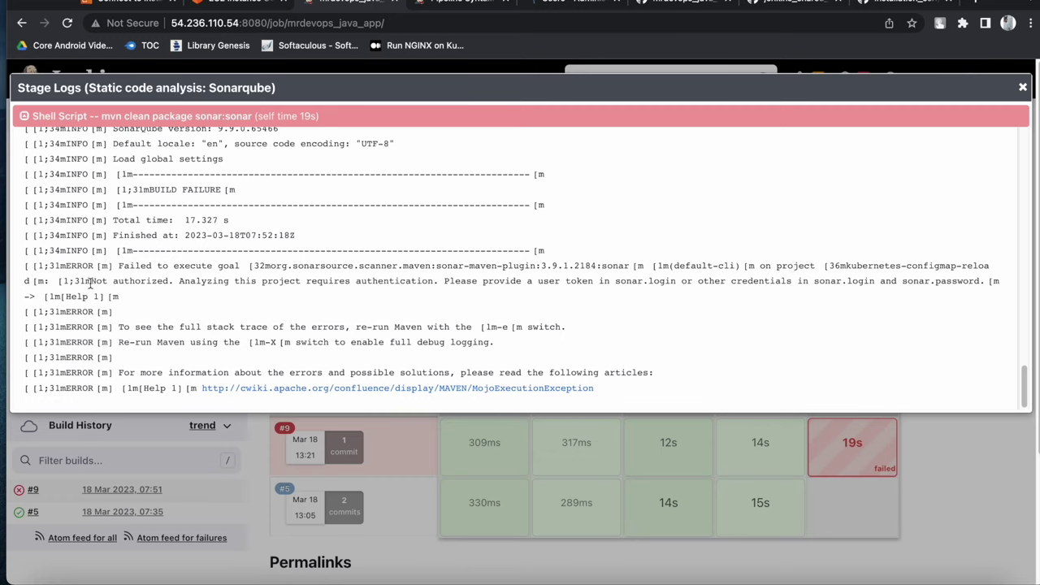
pyautogui.moveTo(93, 281); pyautogui.dragTo(172, 281)
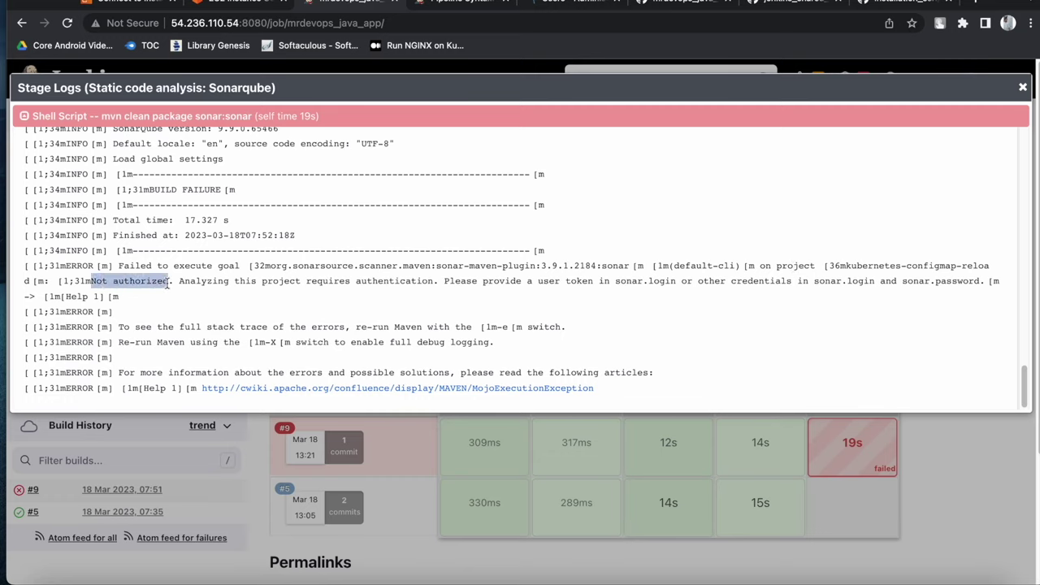
pyautogui.click(446, 280)
pyautogui.doubleClick(381, 283)
pyautogui.click(326, 283)
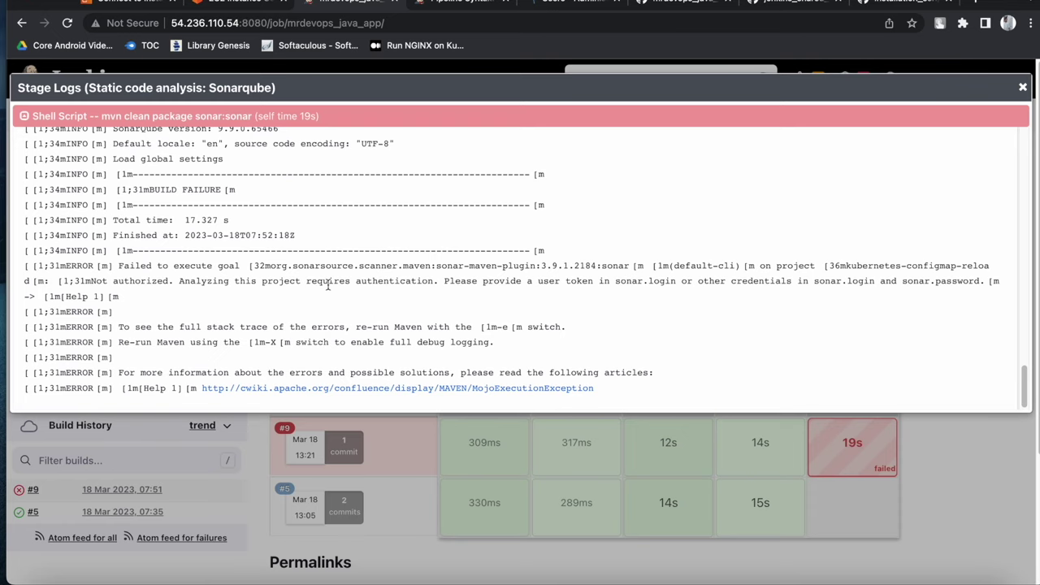
pyautogui.click(1022, 87)
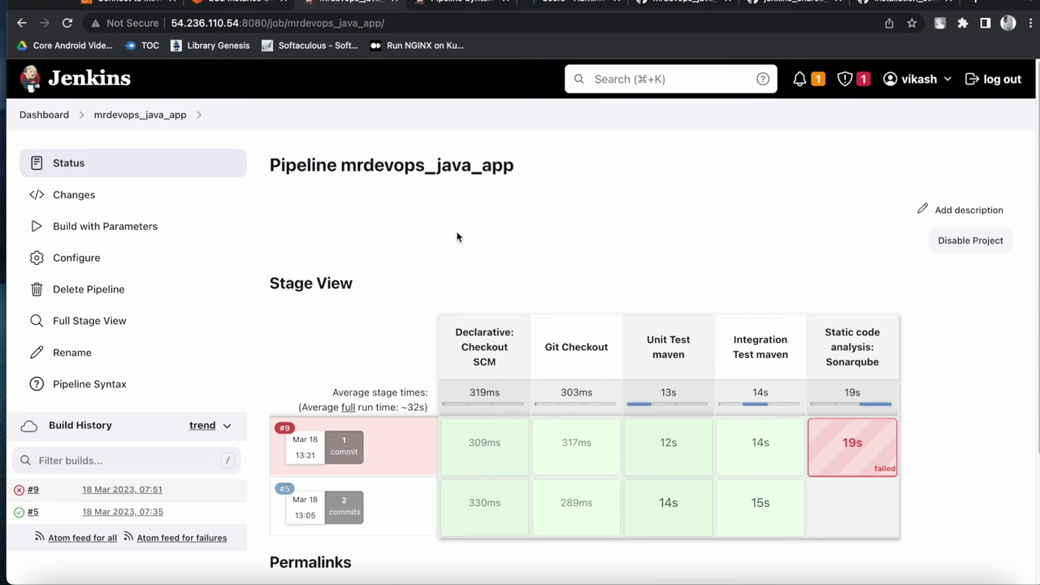
pyautogui.click(792, 576)
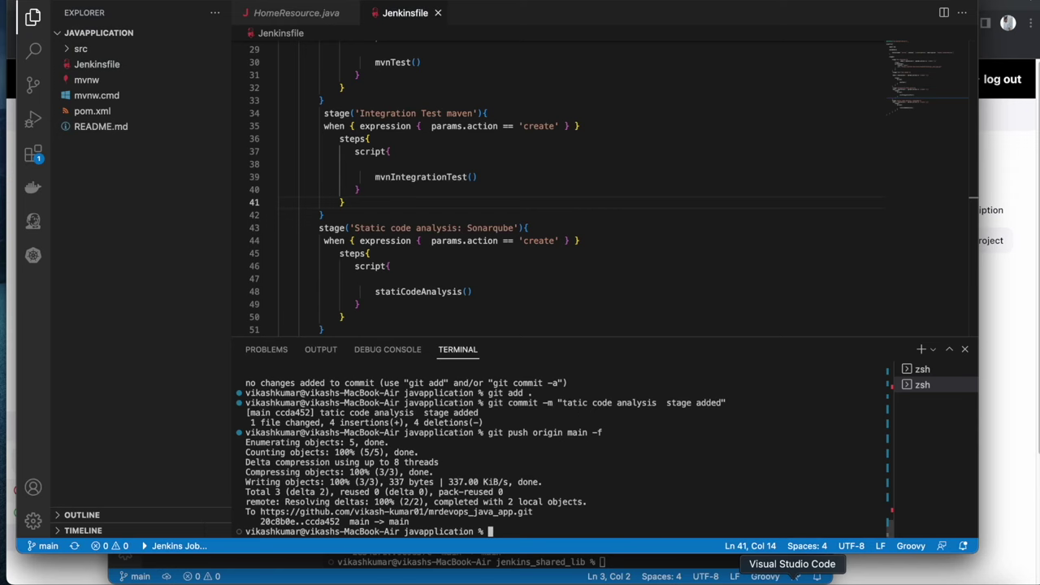
pyautogui.rightClick(792, 577)
pyautogui.click(796, 457)
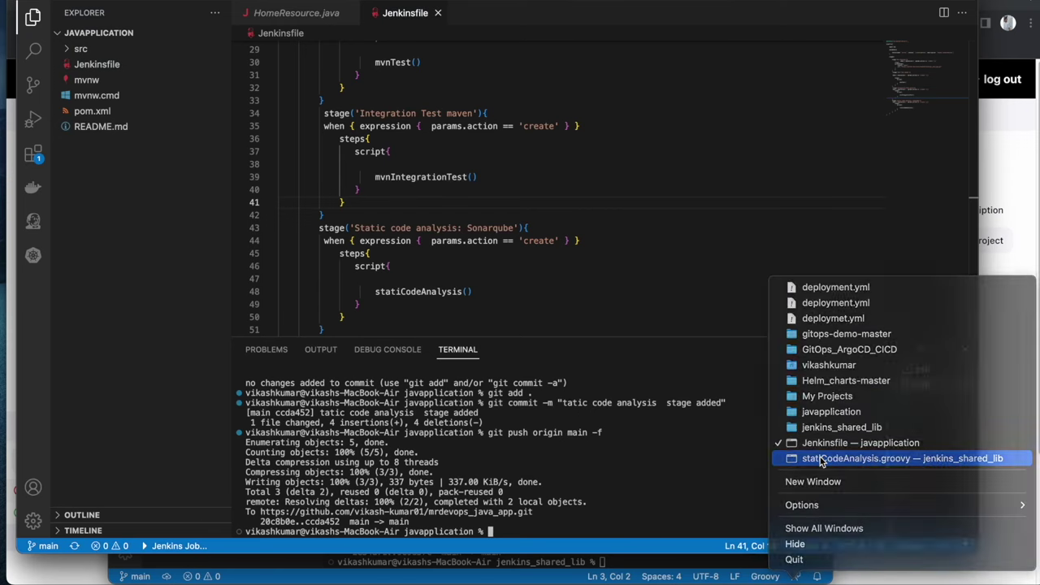
pyautogui.click(458, 111)
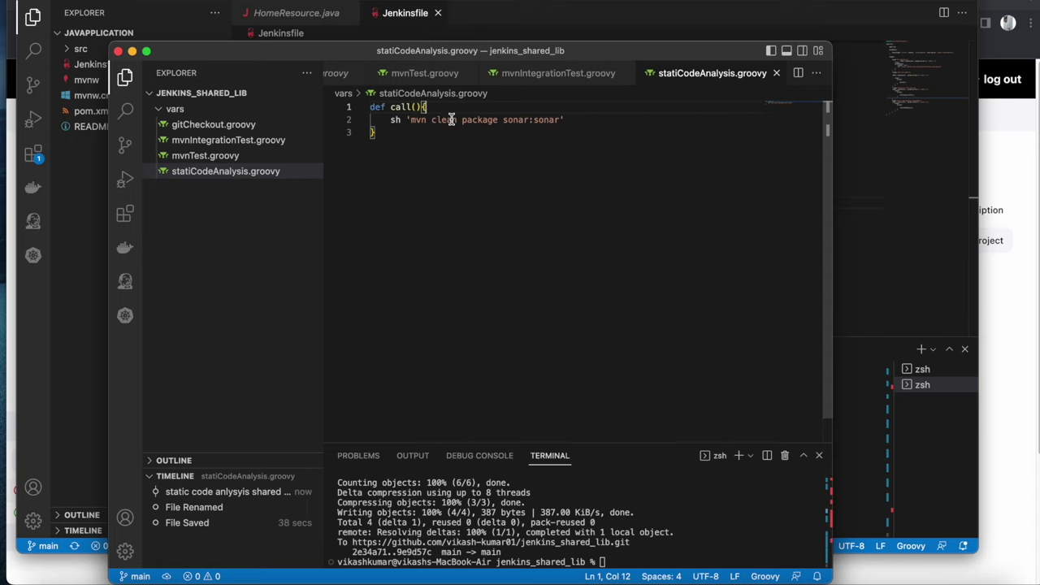
pyautogui.click(10, 207)
# Generate a withSonarQubeEnv snippet using the sonarqube-api token credential in the Snippet Generator
pyautogui.click(459, 3)
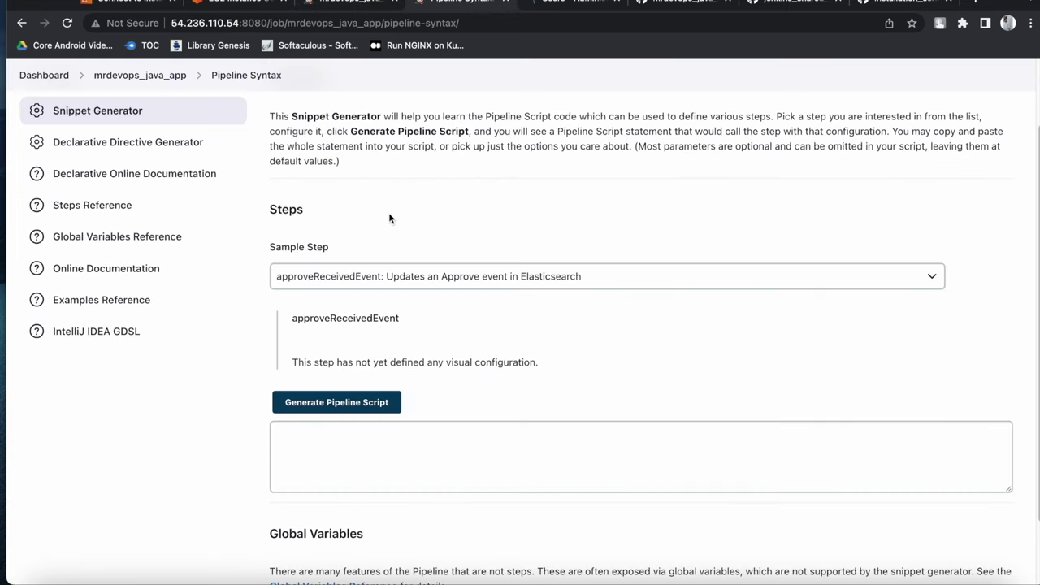
pyautogui.click(363, 276)
pyautogui.write('withAWS: set AWS settings for nested block')
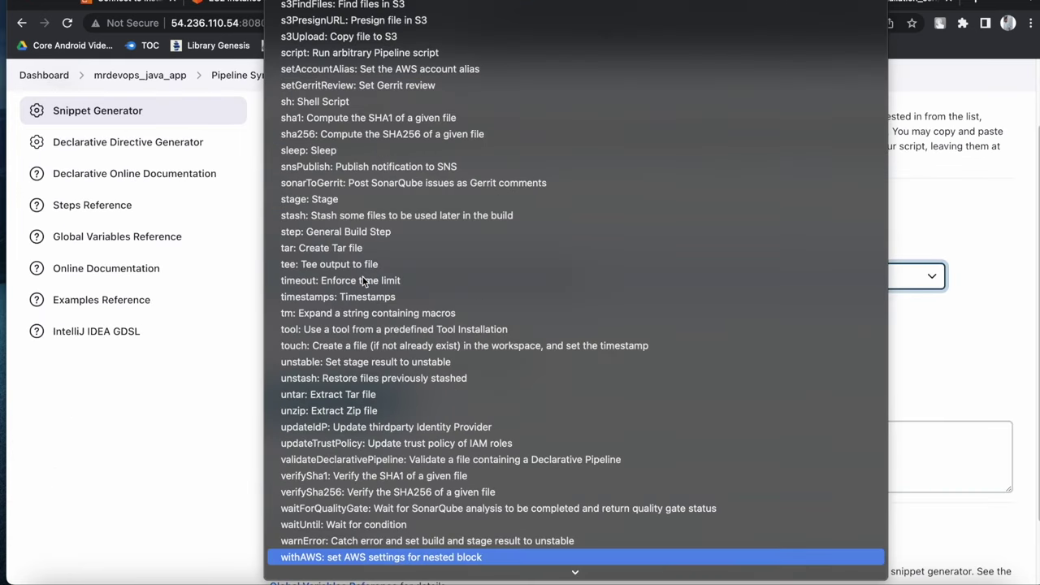
pyautogui.press('Down')
pyautogui.press('Down')
pyautogui.press('Down')
pyautogui.press('Down')
pyautogui.press('Down')
pyautogui.press('Down')
pyautogui.press('Down')
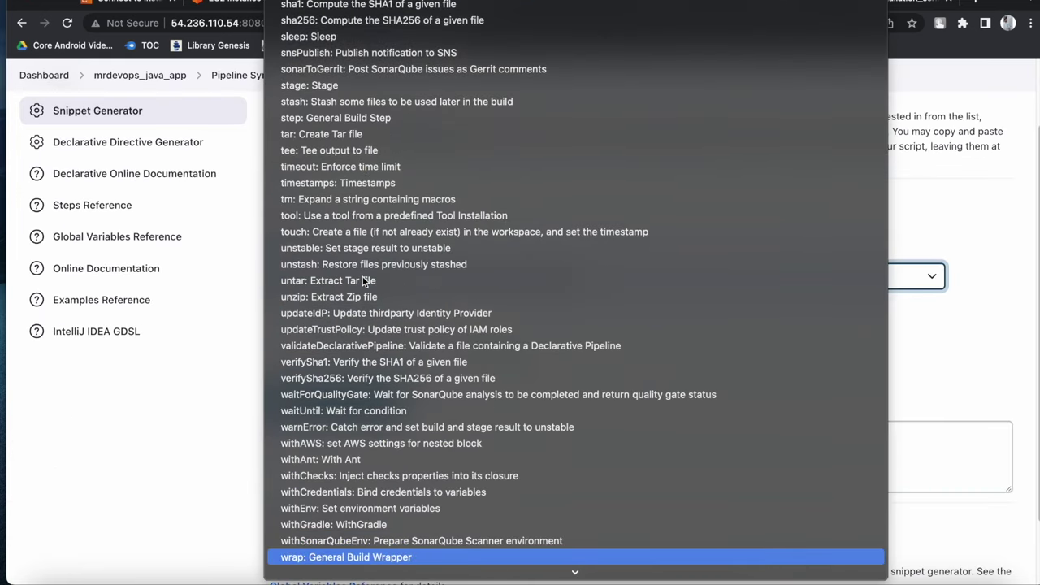
pyautogui.click(365, 540)
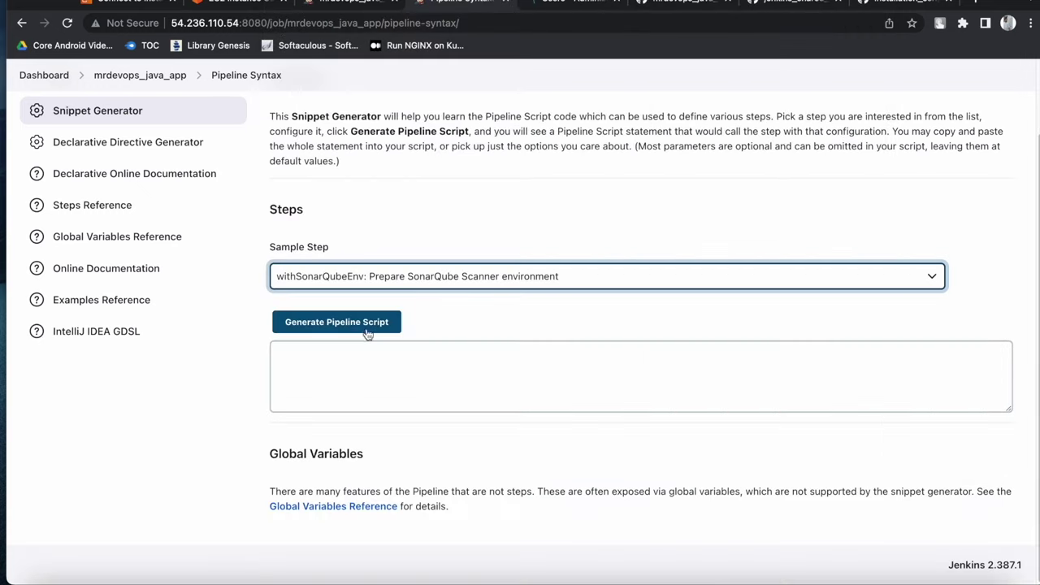
pyautogui.click(364, 416)
pyautogui.click(373, 480)
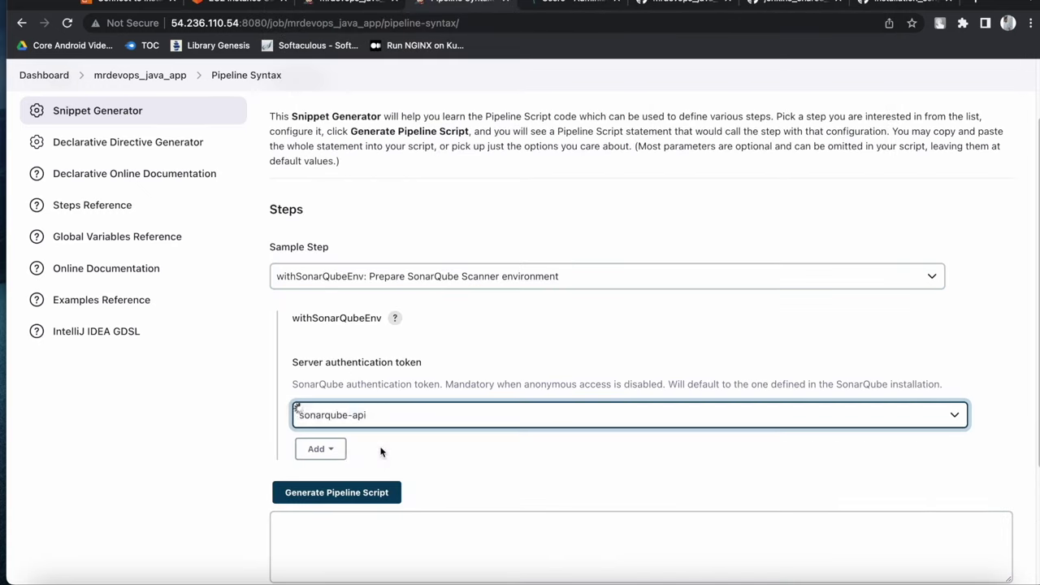
pyautogui.click(335, 510)
# Copy the generated withSonarQubeEnv(credentialsId: 'sonarqube-api') opening line
pyautogui.scroll(-3, 455, 451)
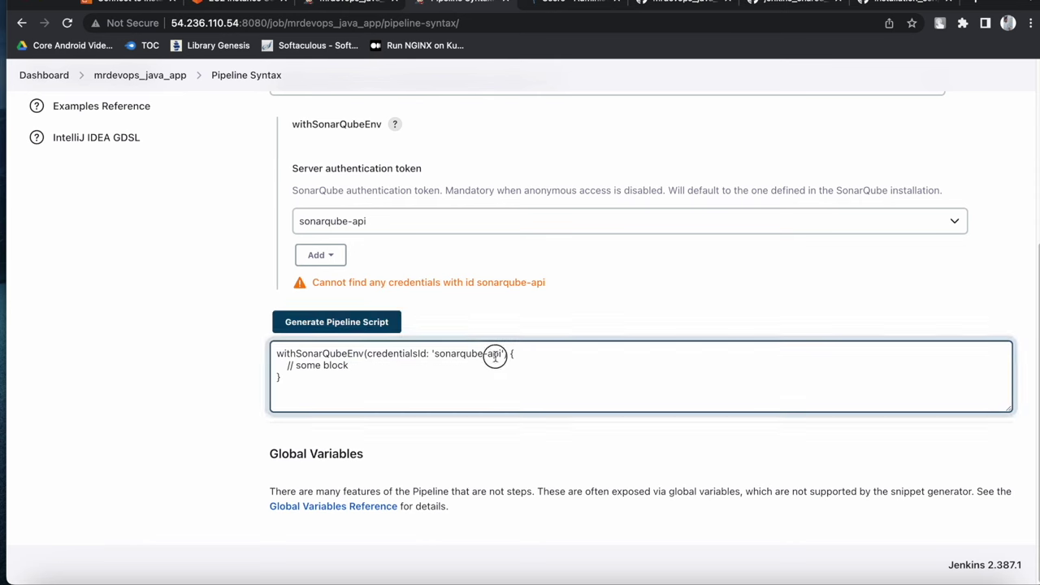
pyautogui.moveTo(515, 353); pyautogui.dragTo(271, 352)
pyautogui.rightClick(333, 350)
pyautogui.click(416, 381)
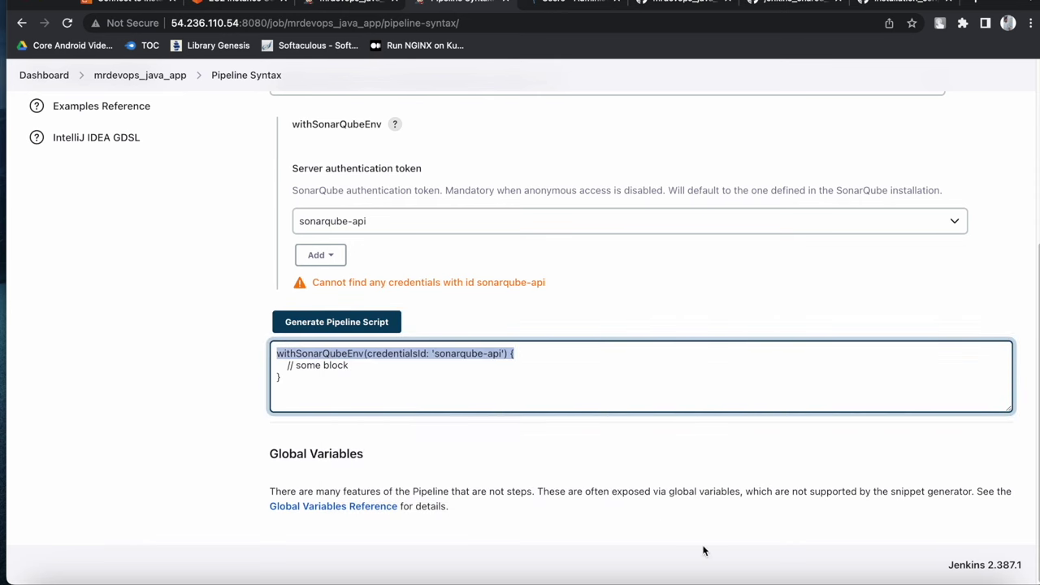